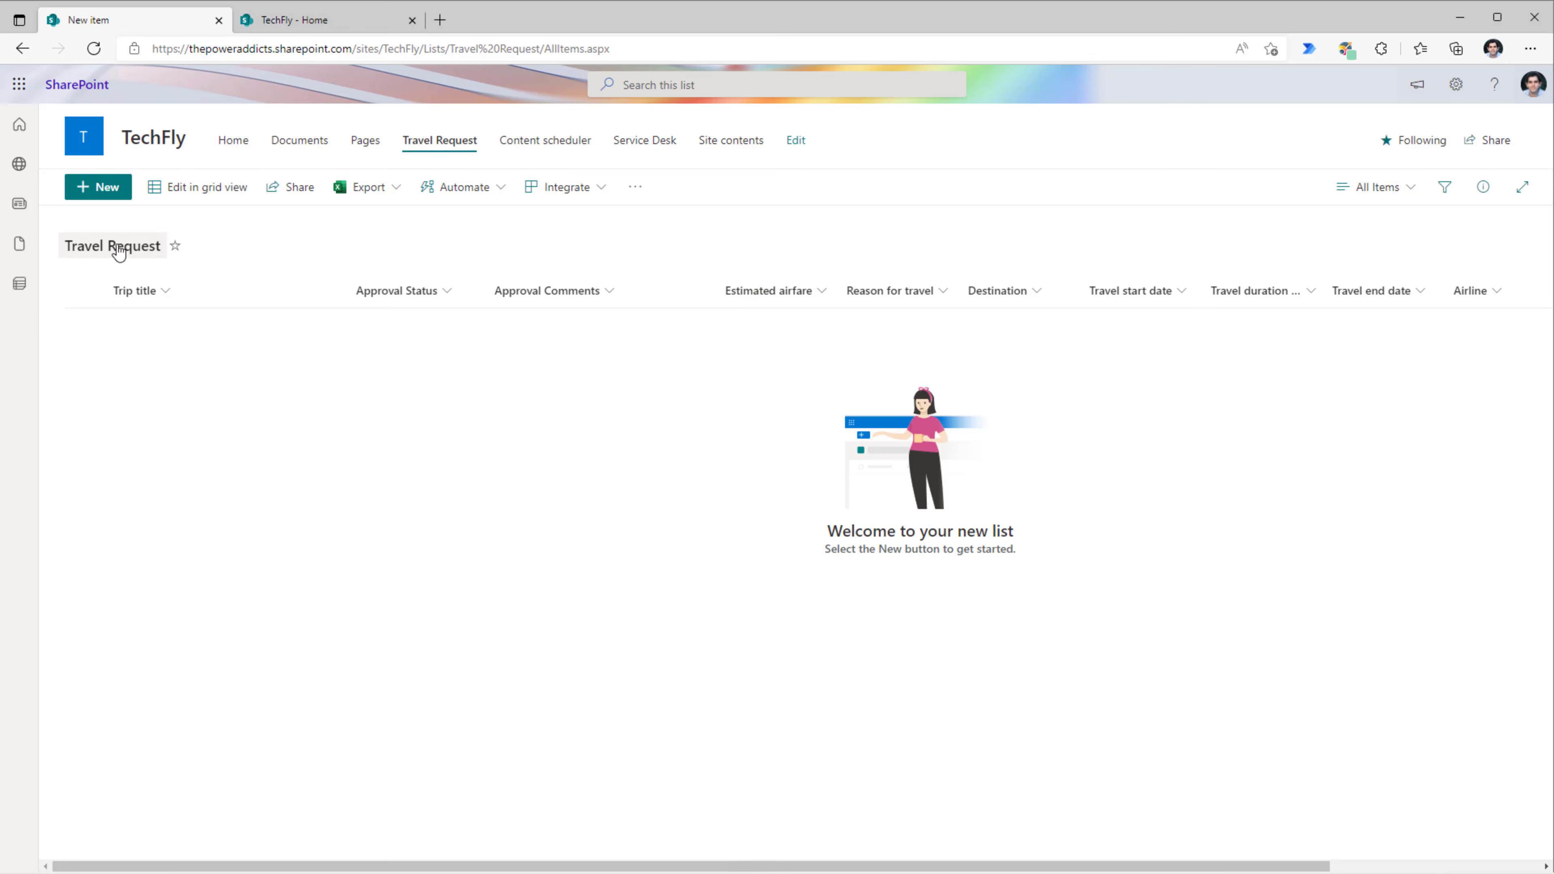
# Create a travel request "Travel to Chicago" for Business Travel to Chicago O'hare International Airport, from 3/28/2022 to 3/30/2022
pyautogui.click(99, 189)
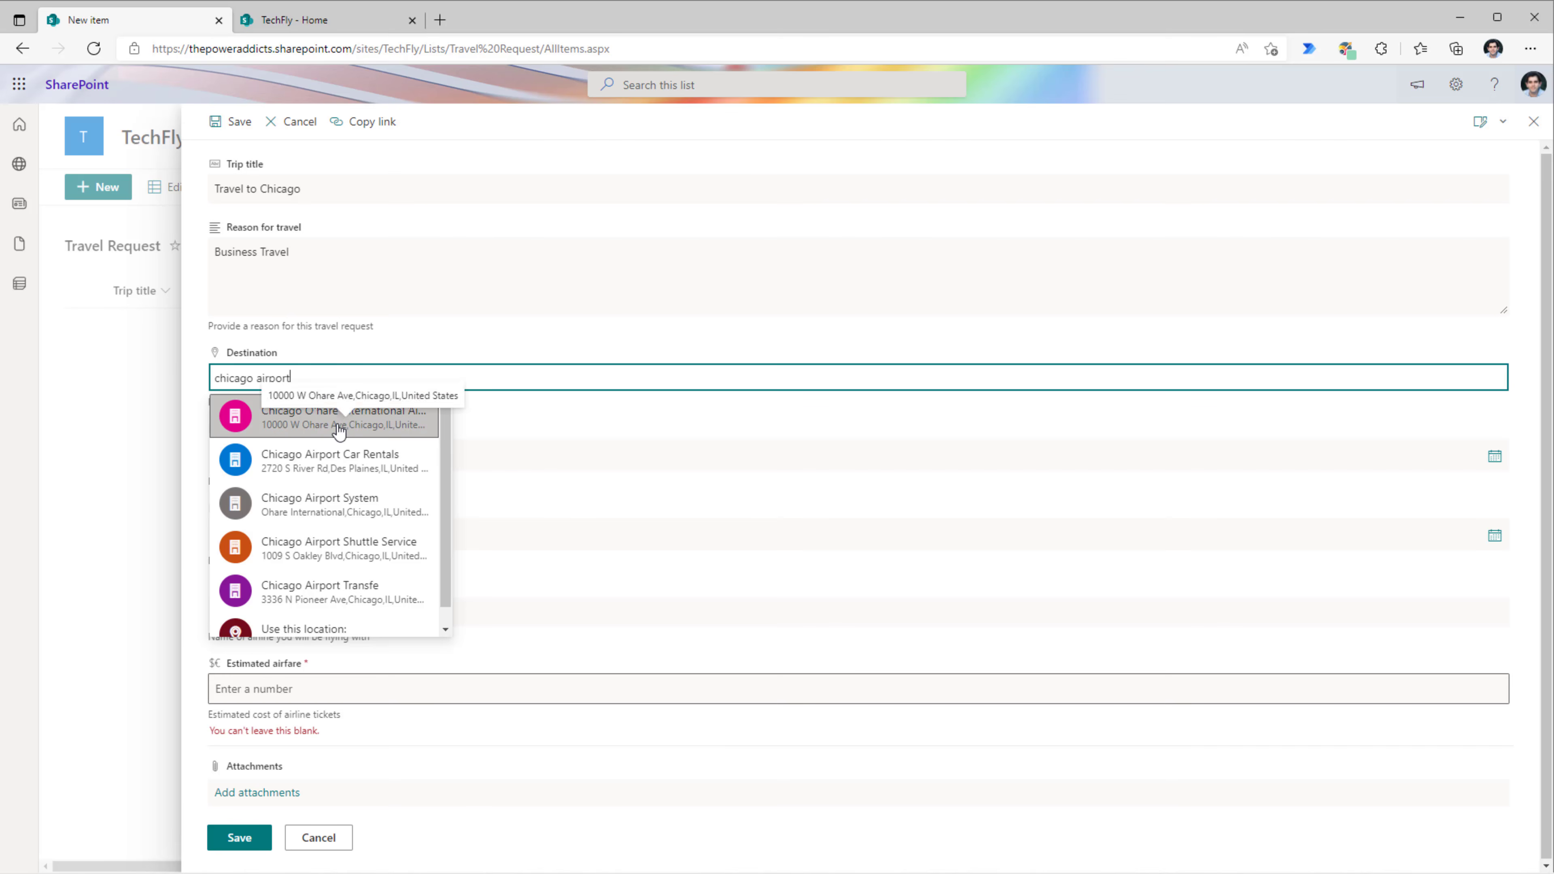
pyautogui.click(339, 423)
pyautogui.click(329, 484)
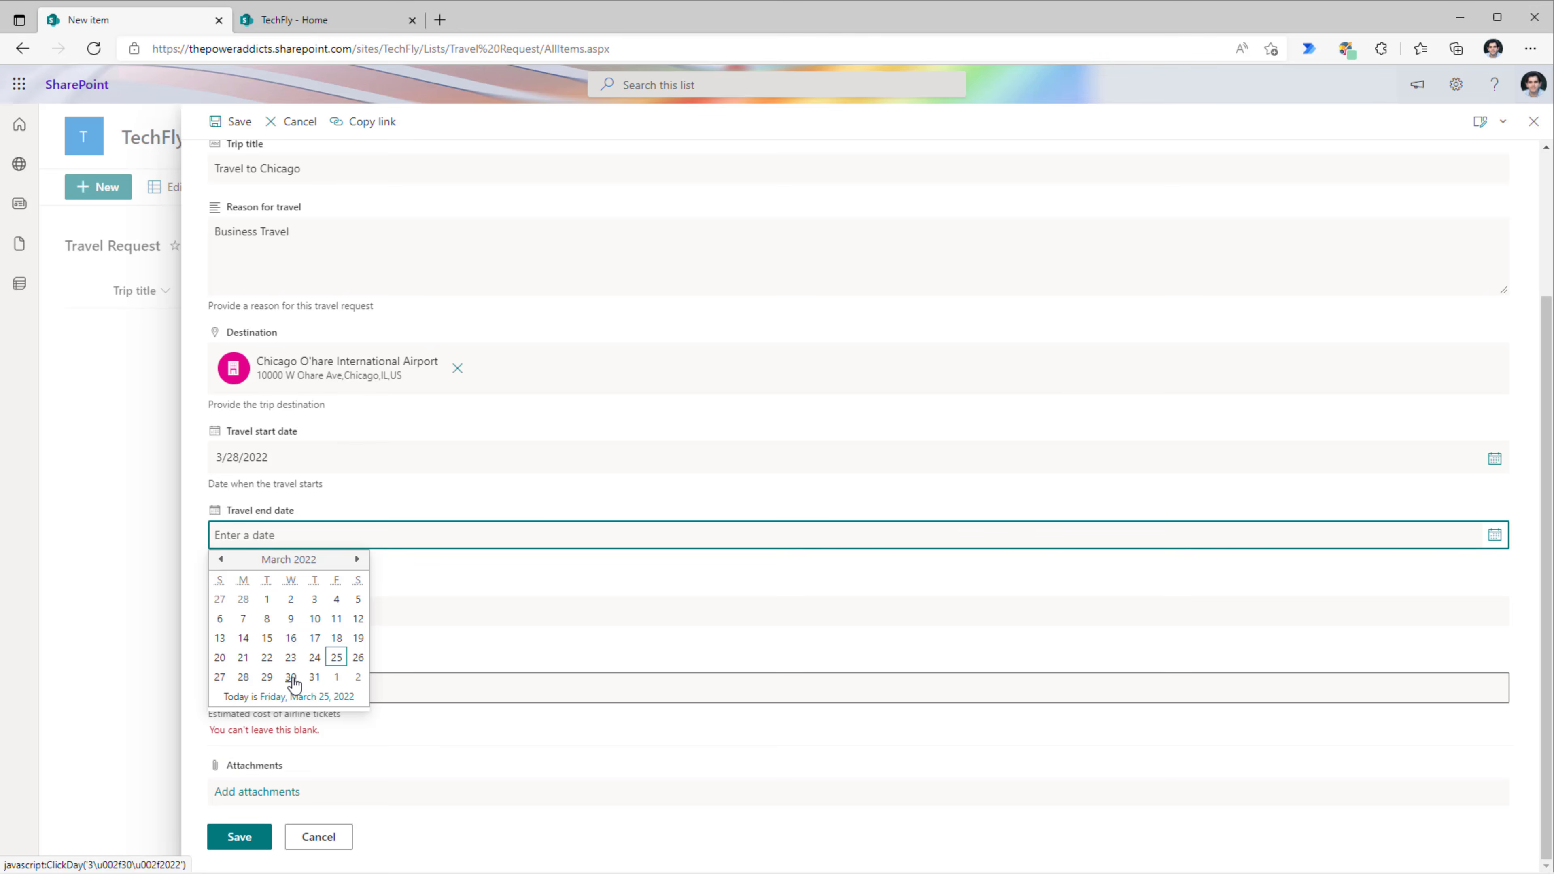
pyautogui.click(302, 688)
# Set the request's airline to Southwest and estimated airfare to 400, and save the item
pyautogui.click(265, 614)
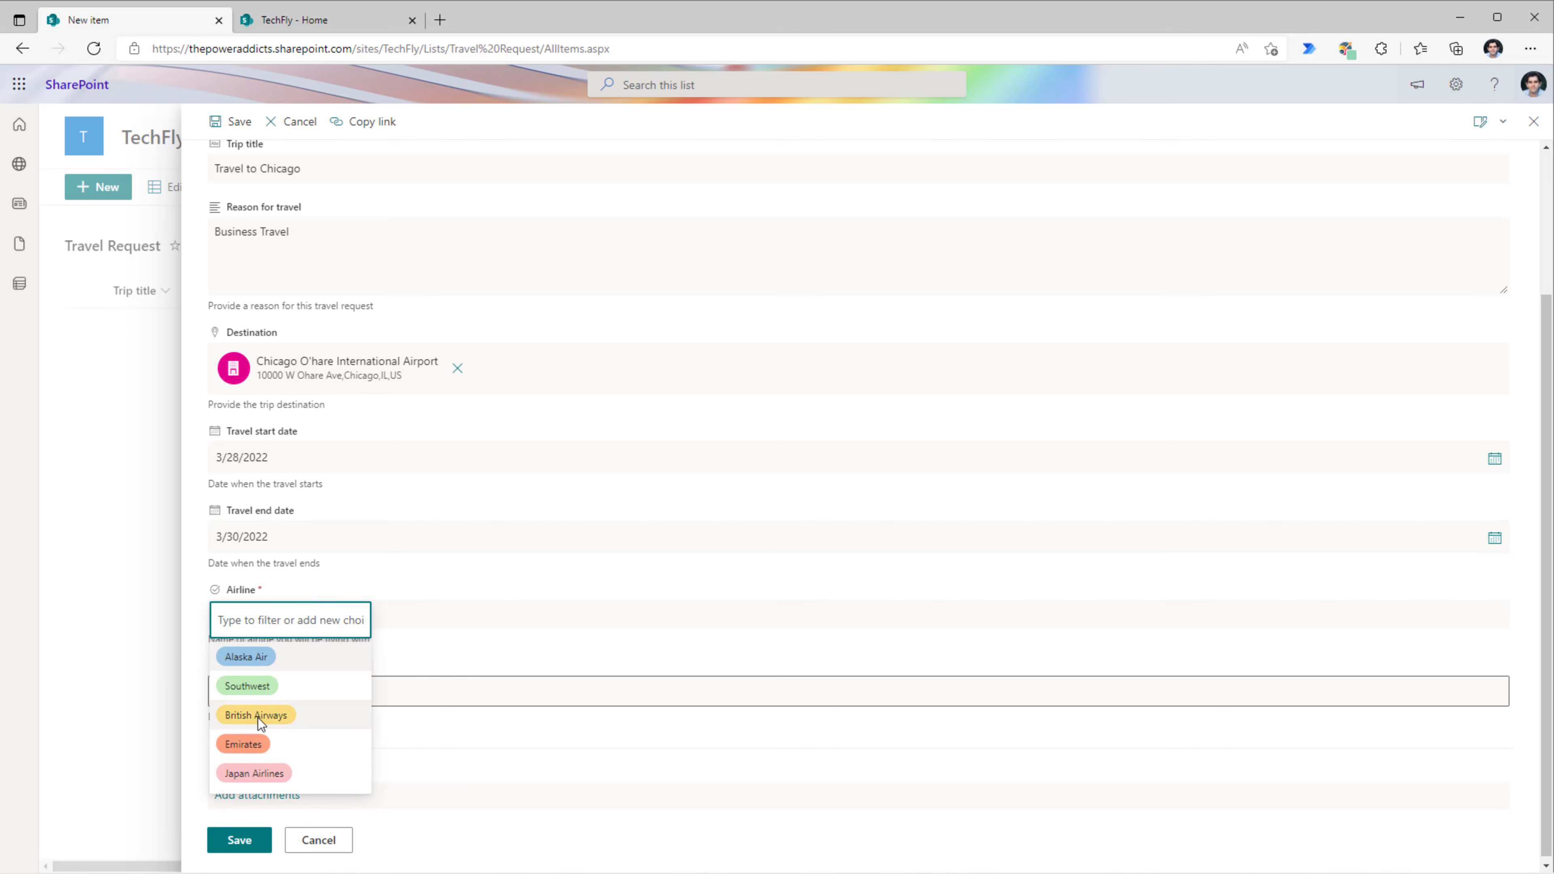
pyautogui.click(248, 686)
pyautogui.click(274, 694)
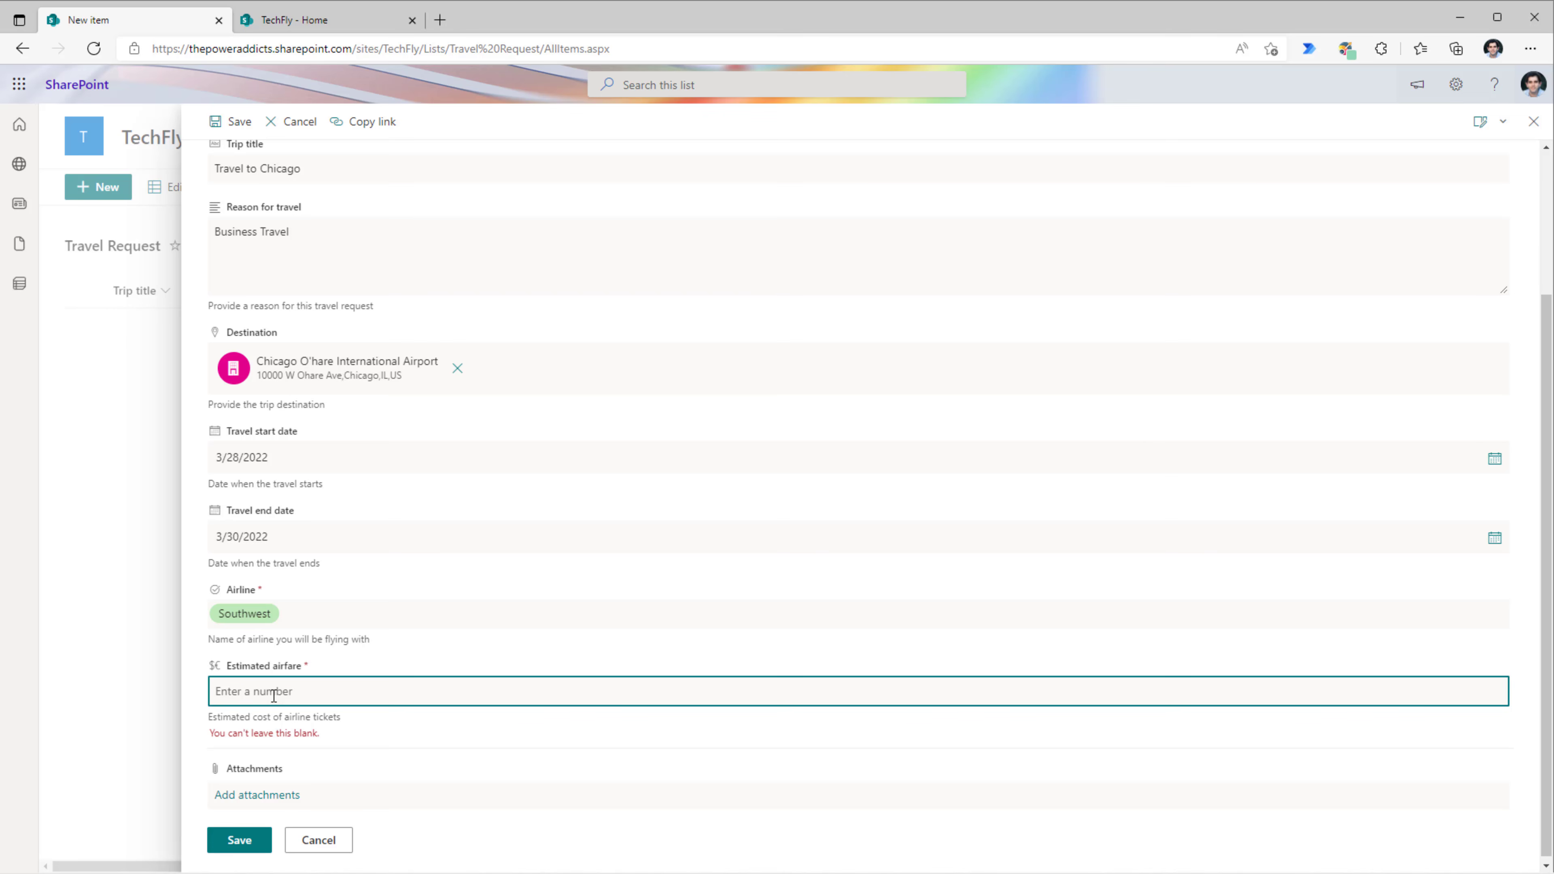
pyautogui.write('400')
pyautogui.click(238, 835)
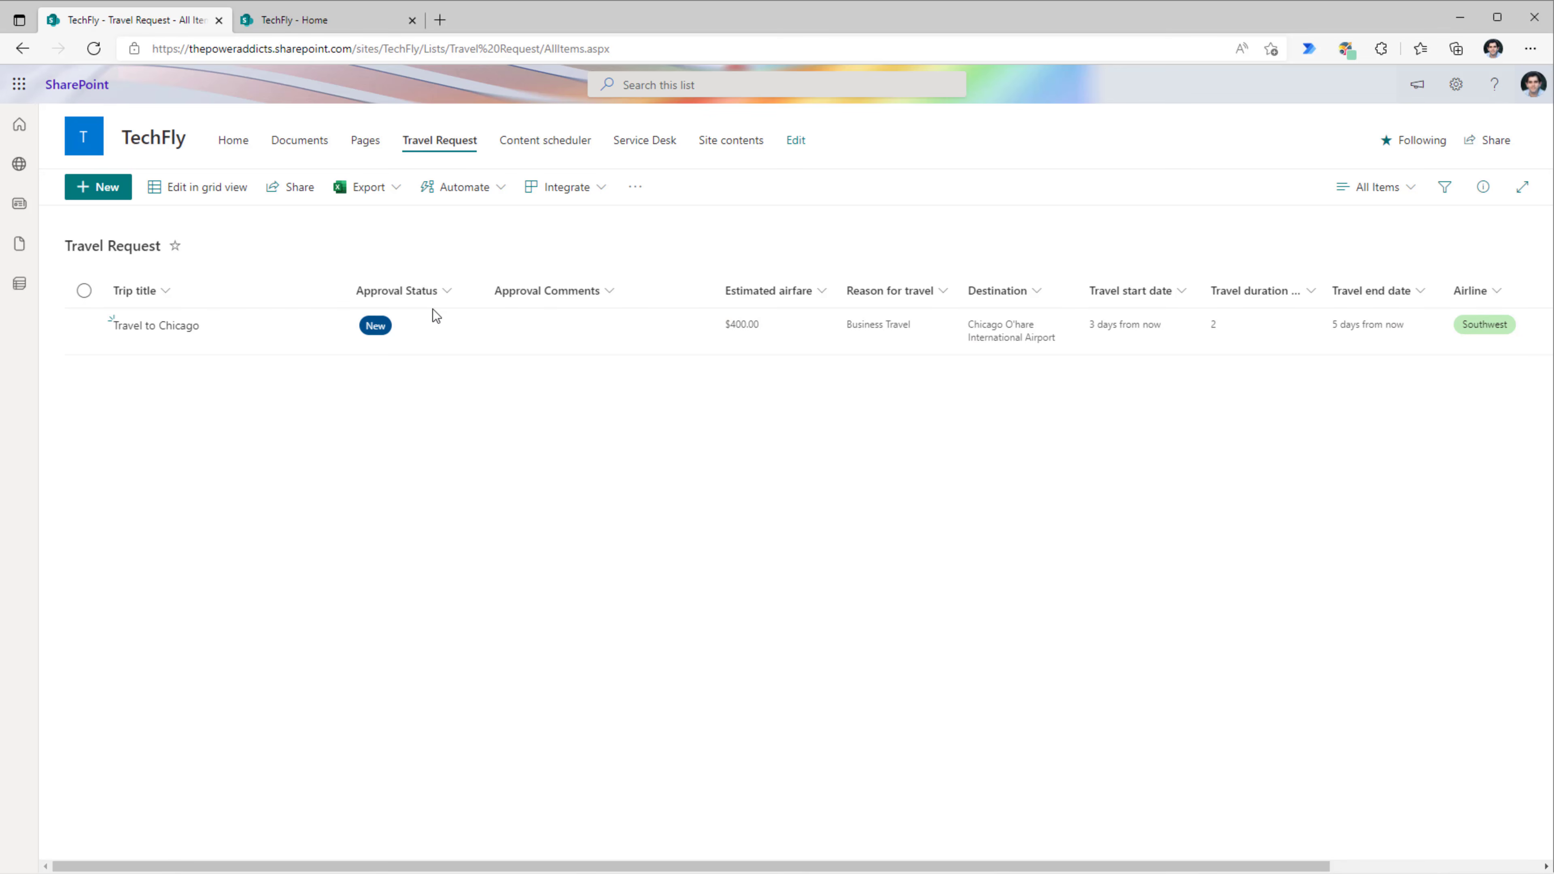
# Review the Approval Status column's choices and default value in its column settings, without saving changes
pyautogui.click(439, 299)
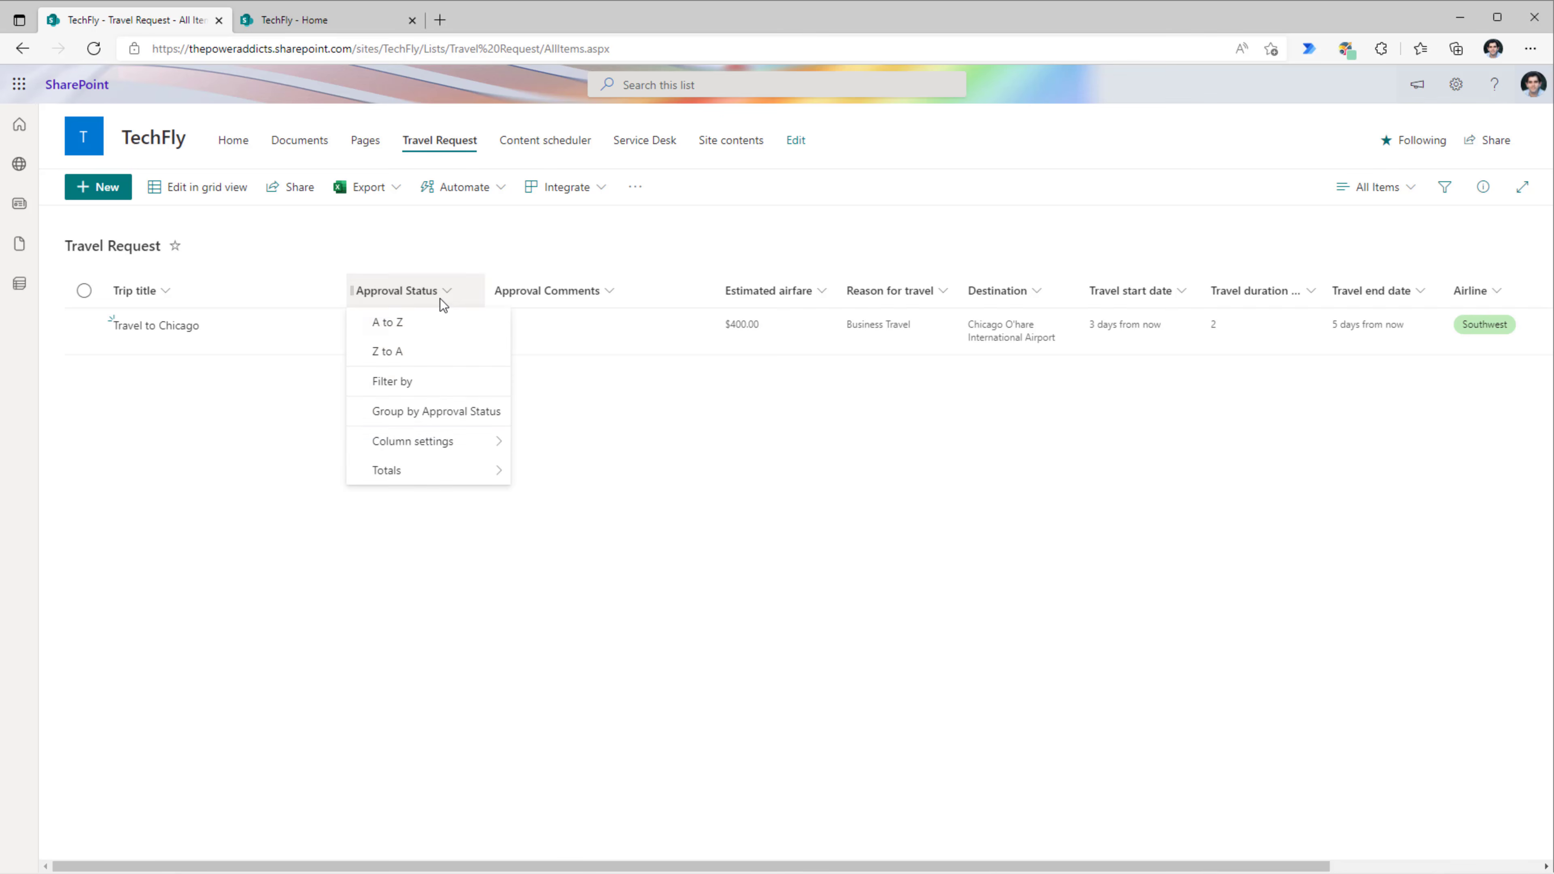
pyautogui.moveTo(477, 447)
pyautogui.click(602, 441)
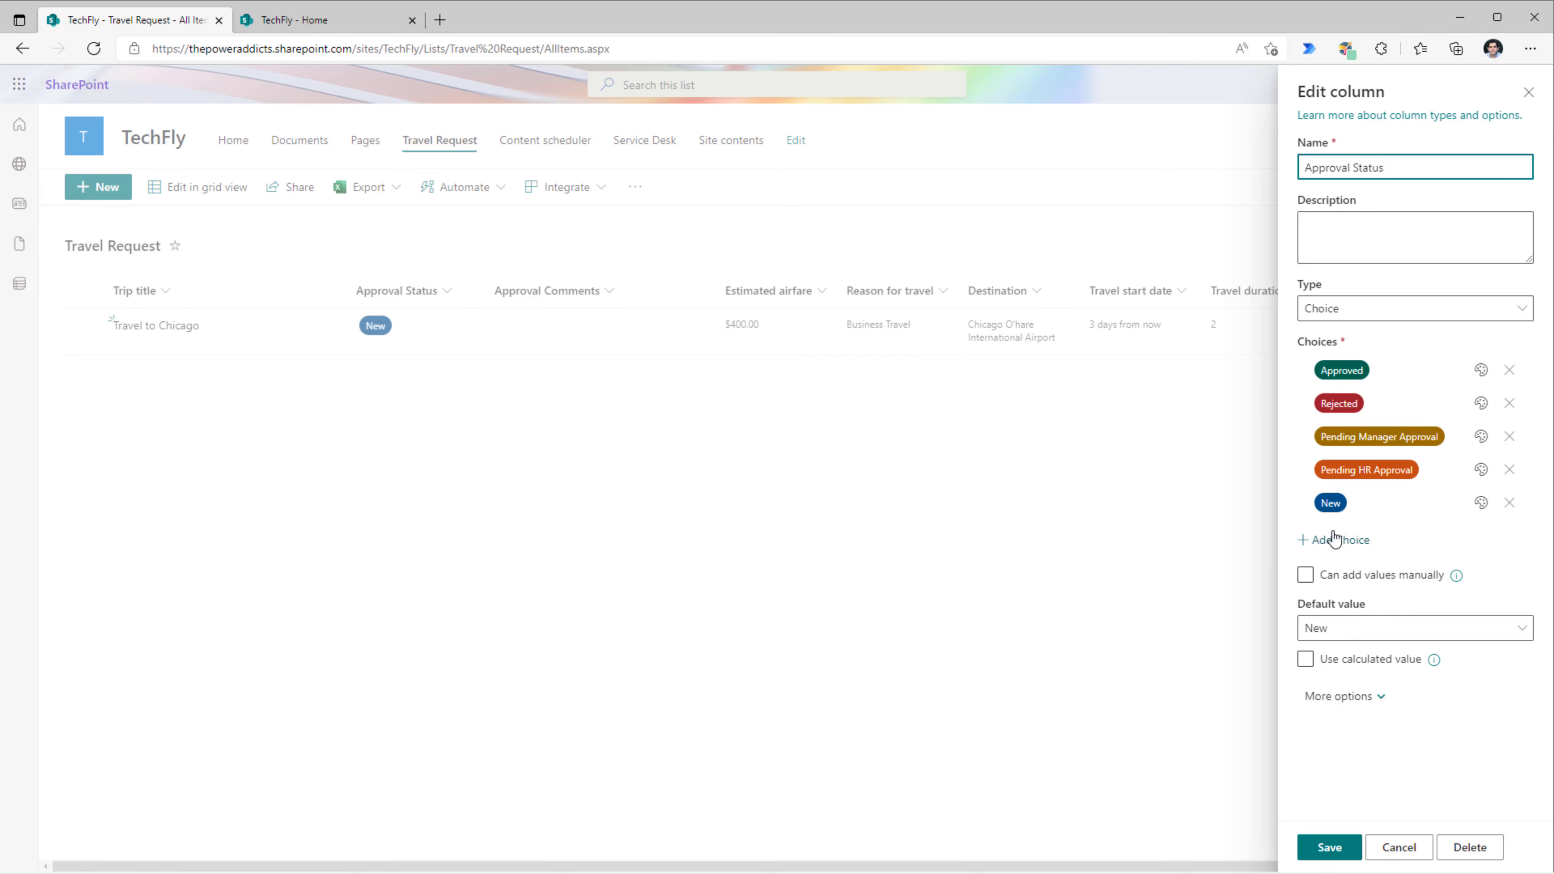
pyautogui.click(1401, 848)
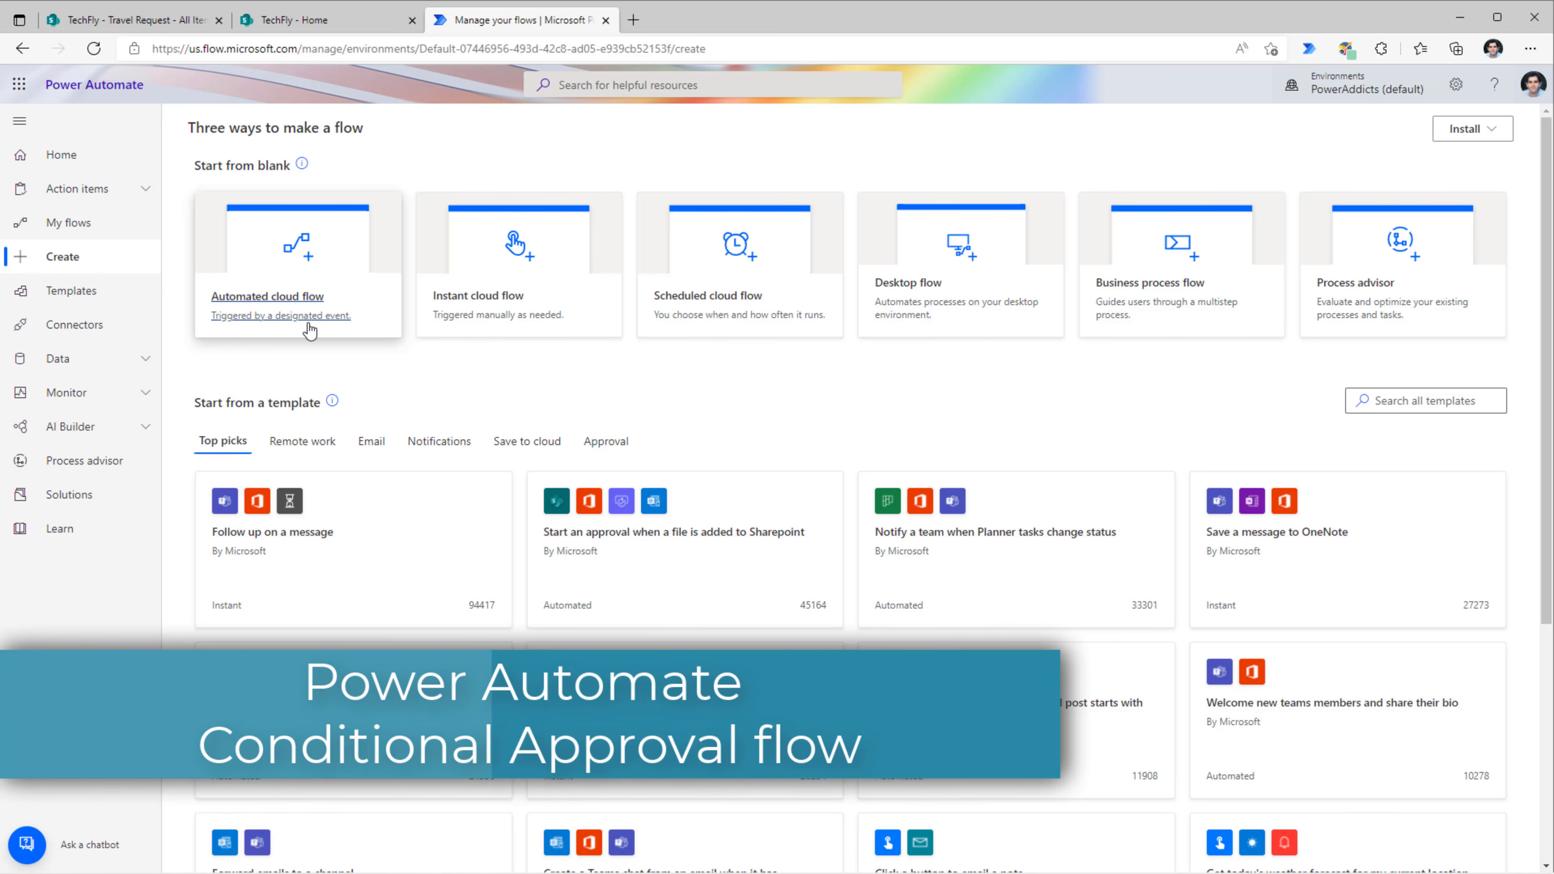
# In Power Automate, create an automated cloud flow named "Travel Request Approval Workflow" with SharePoint's When an item is created trigger
pyautogui.click(309, 300)
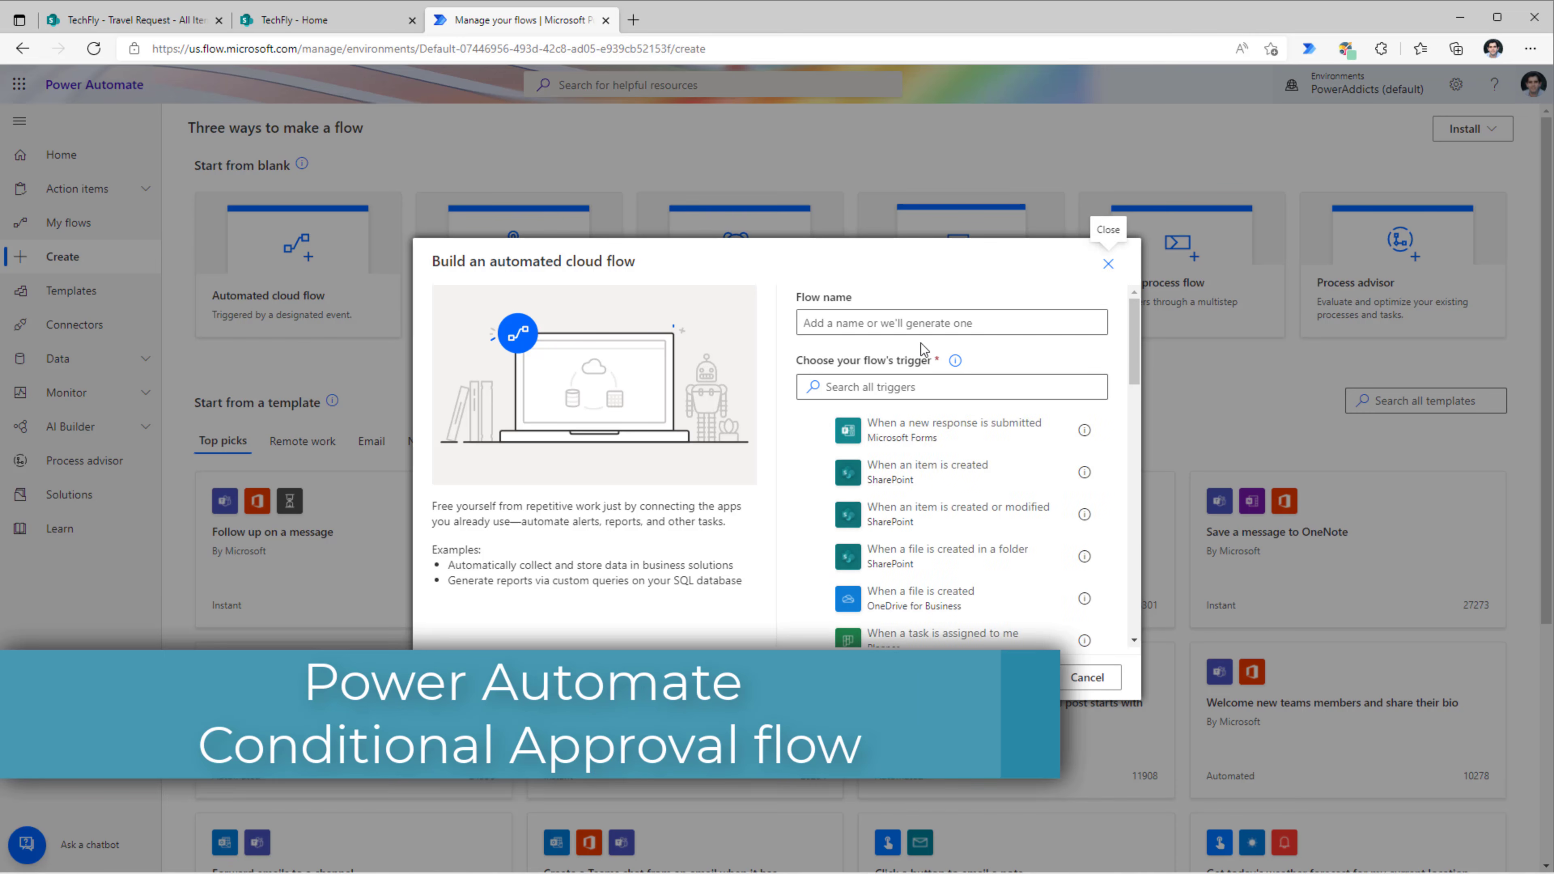
pyautogui.click(883, 490)
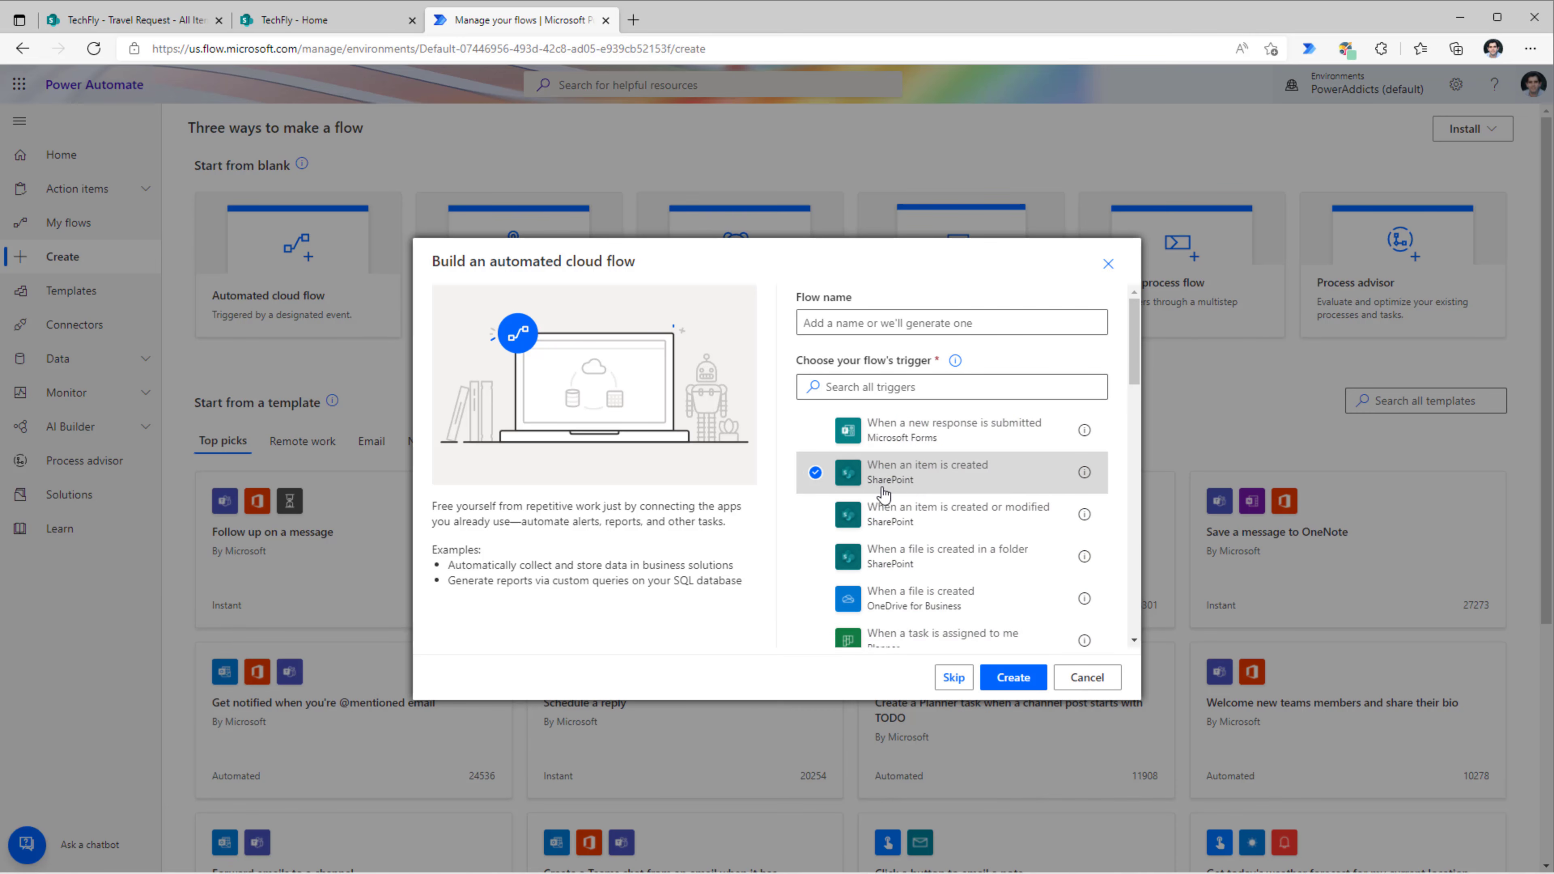
pyautogui.click(857, 322)
pyautogui.write('Travel Request Approval Workflow')
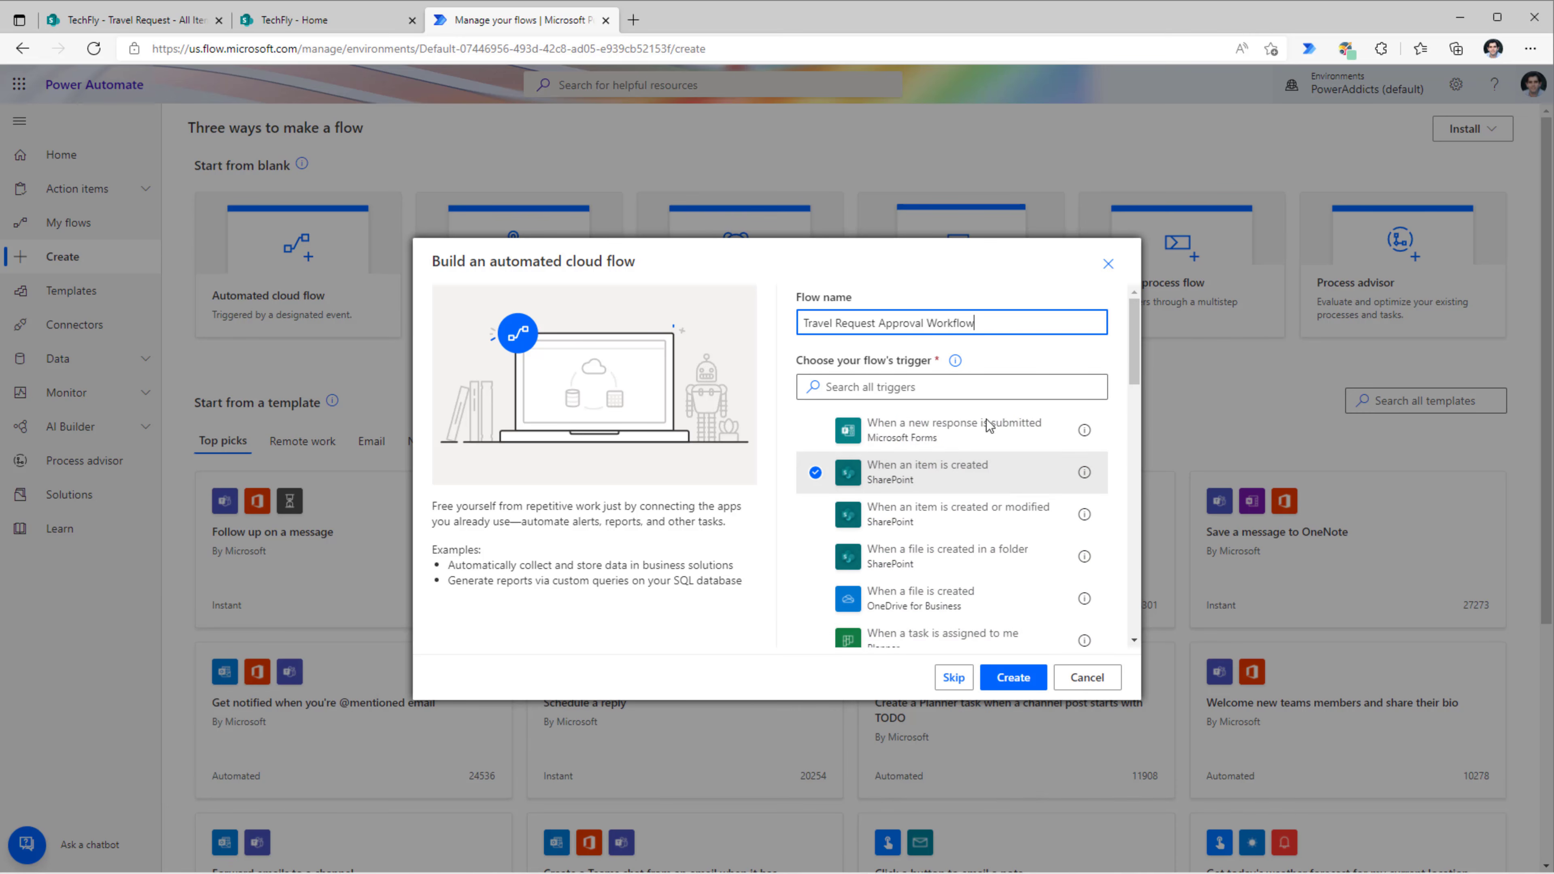
pyautogui.click(1013, 677)
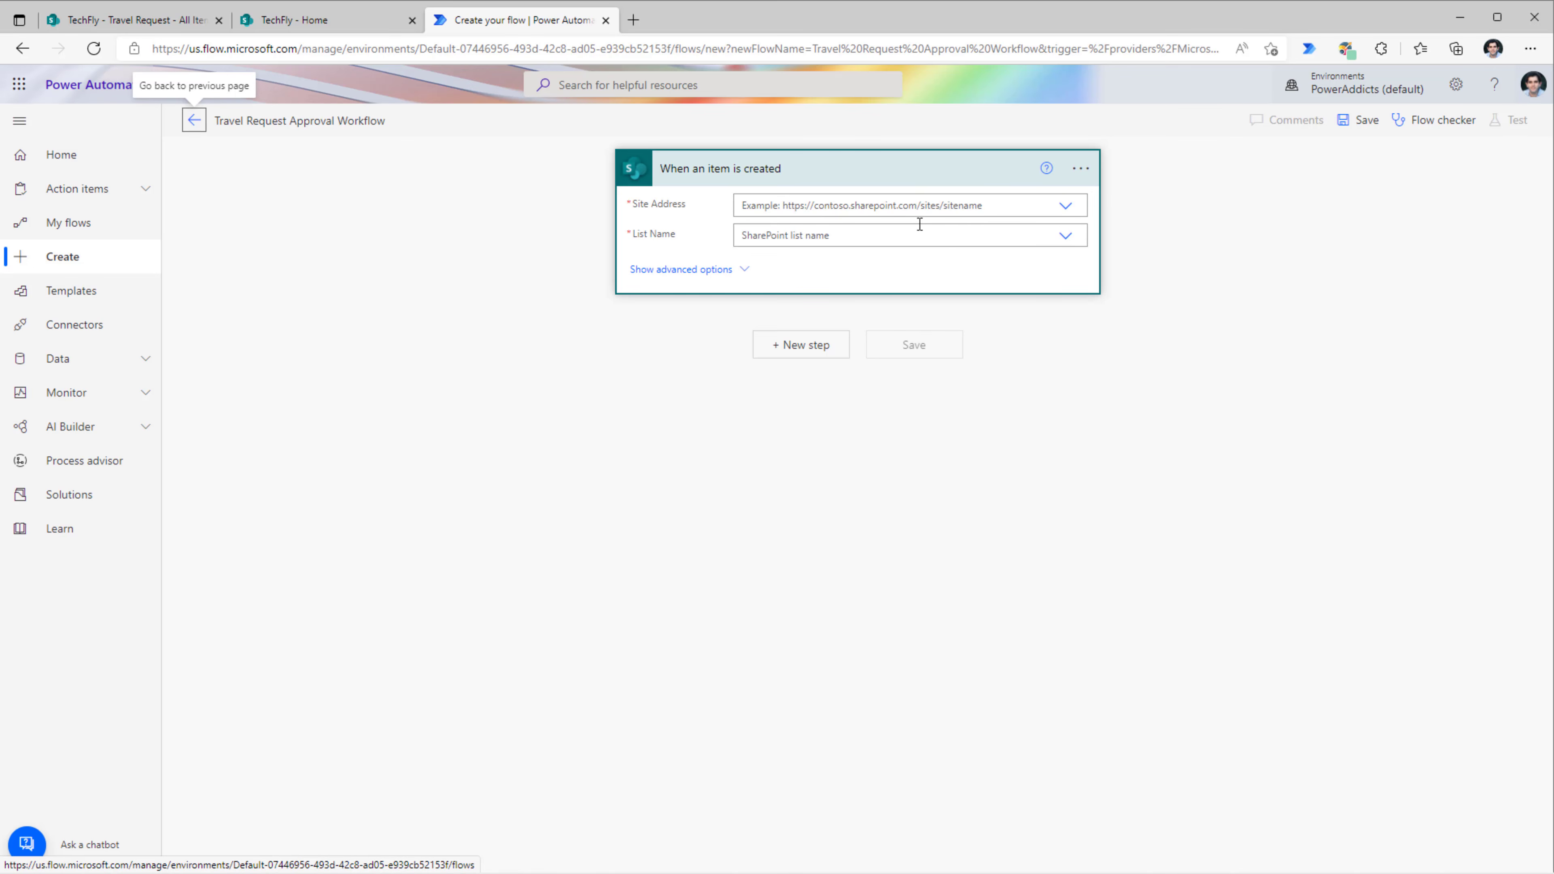
# Point the trigger at the TechFly site and its Travel Request list, and check that list in SharePoint
pyautogui.click(1065, 209)
pyautogui.click(878, 229)
pyautogui.click(1072, 236)
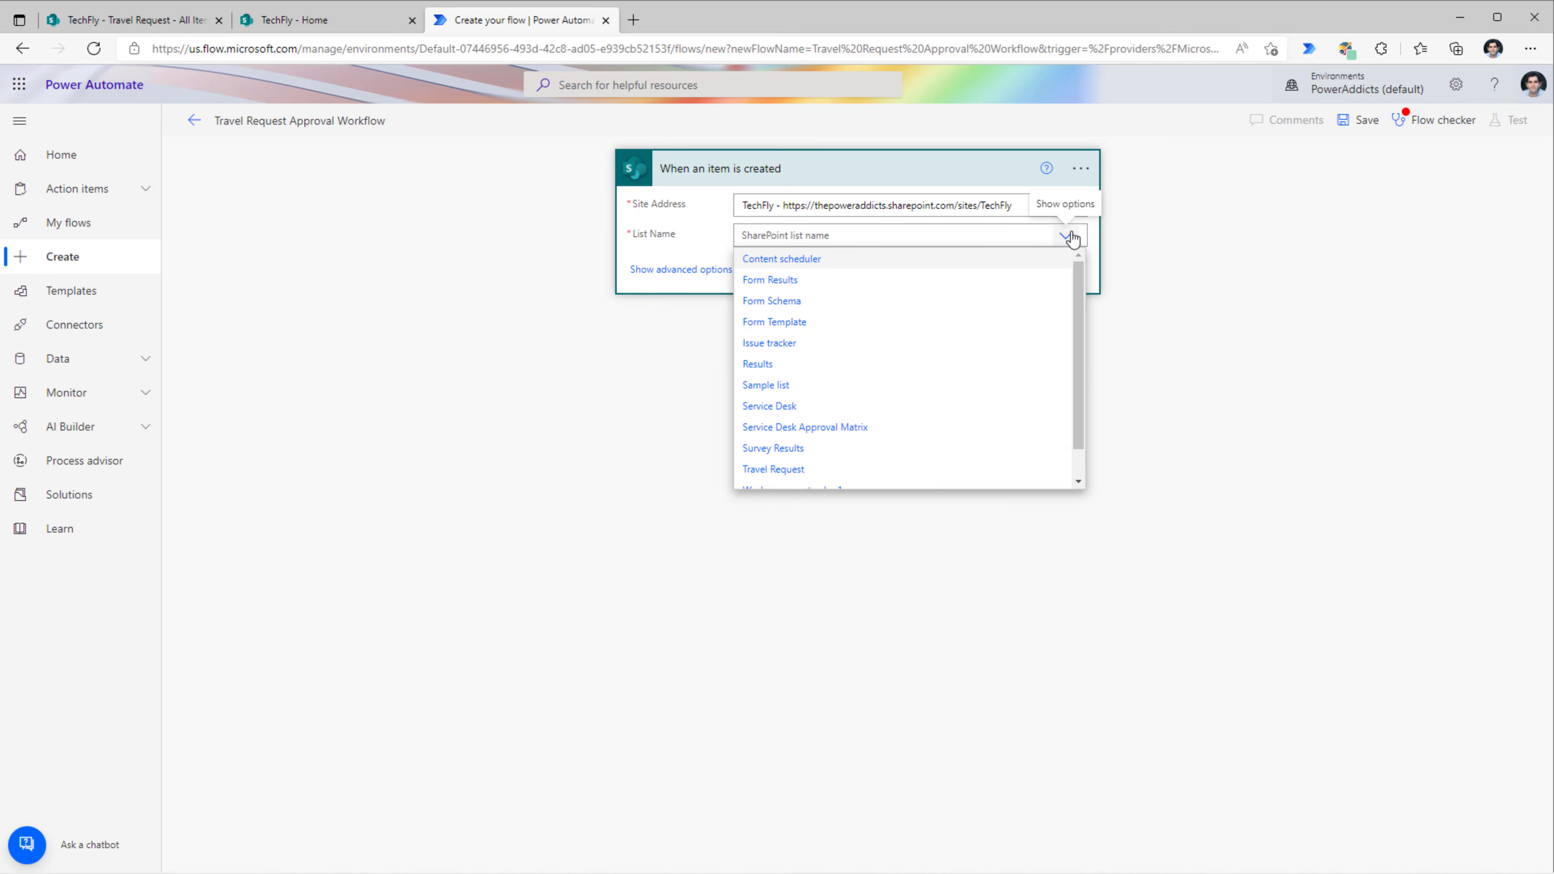
pyautogui.click(800, 441)
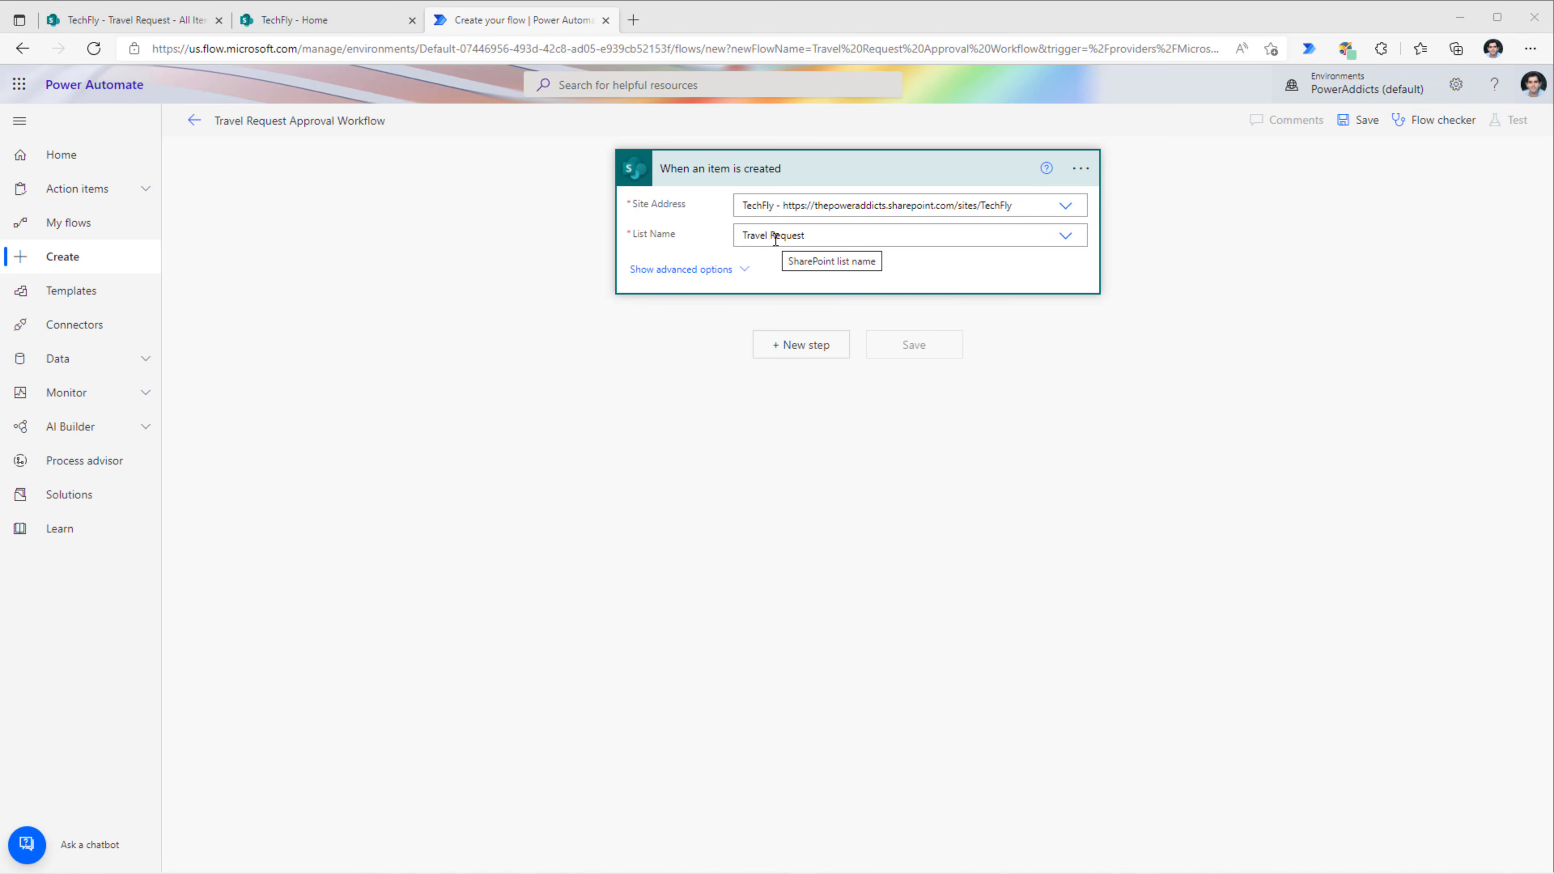
pyautogui.click(160, 19)
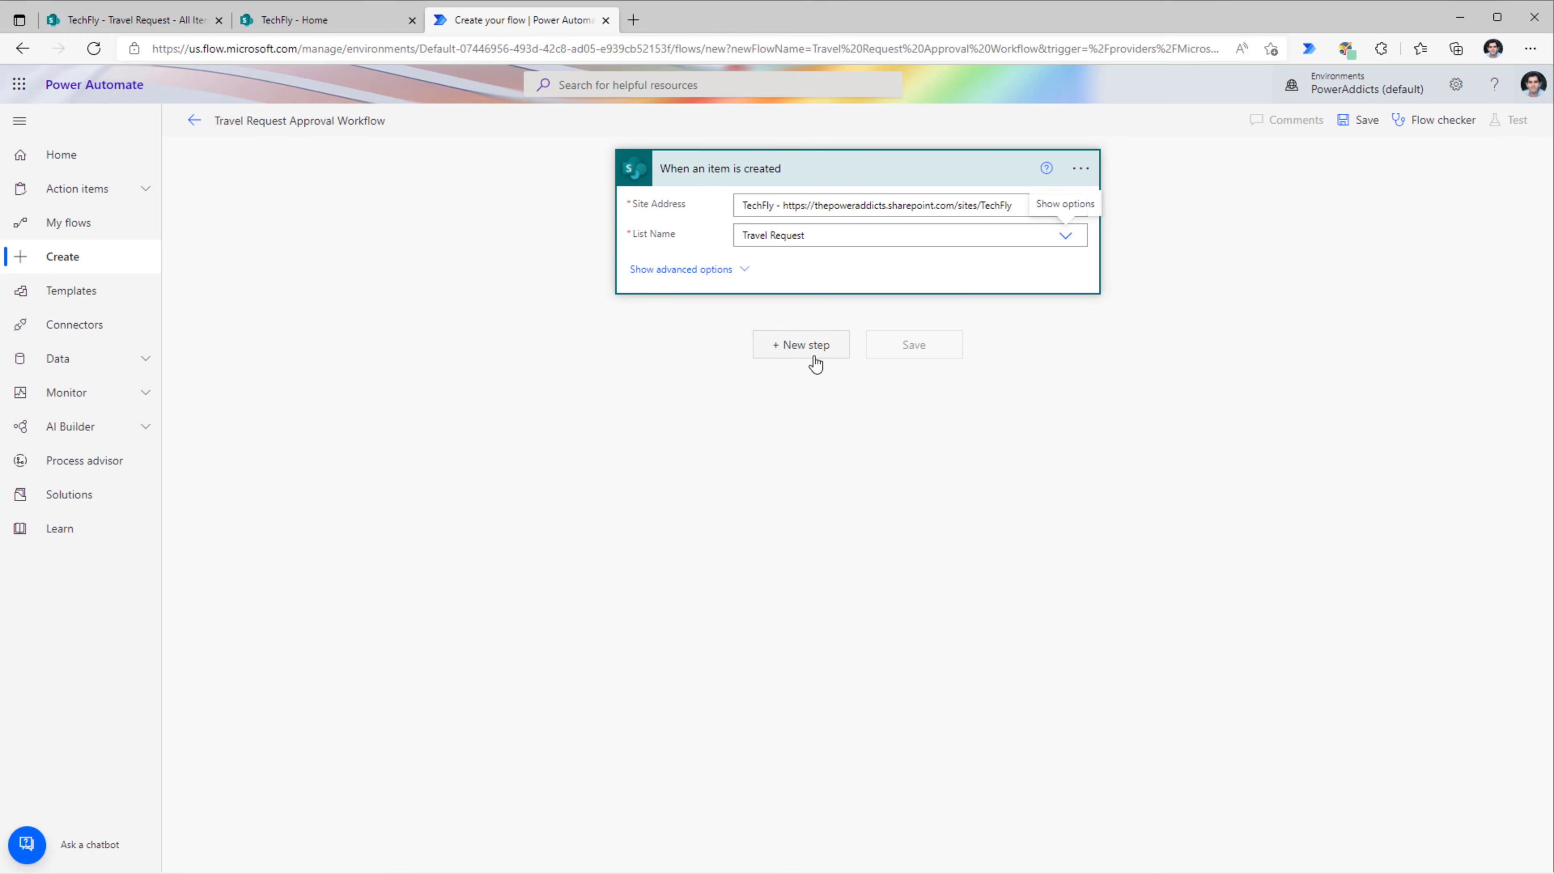
# Add a Condition after the trigger with the Estimated airfare dynamic content as its first value
pyautogui.click(811, 356)
pyautogui.write('condition')
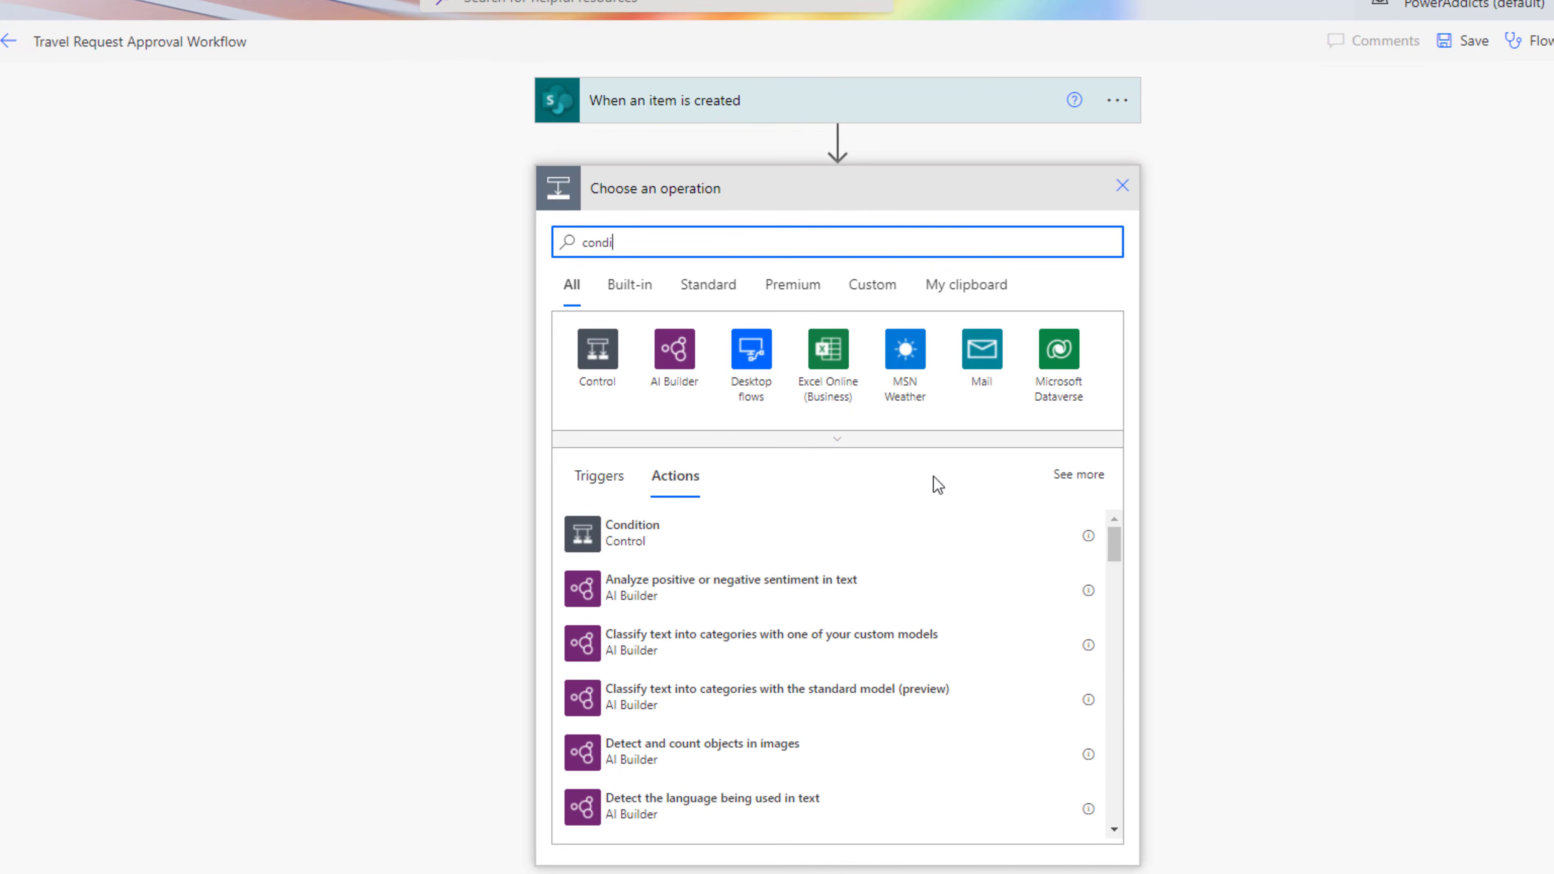
pyautogui.click(632, 533)
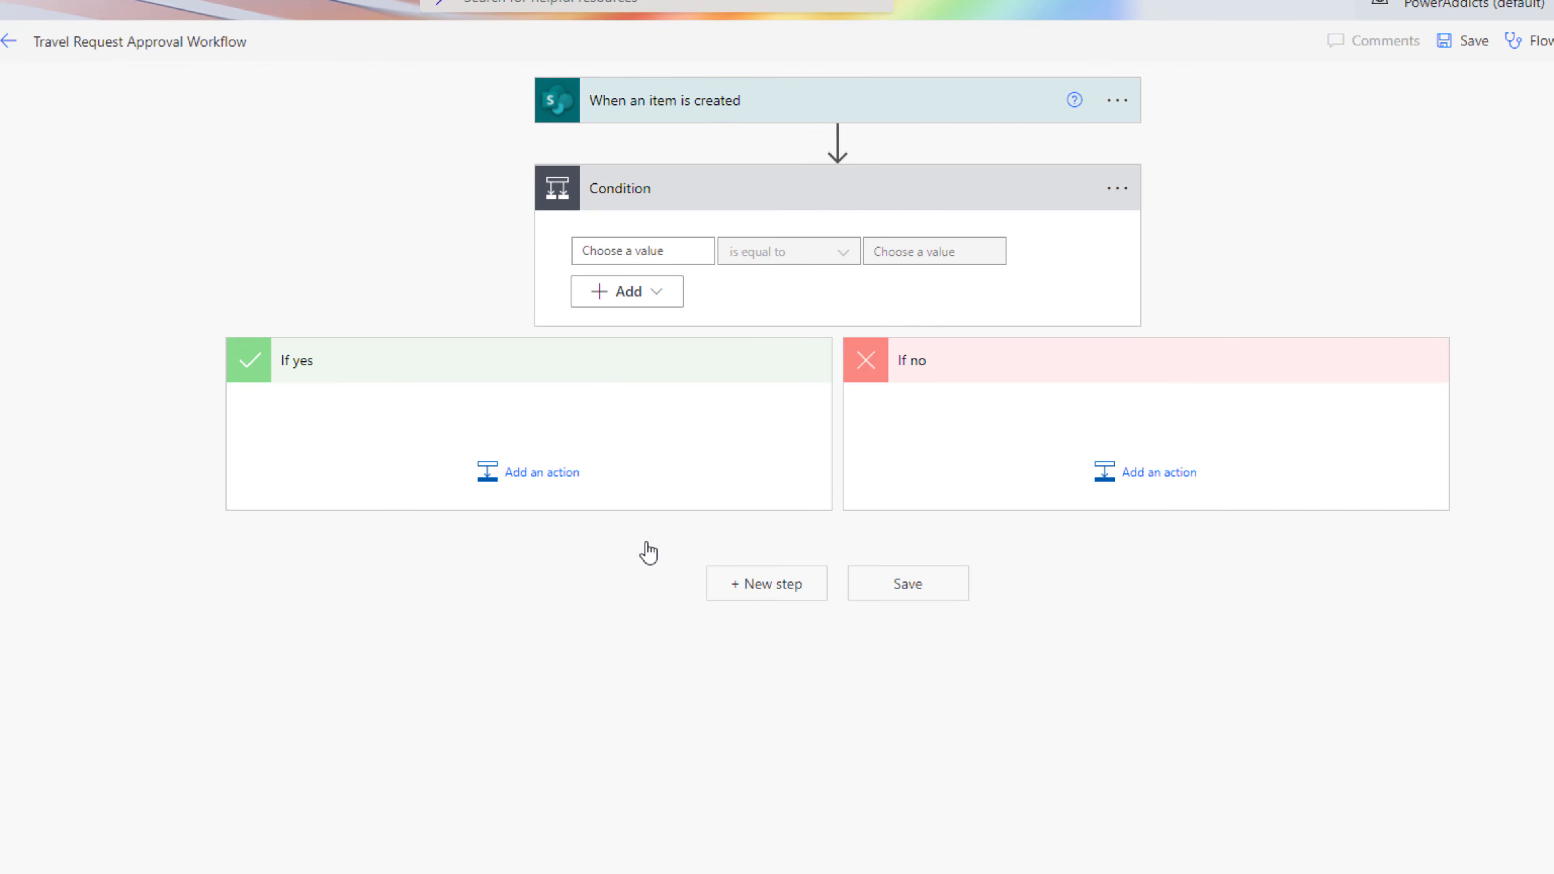
pyautogui.click(635, 250)
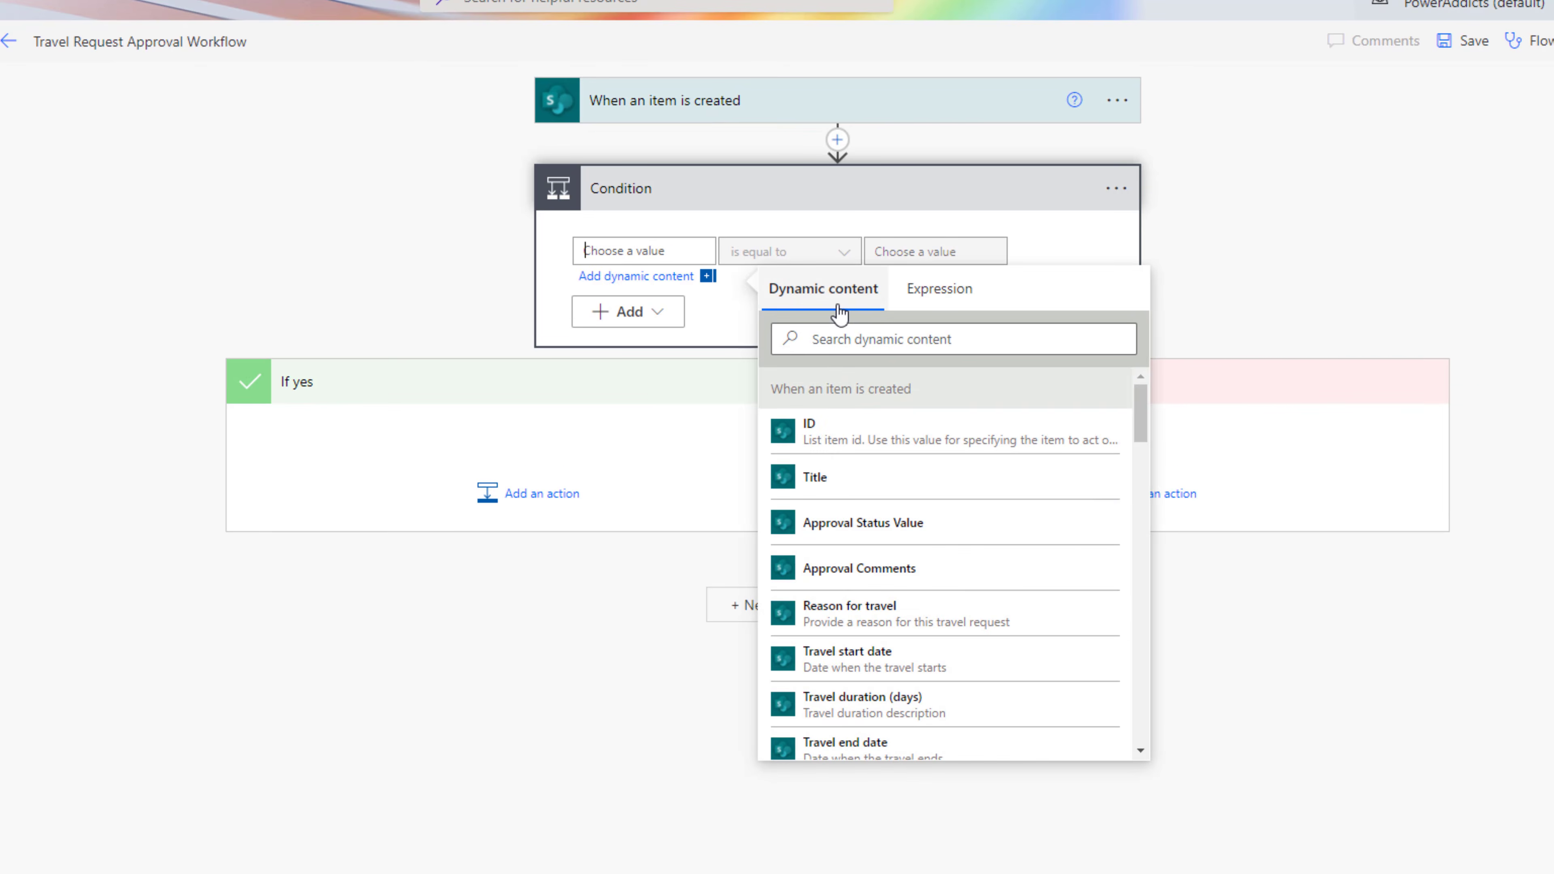
pyautogui.click(856, 331)
pyautogui.write('estimate')
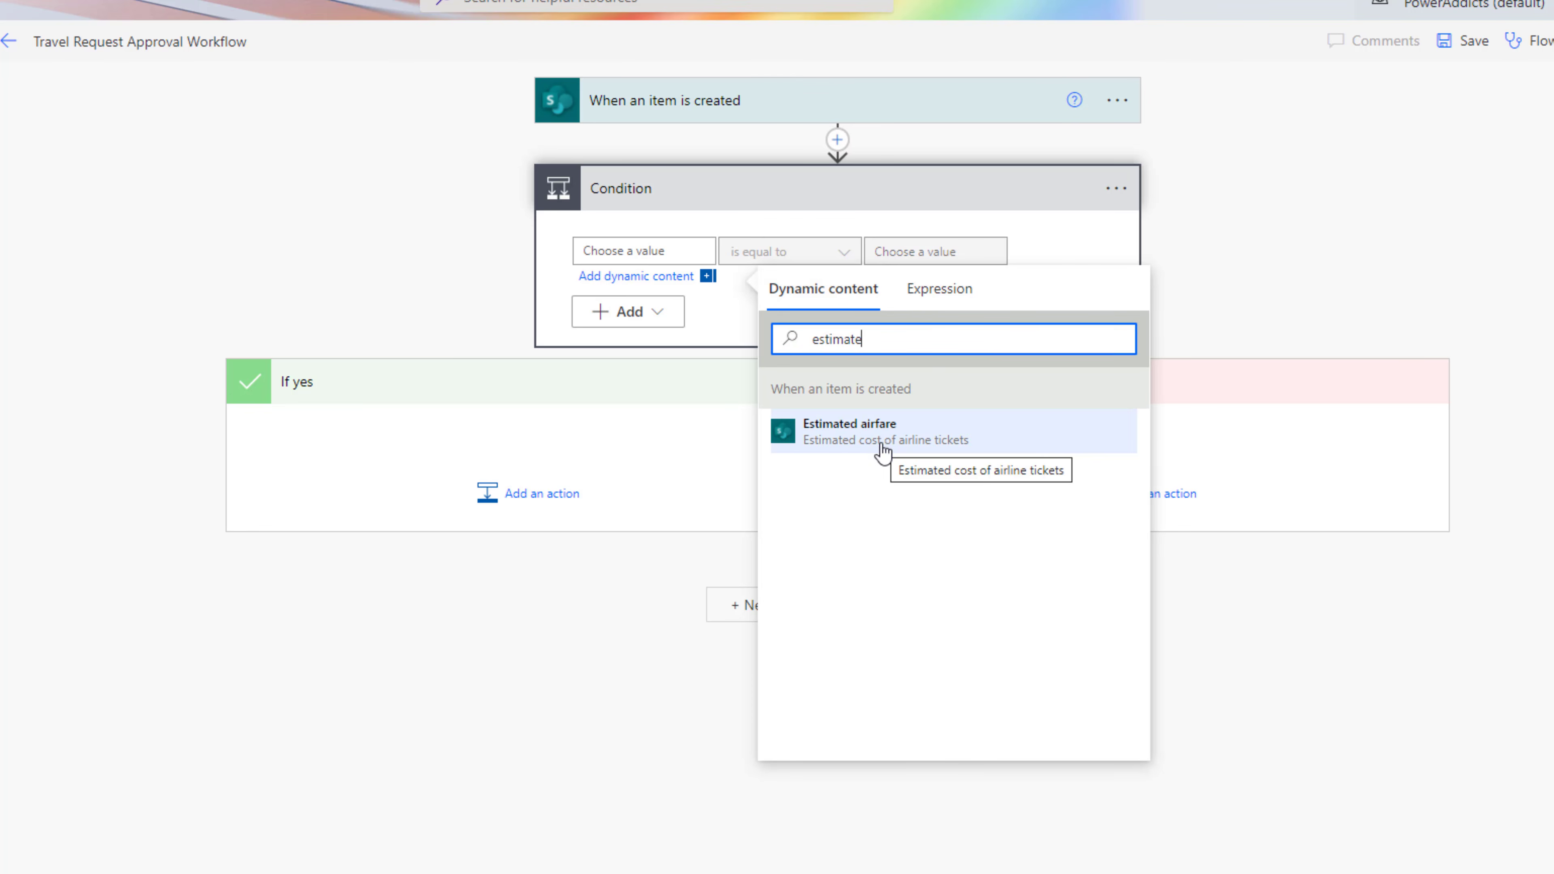
pyautogui.click(883, 436)
pyautogui.click(1316, 193)
# Make the condition test whether the airfare is greater than or equal to 500
pyautogui.click(815, 261)
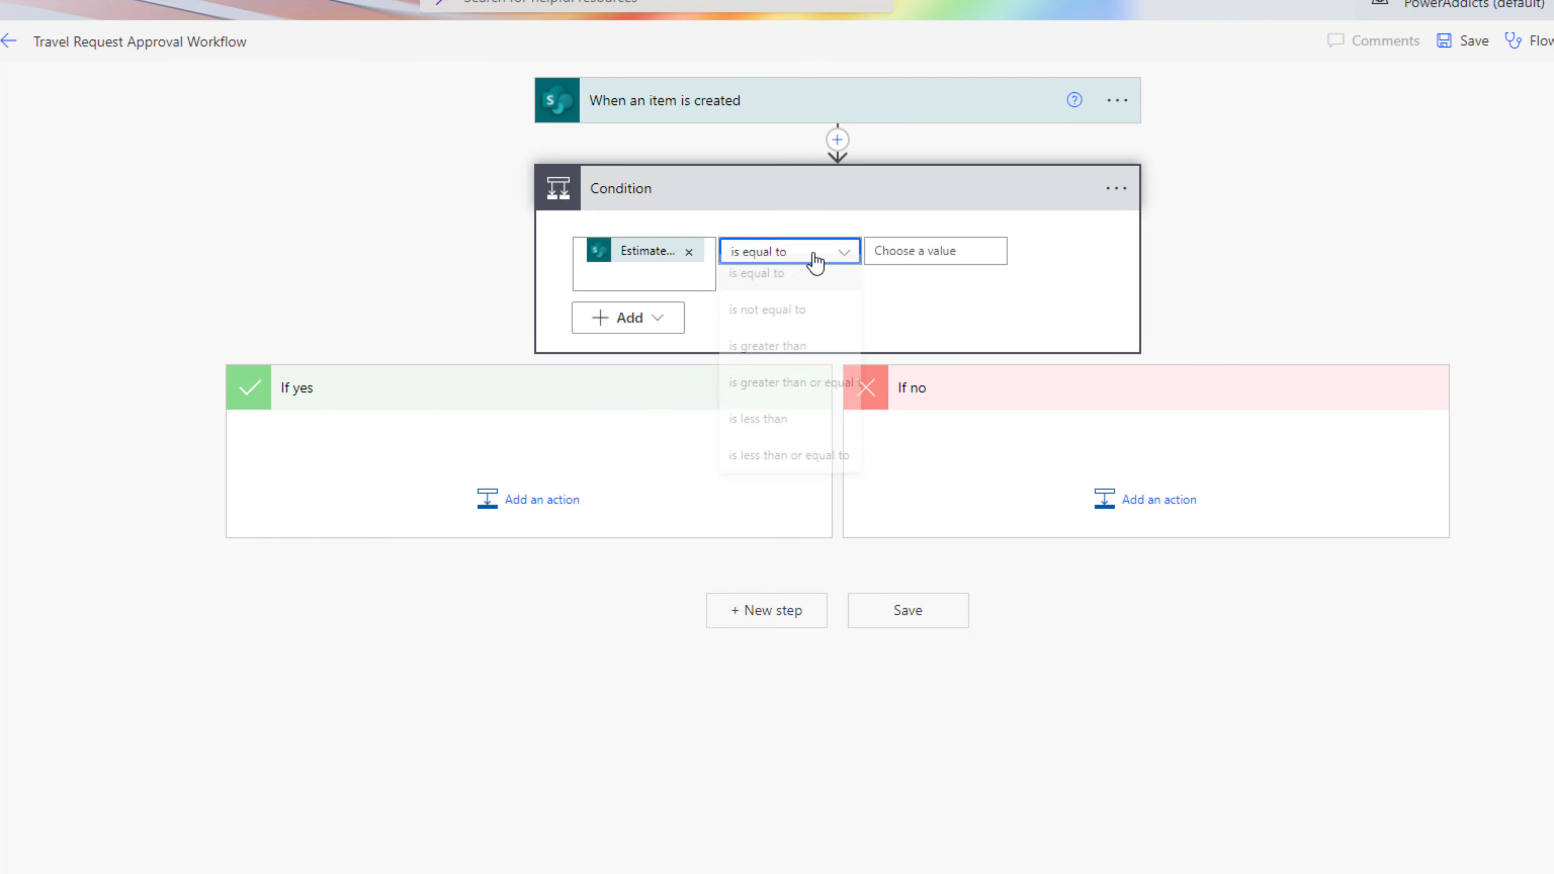
pyautogui.click(804, 392)
pyautogui.click(908, 250)
pyautogui.write('500')
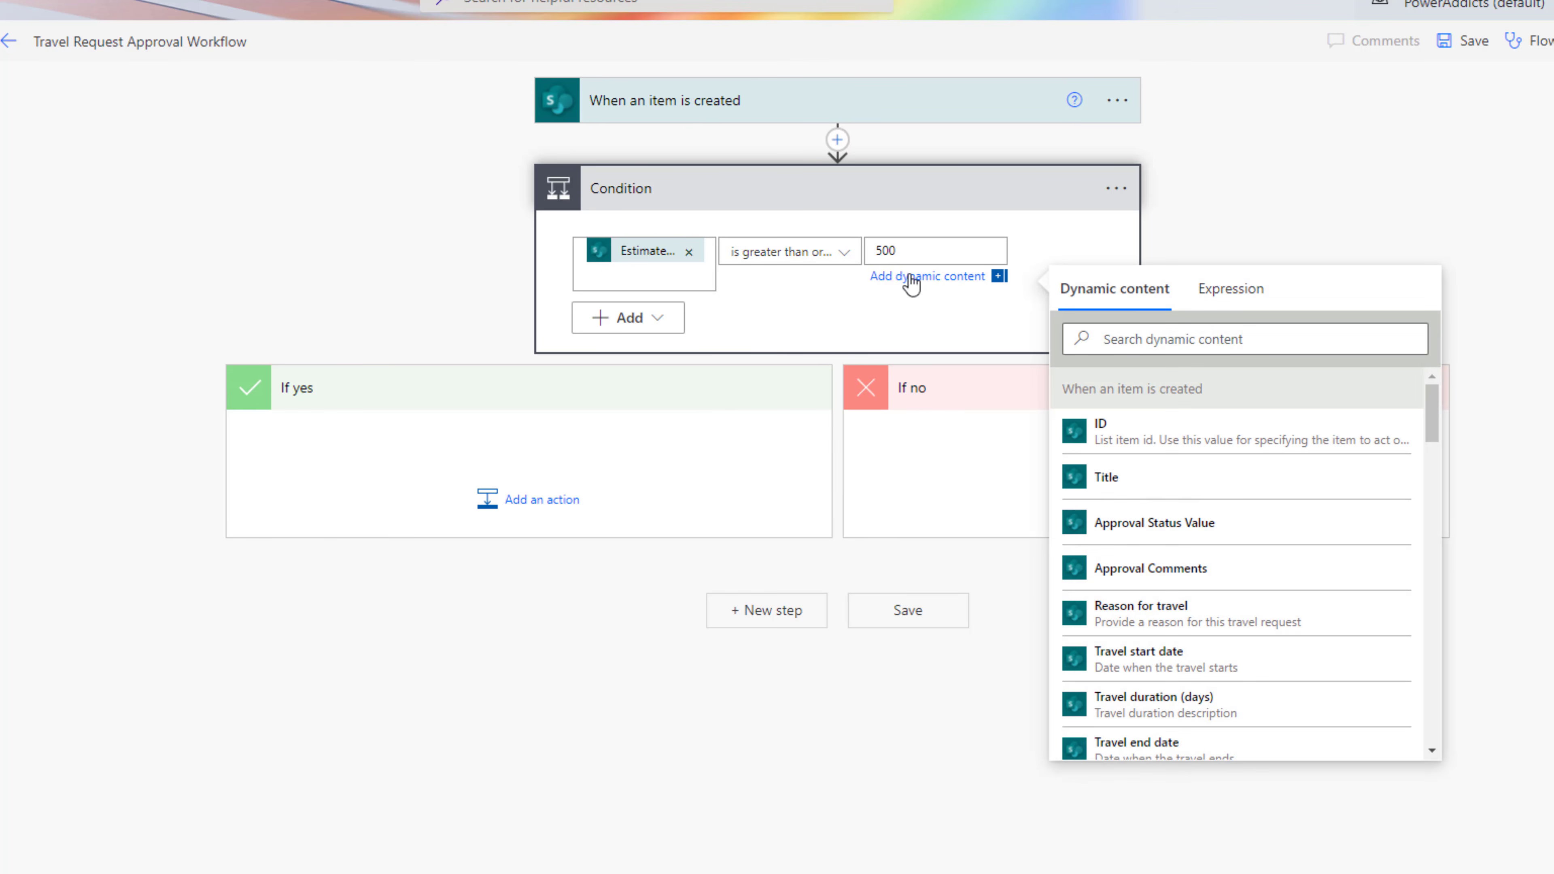
pyautogui.click(911, 319)
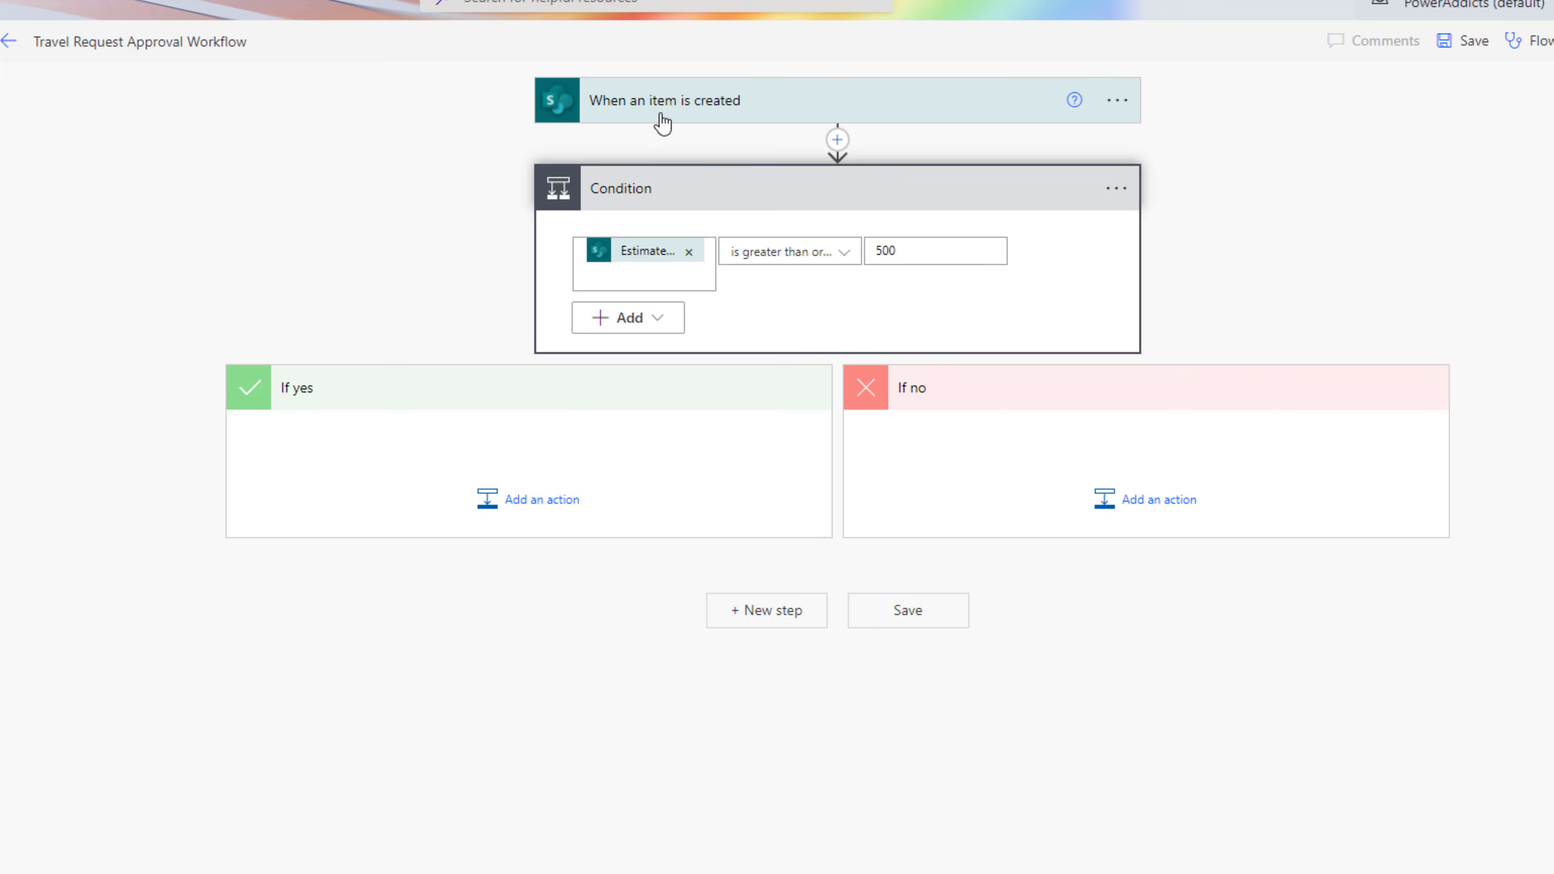
# Add a Get manager (V2) action to the If yes branch, using Created By Email as its User (UPN)
pyautogui.click(556, 509)
pyautogui.write('get manager')
pyautogui.scroll(-5, 406, 603)
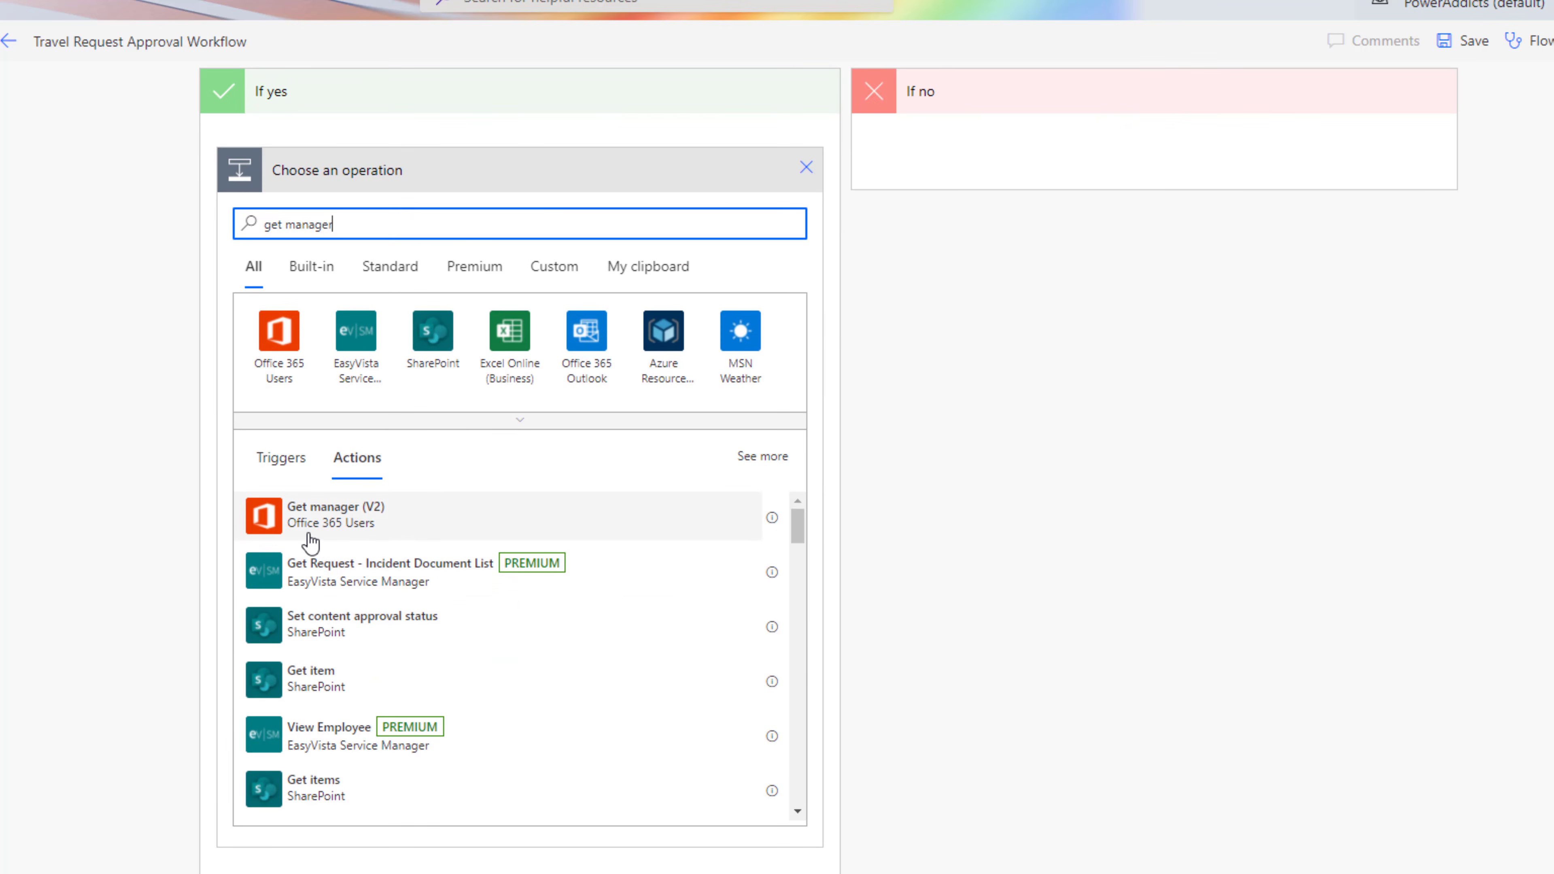
pyautogui.click(372, 532)
pyautogui.click(405, 516)
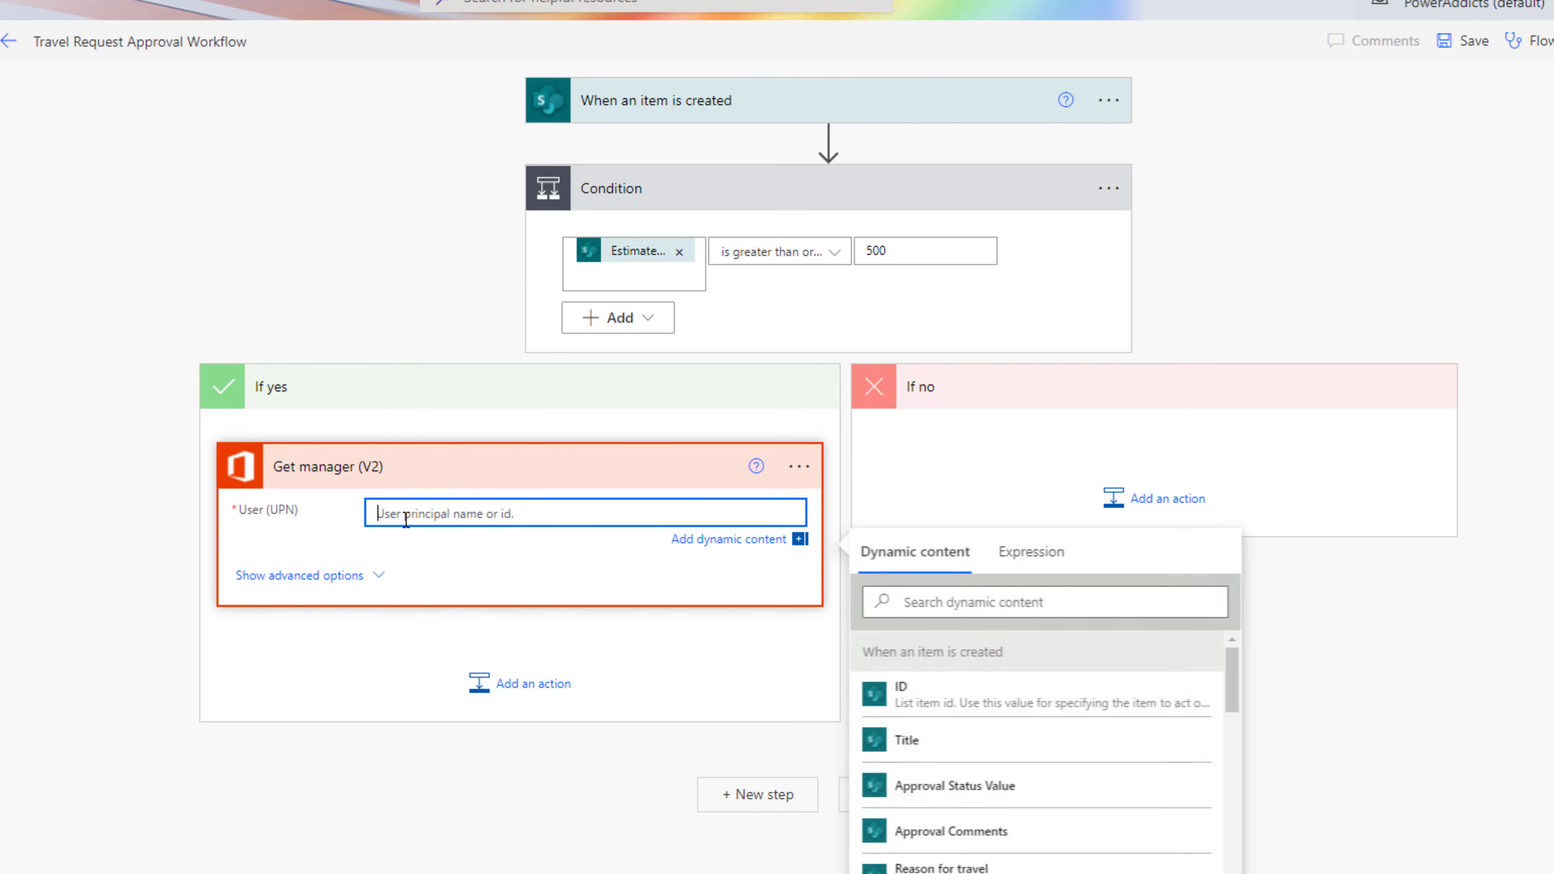
pyautogui.click(963, 618)
pyautogui.write('email')
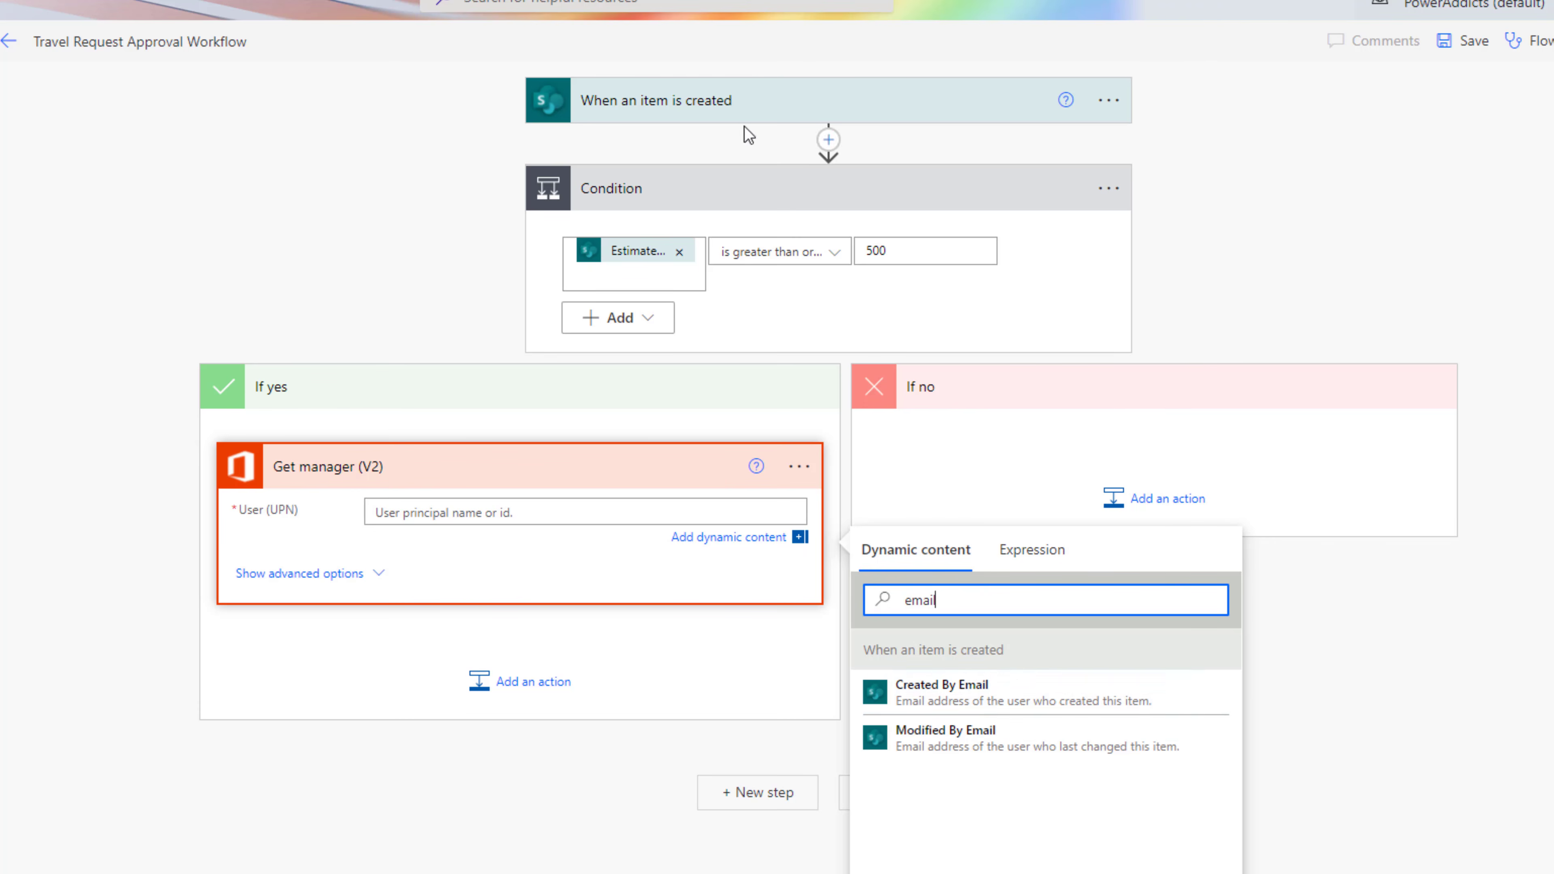
pyautogui.click(979, 670)
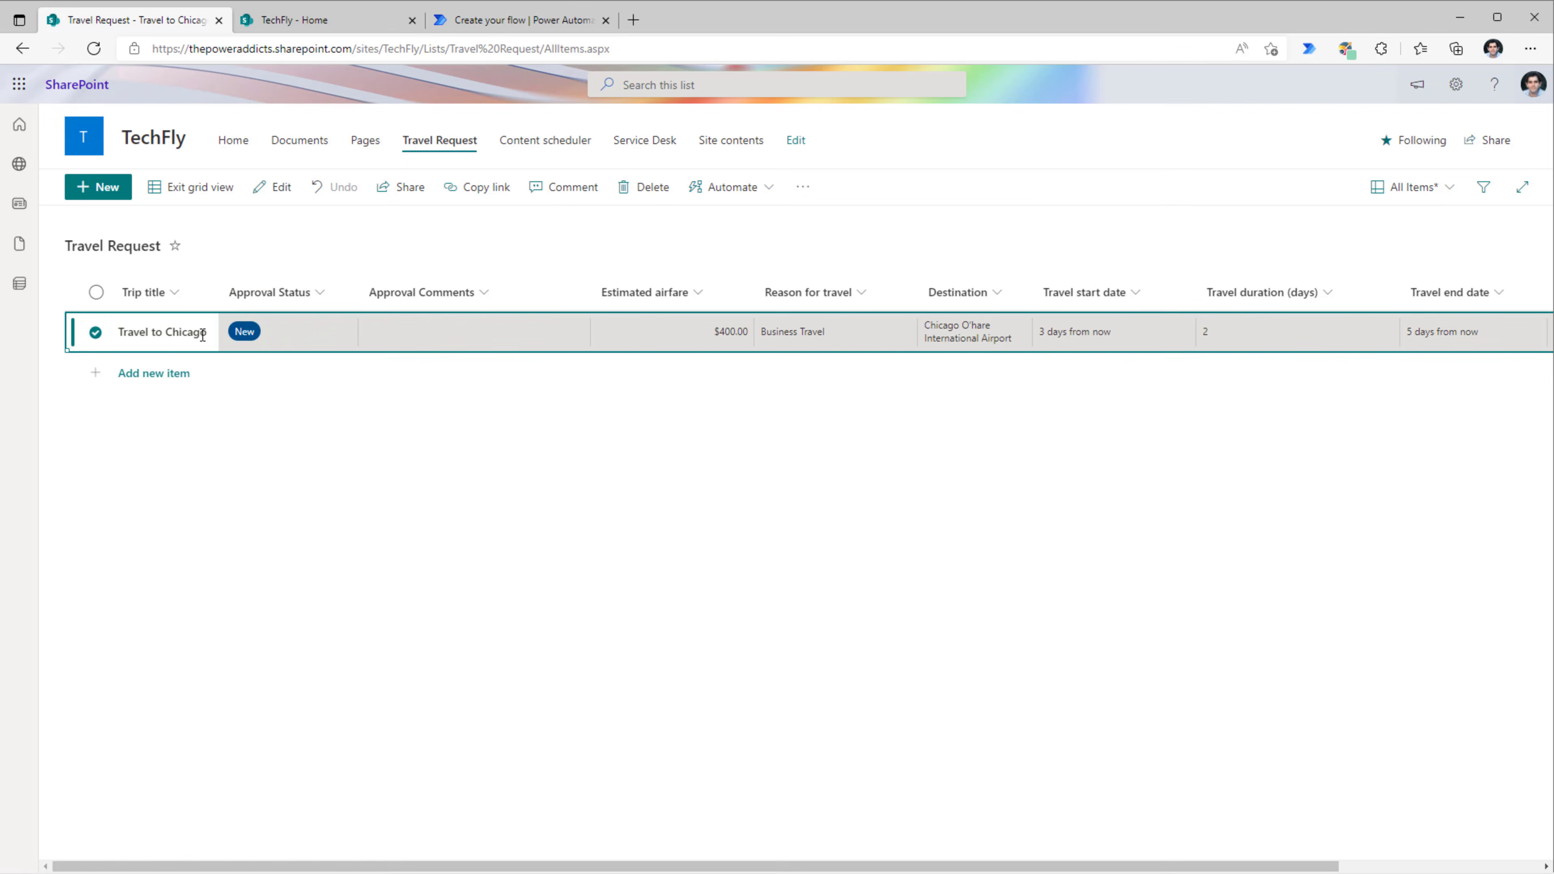
# View the available Approval Status choices for the Travel to Chicago item in the SharePoint list, and return to the flow
pyautogui.click(278, 340)
pyautogui.click(293, 334)
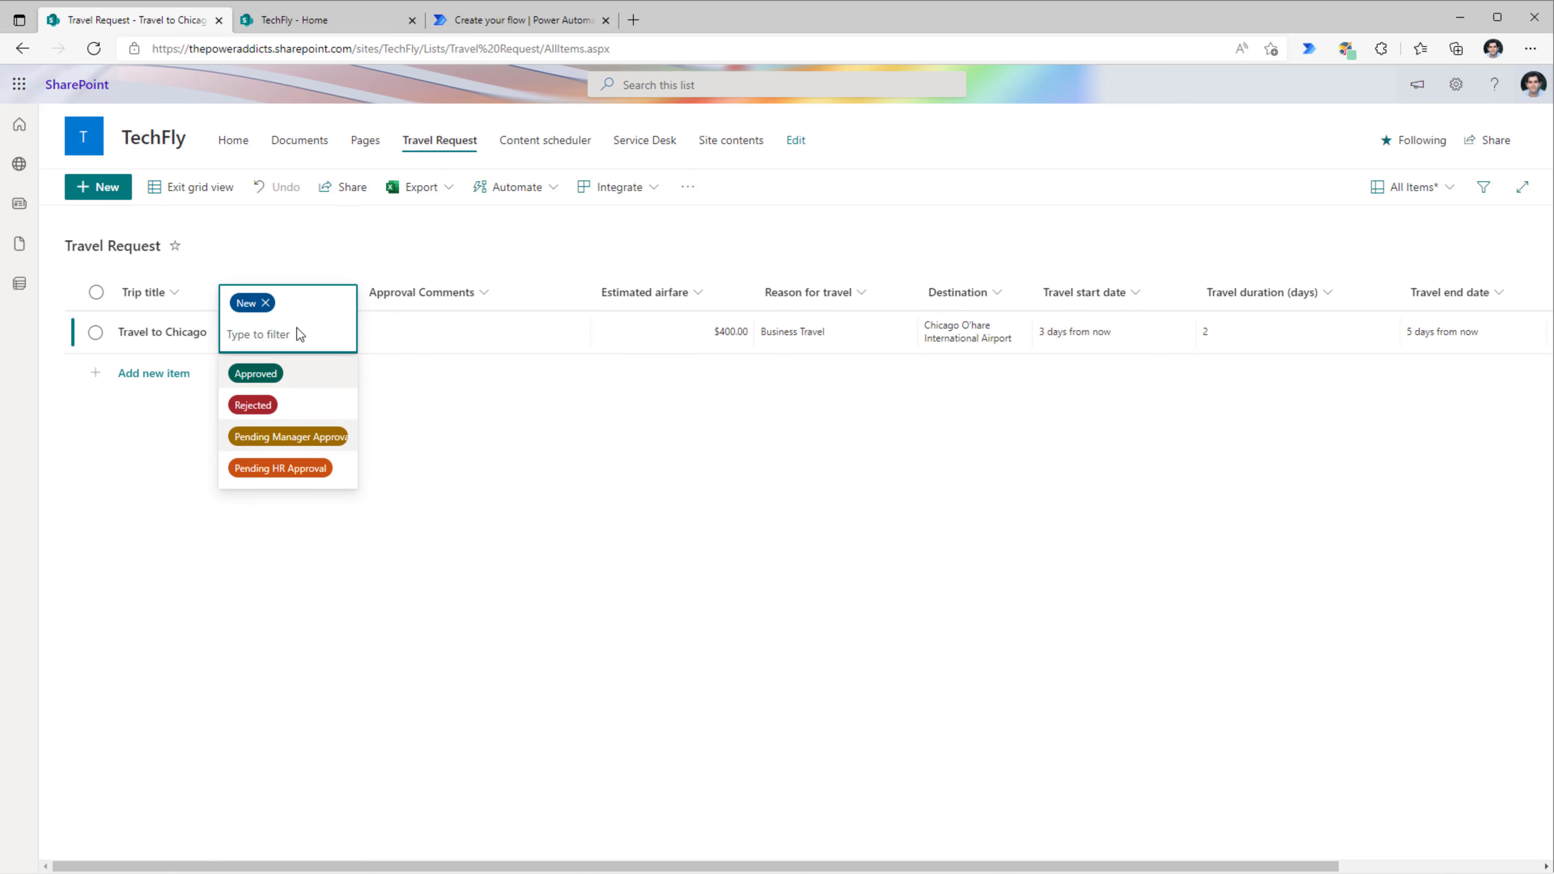
pyautogui.click(543, 20)
# Add a SharePoint Update item action below Get manager (V2), targeting the TechFly site's Travel Request list
pyautogui.scroll(-2, 721, 625)
pyautogui.write('u')
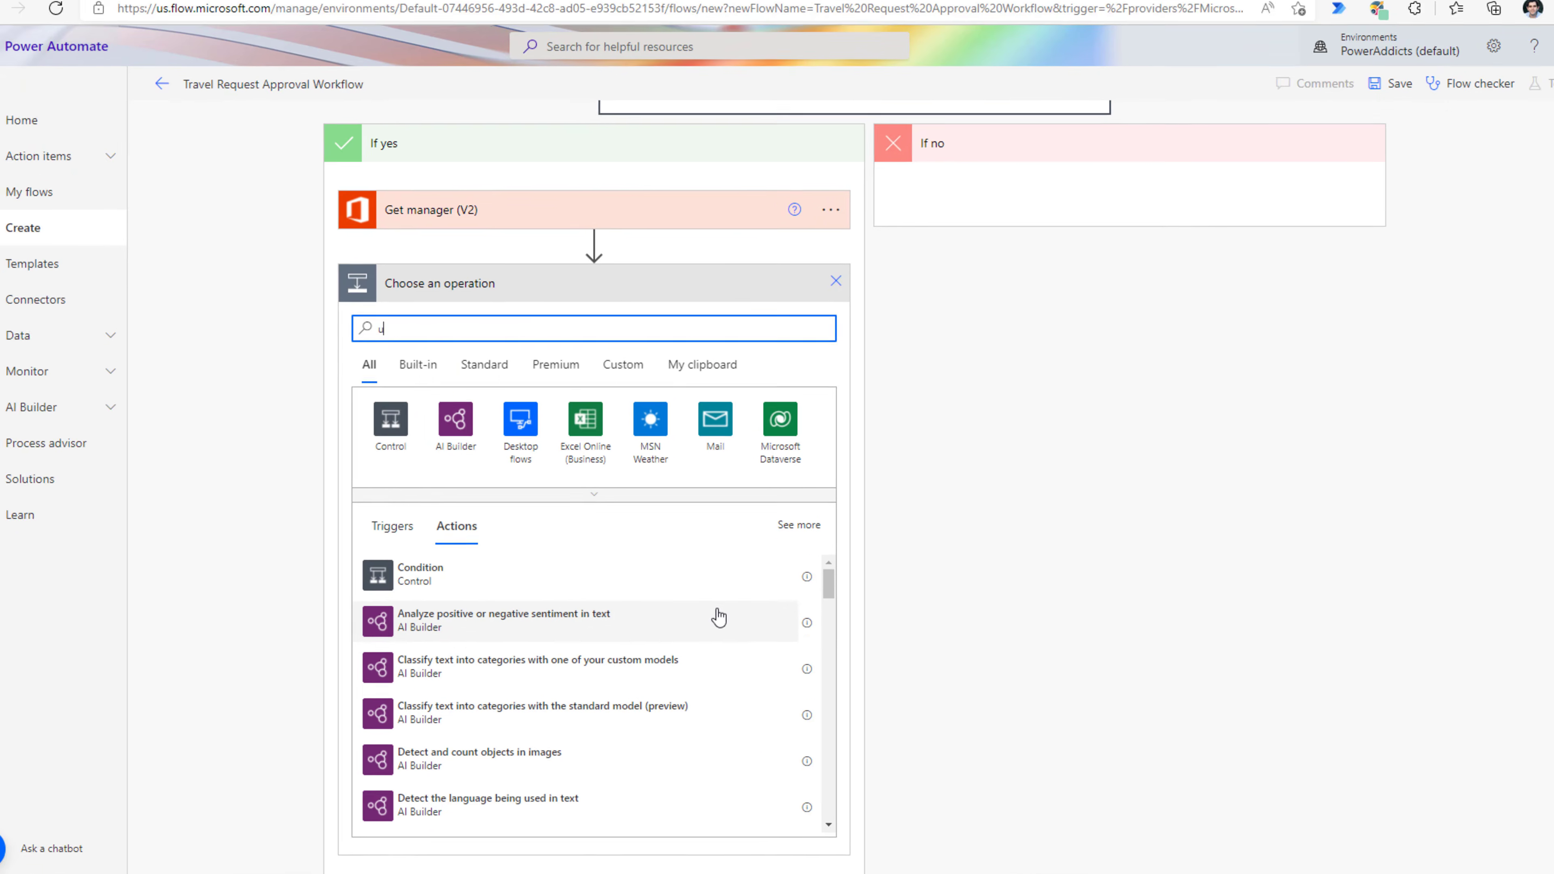
pyautogui.write('pdate item')
pyautogui.click(459, 576)
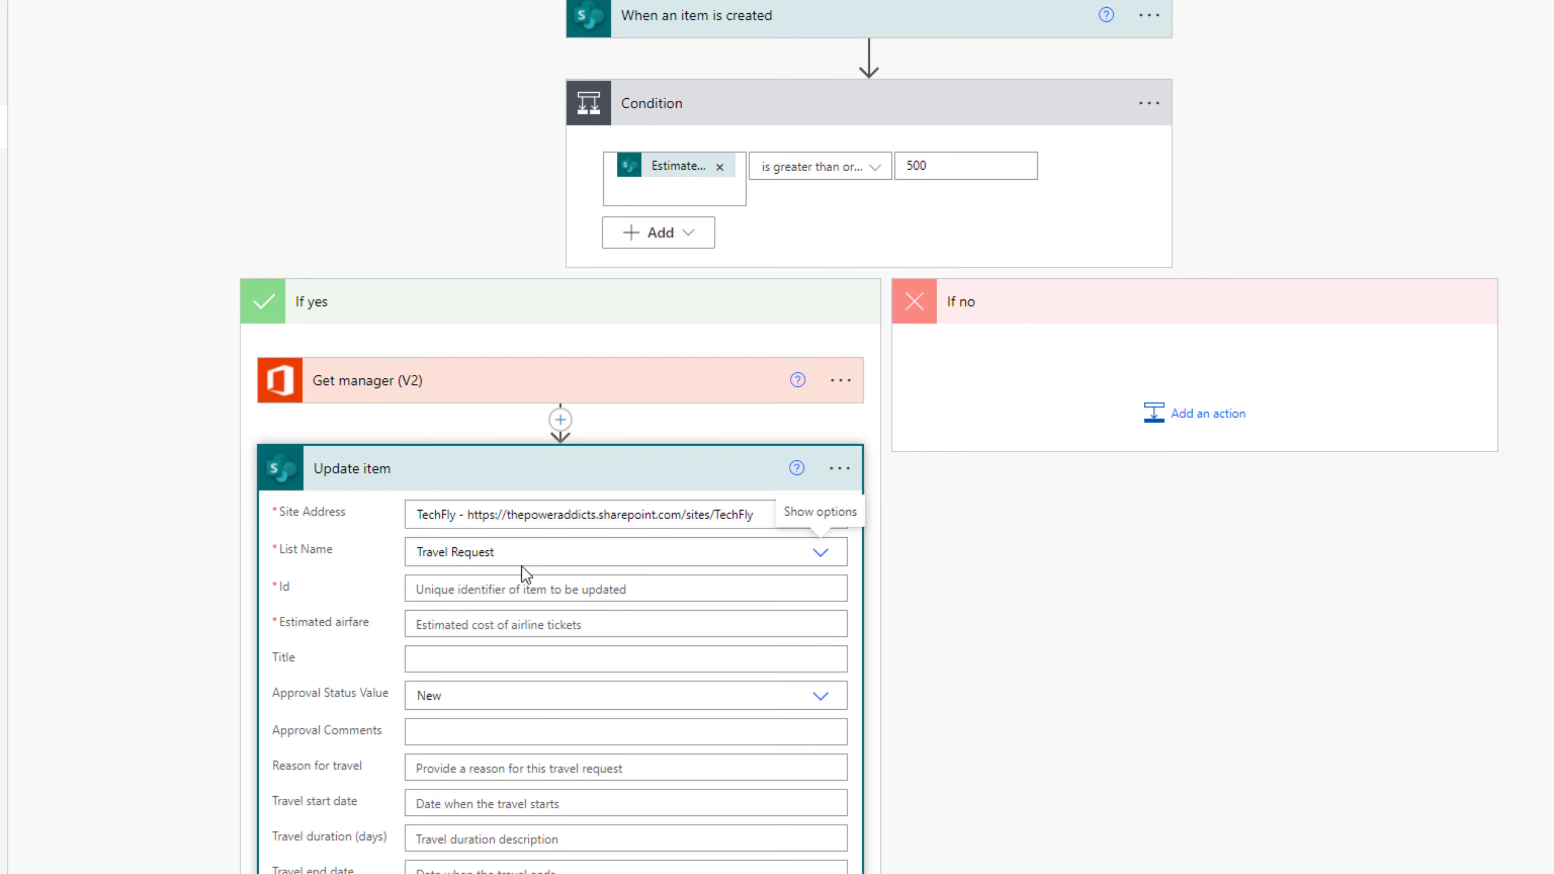
# Fill the Update item action's Id with the trigger's ID and its Estimated airfare with the trigger's Estimated airfare
pyautogui.scroll(-4, 522, 568)
pyautogui.click(438, 313)
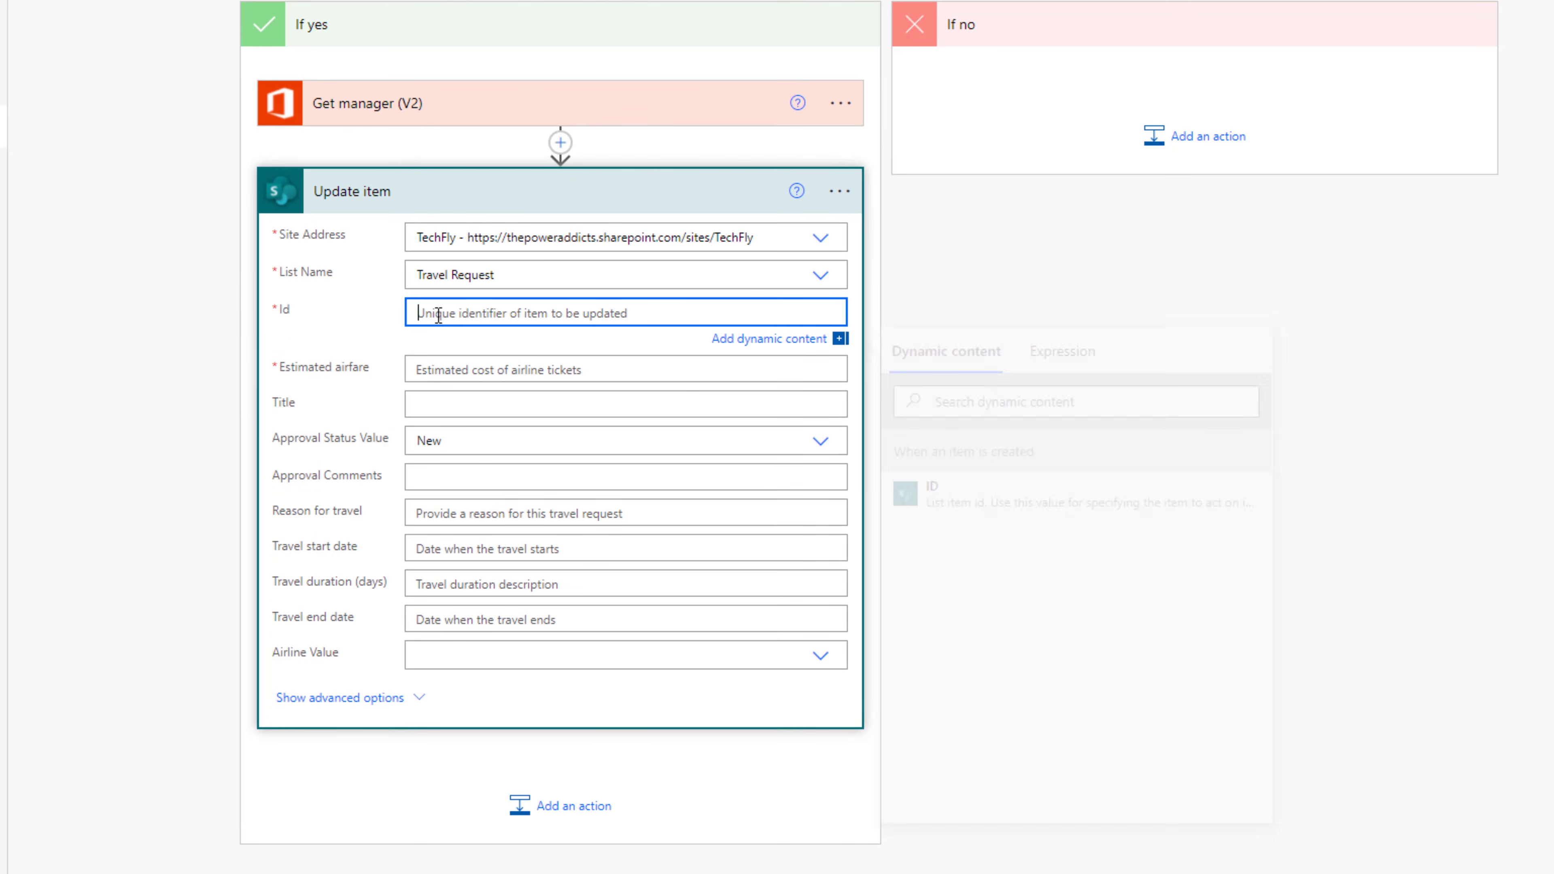
pyautogui.click(987, 500)
pyautogui.click(563, 371)
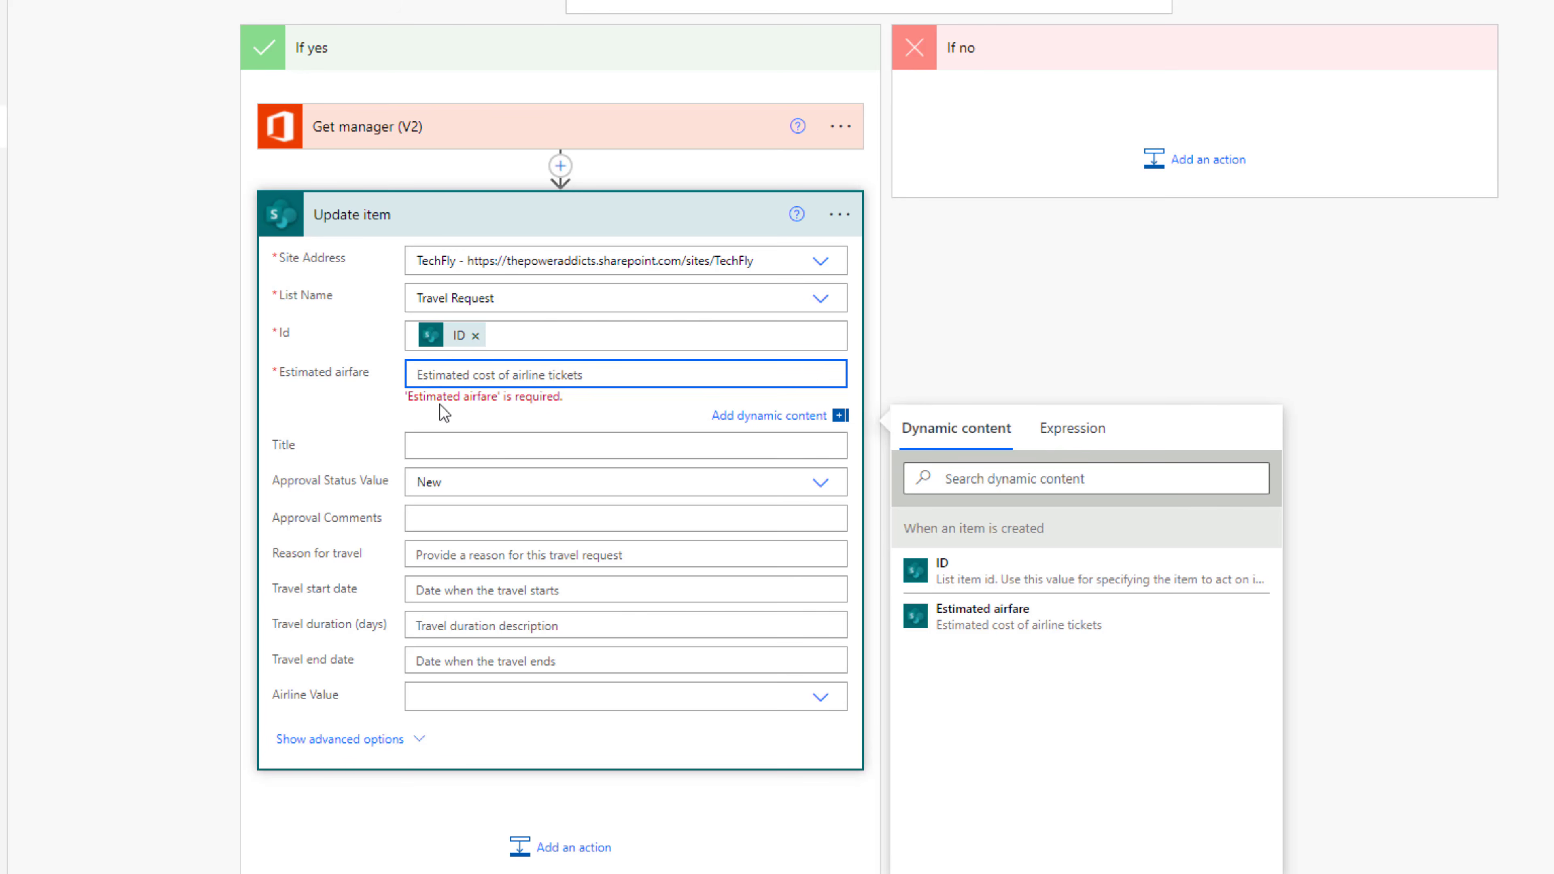
pyautogui.click(1021, 617)
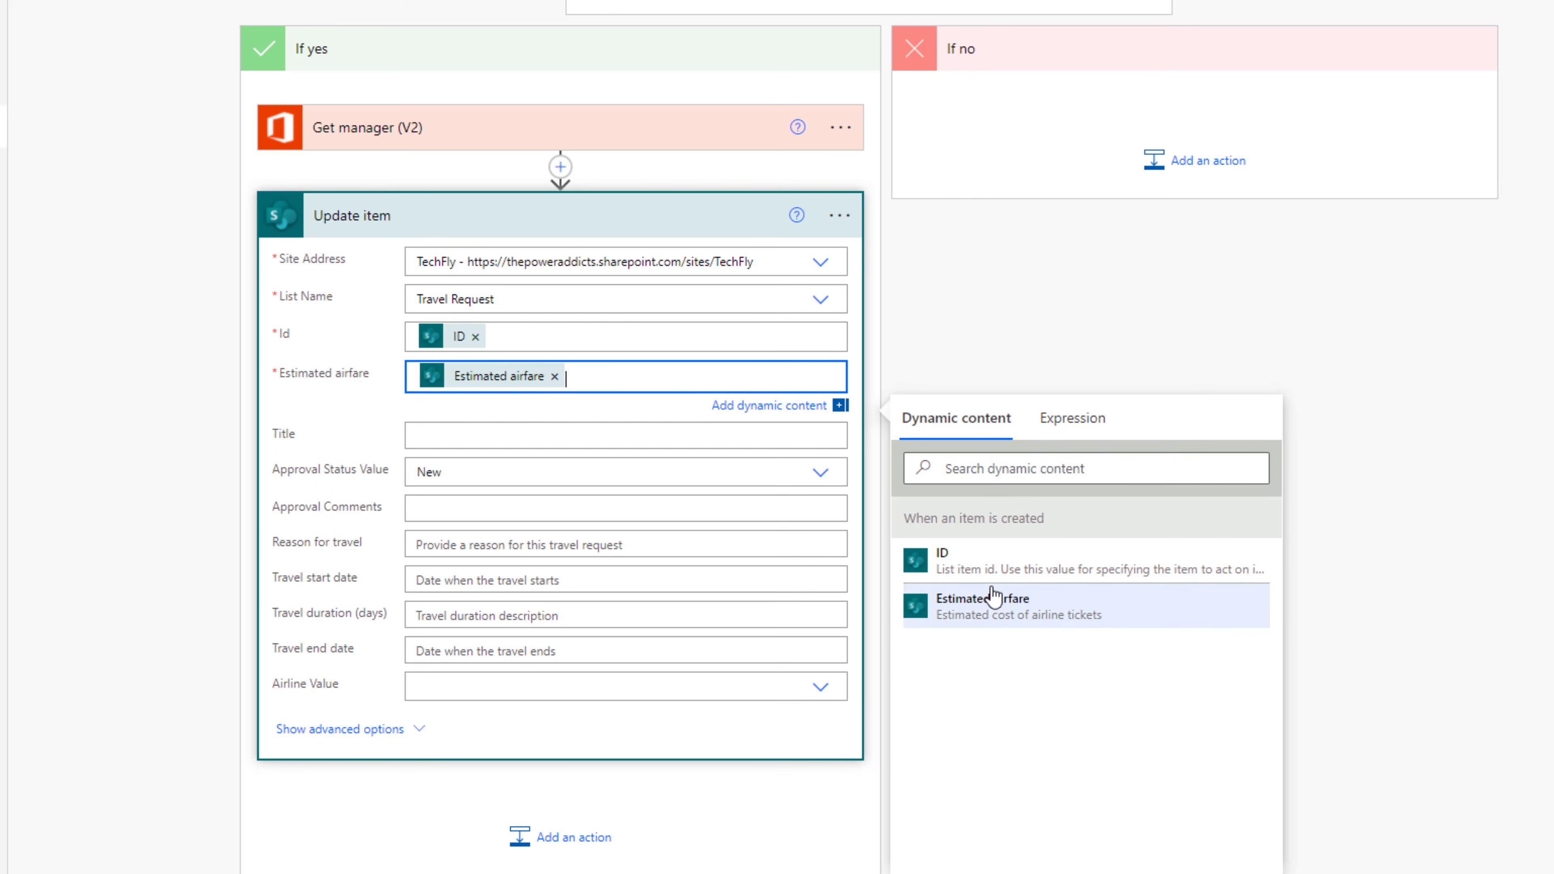
pyautogui.click(1013, 340)
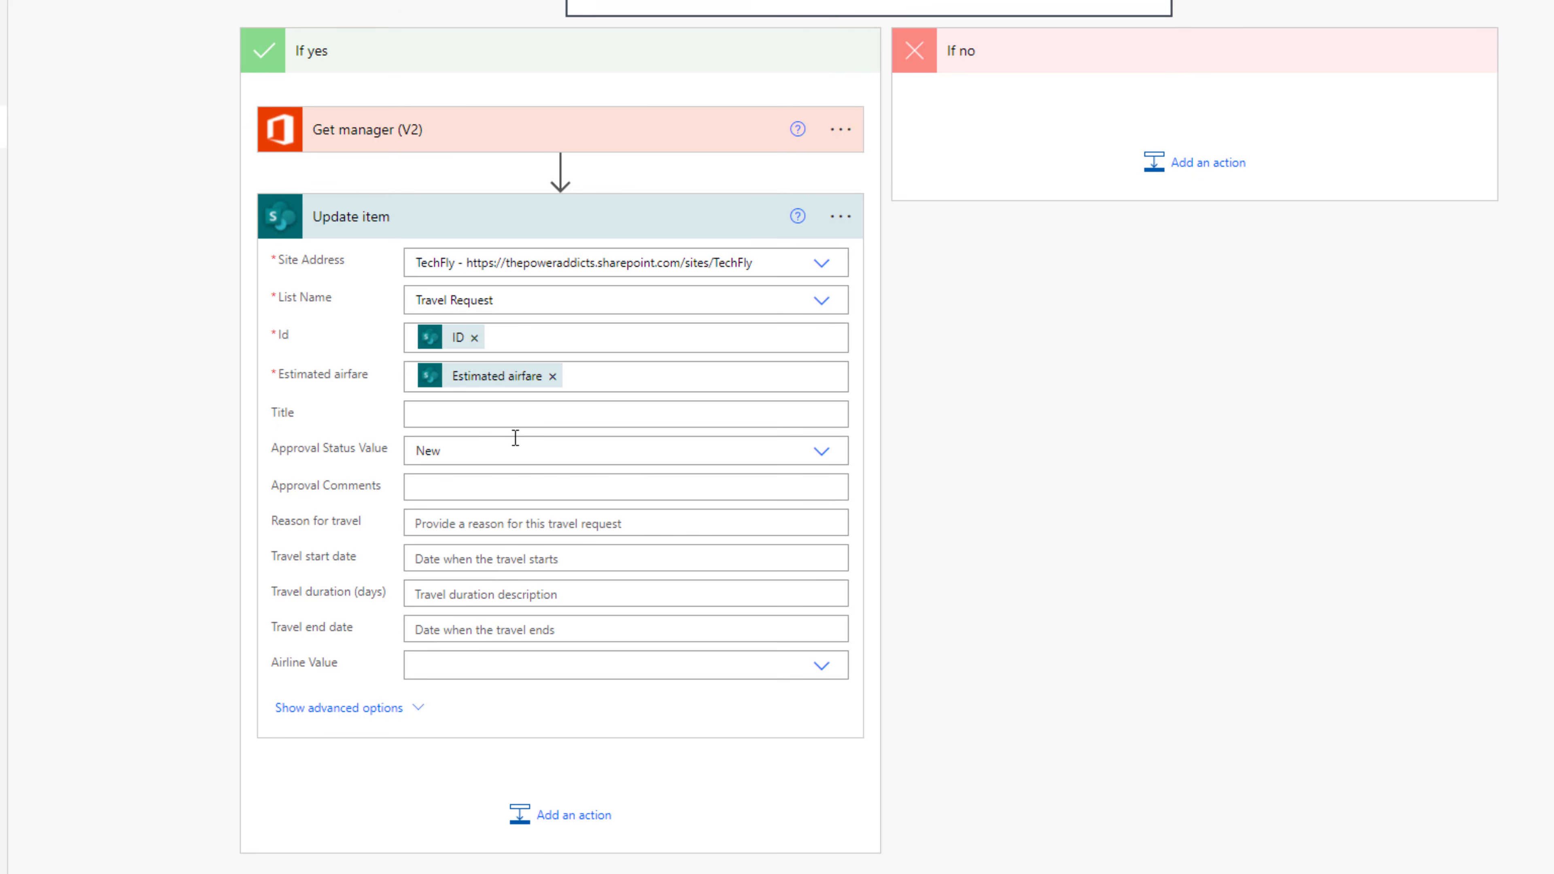
# Set Update item's Approval Status Value to Pending Manager Approval and its Approval Comments to "Manager Approval Pending:" followed by Get manager's Display Name
pyautogui.click(823, 452)
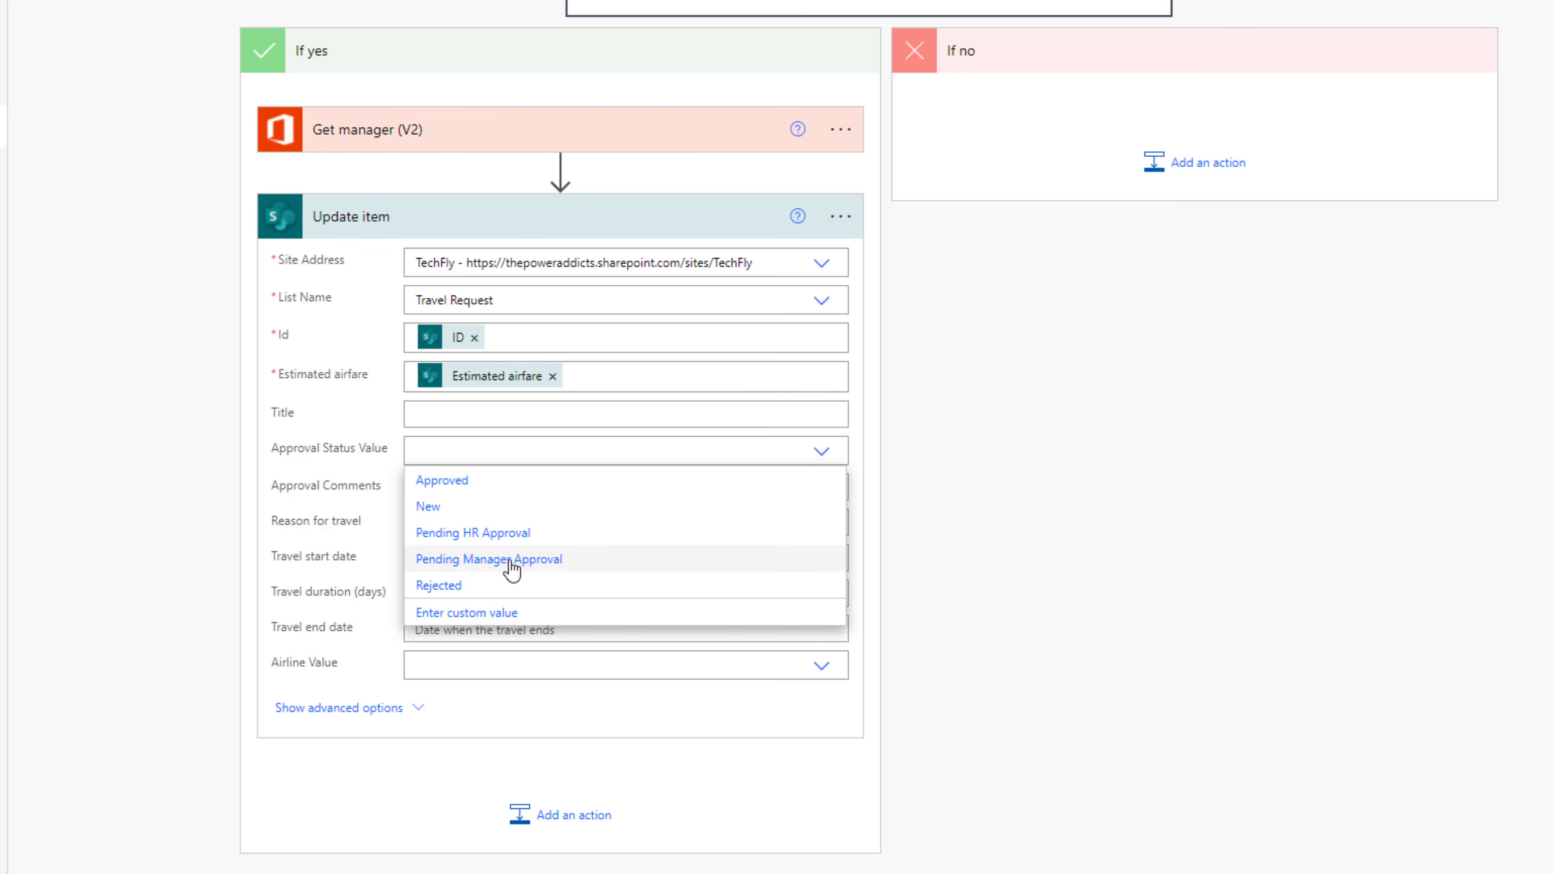
pyautogui.click(512, 569)
pyautogui.click(522, 485)
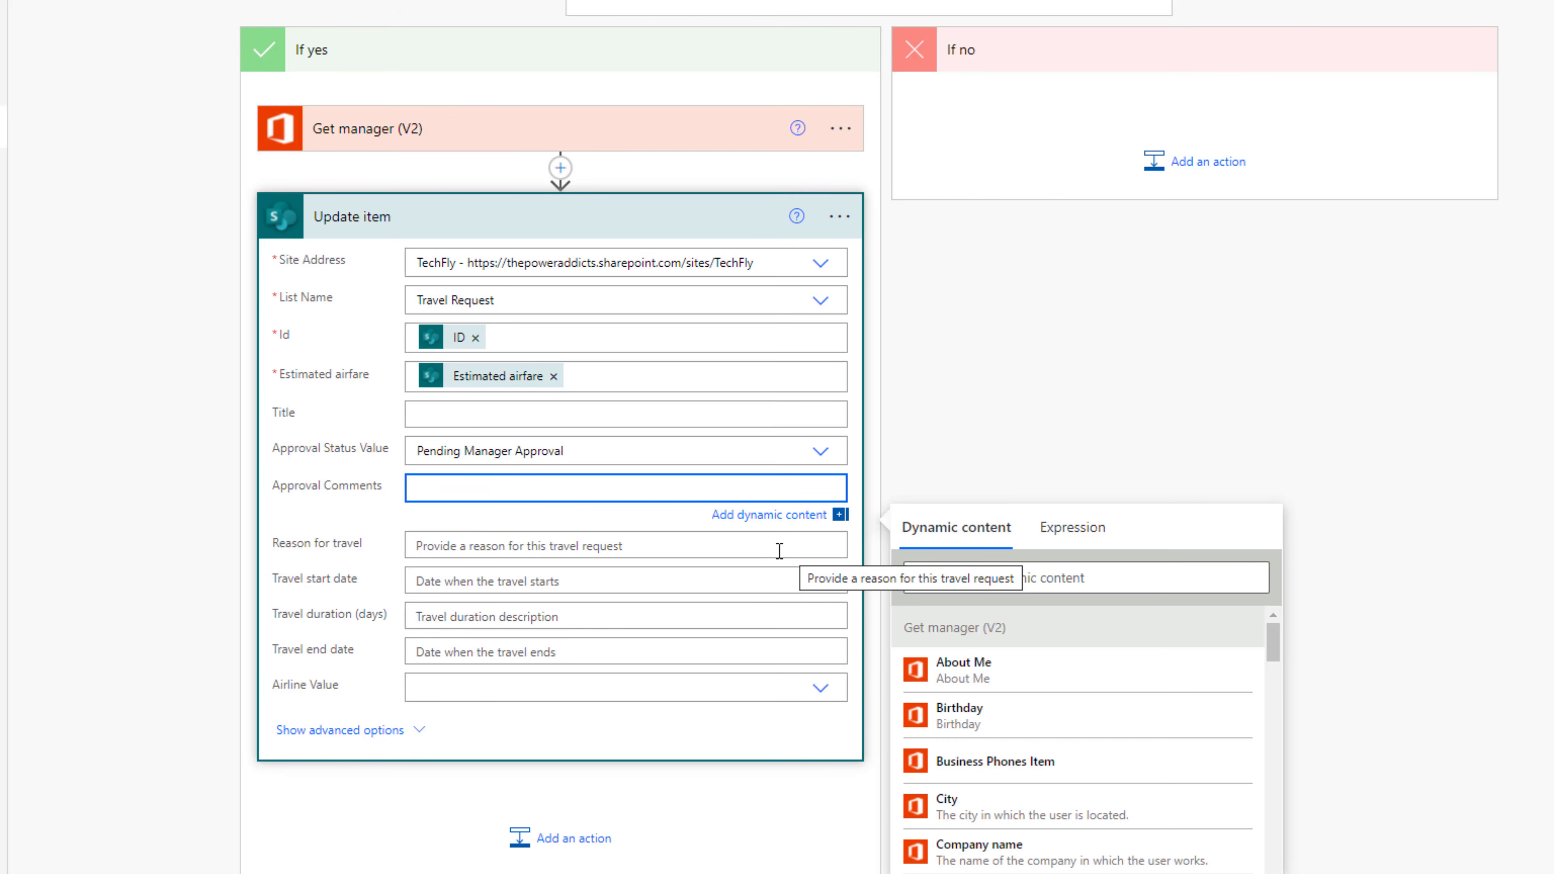
pyautogui.write('Manager Approval Pending:')
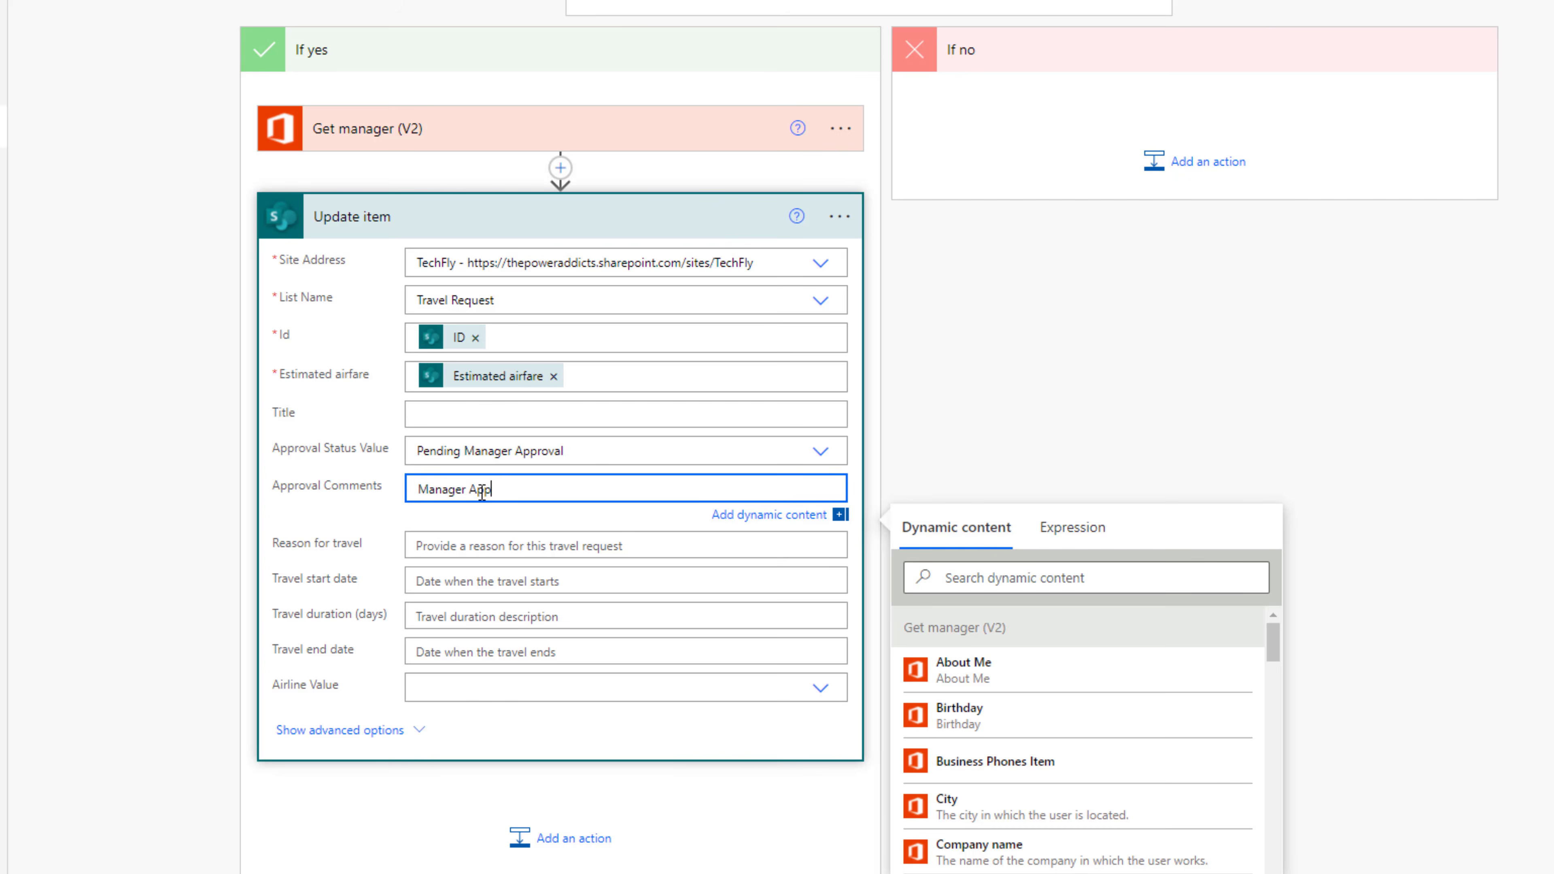
pyautogui.click(952, 573)
pyautogui.write('display')
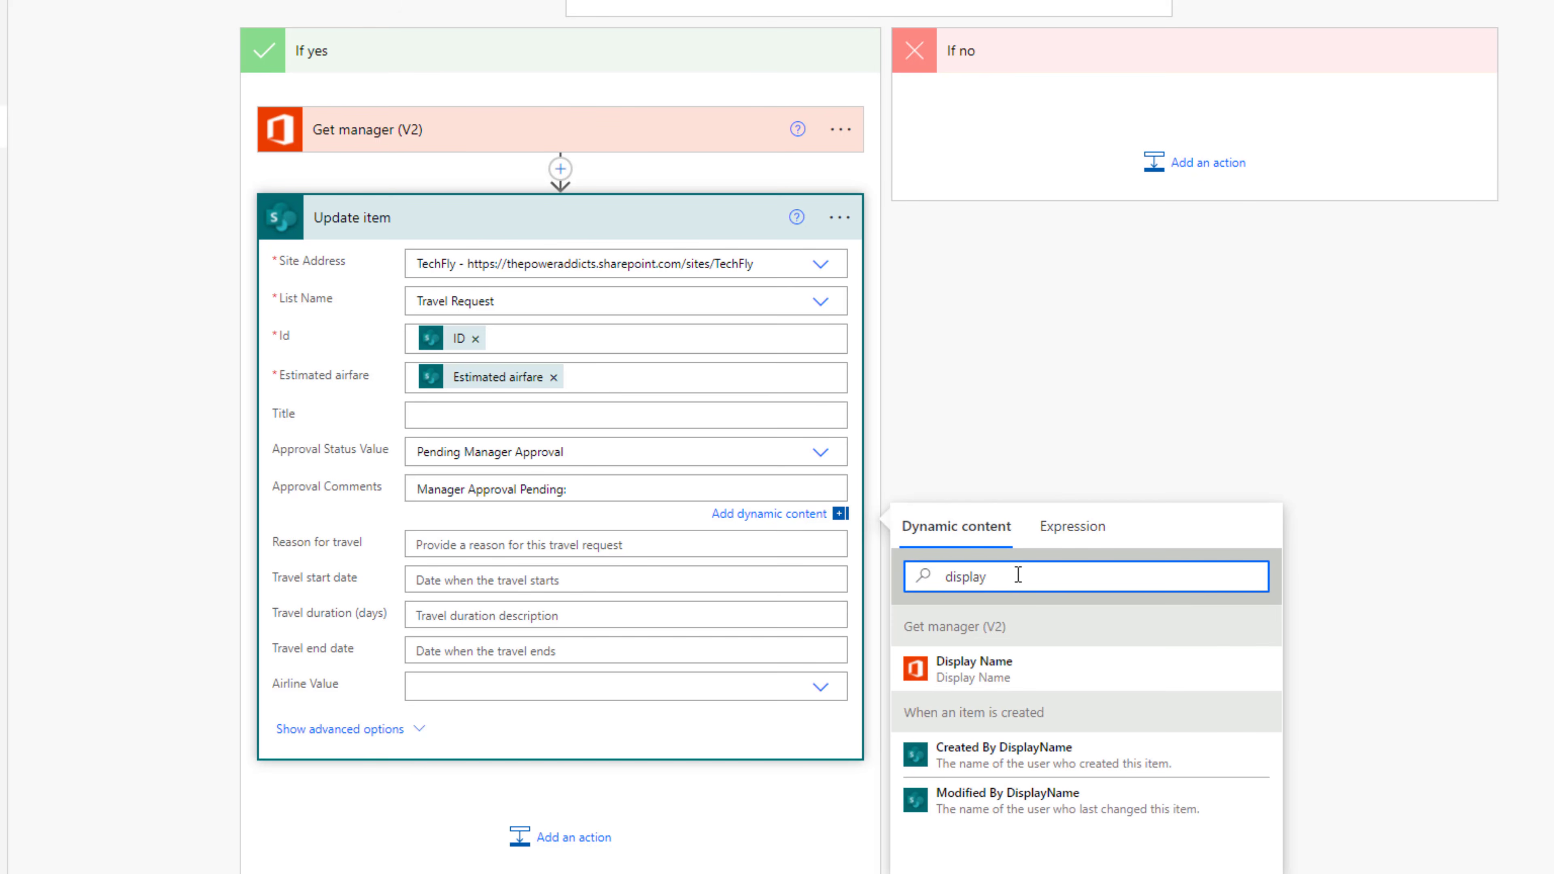
pyautogui.scroll(-2, 1018, 574)
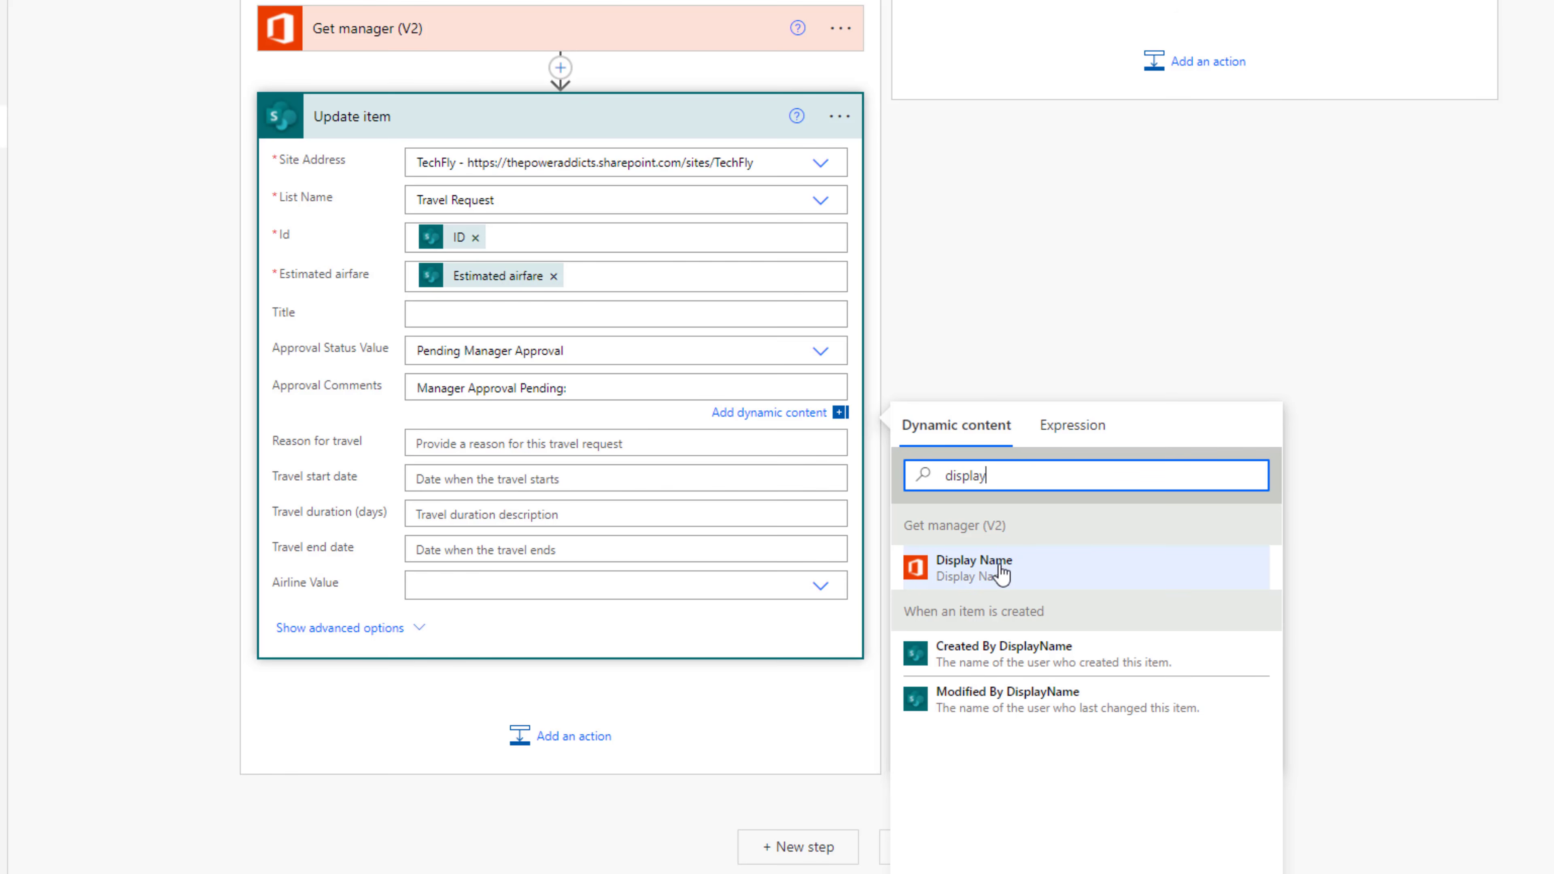
pyautogui.click(1001, 573)
pyautogui.click(1009, 344)
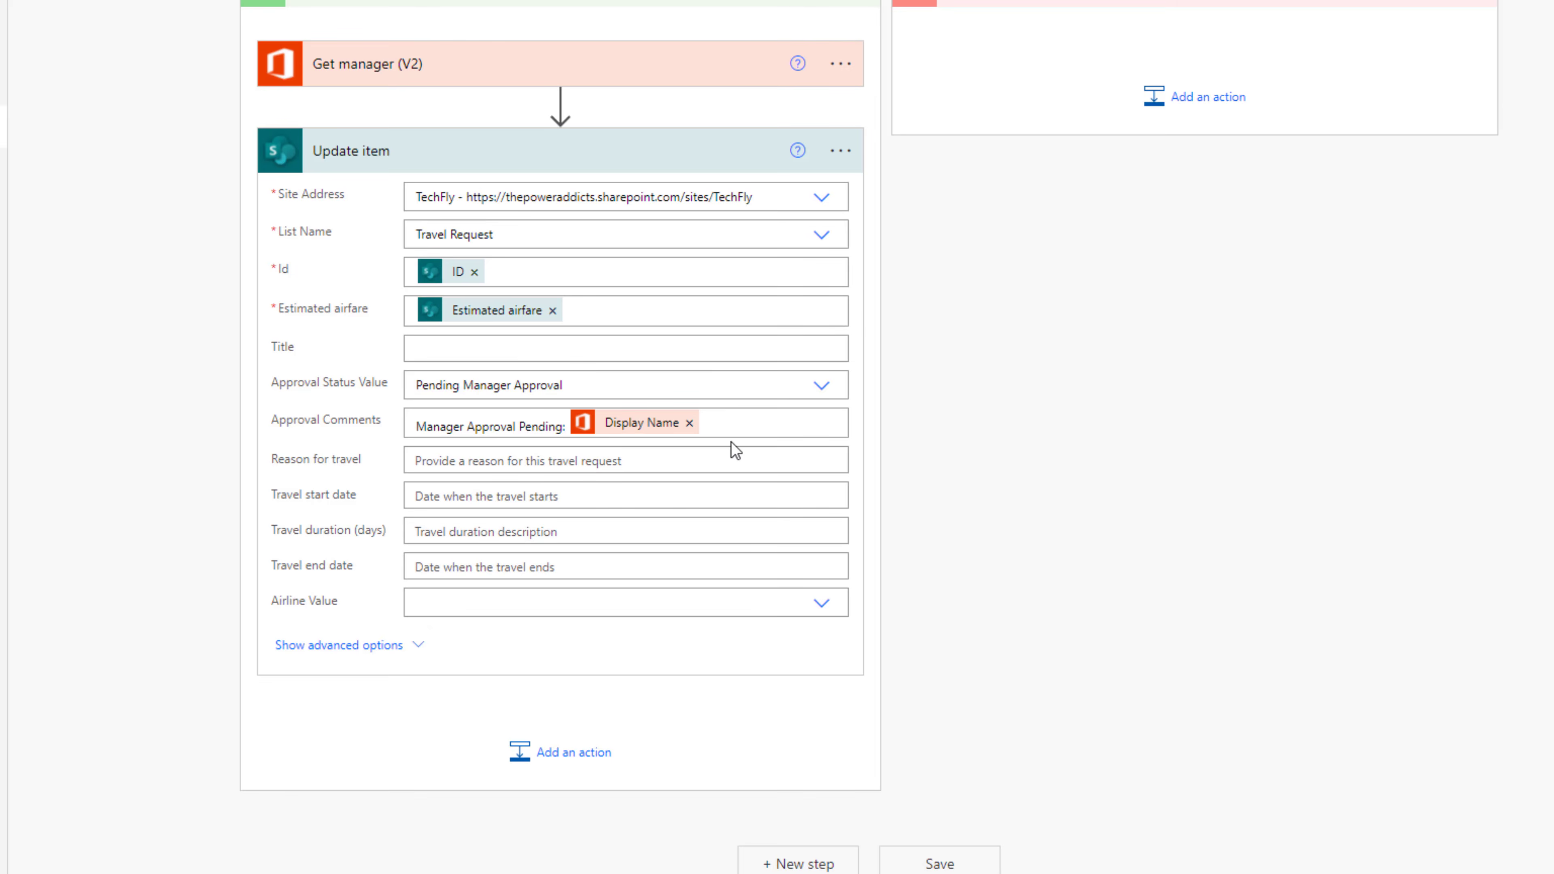
pyautogui.click(491, 483)
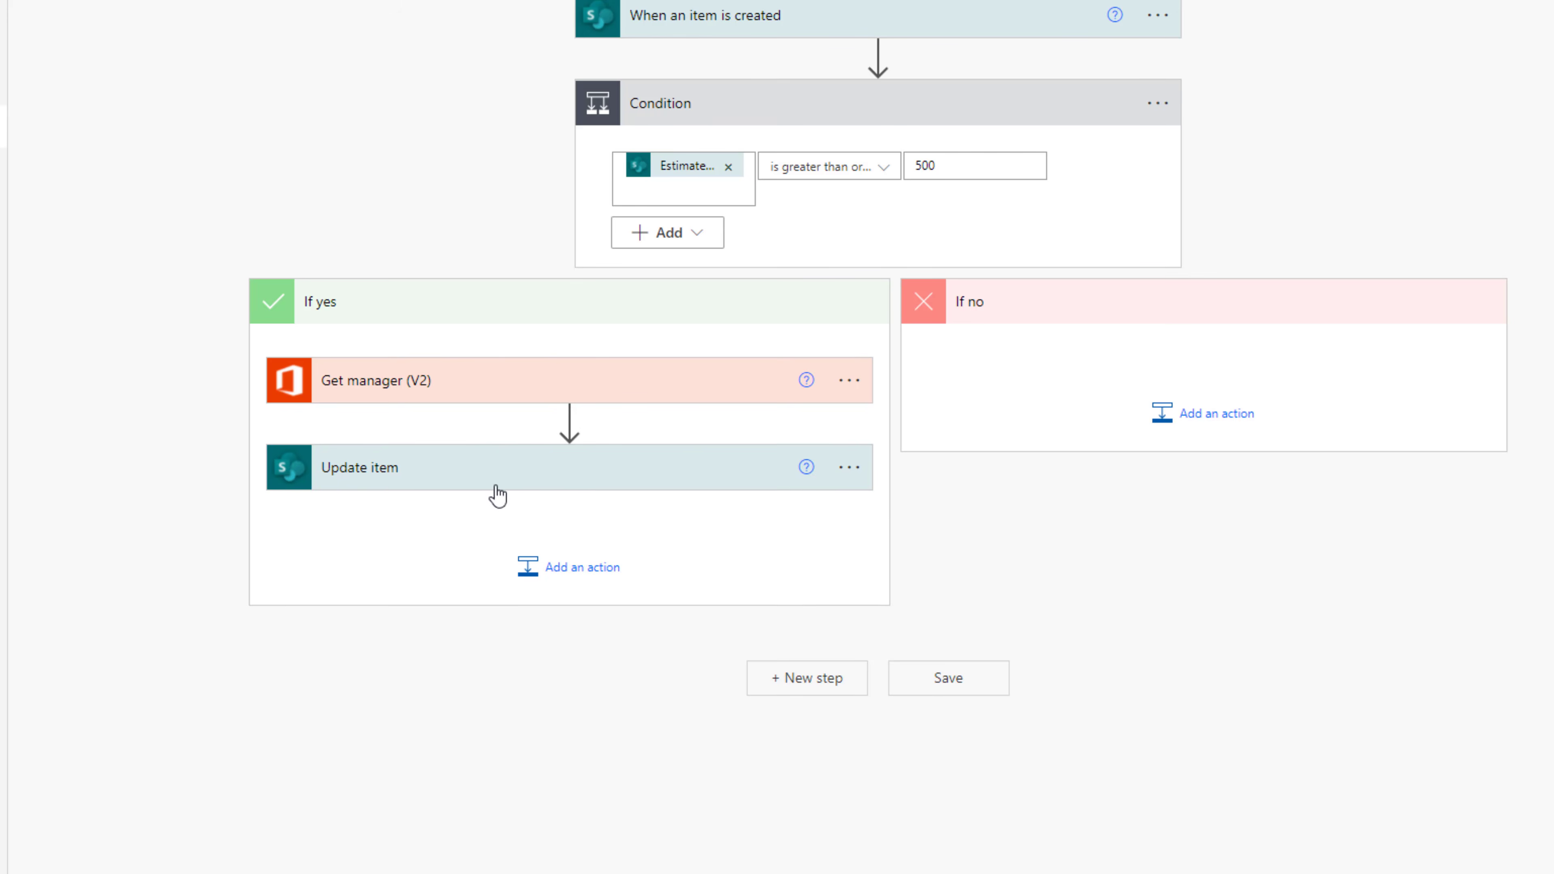
# Add a Start and wait for an approval action below Update item, with the approval type Approve/Reject - First to respond
pyautogui.click(577, 580)
pyautogui.write('start')
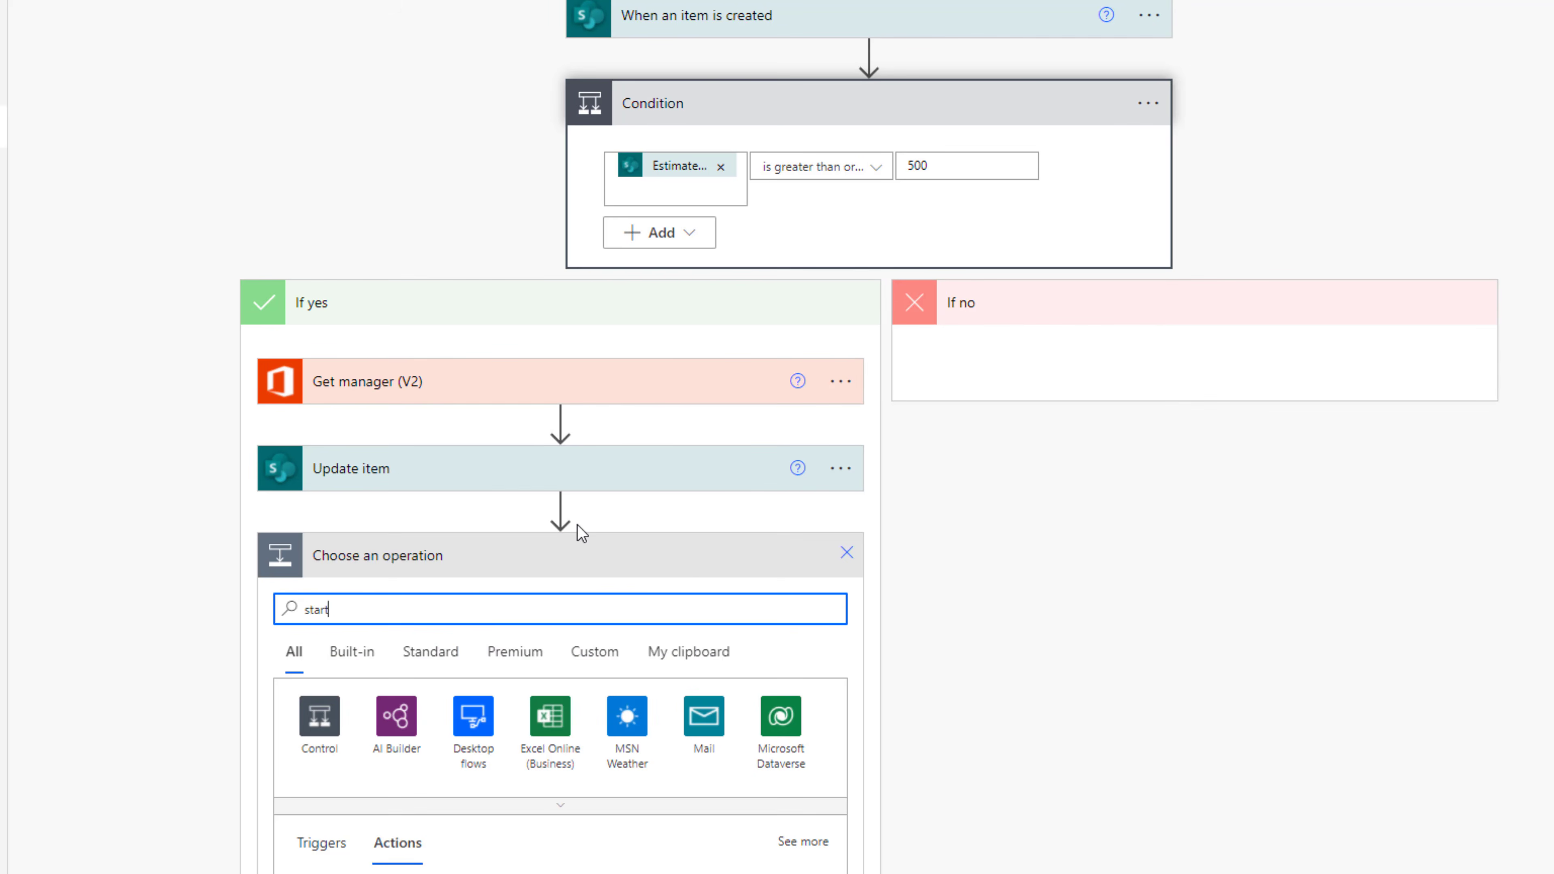
pyautogui.write(' and wait')
pyautogui.scroll(-5, 577, 525)
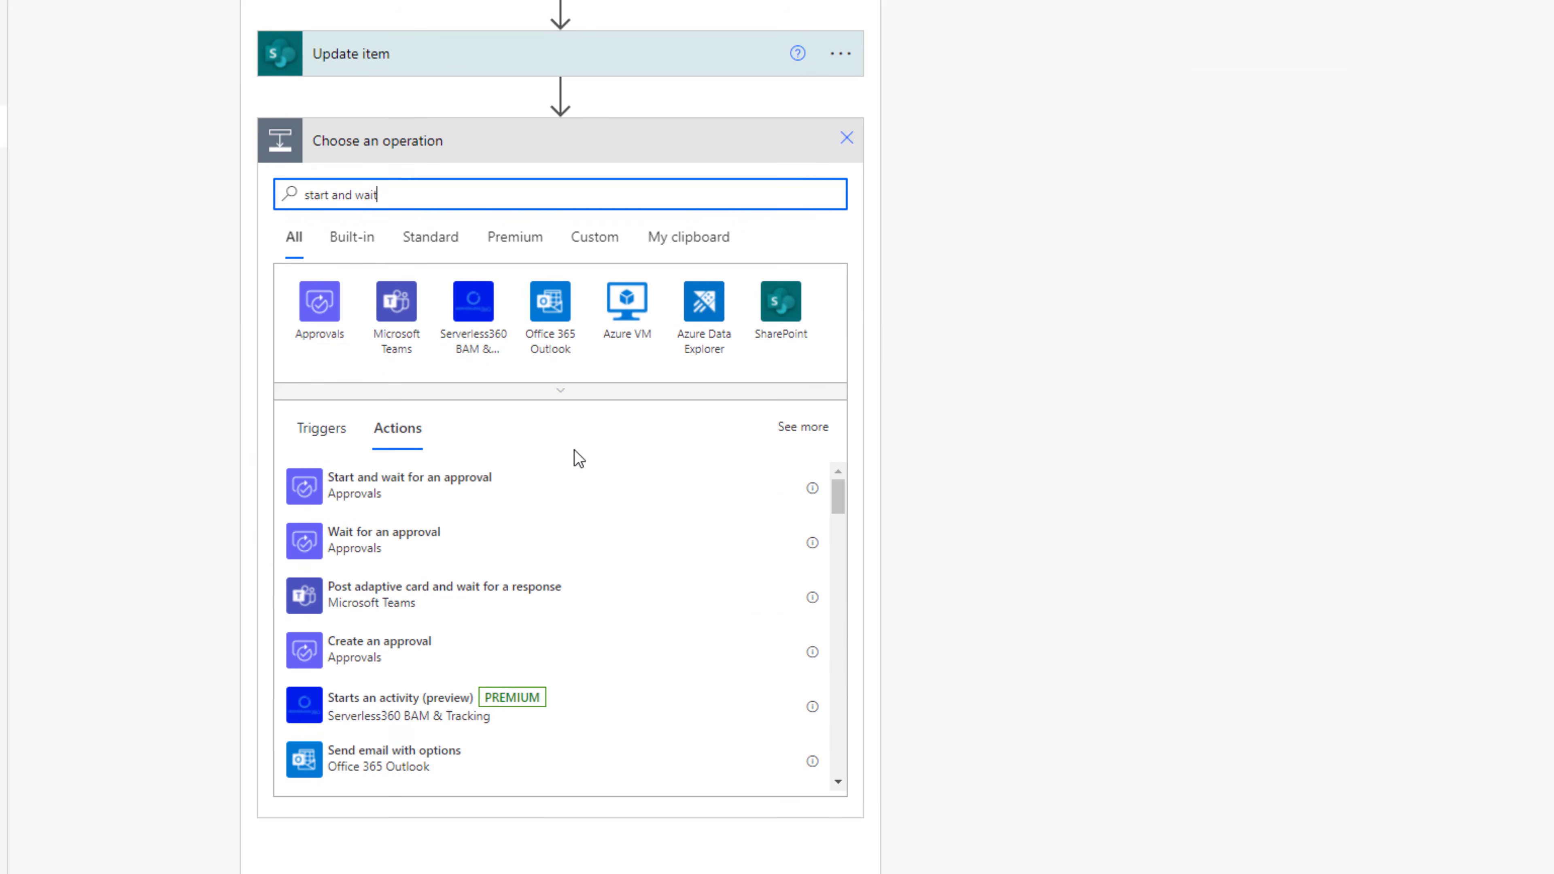
pyautogui.click(376, 501)
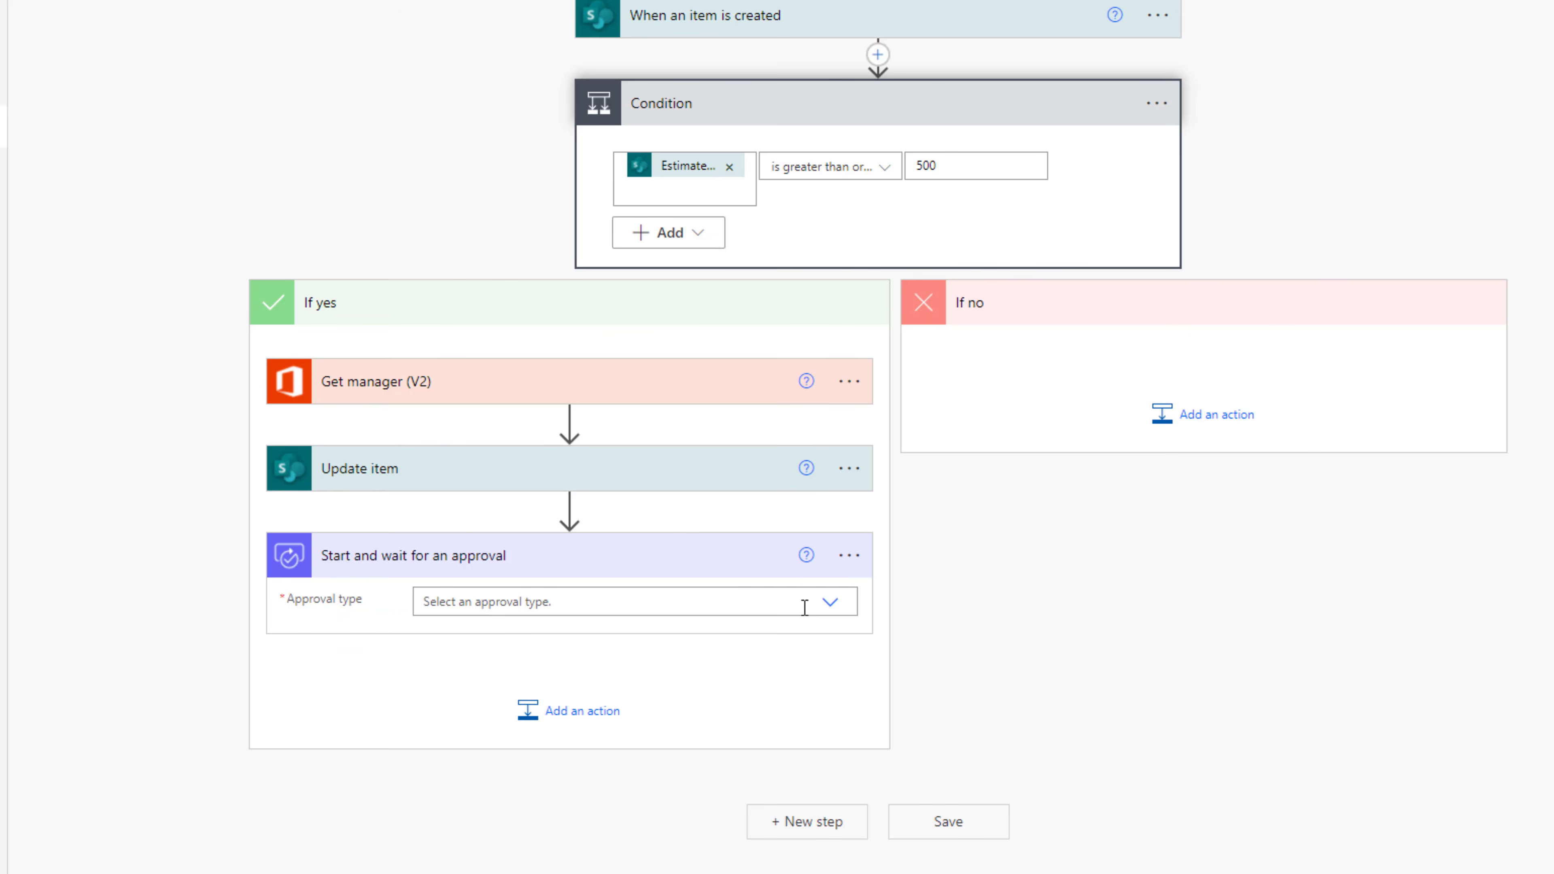
pyautogui.click(829, 602)
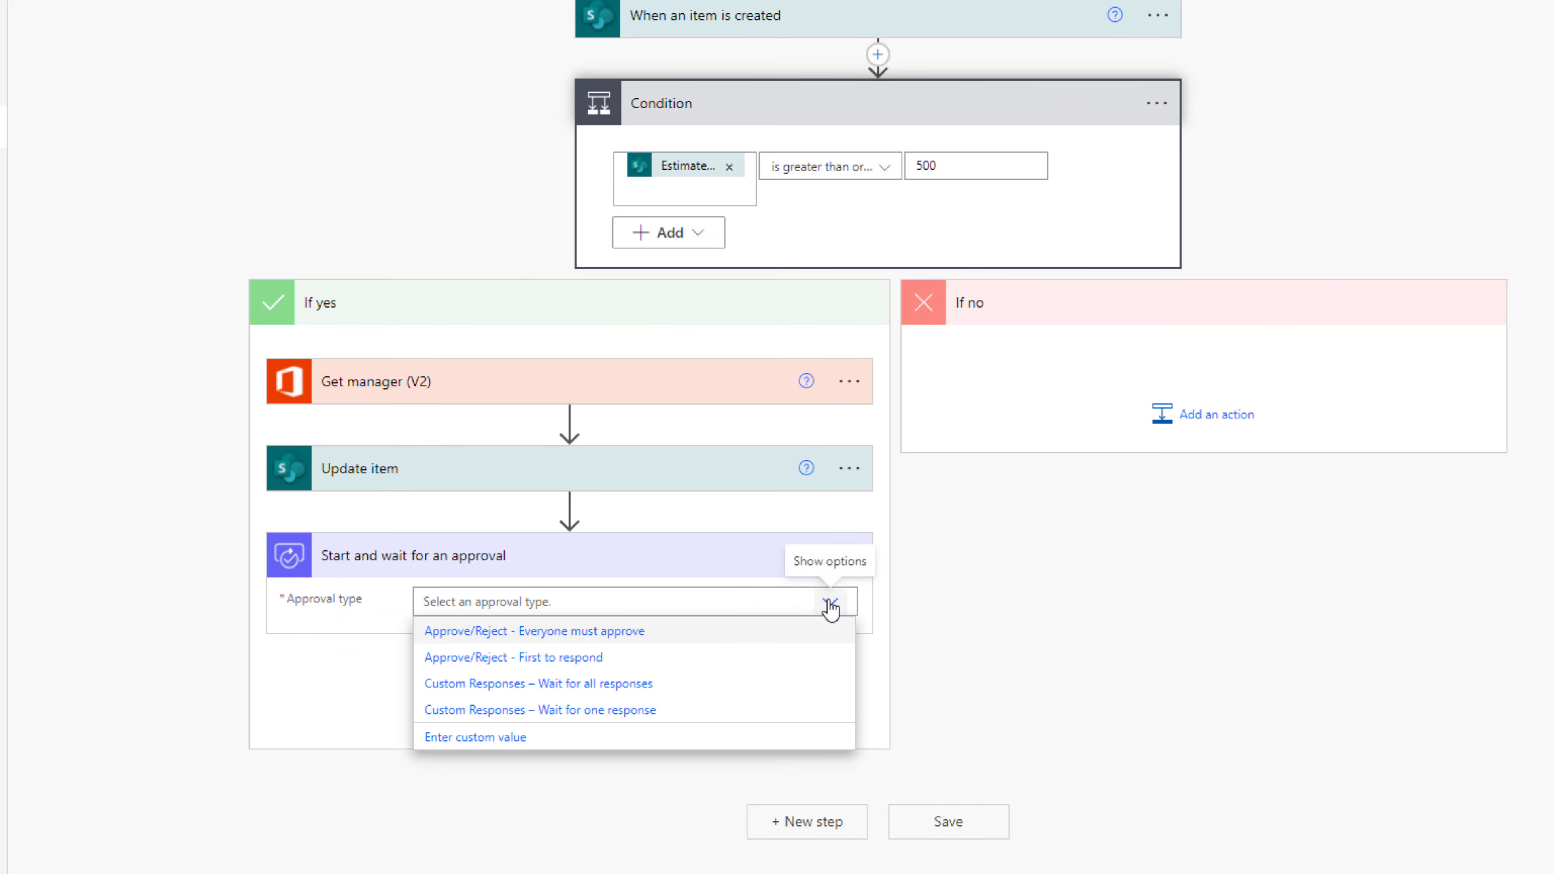
pyautogui.click(530, 660)
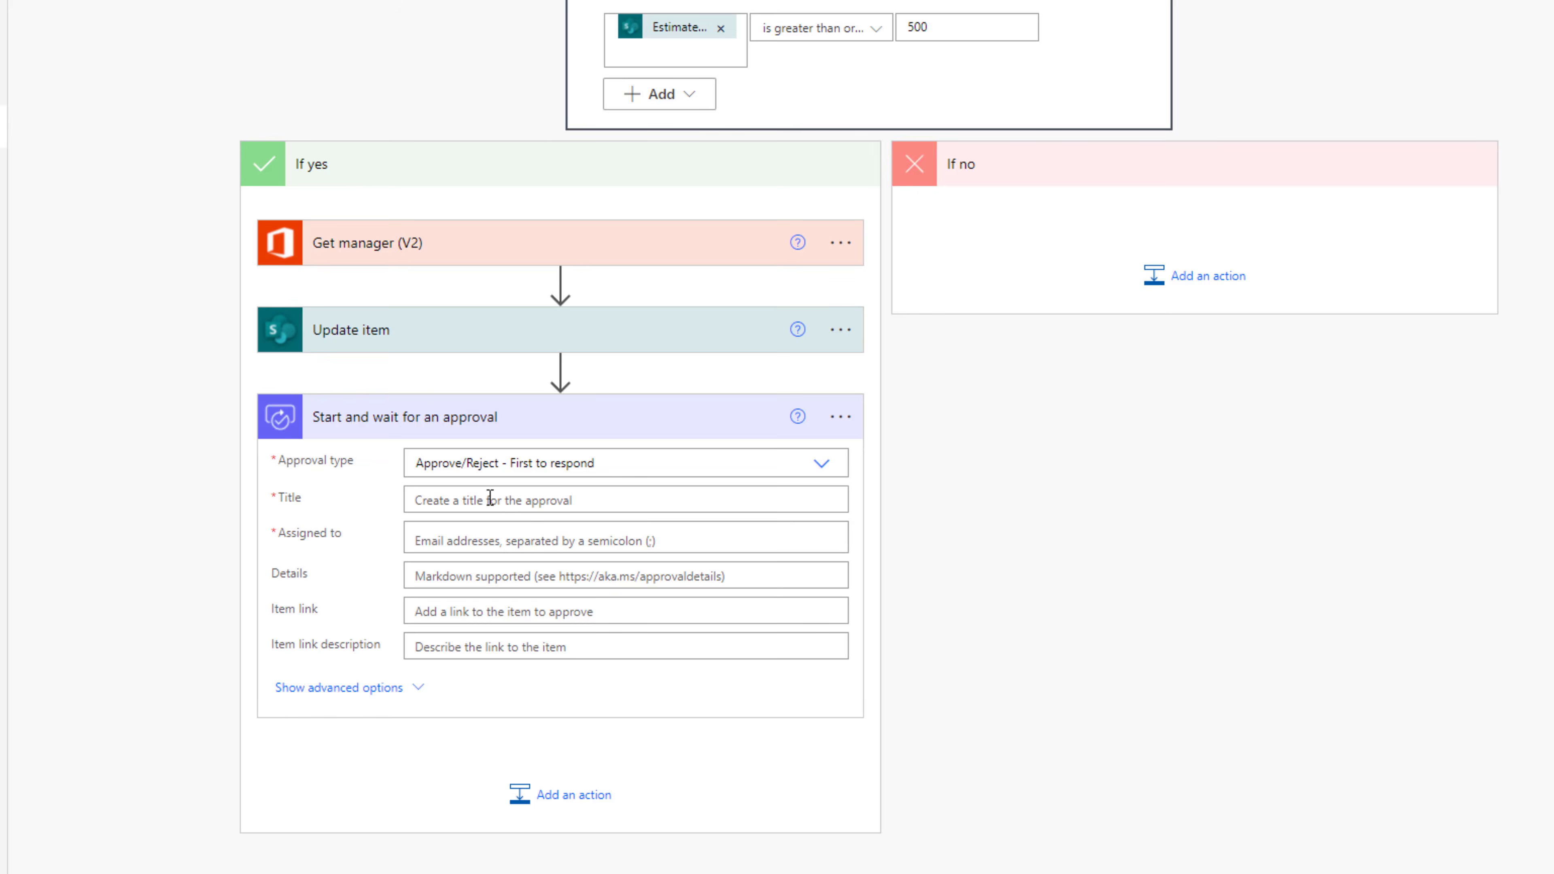
# Build the approval's title from the trigger's Title, the text "Approval Request by" and the trigger's Created By DisplayName
pyautogui.click(446, 497)
pyautogui.click(1033, 475)
pyautogui.write('tit')
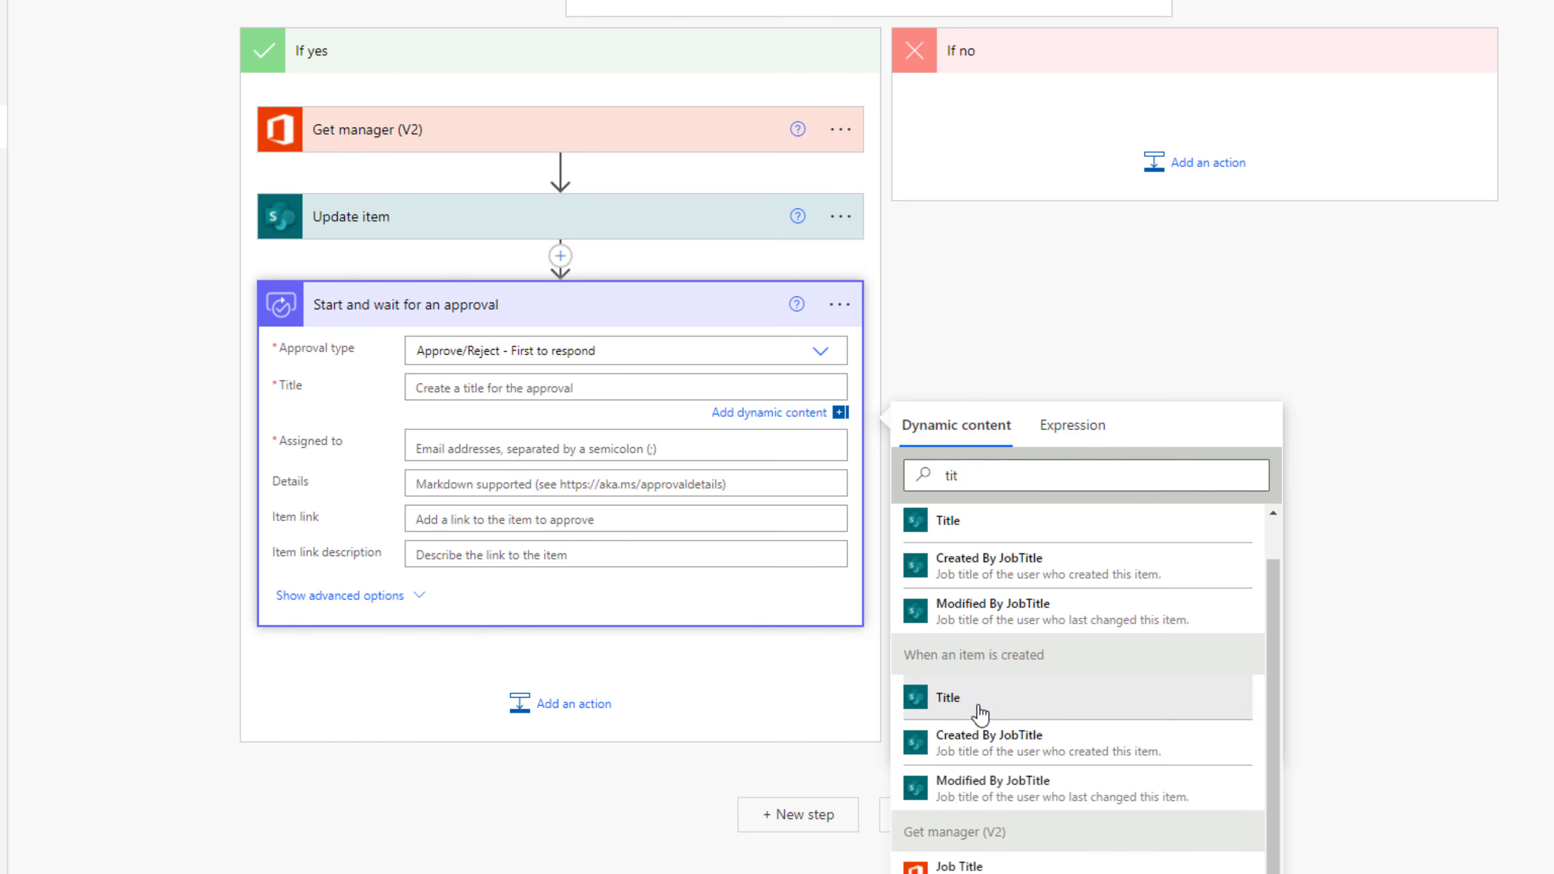
pyautogui.click(979, 711)
pyautogui.write('Approval Request by')
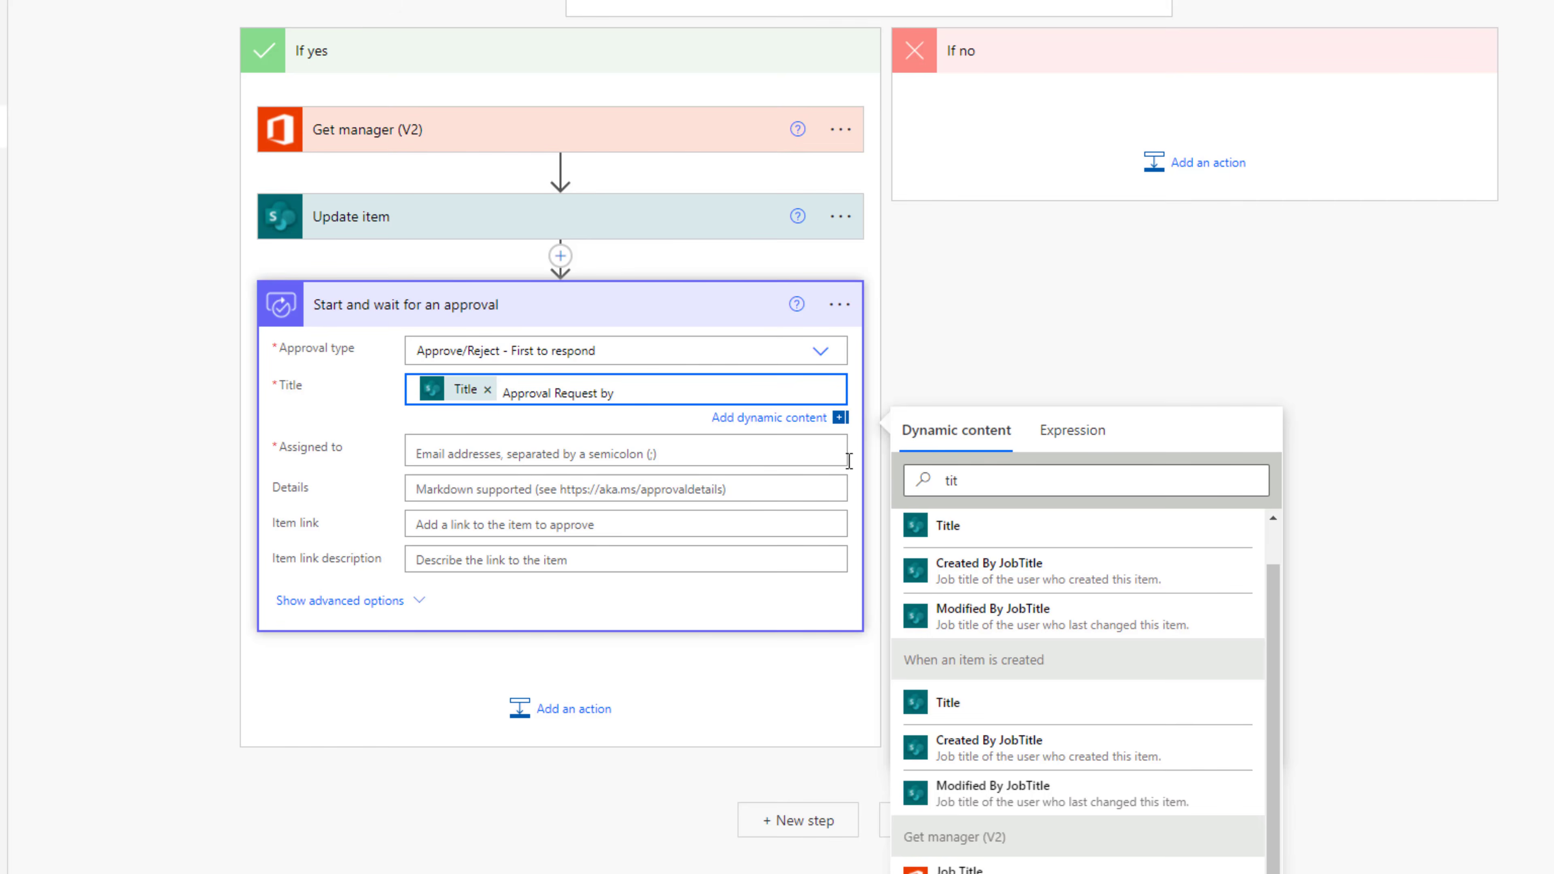
pyautogui.doubleClick(952, 480)
pyautogui.write('display')
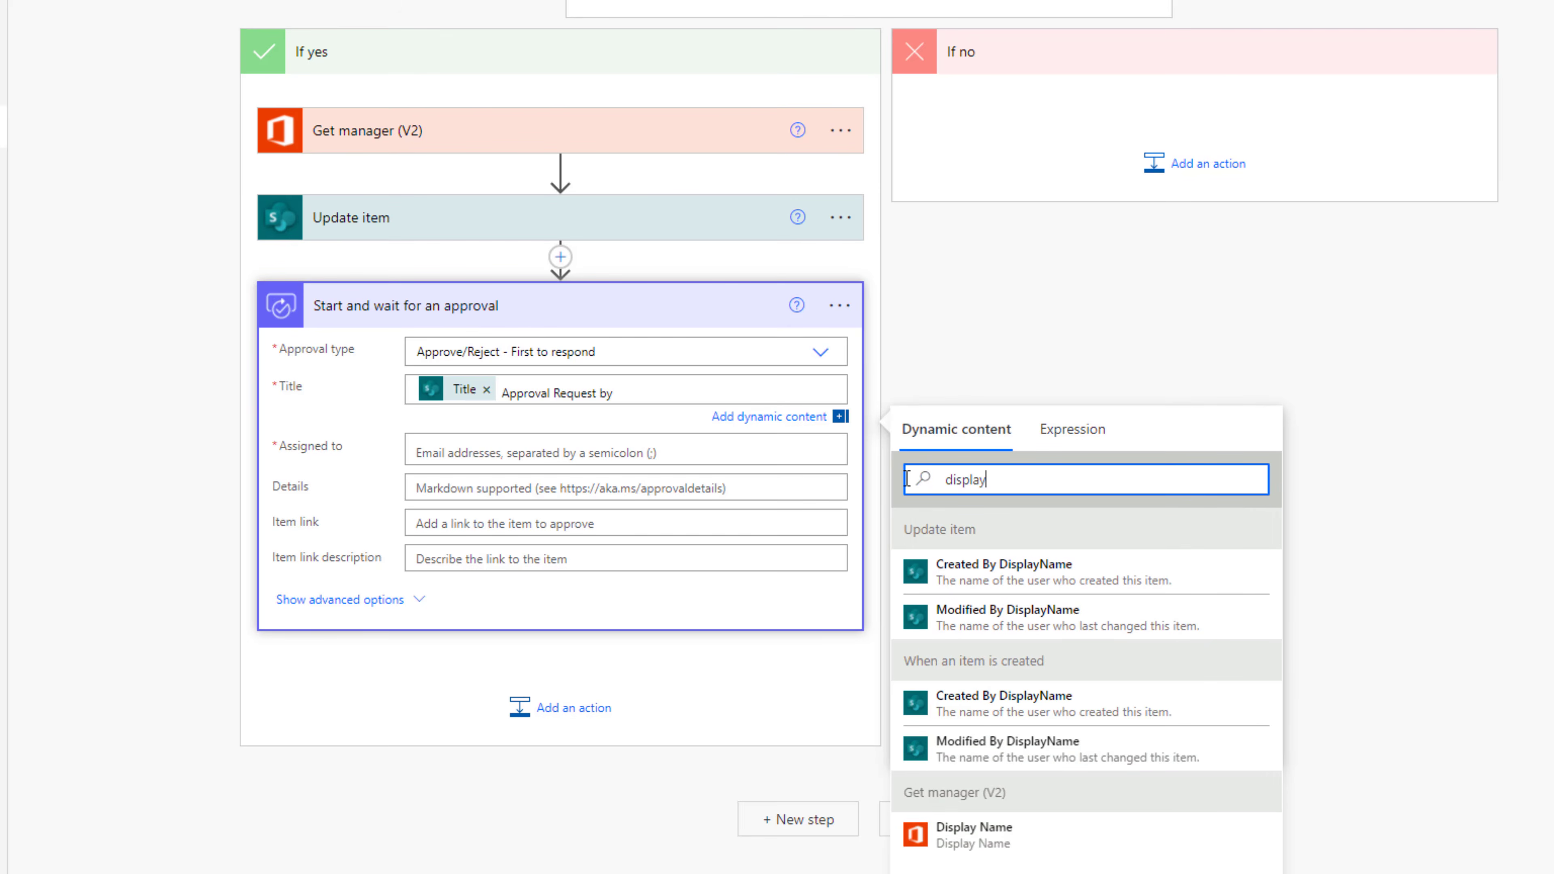
pyautogui.click(1058, 710)
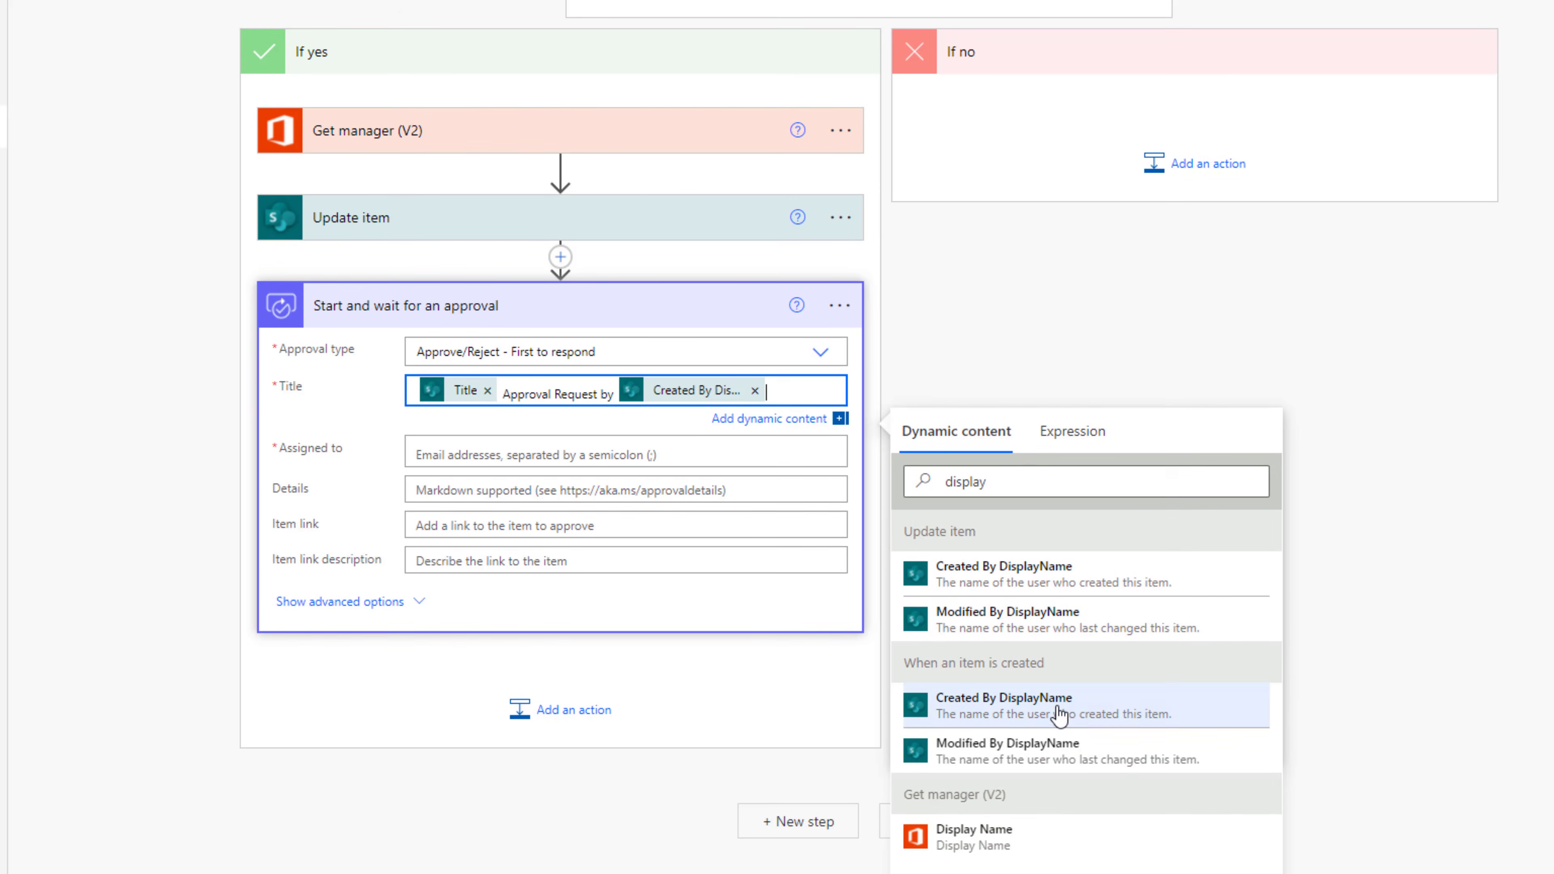
# Assign the approval to the Mail value from Get manager (V2)
pyautogui.click(453, 454)
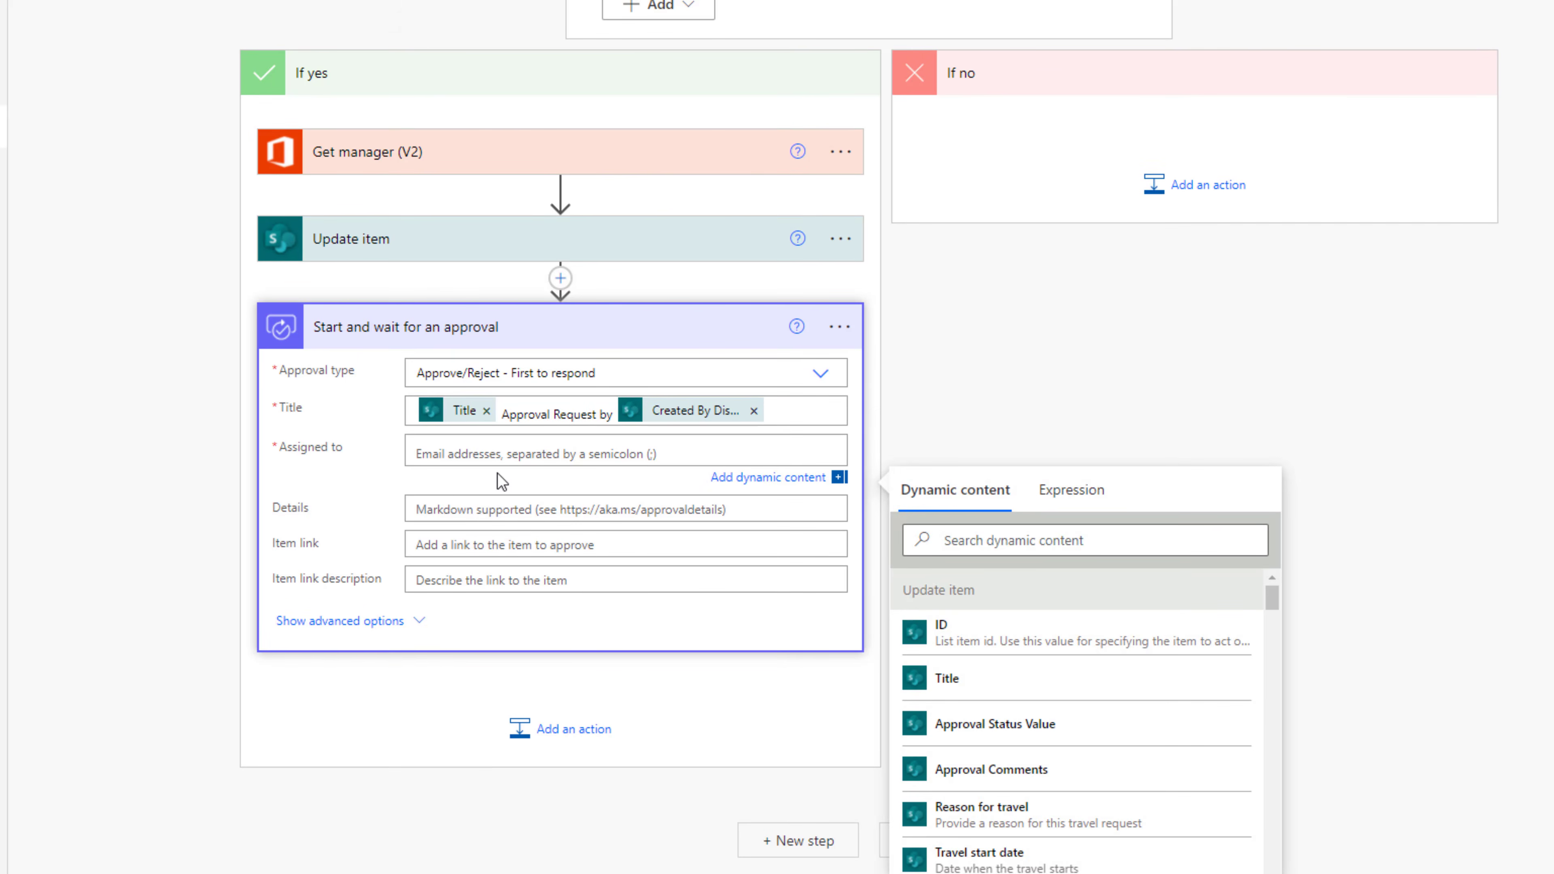
pyautogui.scroll(-1, 999, 476)
pyautogui.click(999, 476)
pyautogui.write('email')
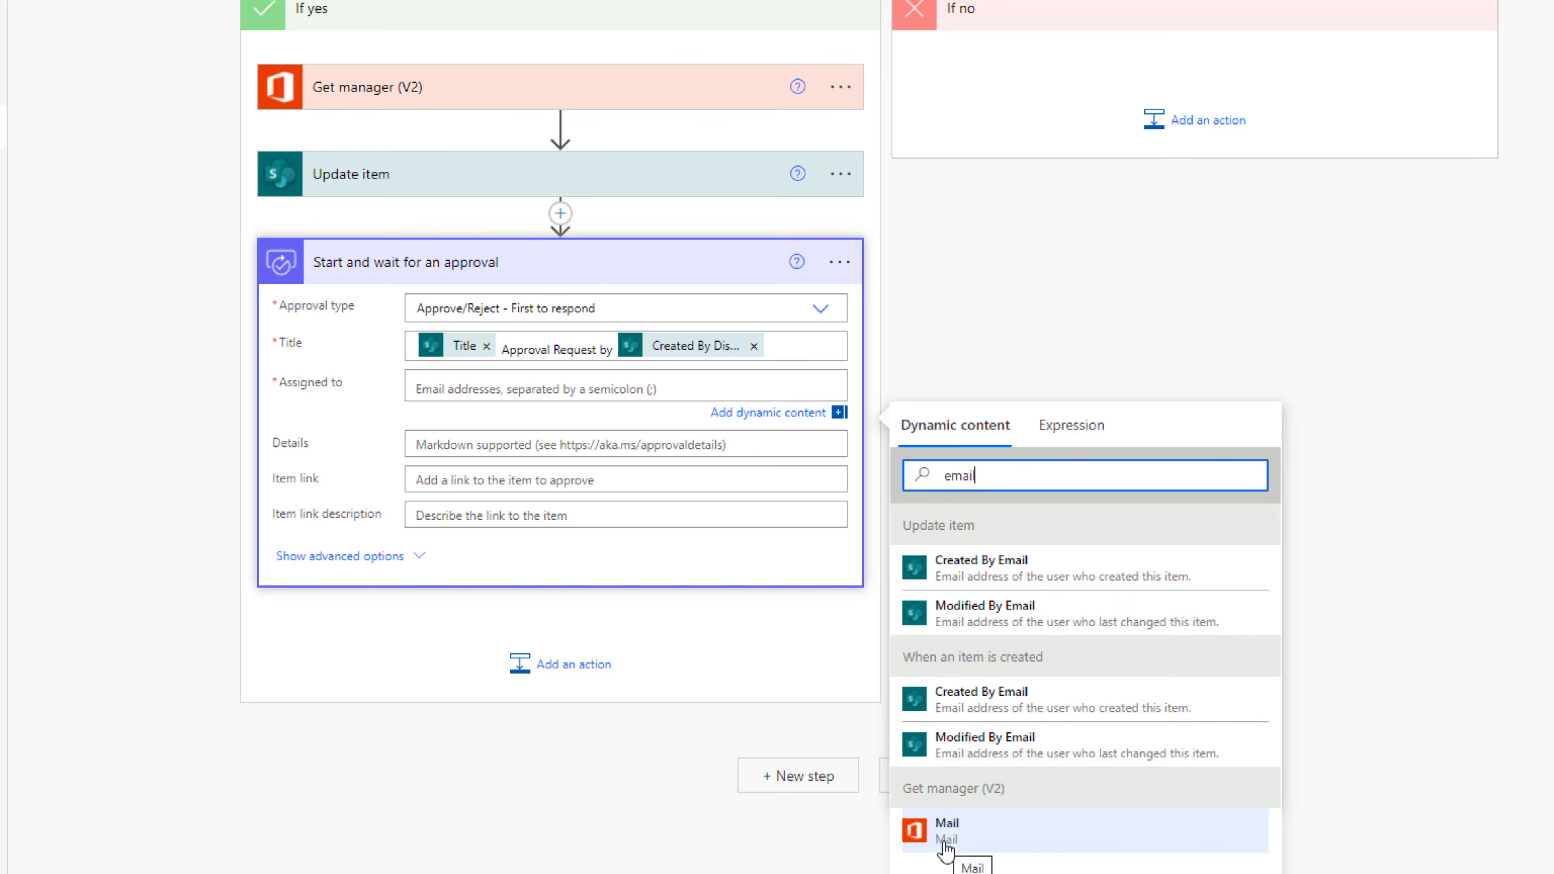
pyautogui.click(945, 846)
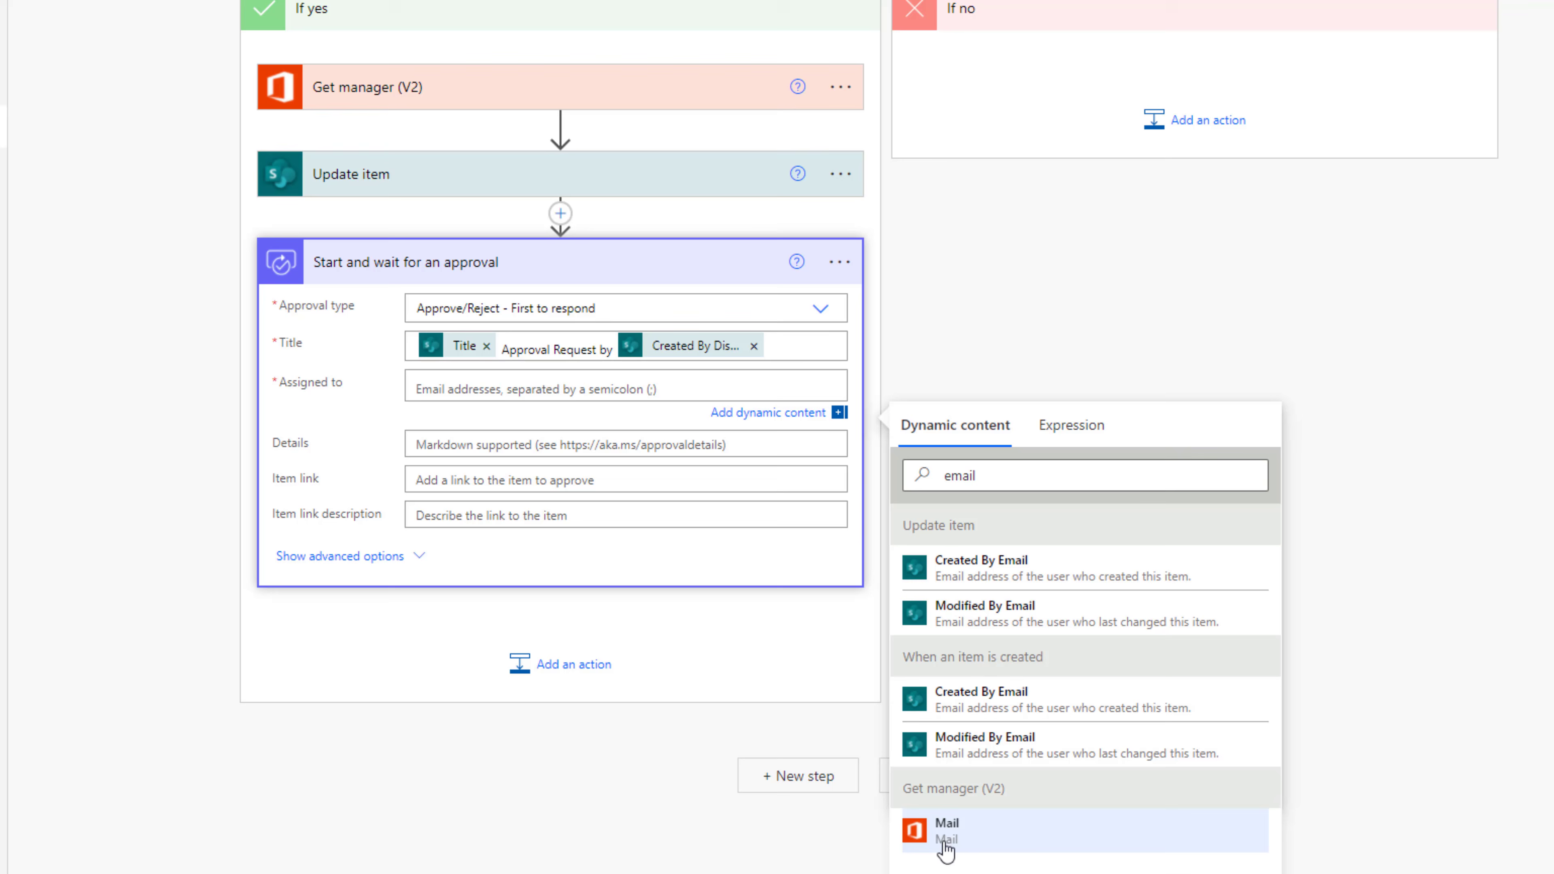
# Fill the approval's Details with the trigger's Title and, on a second line, its Reason for travel
pyautogui.click(449, 432)
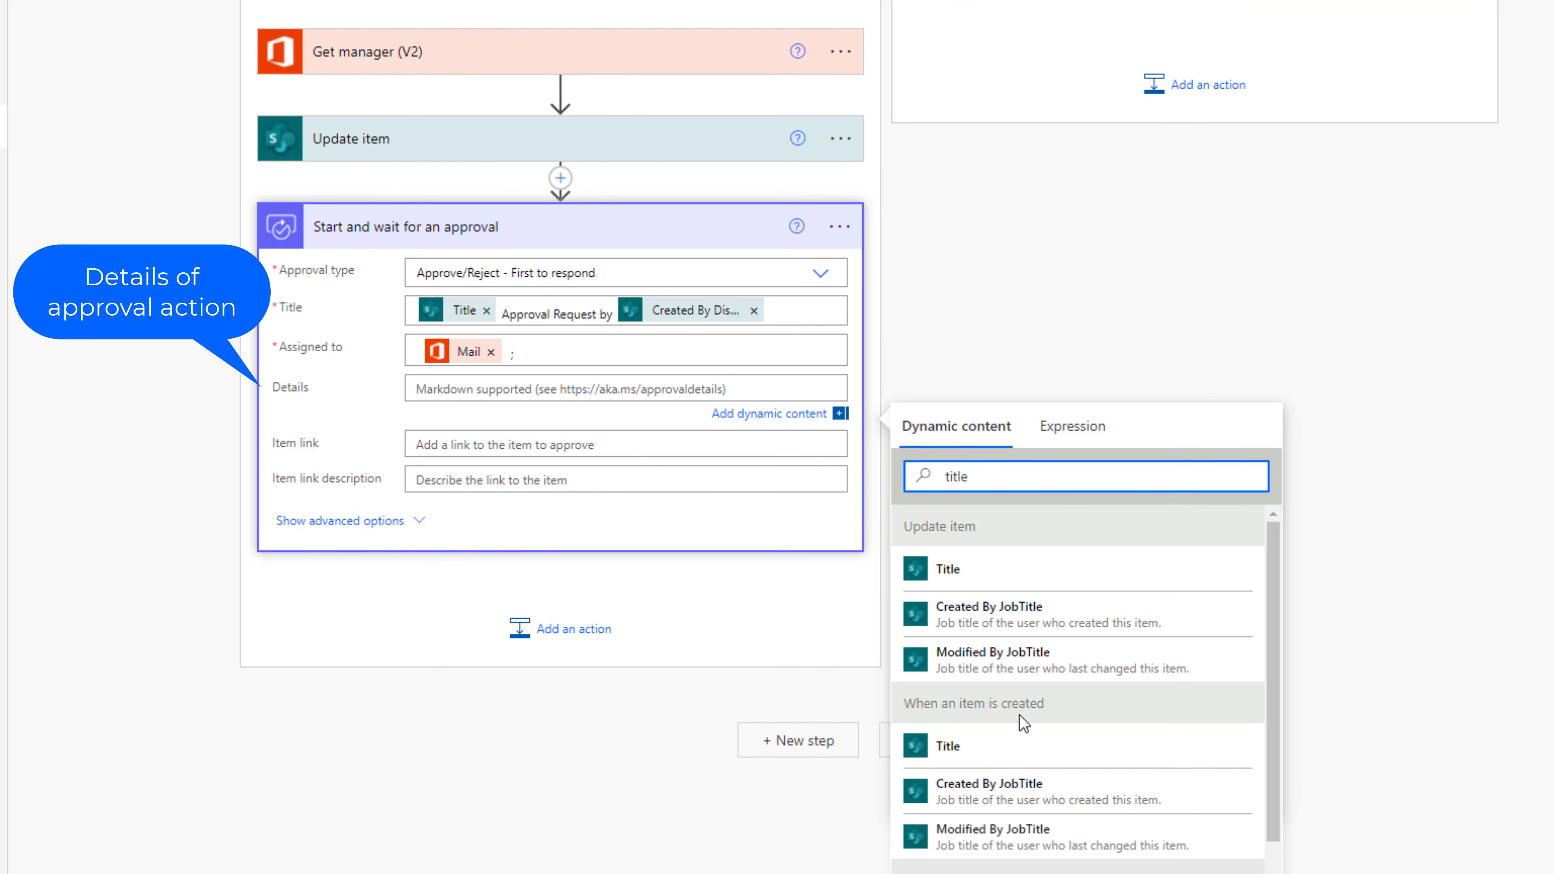
pyautogui.click(1010, 744)
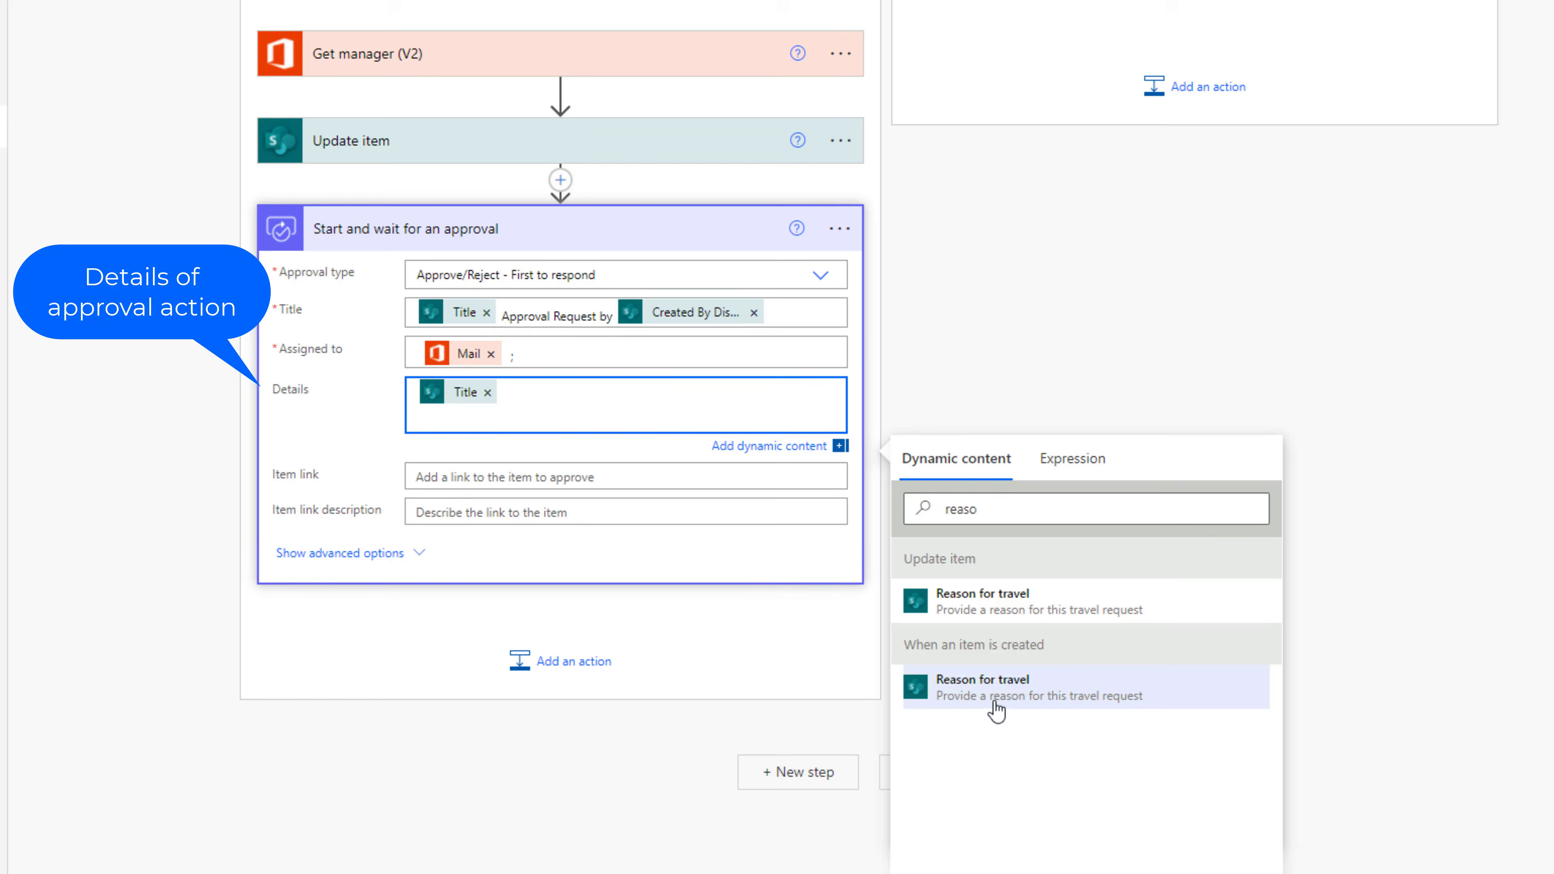
pyautogui.click(995, 706)
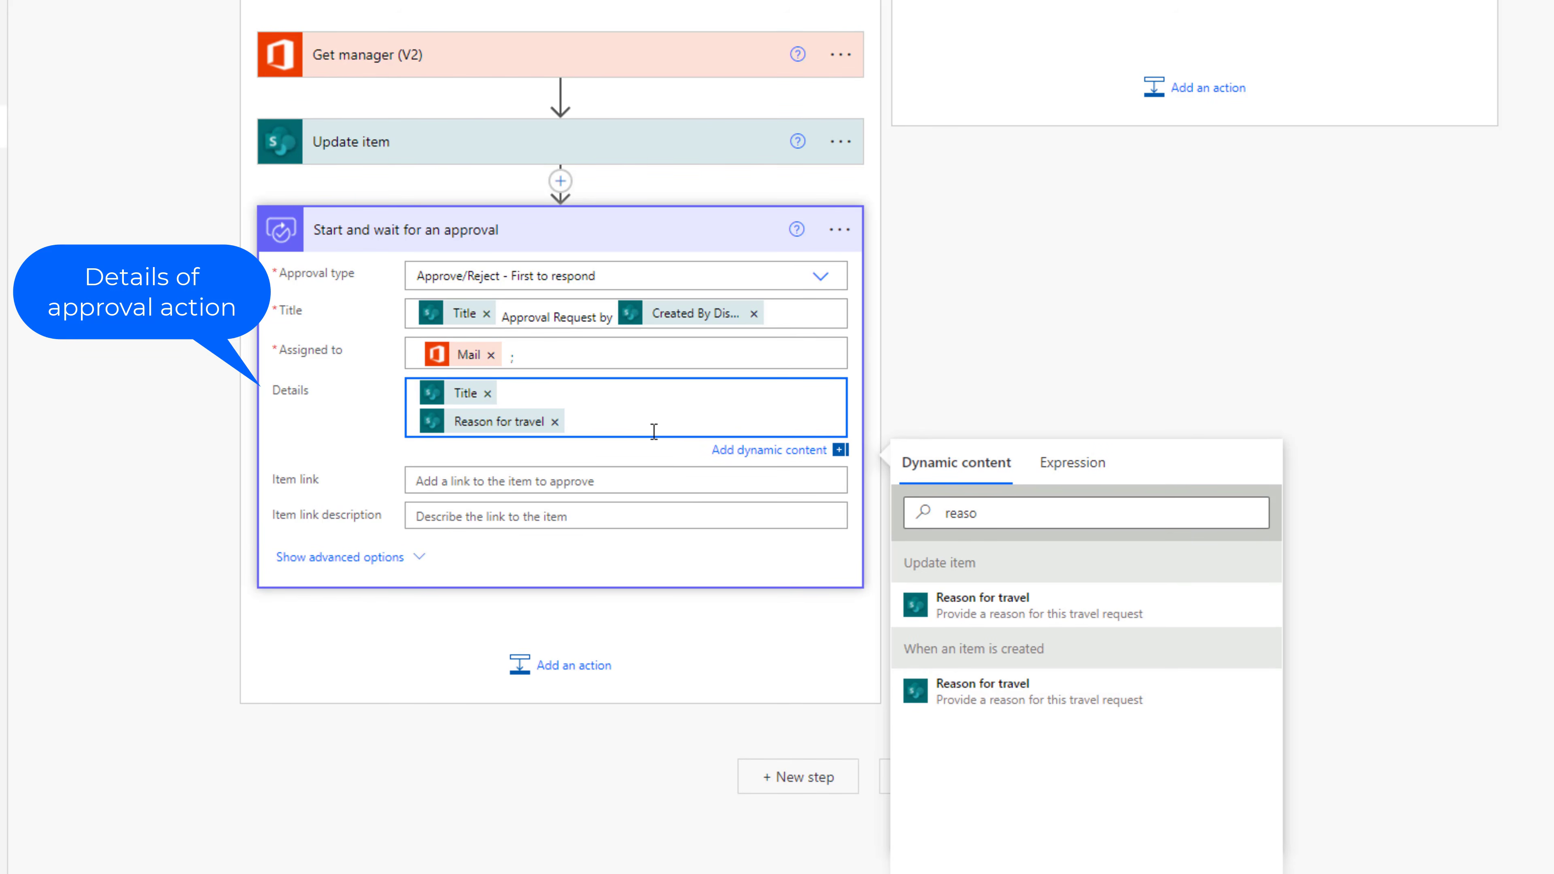
# Set the approval's Item link to the trigger's Link to item and its Item link description to the trigger's Title
pyautogui.click(539, 482)
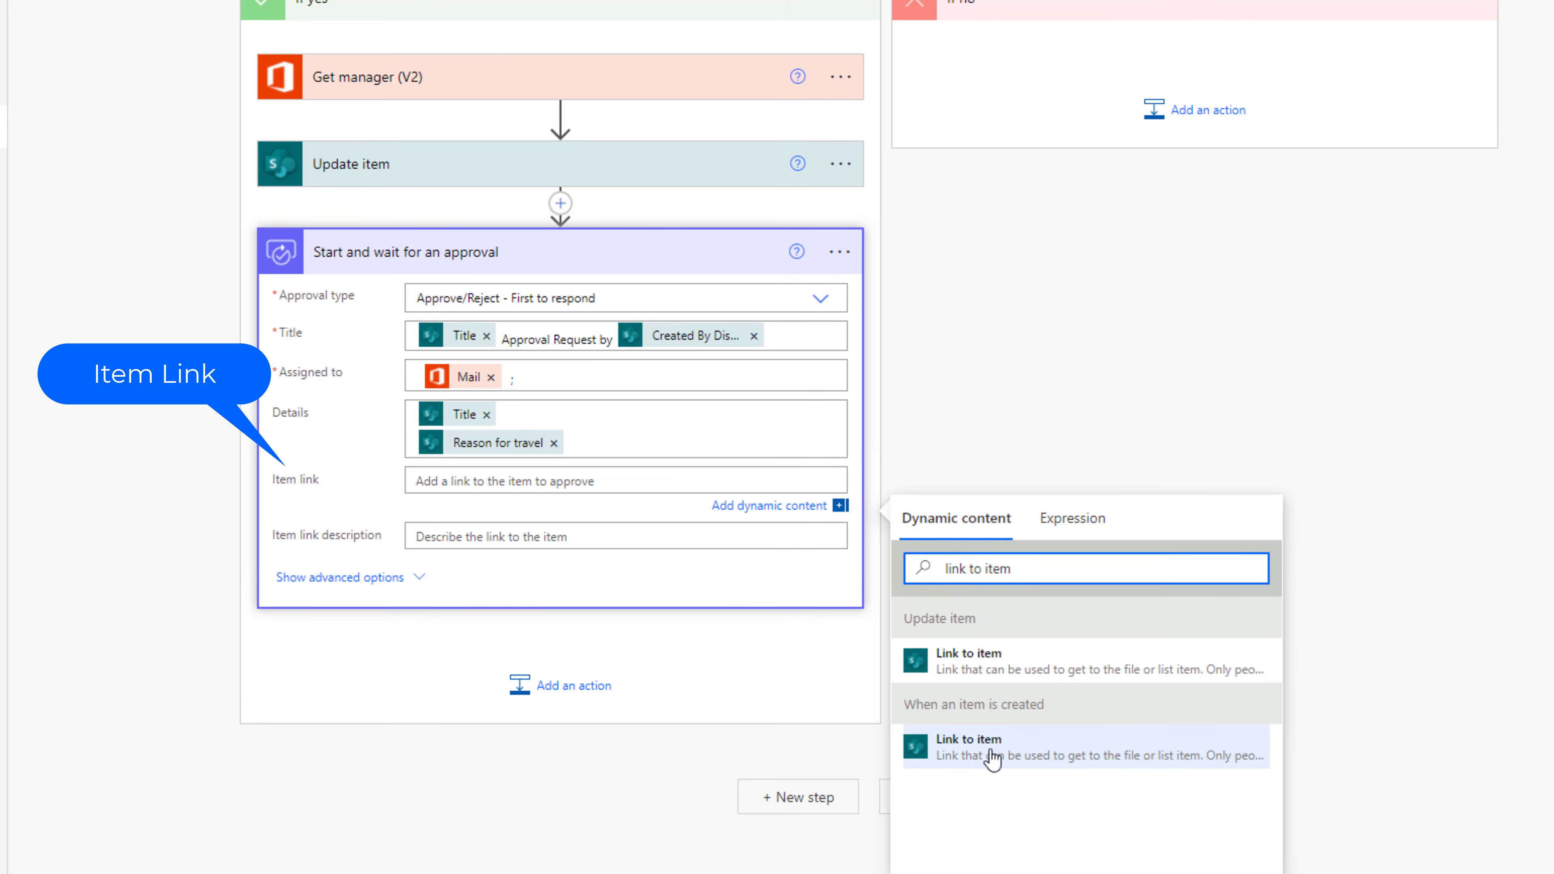
pyautogui.click(992, 747)
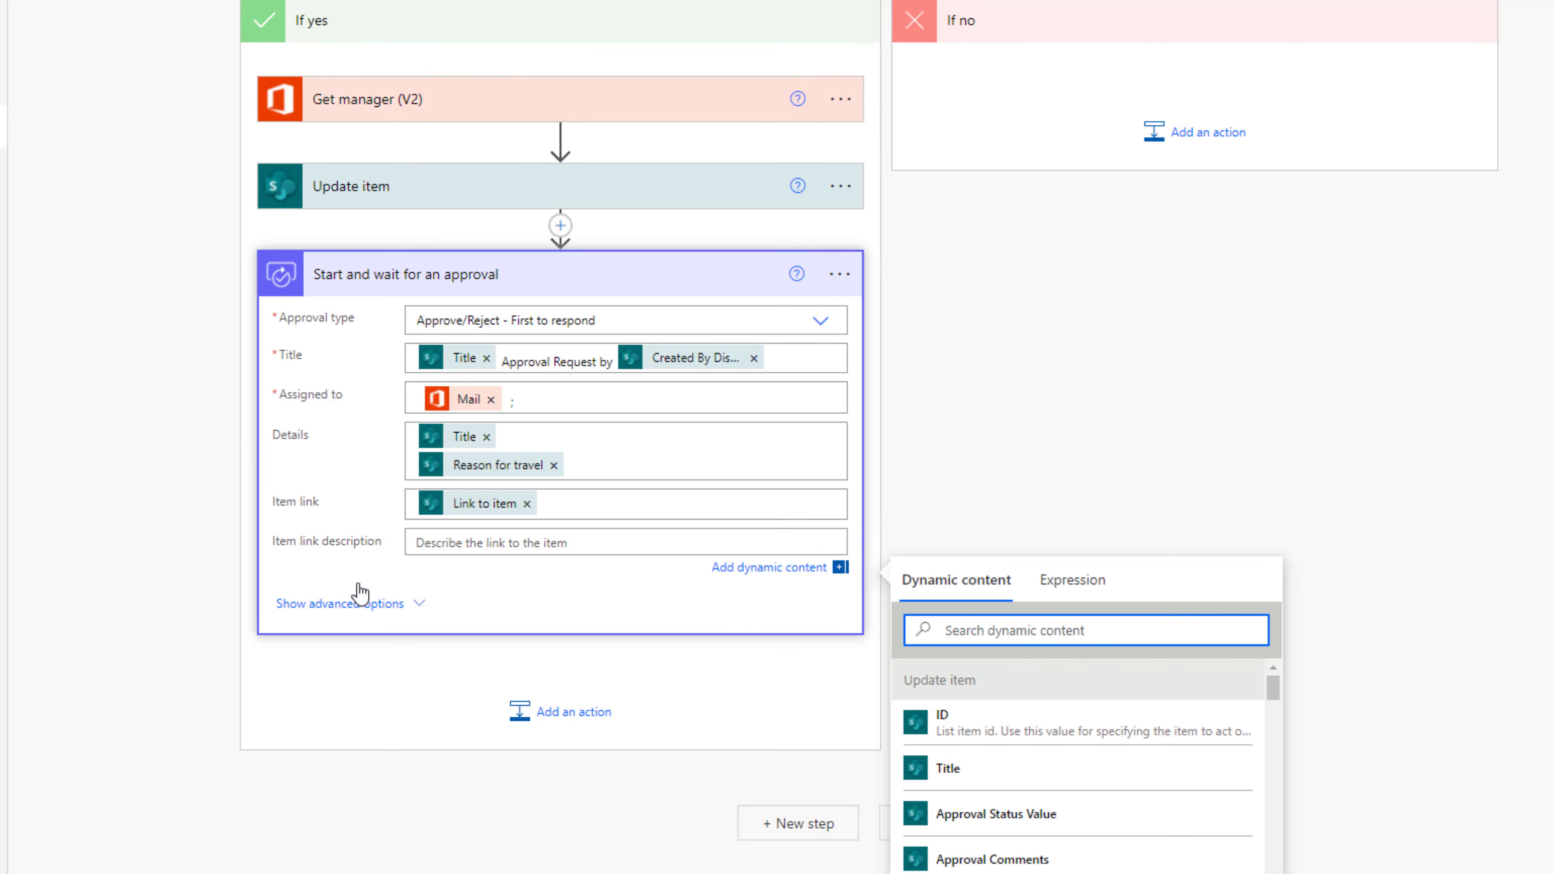
pyautogui.write('title')
pyautogui.scroll(-2, 1027, 440)
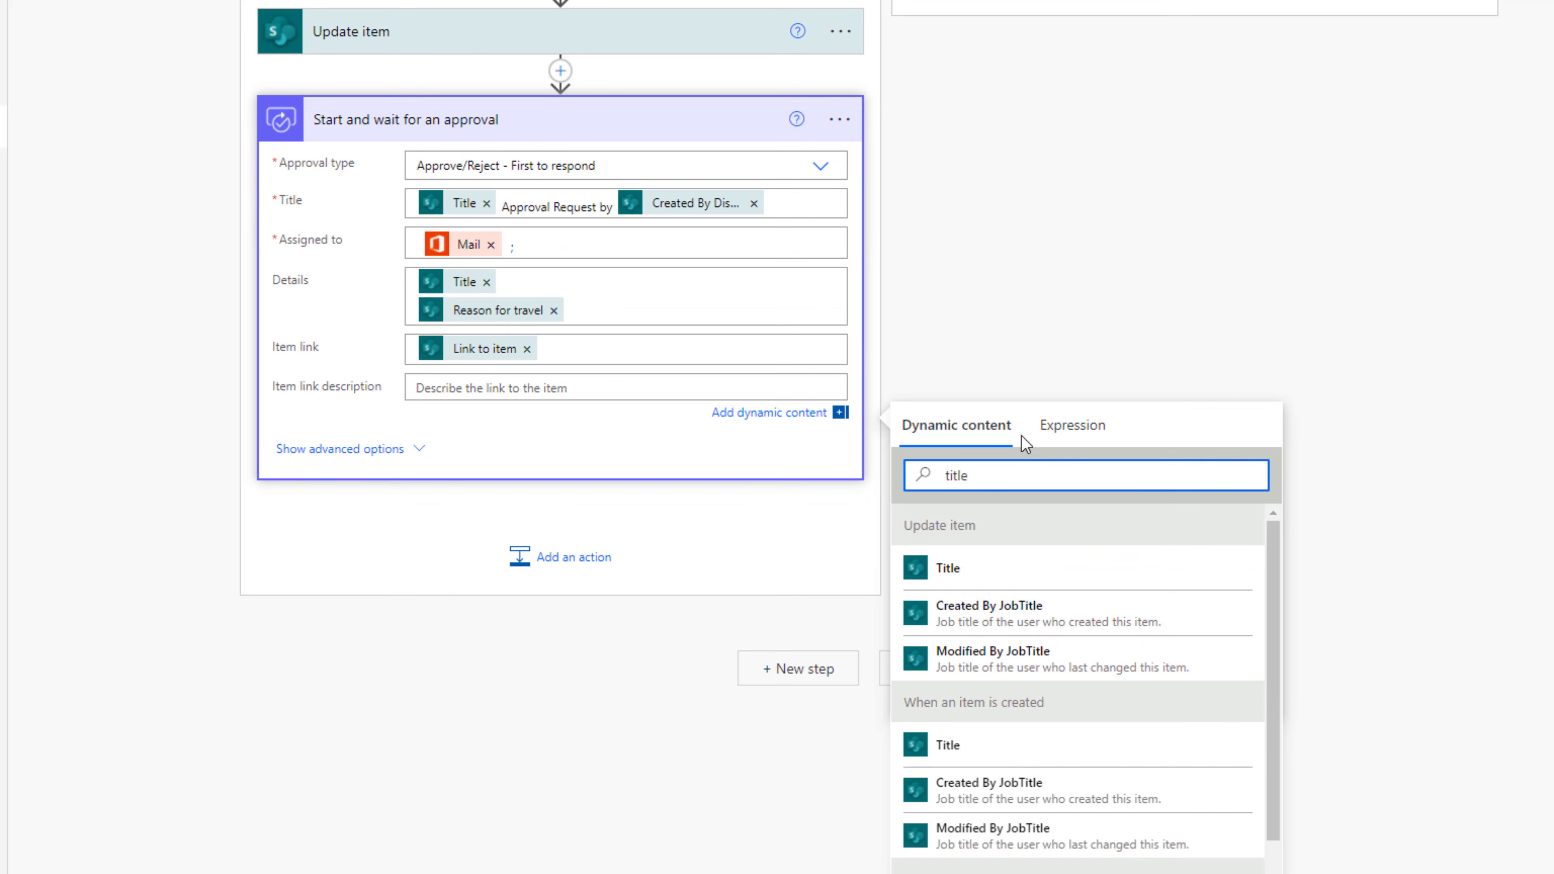
pyautogui.click(963, 753)
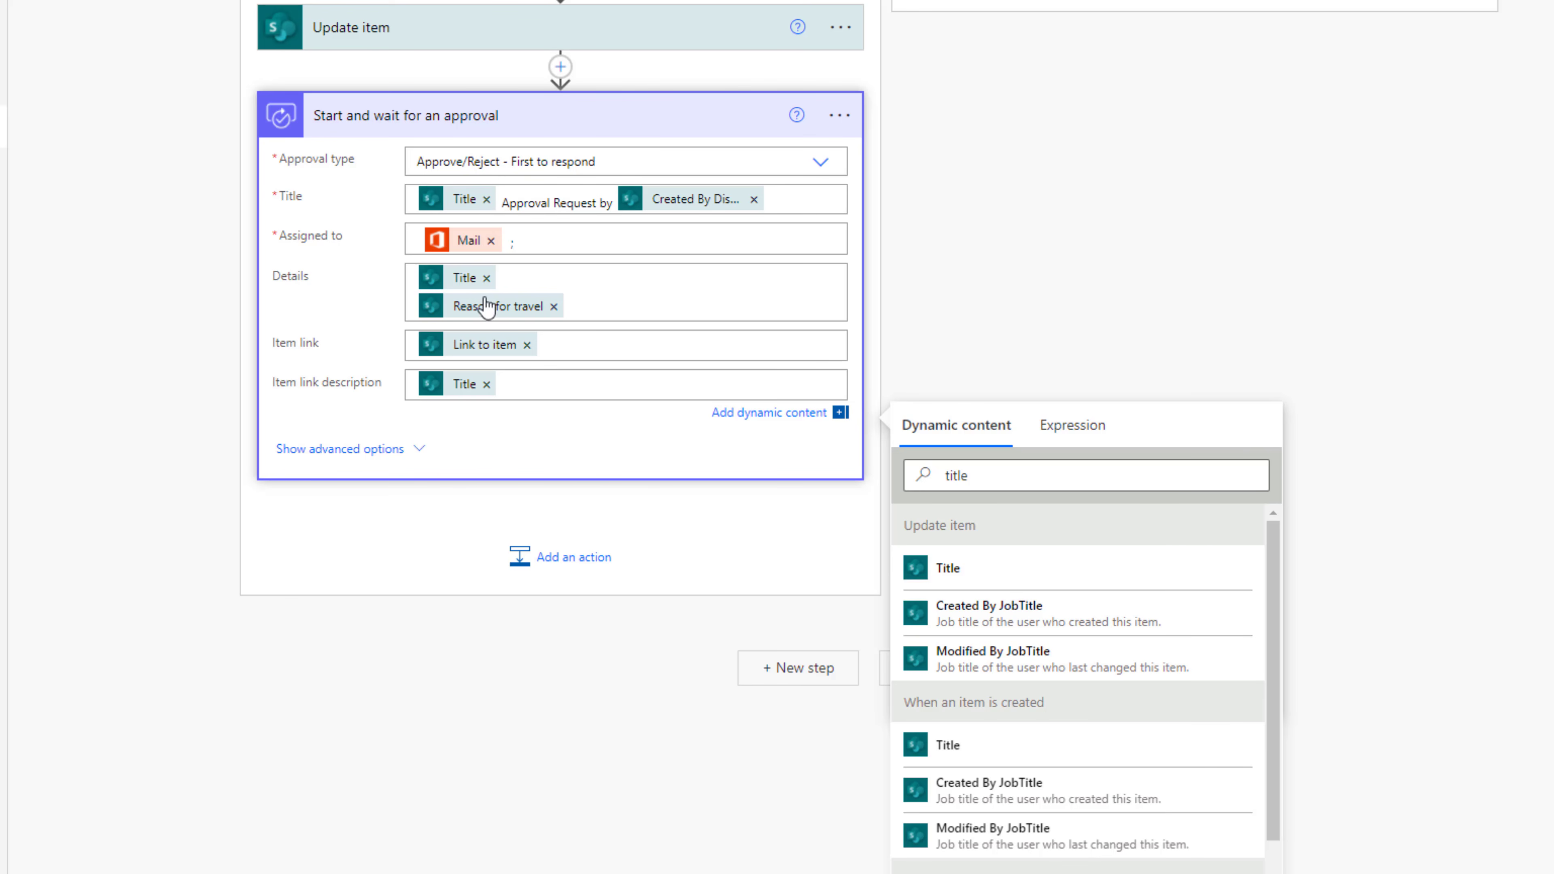
# Add a Condition below the approval action that checks whether the approval's Outcome is equal to Approve
pyautogui.click(574, 557)
pyautogui.write('condition')
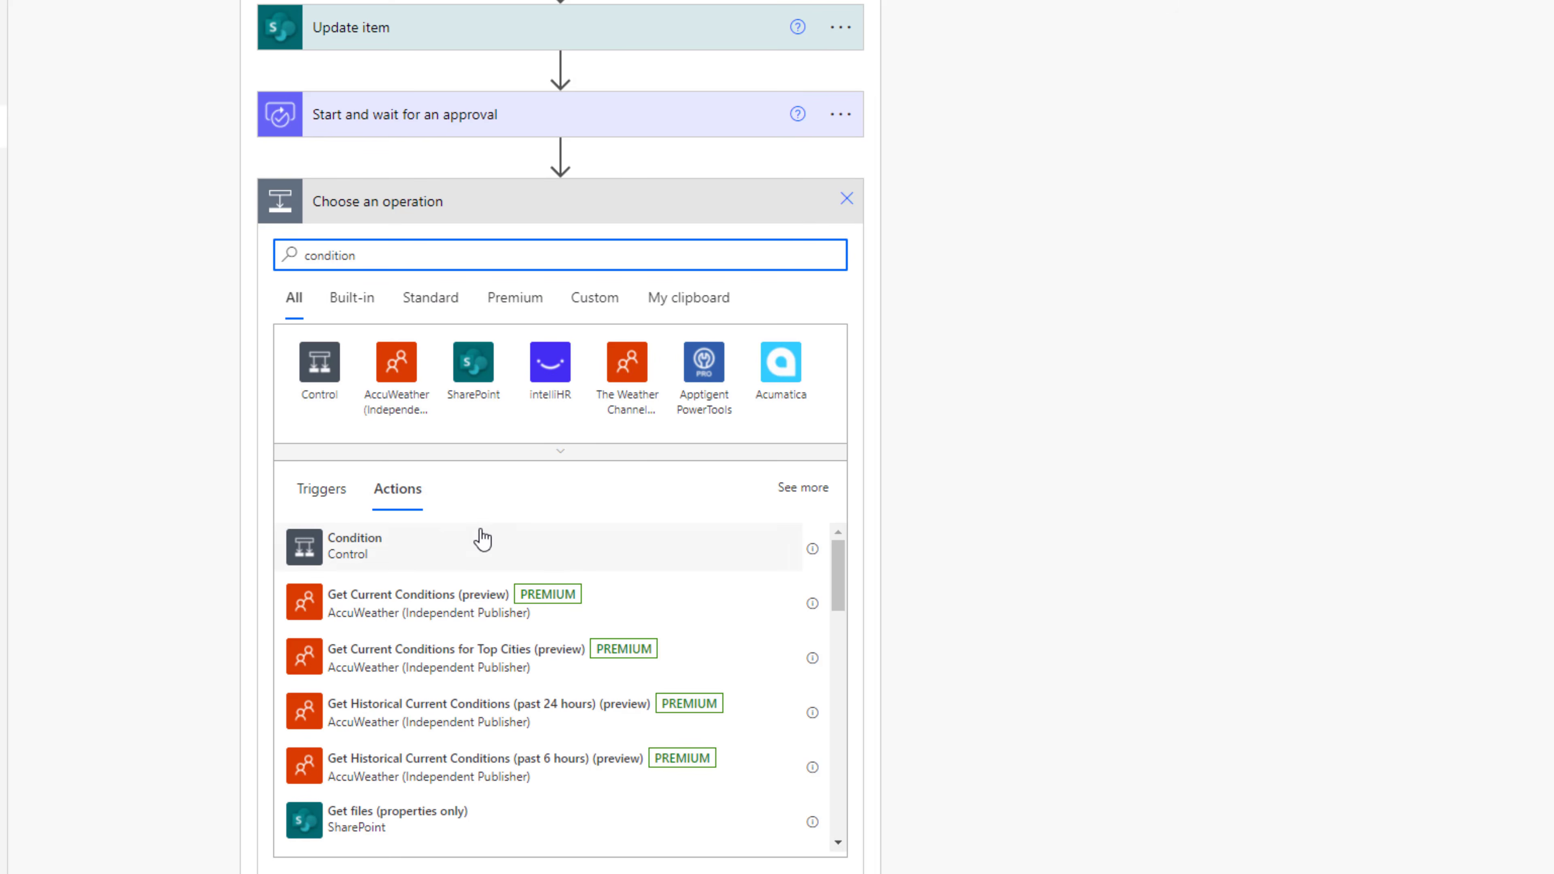
pyautogui.click(392, 554)
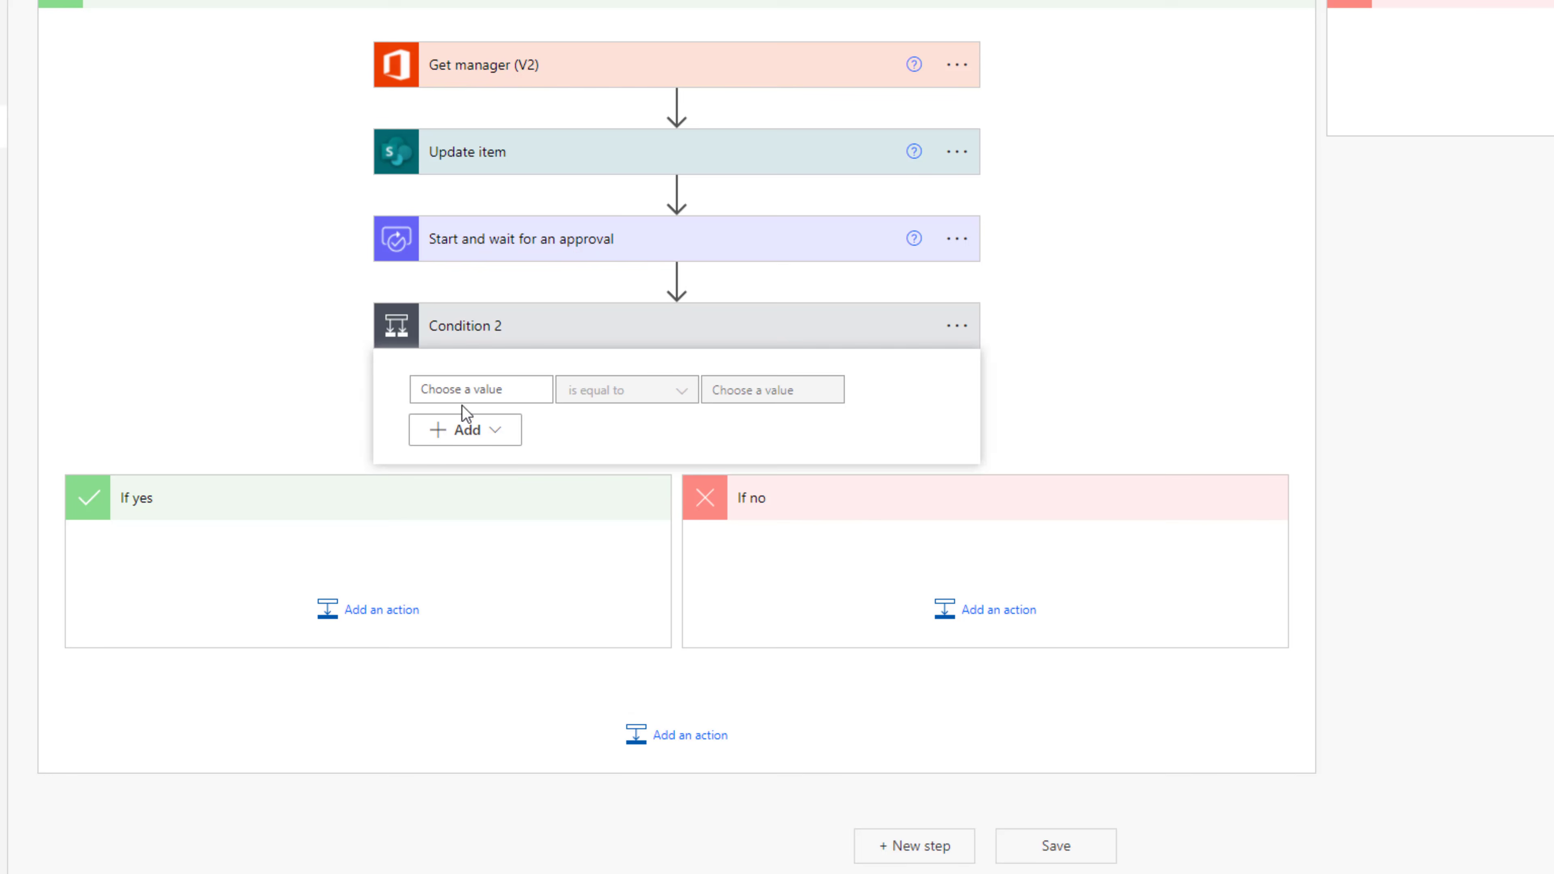
pyautogui.click(790, 453)
pyautogui.write('outcome')
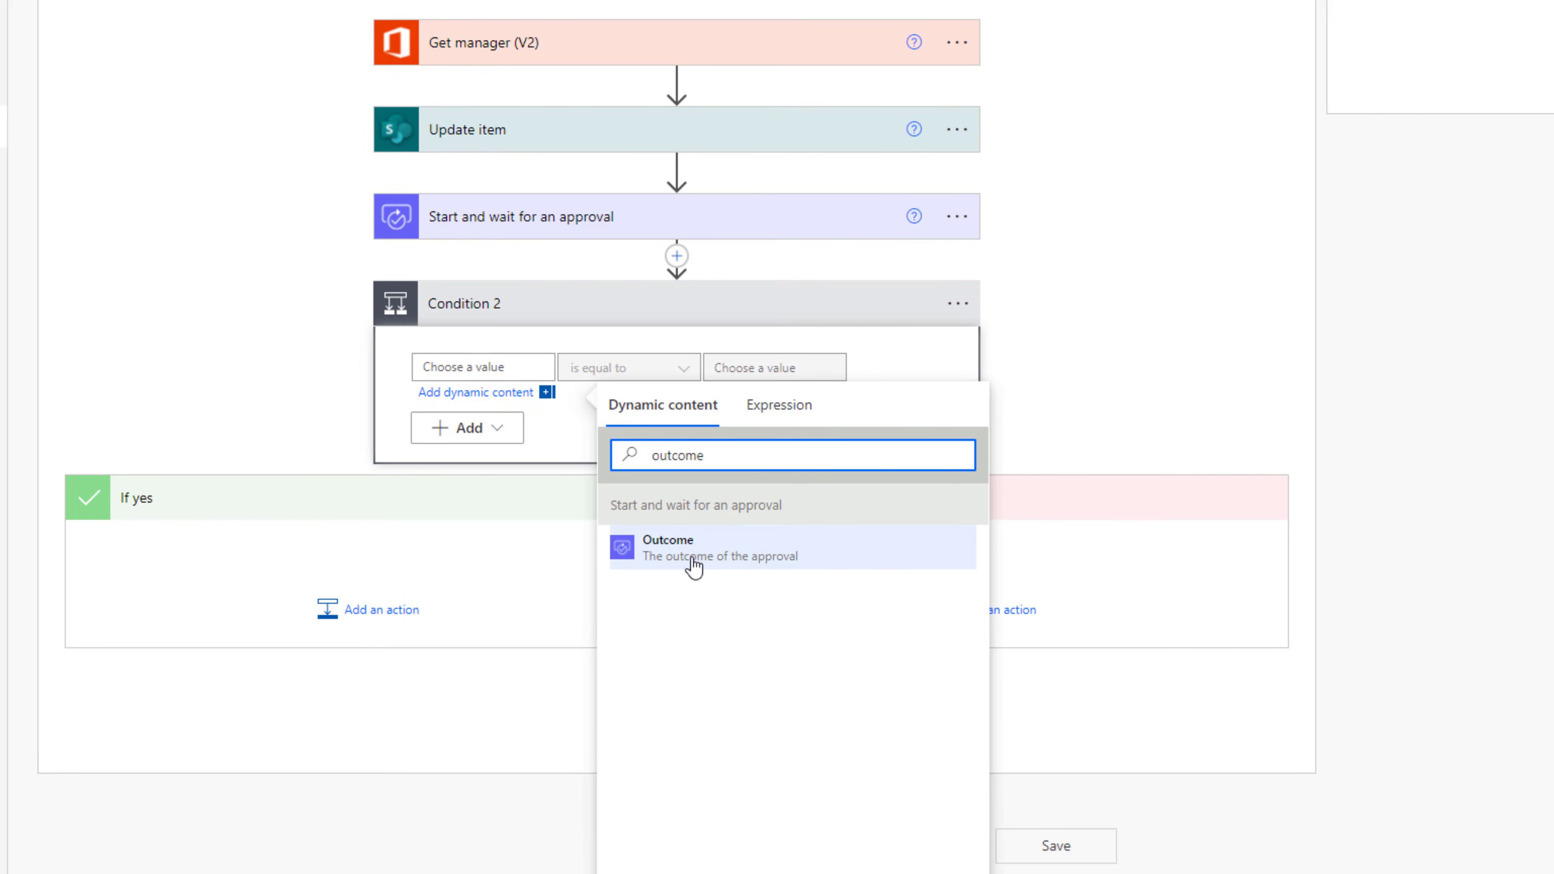
pyautogui.click(694, 562)
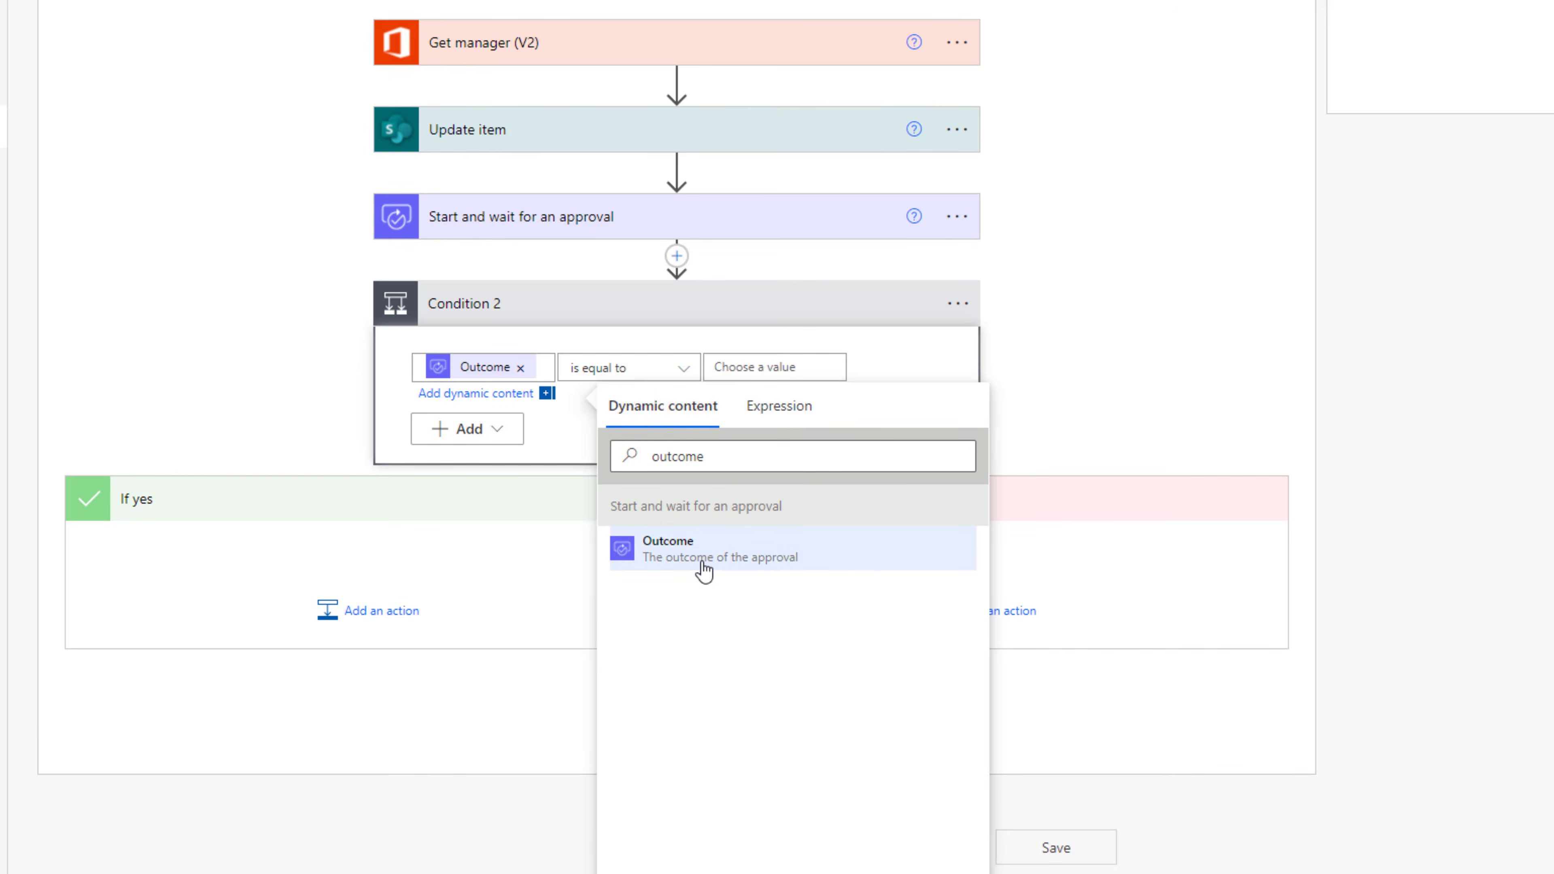
pyautogui.click(770, 369)
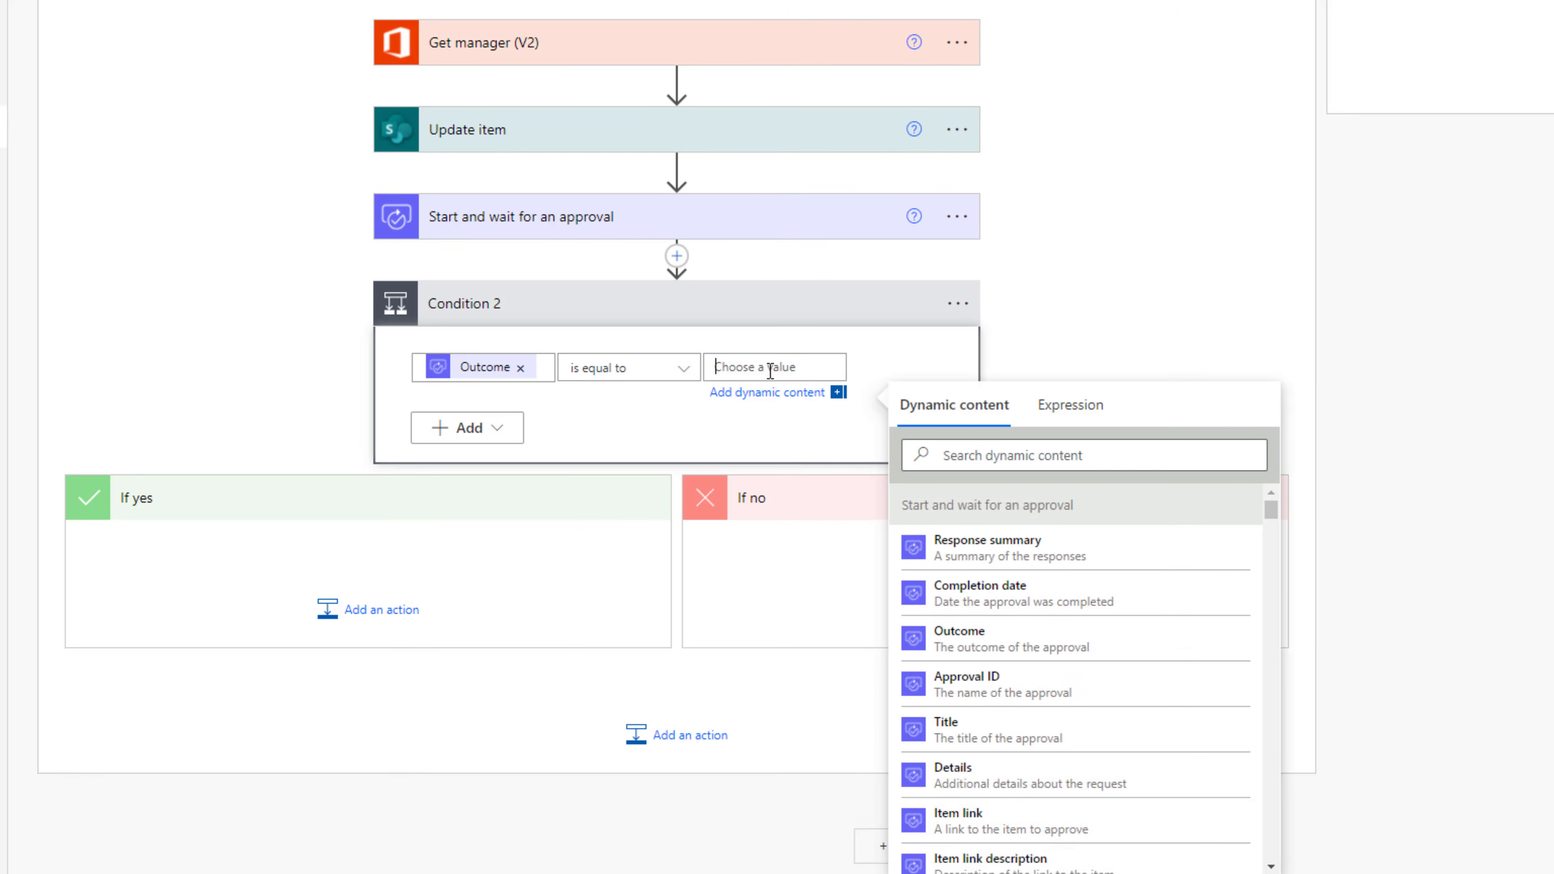
pyautogui.write('Approve')
pyautogui.click(617, 431)
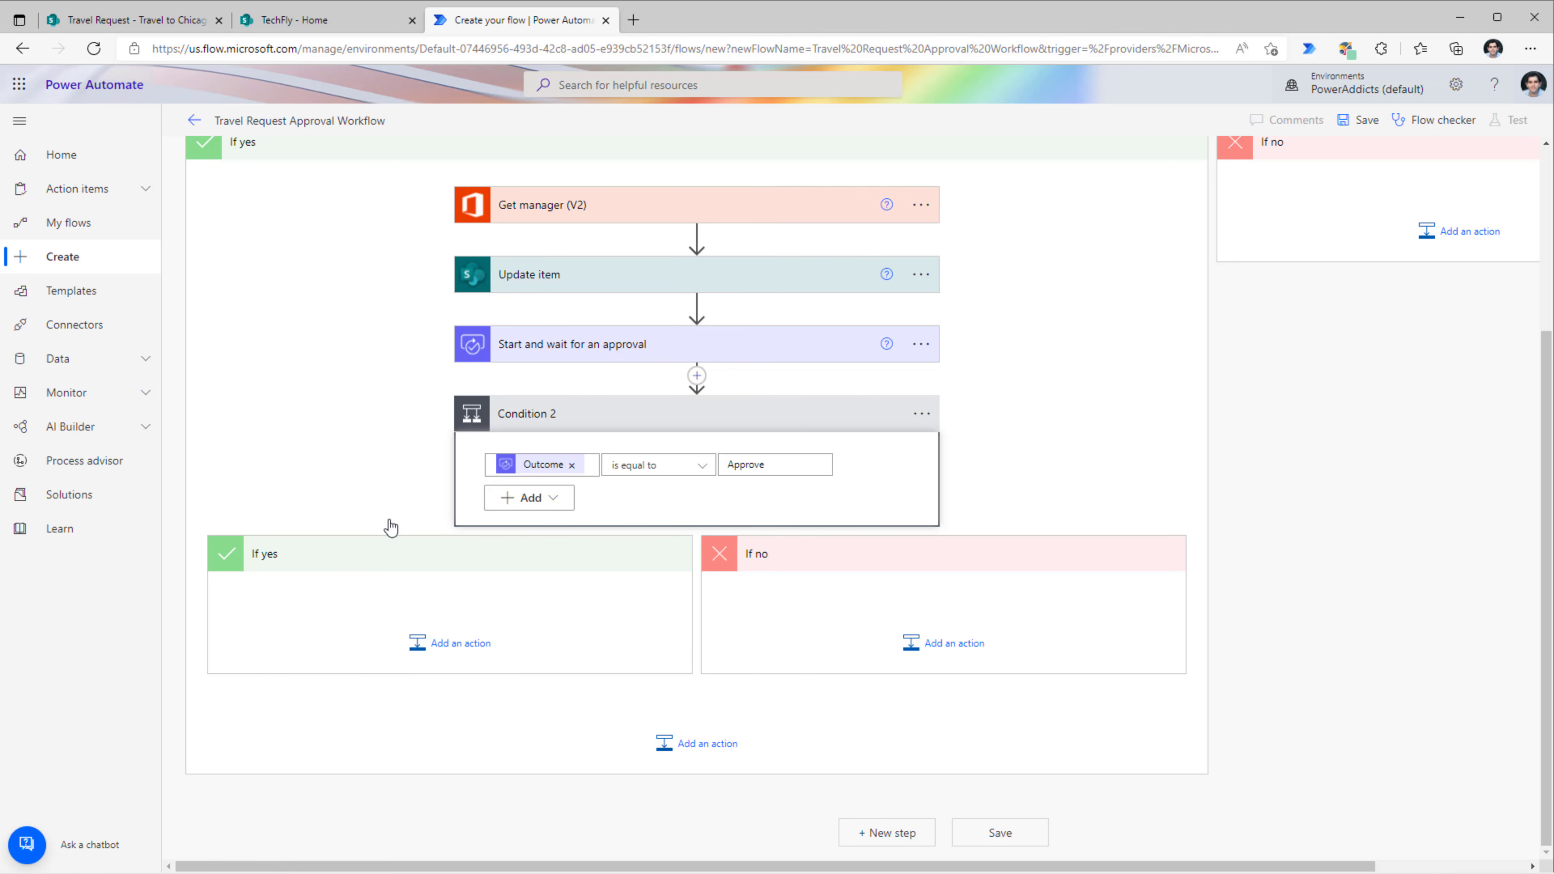
# Review the Approval Status choices in the SharePoint Travel Request list, and copy the flow's Update item action to the clipboard
pyautogui.click(181, 25)
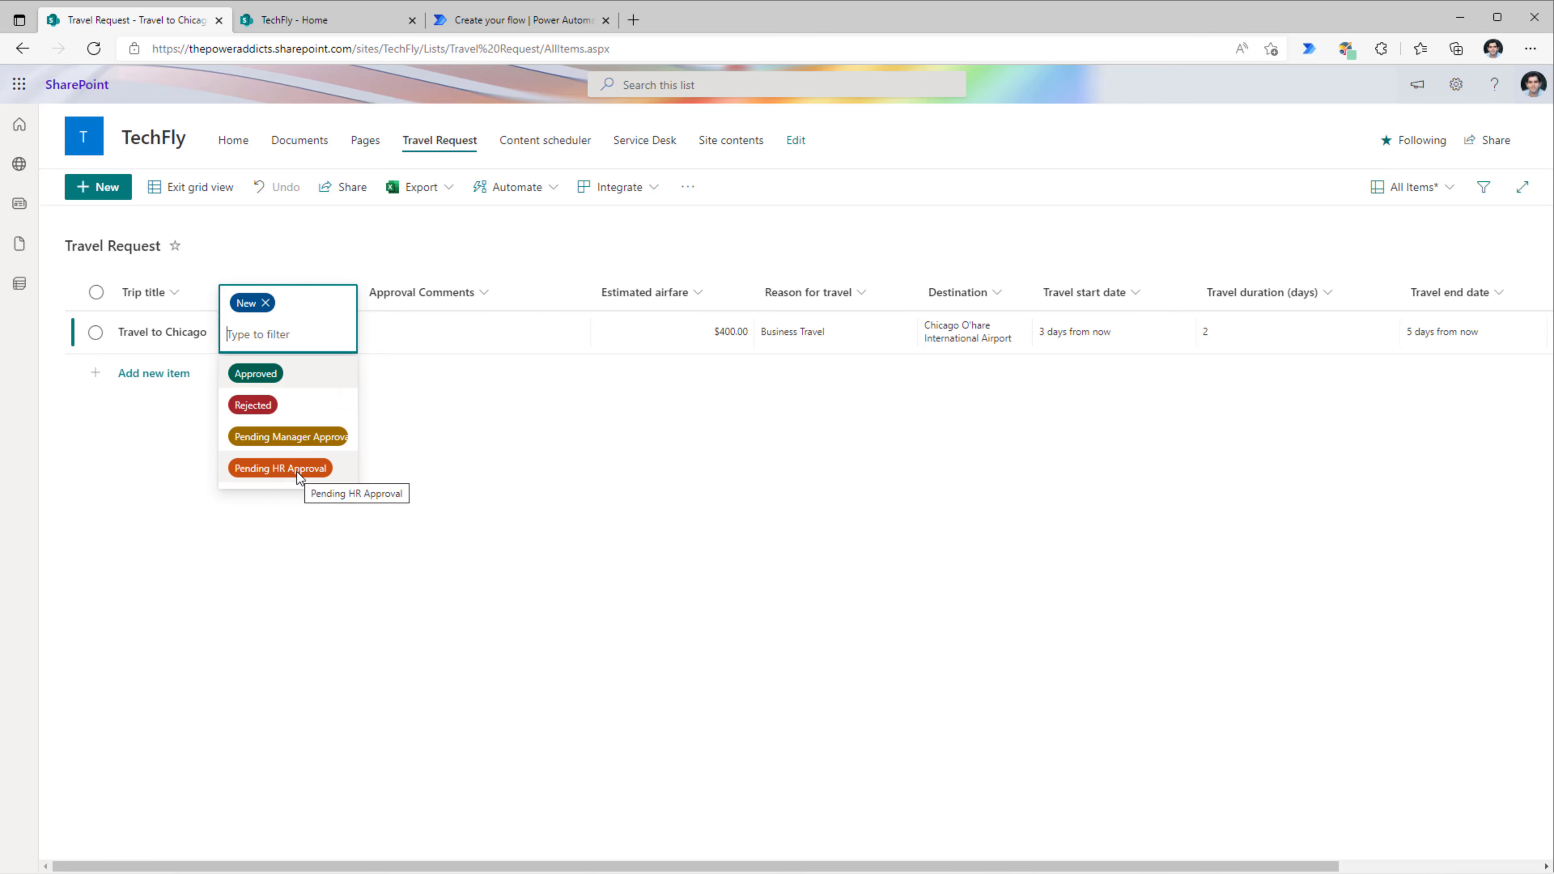
pyautogui.click(514, 19)
pyautogui.click(921, 276)
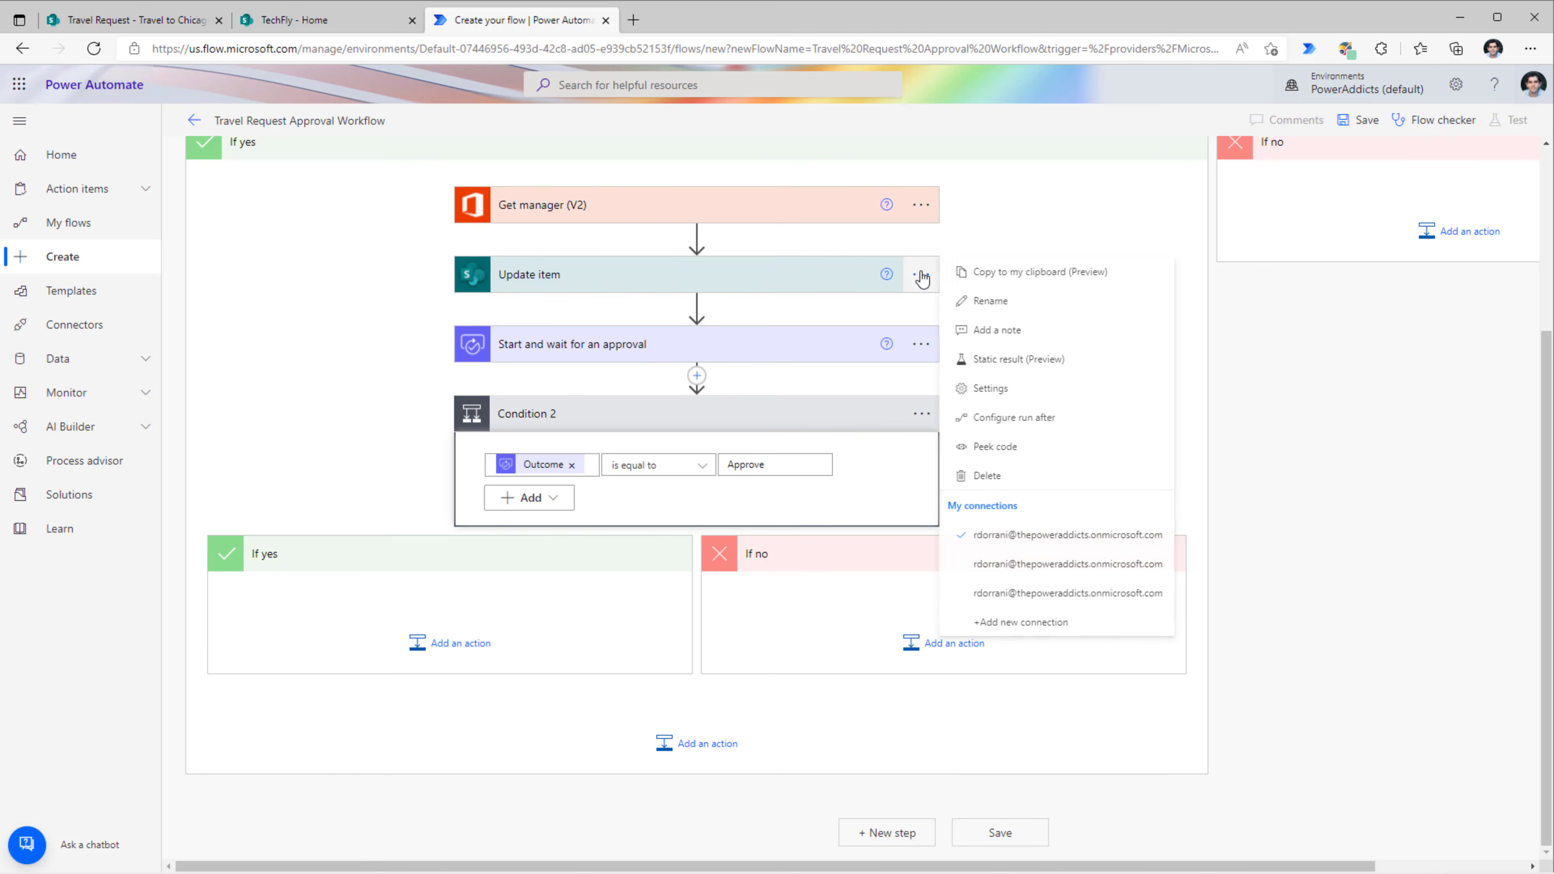
pyautogui.click(982, 273)
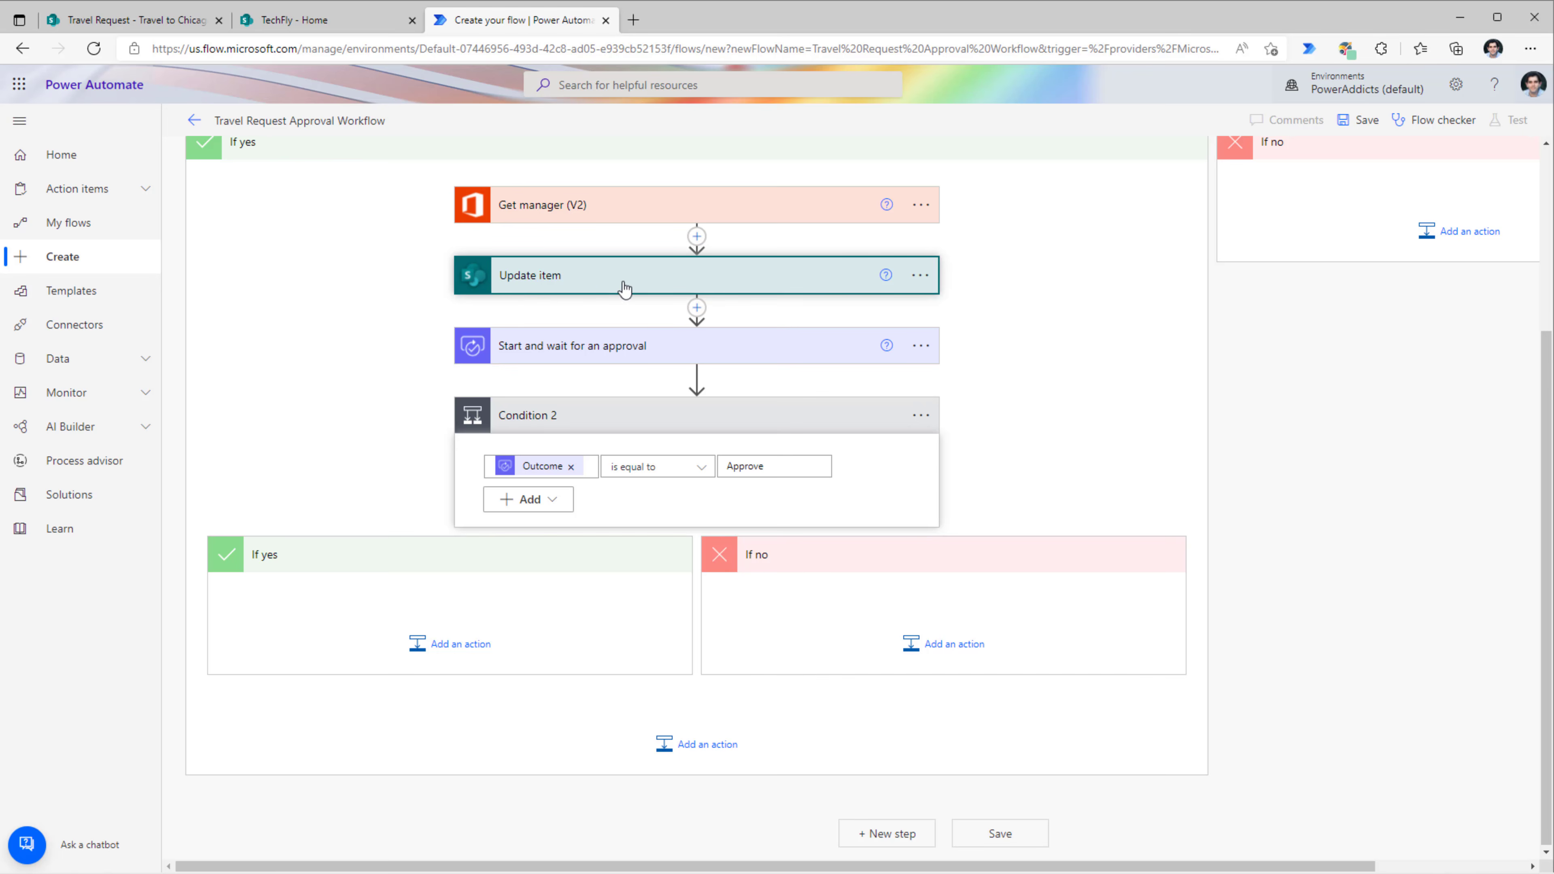
# Paste the copied Update item action into Condition 2's If yes branch and set its Approval Status Value to Pending HR Approval
pyautogui.click(442, 647)
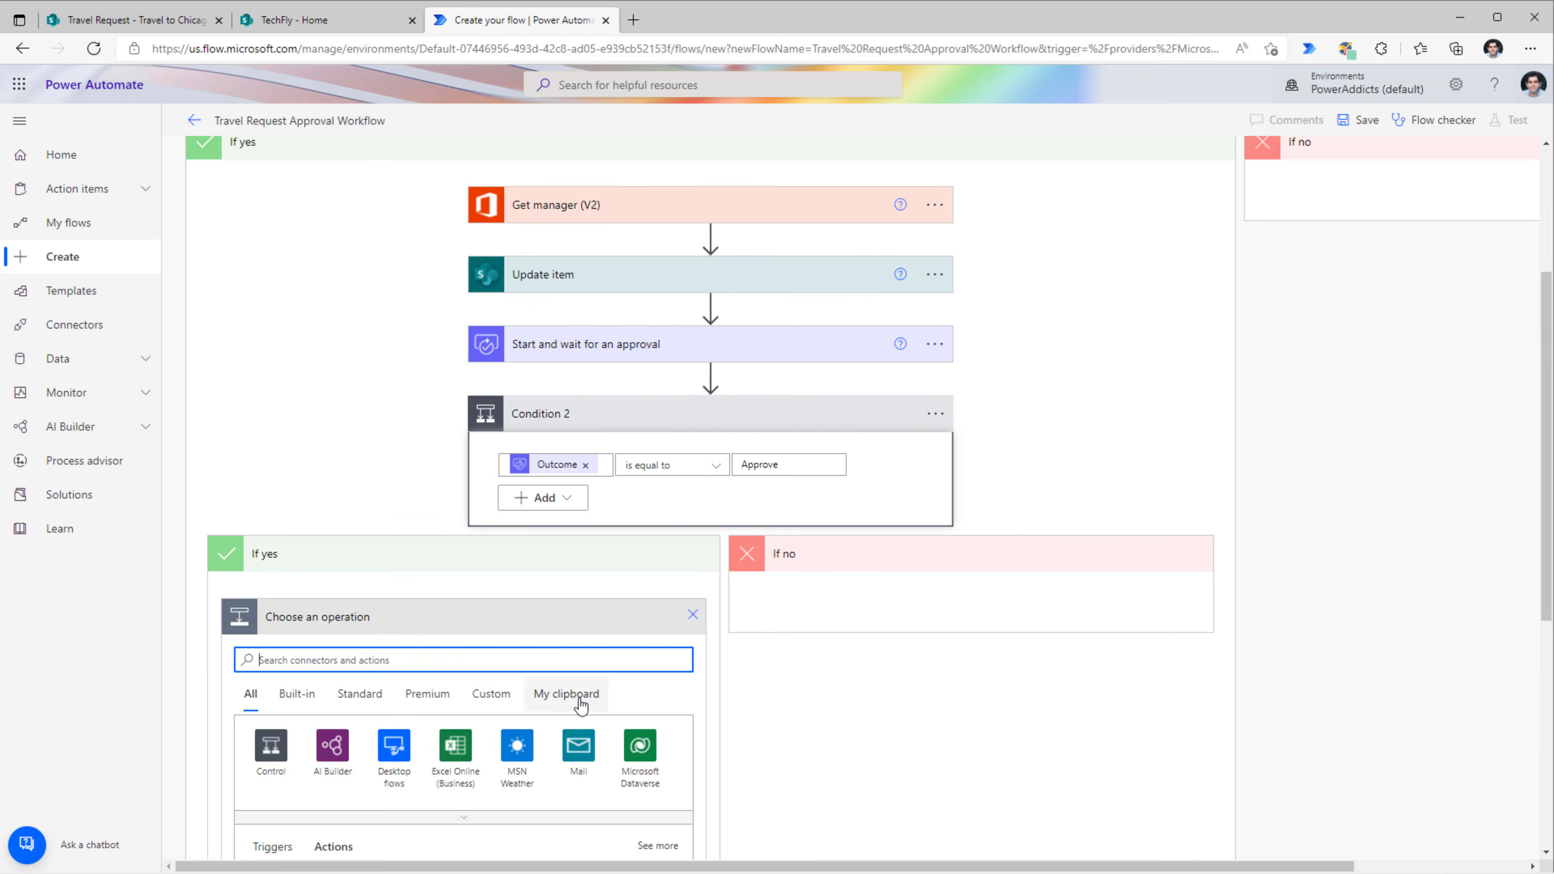
pyautogui.click(659, 597)
pyautogui.click(297, 728)
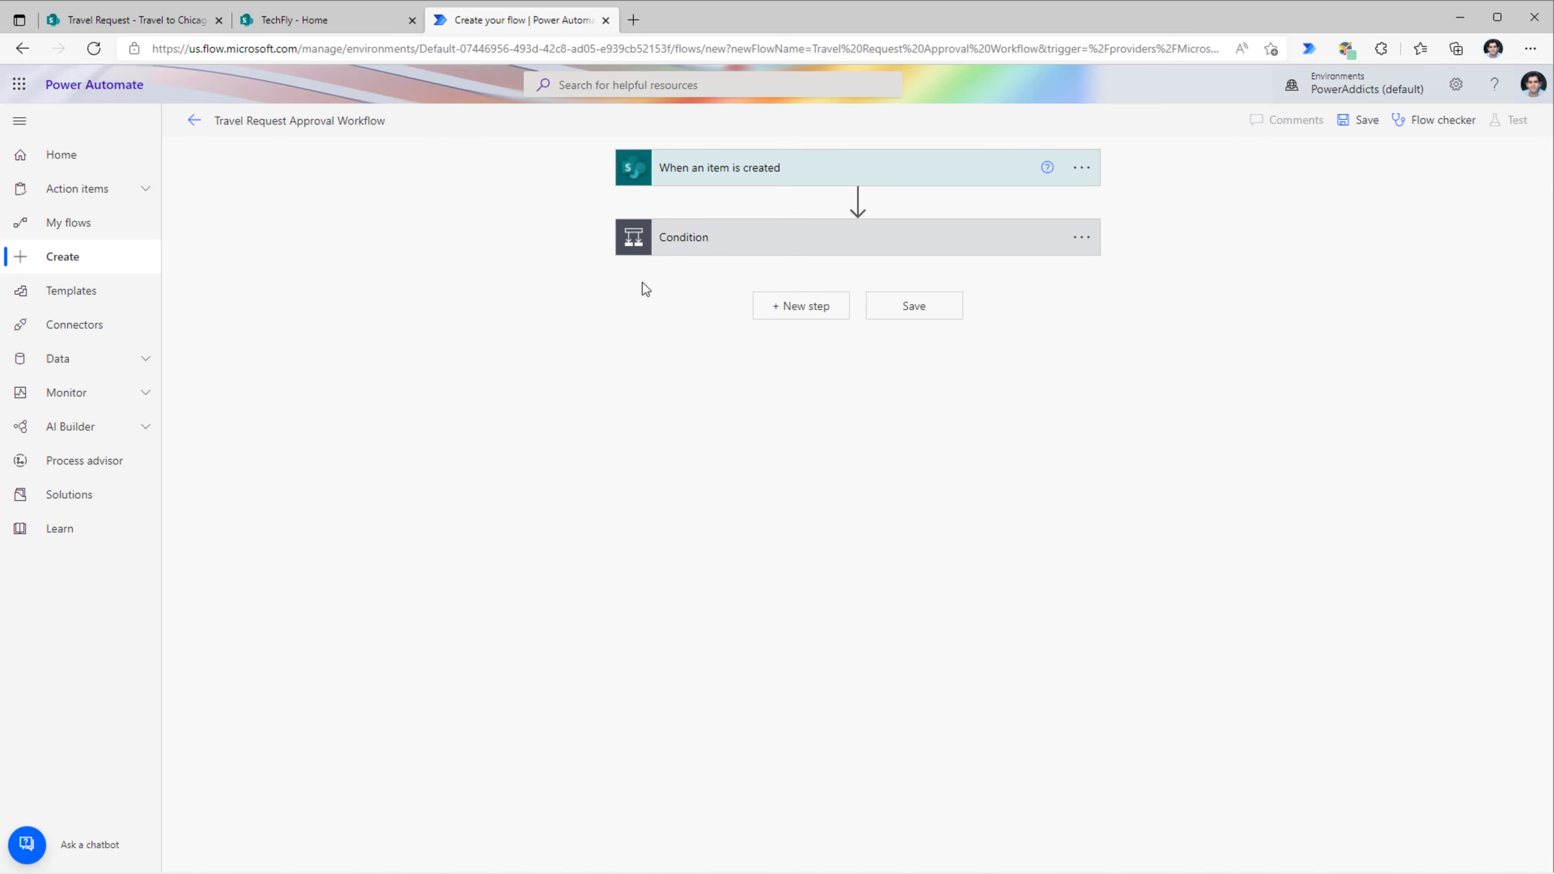
pyautogui.click(649, 493)
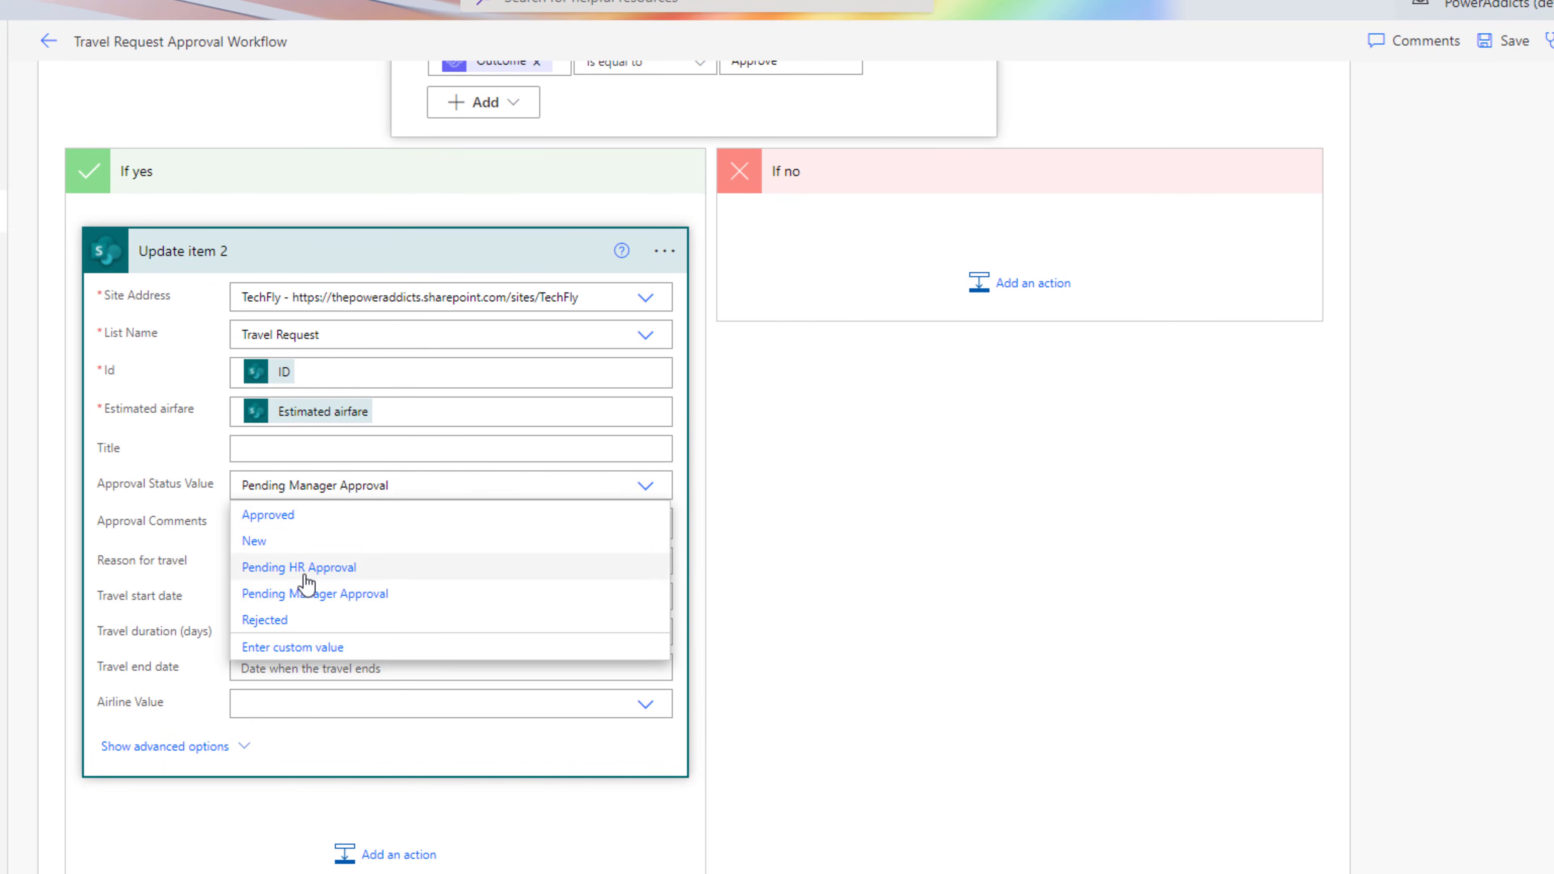
pyautogui.click(304, 576)
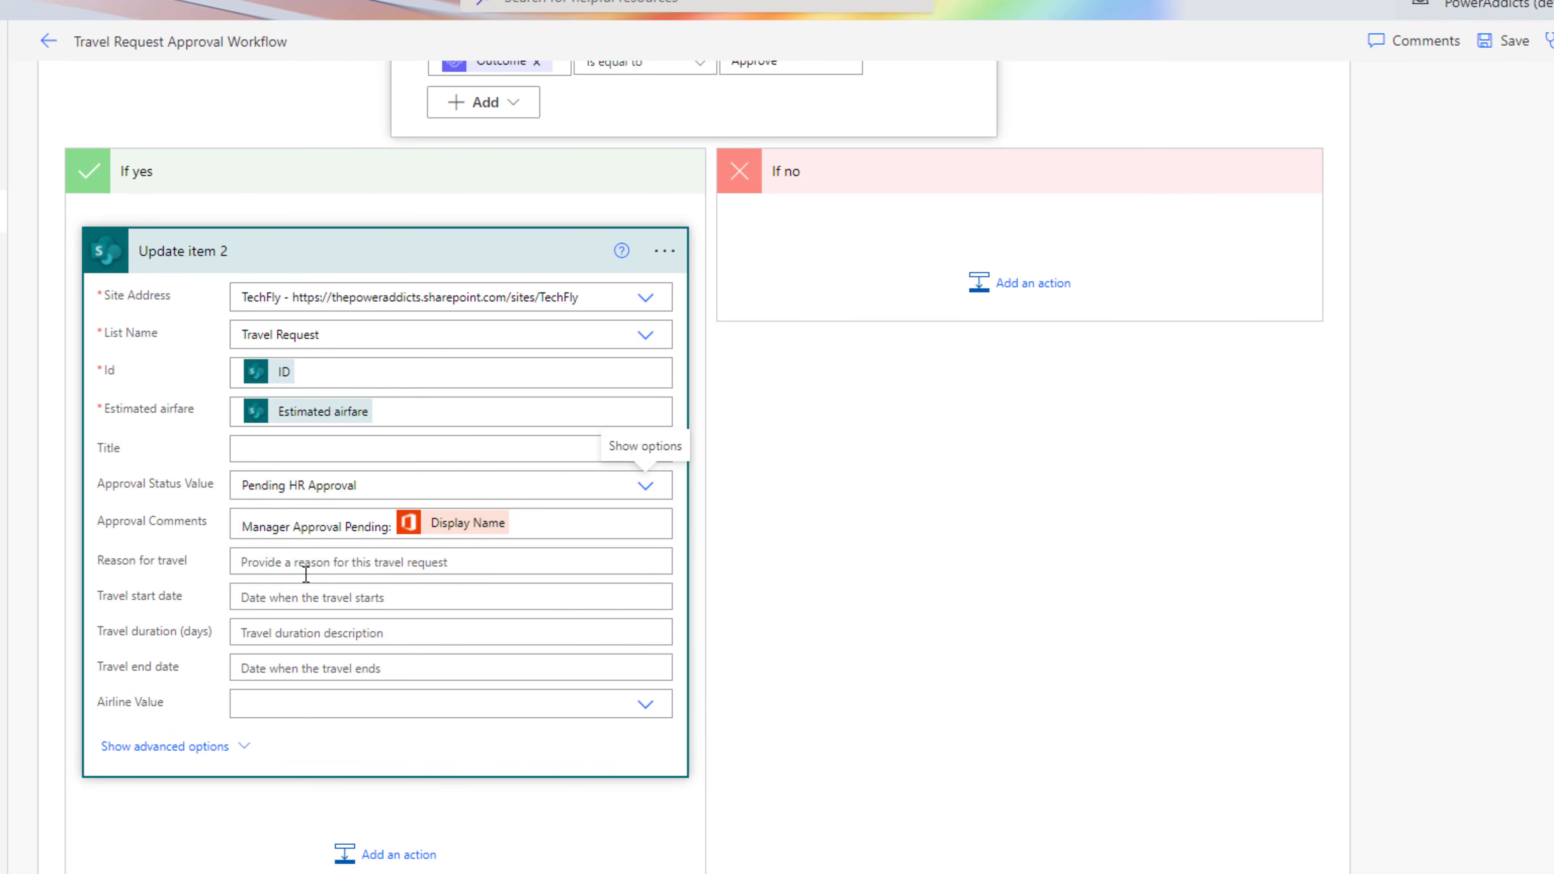
# In the If yes update's Approval Comments, replace the text before Display Name with "Approved By:" and add the approval's Responses Comments on a second line
pyautogui.click(306, 512)
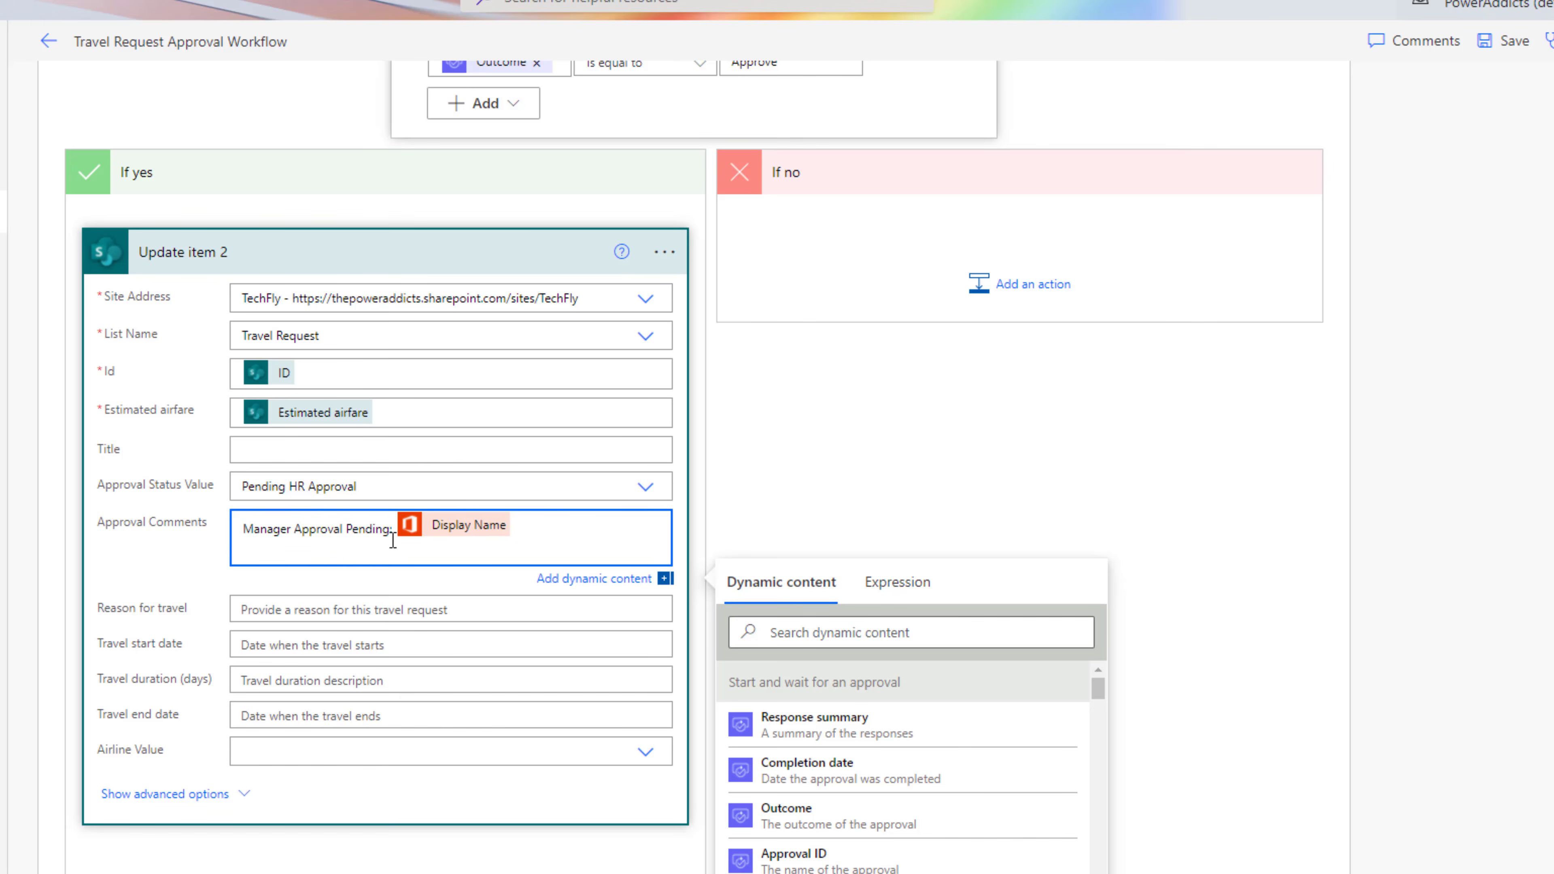
pyautogui.moveTo(390, 529); pyautogui.dragTo(225, 527)
pyautogui.write('Approved By')
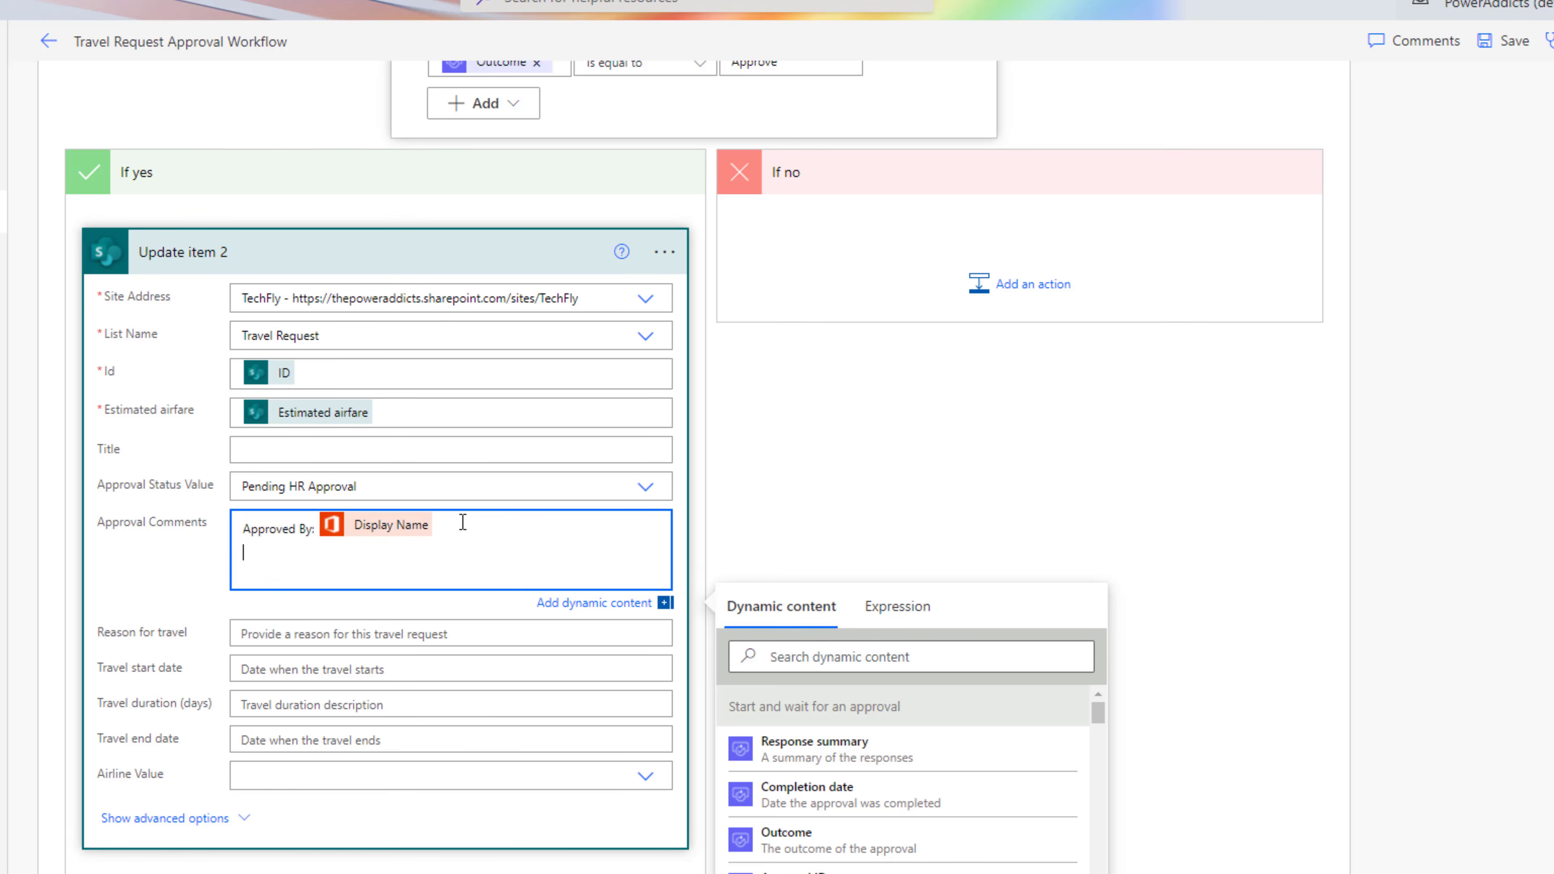
pyautogui.press('Return')
pyautogui.click(893, 656)
pyautogui.write('comments')
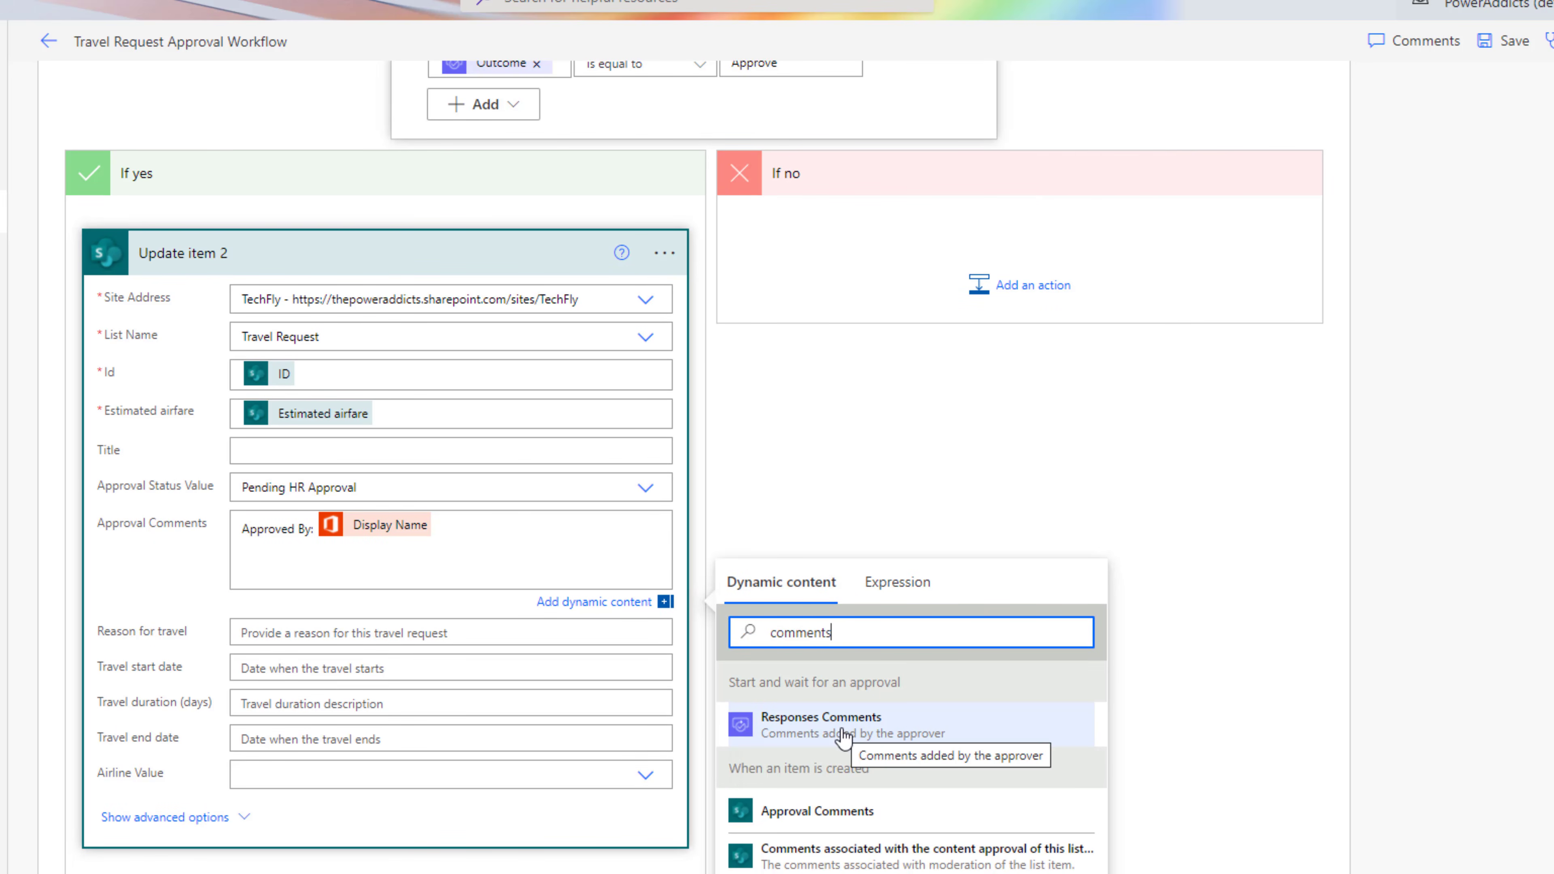
pyautogui.click(843, 738)
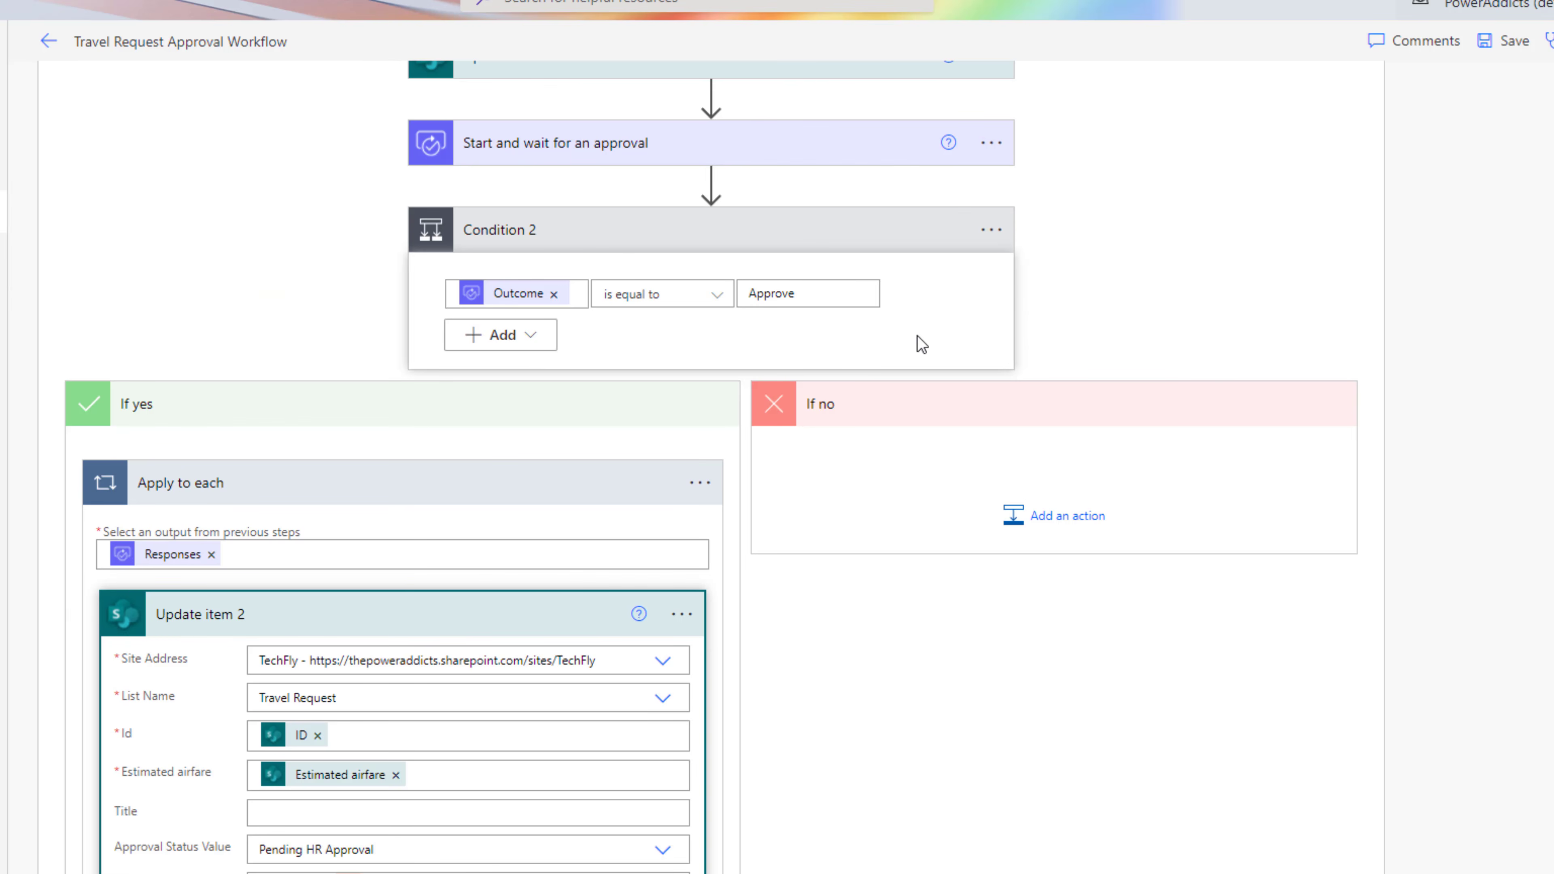
# Paste the copied Update item action into Condition 2's If no branch and set its Approval Status Value to Rejected
pyautogui.click(1071, 521)
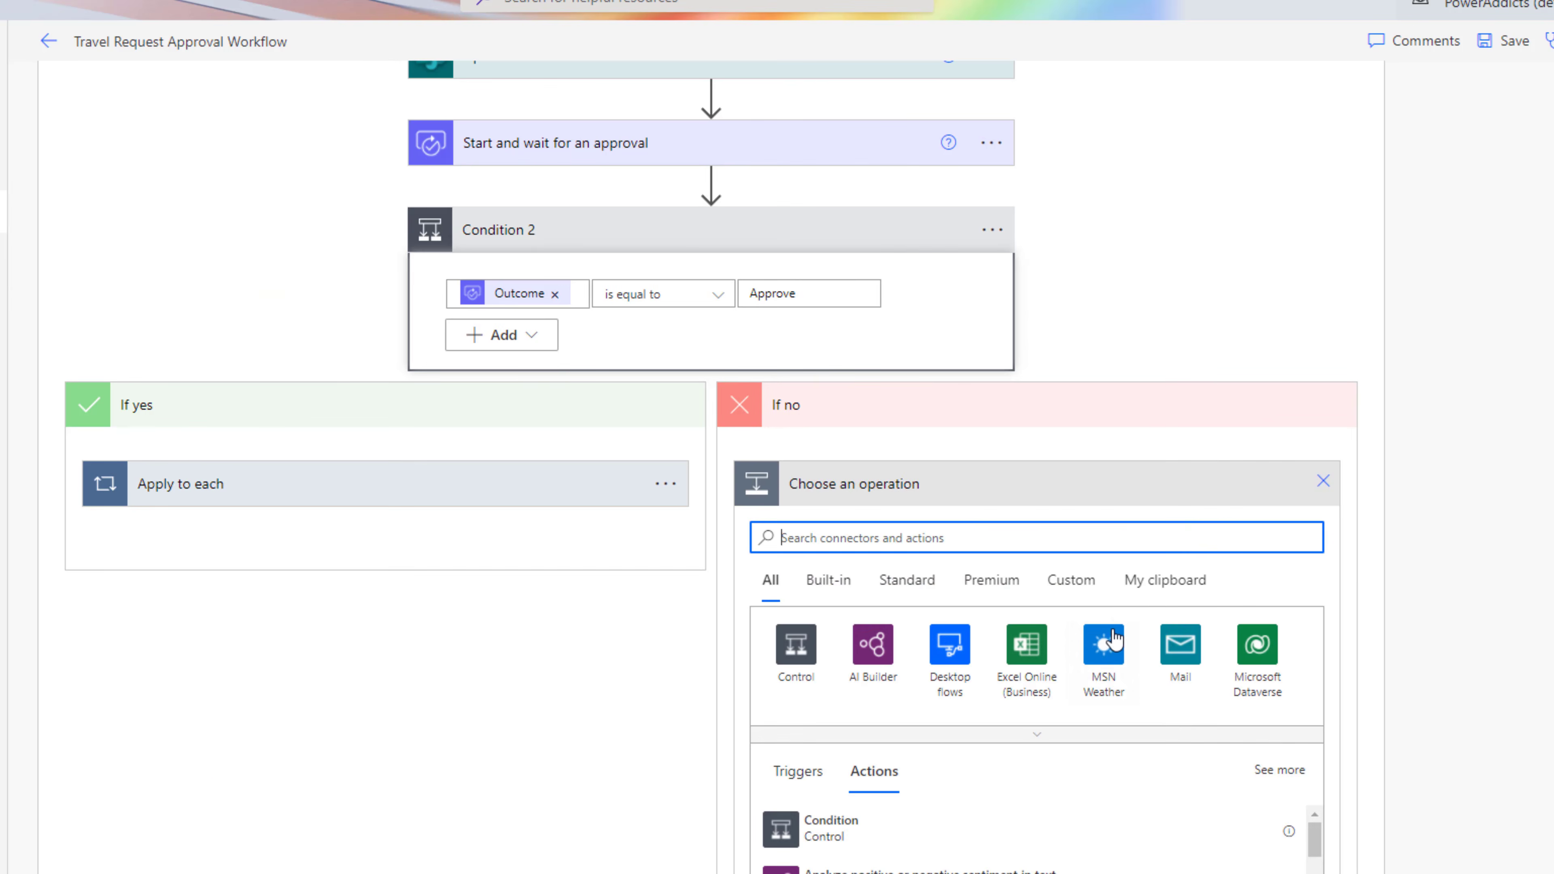
pyautogui.click(1162, 581)
pyautogui.click(857, 703)
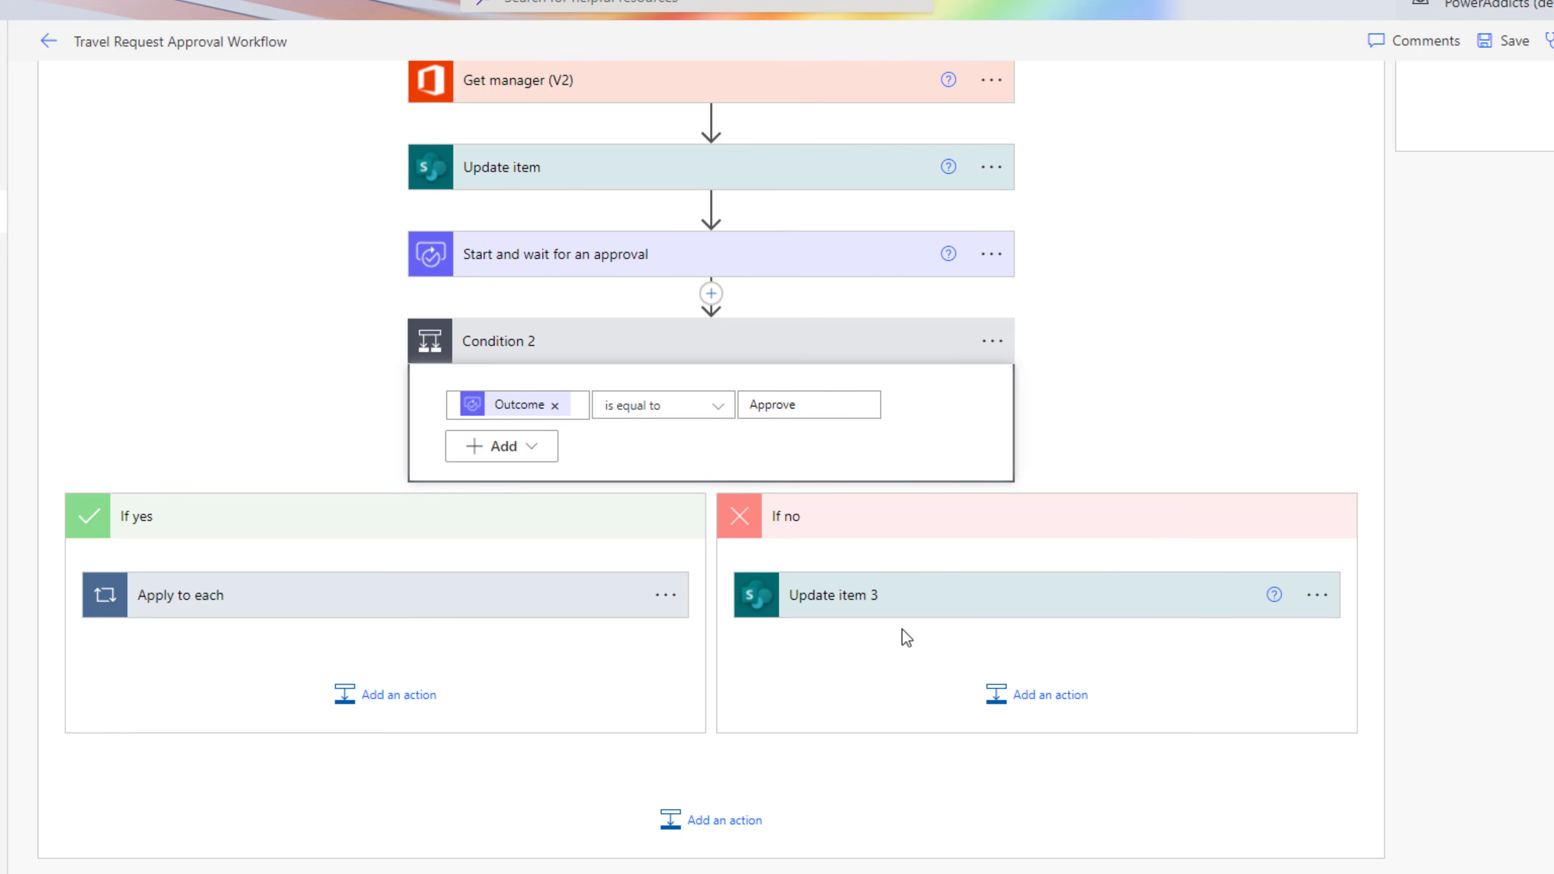
pyautogui.click(904, 608)
pyautogui.click(581, 601)
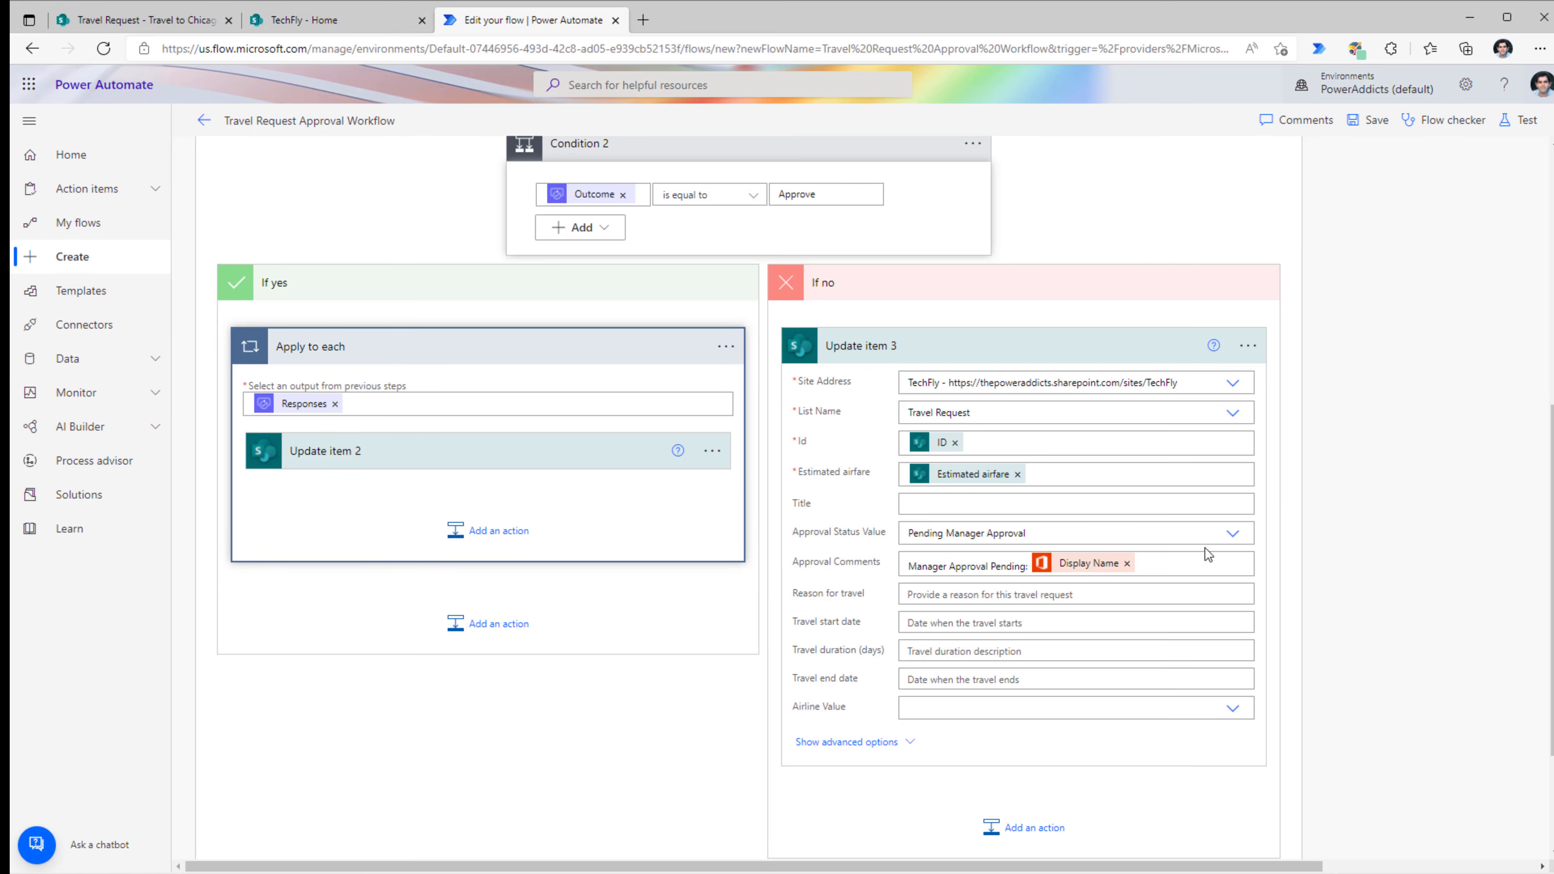
pyautogui.click(1231, 533)
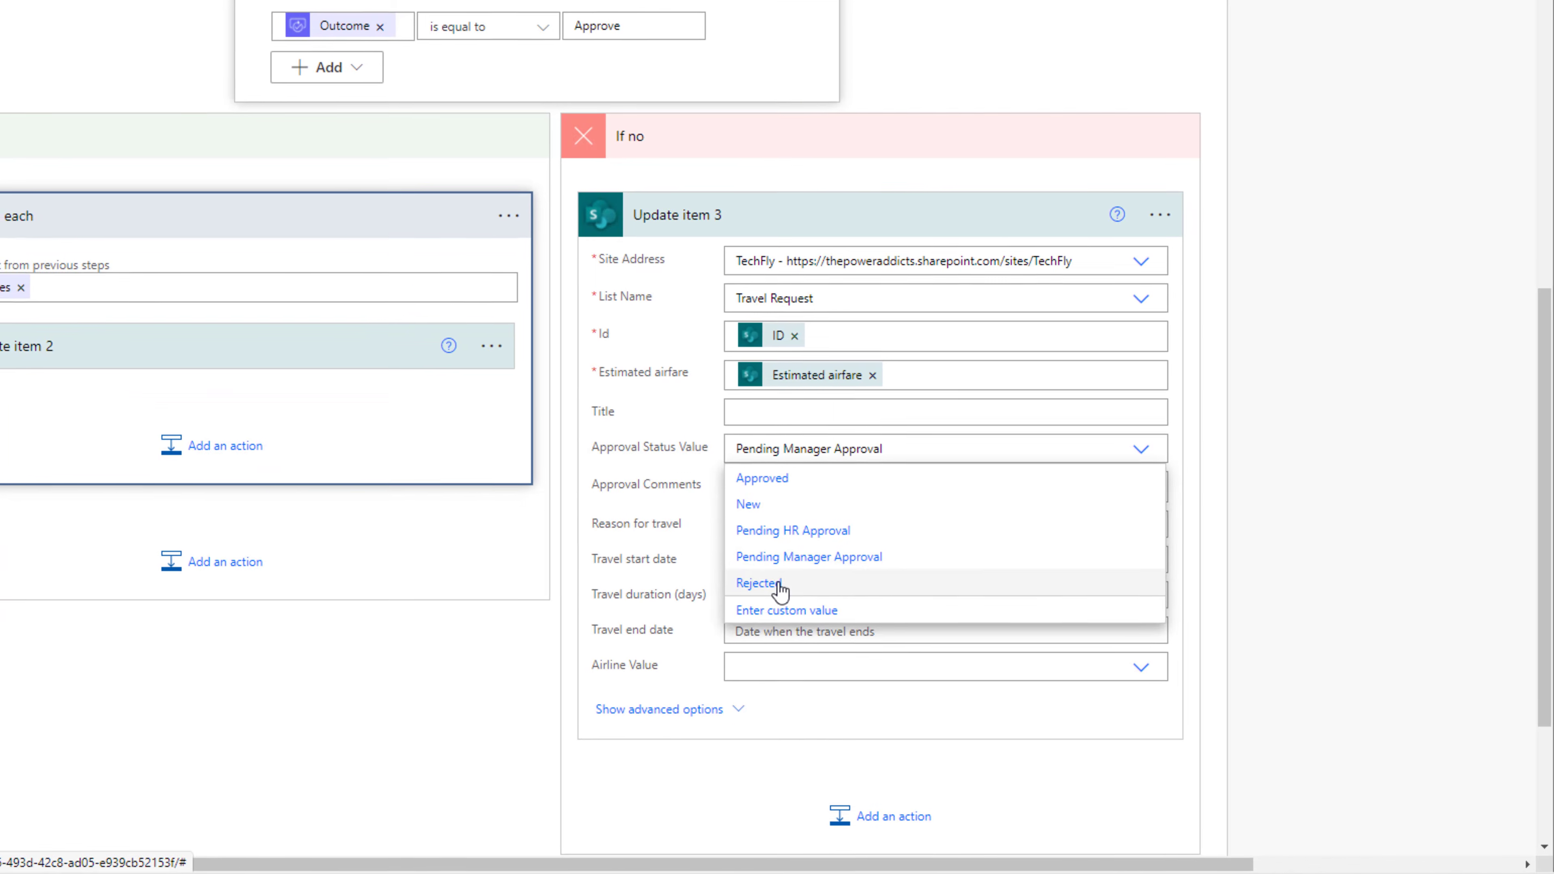
pyautogui.click(942, 646)
# In the If no update's Approval Comments, put "Rejected By Manager :" before Display Name and add the approval's Responses Comments on a second line
pyautogui.moveTo(883, 490); pyautogui.dragTo(675, 489)
pyautogui.write('Rejected By Manager : Display Name')
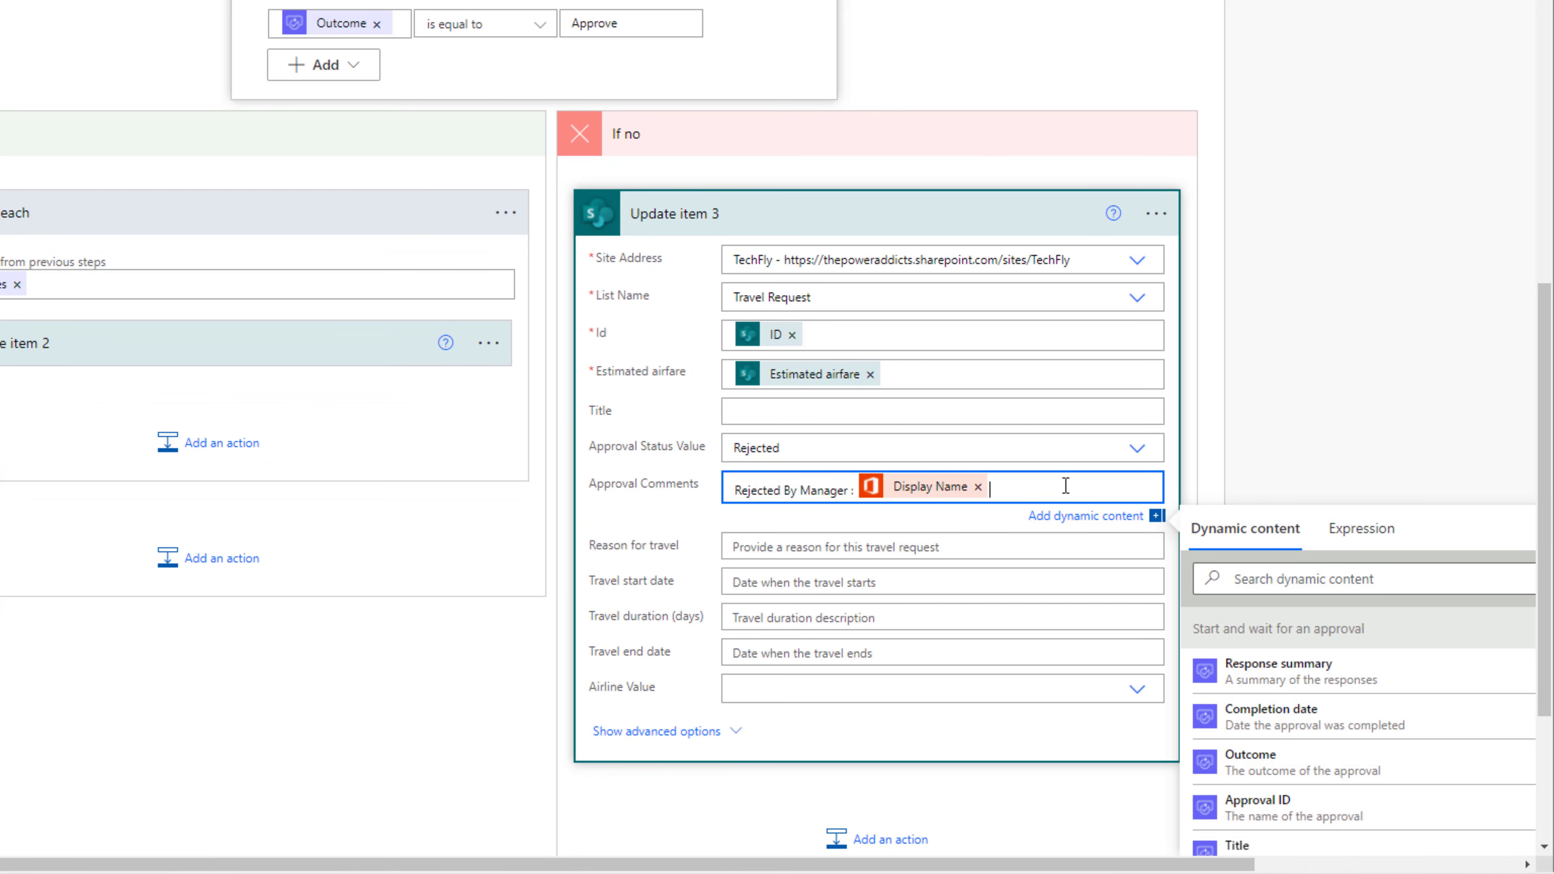
pyautogui.press('Return')
pyautogui.click(1286, 606)
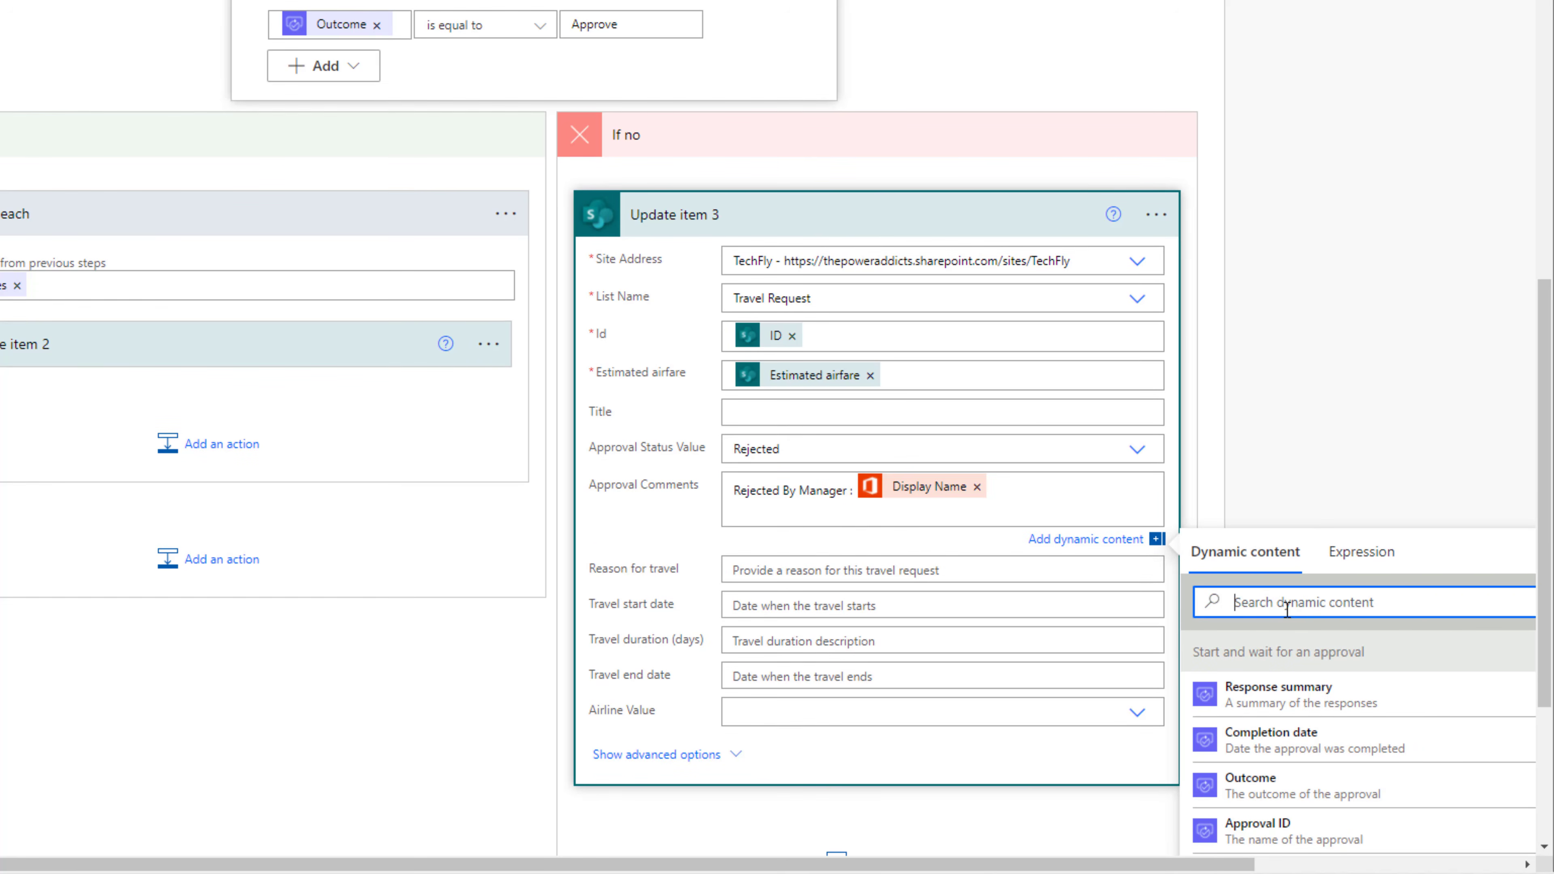
pyautogui.write('comments')
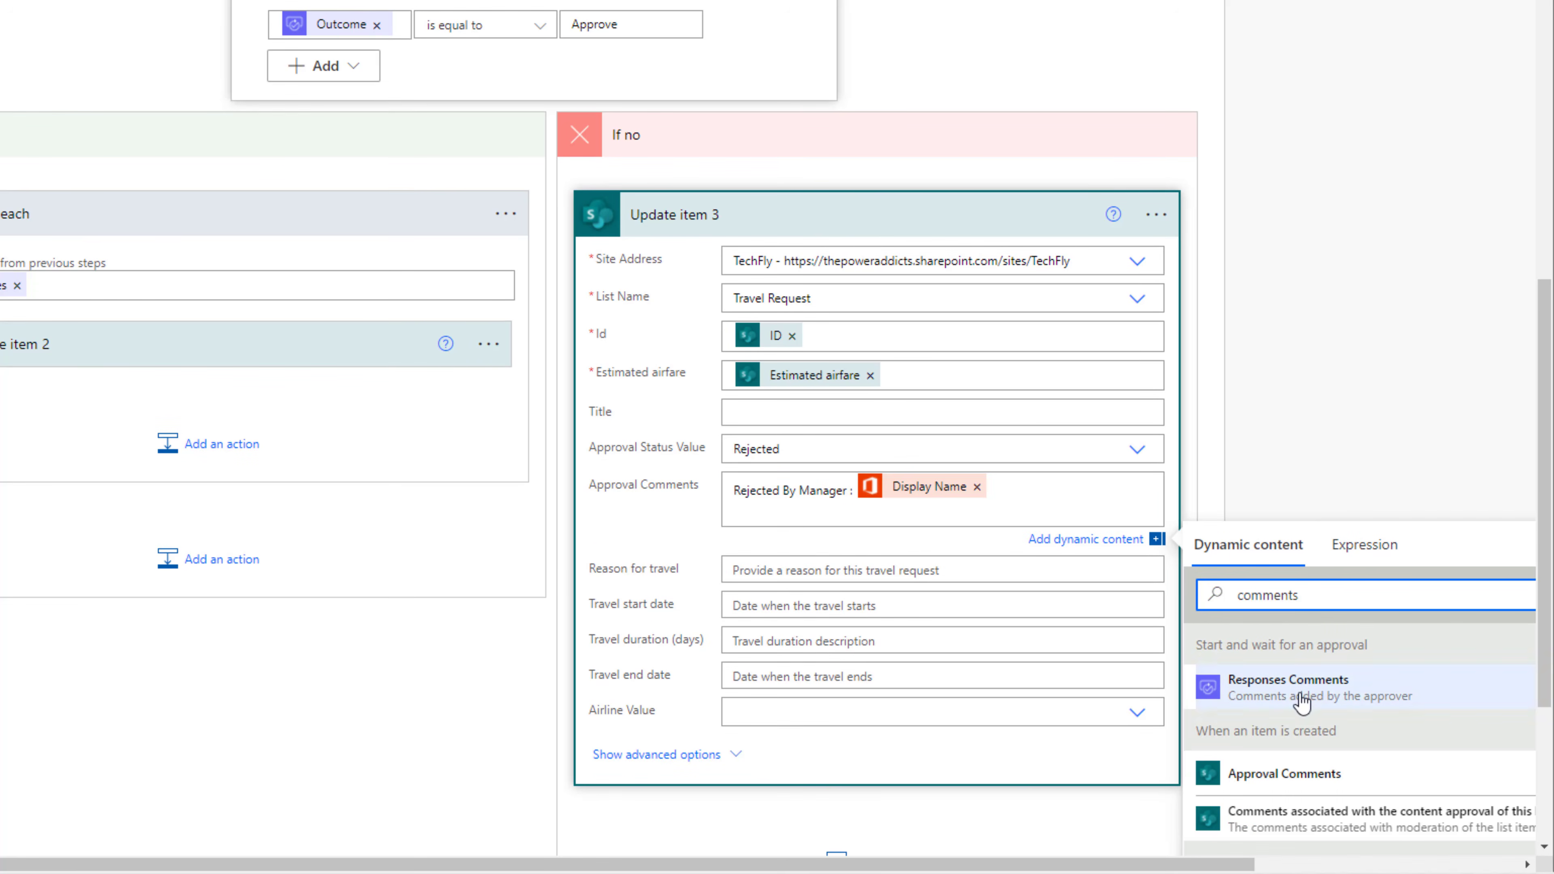
pyautogui.click(1296, 692)
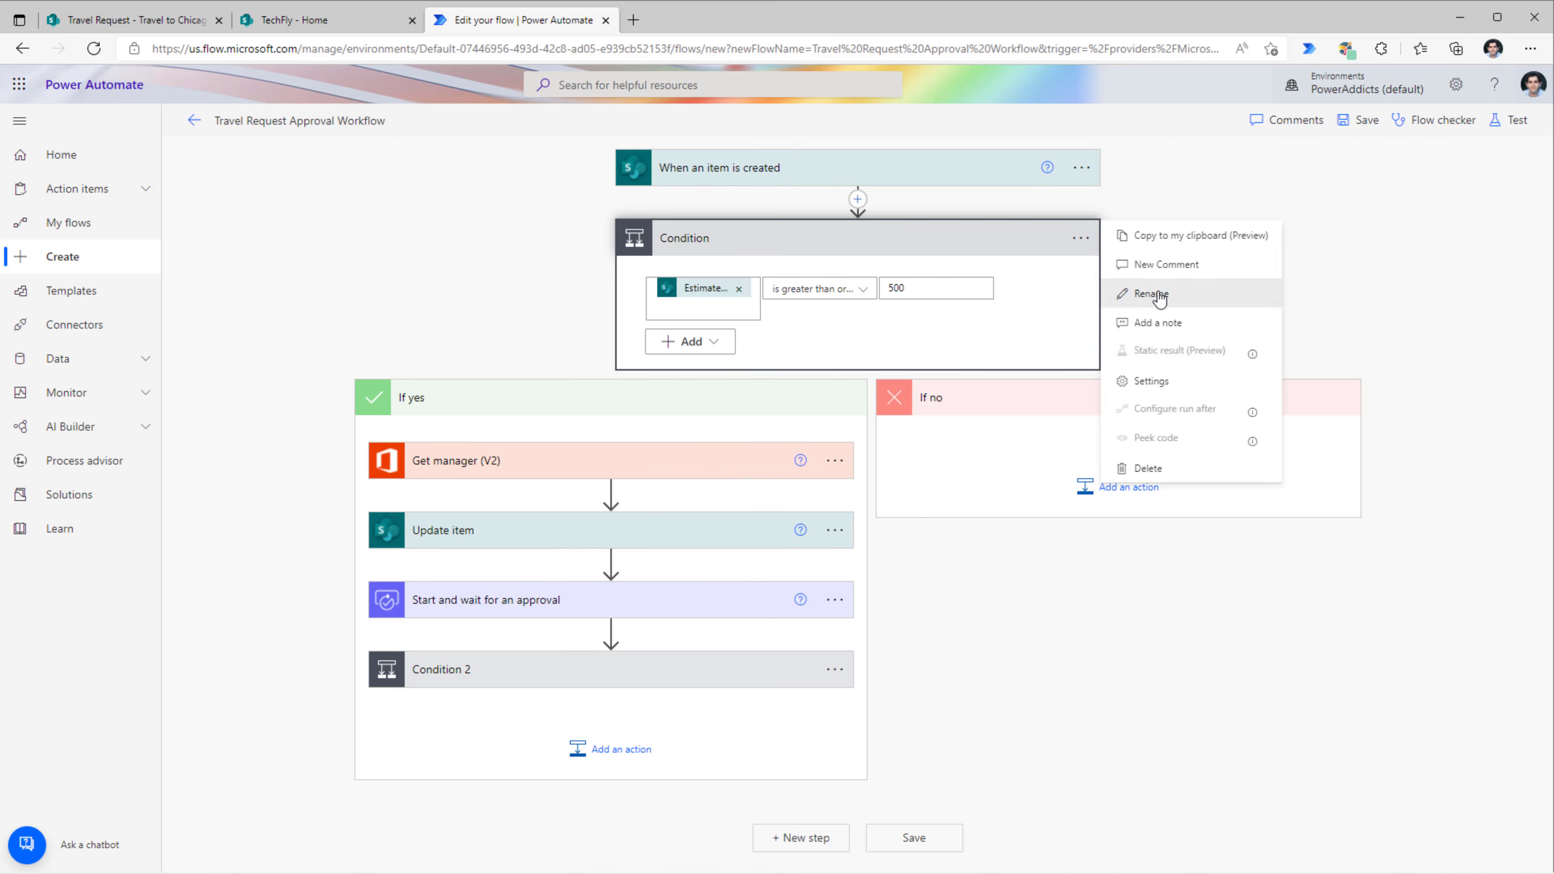
# Rename the airfare condition to "Manager Approval Condition"
pyautogui.click(1157, 292)
pyautogui.press('Home')
pyautogui.write('Manager Approval')
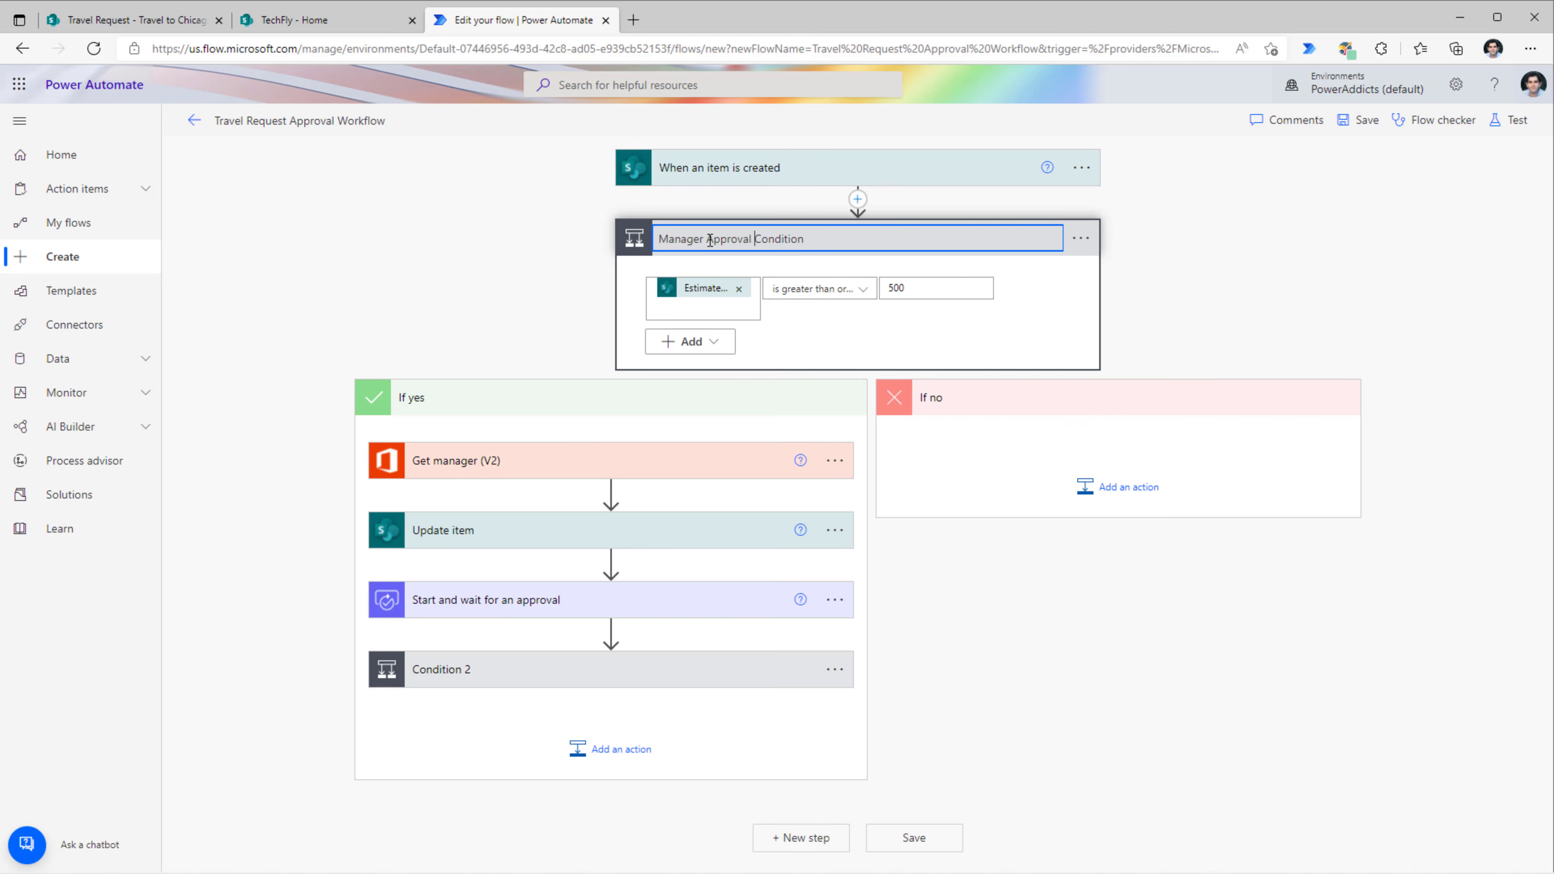
pyautogui.press('Return')
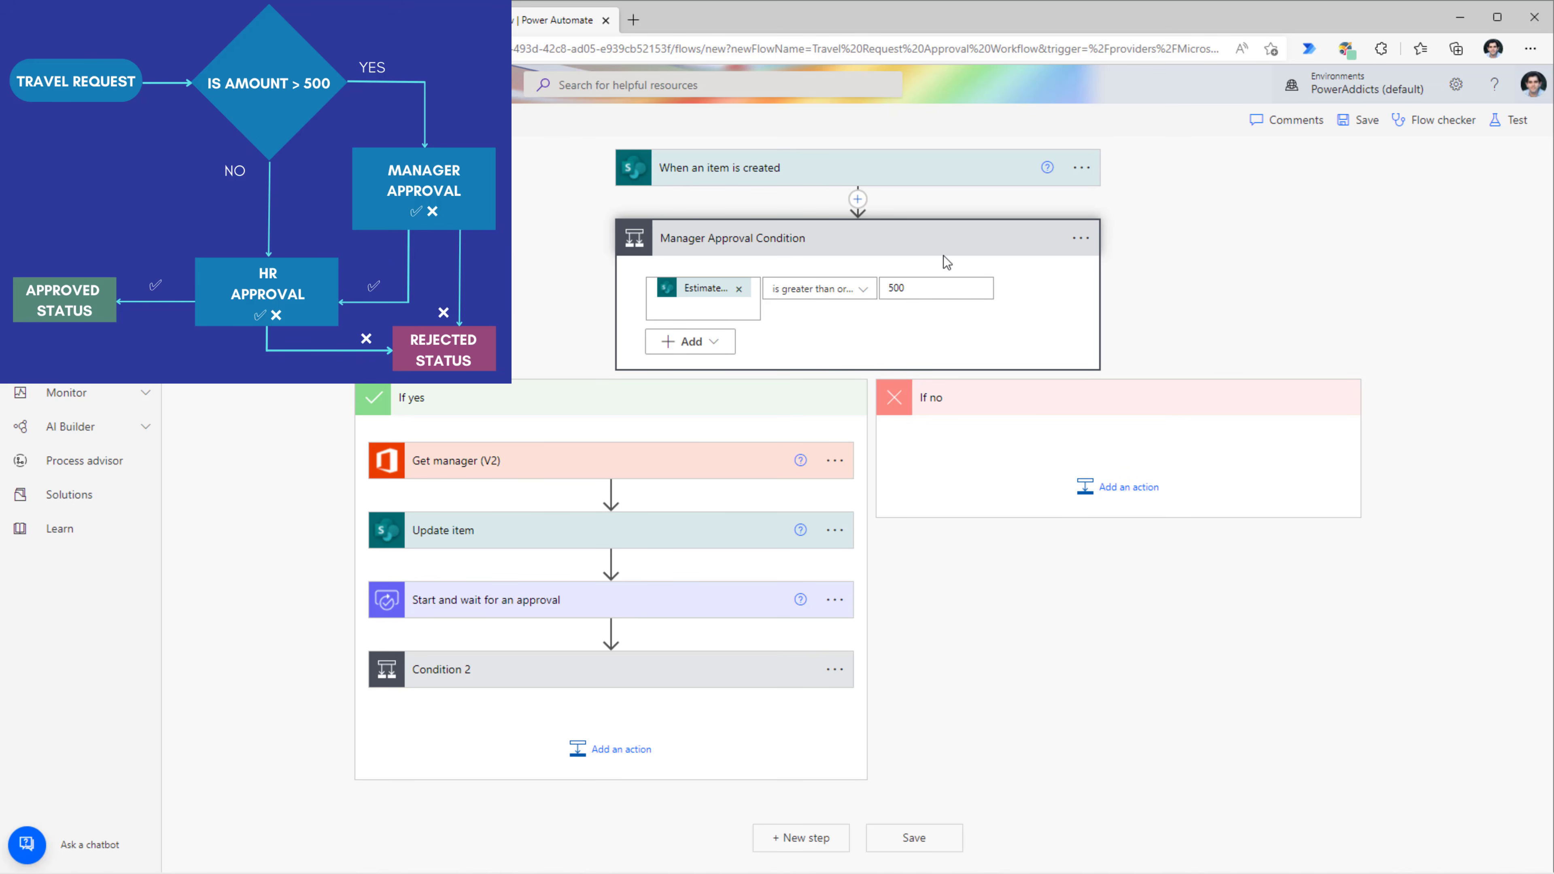
# Insert an Initialize variable action between the When an item is created trigger and the Manager Approval Condition
pyautogui.click(529, 668)
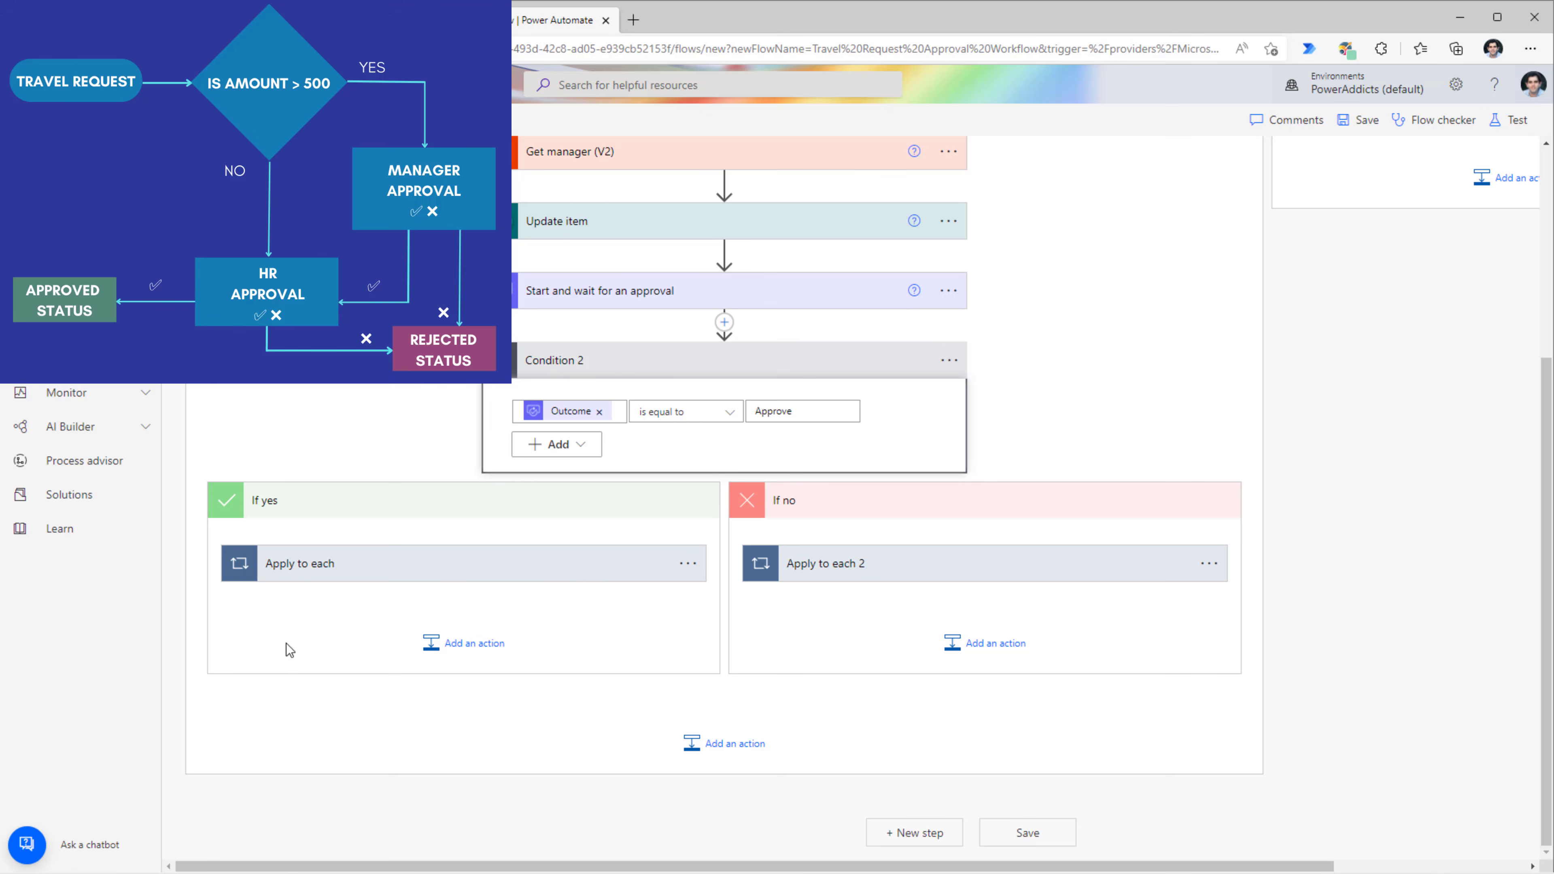
pyautogui.scroll(5, 320, 640)
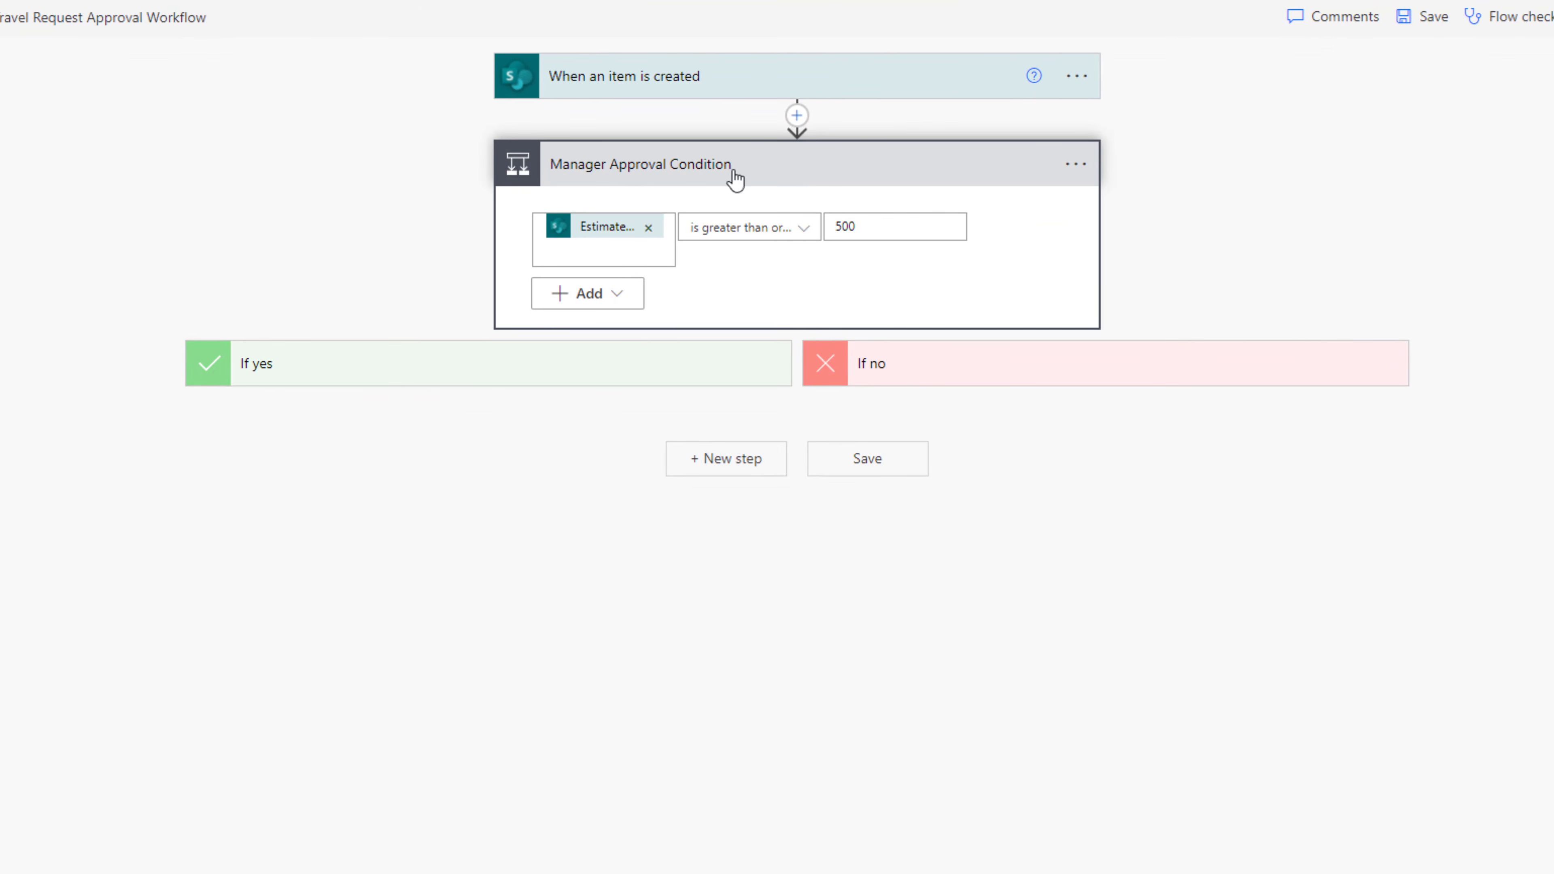
pyautogui.click(796, 115)
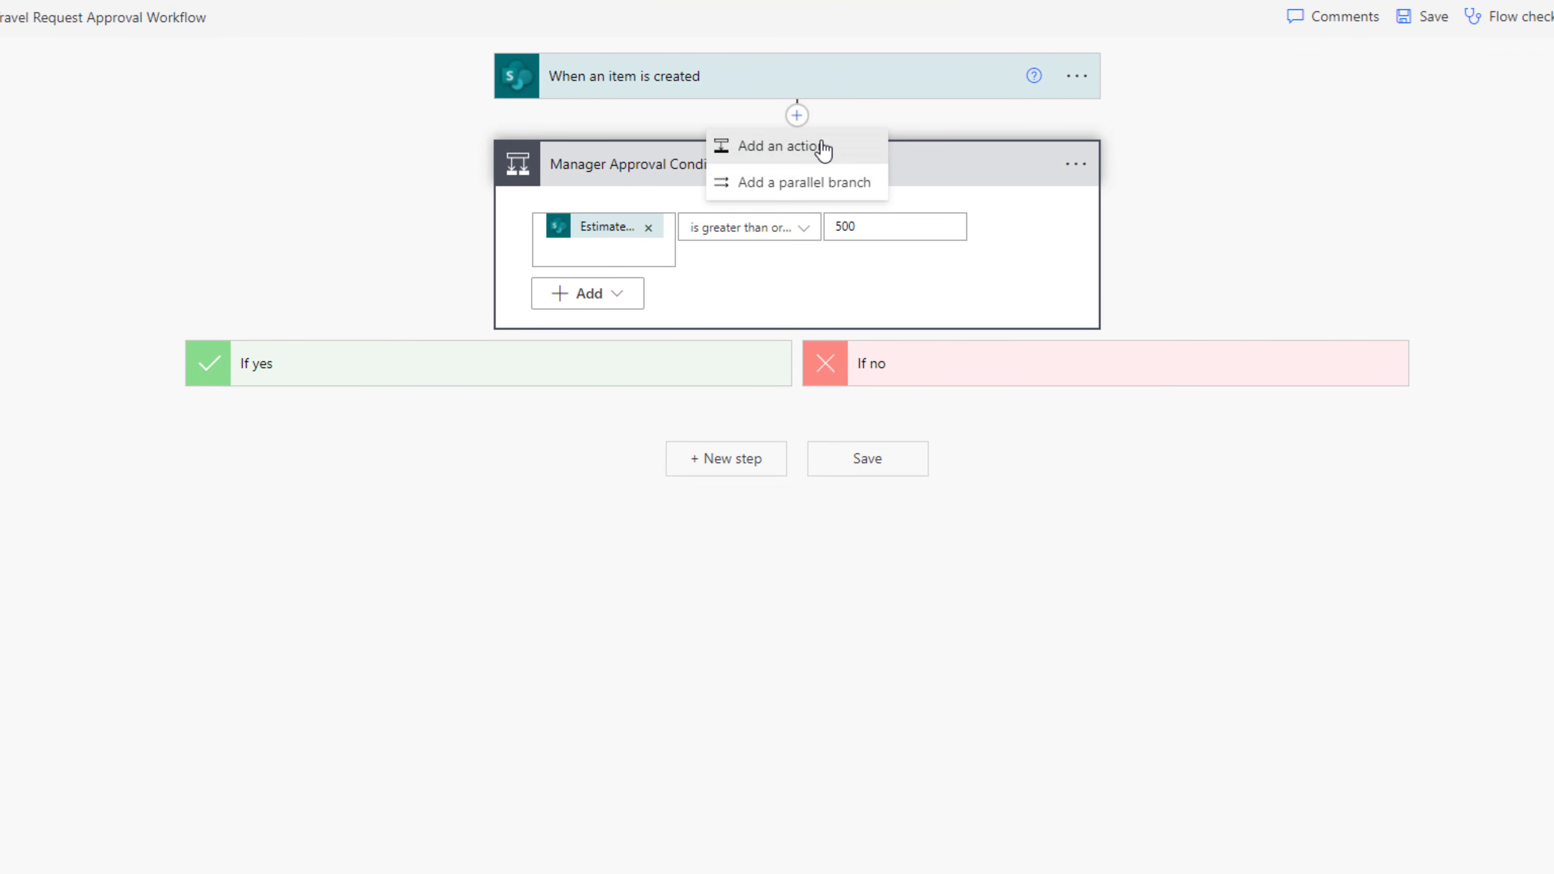
pyautogui.click(820, 147)
pyautogui.write('initialize')
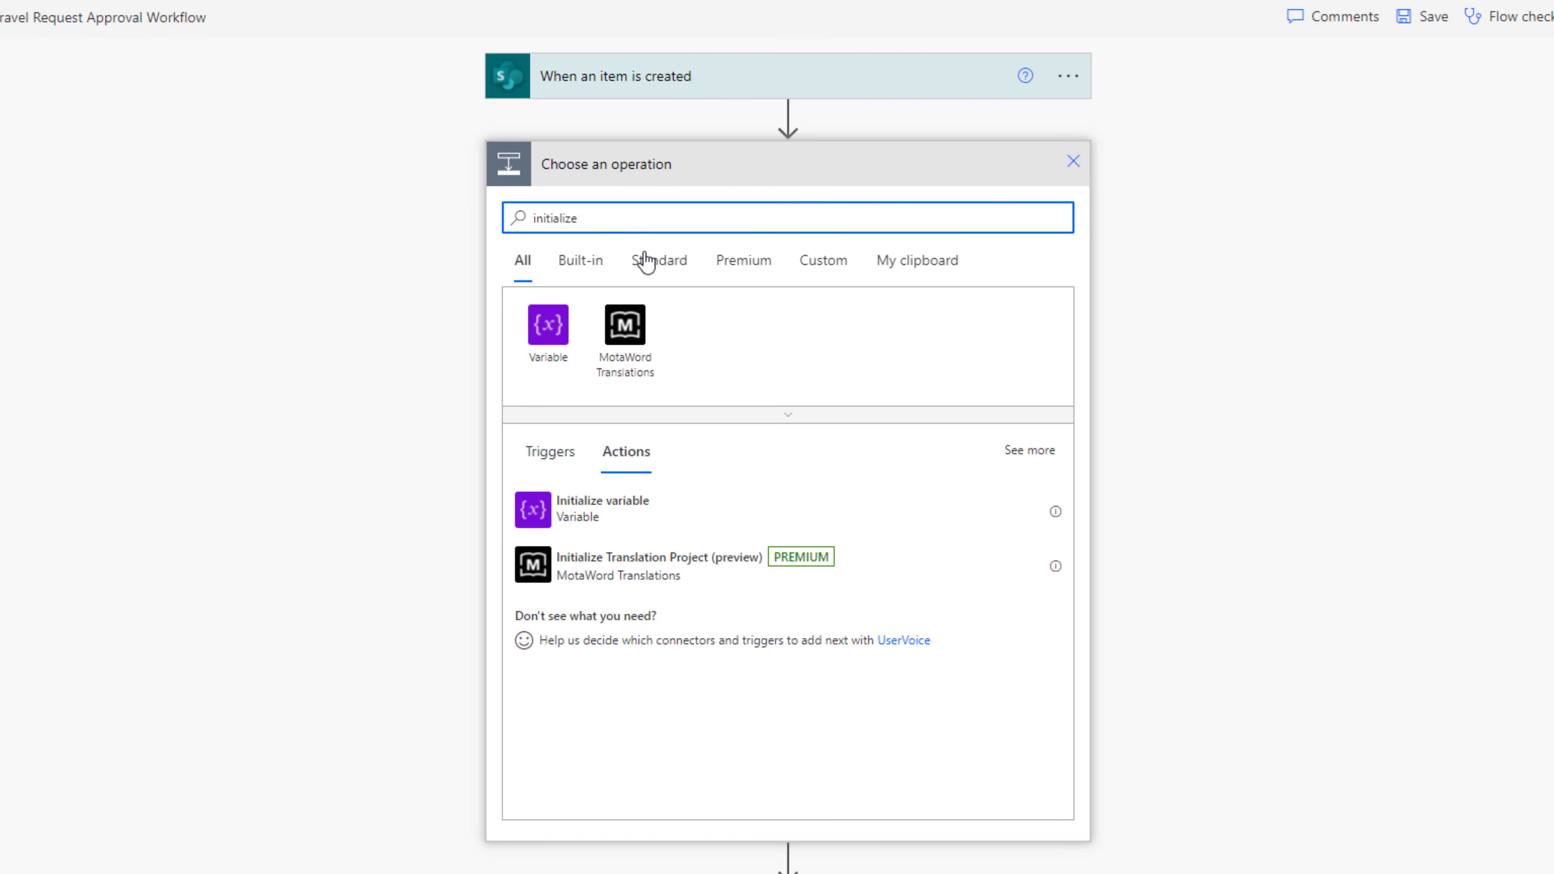
pyautogui.click(631, 525)
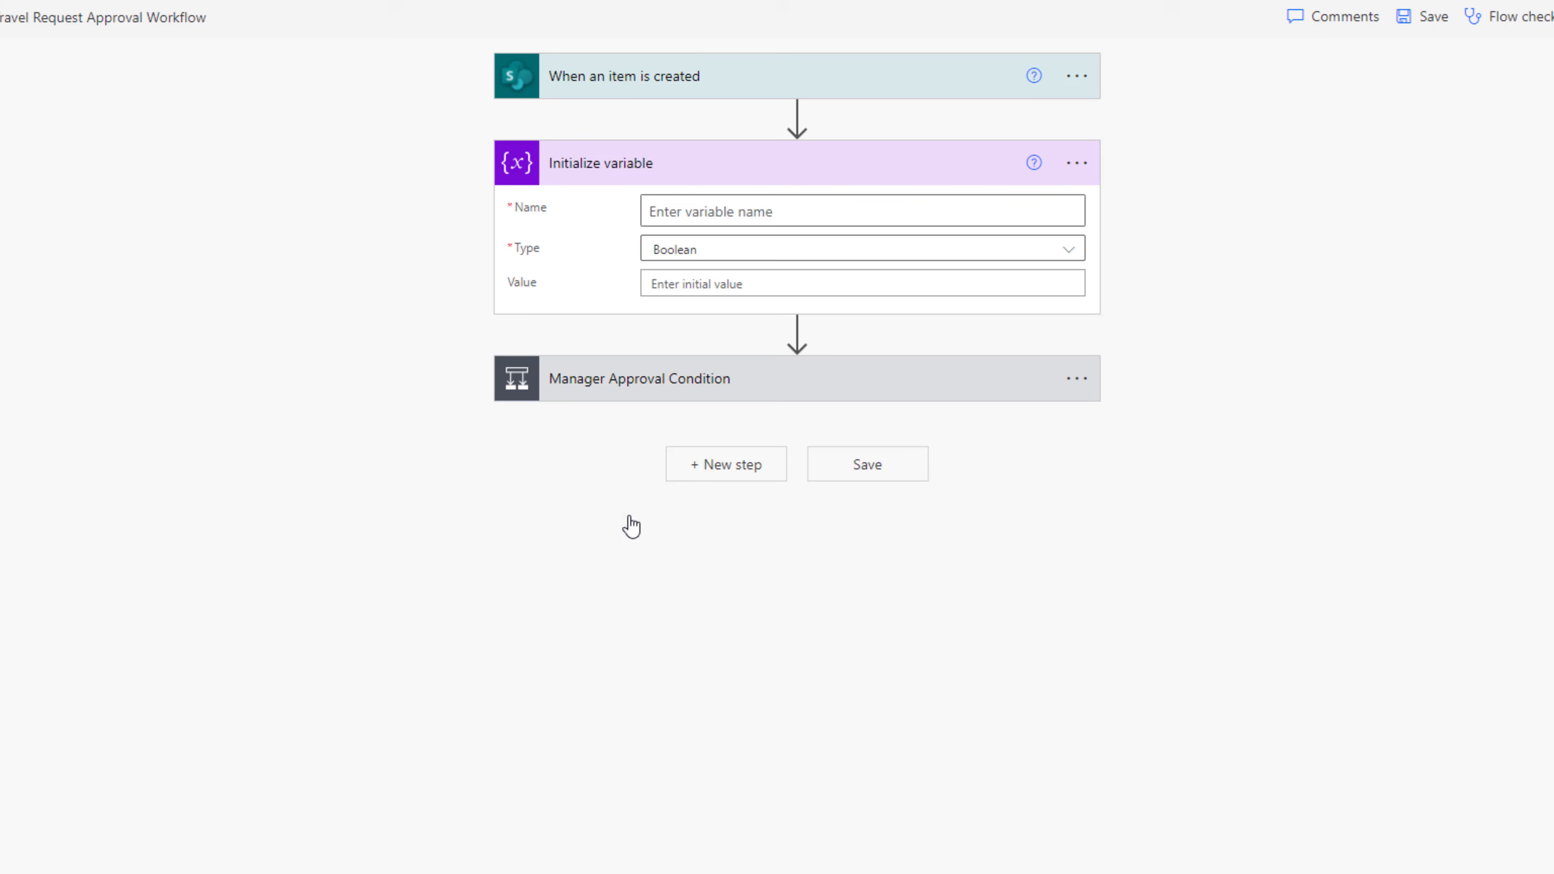
# Rename the Initialize variable action to "HR Approval" and name its variable varHRApproval
pyautogui.click(1069, 166)
pyautogui.click(1162, 233)
pyautogui.write('HR Approval')
pyautogui.press('Tab')
pyautogui.write('var')
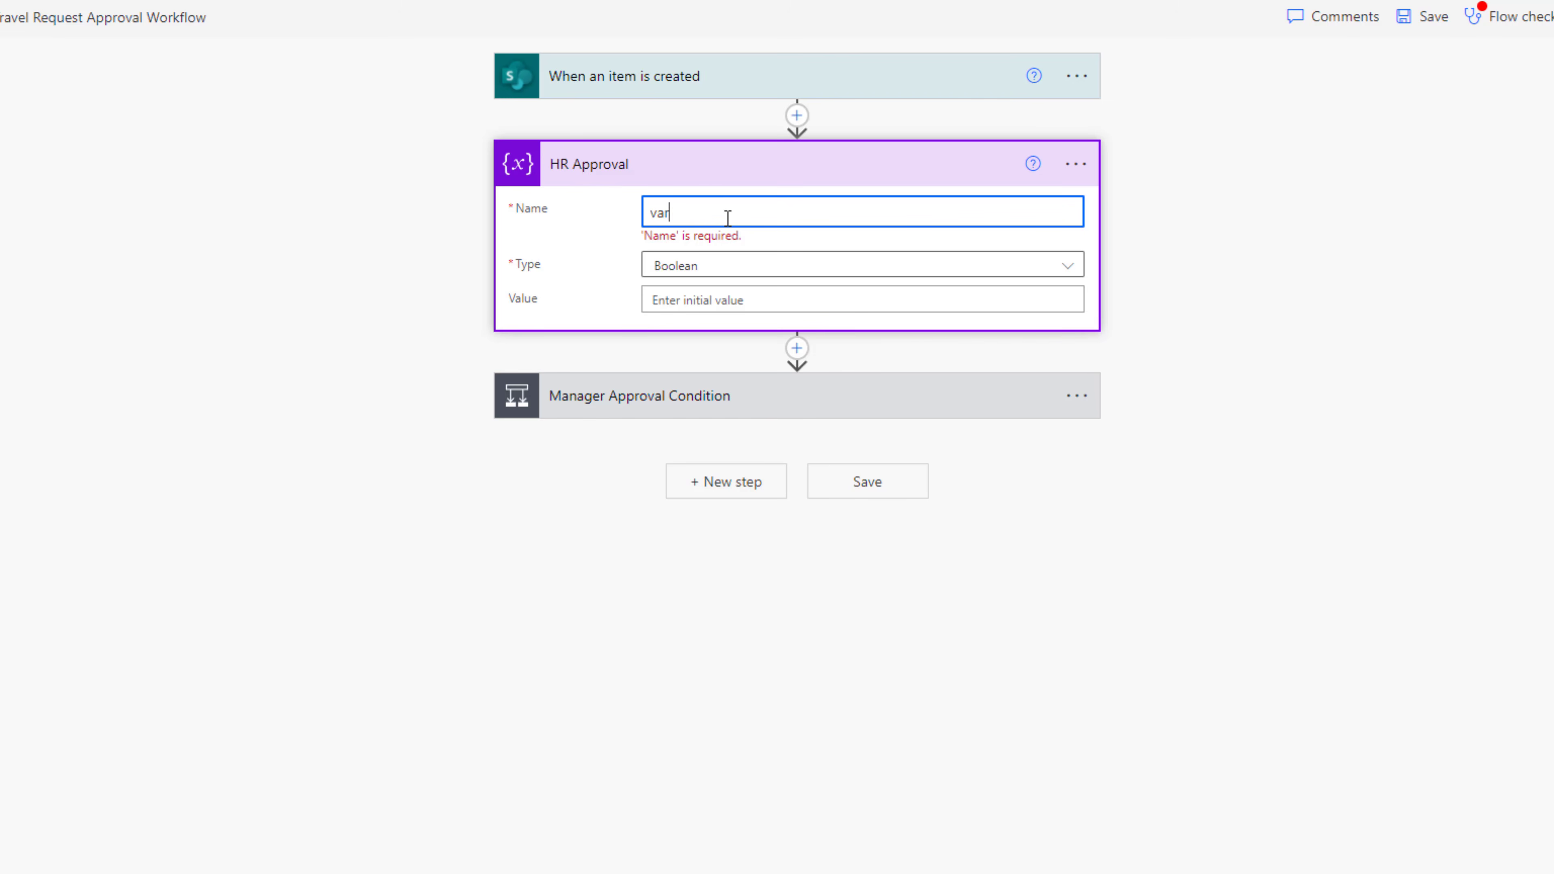
pyautogui.write('HRApproval')
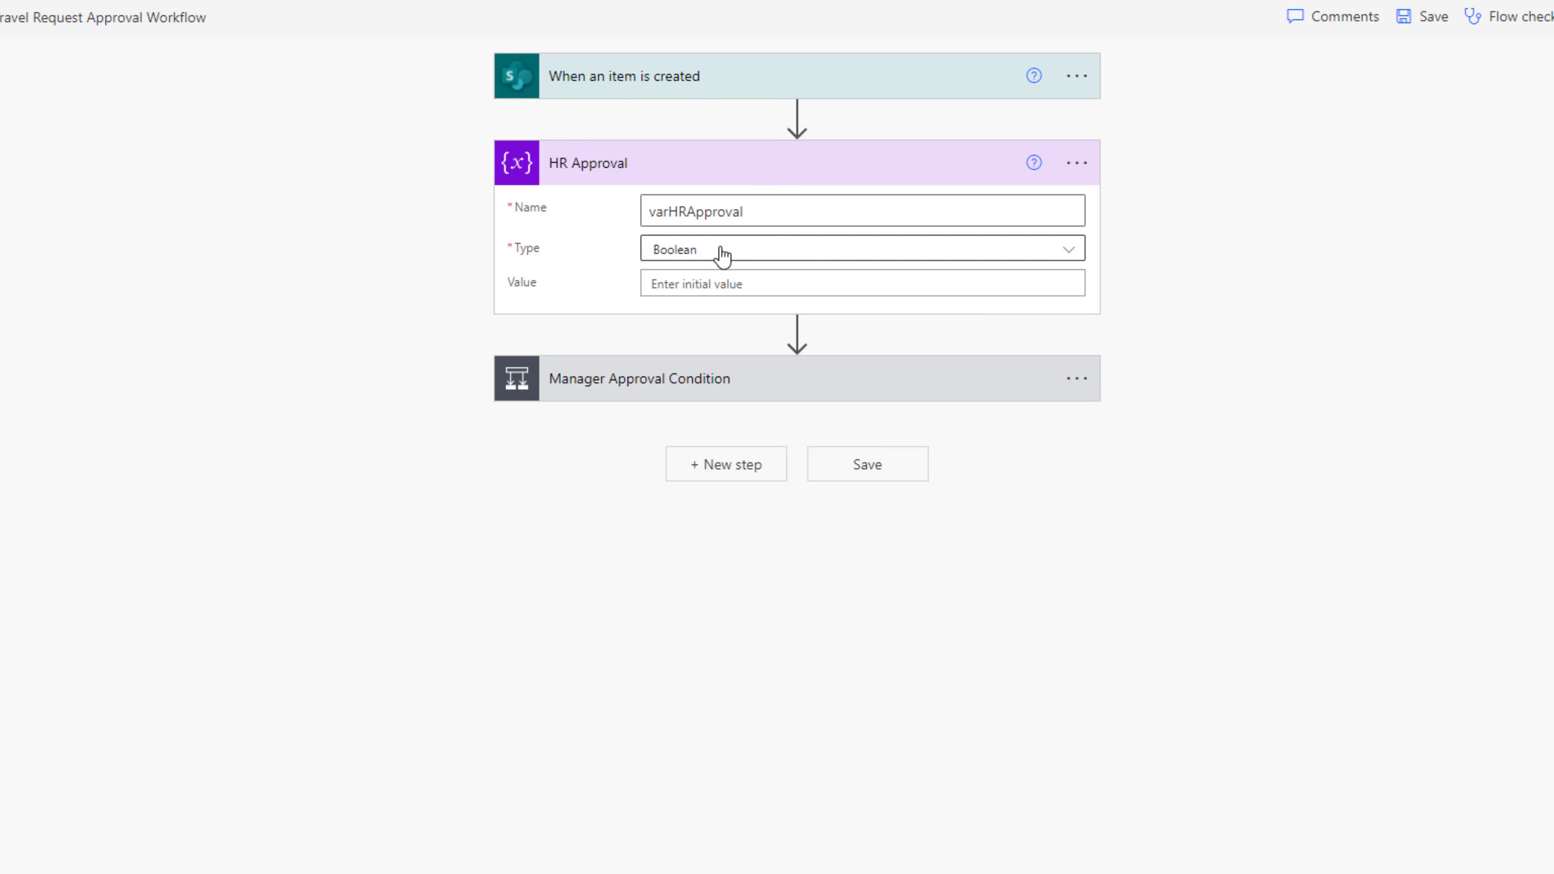
# Set the initial value of varHRApproval to the expression true
pyautogui.click(696, 284)
pyautogui.click(1277, 343)
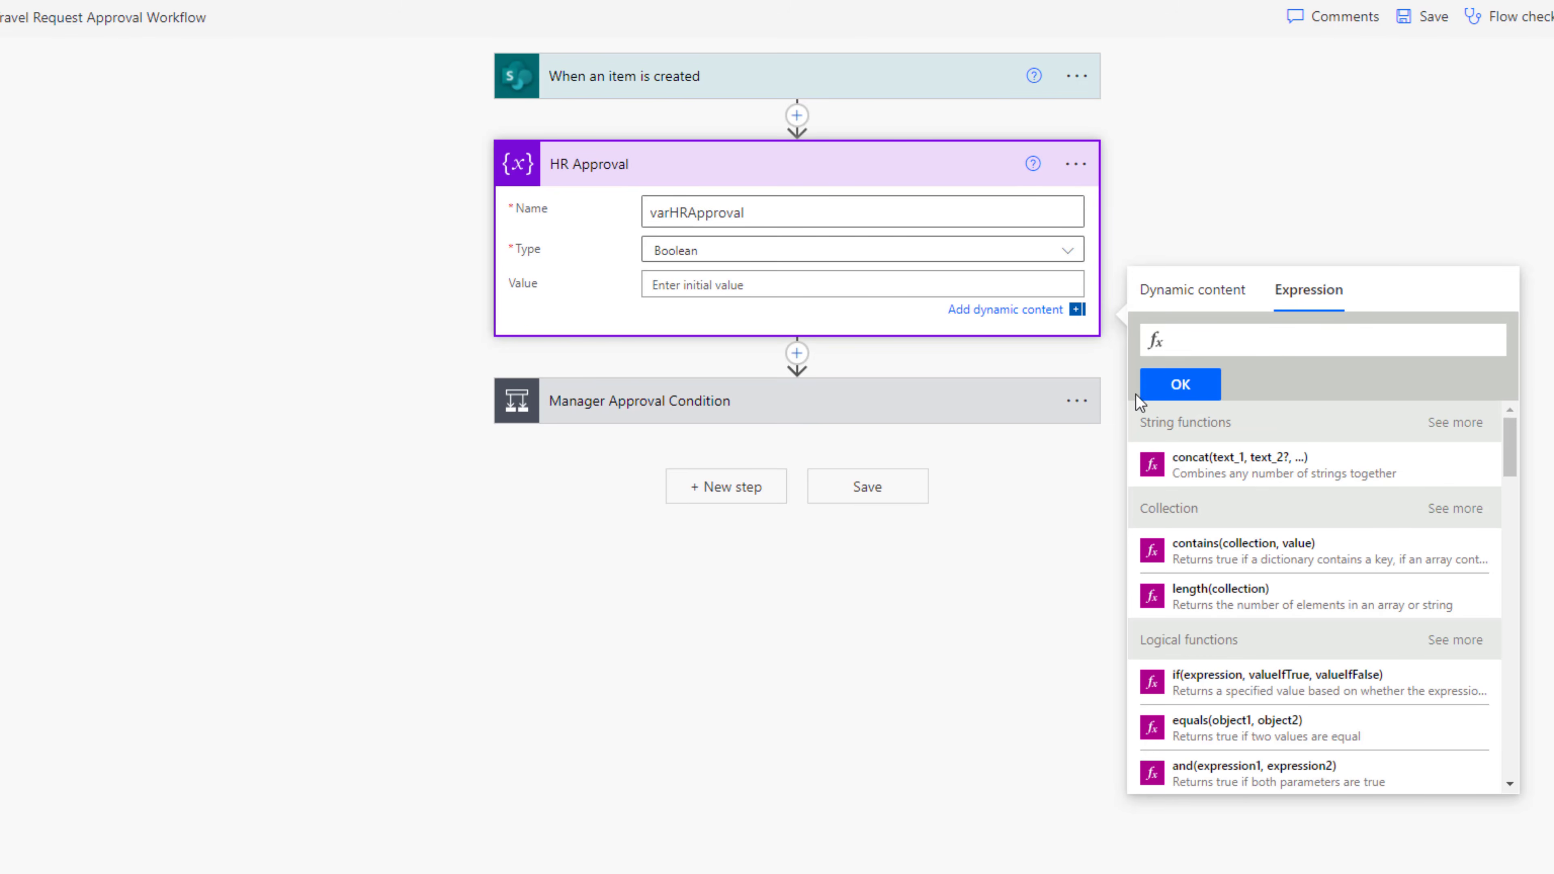
pyautogui.write('true')
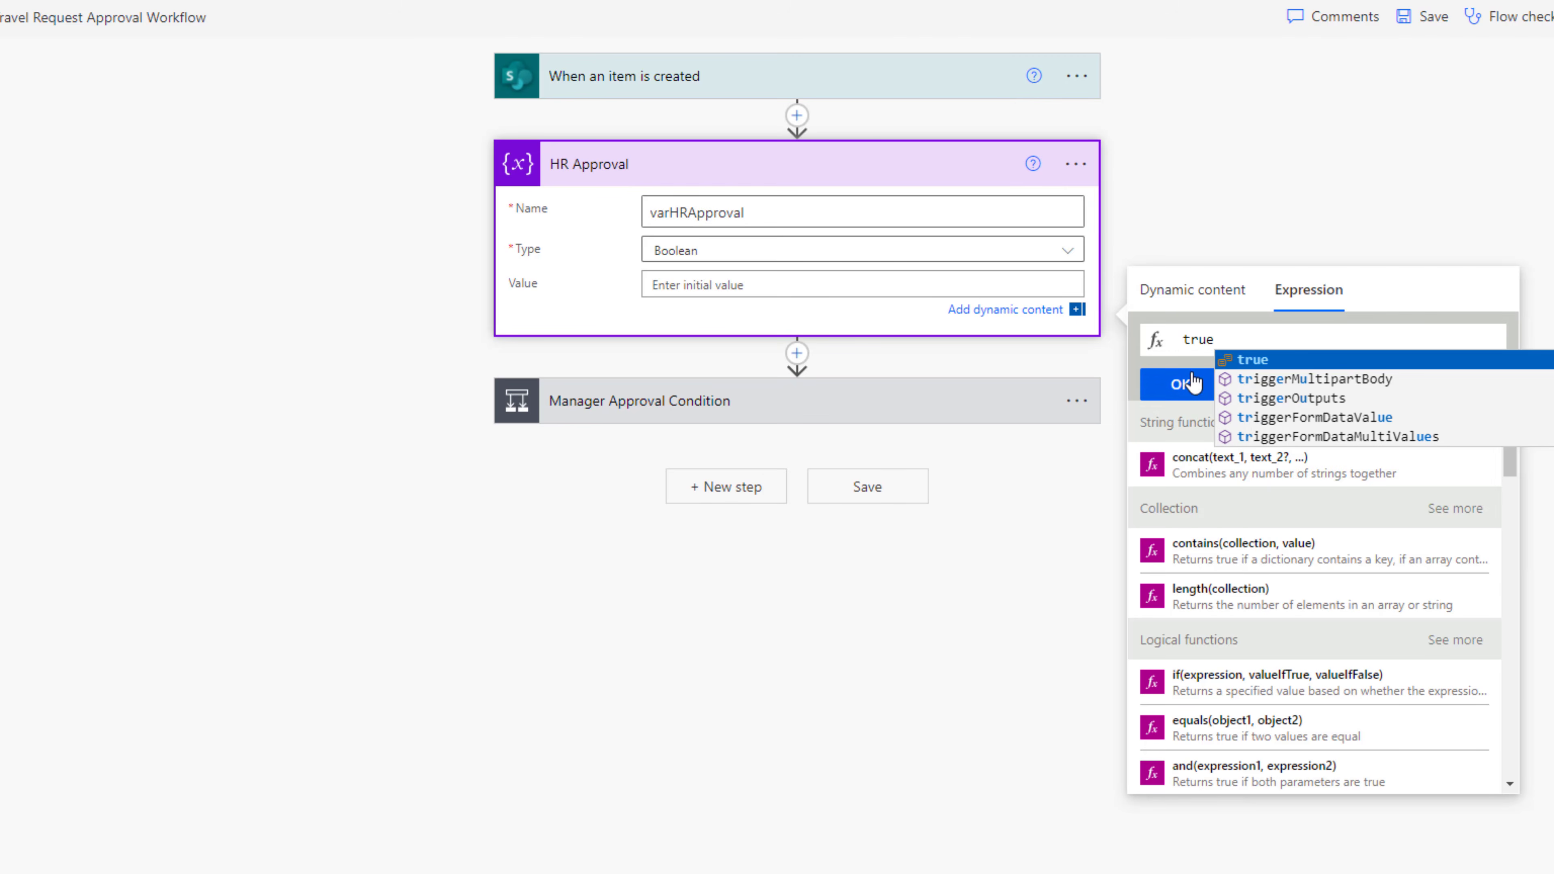
pyautogui.click(1248, 359)
pyautogui.click(1183, 384)
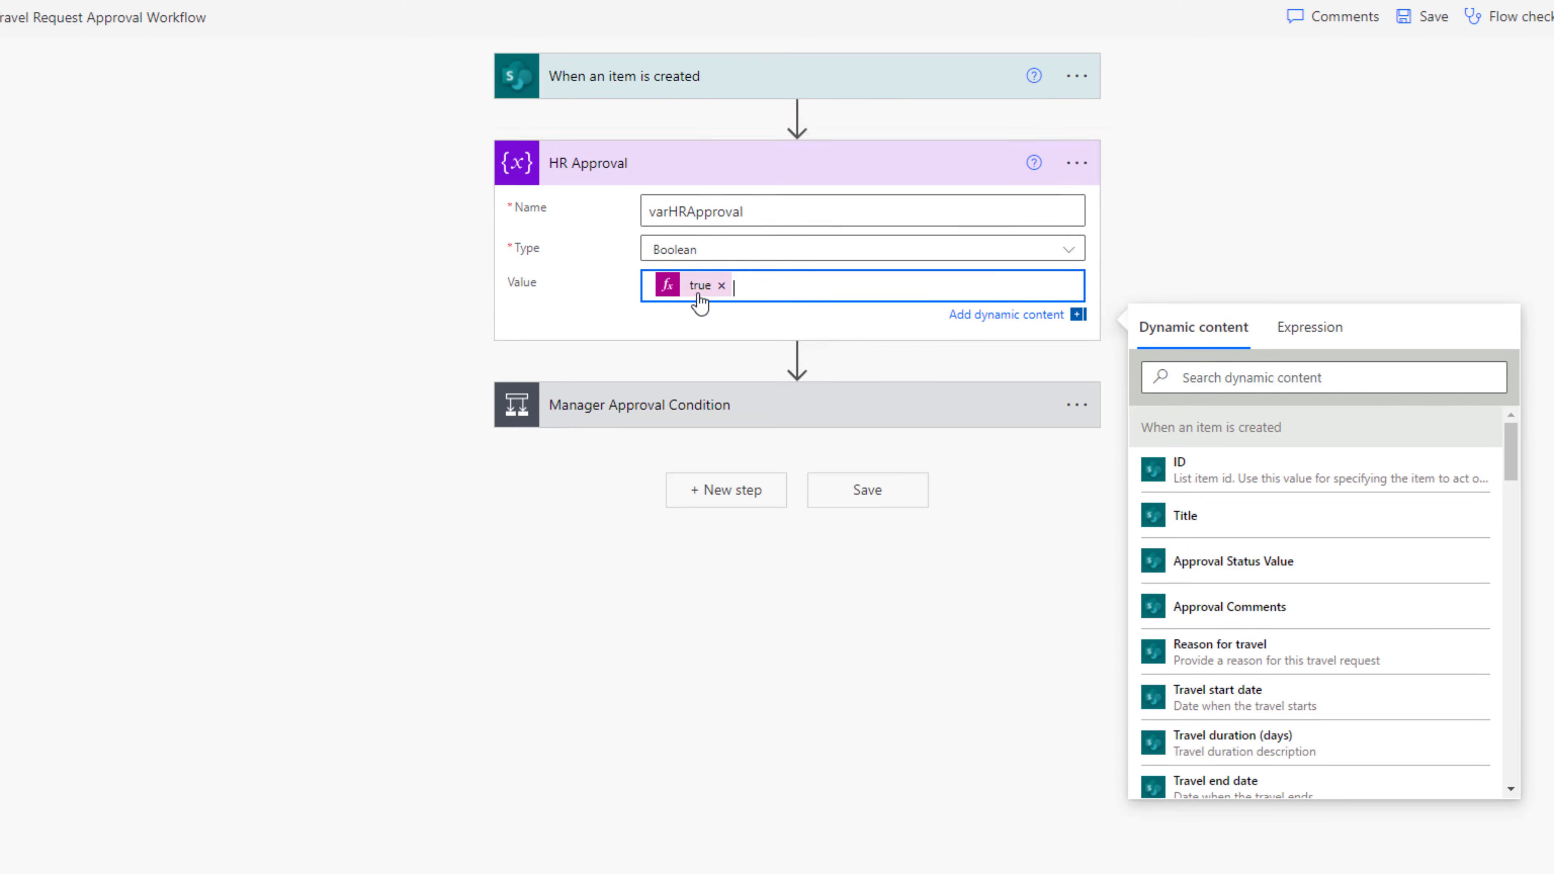
# Add a Set variable action below the Rejected update inside the Apply to each loop of Condition 2's If no branch
pyautogui.click(710, 405)
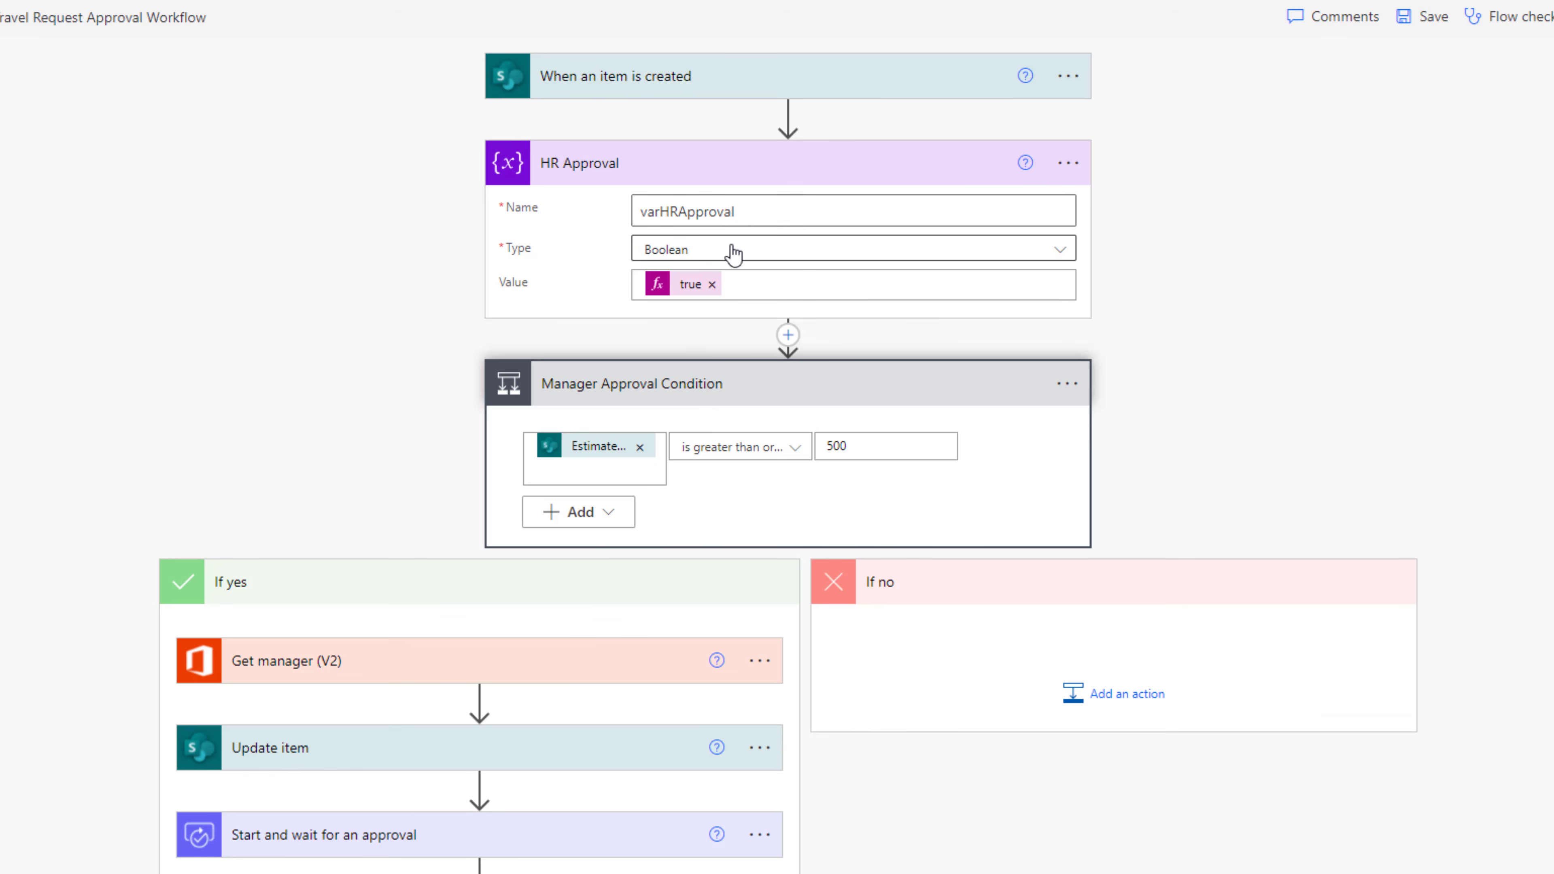
pyautogui.scroll(-10, 710, 524)
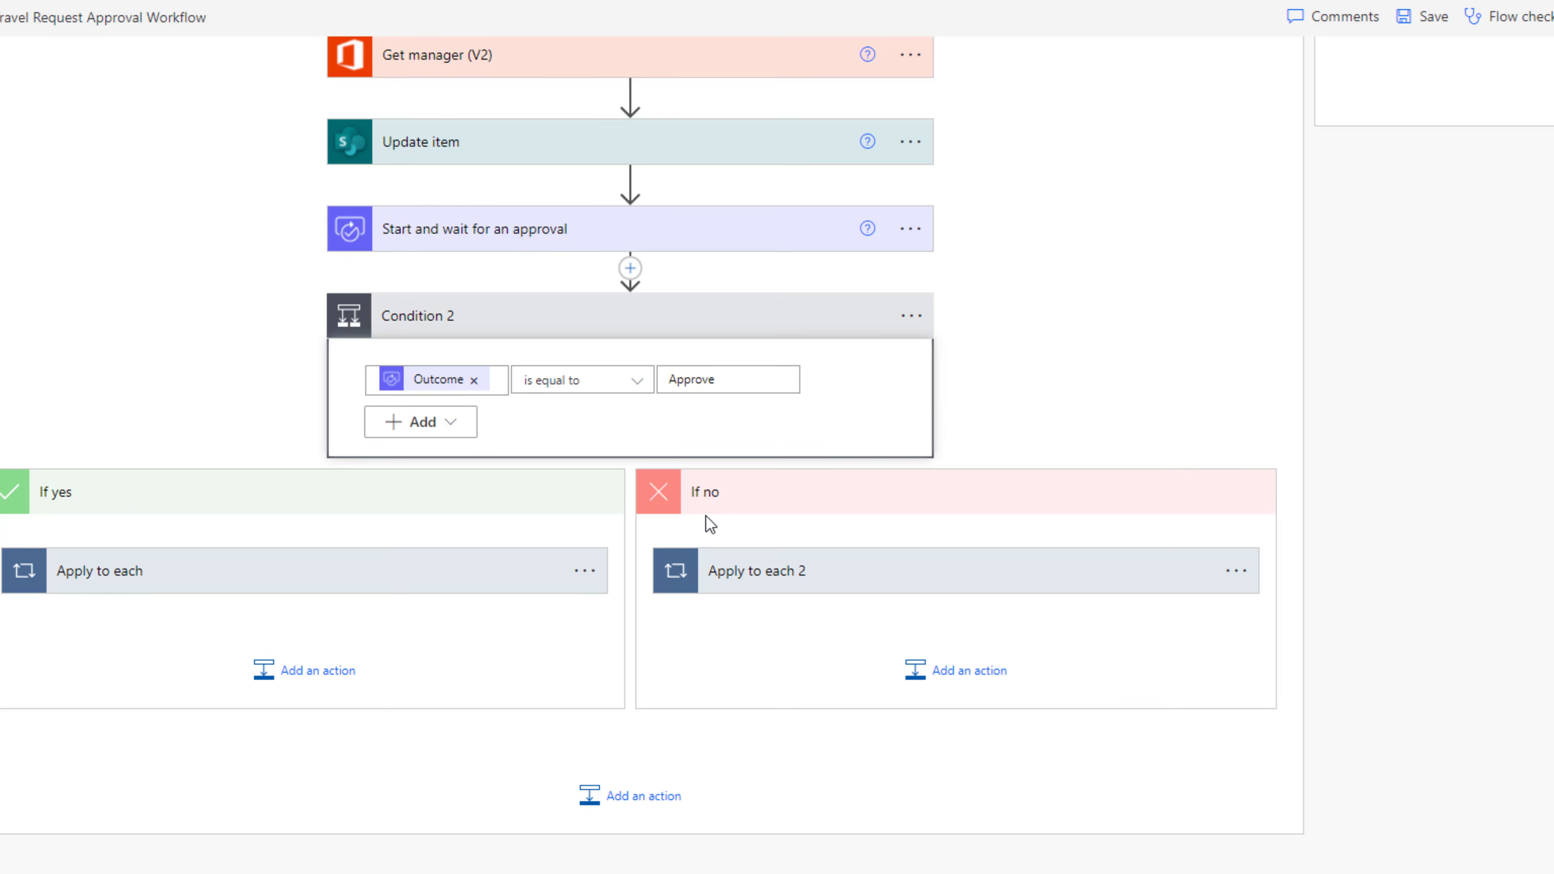
pyautogui.moveTo(424, 395)
pyautogui.click(777, 583)
pyautogui.scroll(-4, 979, 563)
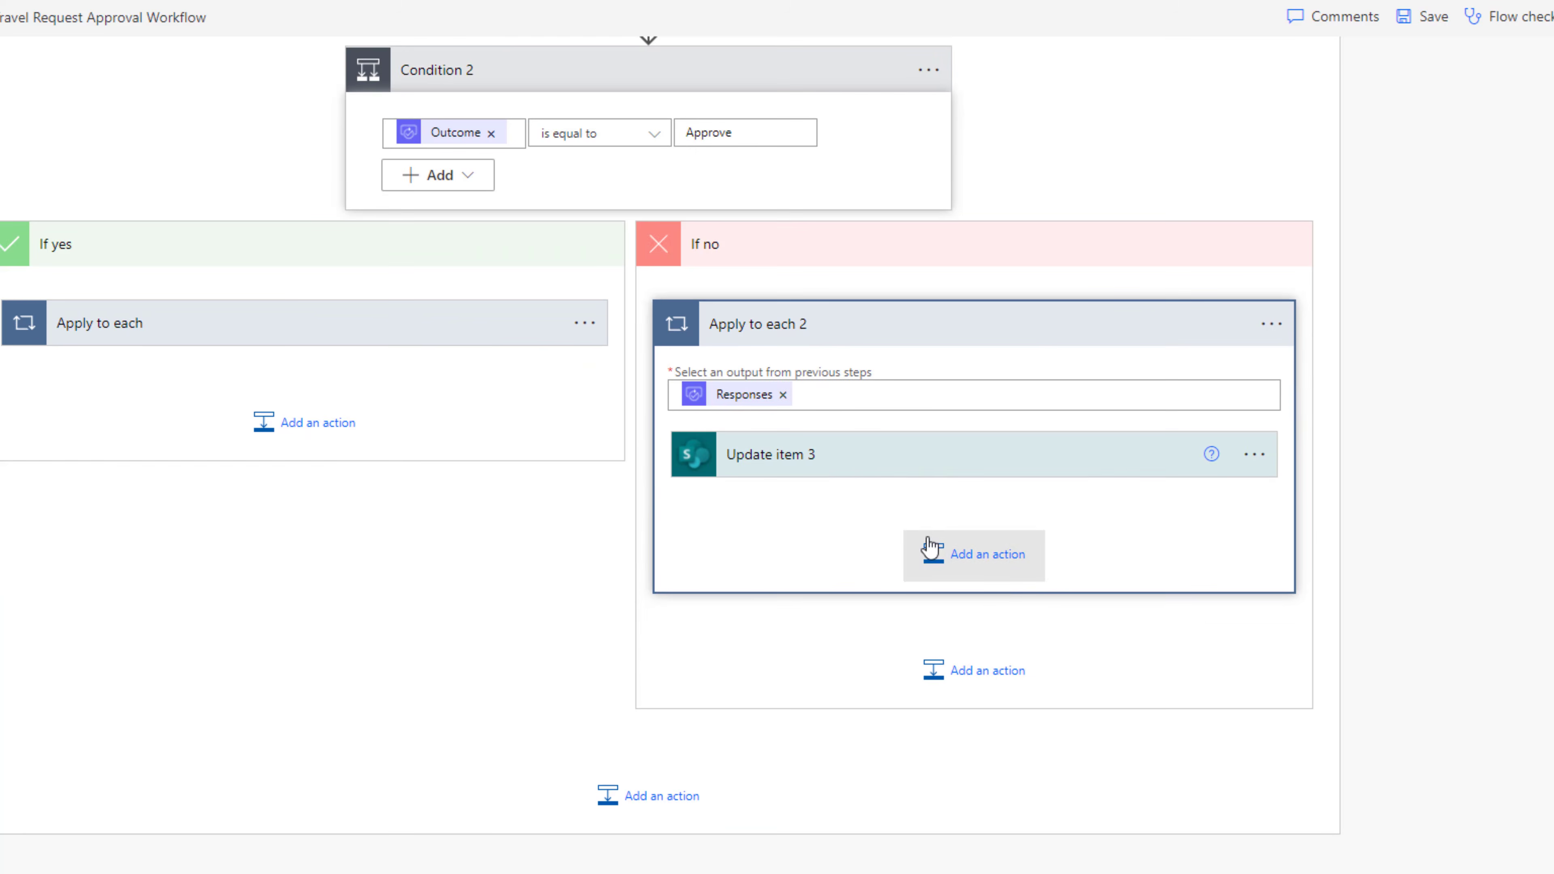
pyautogui.click(836, 465)
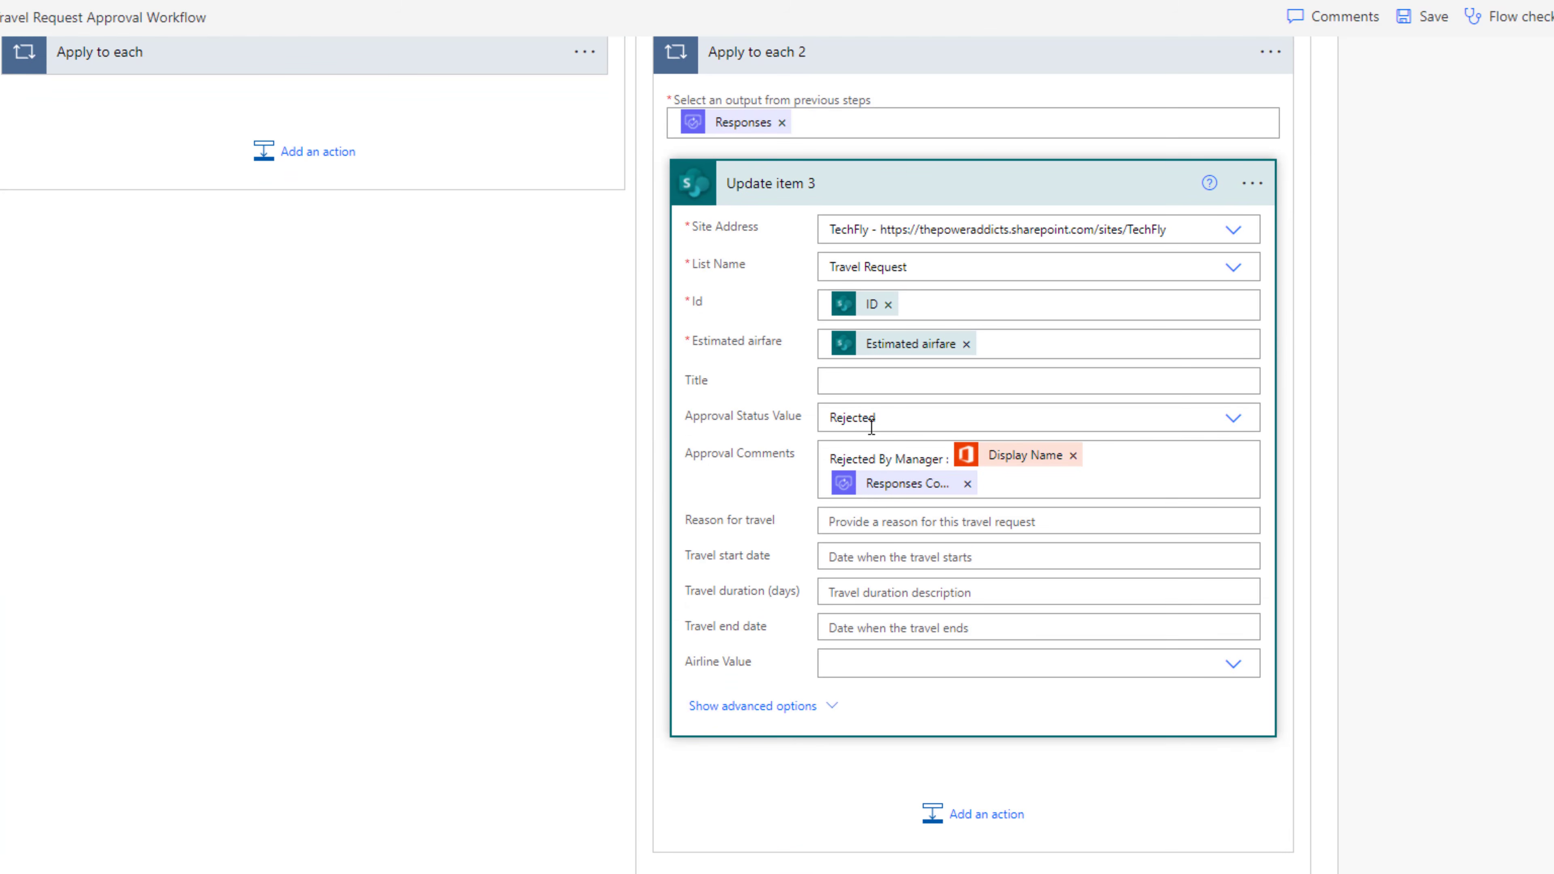
pyautogui.scroll(-4, 973, 691)
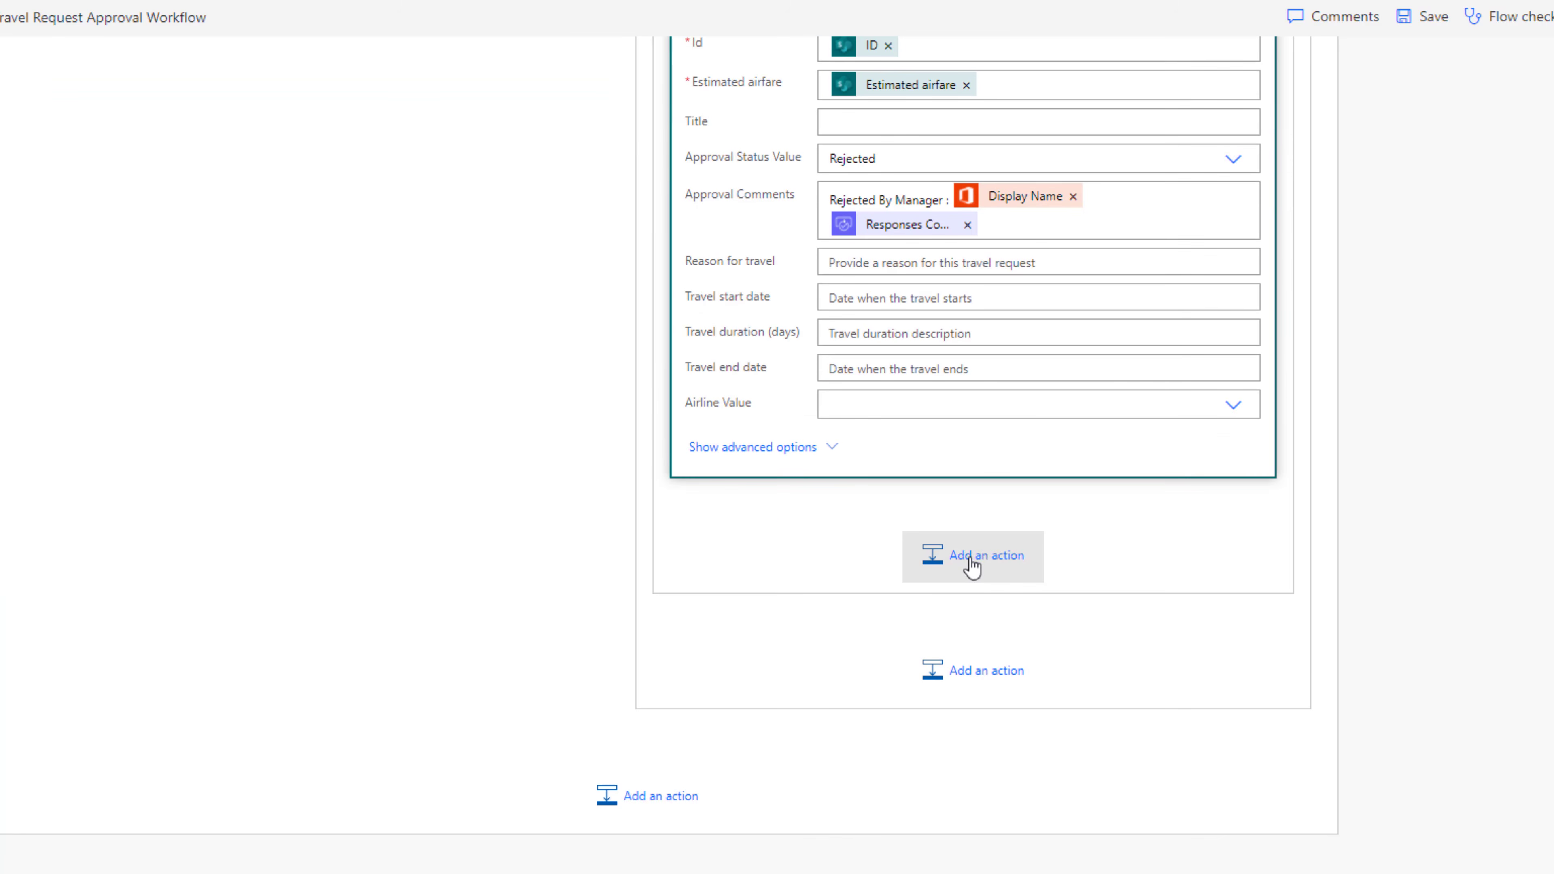
pyautogui.click(972, 557)
pyautogui.write('set')
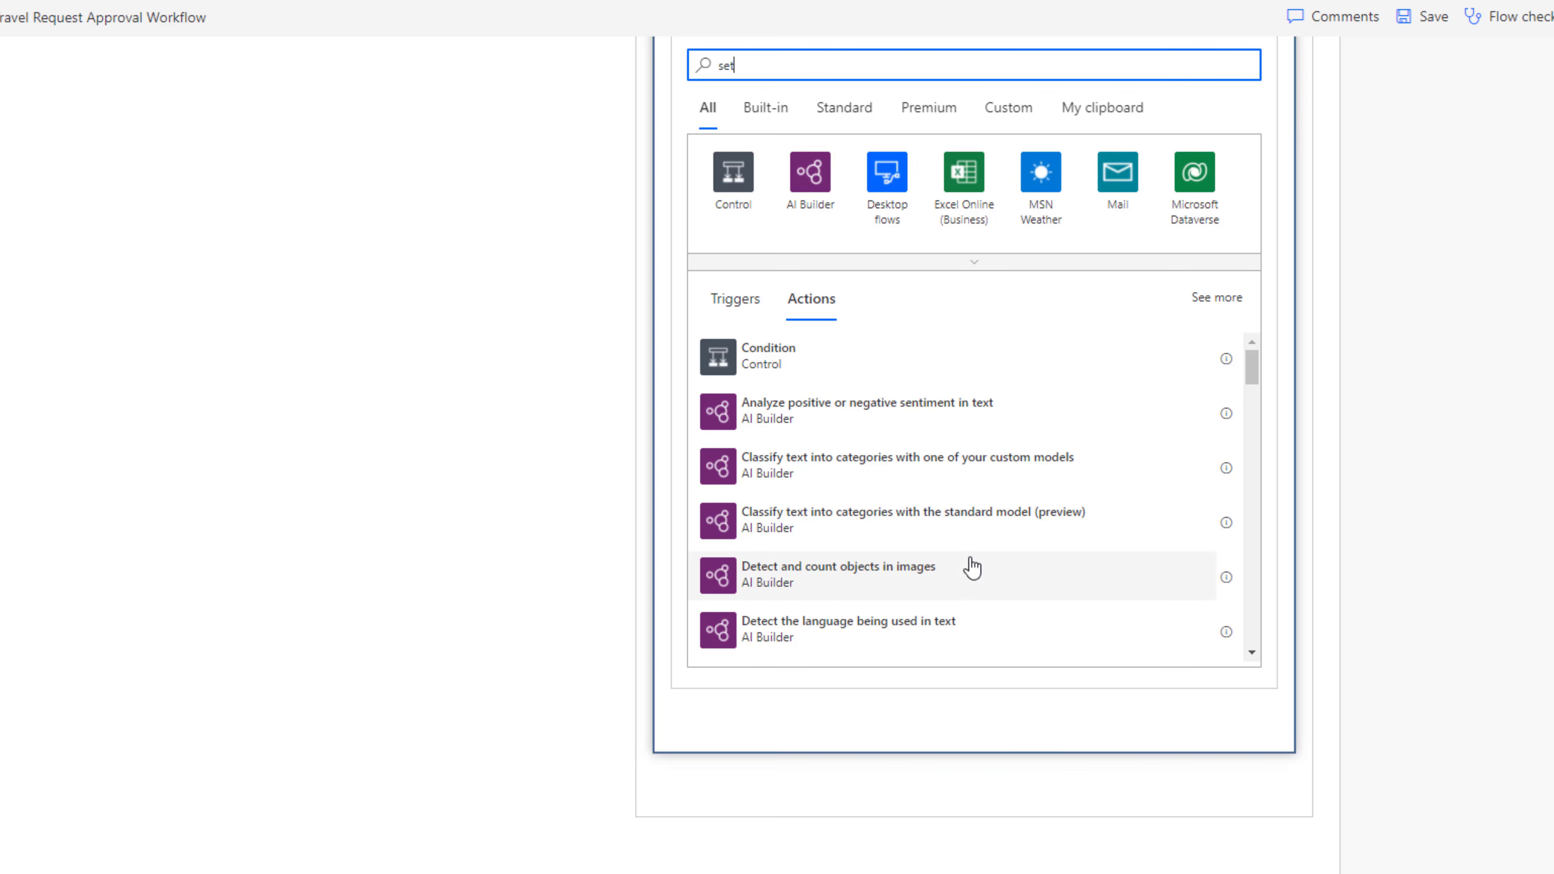
pyautogui.write(' variable')
pyautogui.click(808, 370)
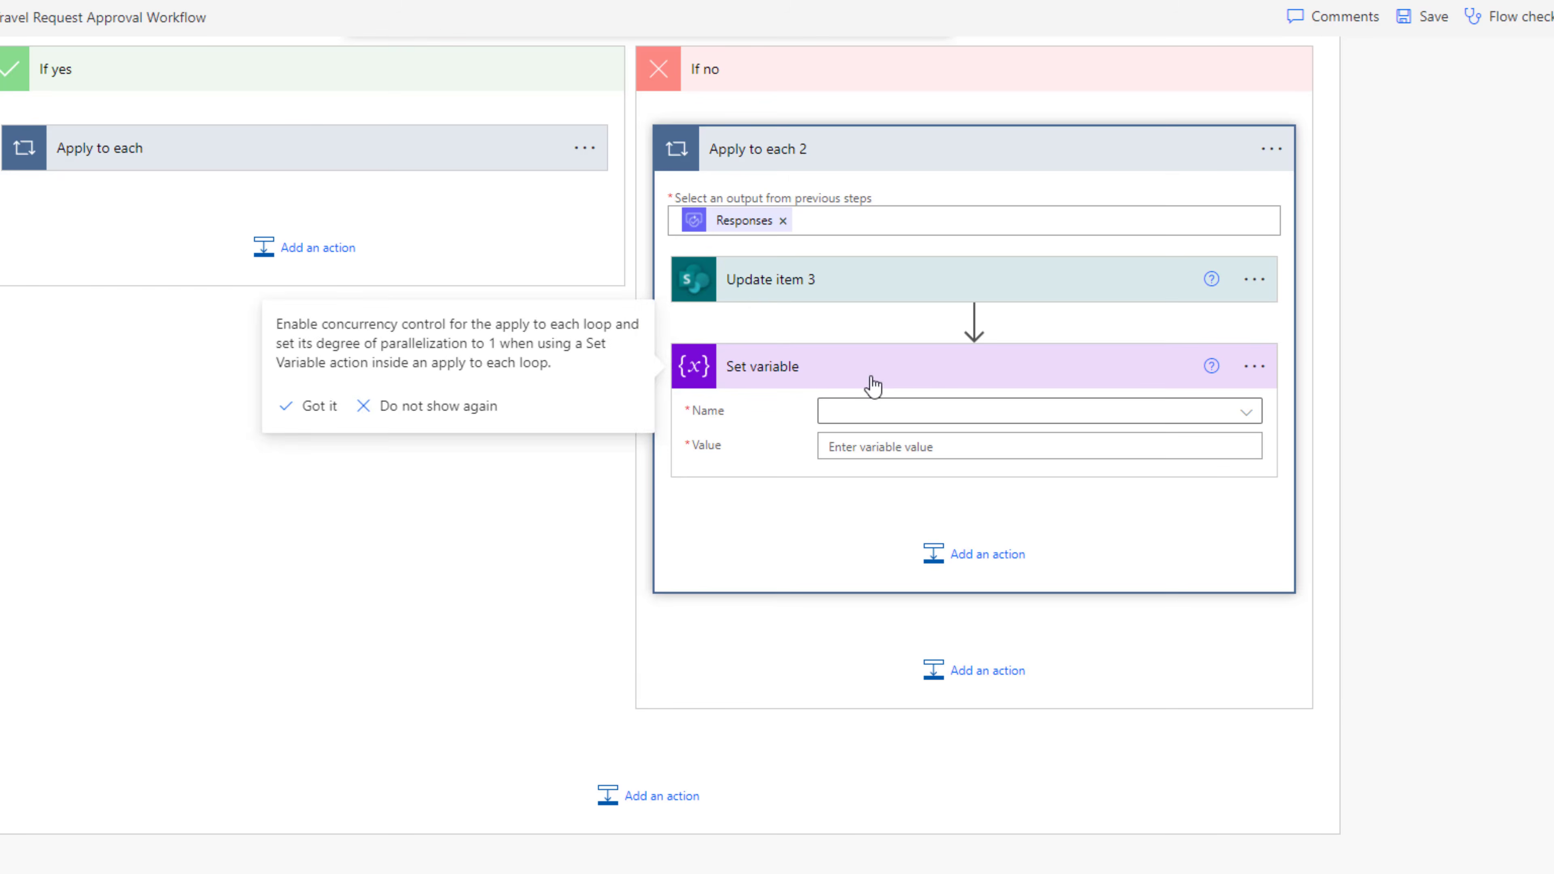
# Set varHRApproval to the expression false in the Set variable action of the Apply to each 2 loop
pyautogui.click(925, 411)
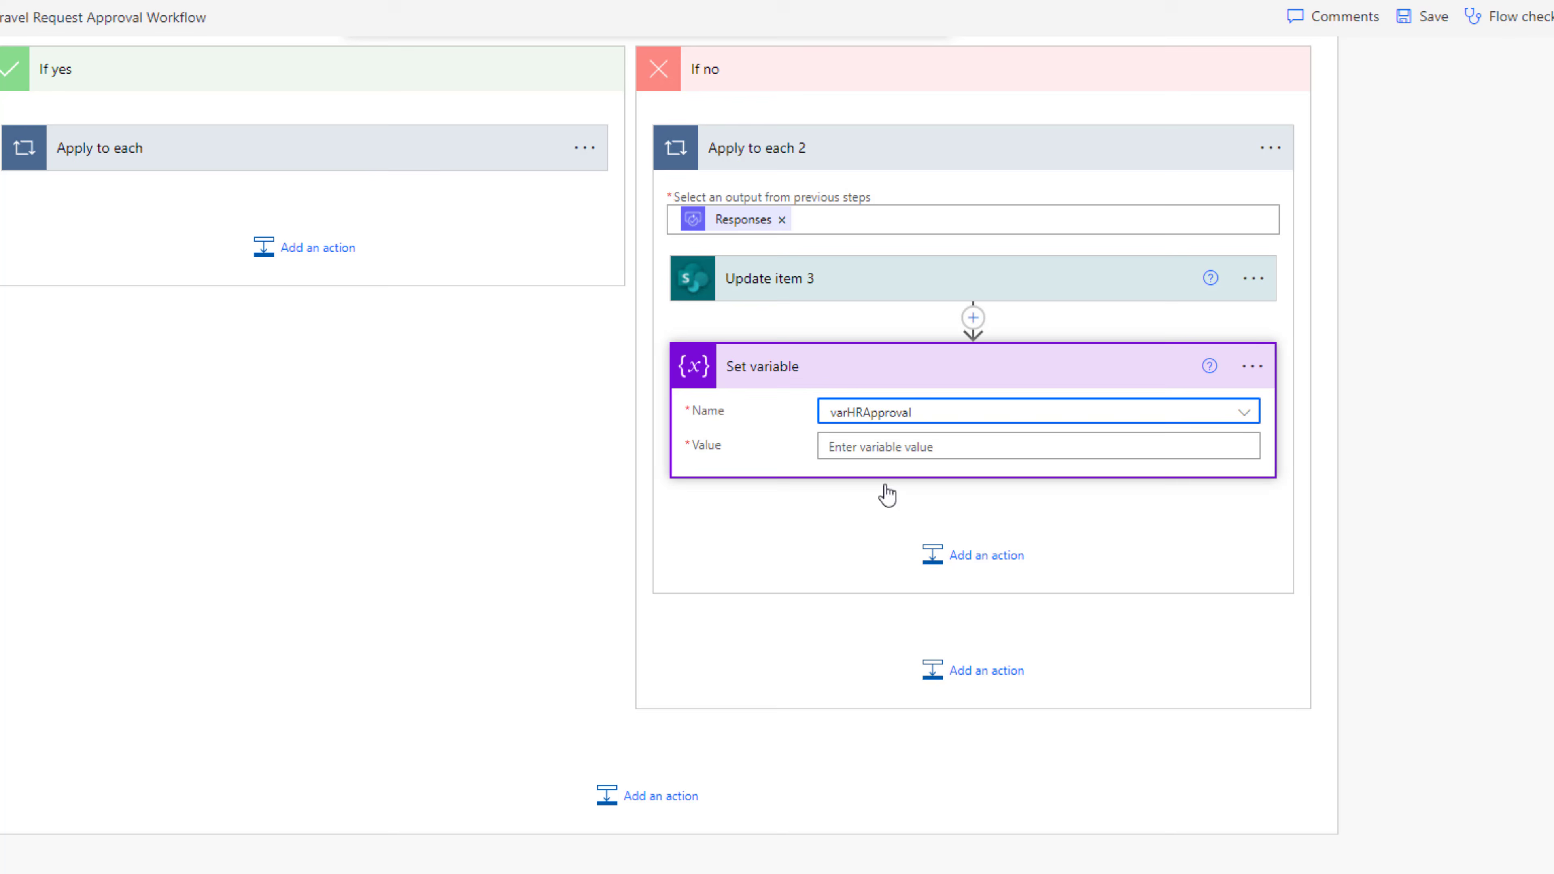
pyautogui.click(867, 446)
pyautogui.click(1458, 490)
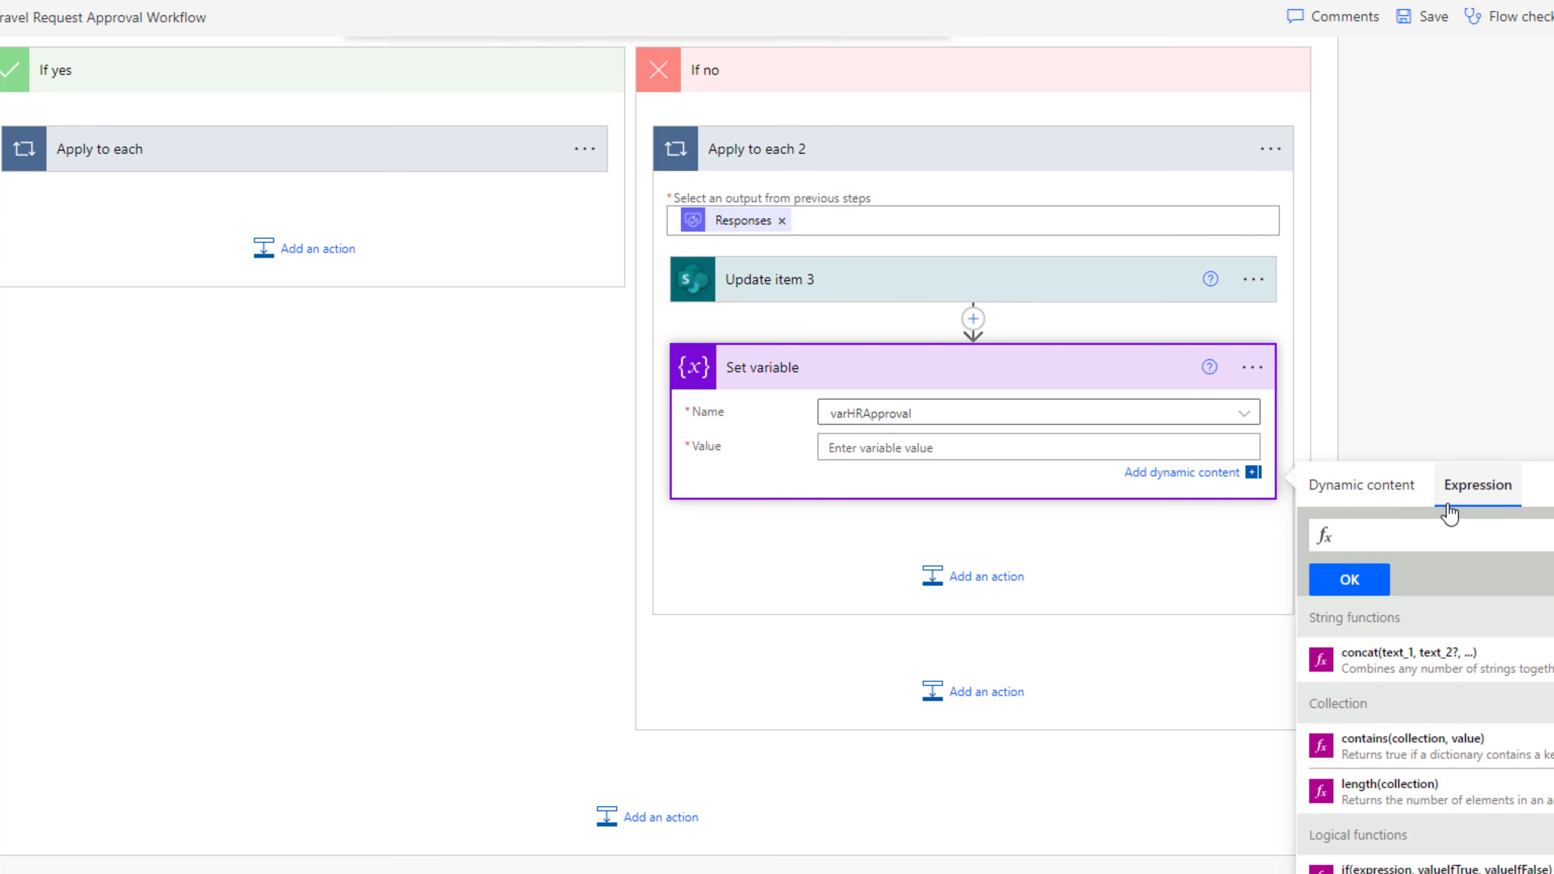
pyautogui.write('false')
pyautogui.click(1341, 559)
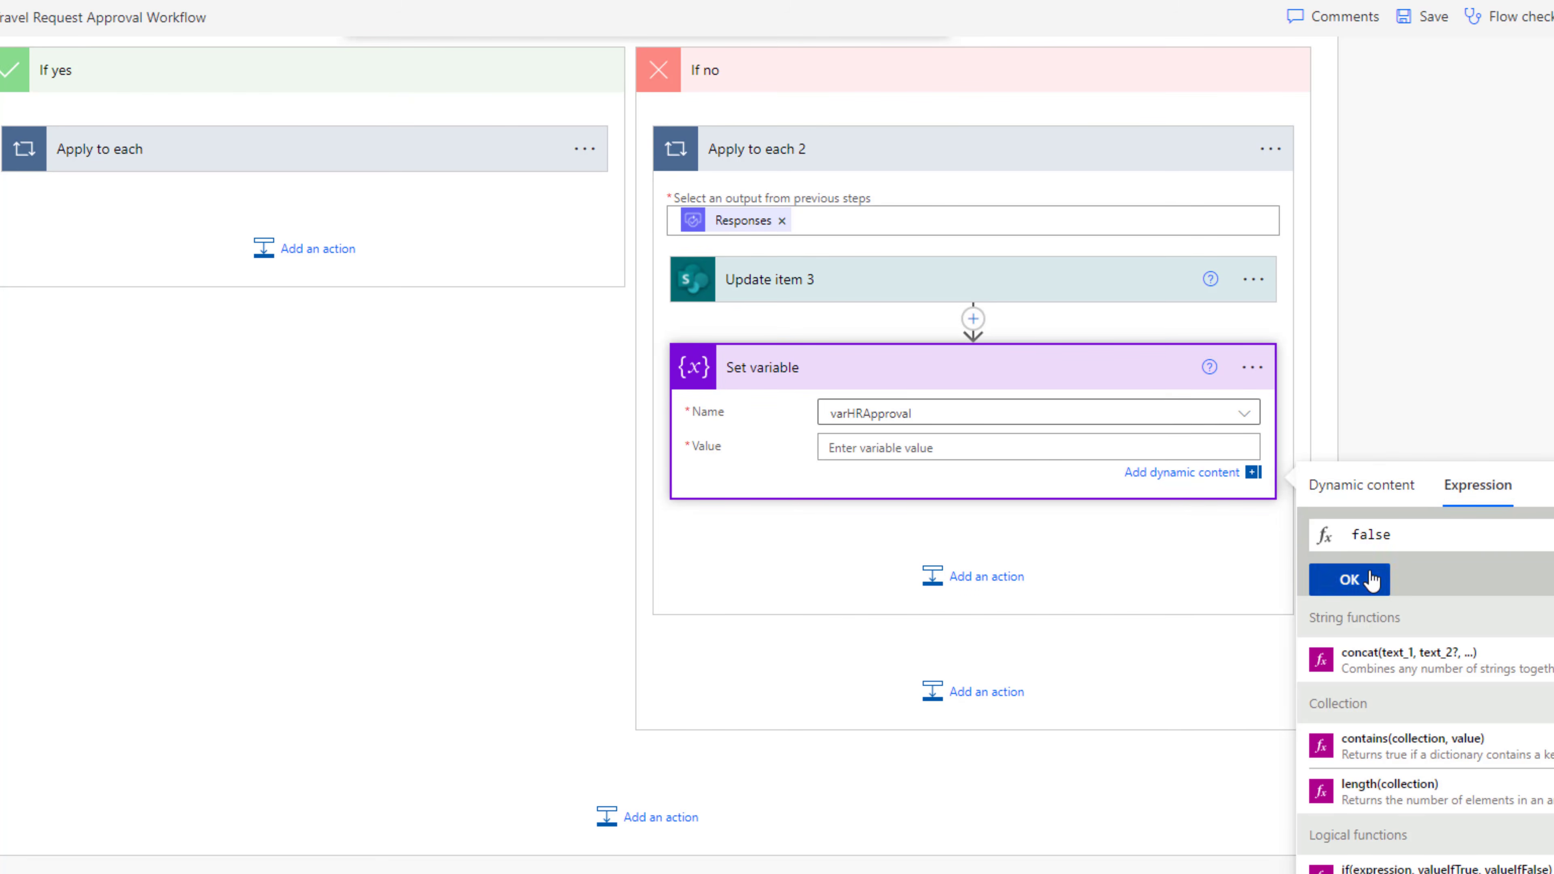
pyautogui.click(1350, 580)
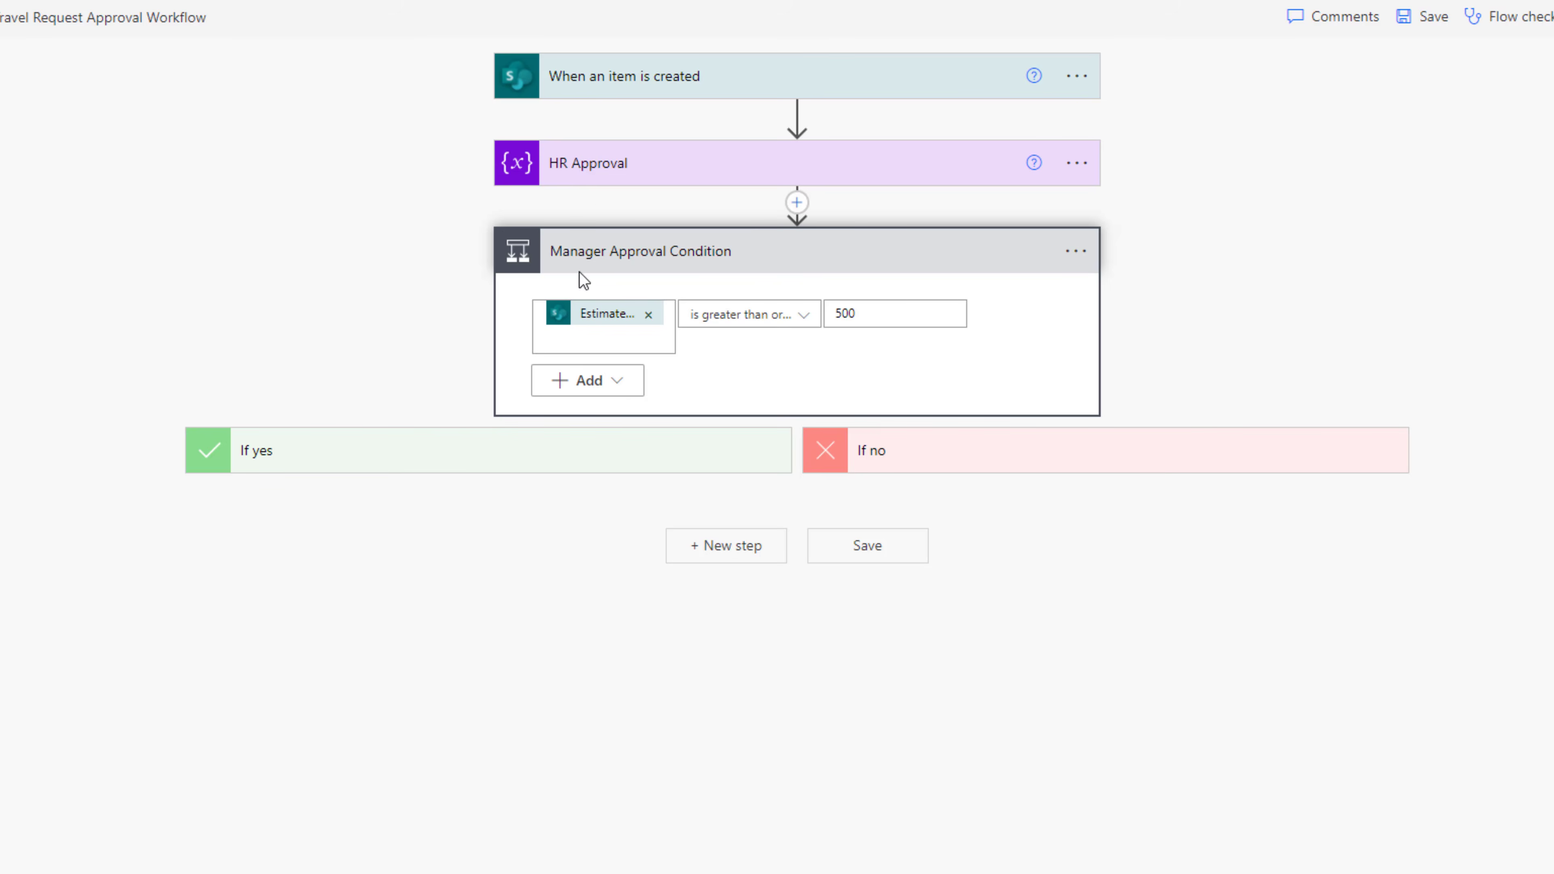
# Add a Condition action below the Manager Approval Condition and rename it "HR Approval Condition"
pyautogui.click(611, 167)
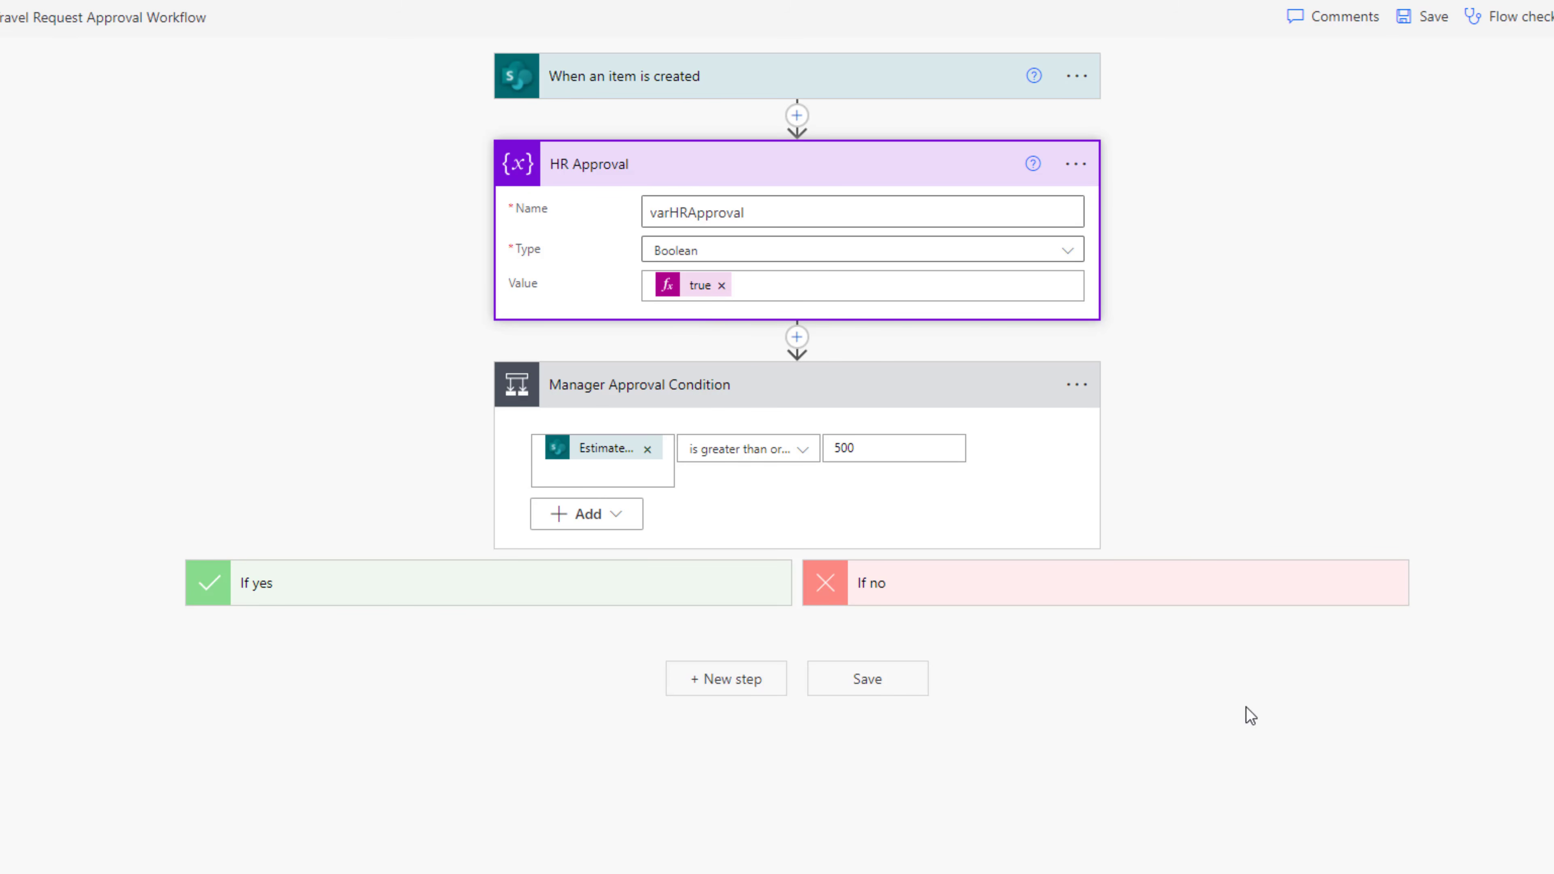
pyautogui.click(723, 690)
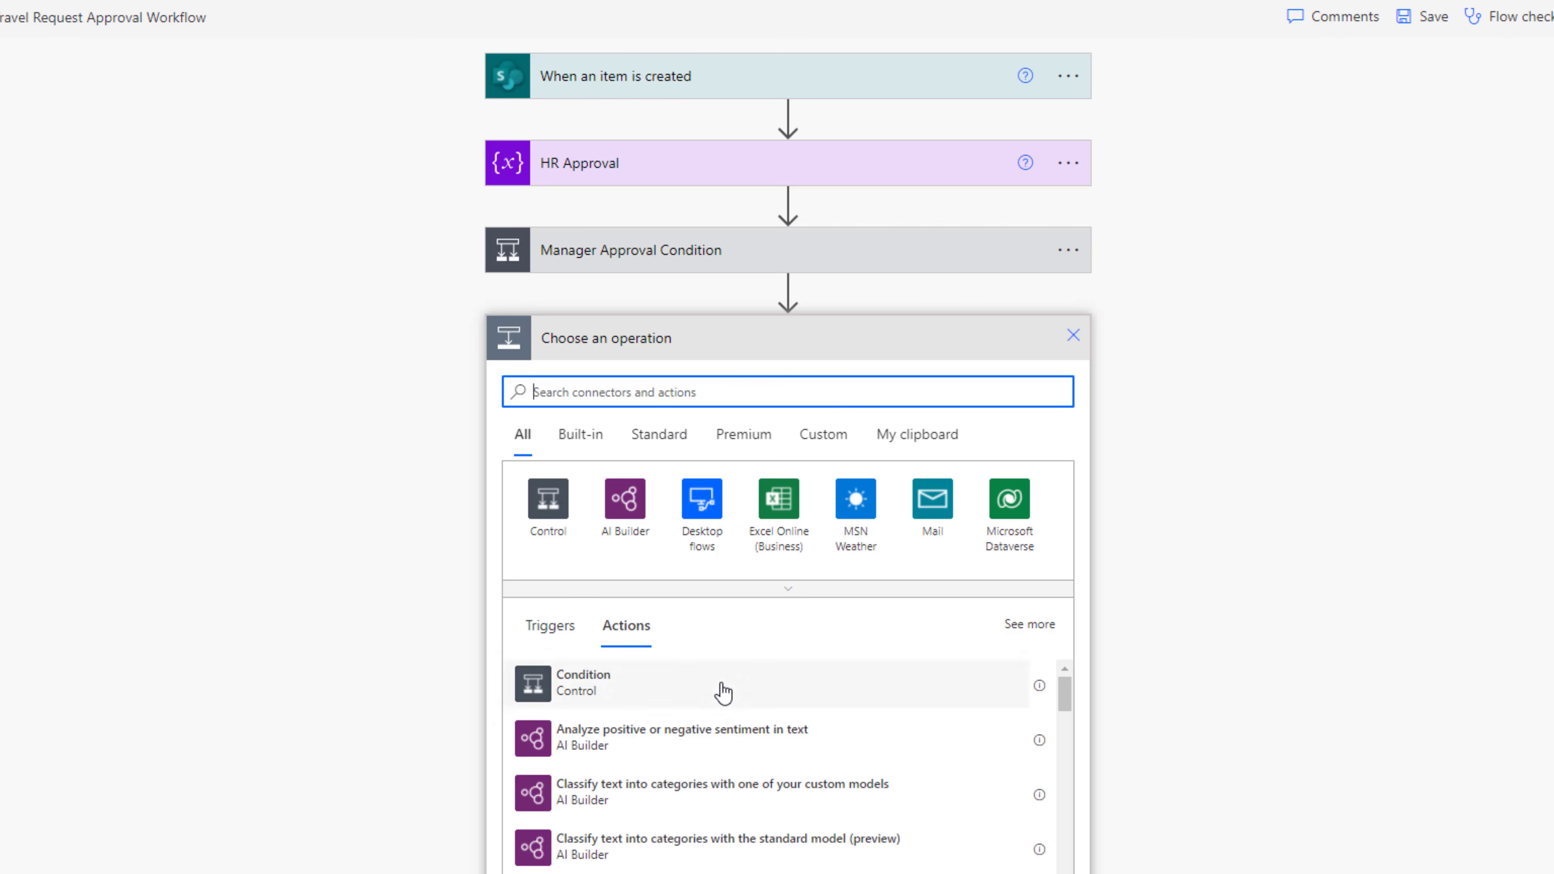
pyautogui.write('condition')
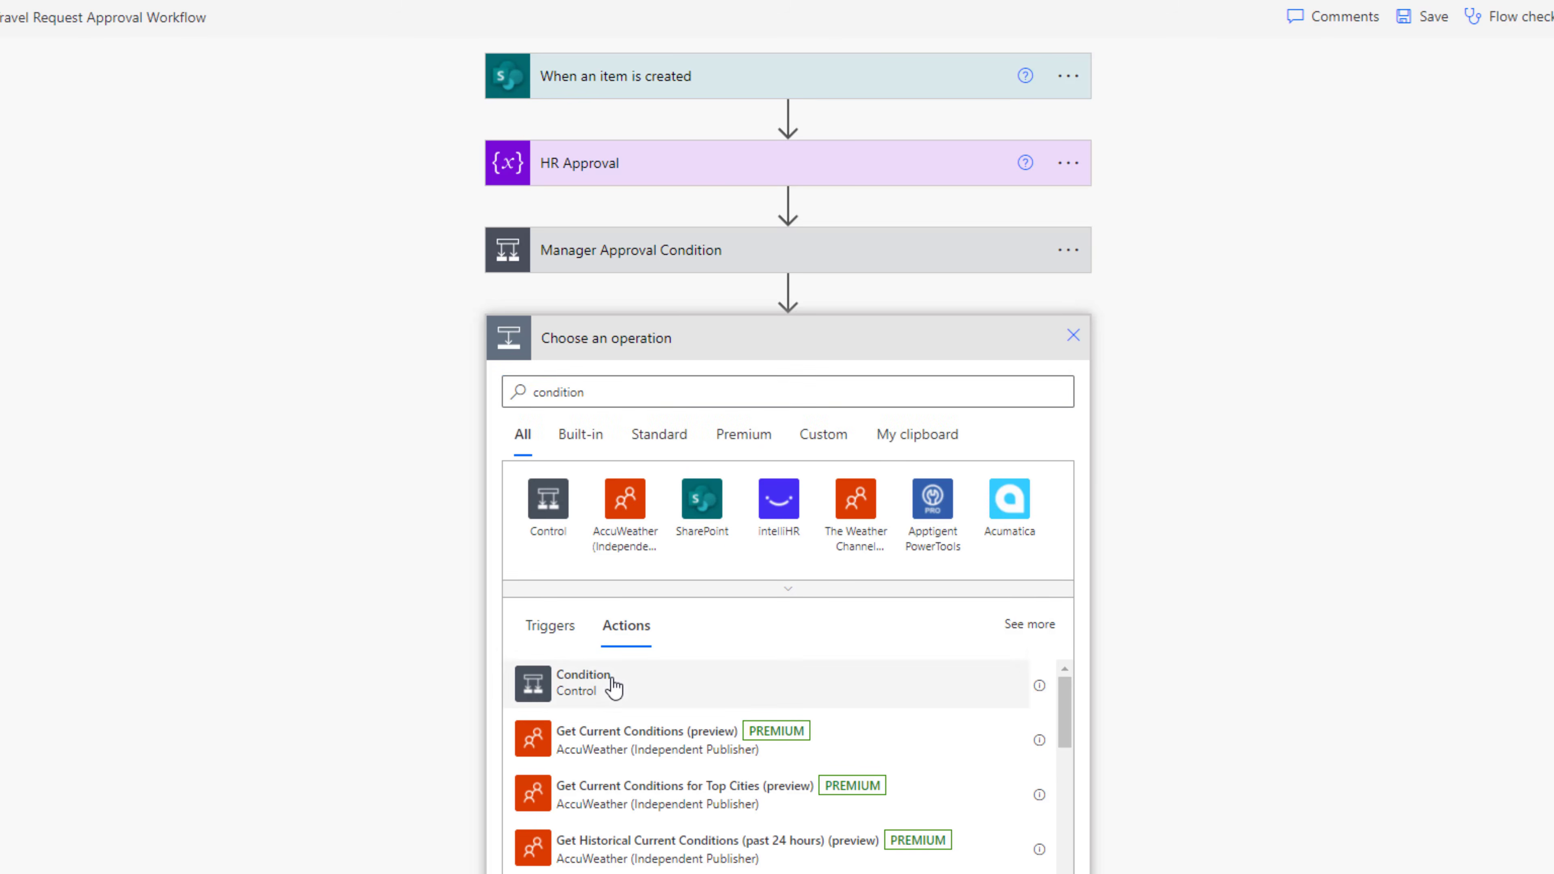
pyautogui.click(610, 683)
pyautogui.click(1077, 338)
pyautogui.click(1169, 420)
pyautogui.write('HR Approval Condition')
pyautogui.press('Return')
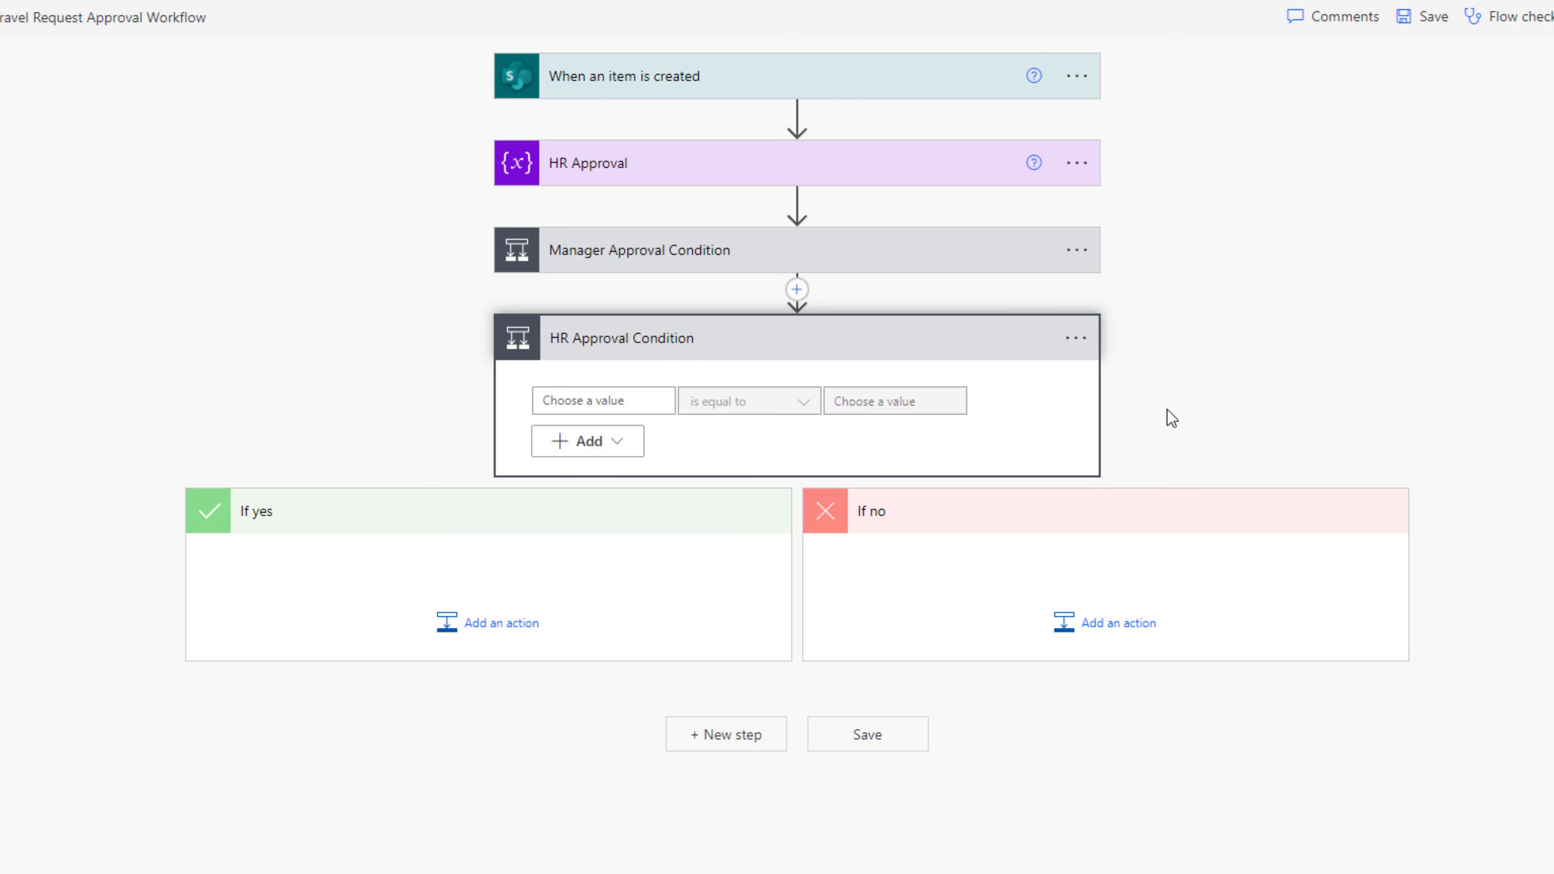
# Make the HR Approval Condition check that varHRApproval is equal to the expression true
pyautogui.click(618, 395)
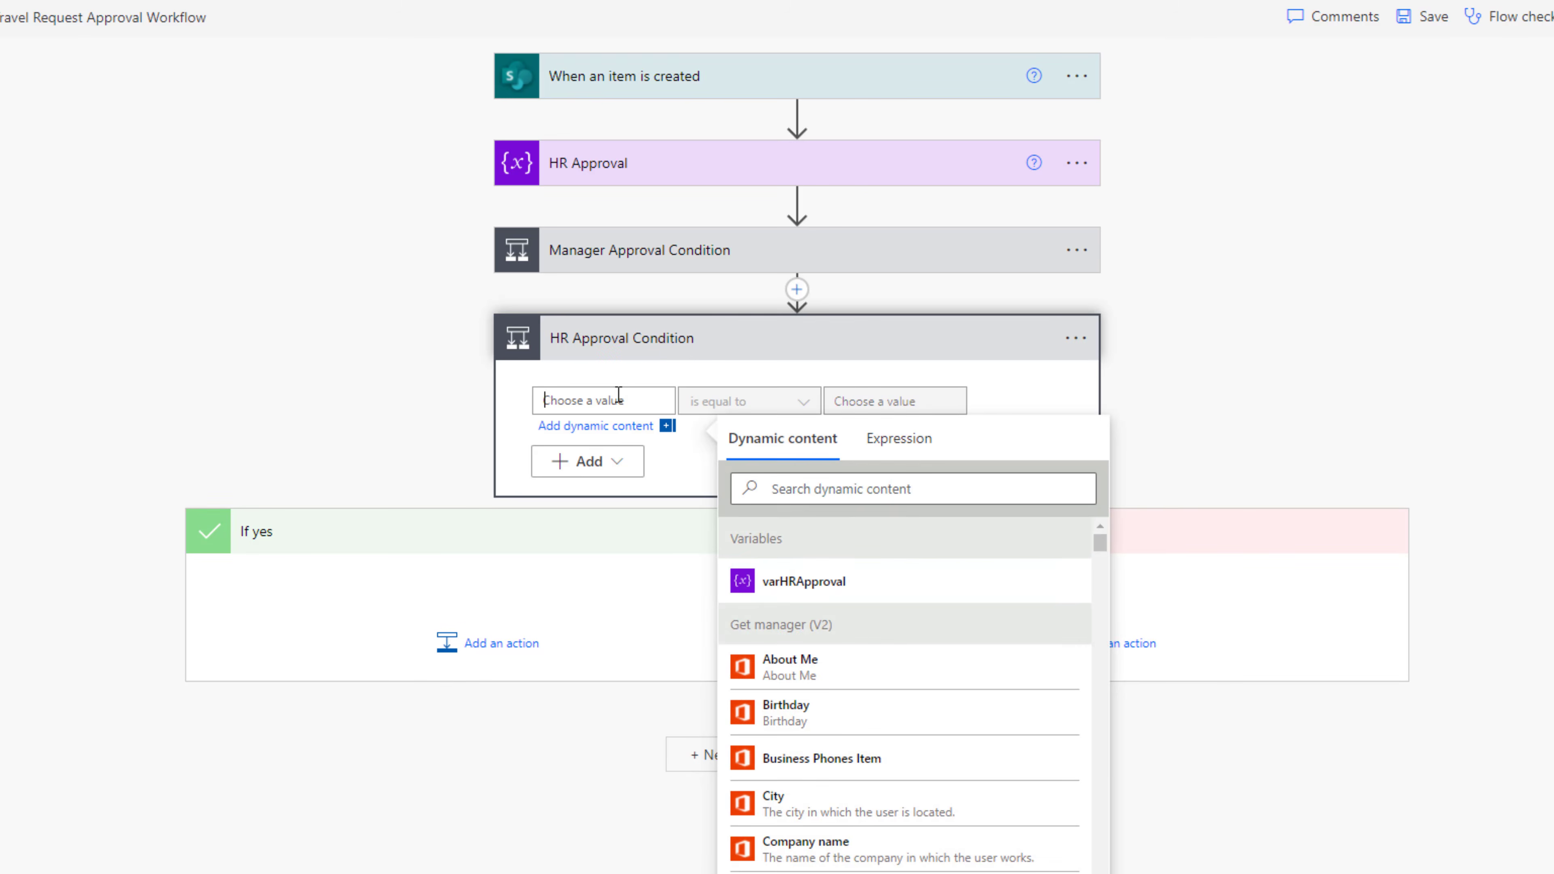
pyautogui.click(795, 588)
pyautogui.click(857, 402)
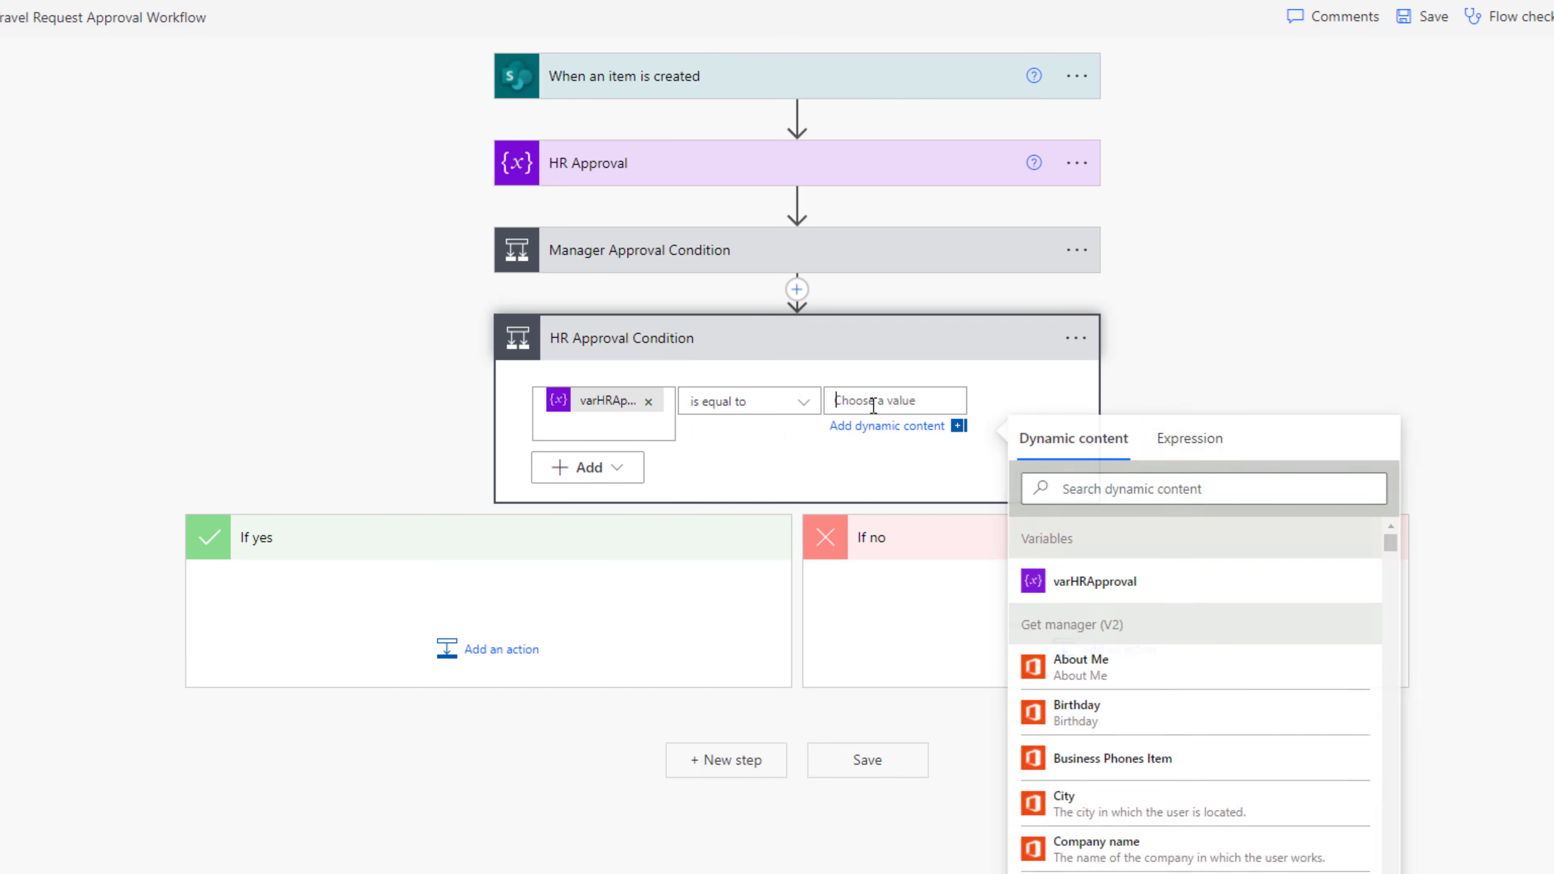
pyautogui.click(1184, 440)
pyautogui.write('true')
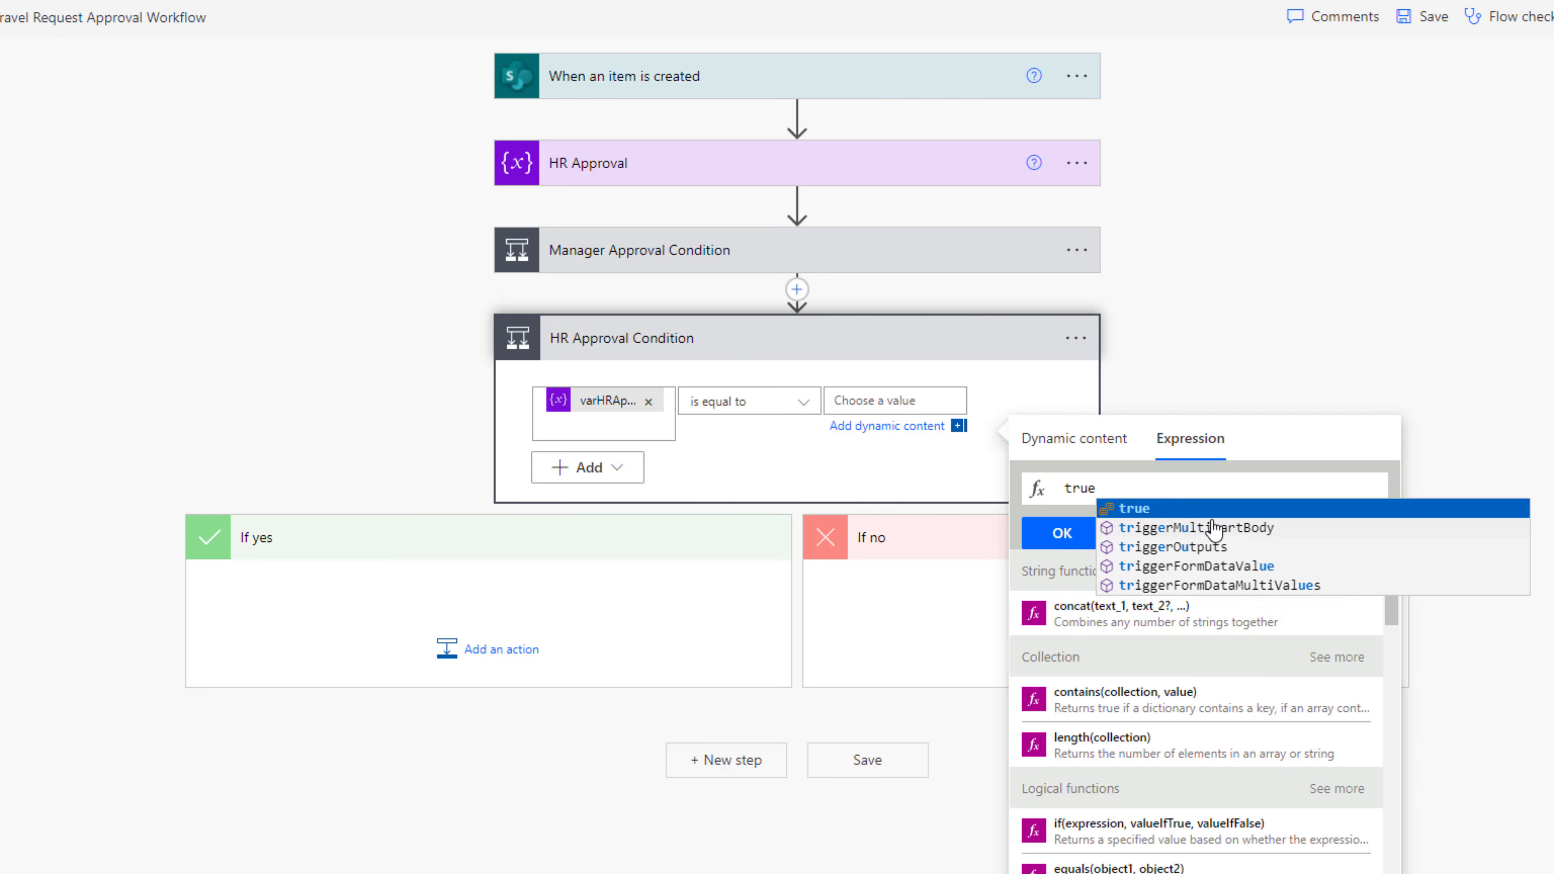
pyautogui.click(1055, 531)
pyautogui.click(635, 424)
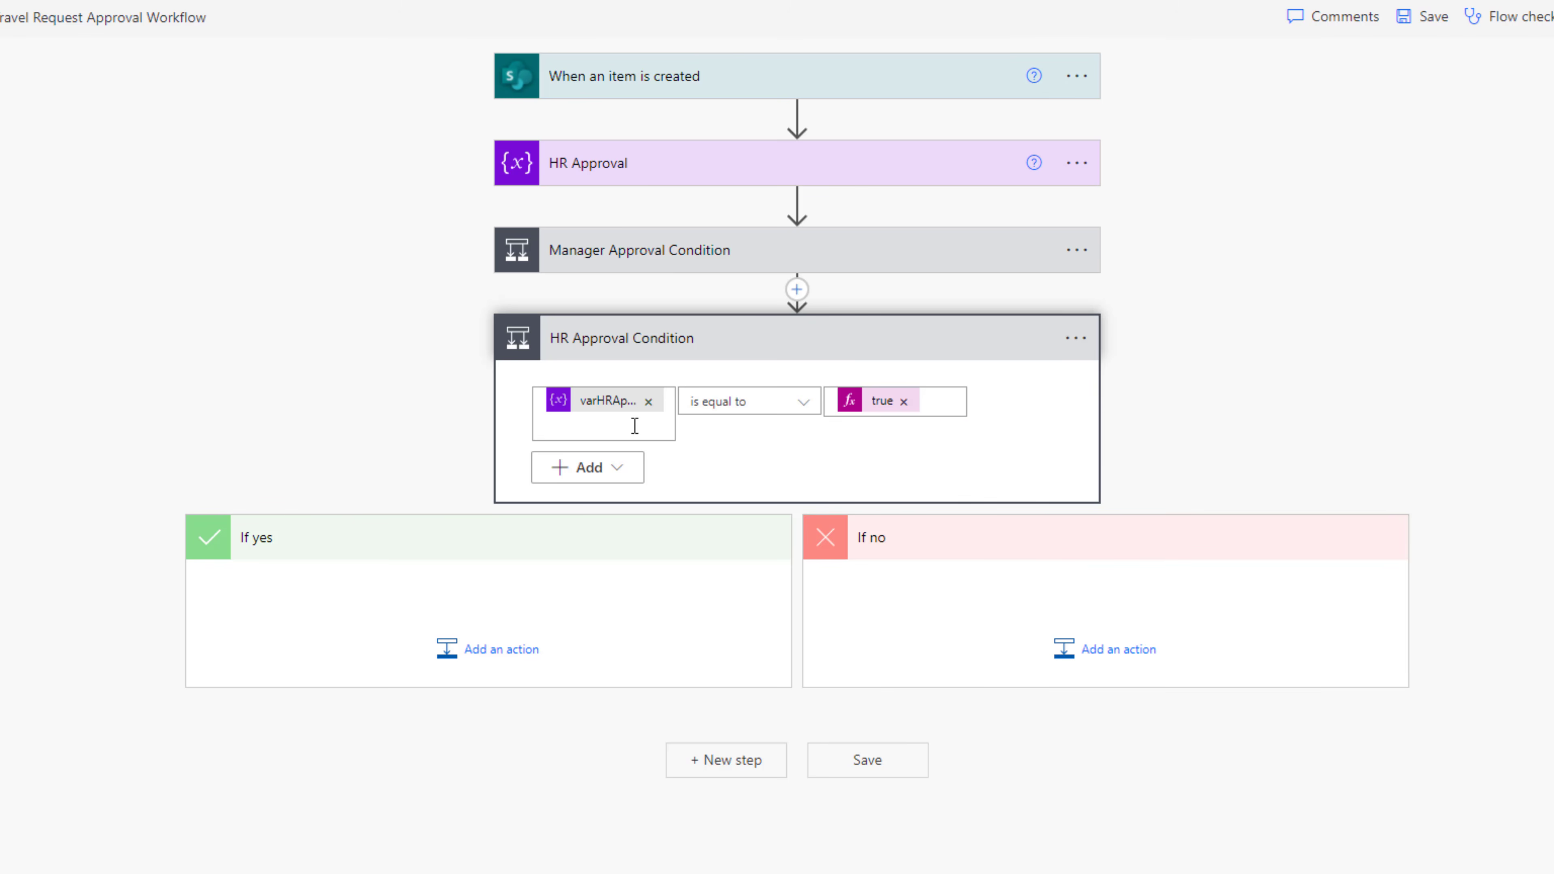
# Add a Start and wait for an approval action to the HR Approval Condition's If yes branch, using Approve/Reject - First to respond
pyautogui.click(538, 649)
pyautogui.write('st')
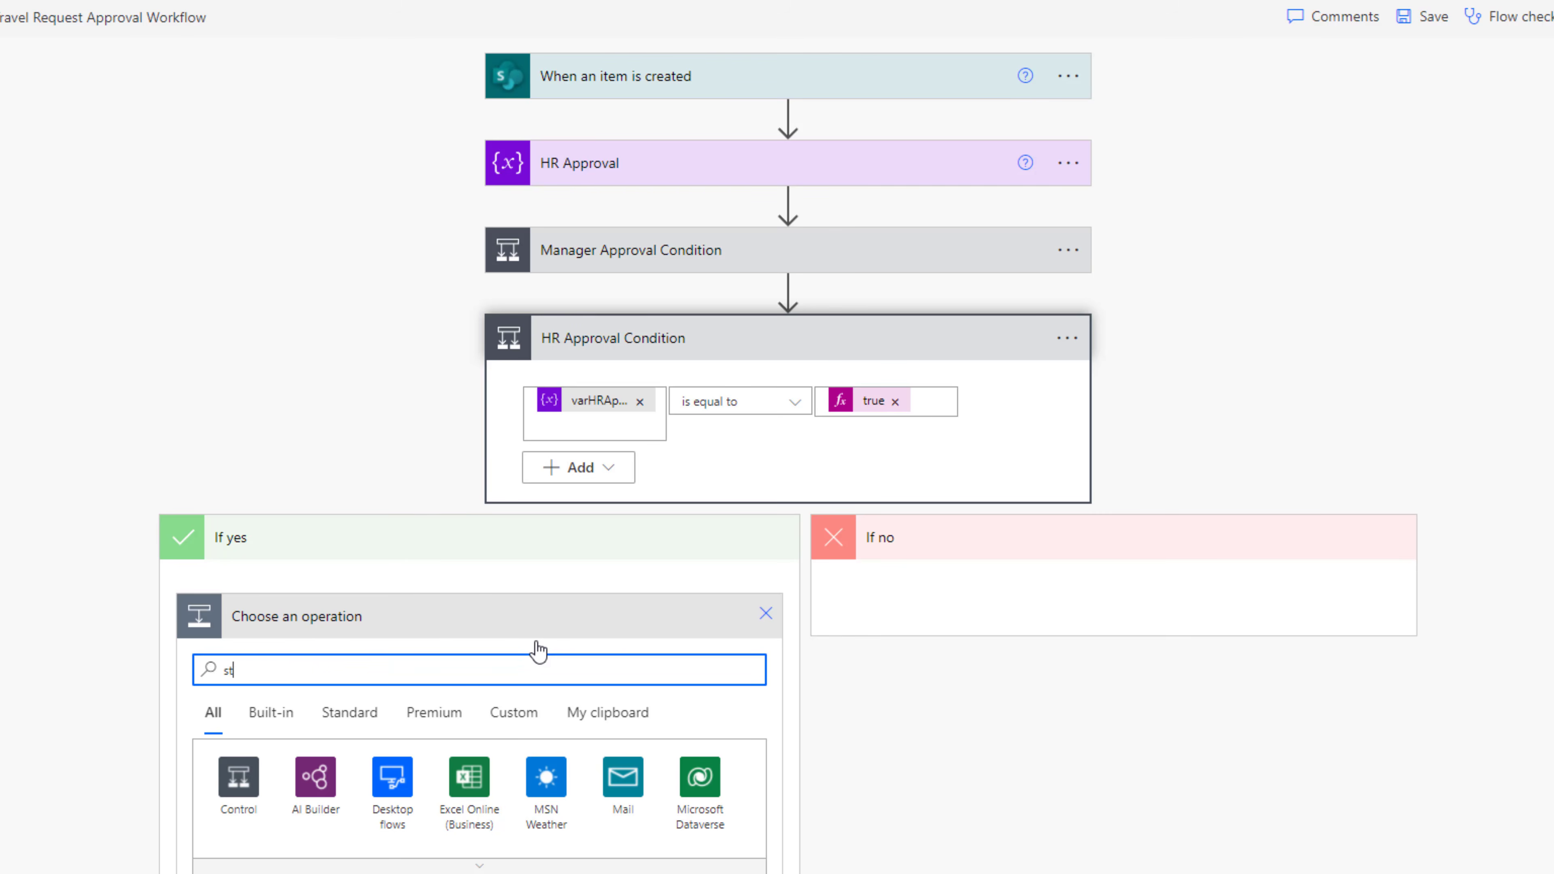
pyautogui.write('art and wait')
pyautogui.click(320, 560)
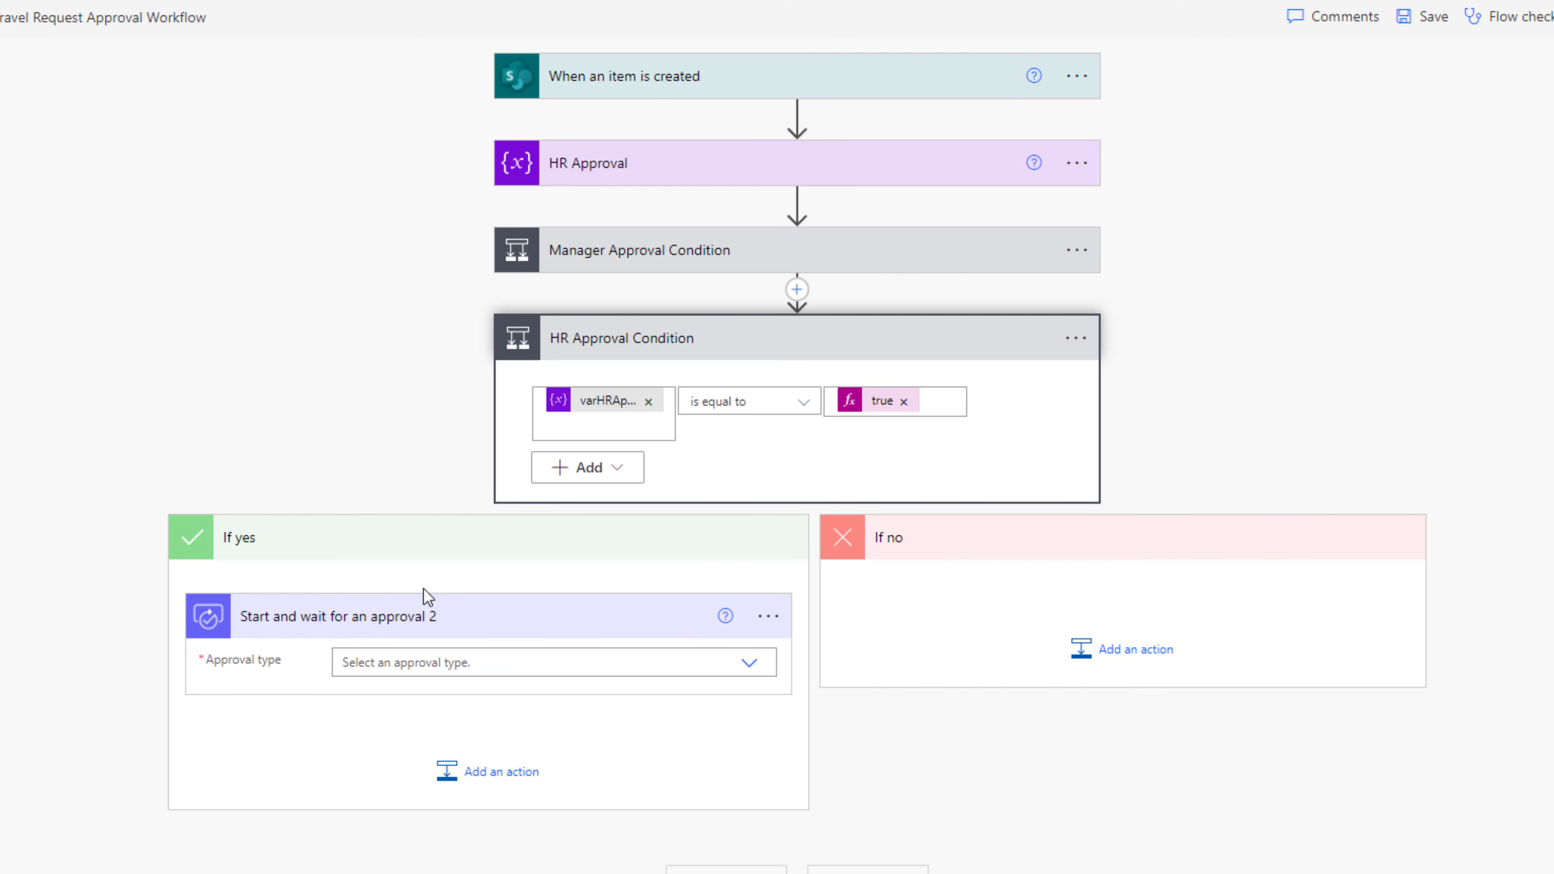
pyautogui.click(453, 662)
pyautogui.click(465, 720)
pyautogui.scroll(-3, 471, 661)
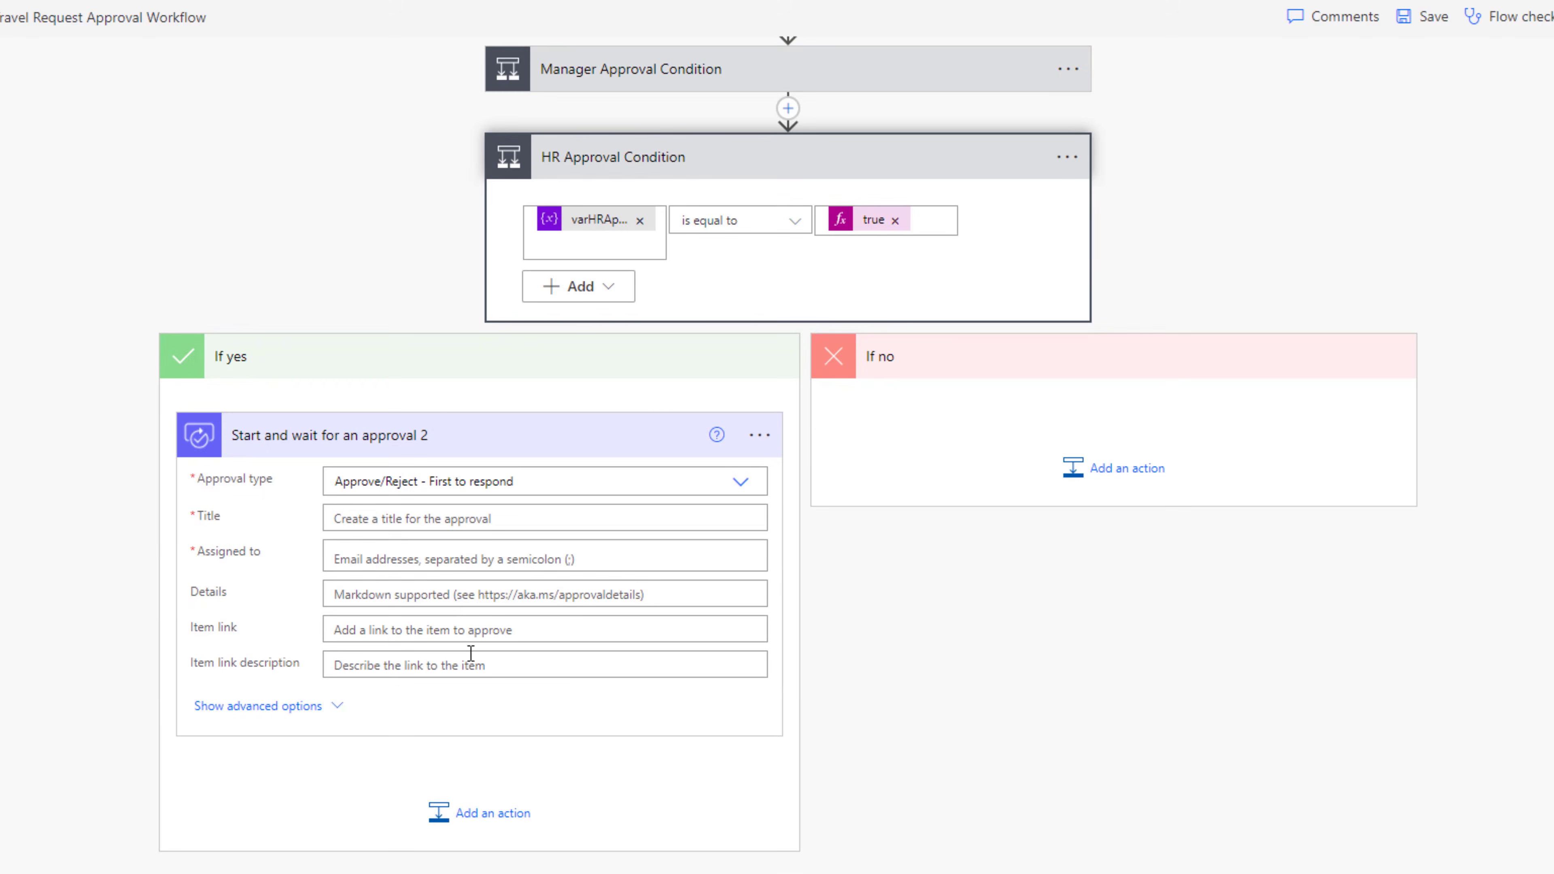
# Fill in the approval with title "HR Approval Request for" plus the trigger's Title, the HR approver as assignee, and Title and Reason for travel as details
pyautogui.click(413, 530)
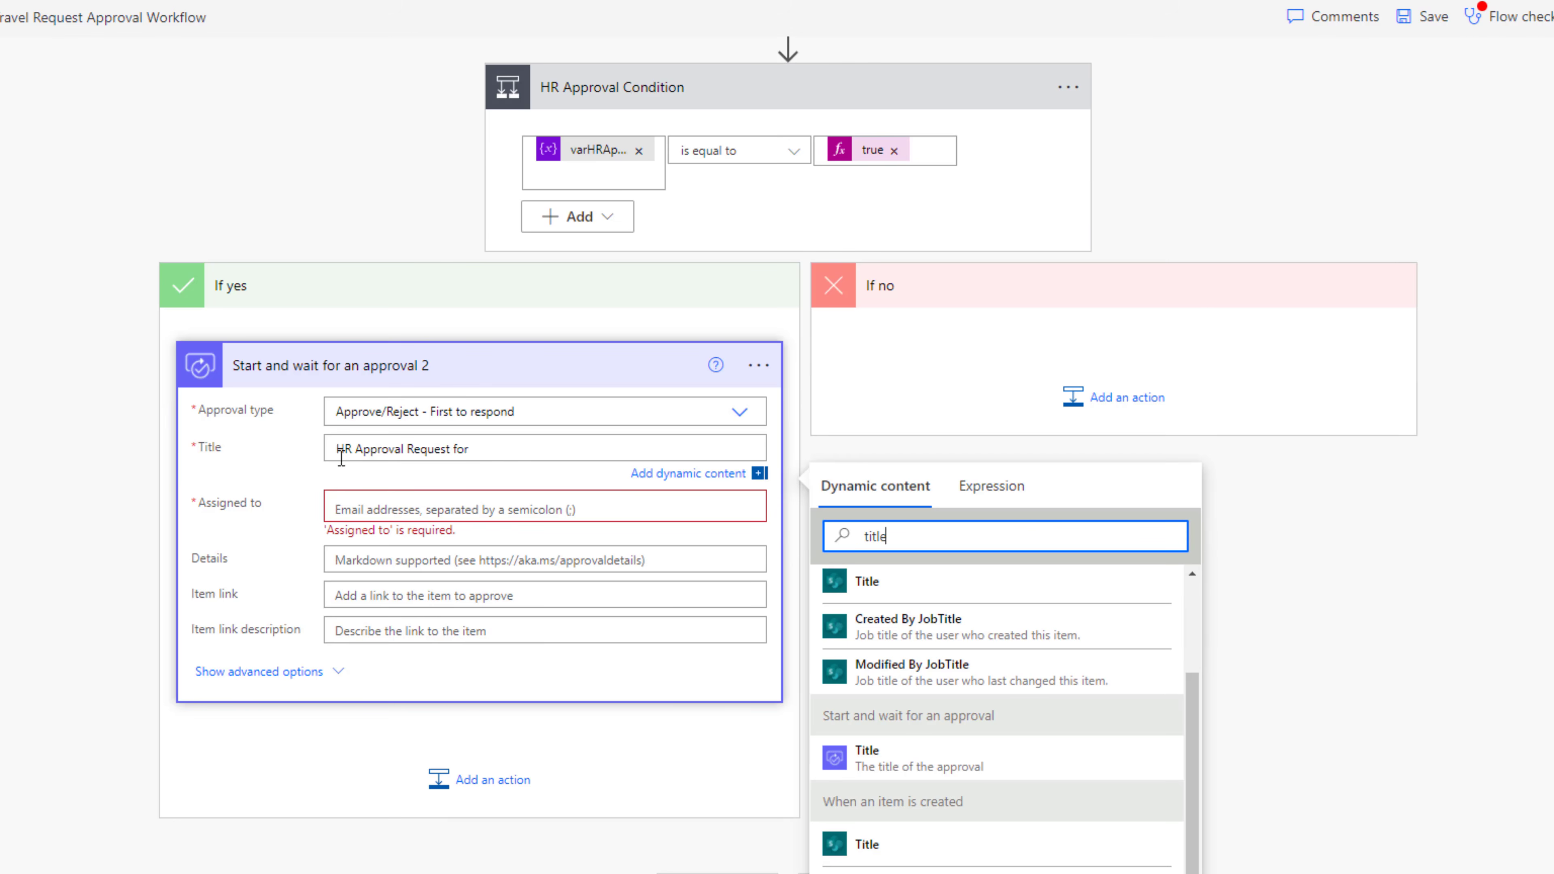
pyautogui.click(948, 845)
pyautogui.click(389, 521)
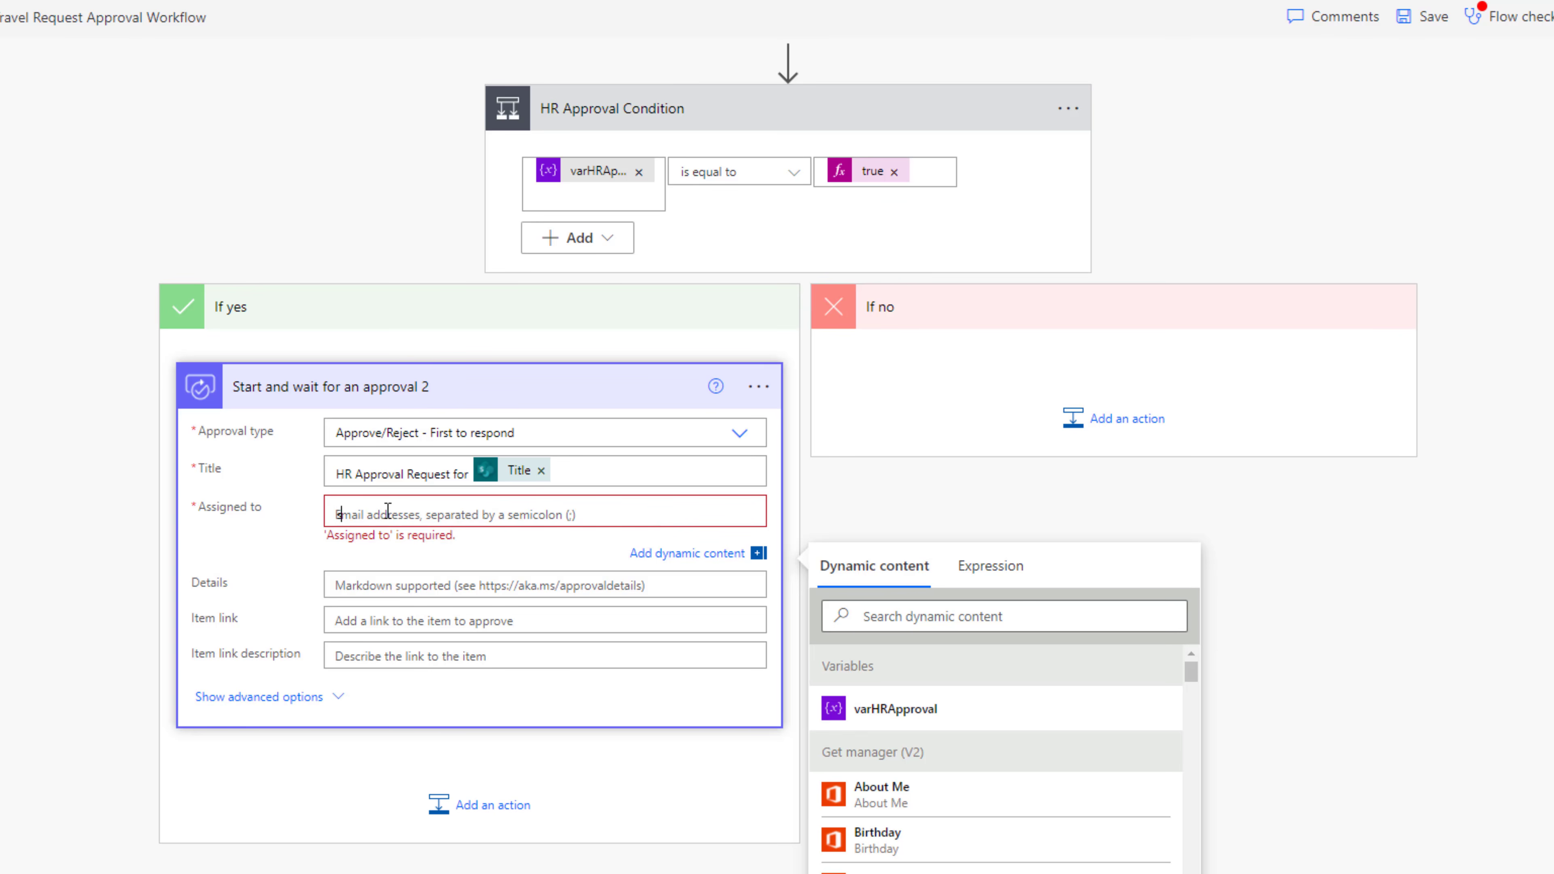
pyautogui.write('mes')
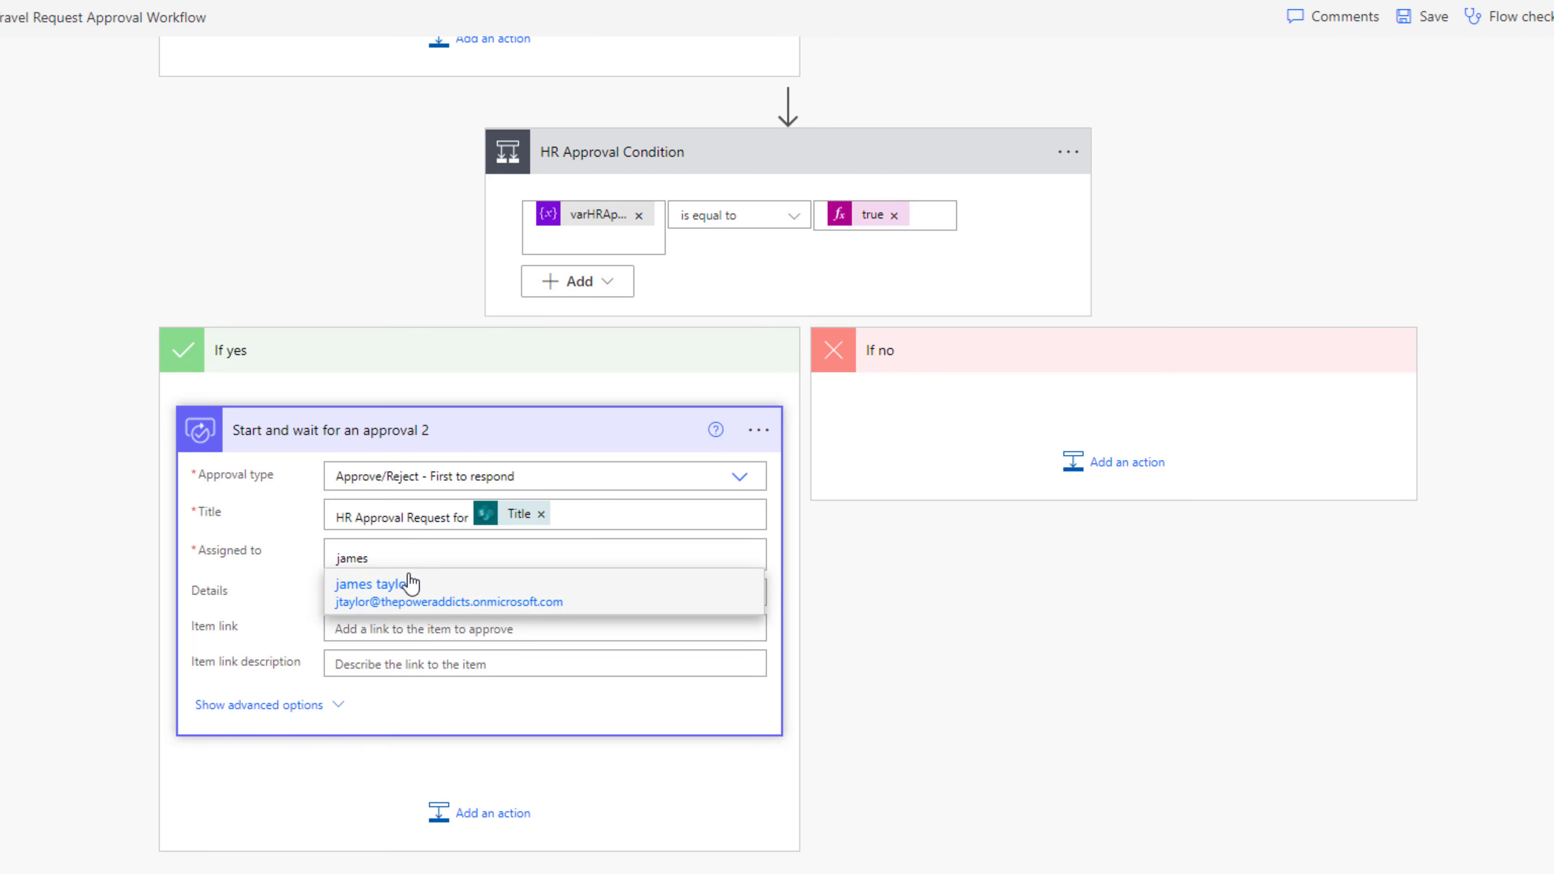
pyautogui.click(435, 608)
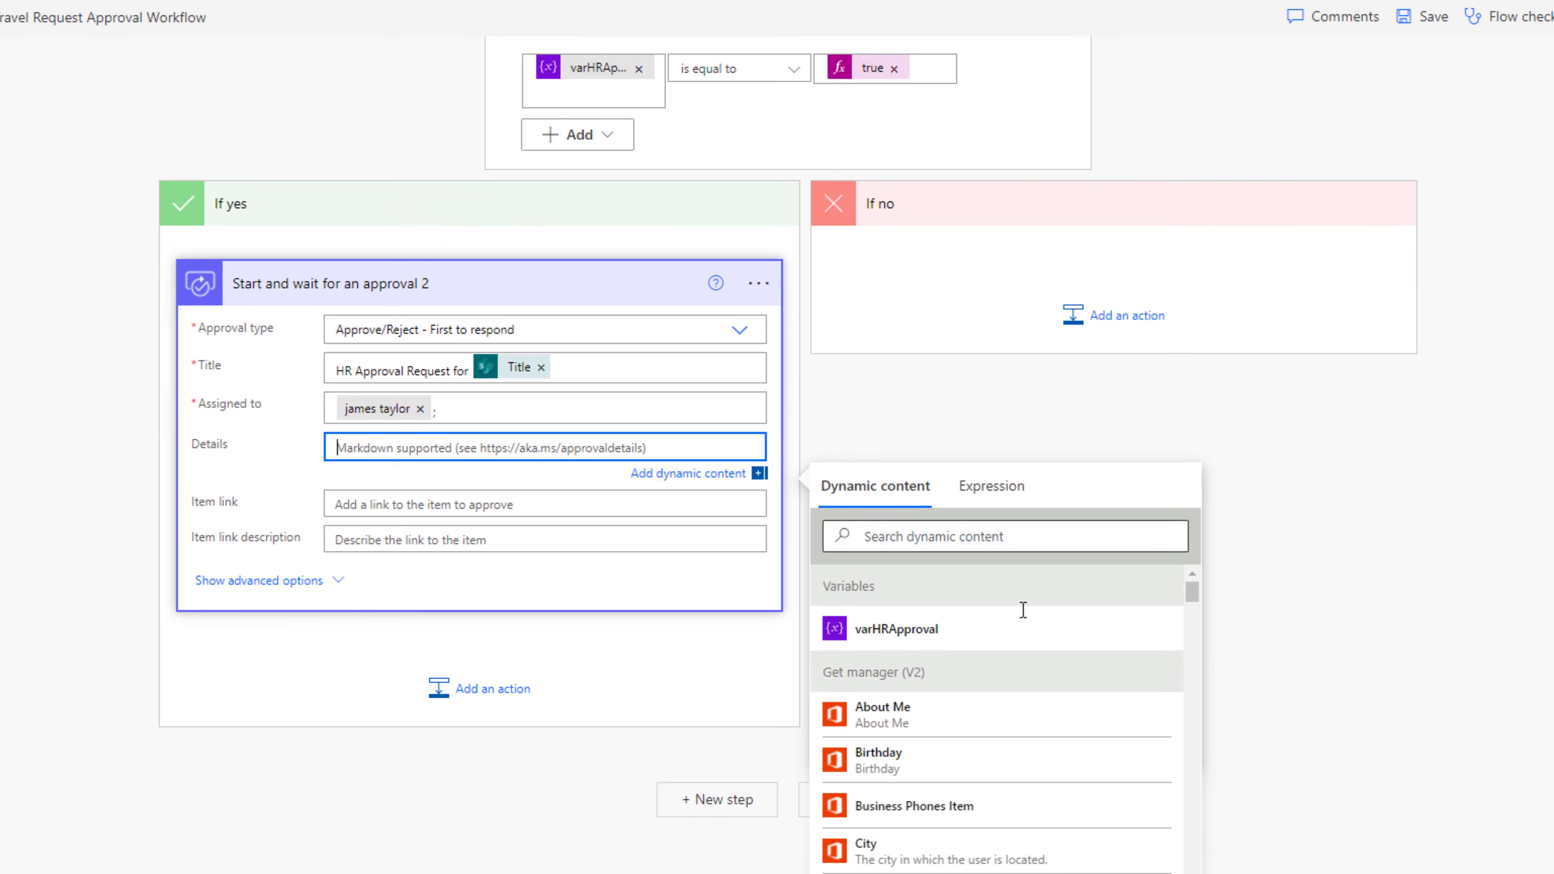
pyautogui.click(970, 537)
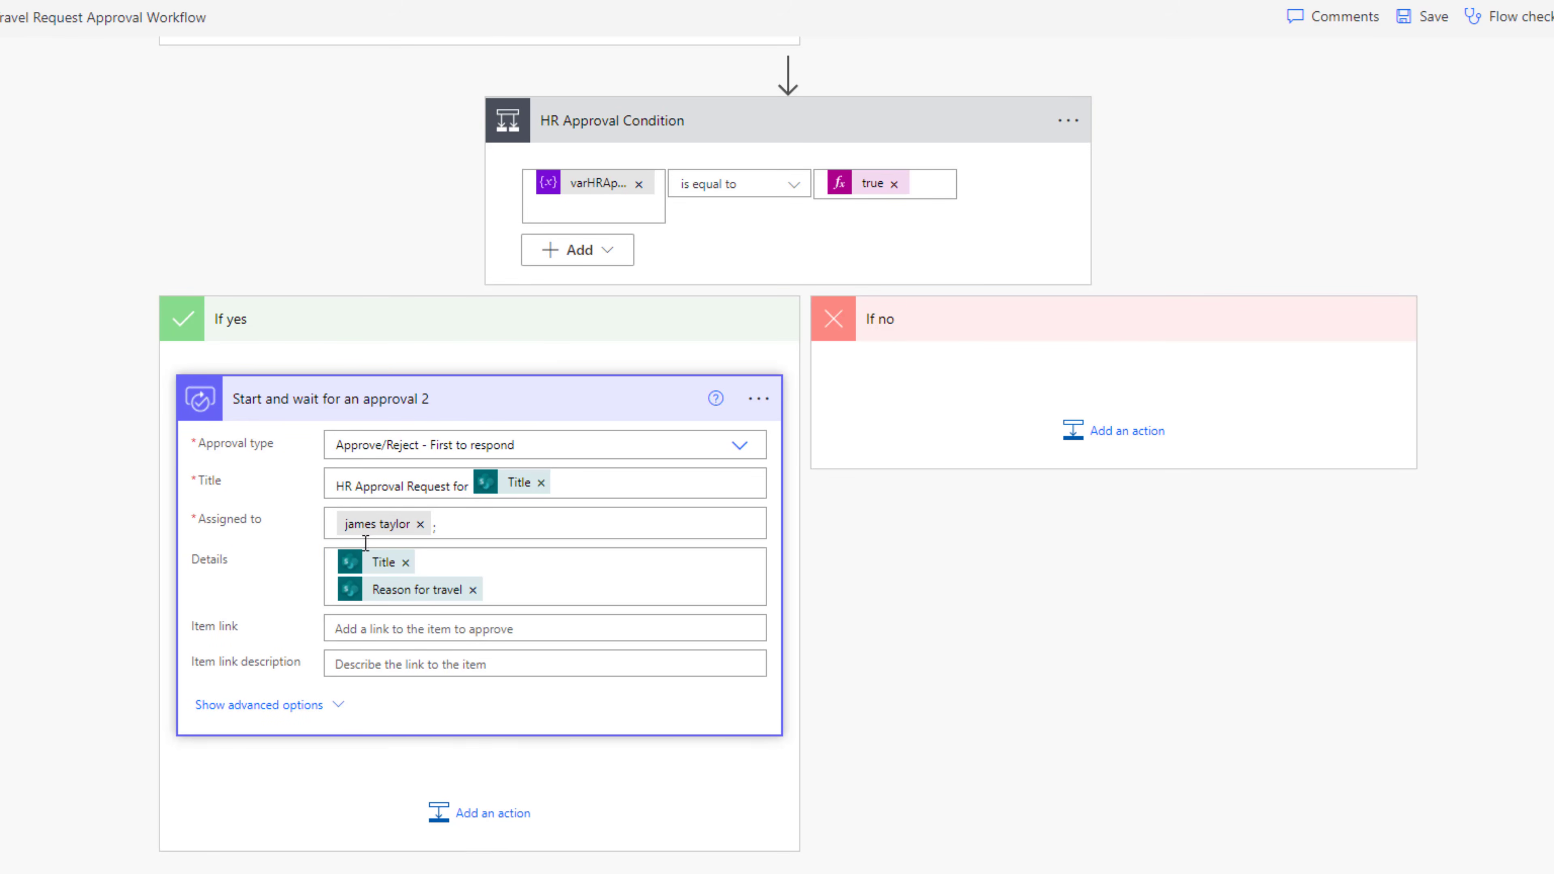
# Add a Condition below the HR approval that checks whether that approval's Outcome is equal to Approve
pyautogui.click(494, 817)
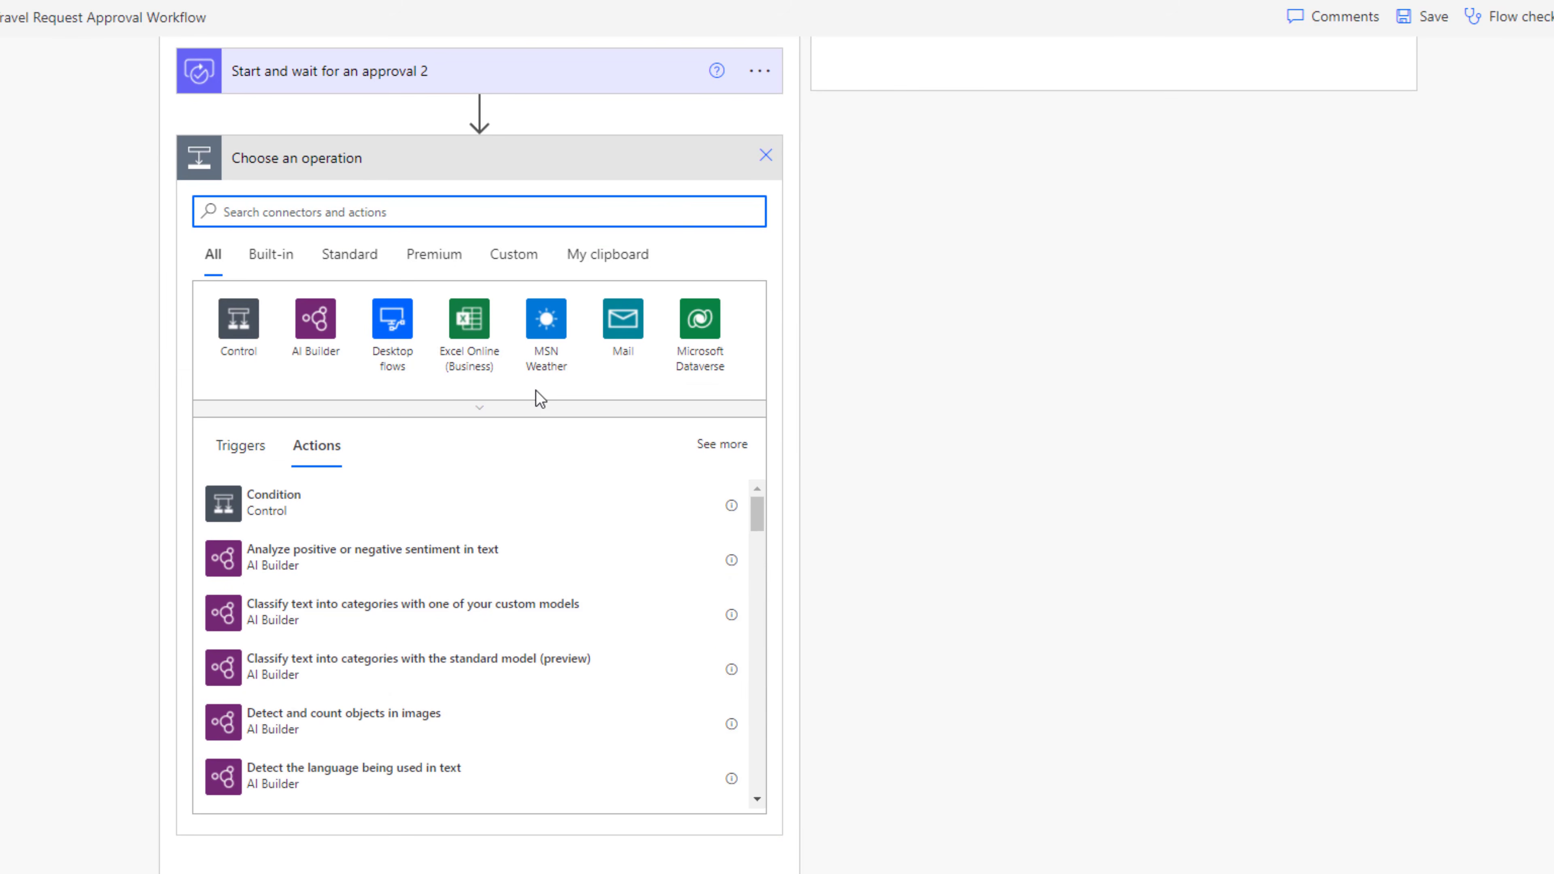
pyautogui.write('condition')
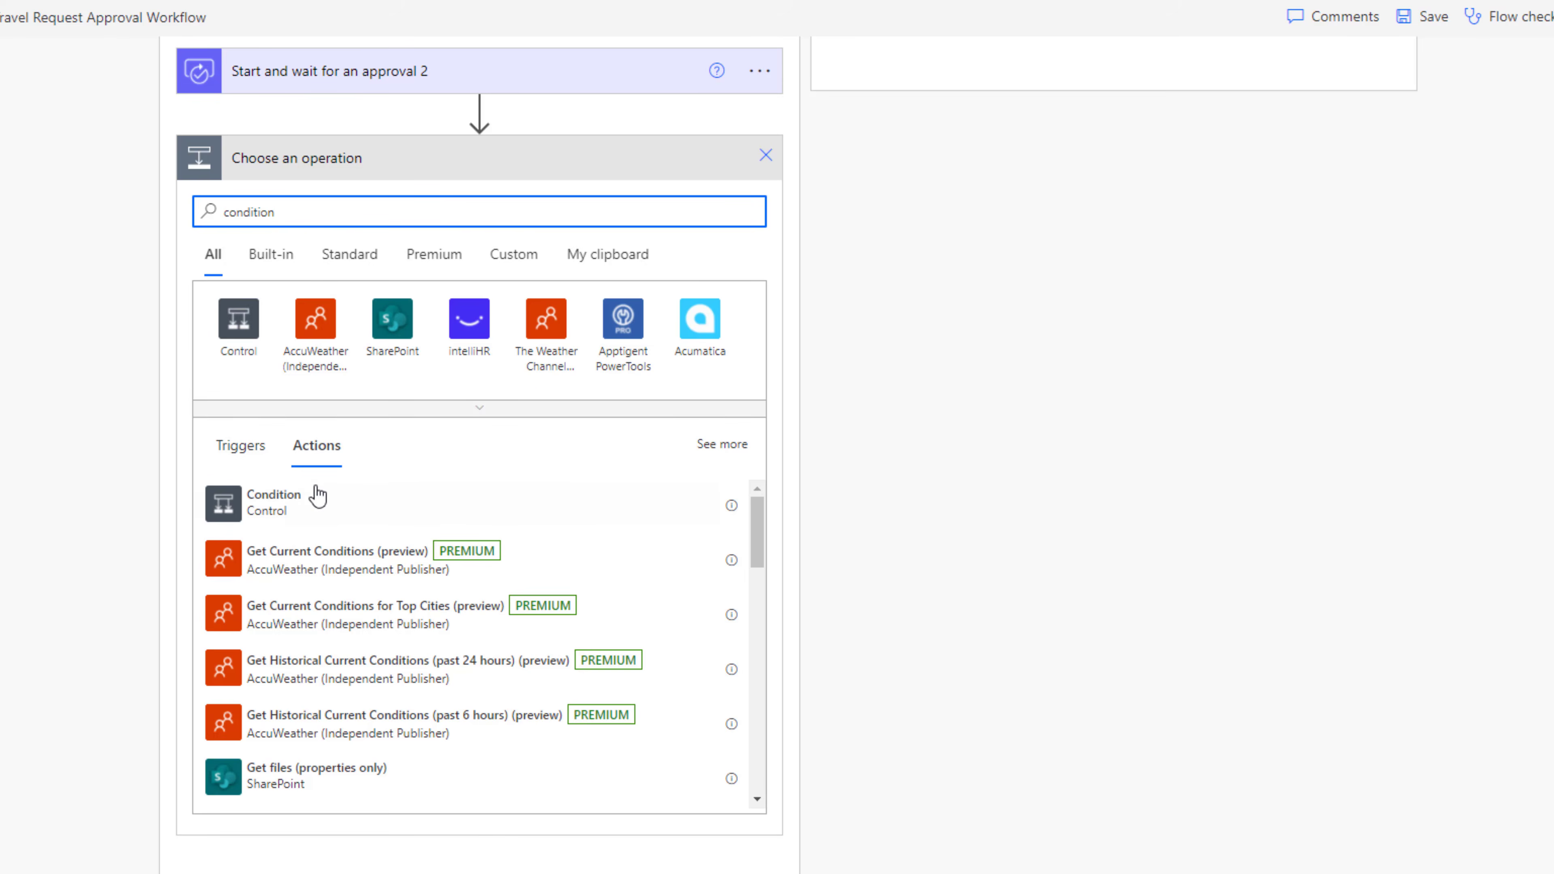
pyautogui.click(317, 495)
pyautogui.click(392, 435)
pyautogui.write('outcome')
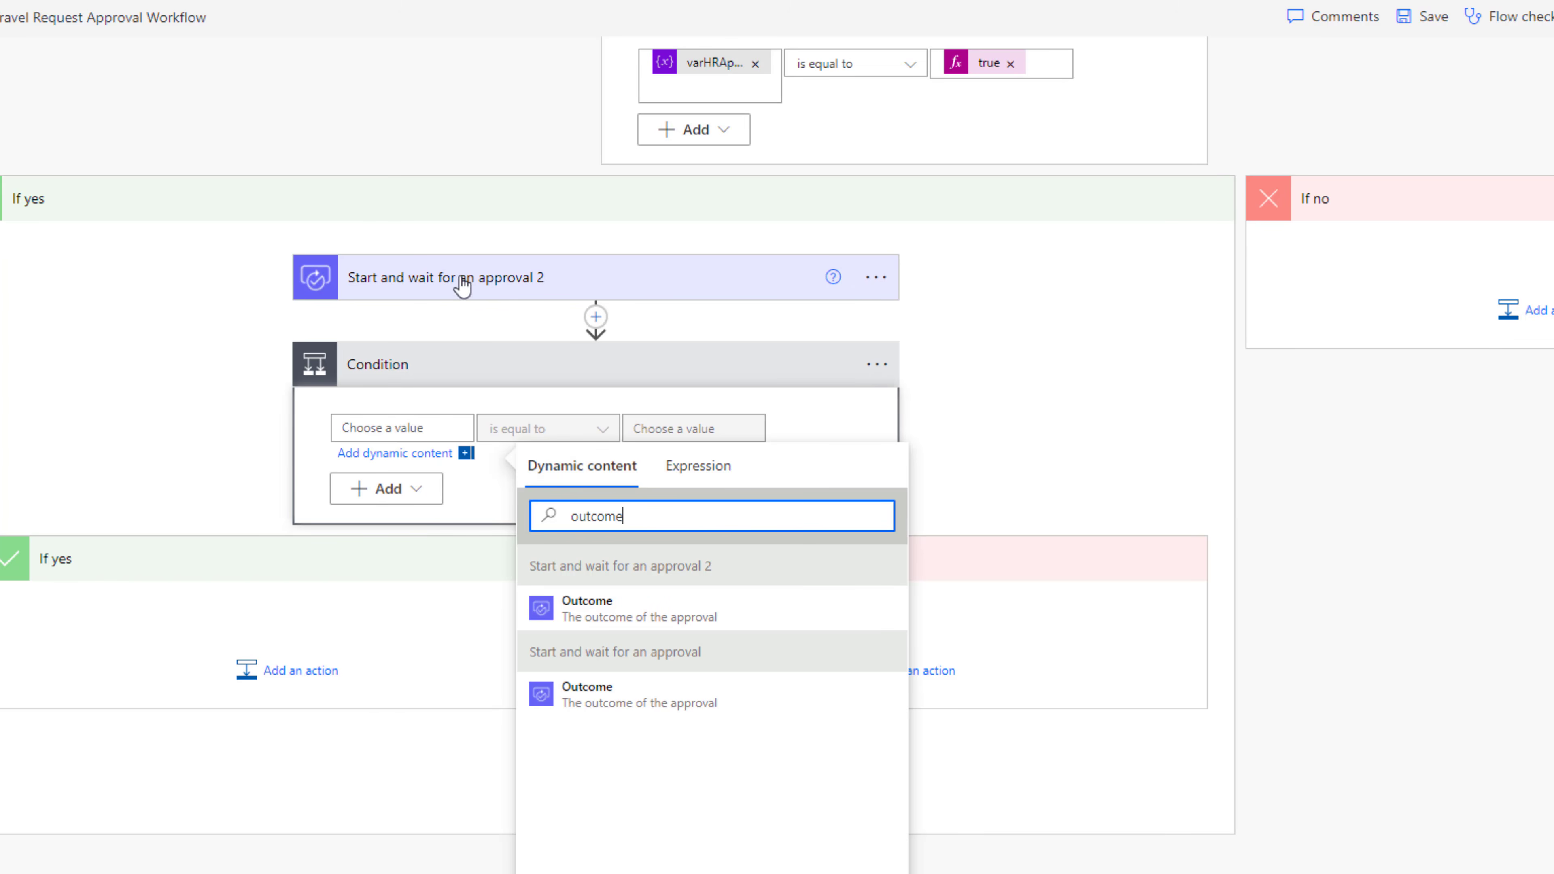
pyautogui.click(626, 609)
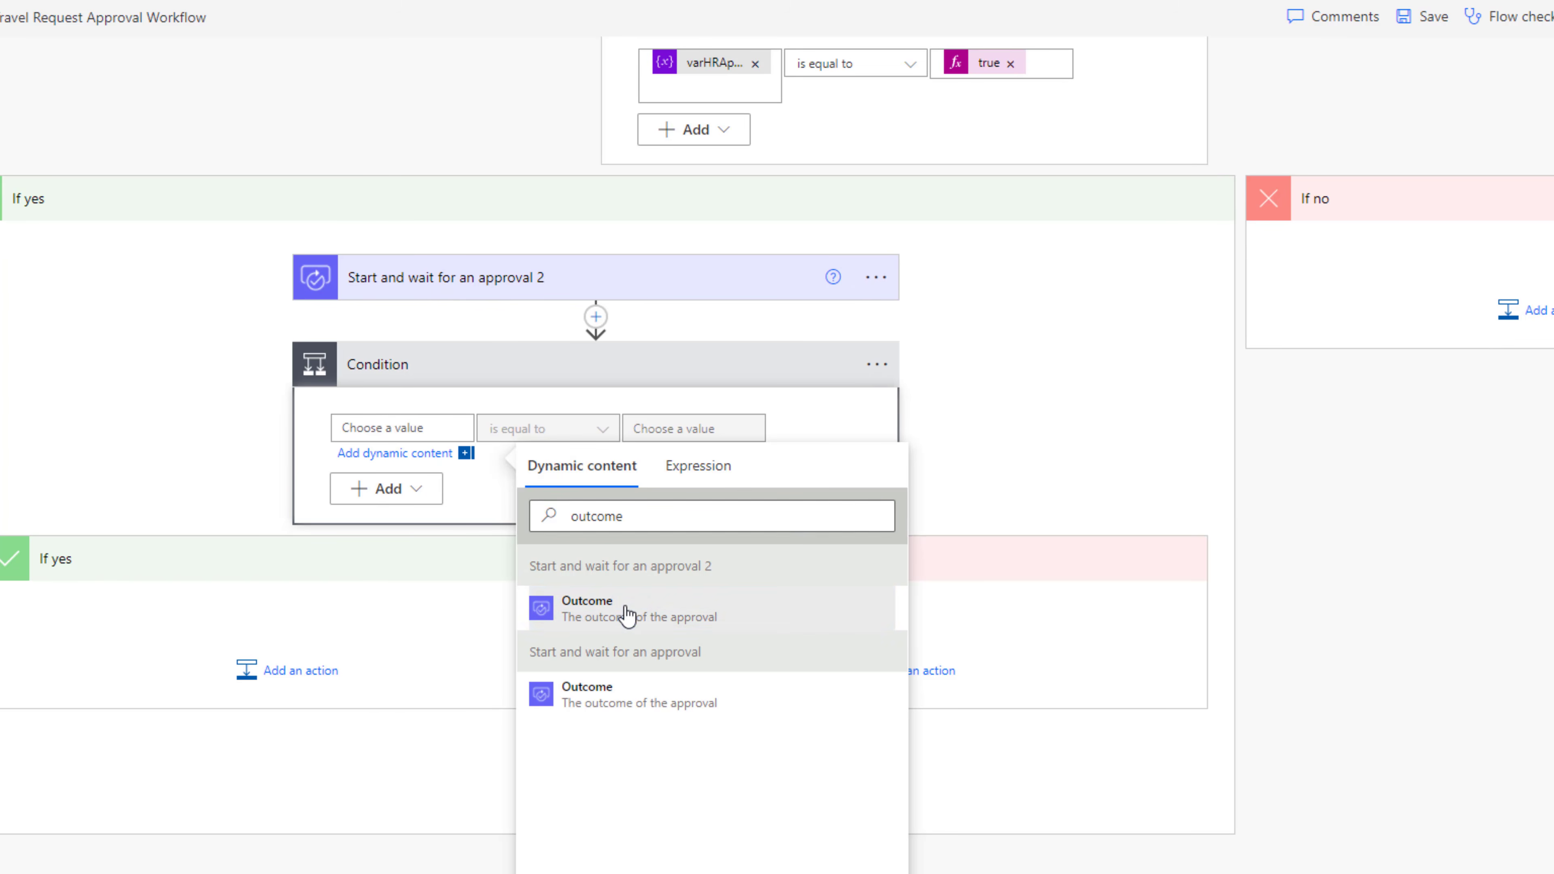
pyautogui.click(683, 430)
pyautogui.write('Approve')
pyautogui.click(693, 423)
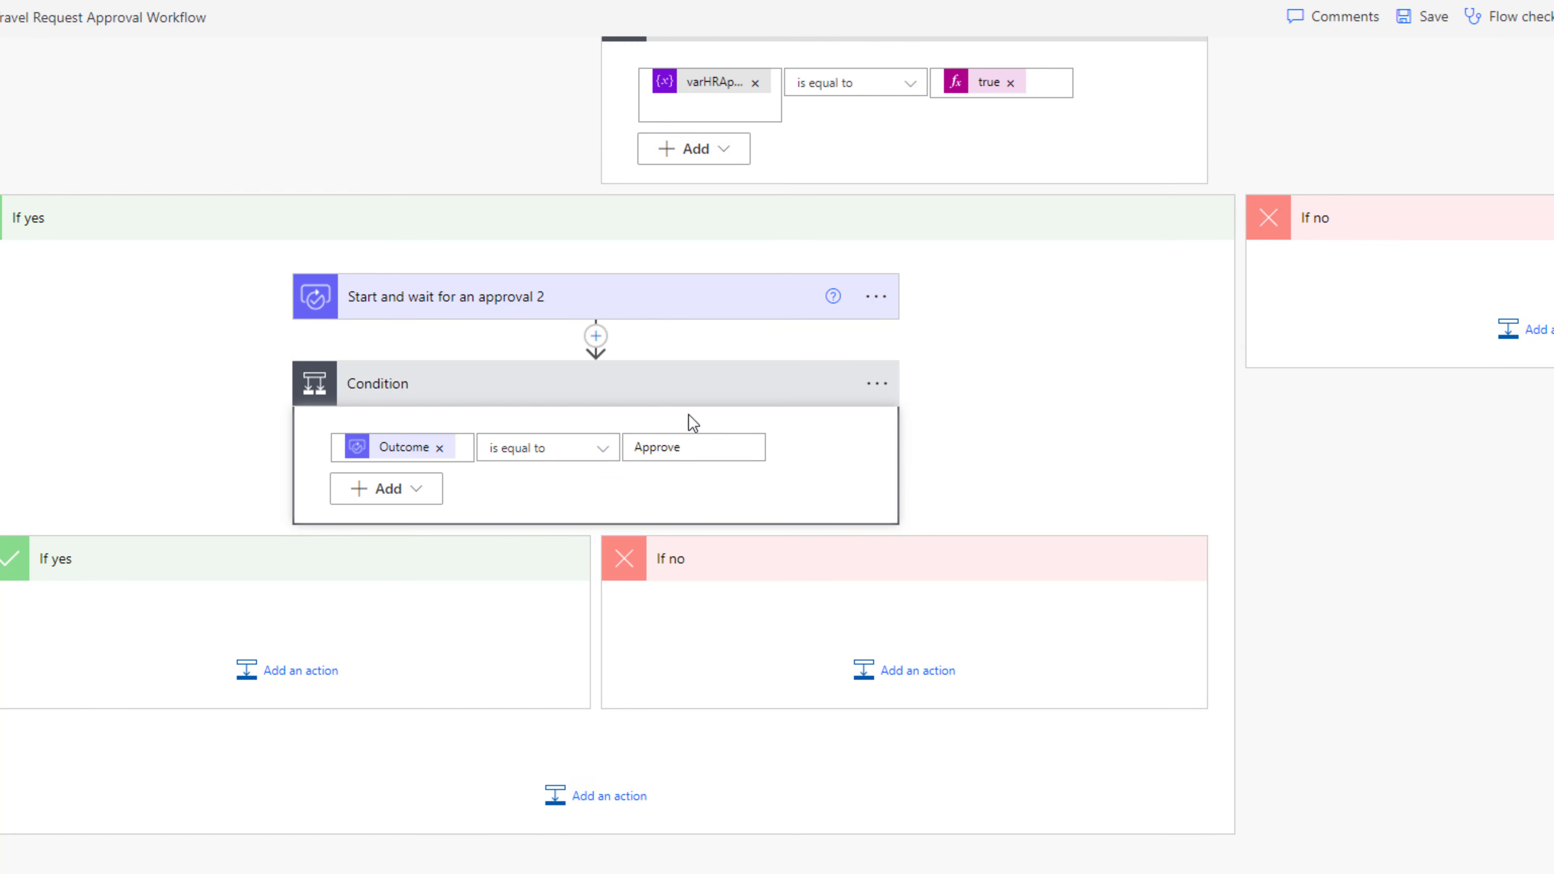
# Paste the copied Update item action into the new condition's If yes branch and set its Approval Status Value to Approved
pyautogui.click(279, 672)
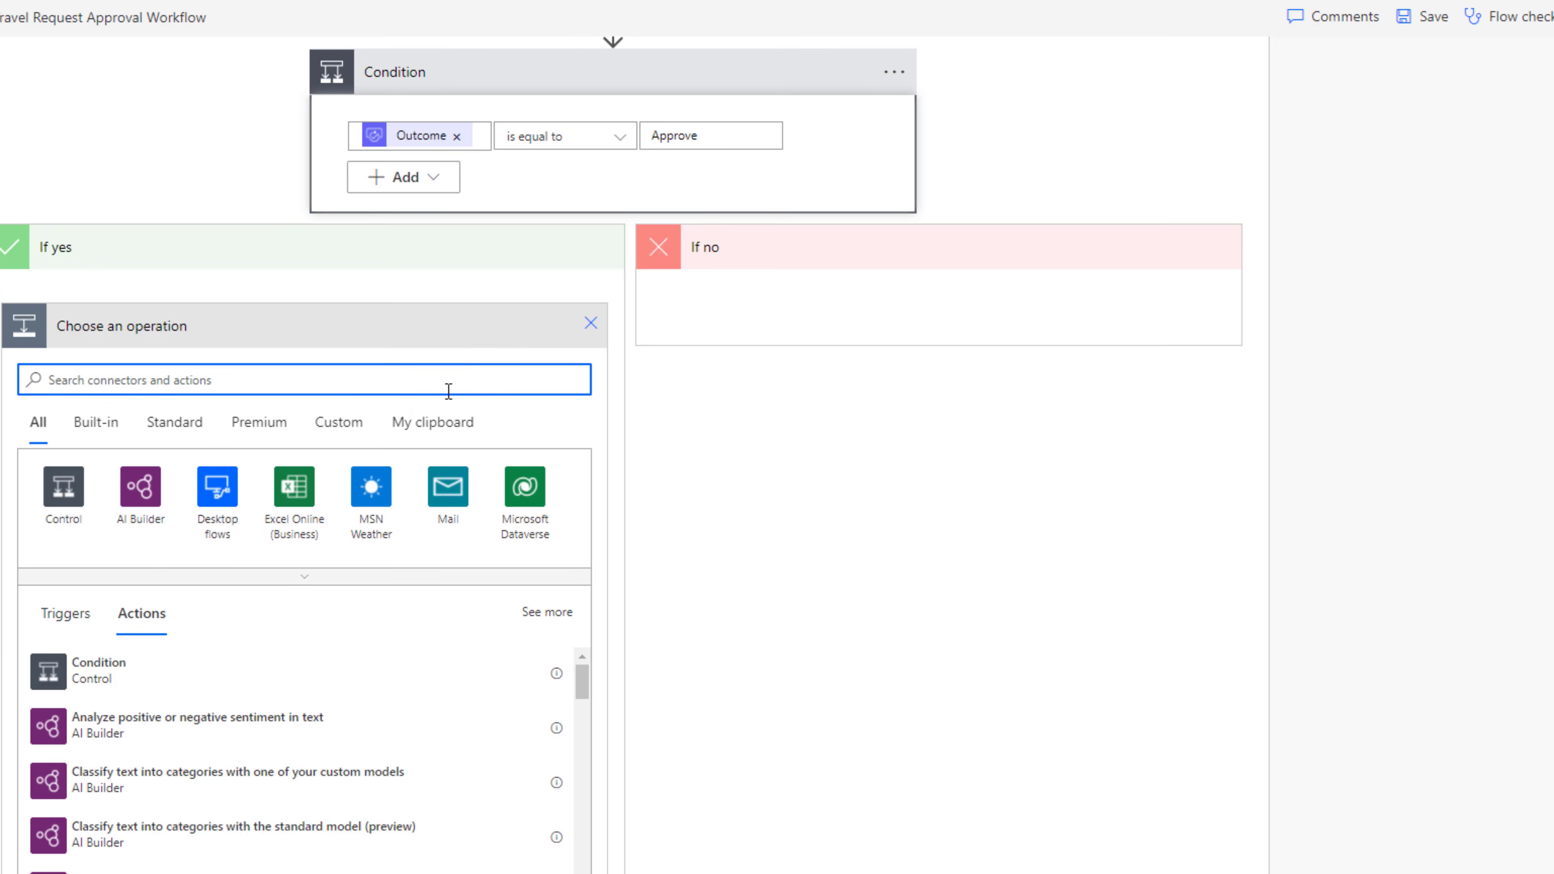
pyautogui.click(434, 422)
pyautogui.click(128, 673)
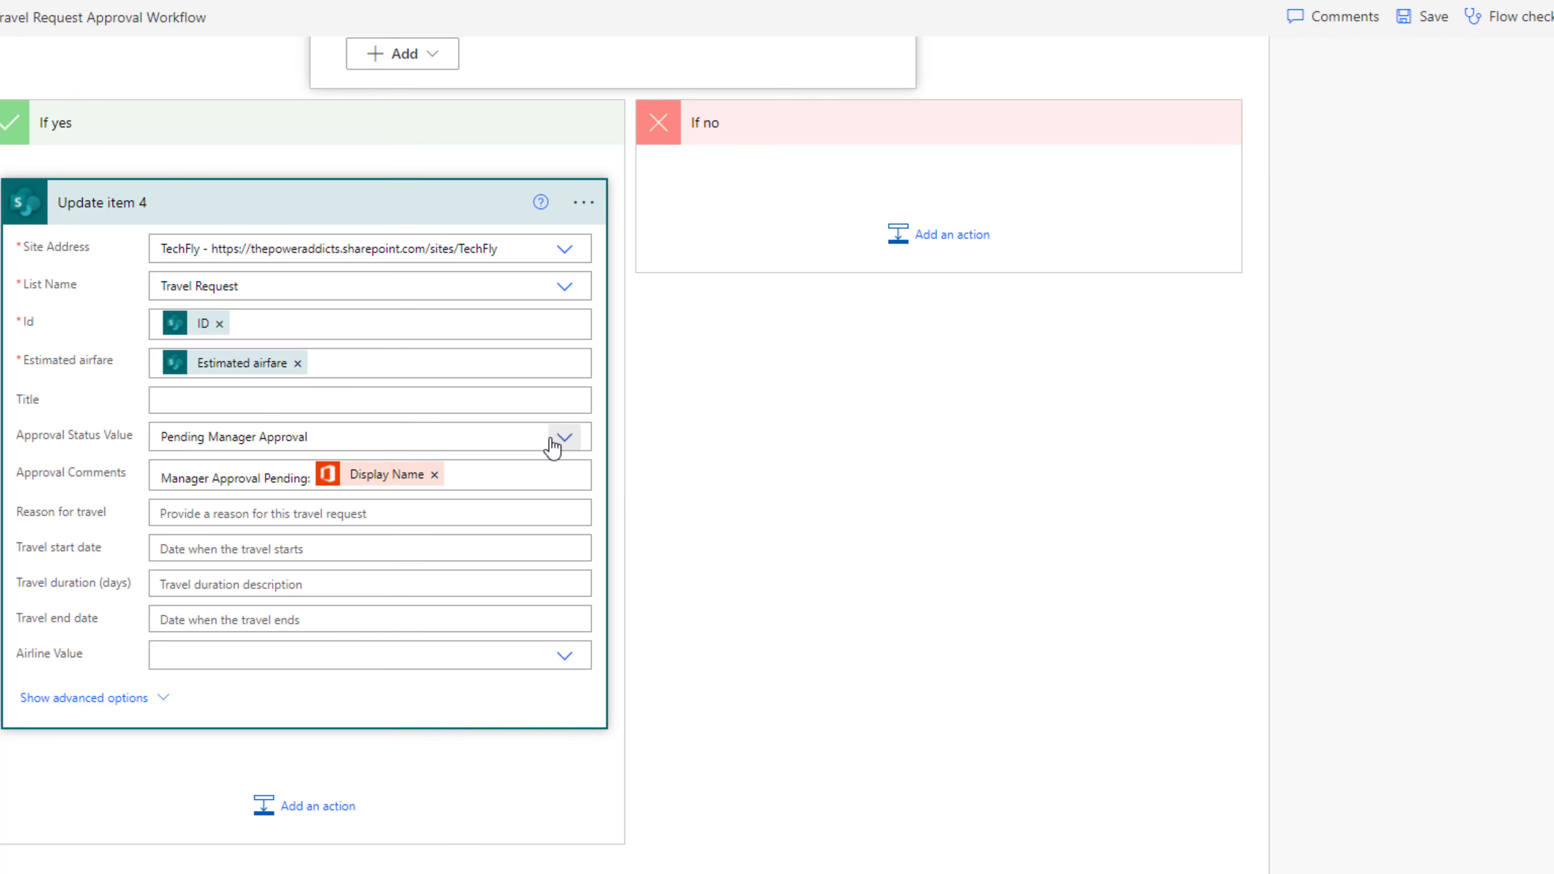
pyautogui.click(313, 444)
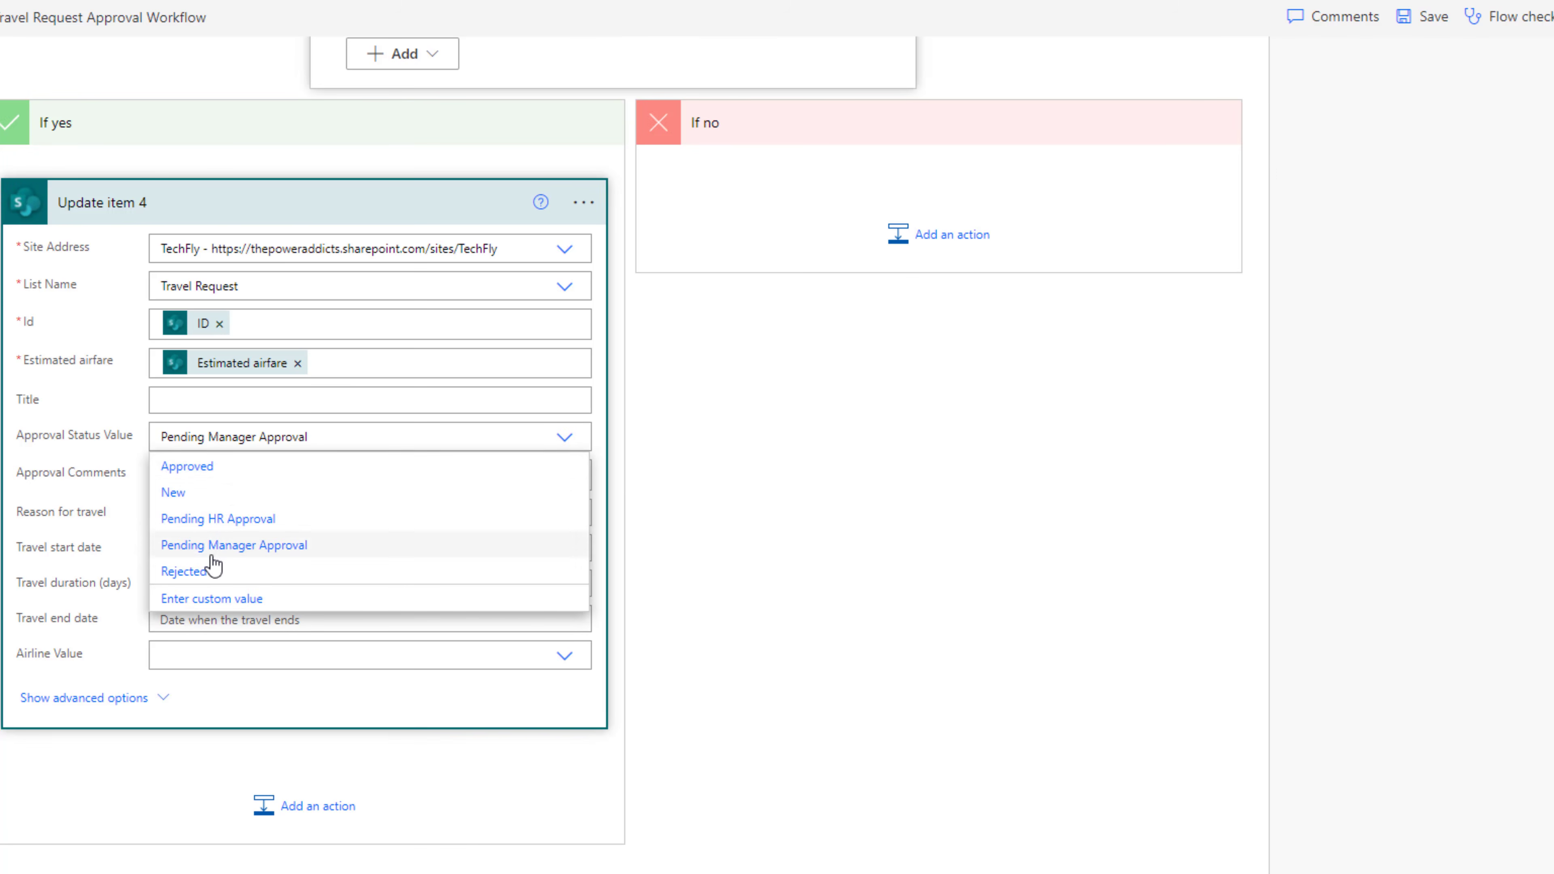
pyautogui.click(191, 468)
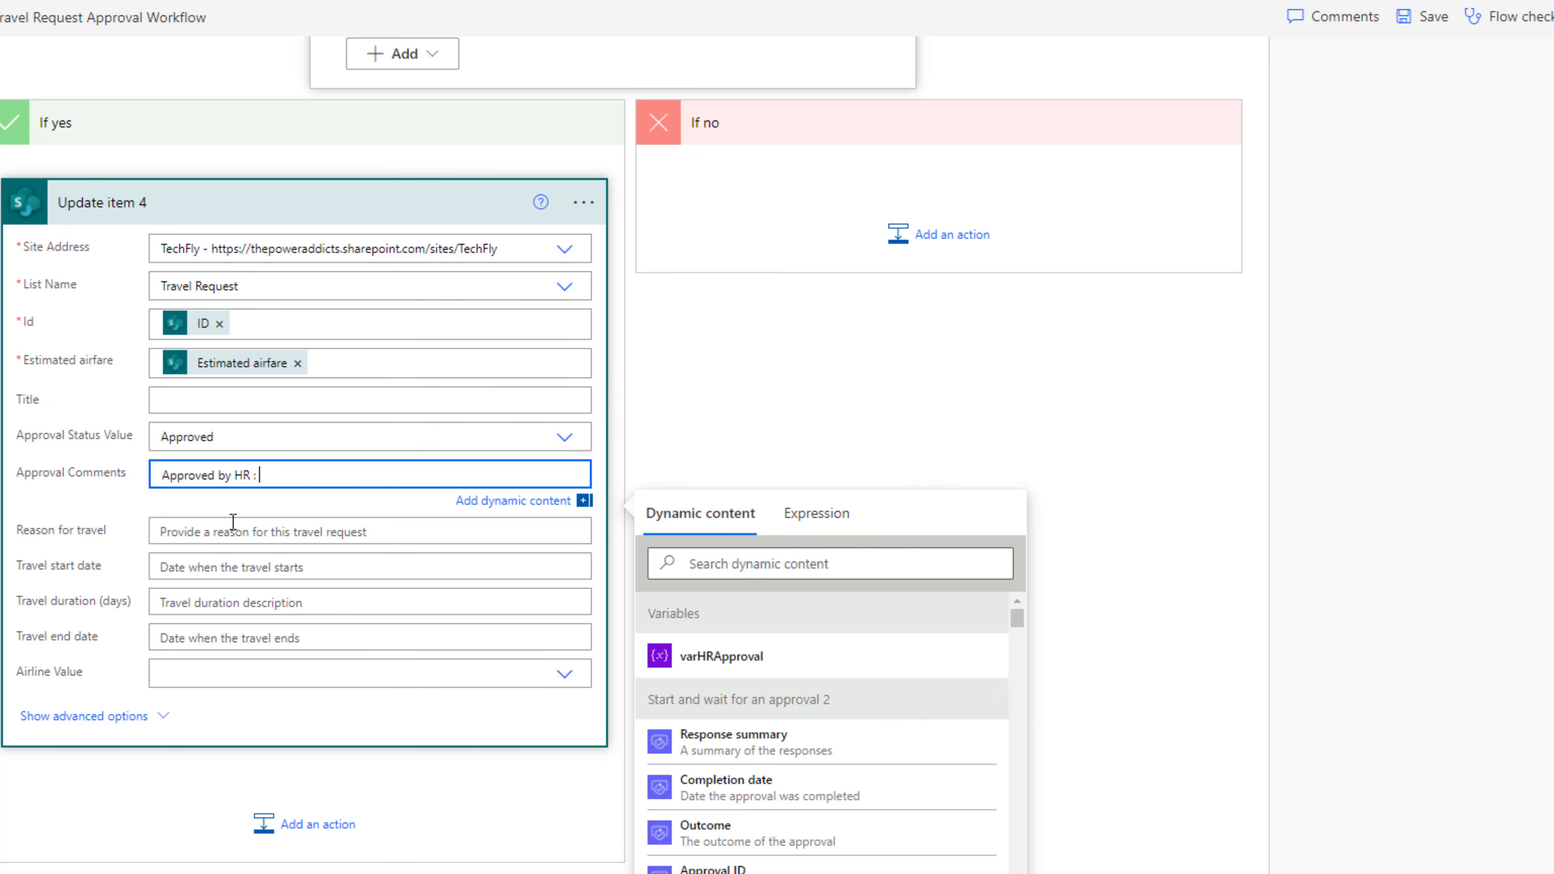
# Set Approval Comments in Update item 4 to "Approved by HR :" followed by the HR approval's Responses Approver name
pyautogui.click(727, 554)
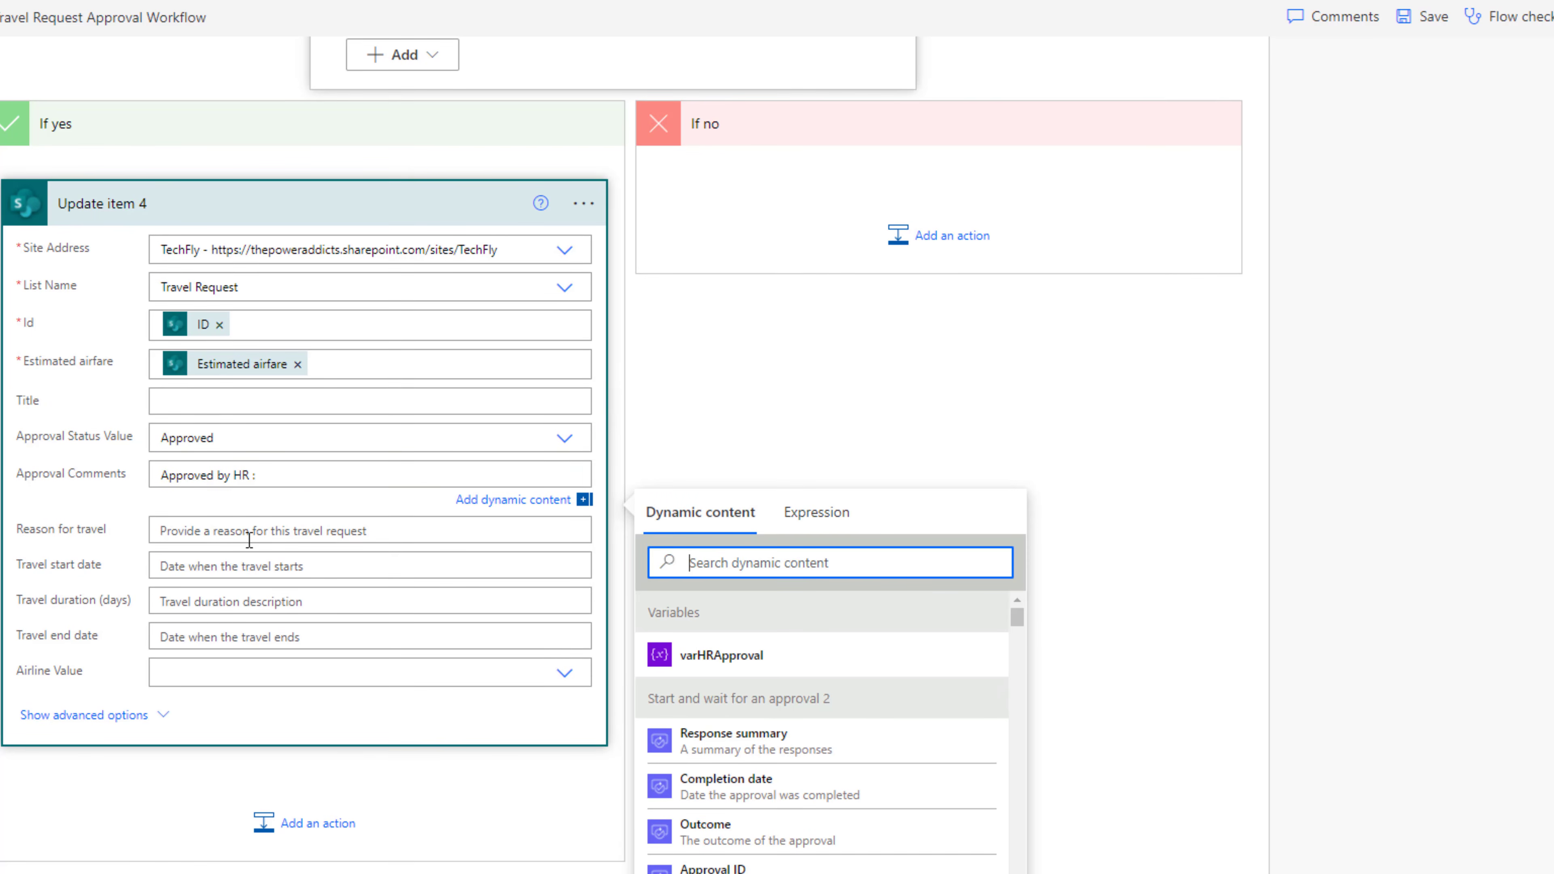
pyautogui.click(291, 475)
pyautogui.click(784, 555)
pyautogui.write('NAME')
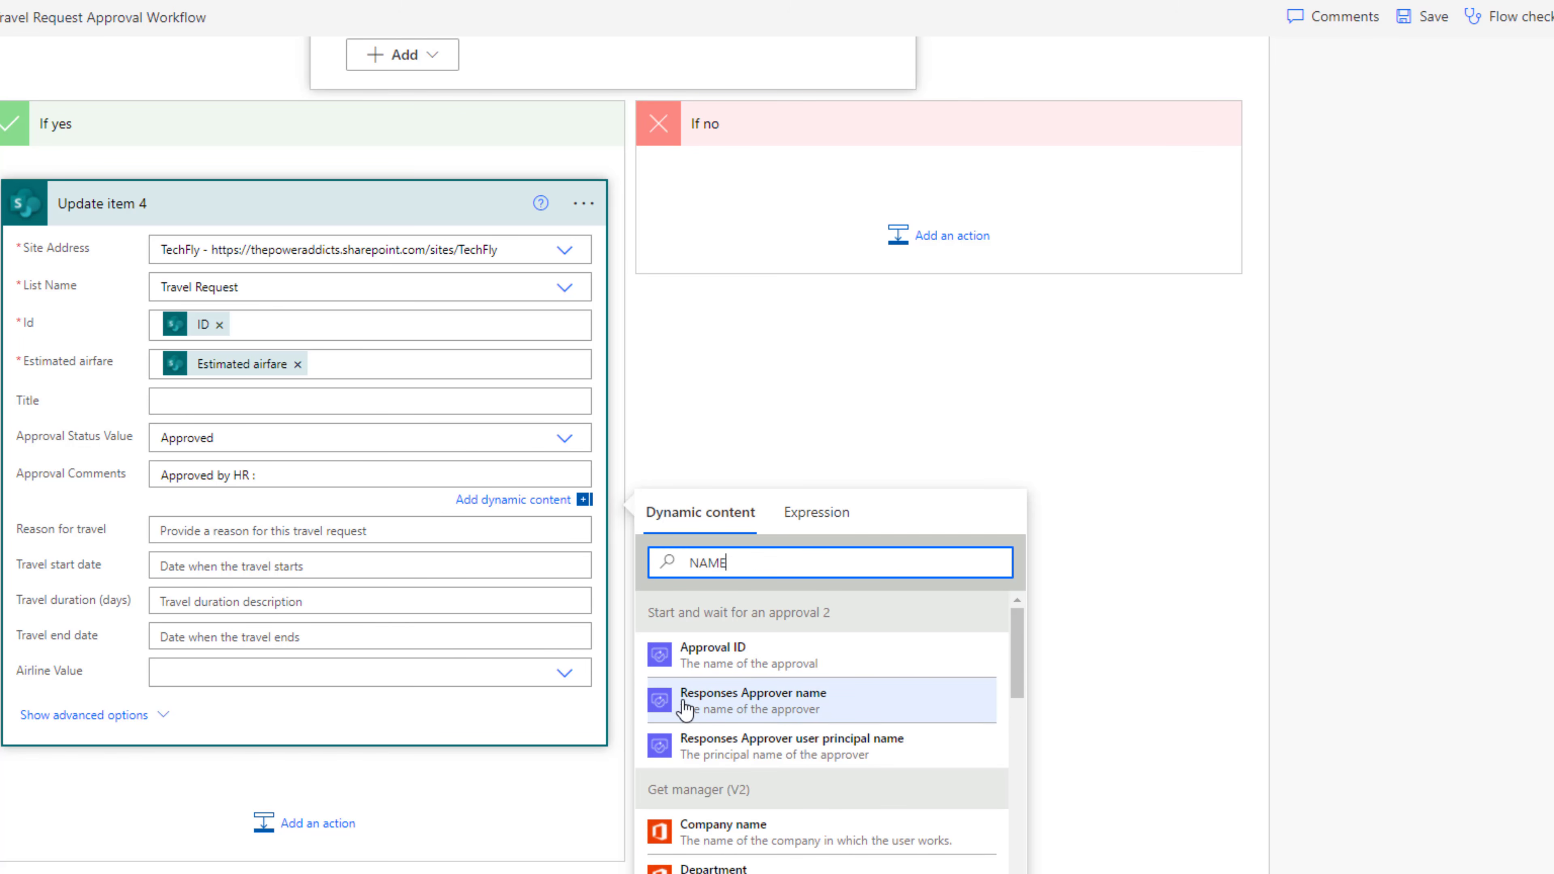
pyautogui.click(785, 711)
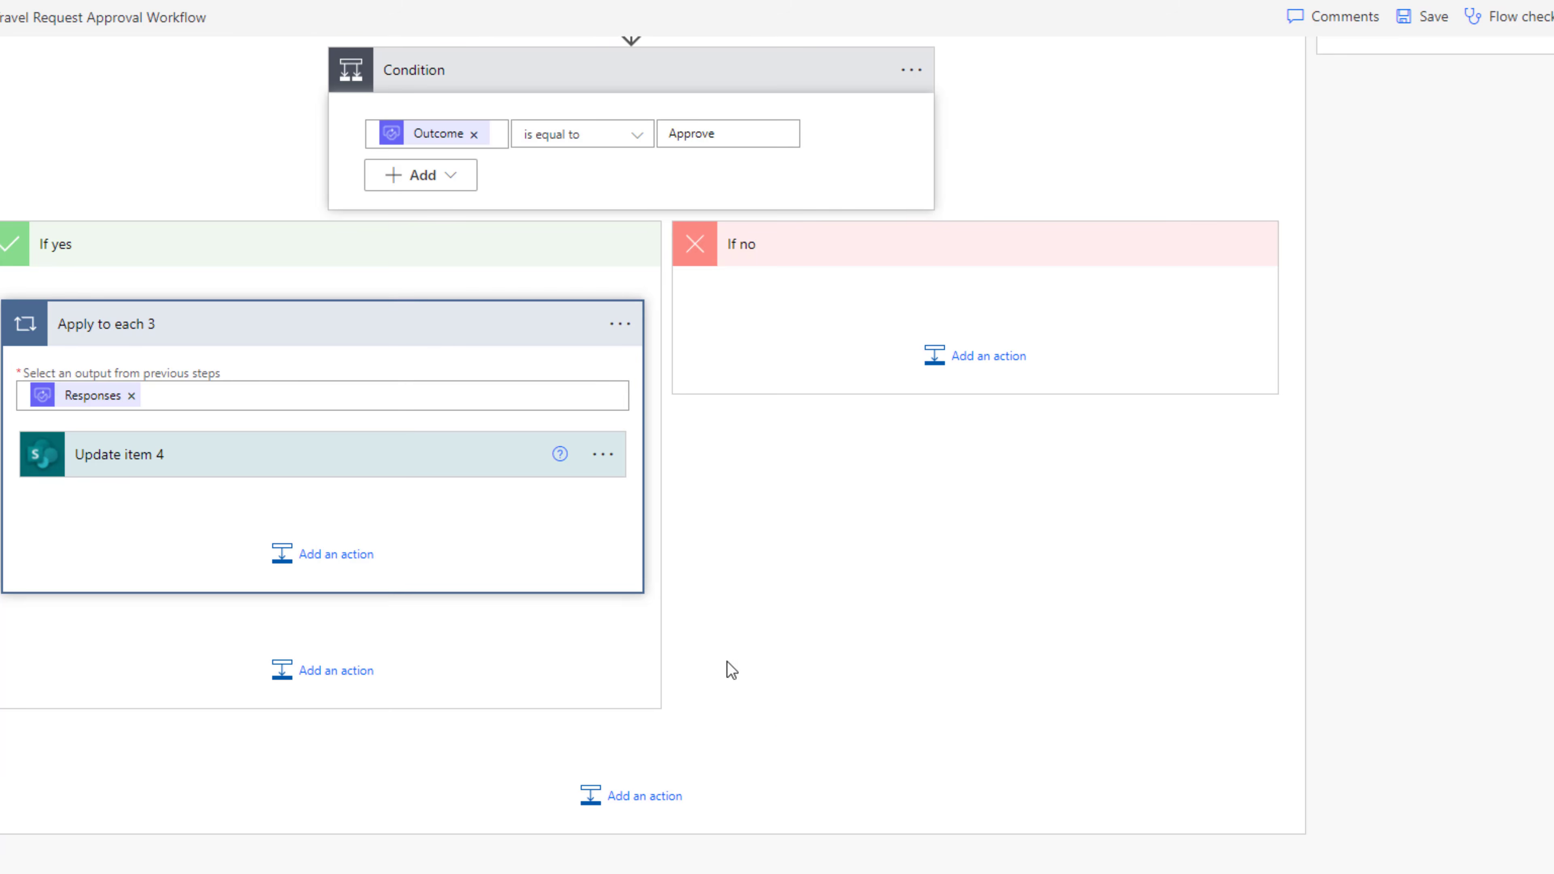
# Append the HR approval's Responses Comments on a new line of Update item 4's Approval Comments
pyautogui.click(226, 458)
pyautogui.click(745, 433)
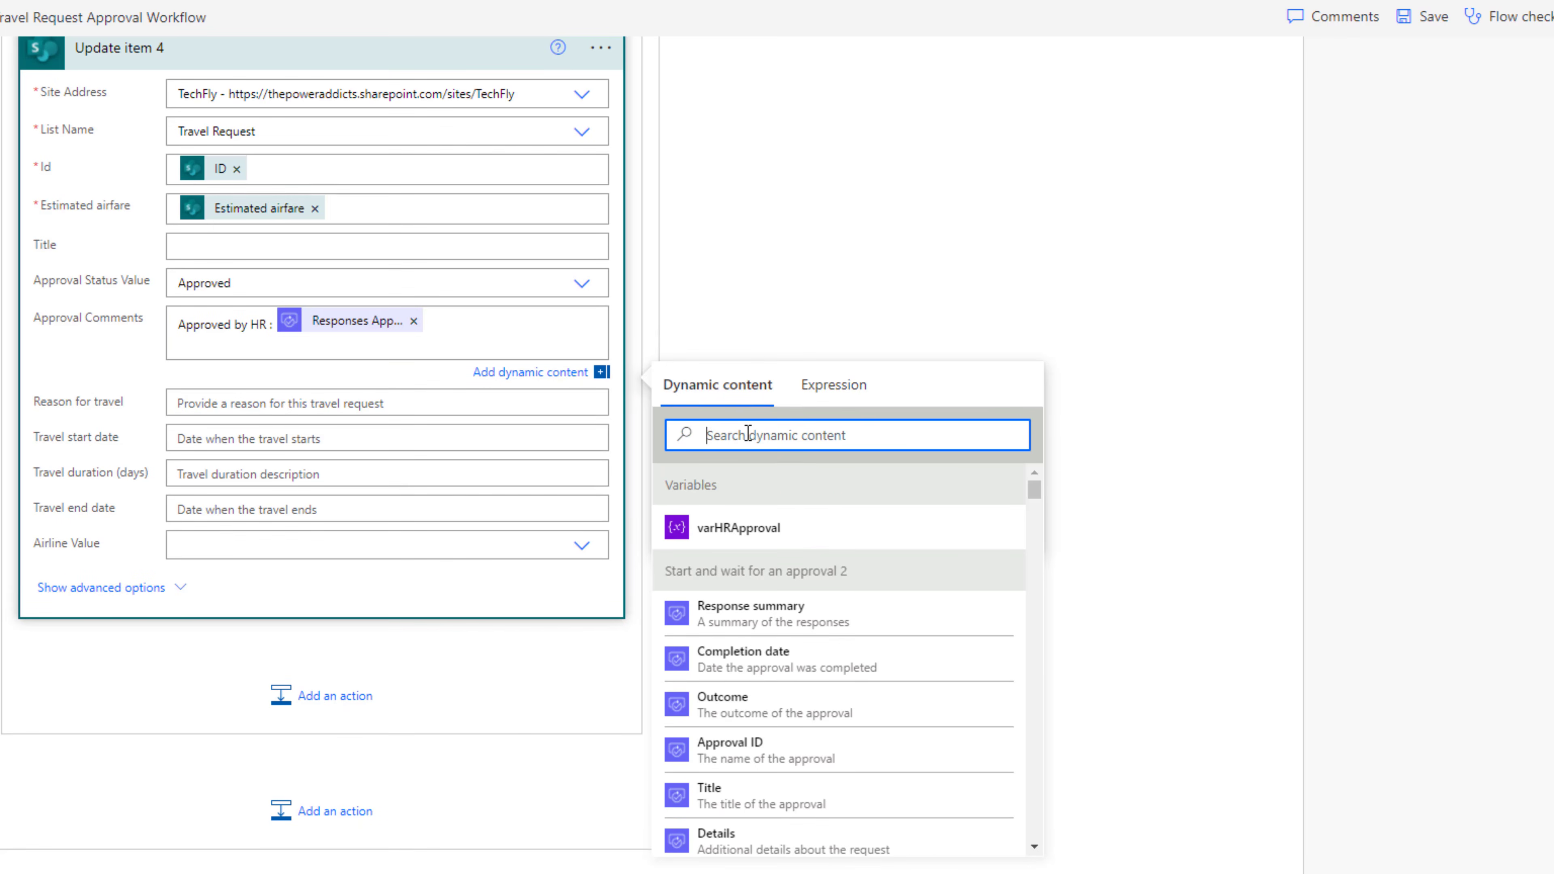
pyautogui.write('coMMENTS')
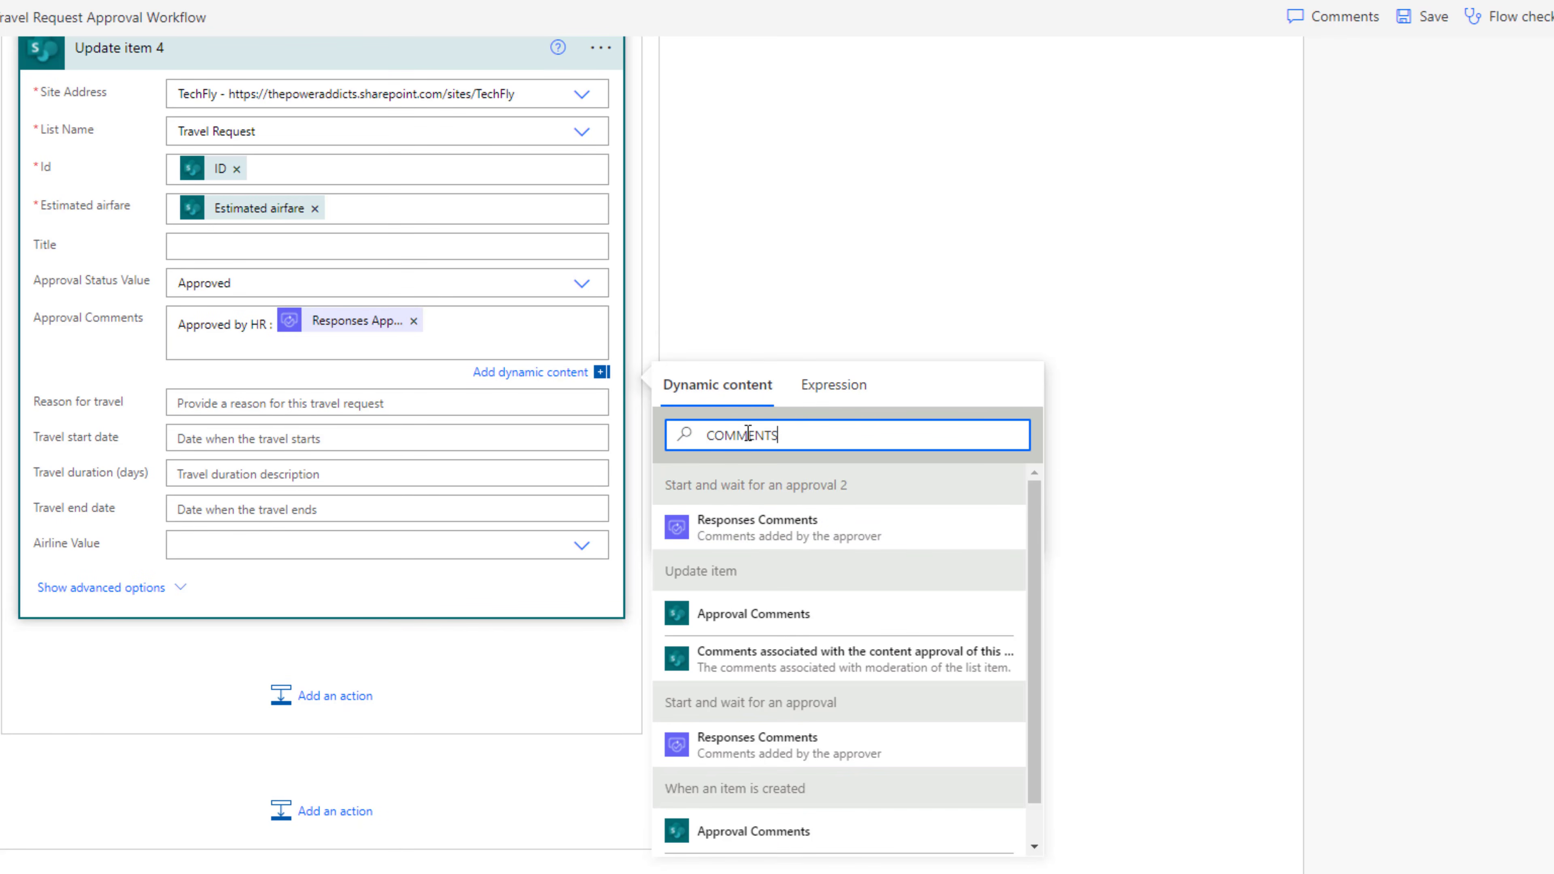
pyautogui.click(779, 541)
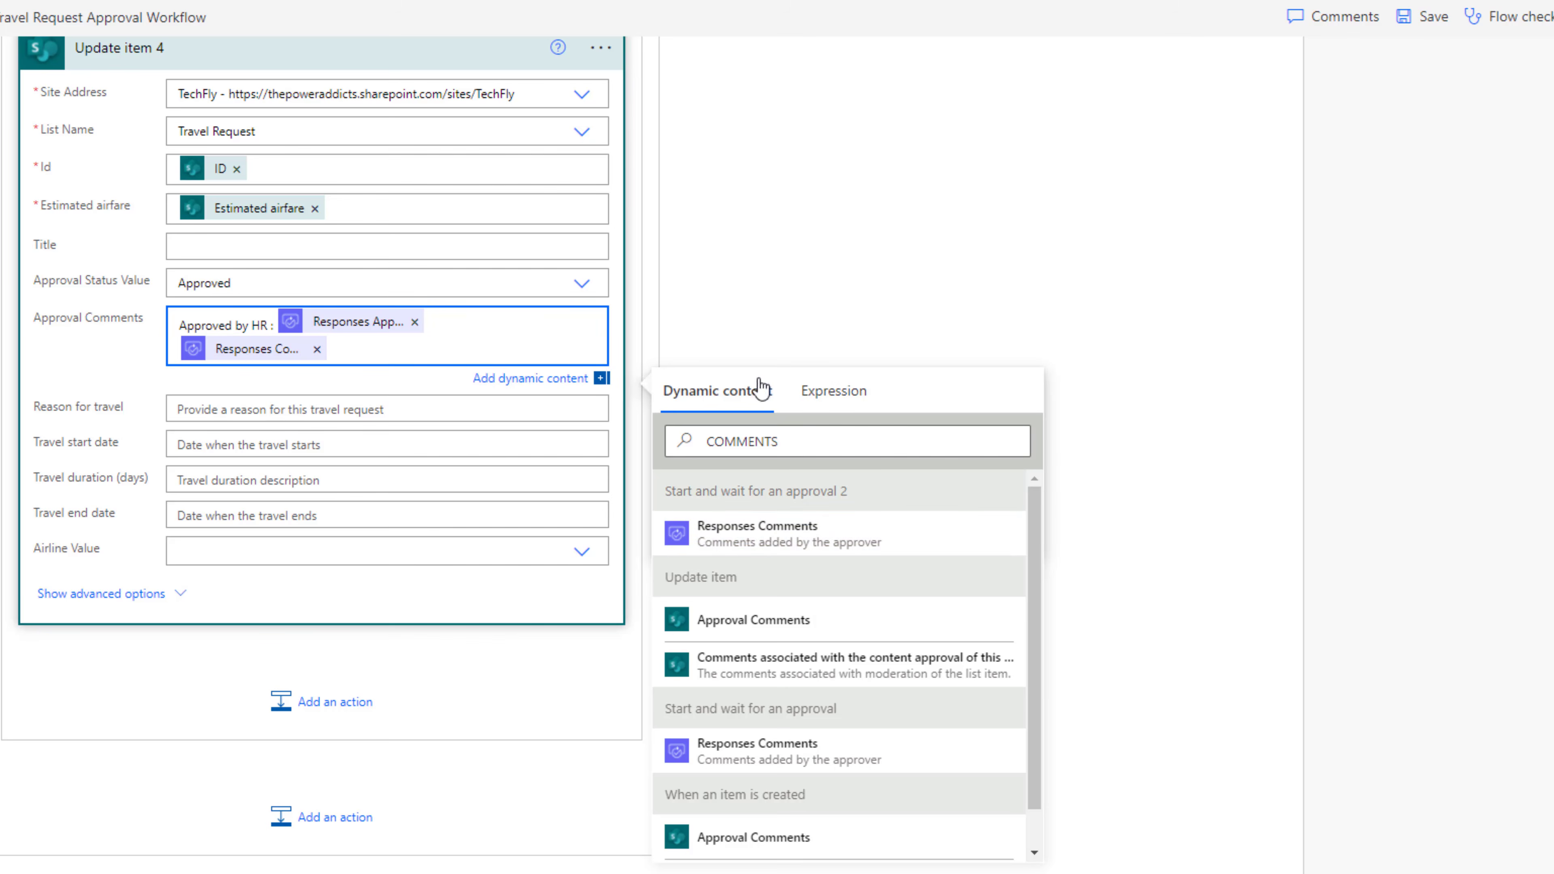
# Paste the copied Update item action into the If no branch of the condition that checks the HR approval's Outcome
pyautogui.scroll(9, 767, 312)
pyautogui.scroll(-2, 692, 453)
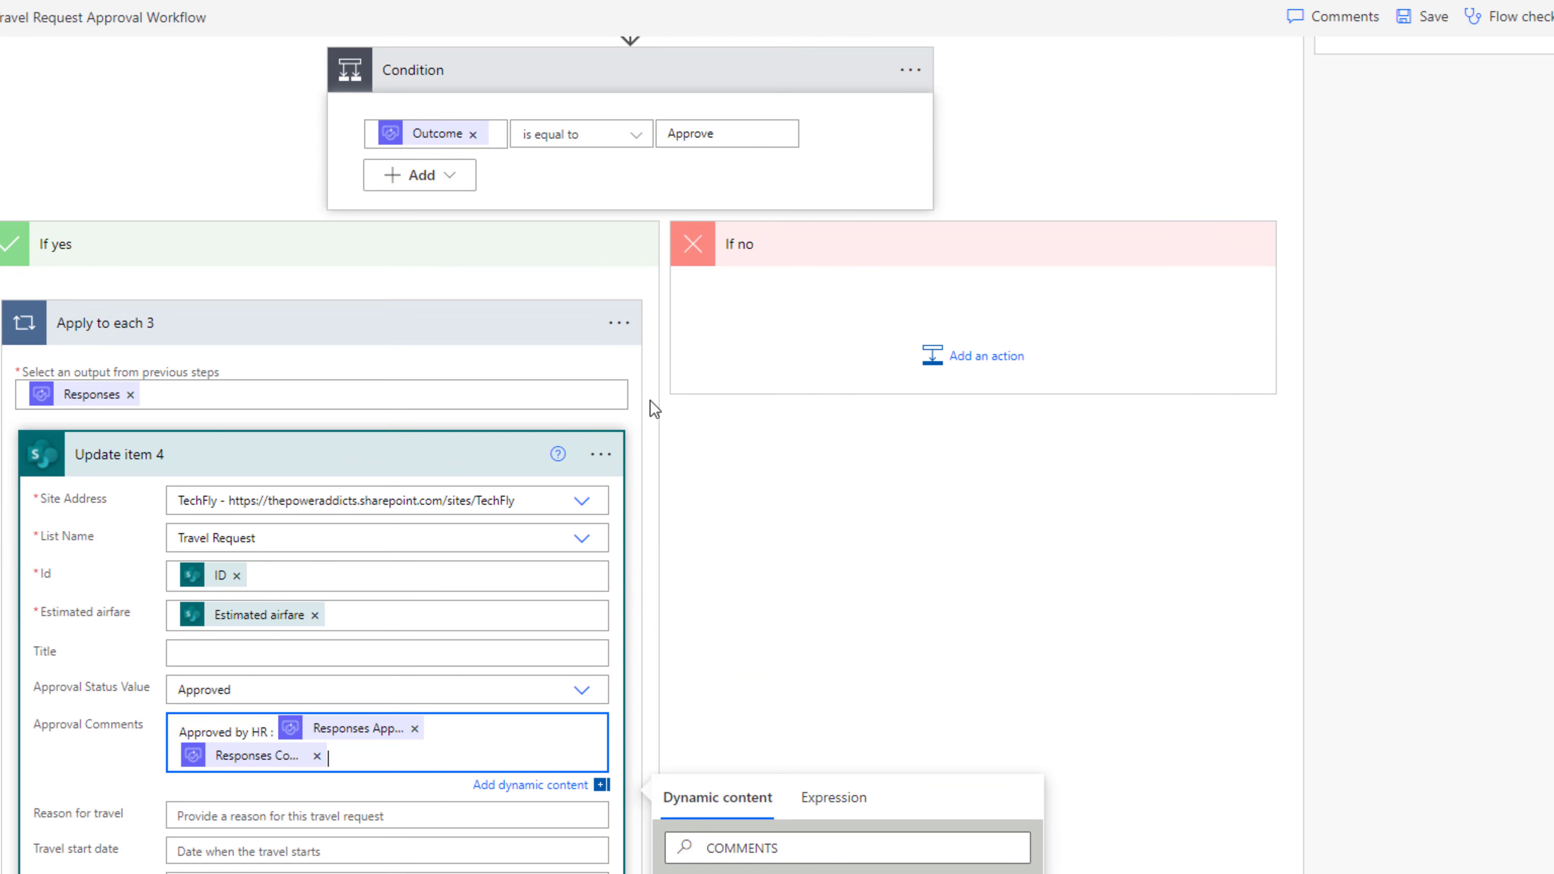
pyautogui.click(973, 356)
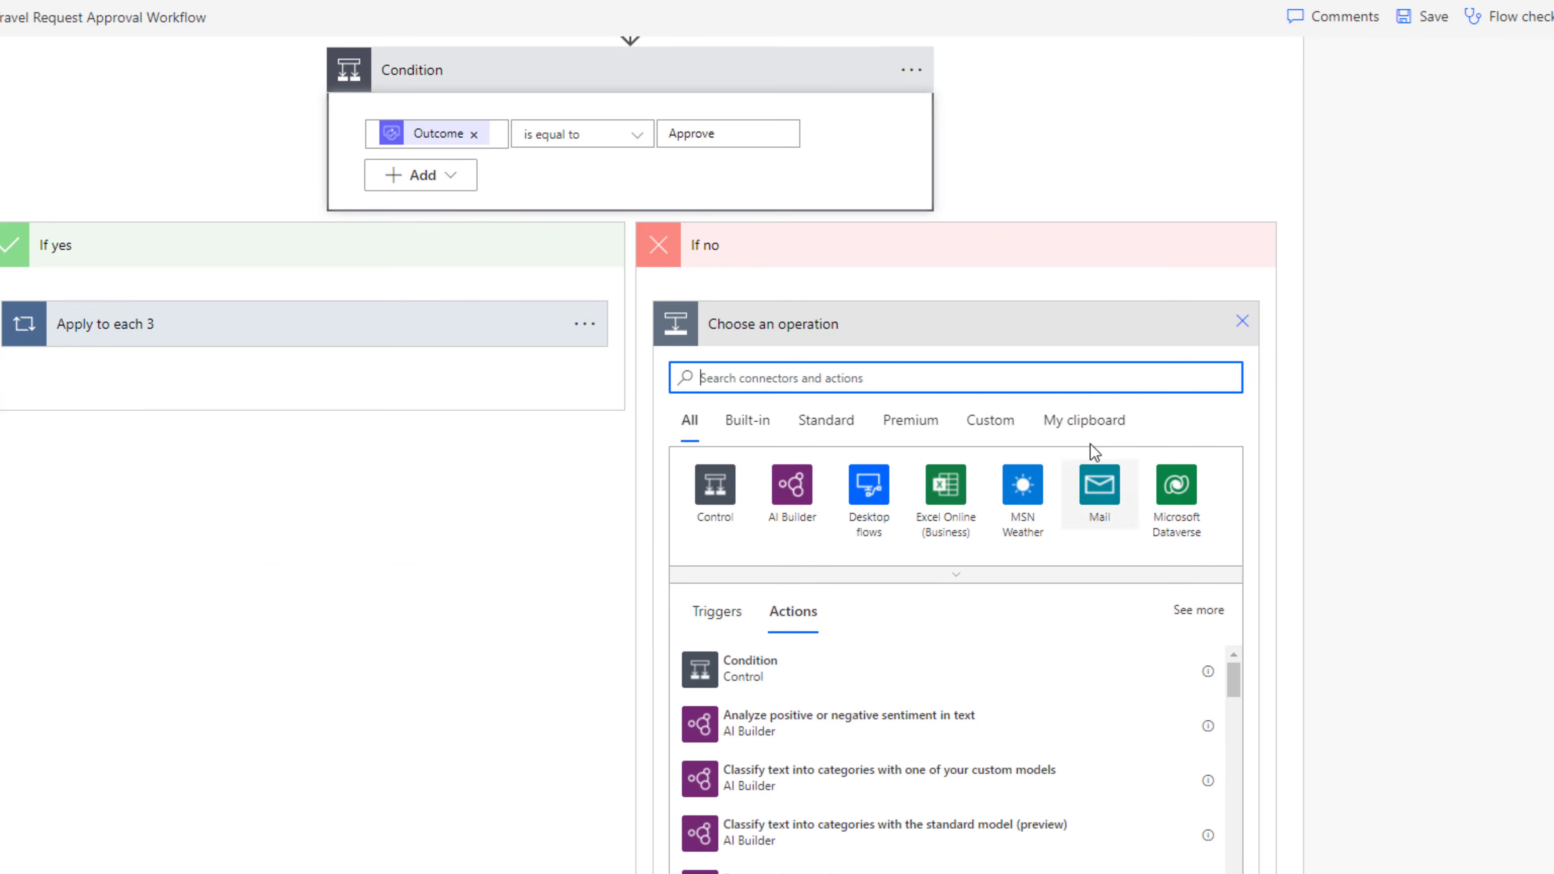
pyautogui.click(1088, 422)
pyautogui.click(770, 670)
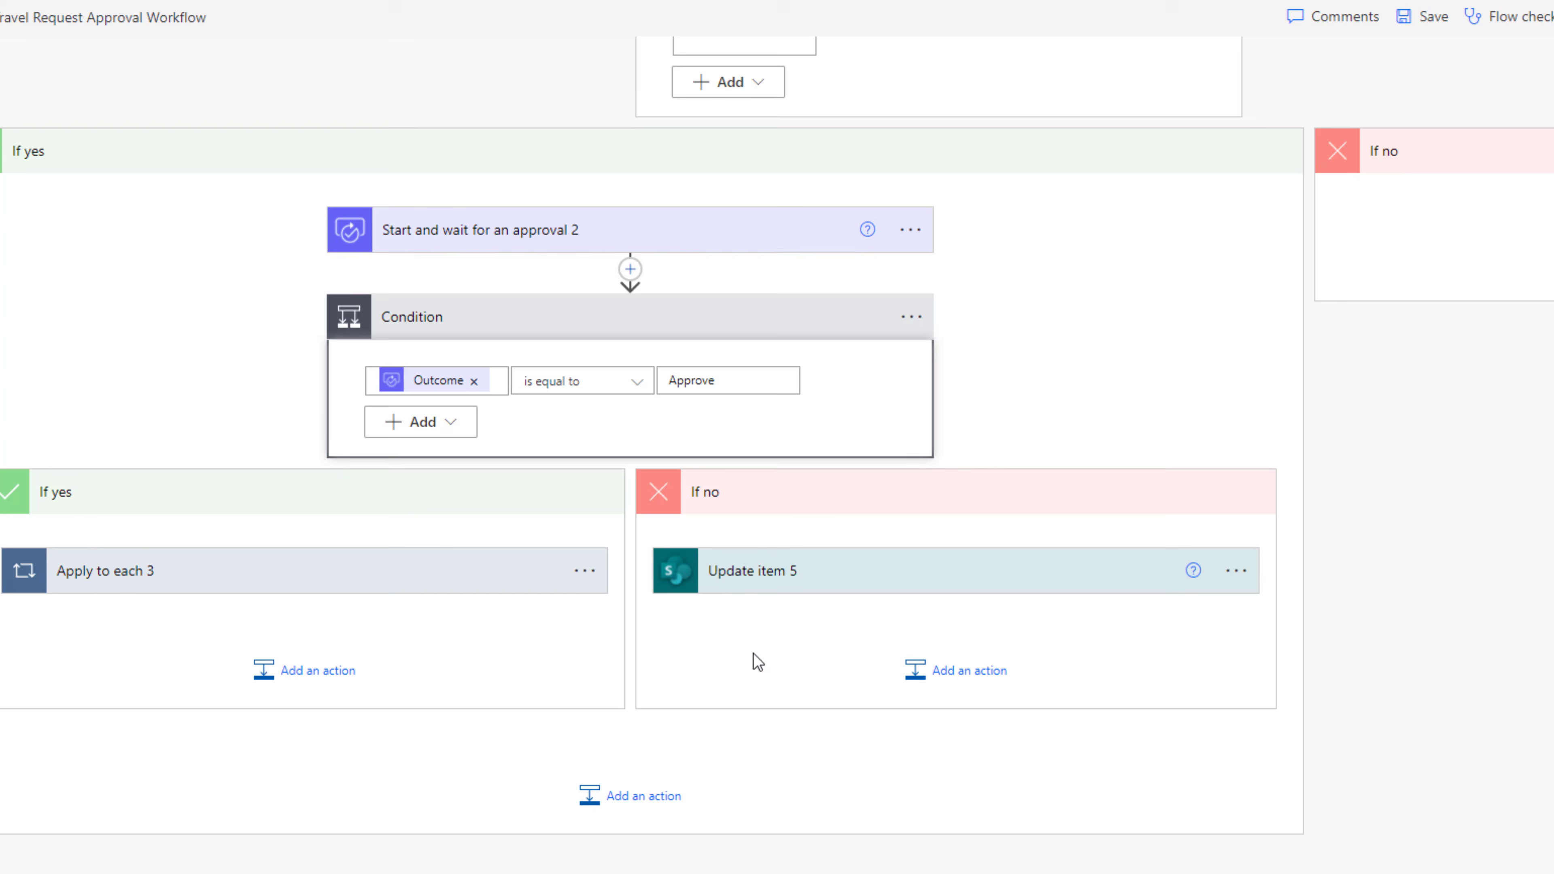
# In Update item 5, set Approval Status Value to Rejected and Approval Comments to "Rejcted By HR:" followed by the HR approval's Responses Approver name
pyautogui.click(871, 575)
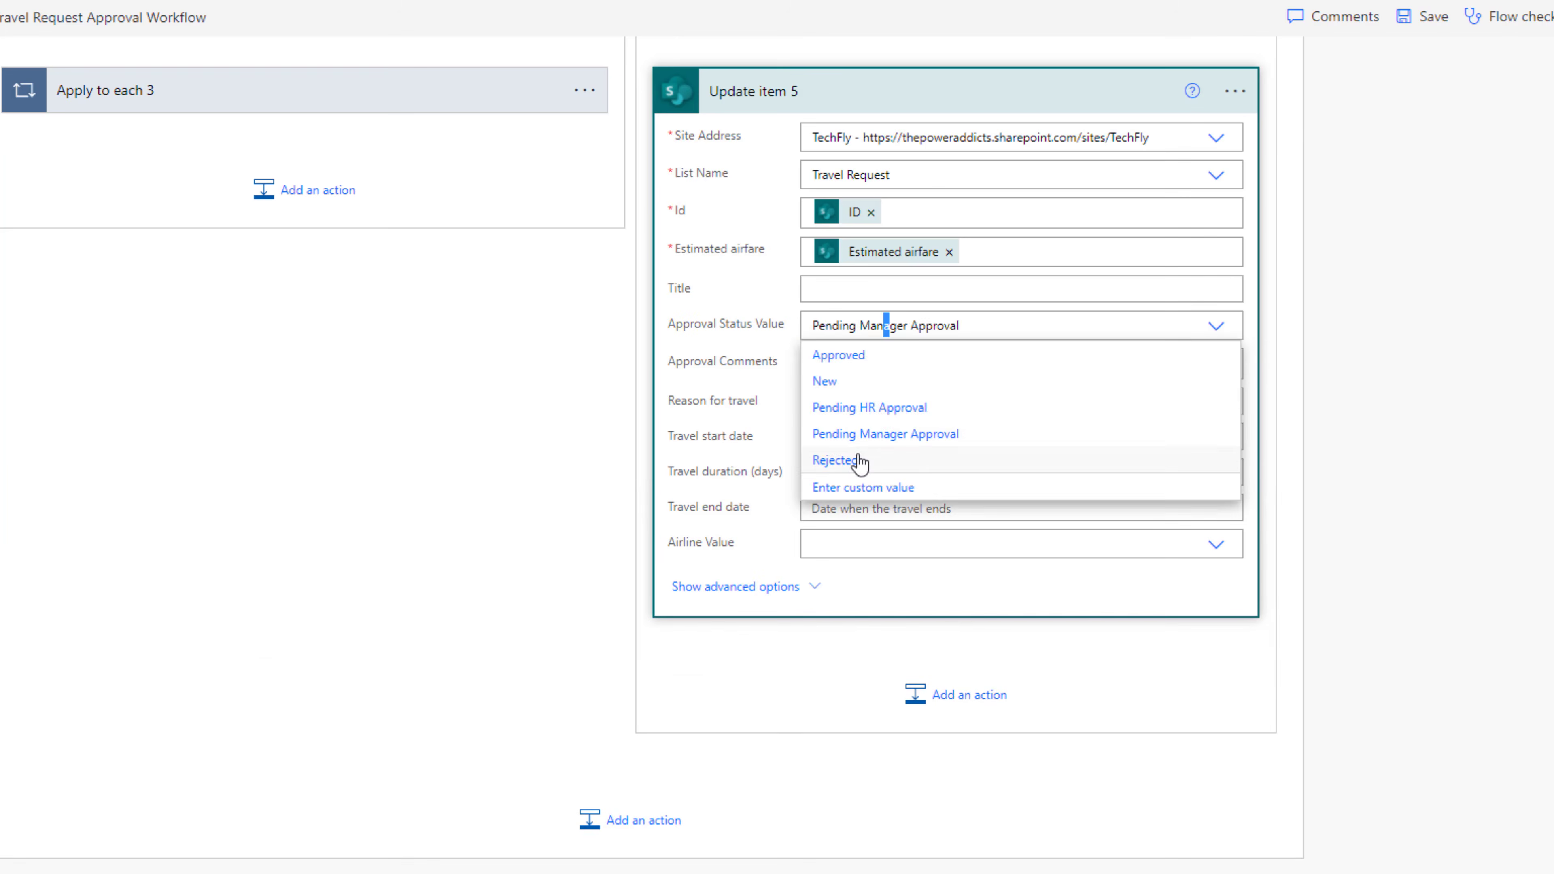
pyautogui.click(860, 462)
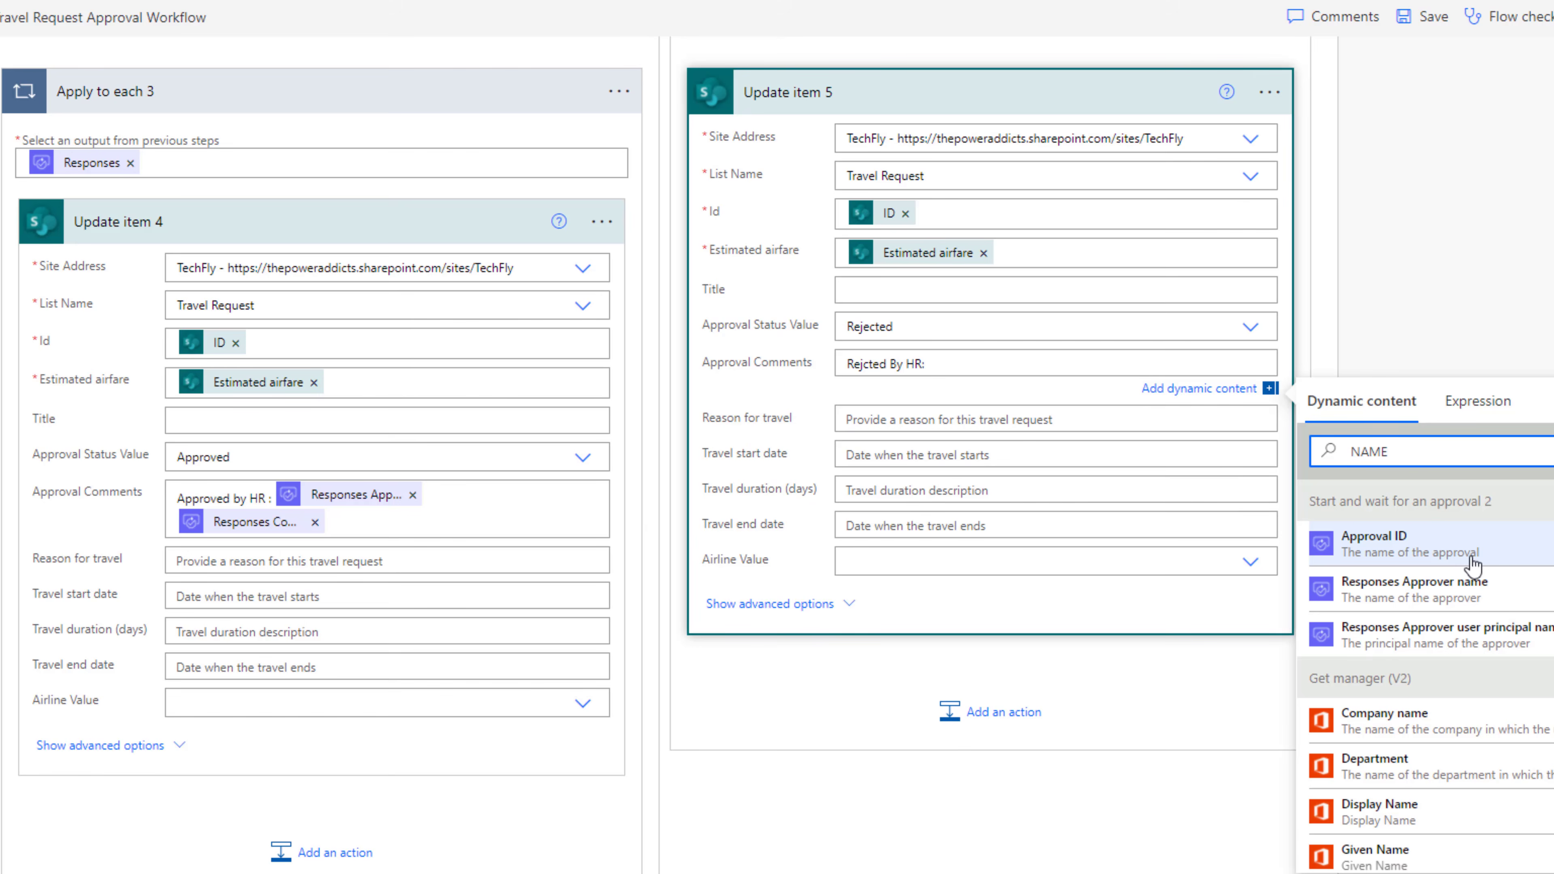
pyautogui.click(1468, 589)
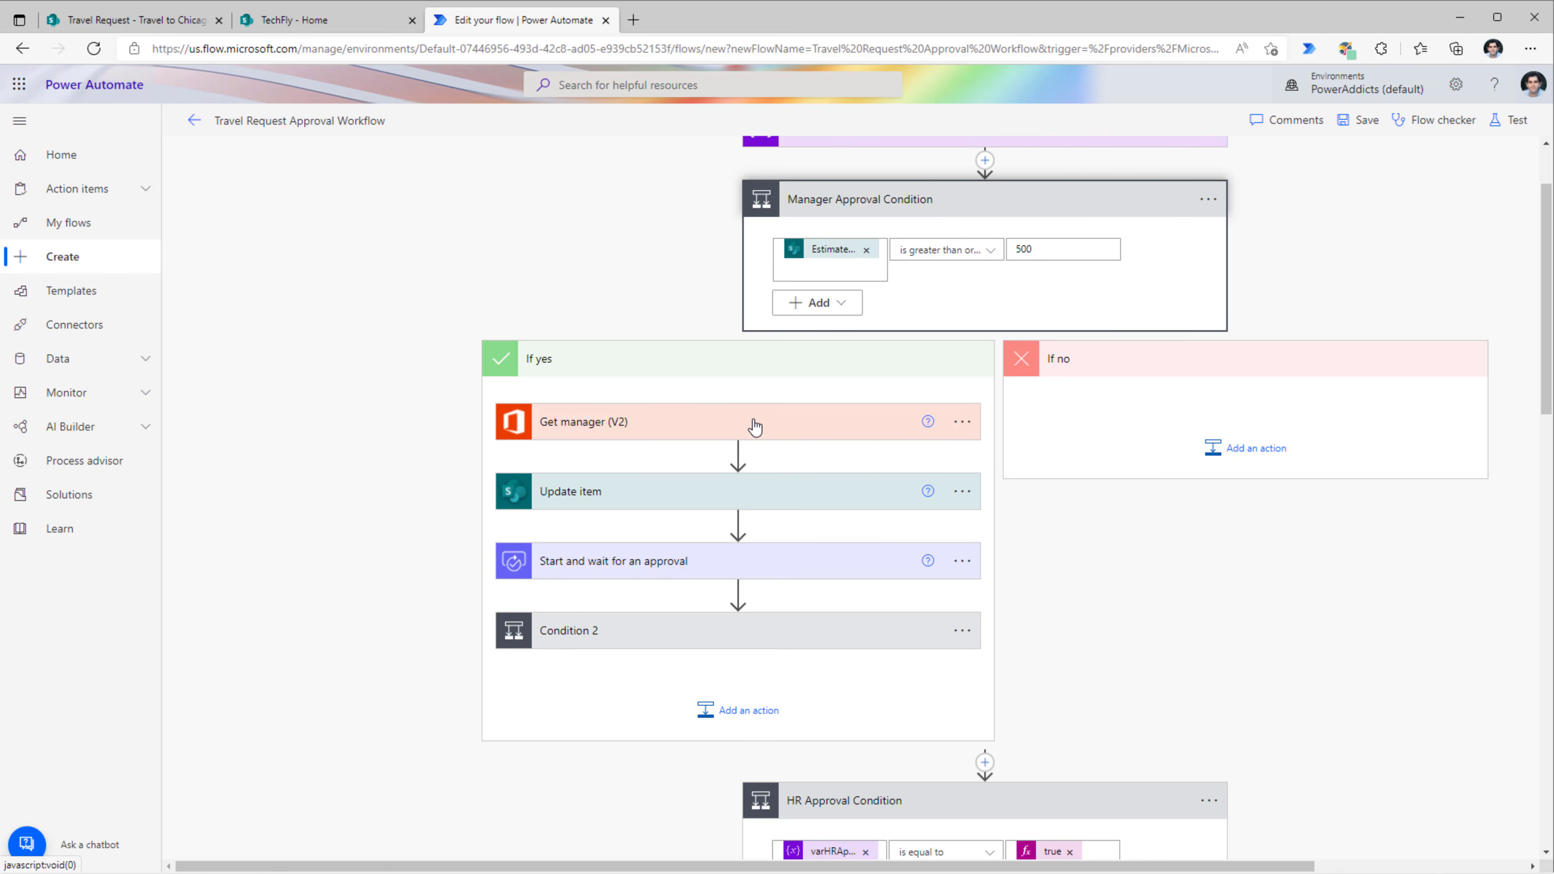
# Paste the copied Update item action into the If no branch of the Manager Approval Condition
pyautogui.click(1230, 440)
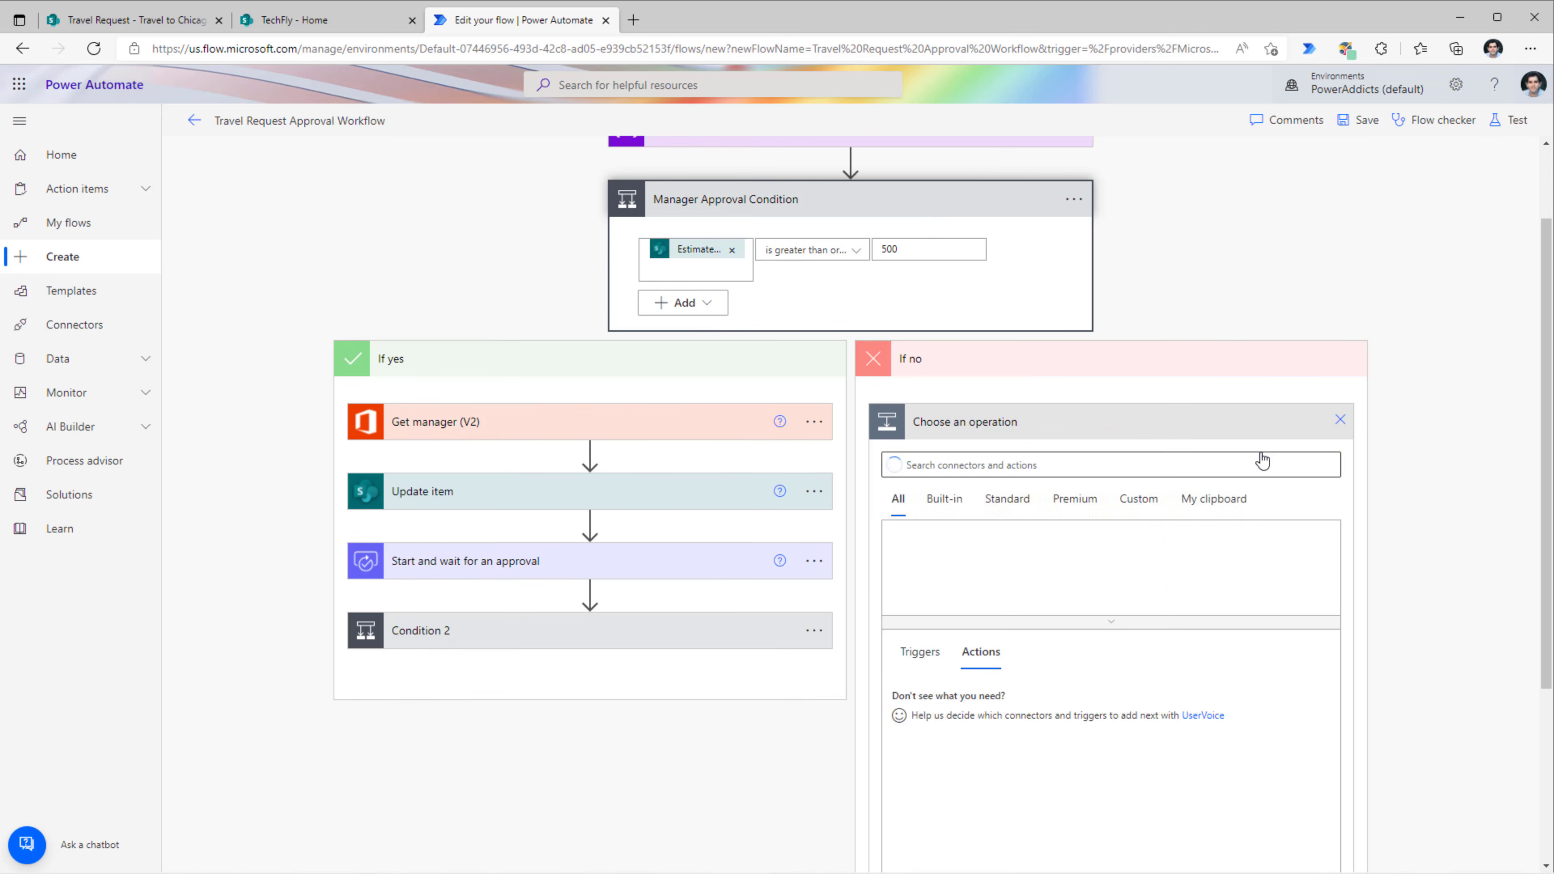
pyautogui.click(1208, 518)
pyautogui.click(973, 575)
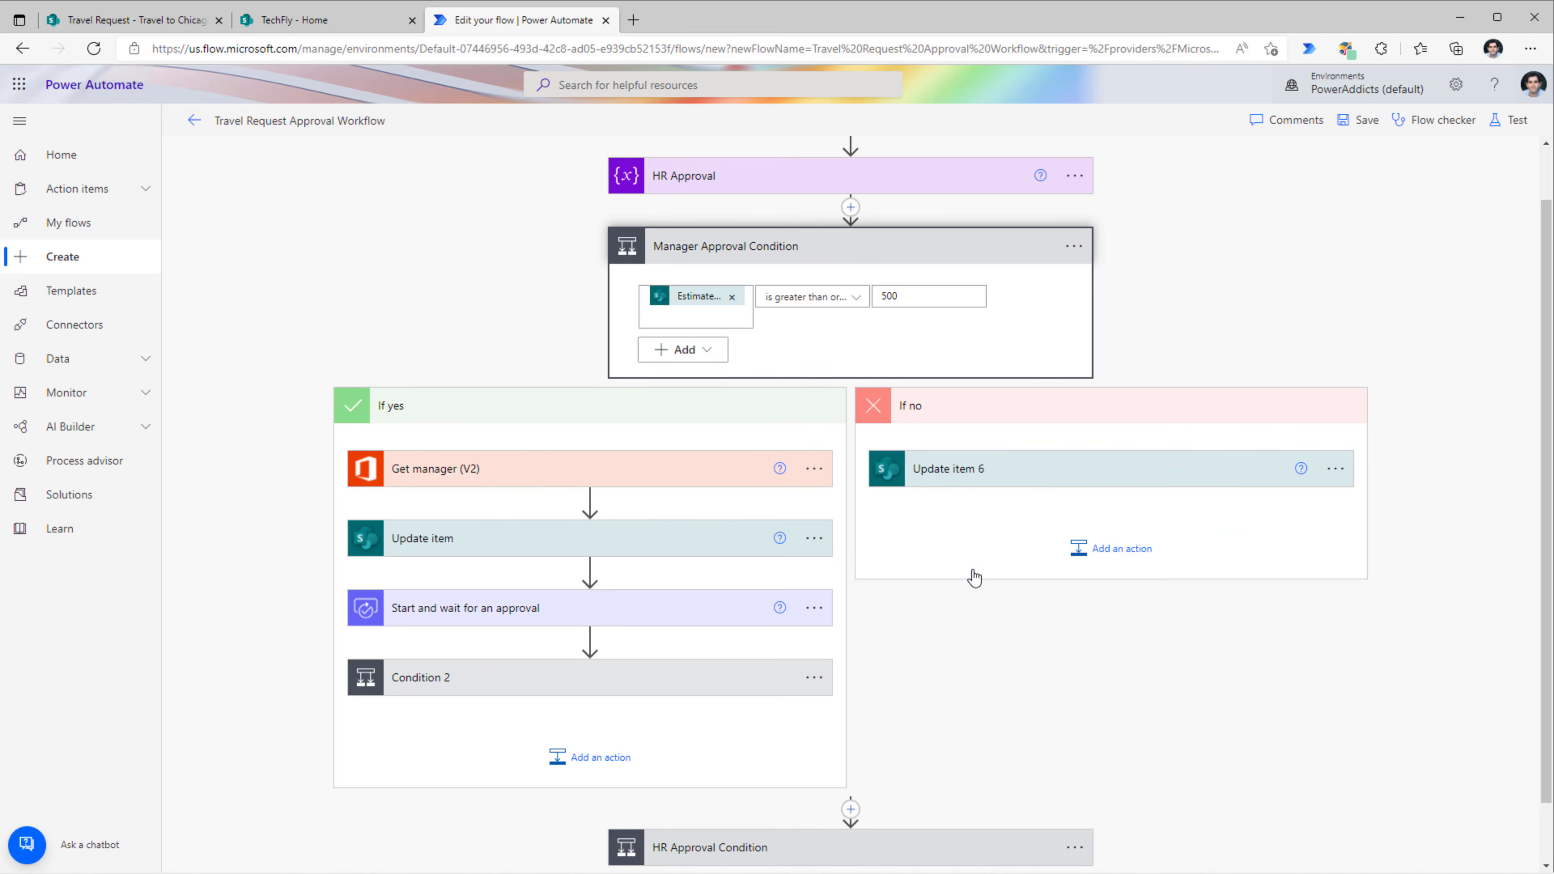
# Set both Approval Status Value and Approval Comments of Update item 6 to Pending HR Approval, and save the flow
pyautogui.click(1033, 486)
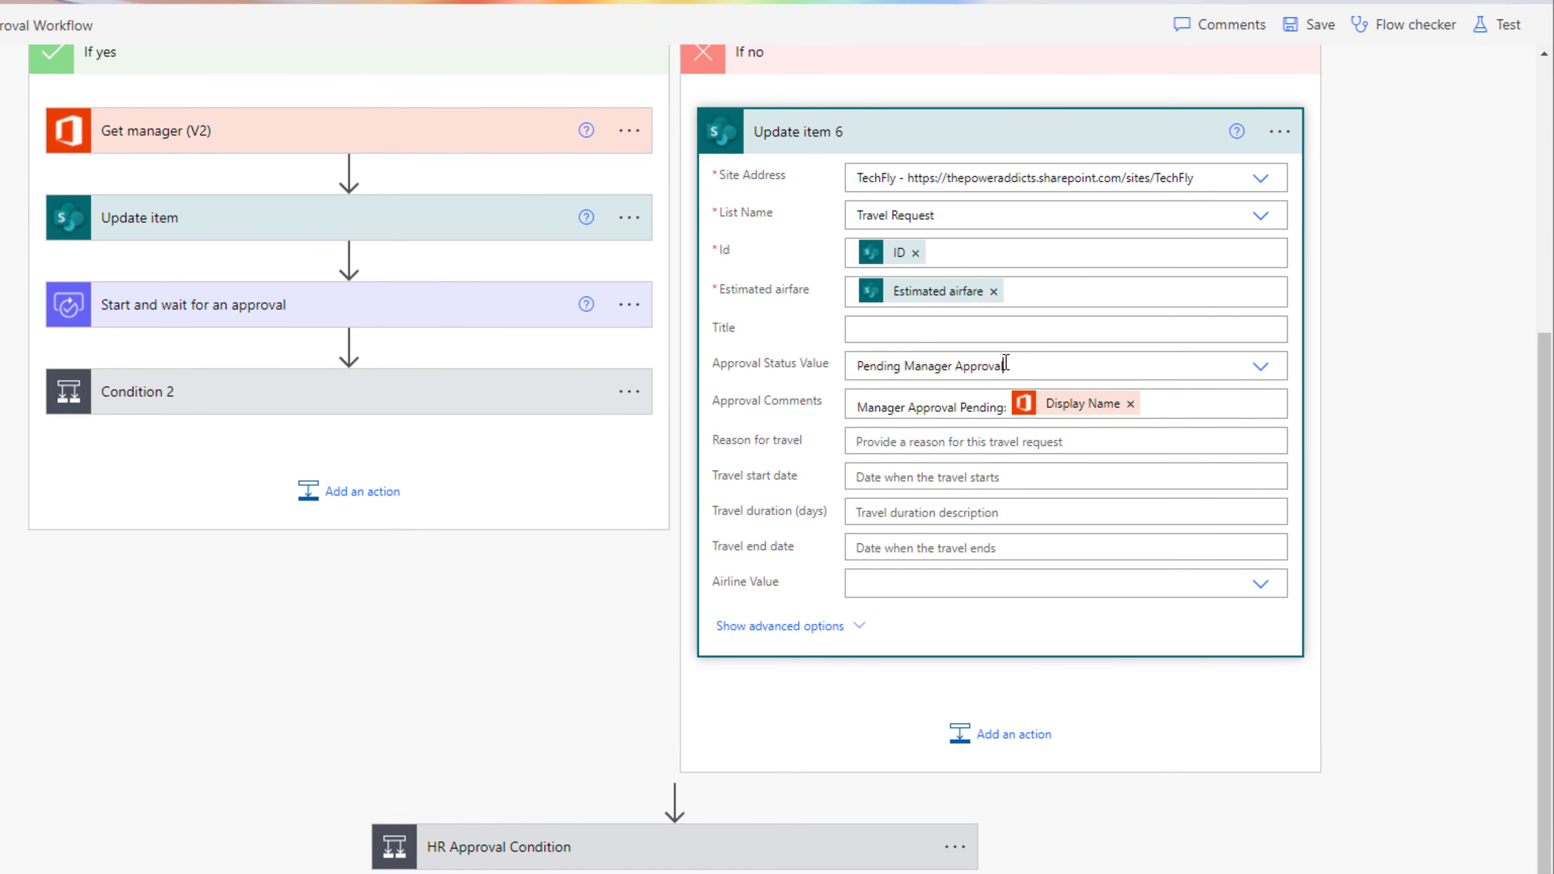
pyautogui.click(1030, 656)
pyautogui.click(898, 447)
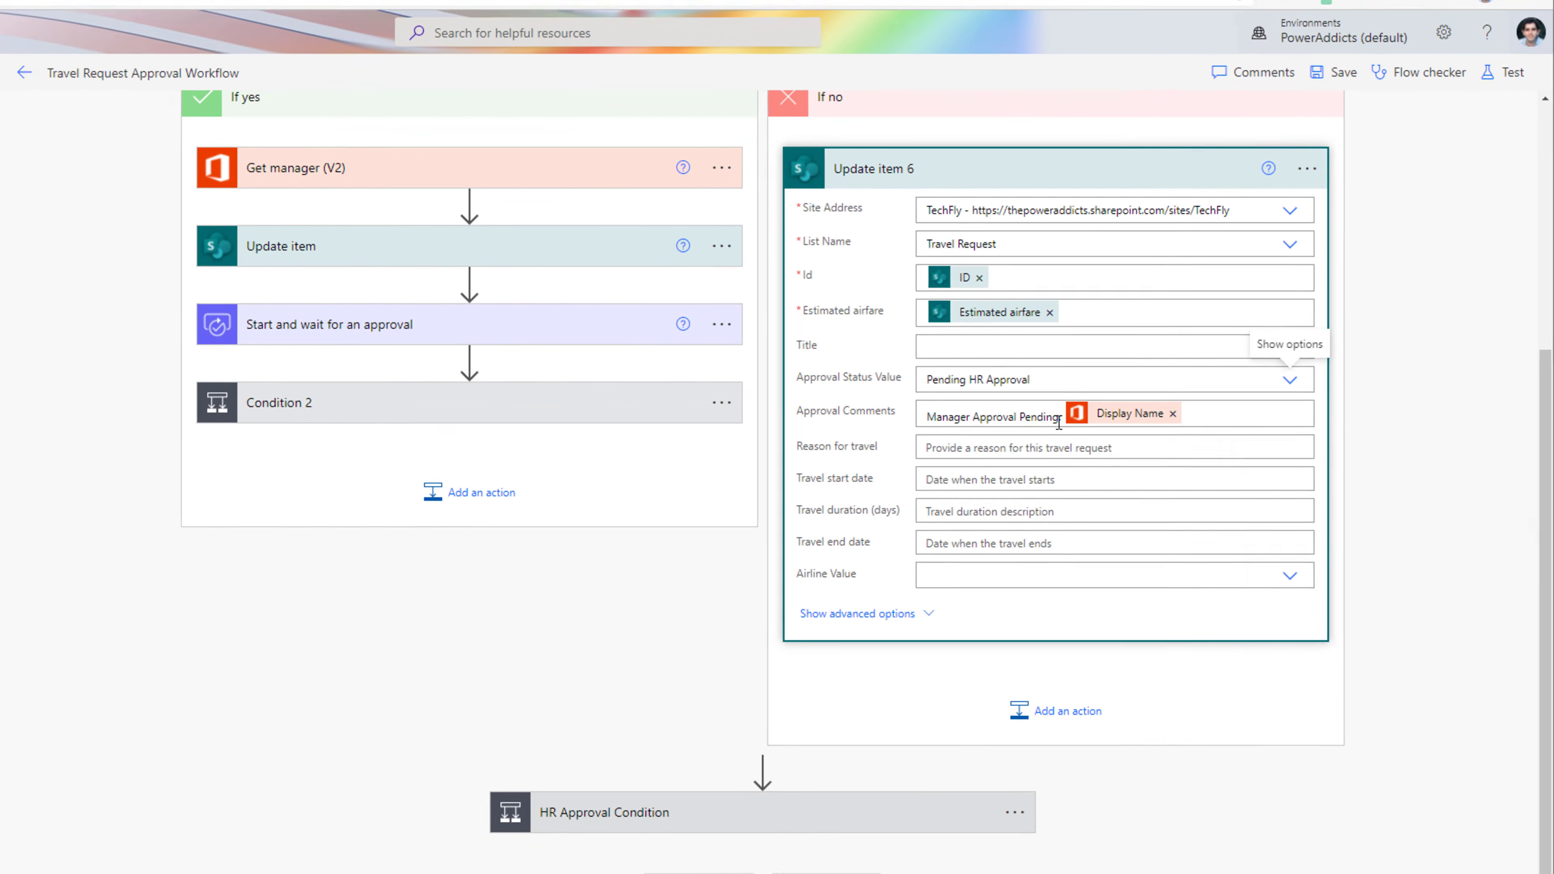
pyautogui.moveTo(1006, 396); pyautogui.dragTo(795, 398)
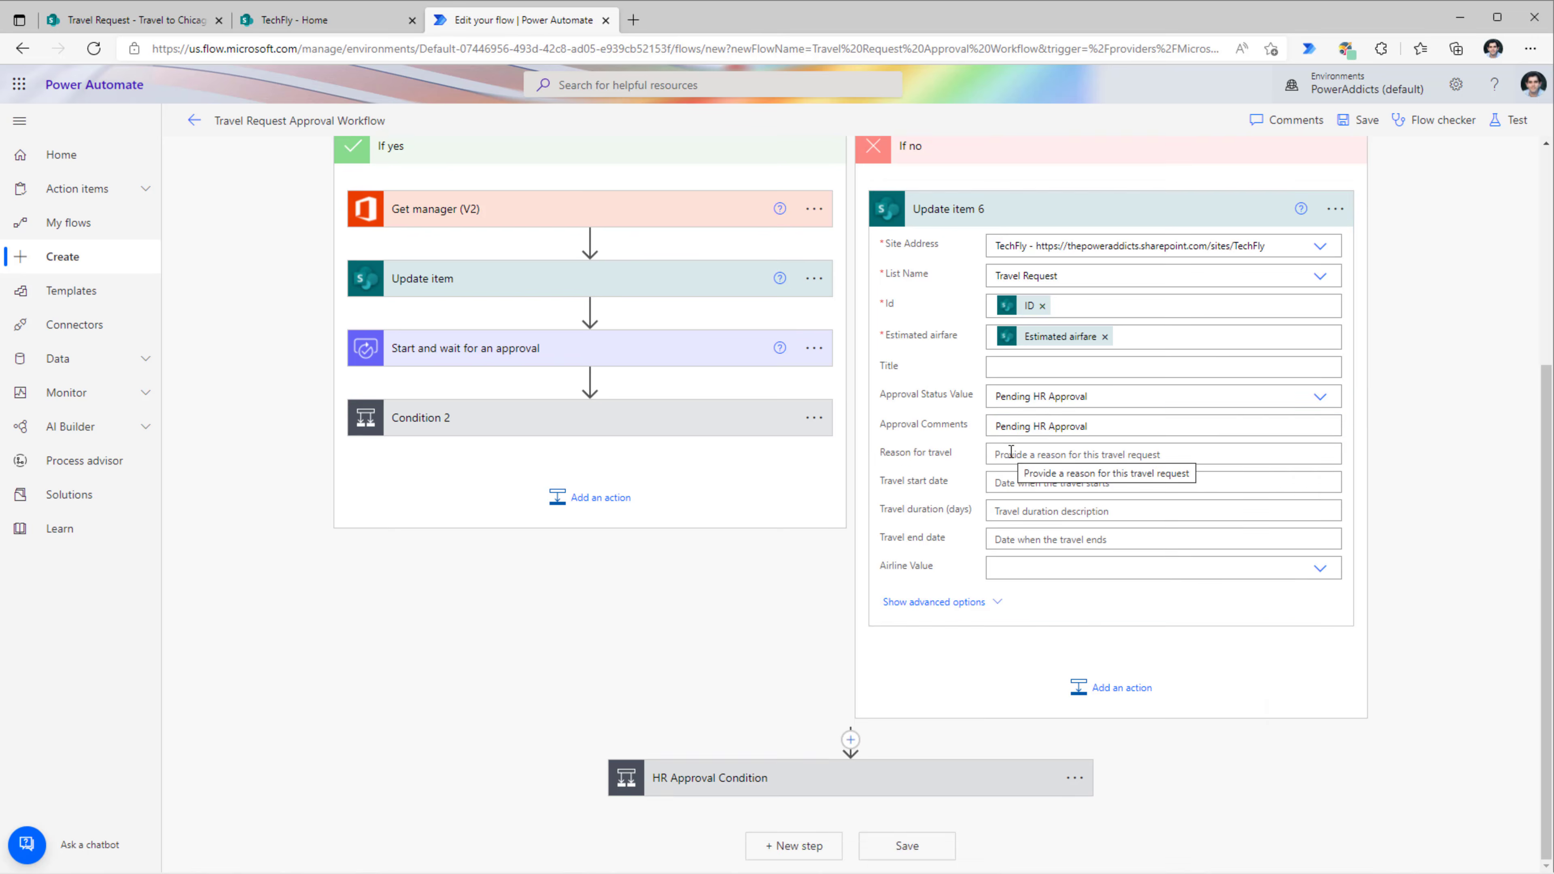
pyautogui.scroll(4, 857, 428)
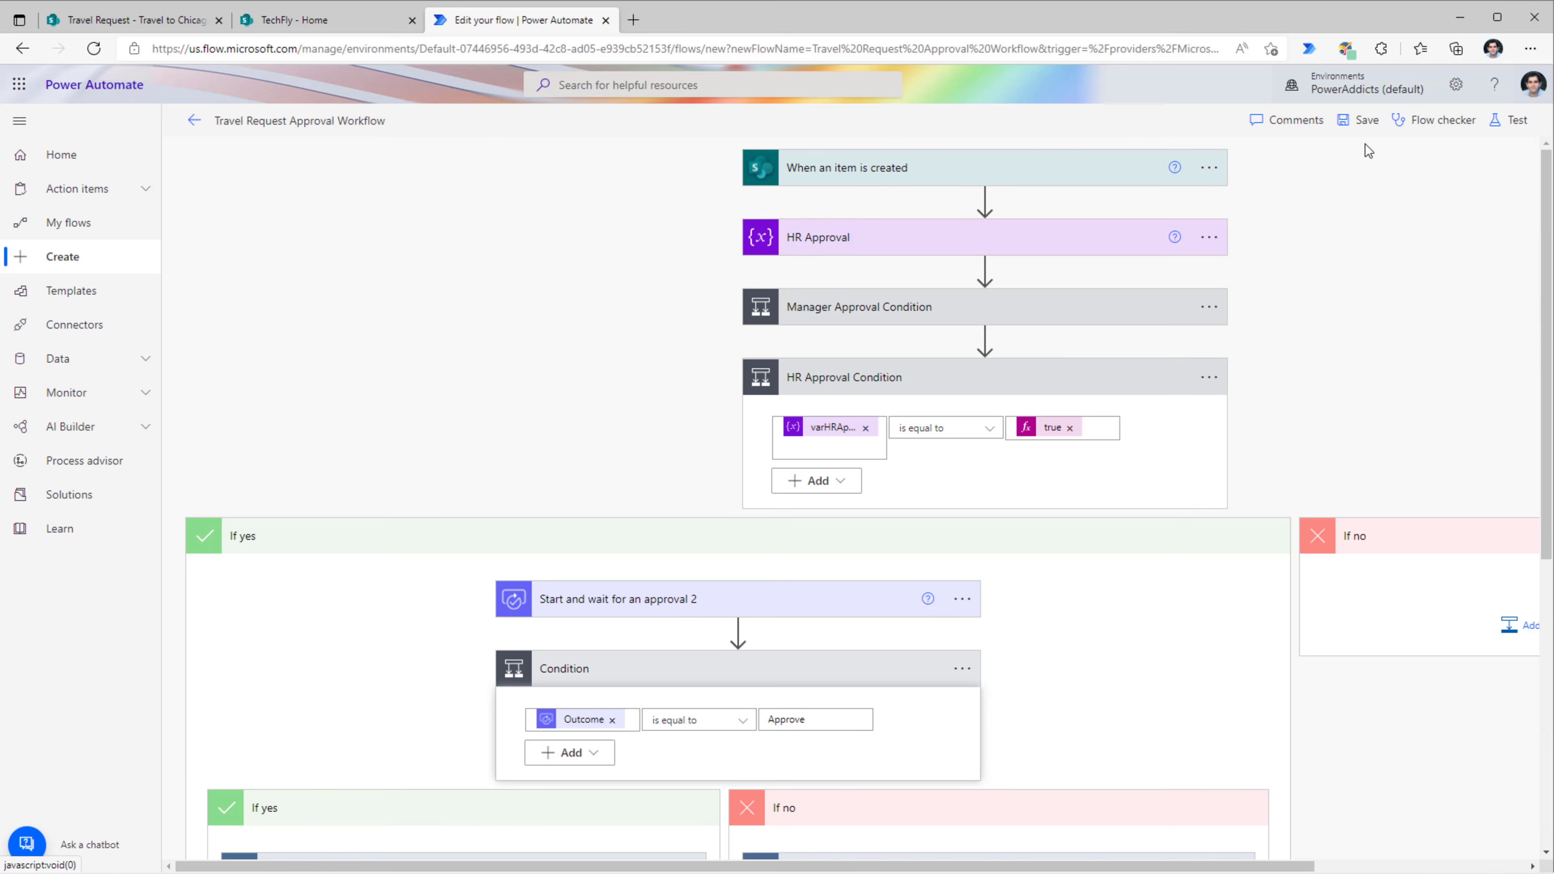
pyautogui.click(1359, 121)
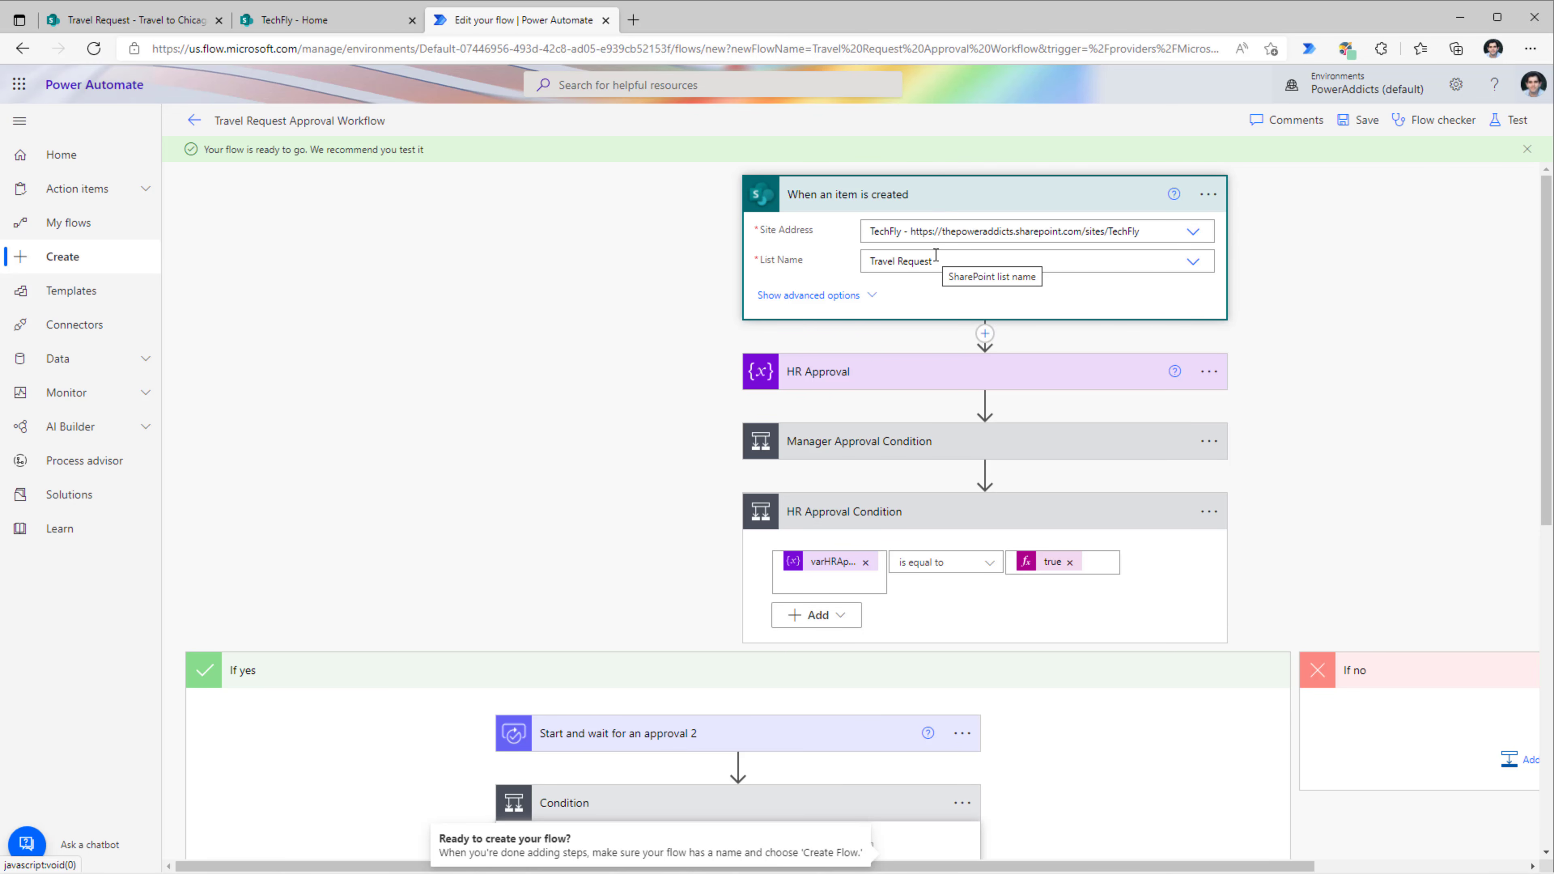
# In the SharePoint Travel Request list, add "Travel to New York" for Business, John F. Kennedy International Airport, 3/28/2022 to 3/30/2022, Southwest, airfare 560
pyautogui.click(132, 20)
pyautogui.click(98, 187)
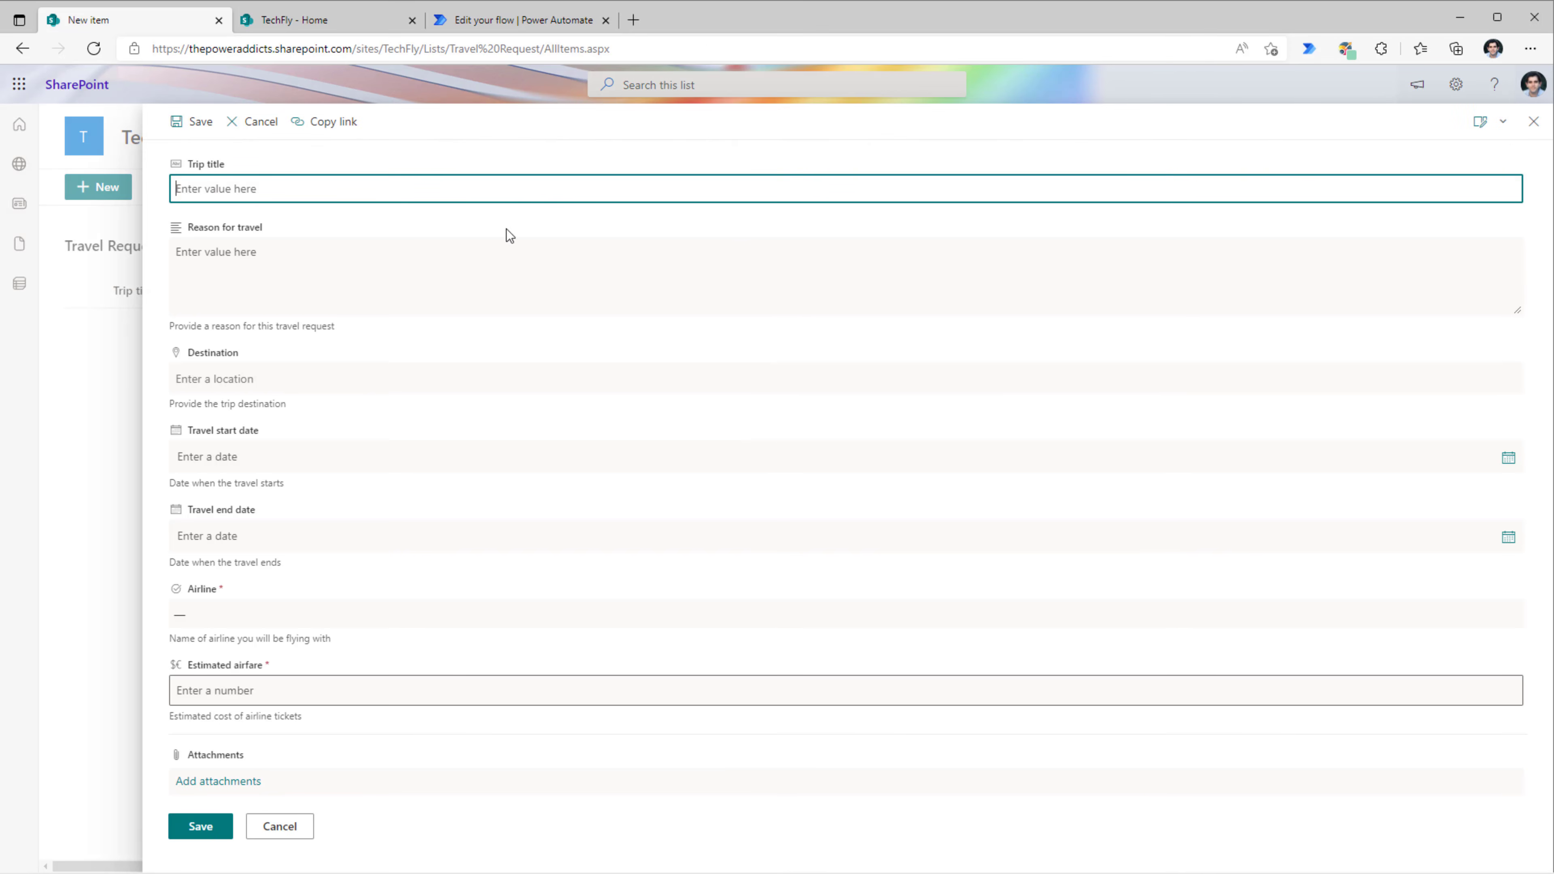
pyautogui.write('Travel to')
pyautogui.click(344, 698)
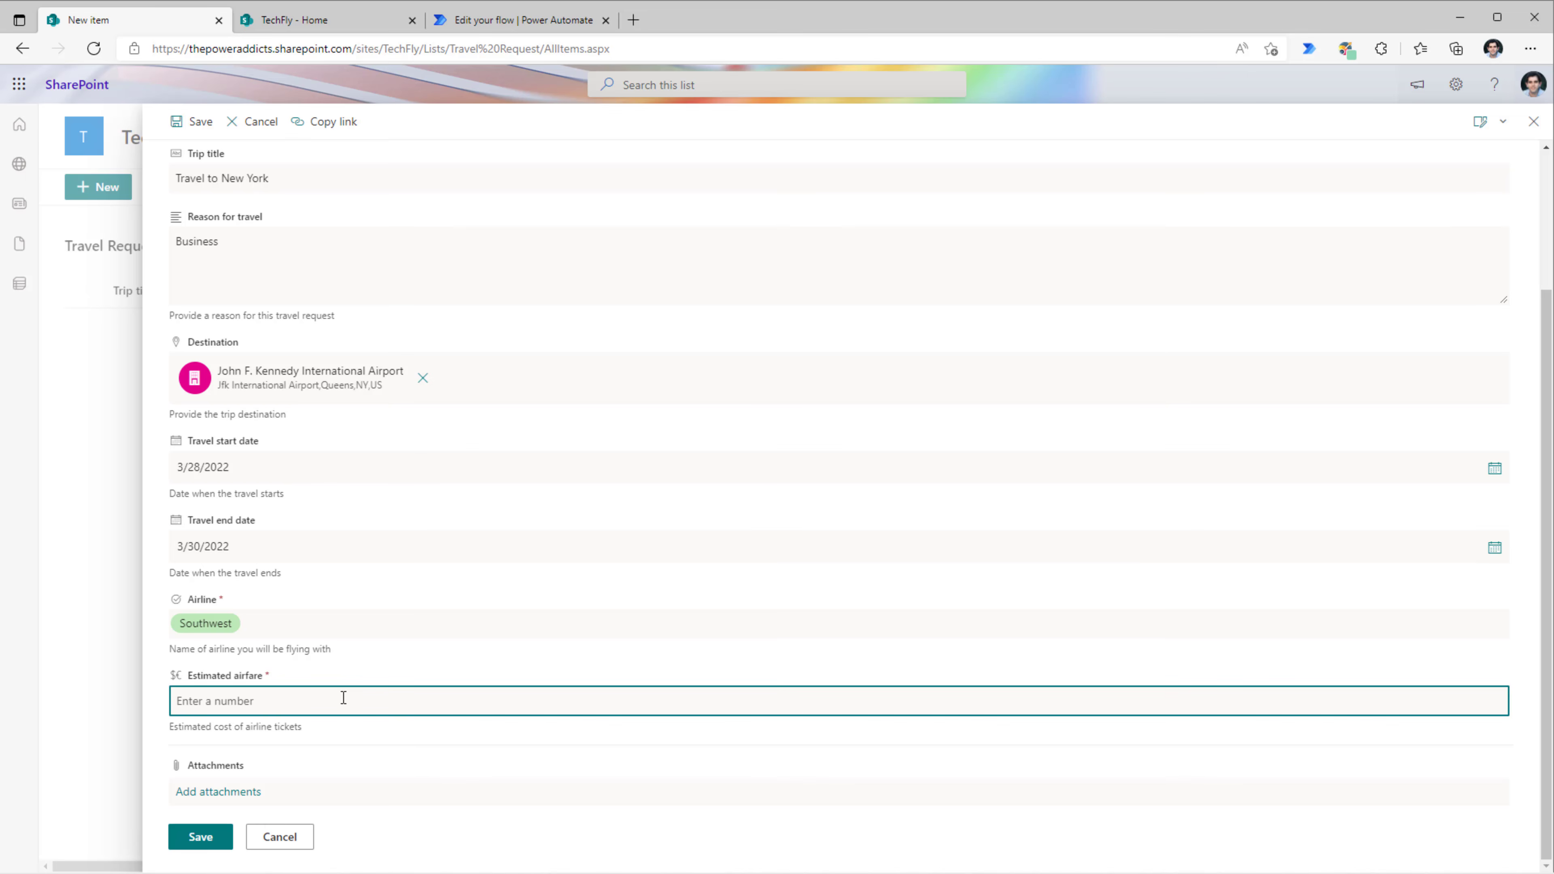
pyautogui.write('560')
pyautogui.click(200, 836)
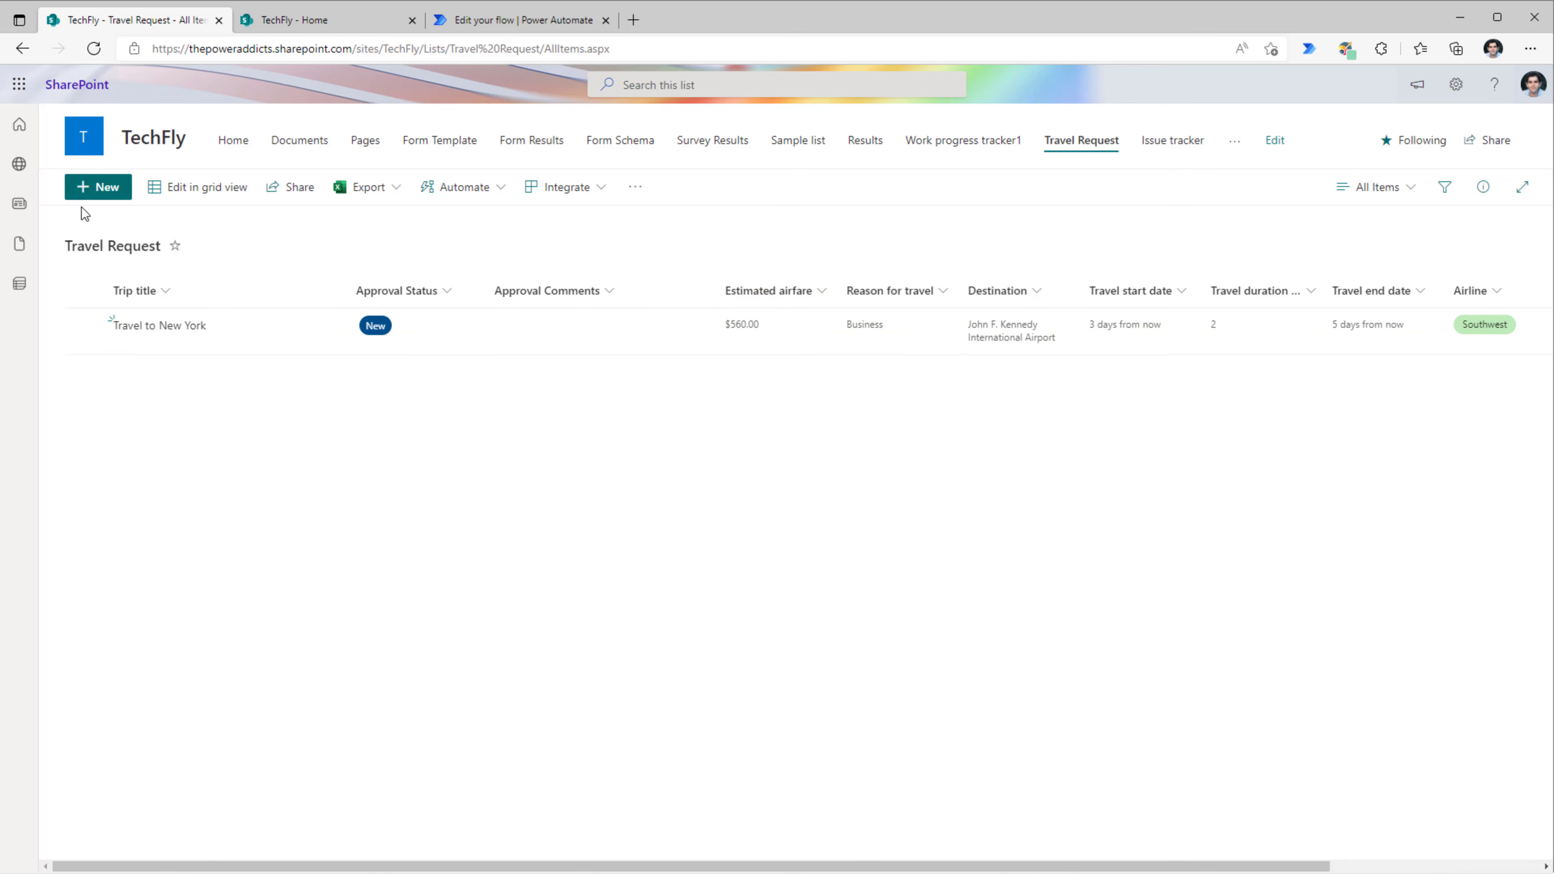
# Add a second request, "Travel to Atlanta", for "Travel for training", Hartsfield - Jackson Atlanta International Airport, 4/12/2022 to 4/13/2022, Alaska Air, airfare 350
pyautogui.click(98, 188)
pyautogui.write('Travel to Atlanta')
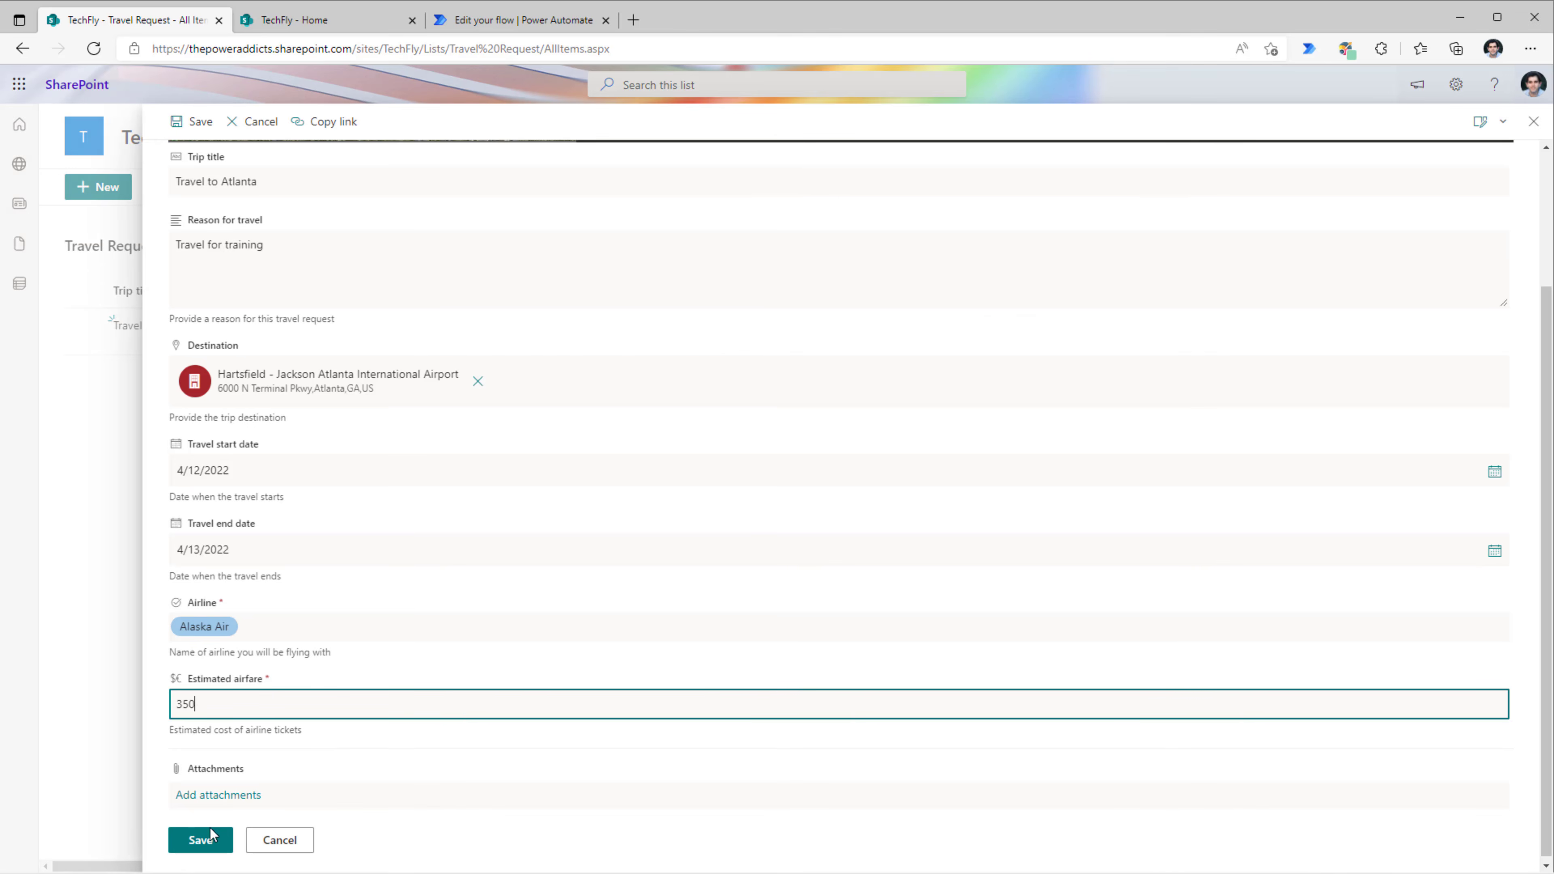
pyautogui.click(211, 835)
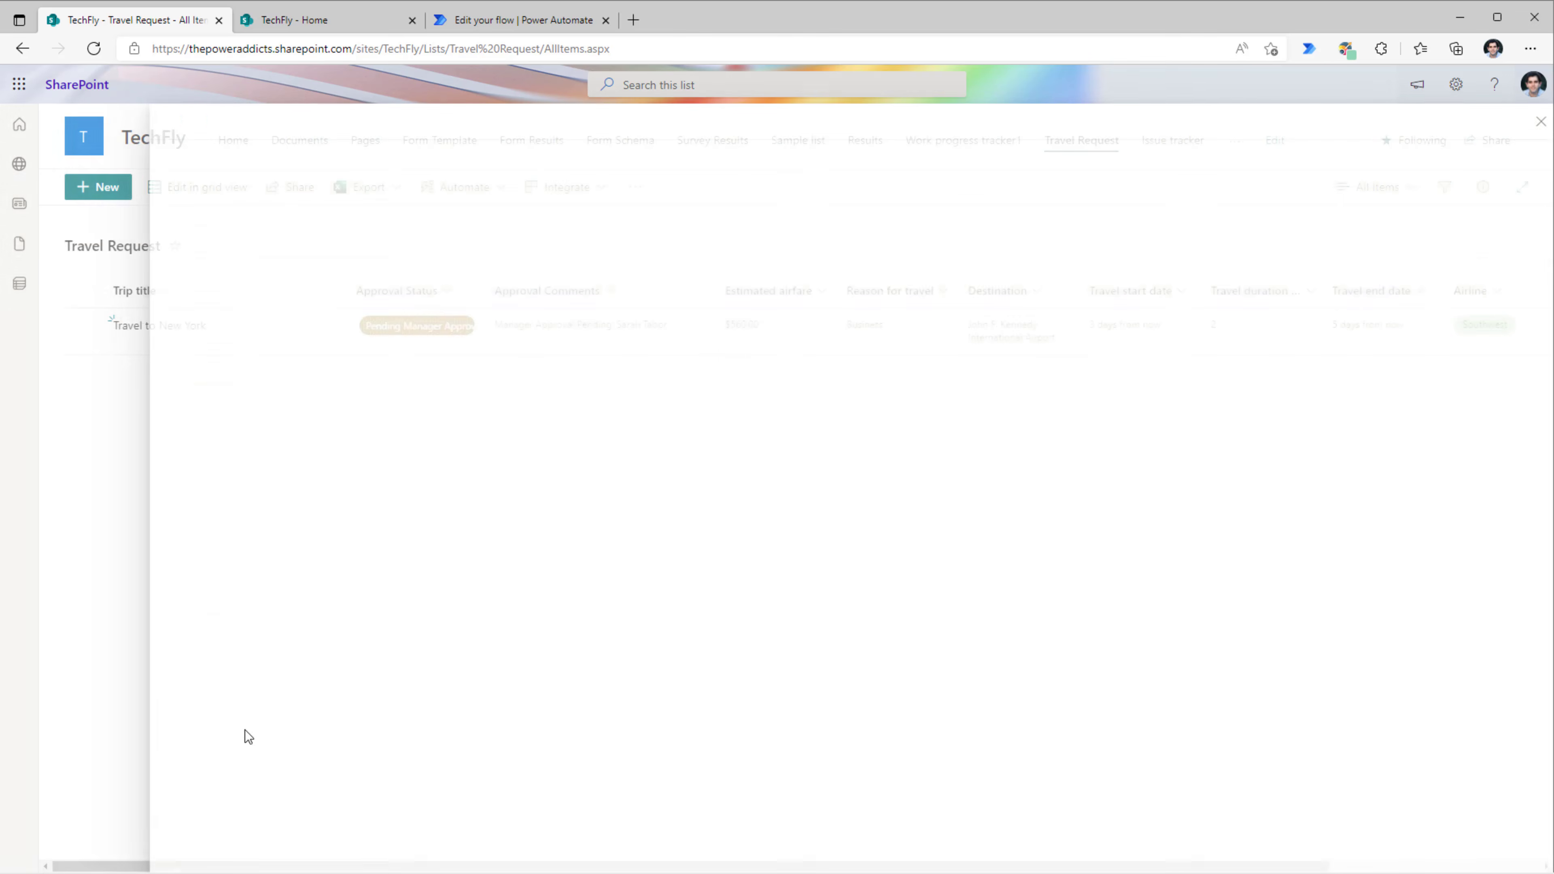
pyautogui.click(89, 340)
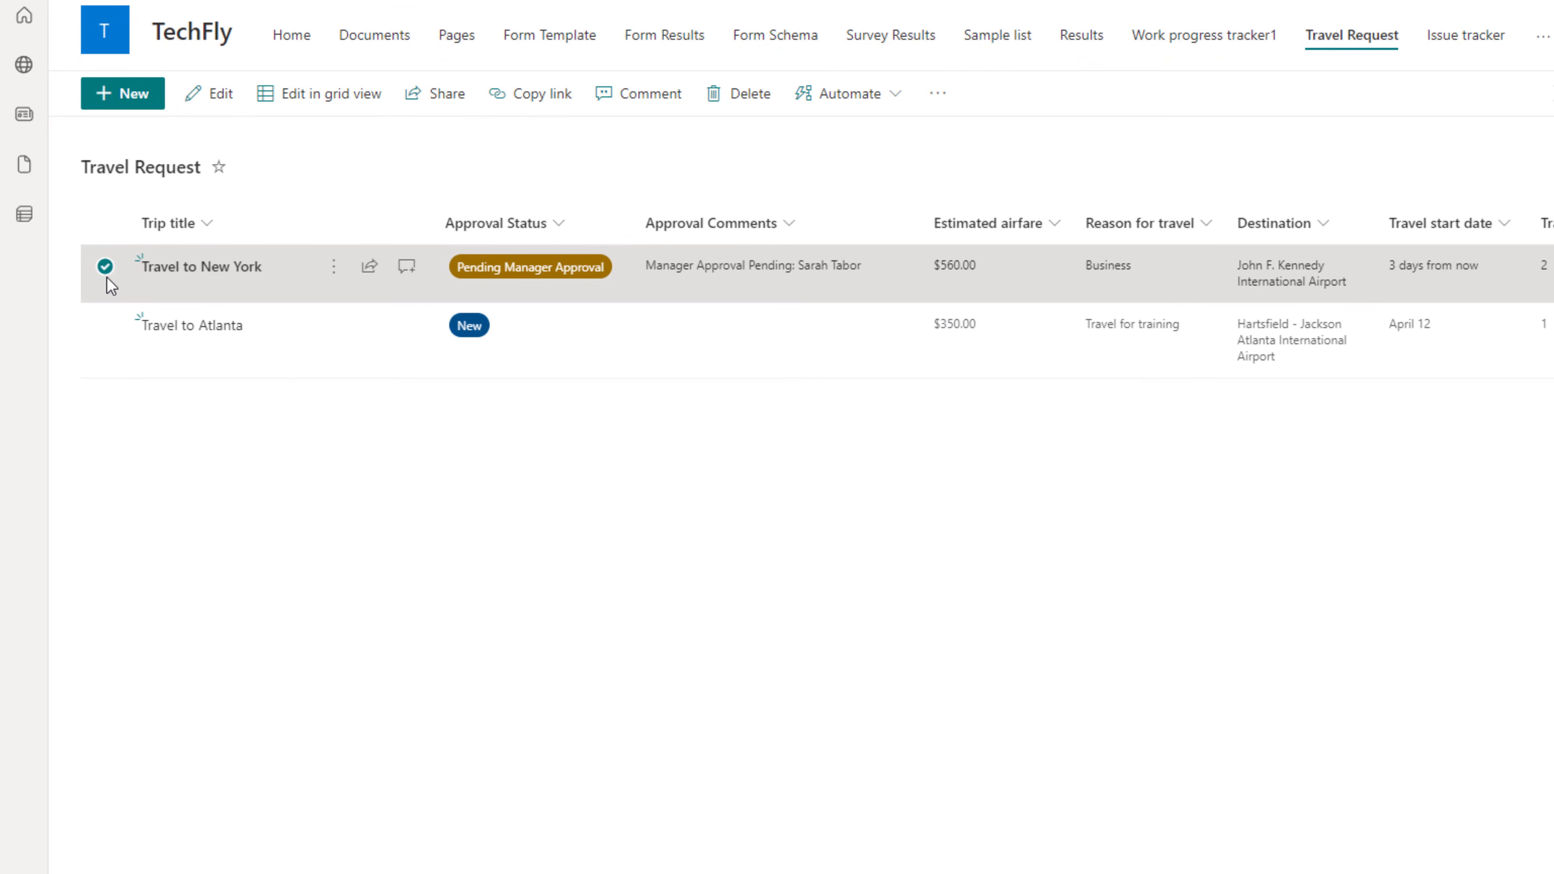
pyautogui.click(111, 272)
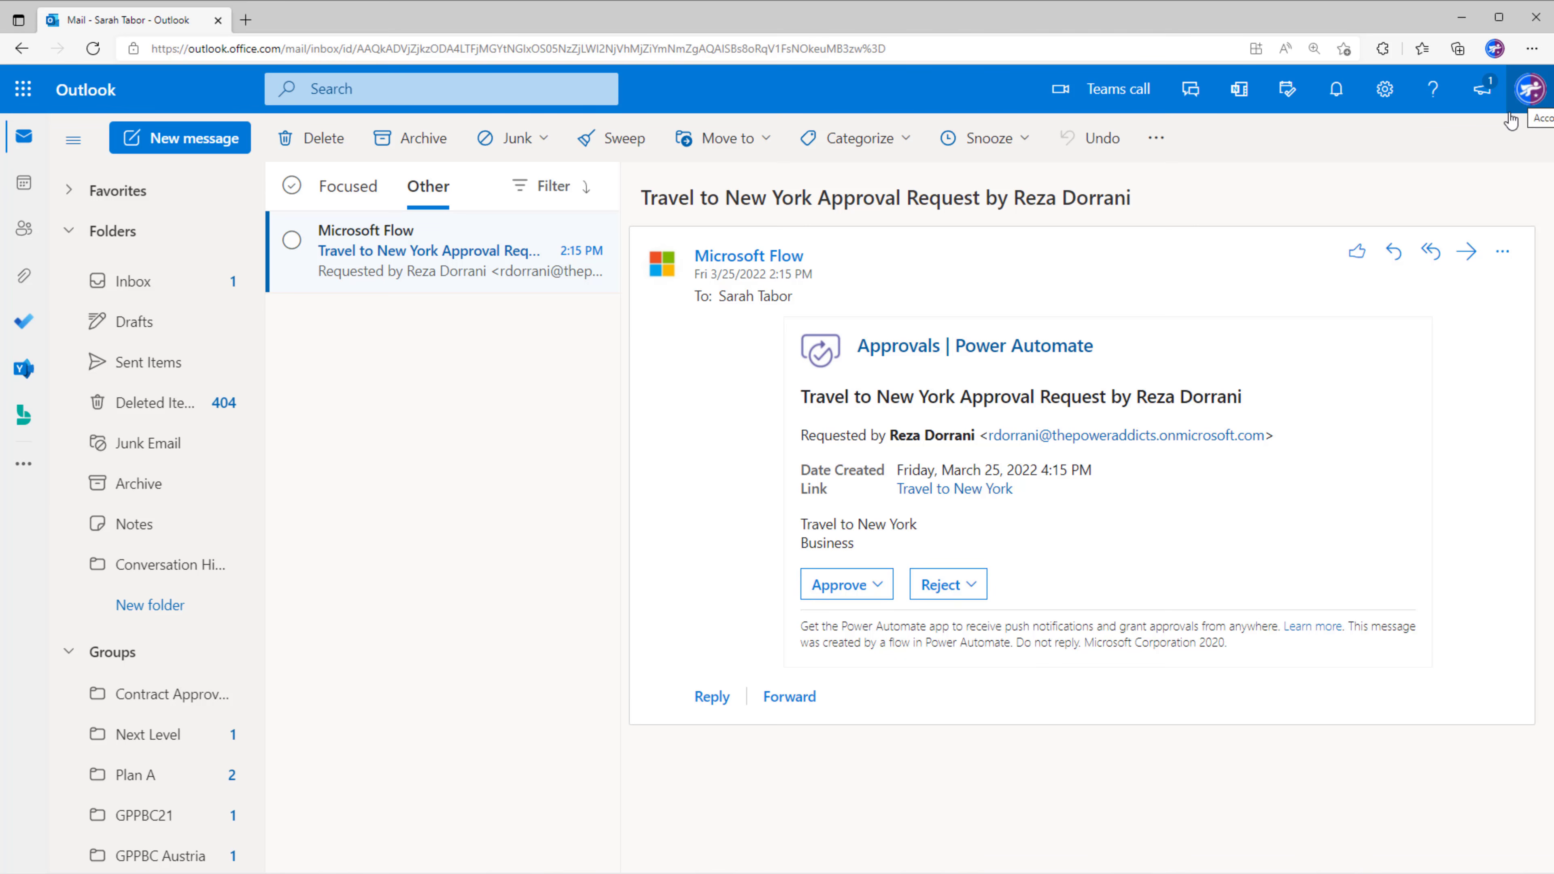
# From the manager's Outlook approval email, review the linked Travel to New York item and approve the request with the comment "Looks Good!"
pyautogui.click(944, 492)
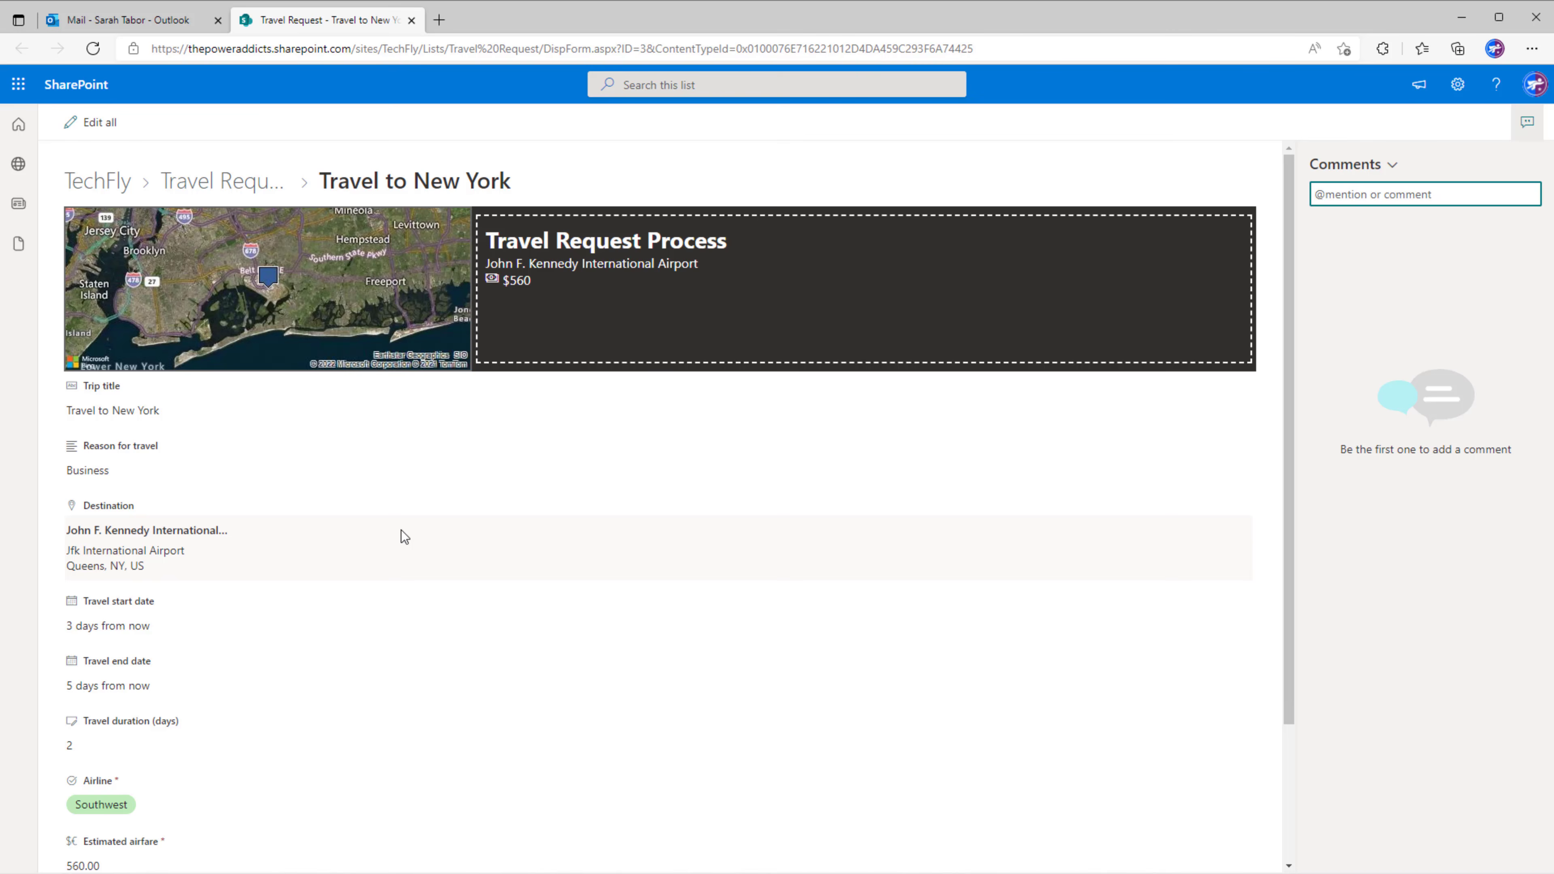
pyautogui.click(128, 20)
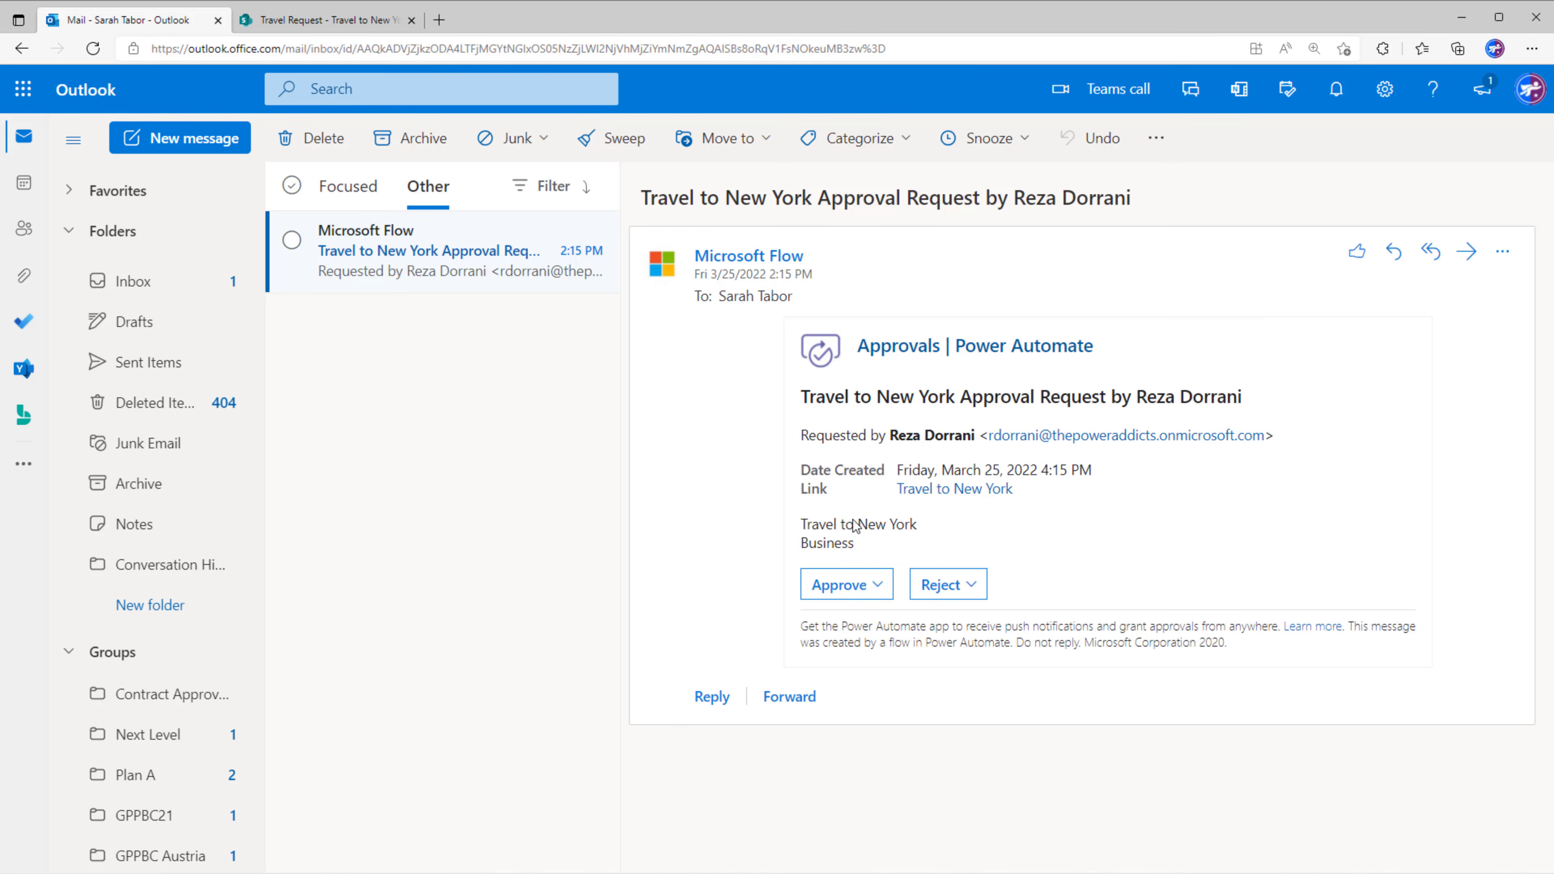
pyautogui.click(863, 587)
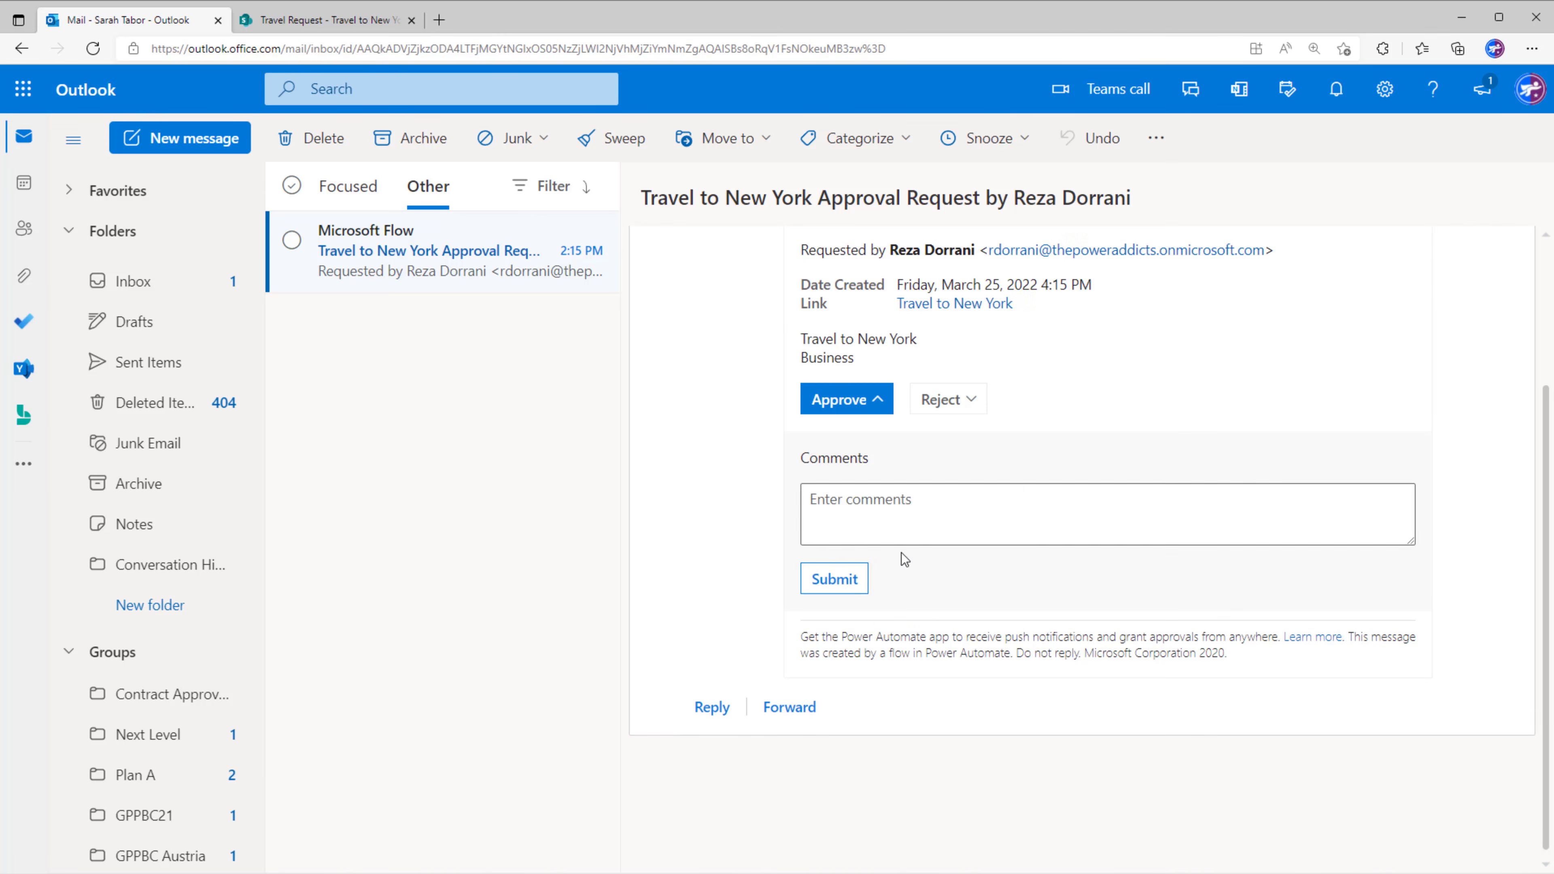
pyautogui.click(862, 518)
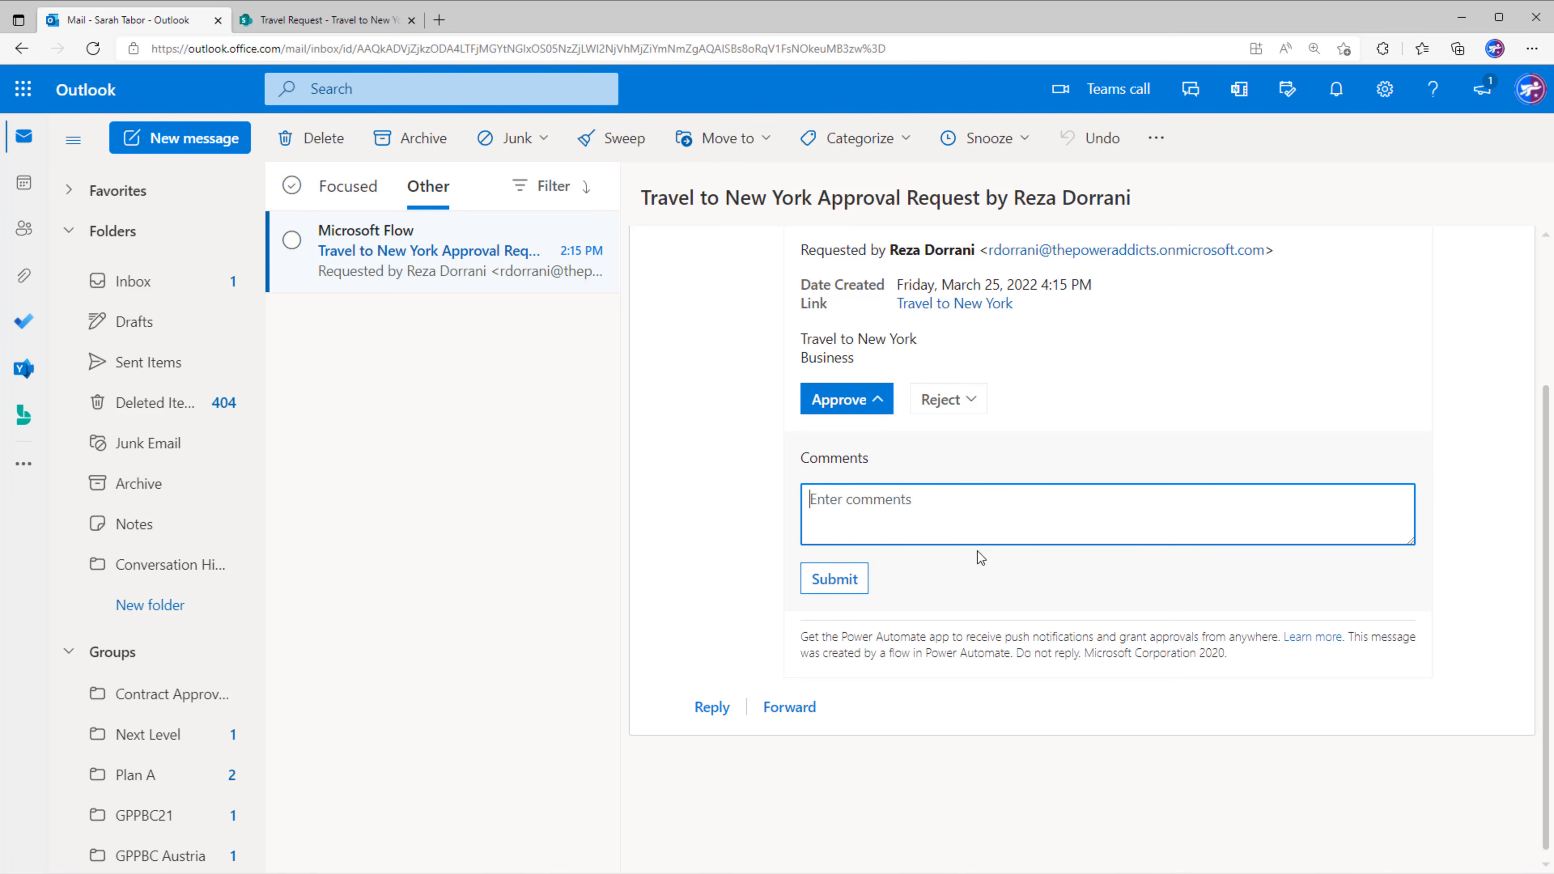
pyautogui.write('Looks Good!')
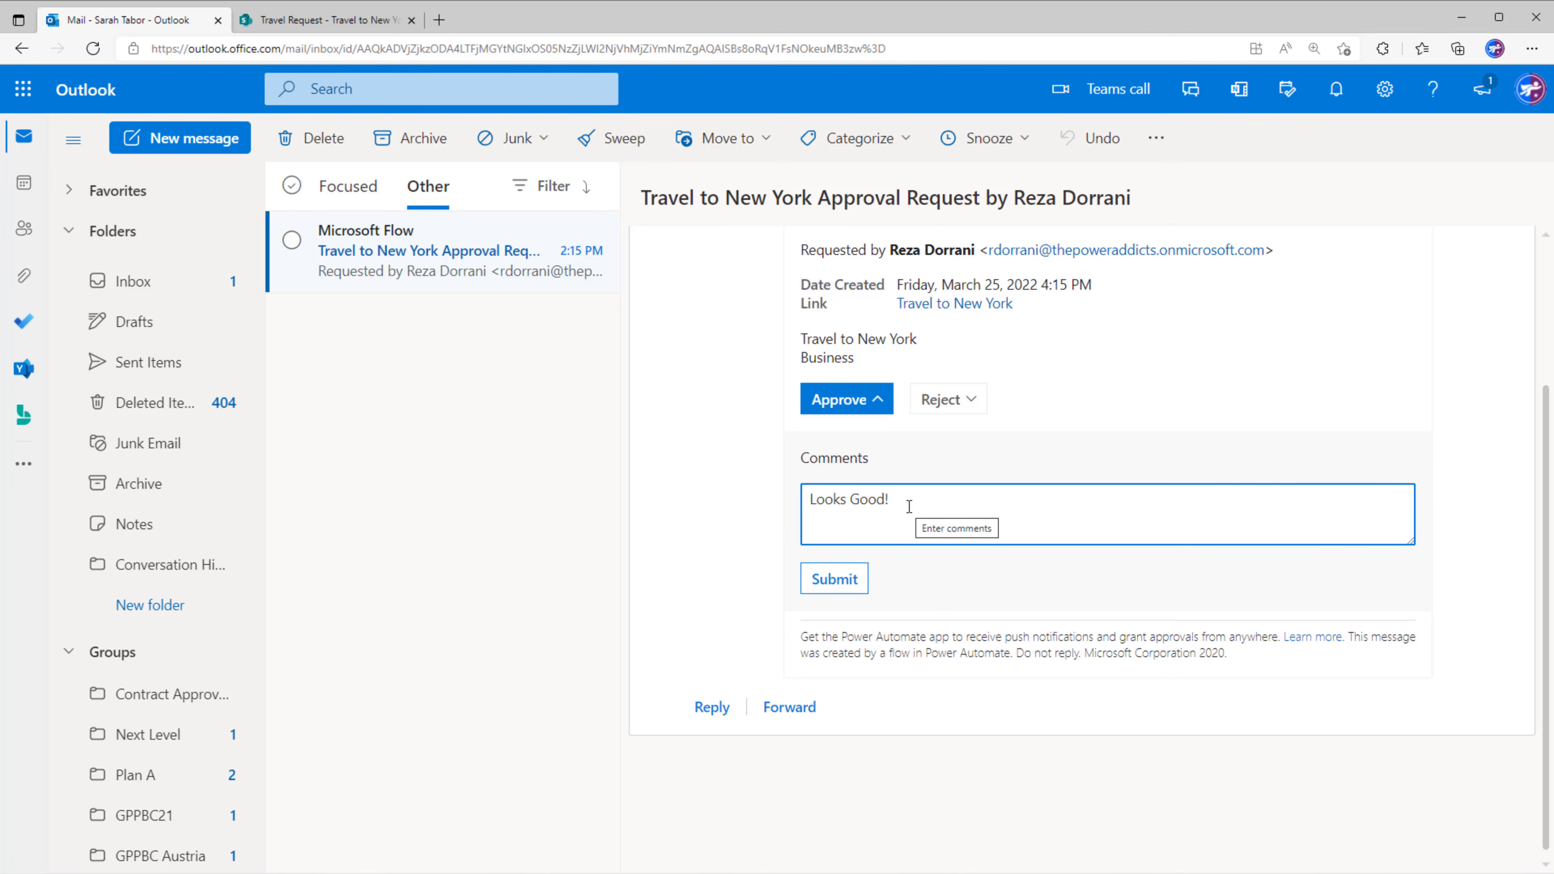
pyautogui.click(841, 584)
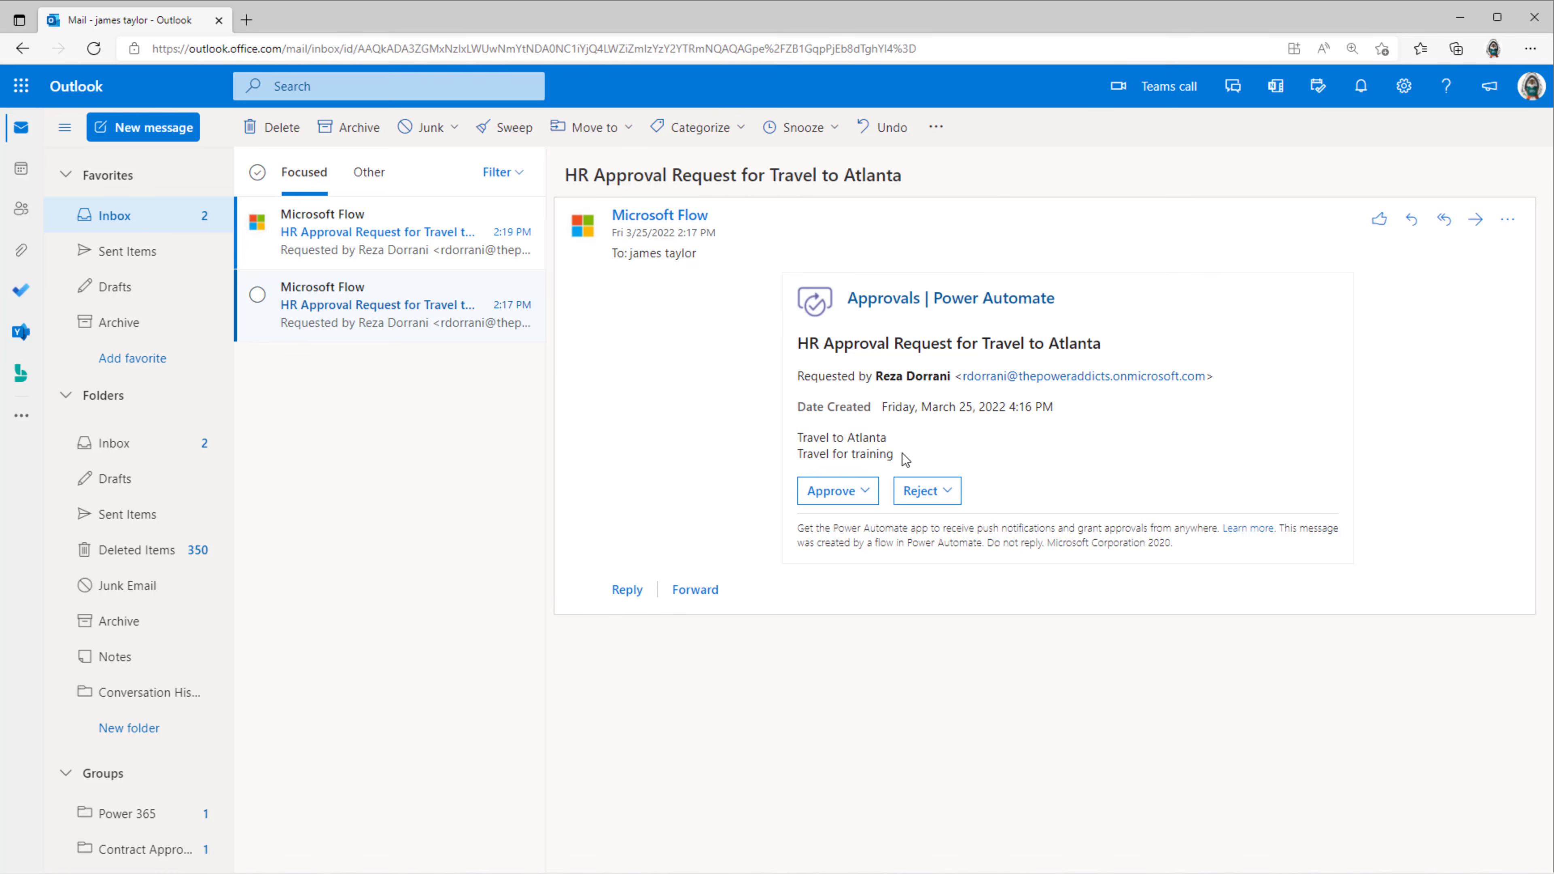
# In the HR approver's Outlook mailbox, reject the Travel to Atlanta request with the comment "Out of budget"
pyautogui.click(927, 491)
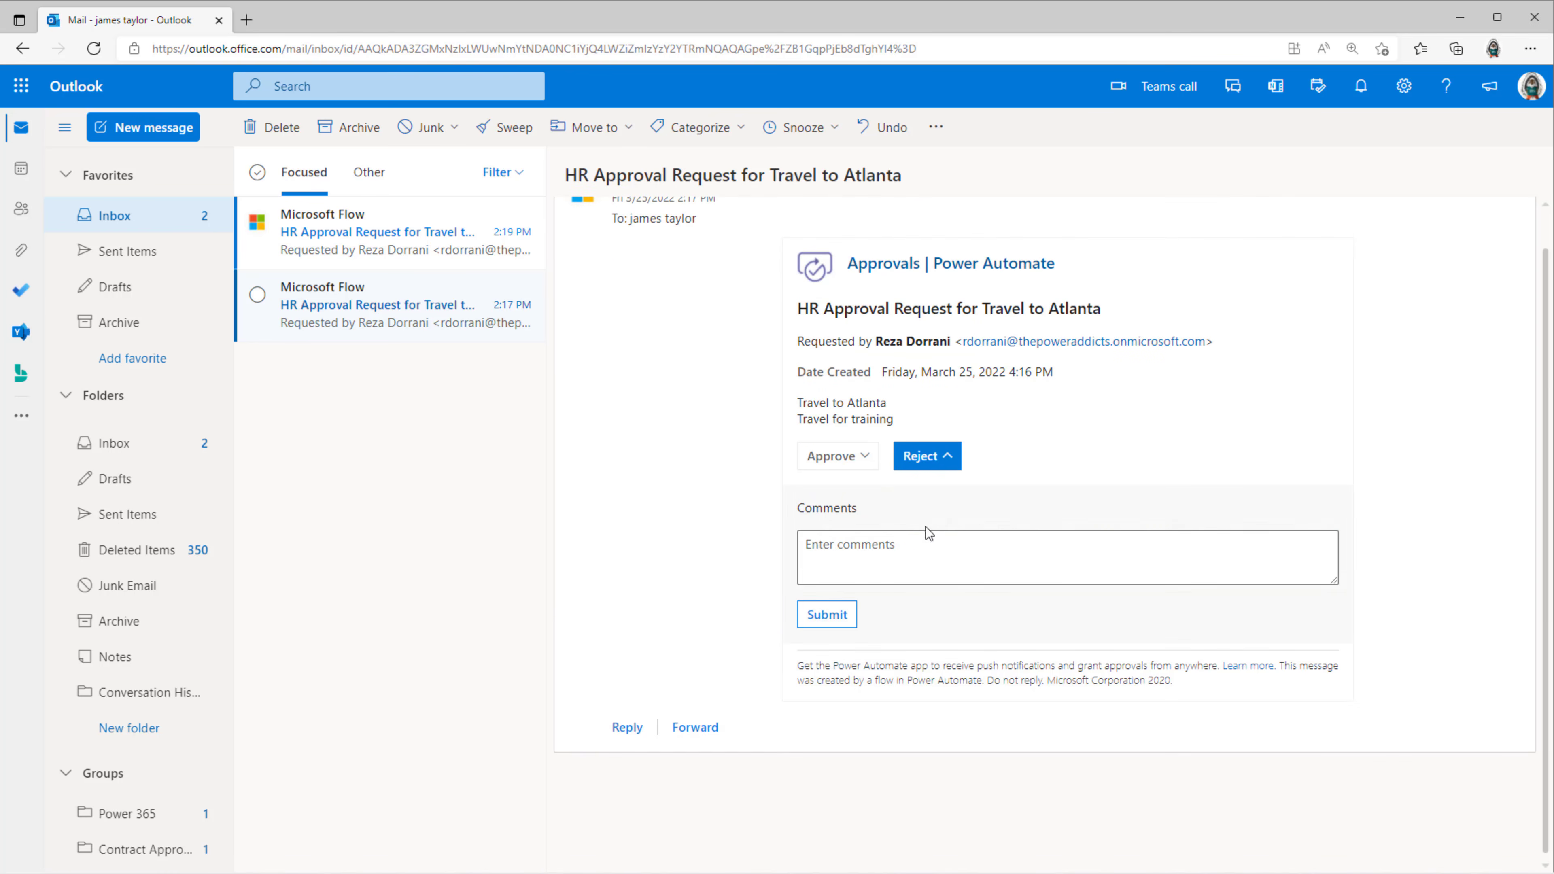
pyautogui.click(866, 550)
pyautogui.write('Out of budget')
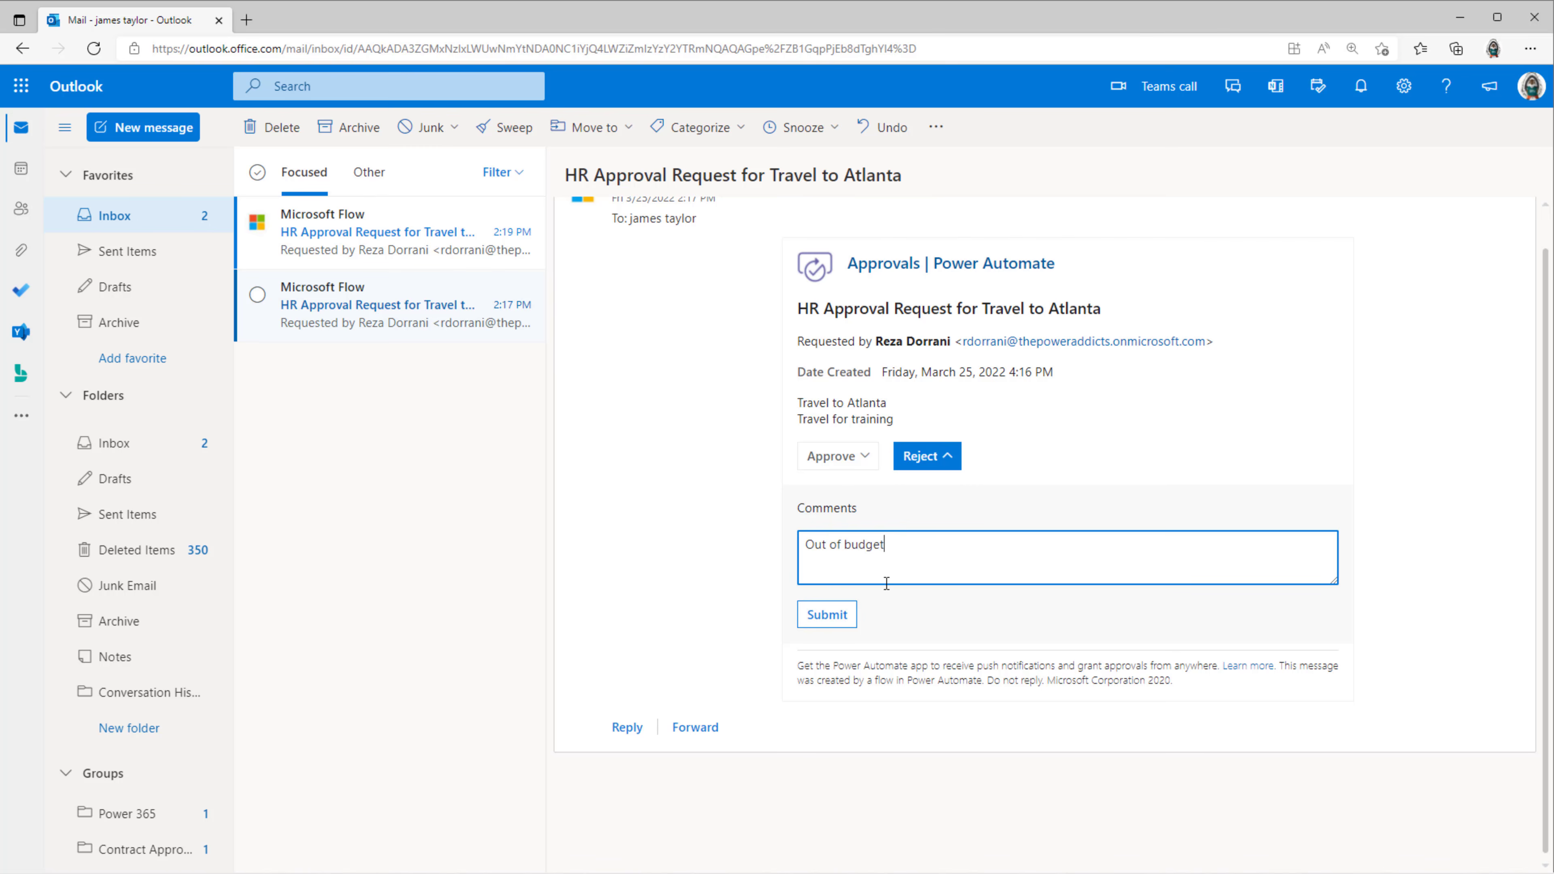
pyautogui.click(843, 617)
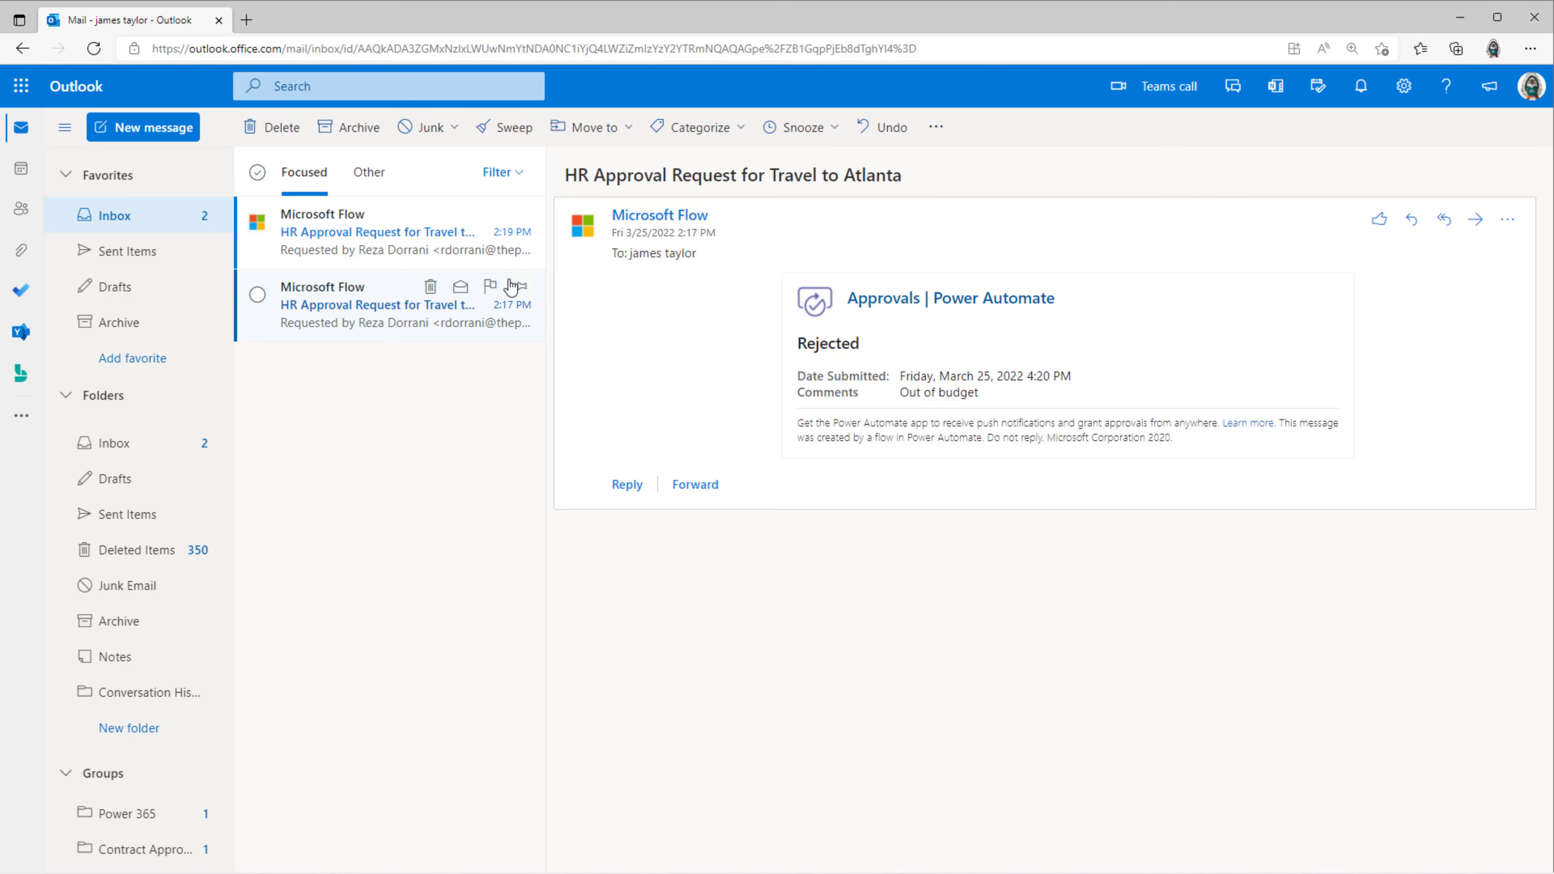
# Approve the HR request for Travel to New York with the comment "Ok" and minimize the mailbox window
pyautogui.click(385, 237)
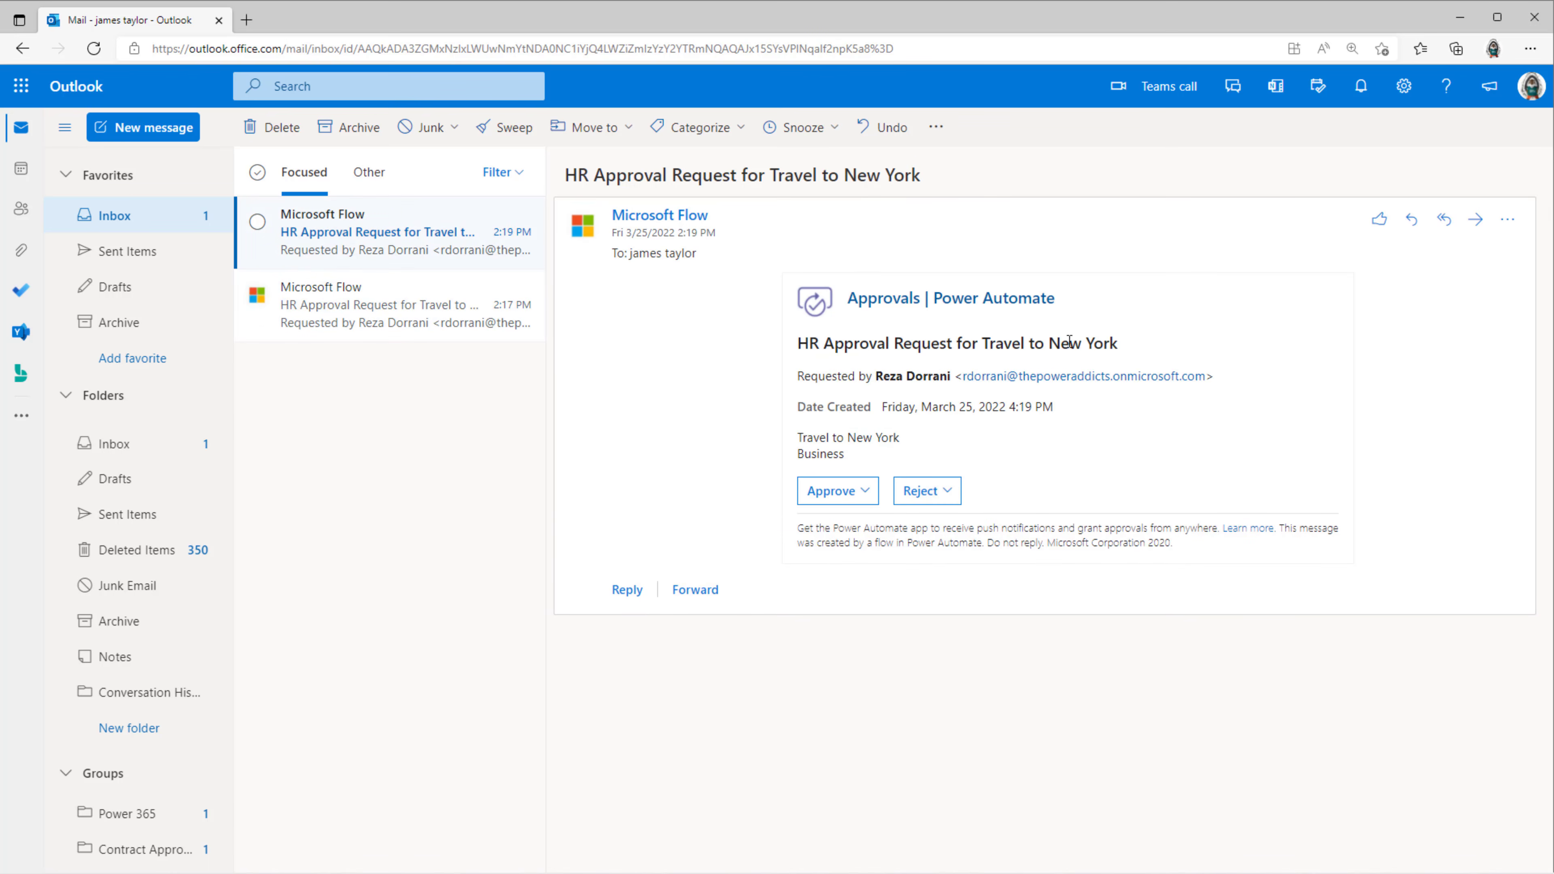
pyautogui.click(842, 493)
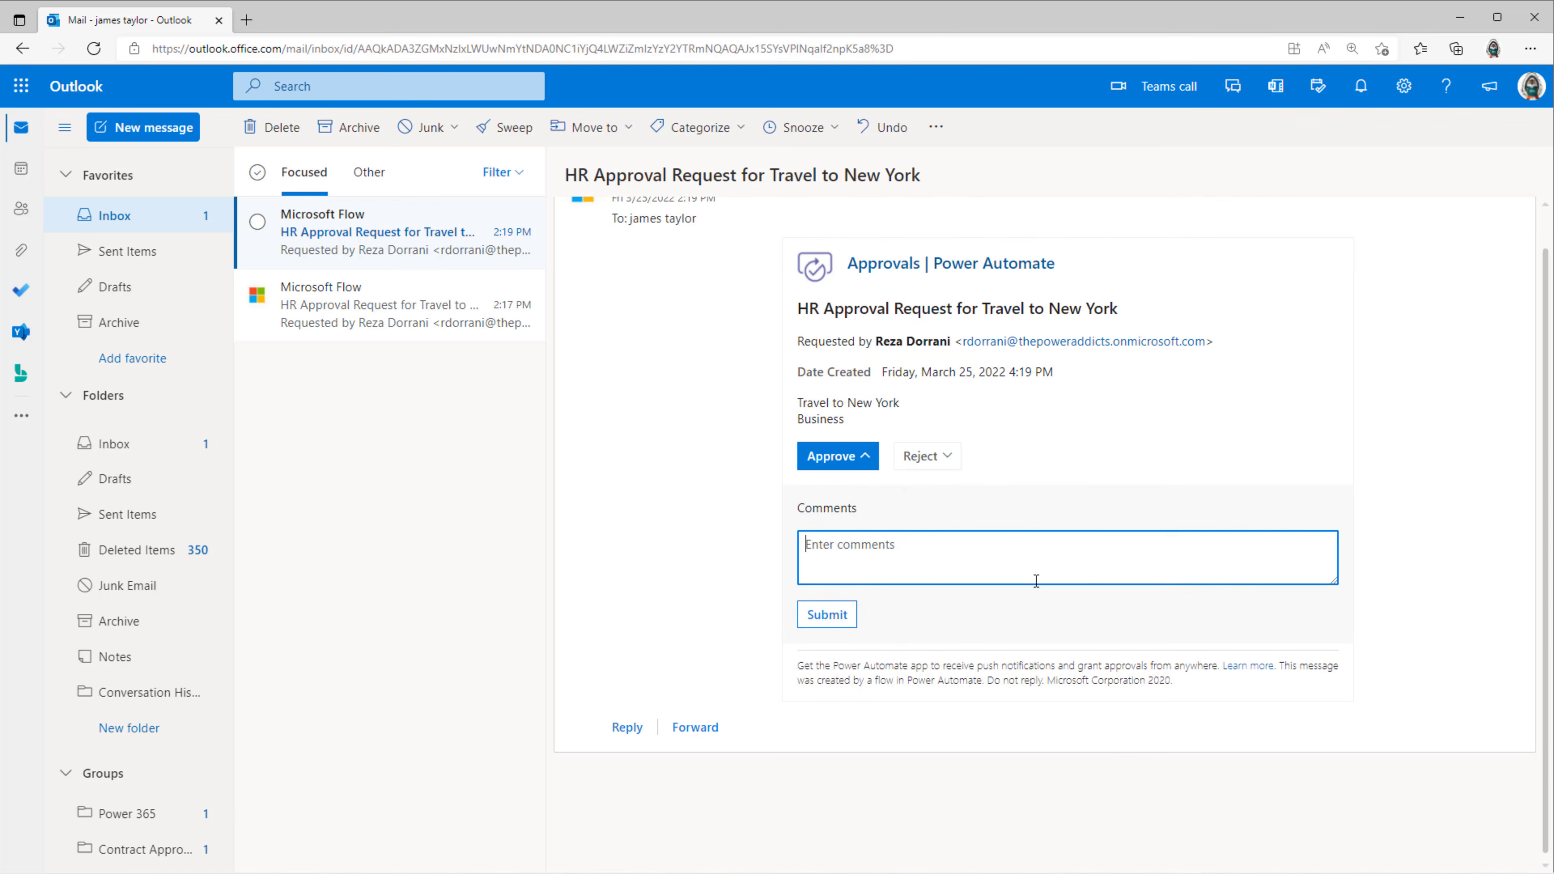
pyautogui.write('Ok')
pyautogui.click(827, 614)
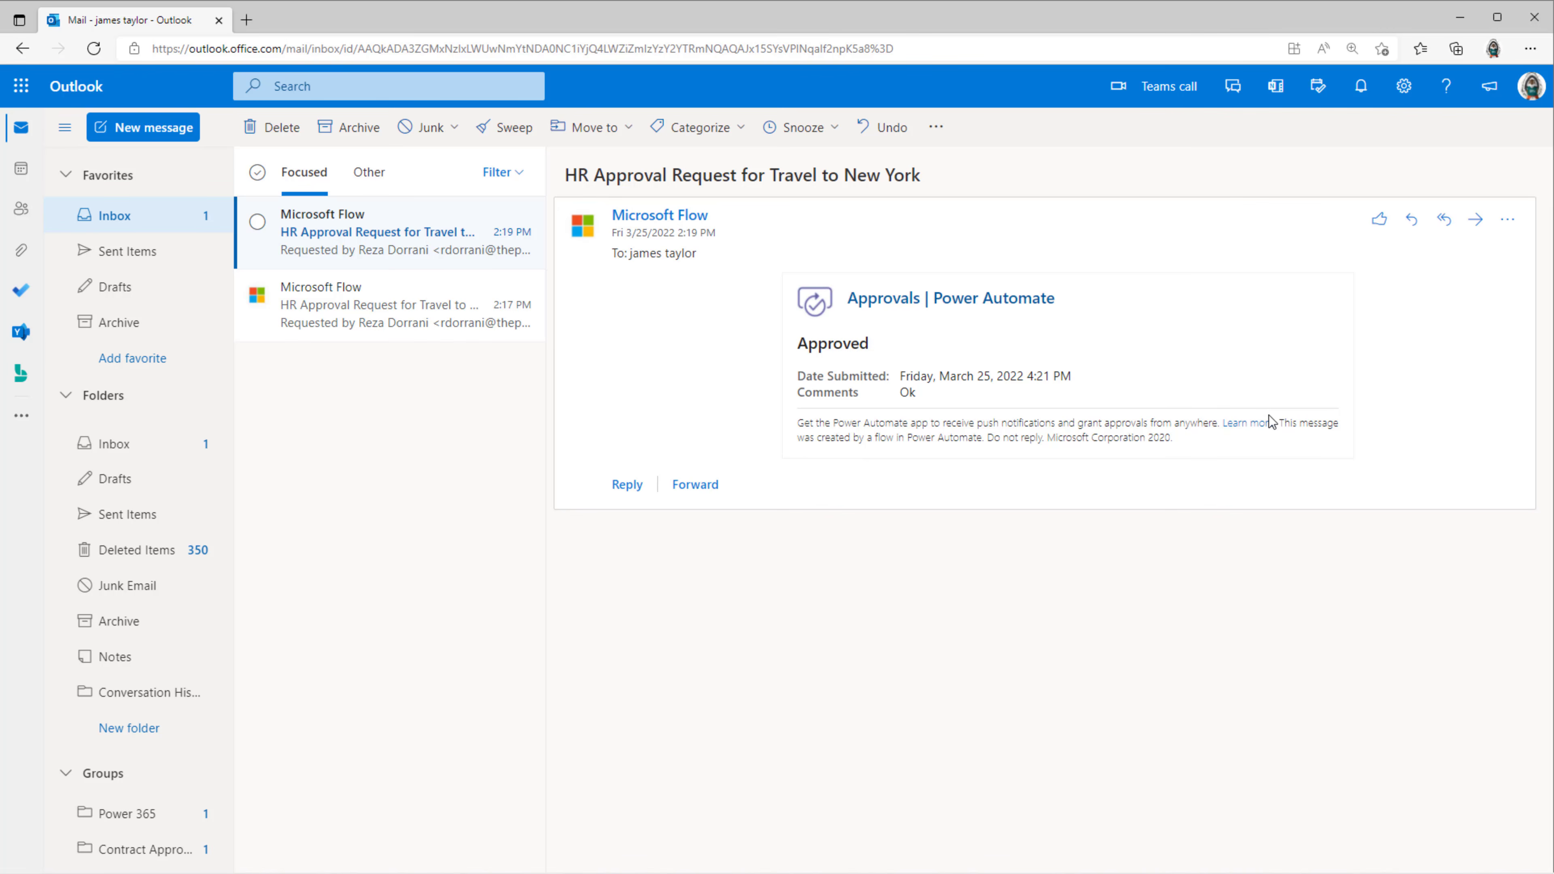
pyautogui.click(1460, 17)
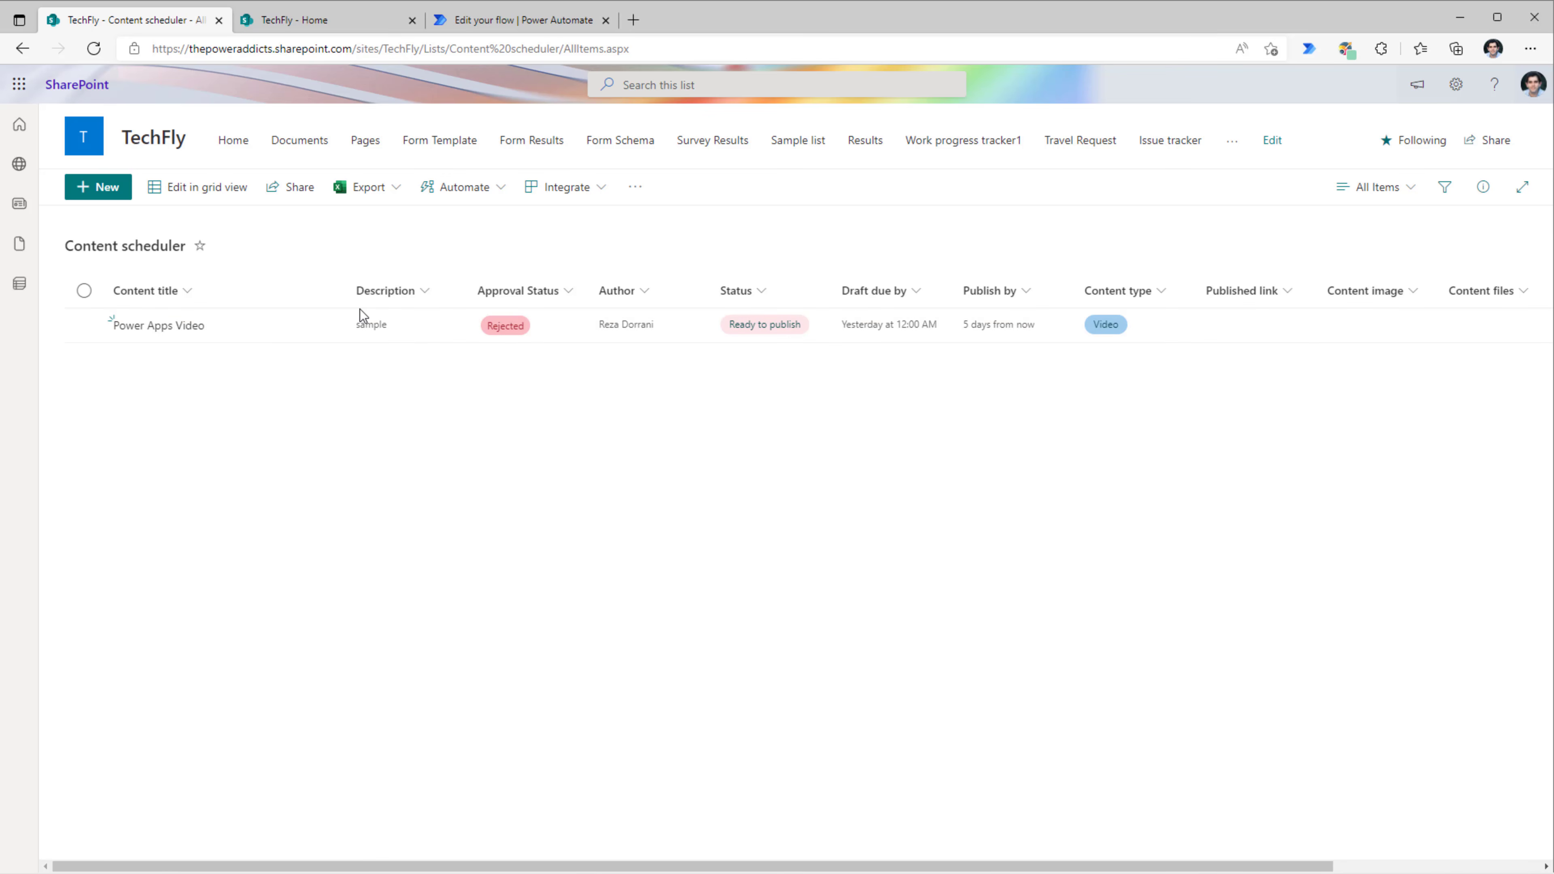
# Create a flow for the Content scheduler list from the "Request approval (first to respond) for a selected item" template, using the existing connections
pyautogui.click(580, 189)
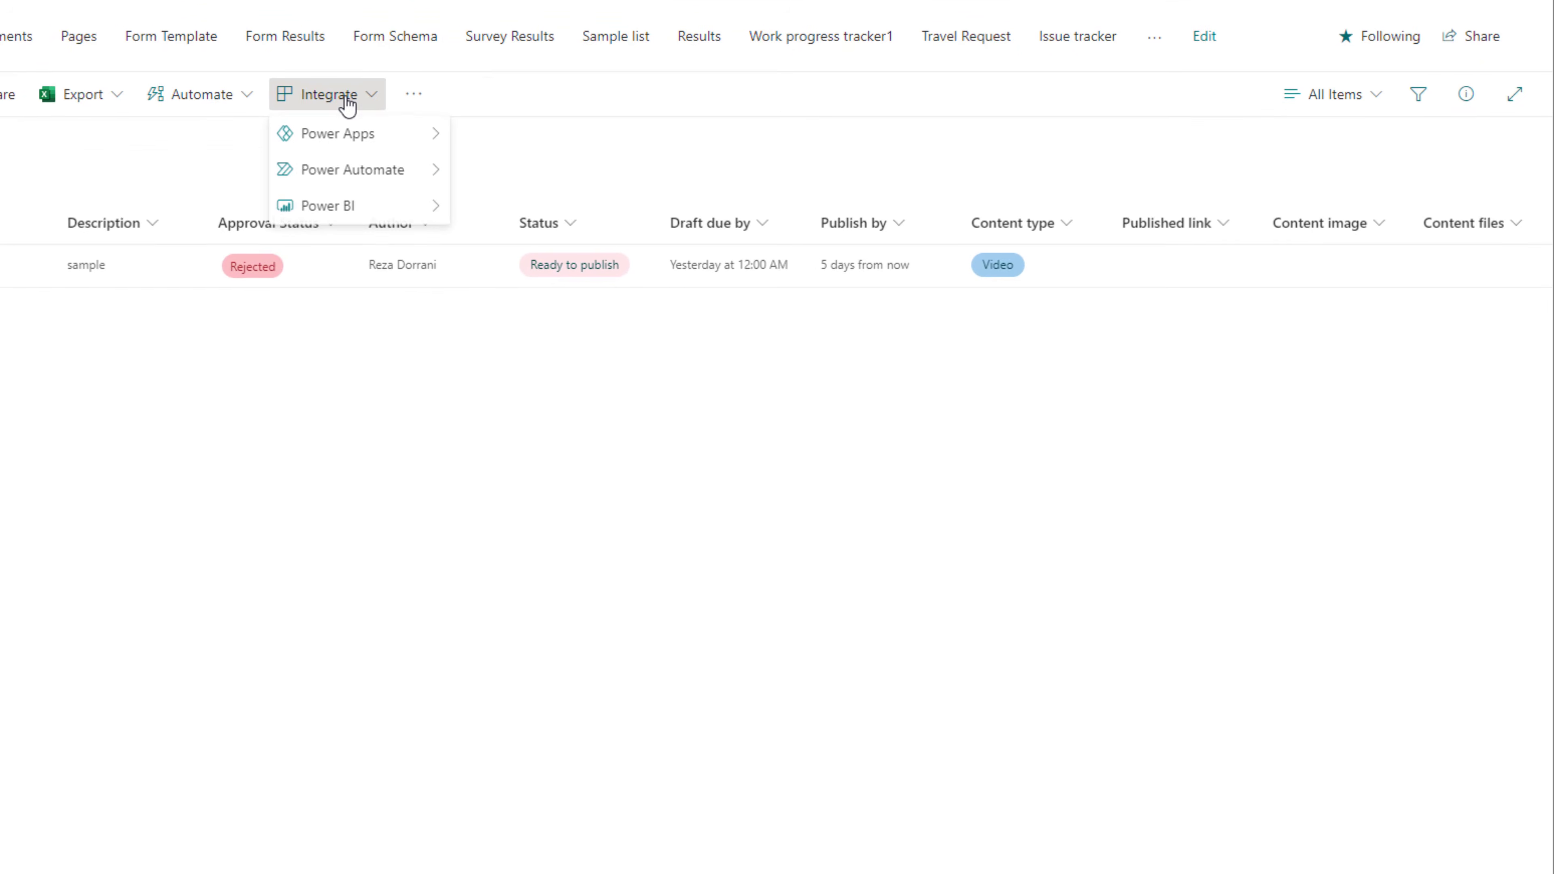
pyautogui.moveTo(366, 178)
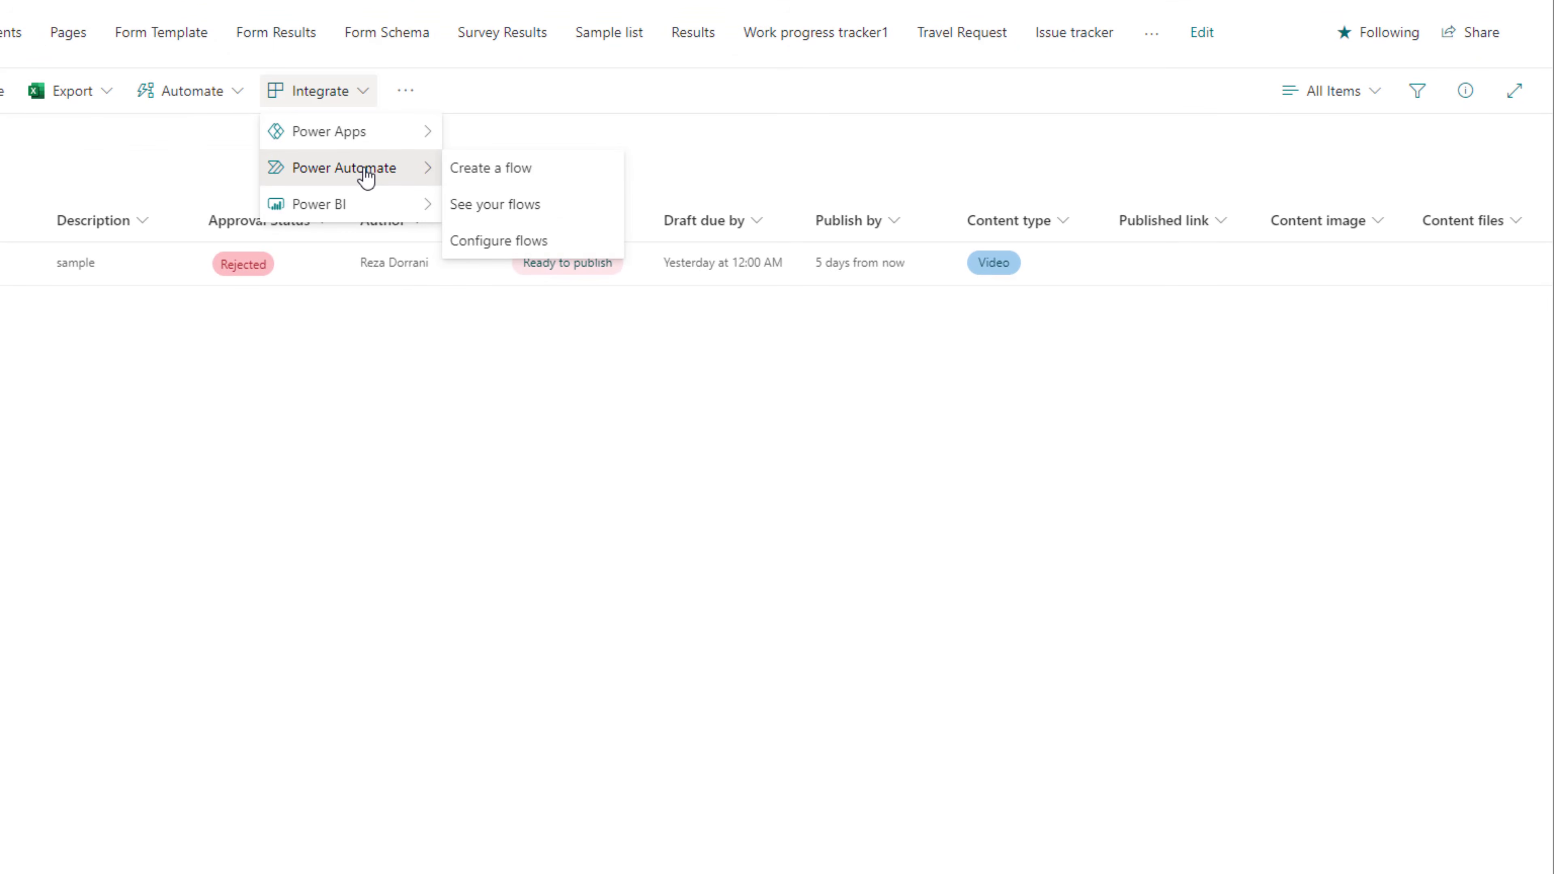
pyautogui.click(465, 167)
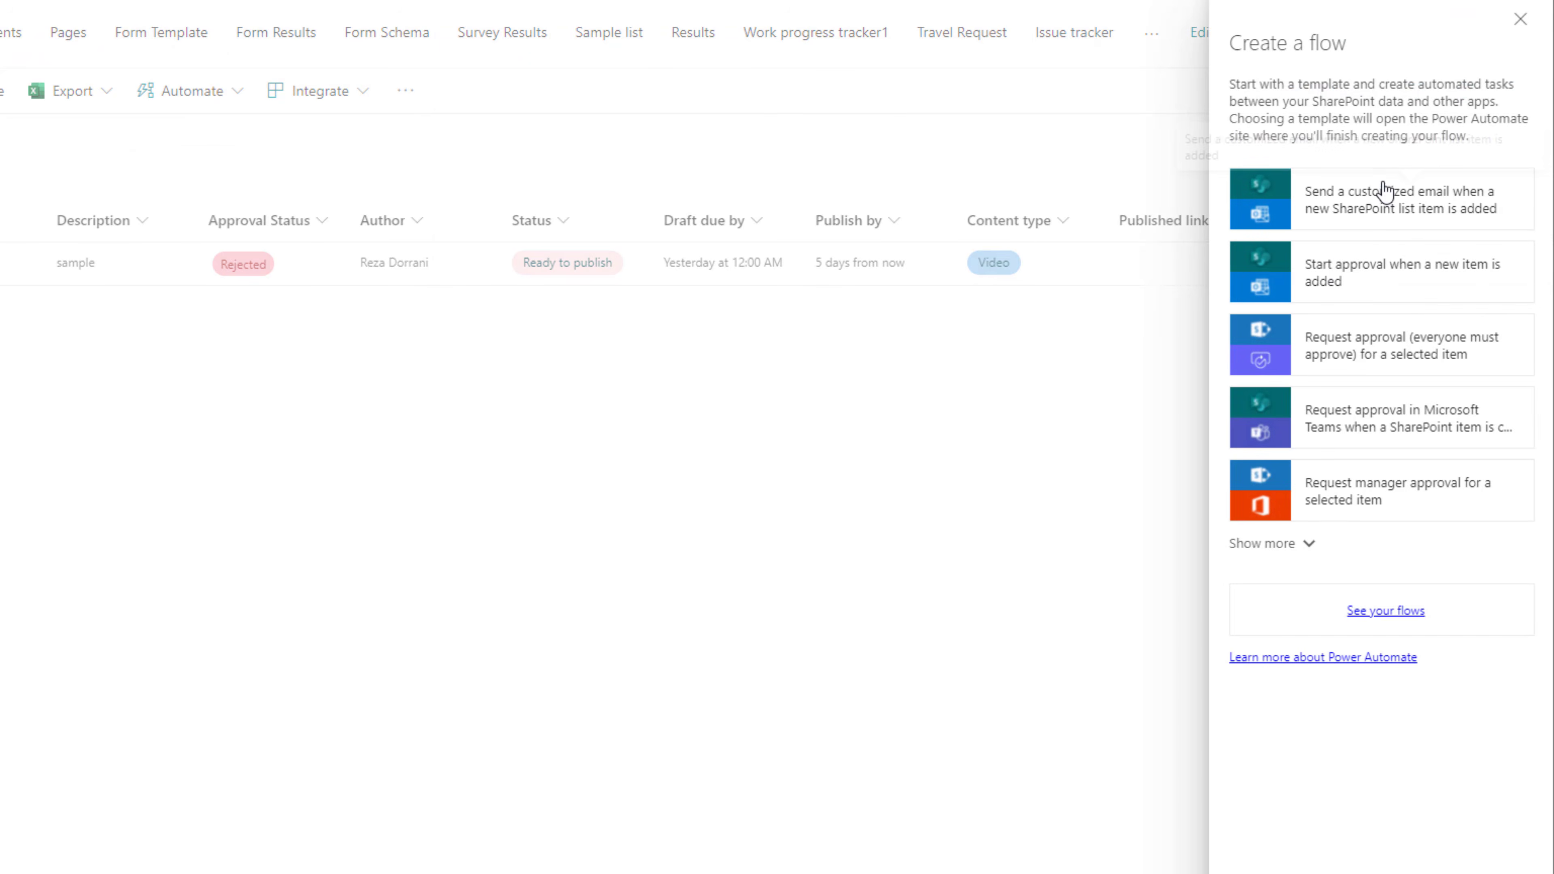
pyautogui.click(1319, 546)
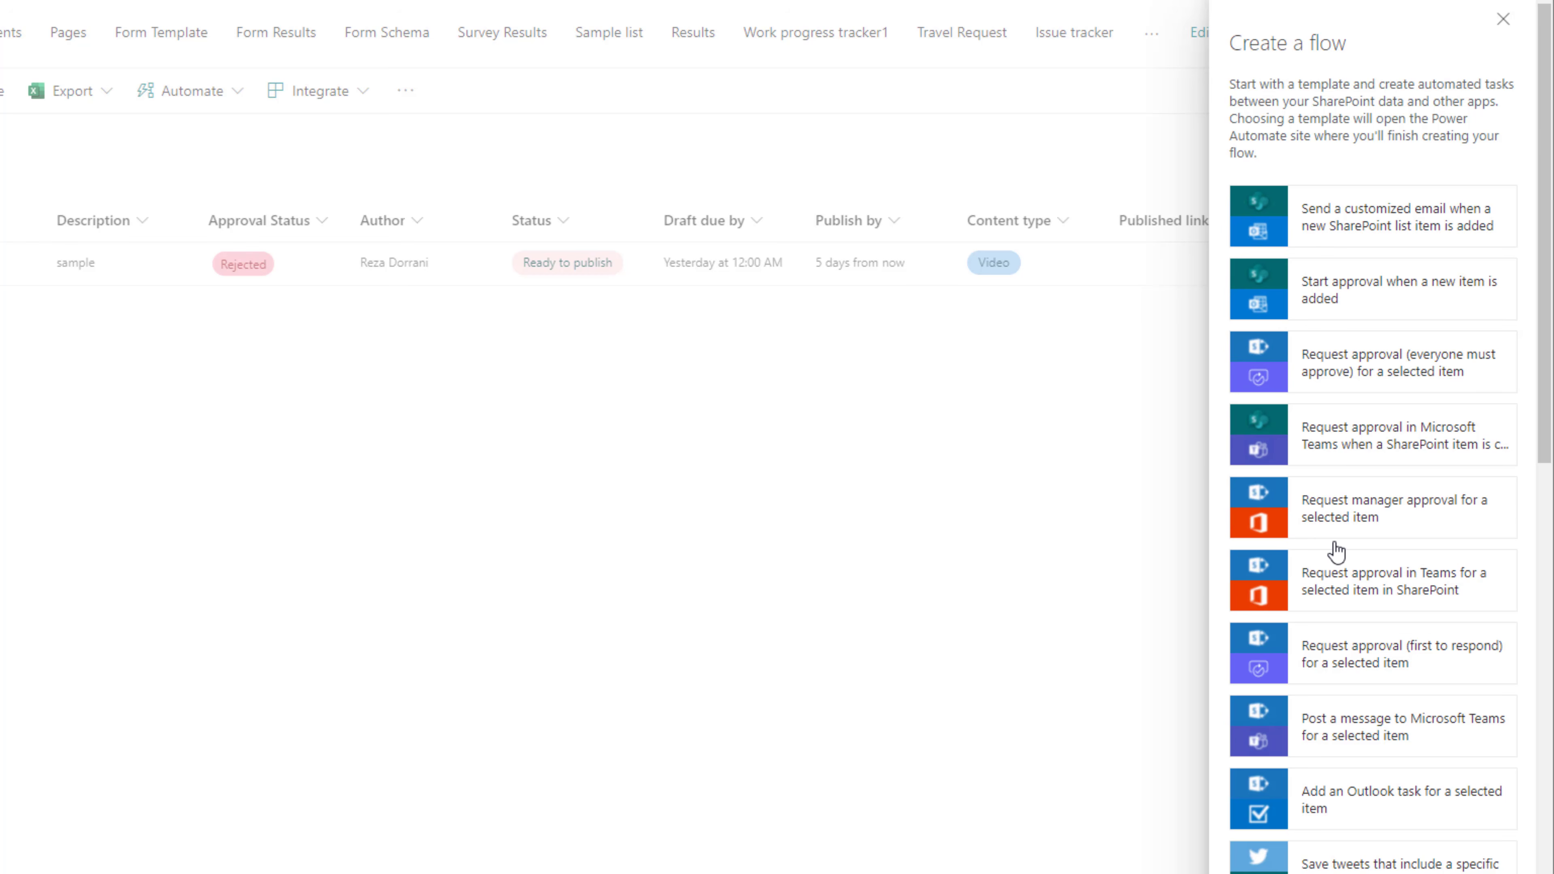
pyautogui.scroll(-4, 1336, 551)
pyautogui.scroll(2, 1387, 306)
pyautogui.scroll(-4, 1415, 406)
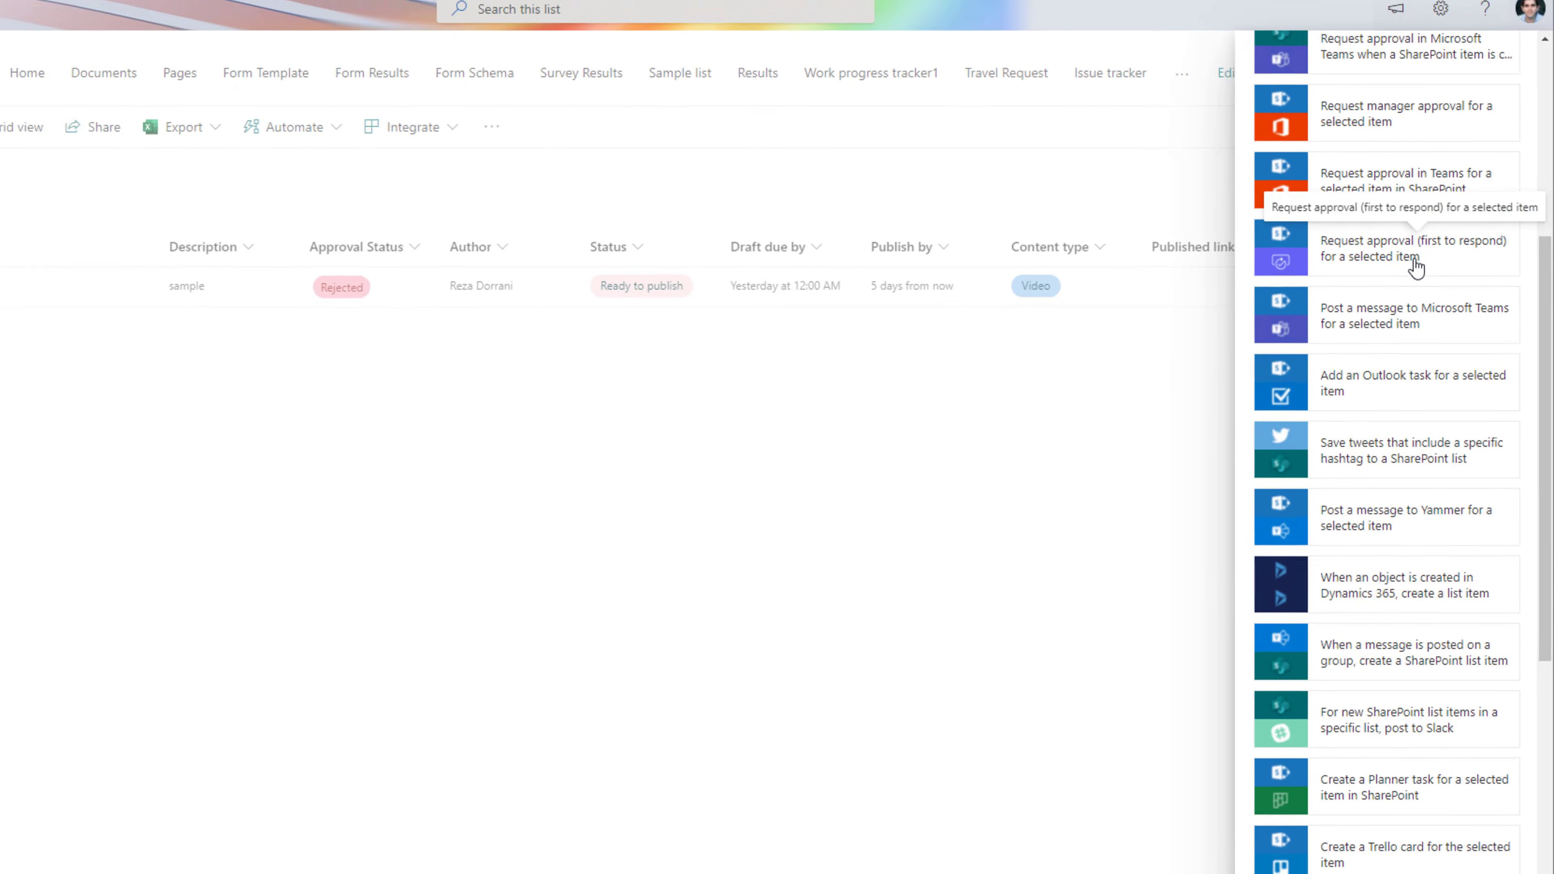
pyautogui.click(1404, 242)
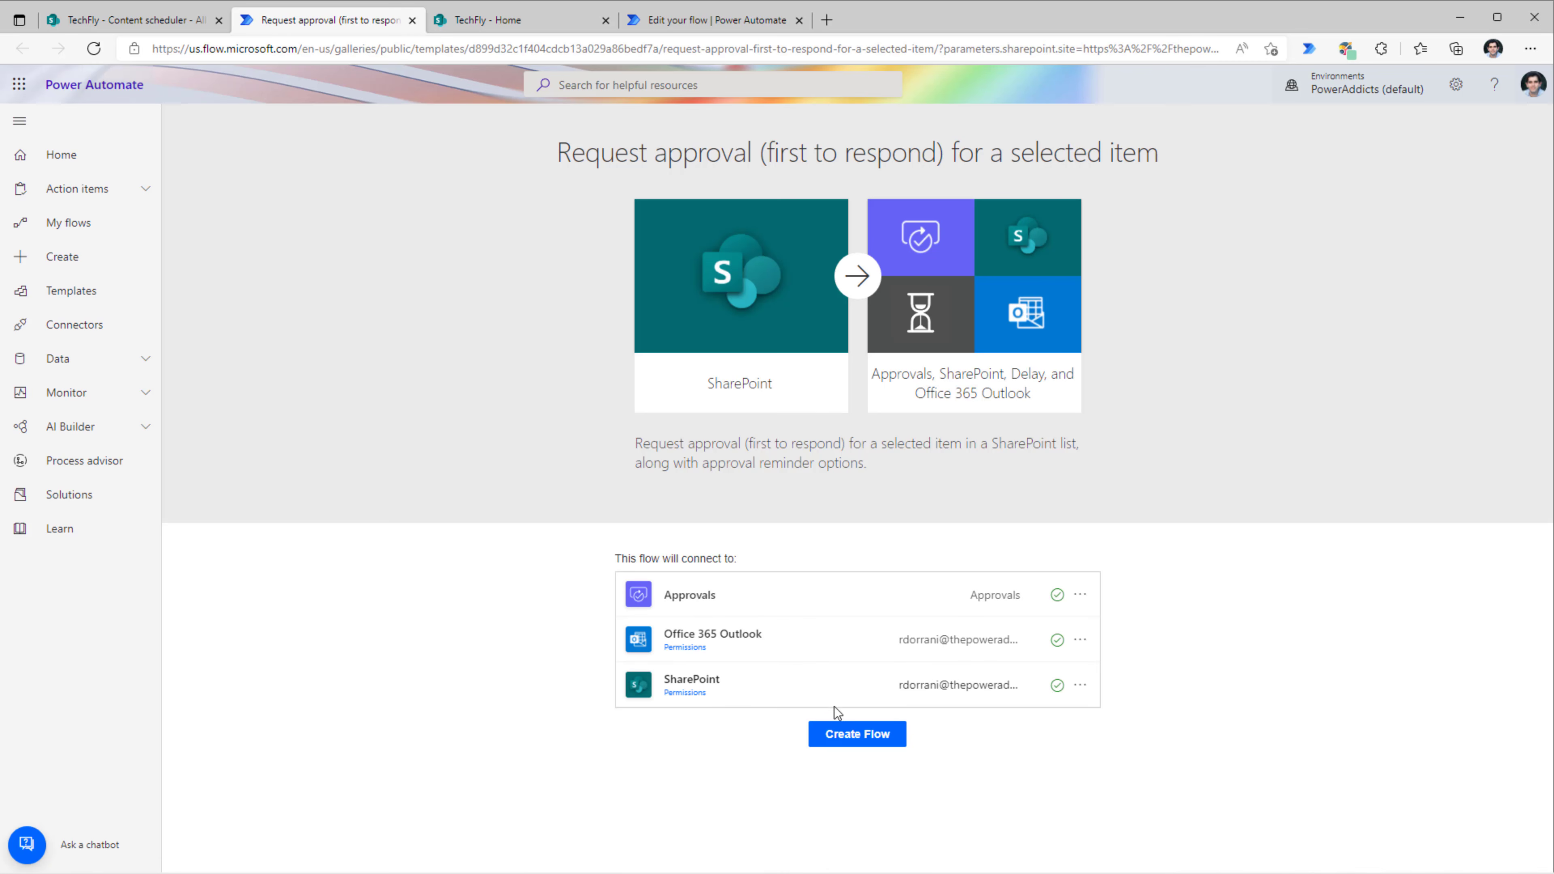
pyautogui.click(875, 735)
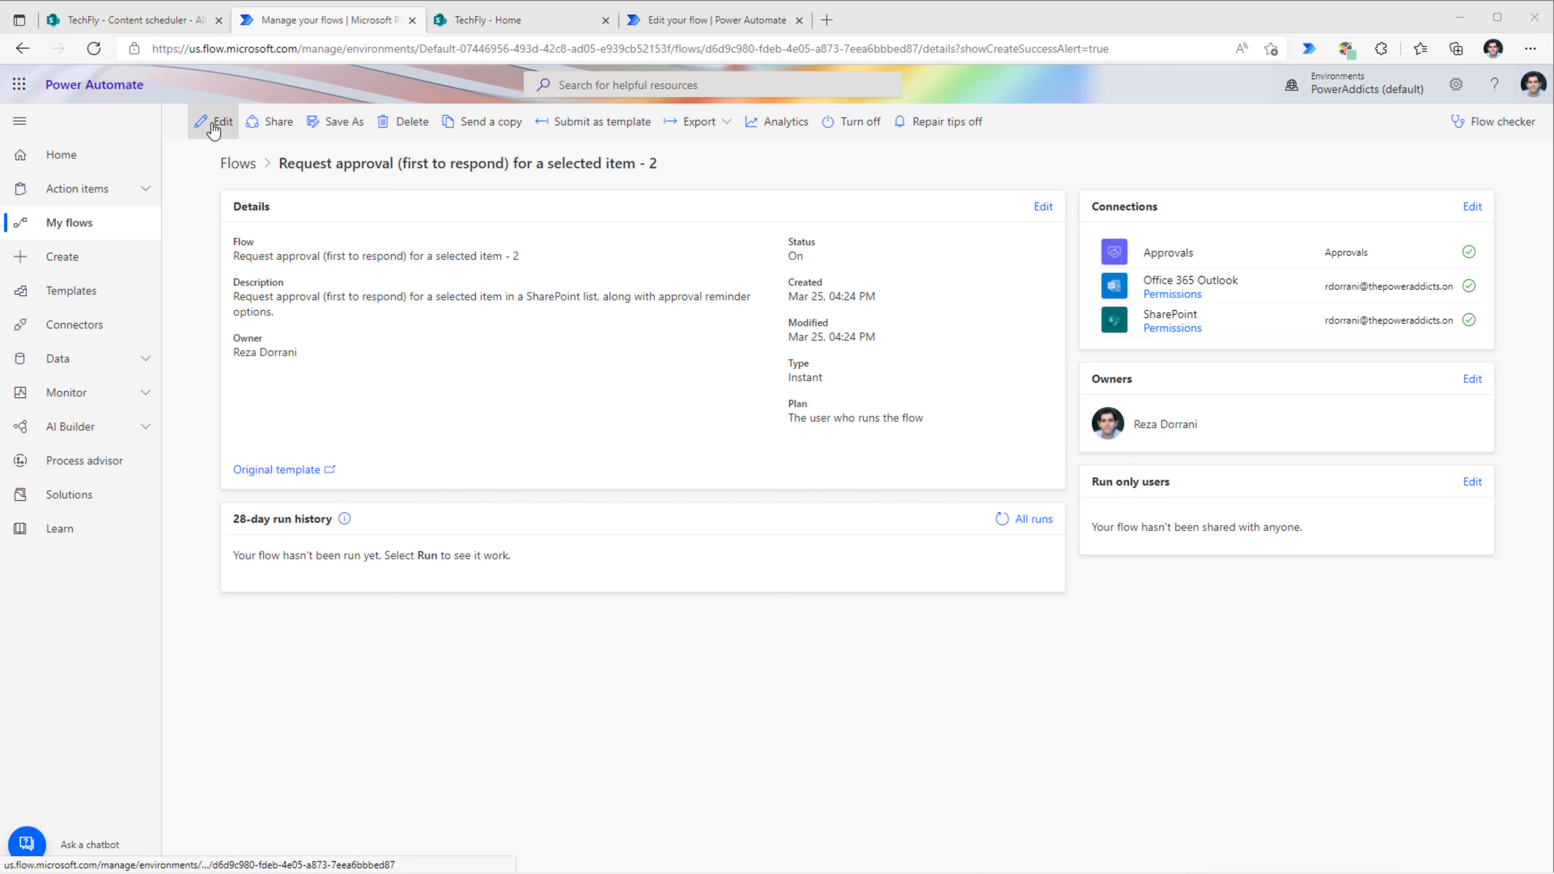
# Open the new flow for editing and rename it "Content Approval Workflow"
pyautogui.click(211, 120)
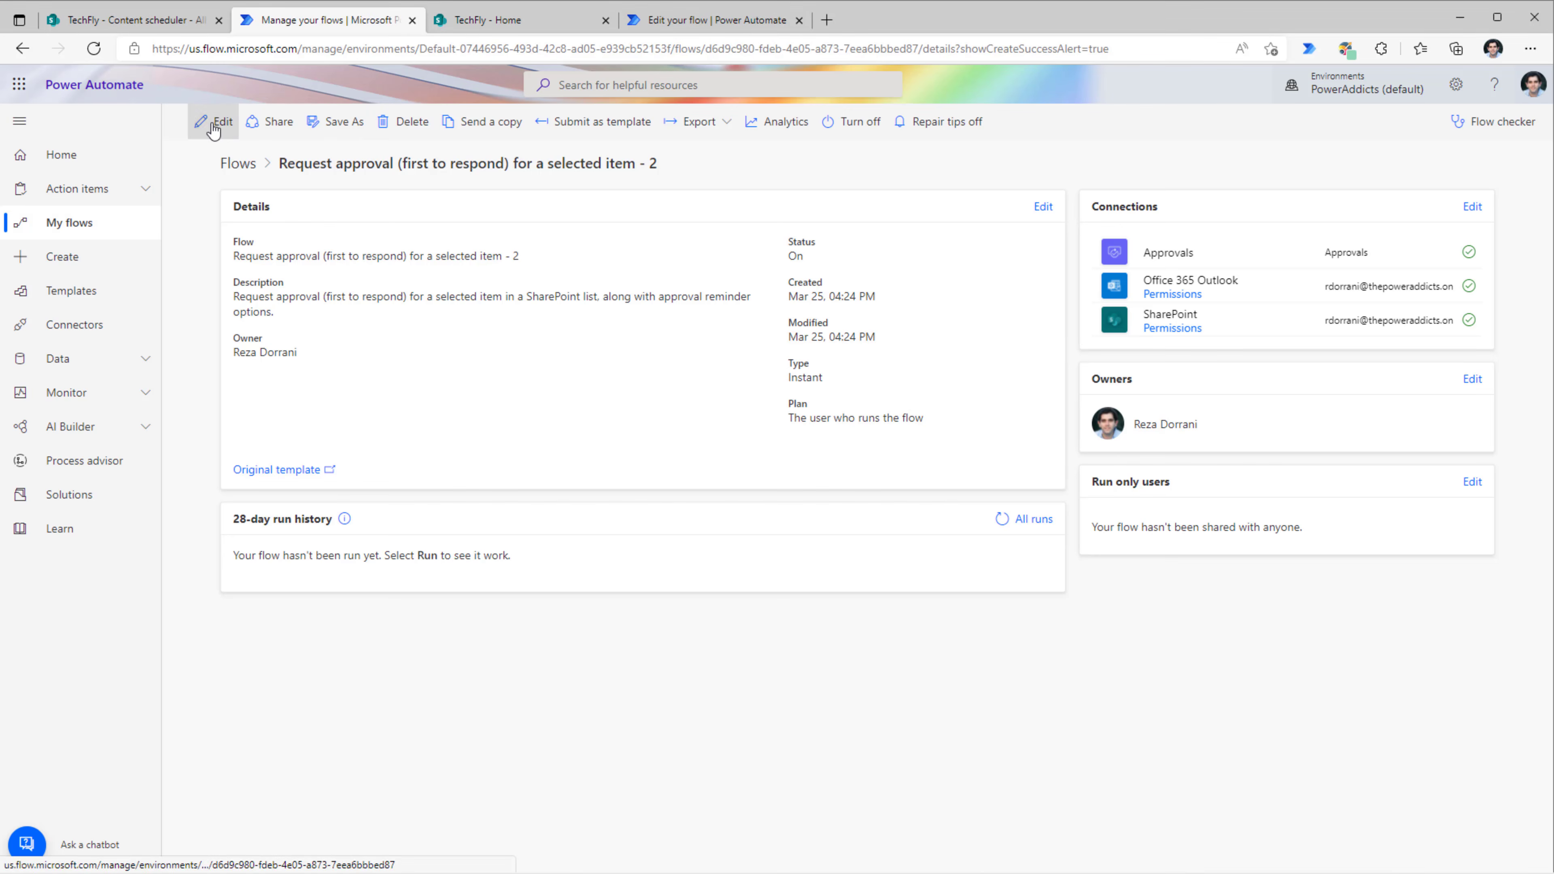
pyautogui.click(319, 117)
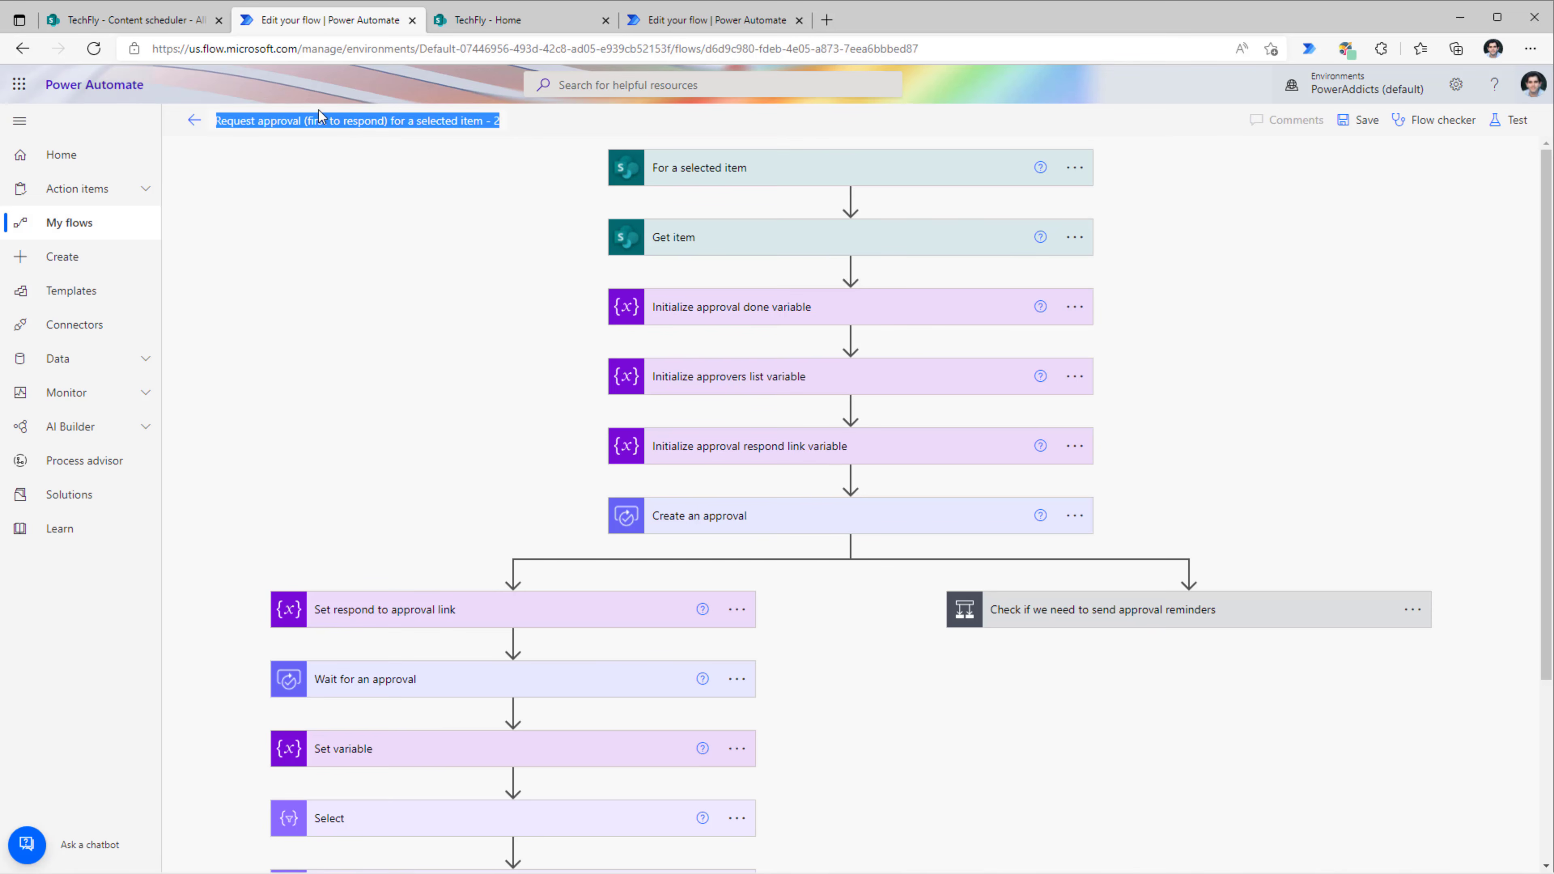
pyautogui.write('Content Approval Workflow')
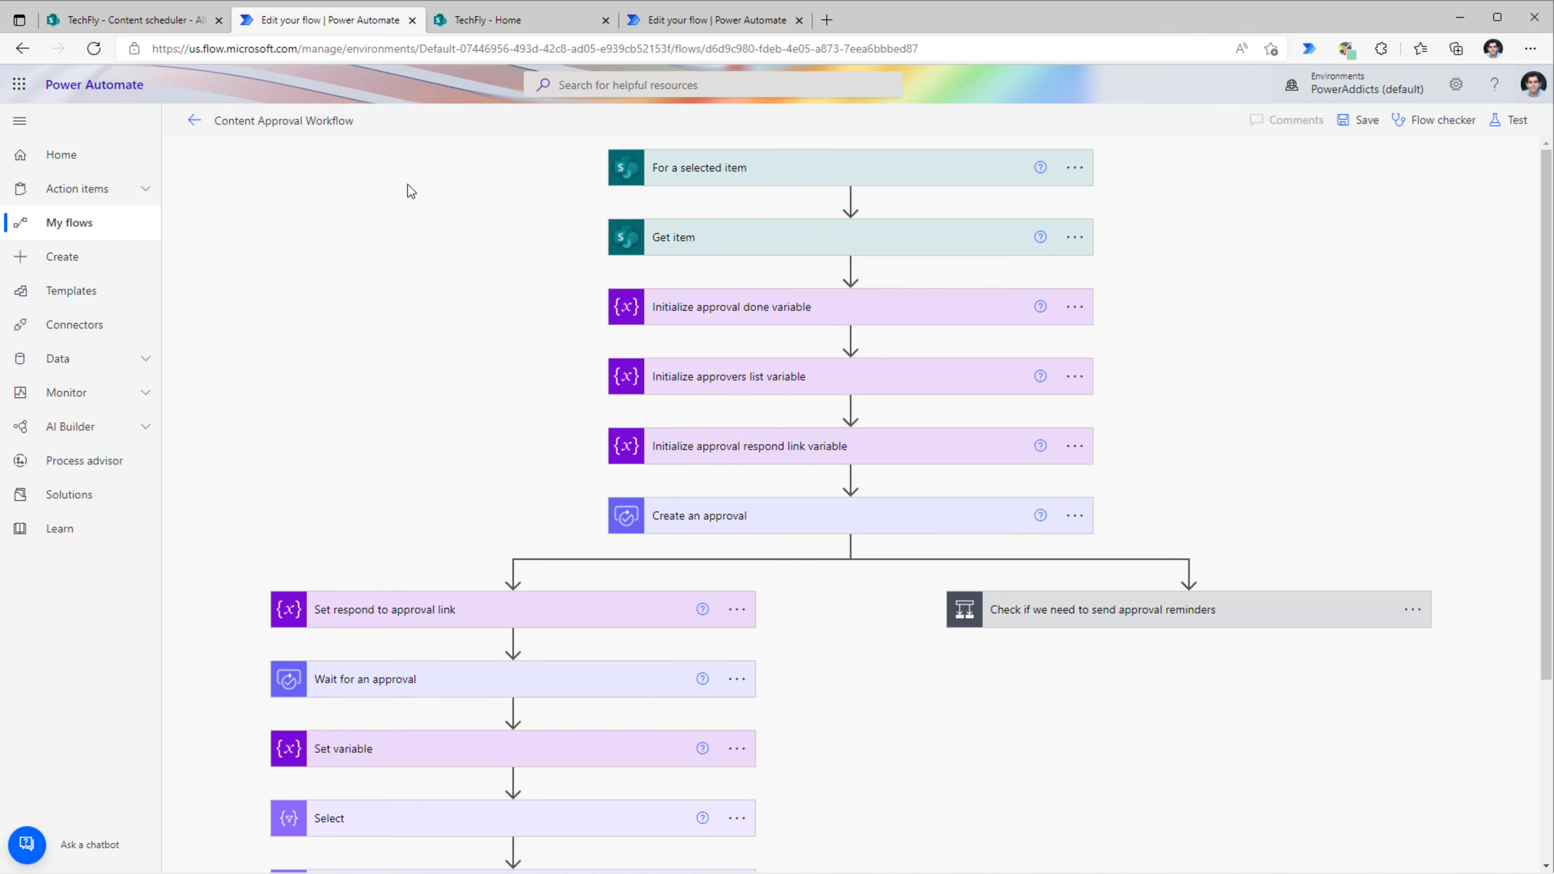
# Examine the inputs of the For a selected item trigger, the Create an approval settings and the approval reminders condition
pyautogui.click(675, 172)
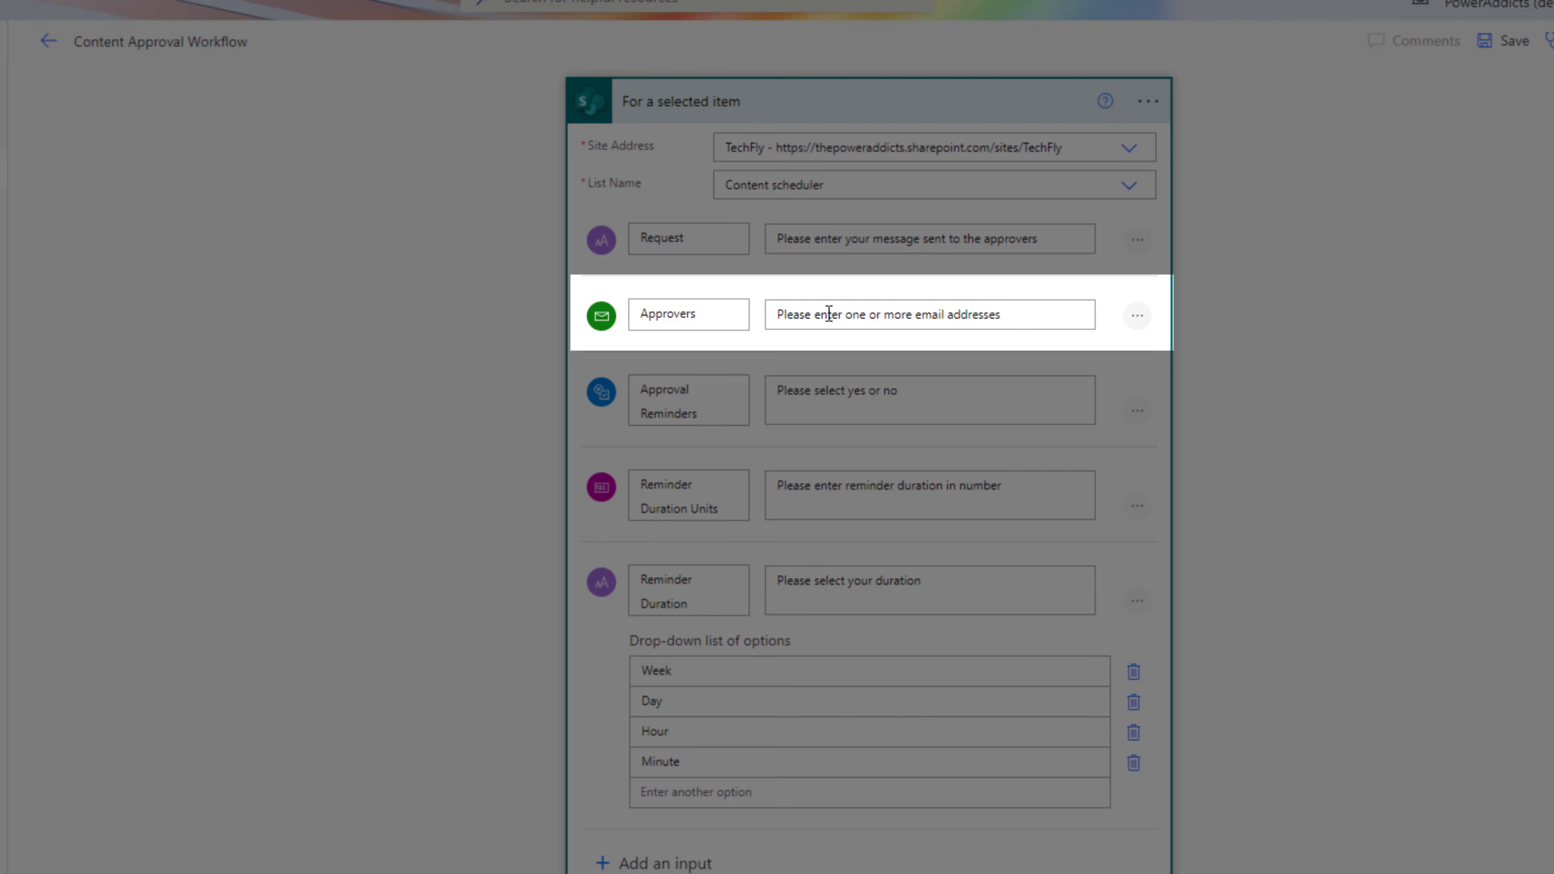
pyautogui.scroll(-2, 828, 314)
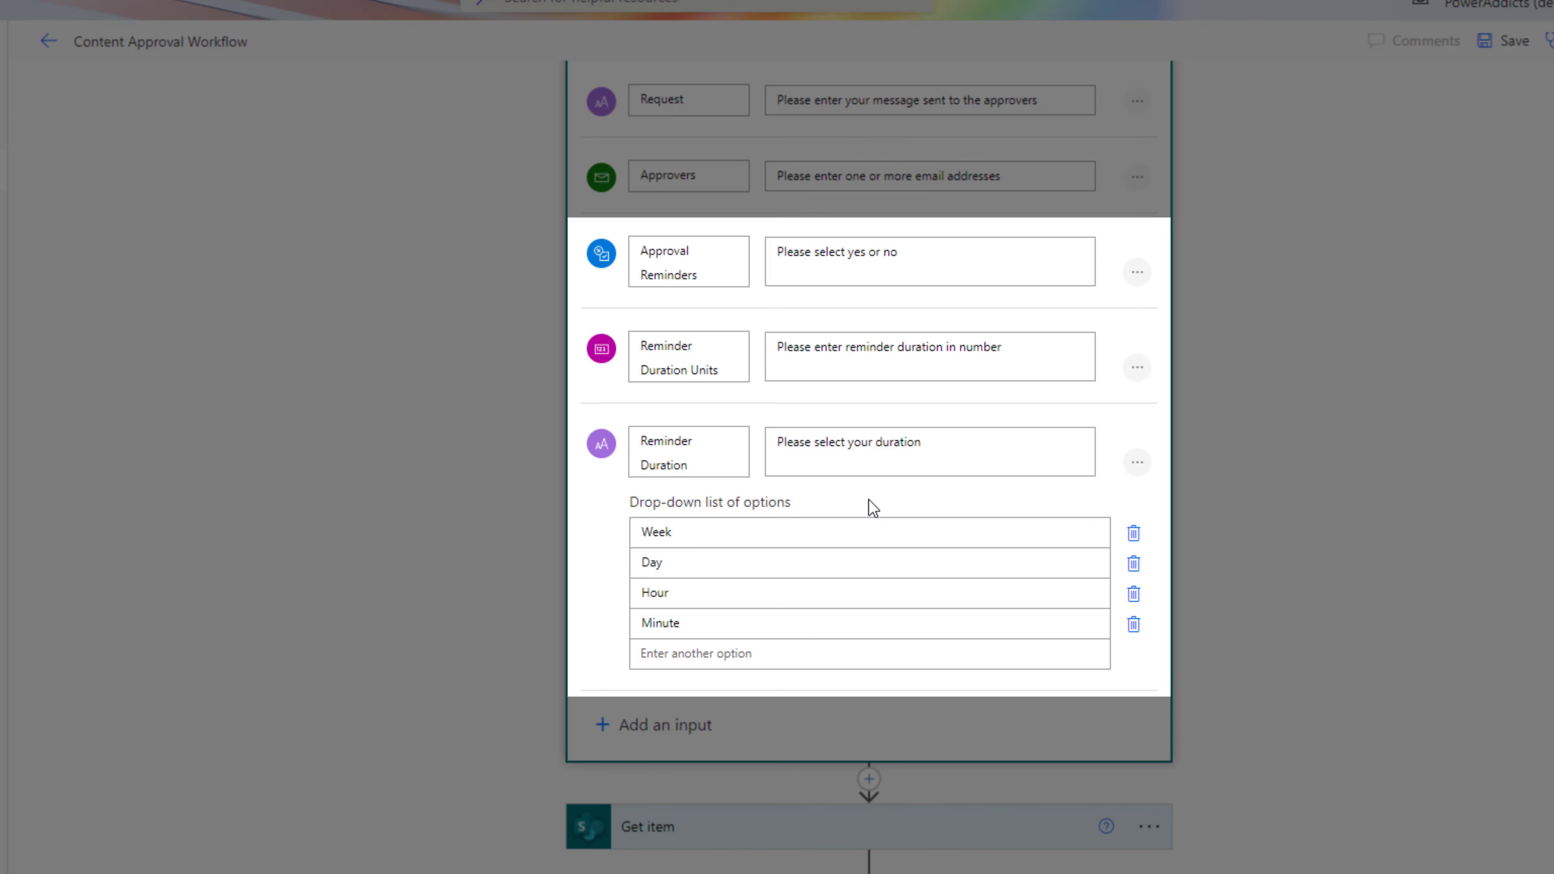
pyautogui.scroll(2, 872, 508)
pyautogui.scroll(-10, 869, 501)
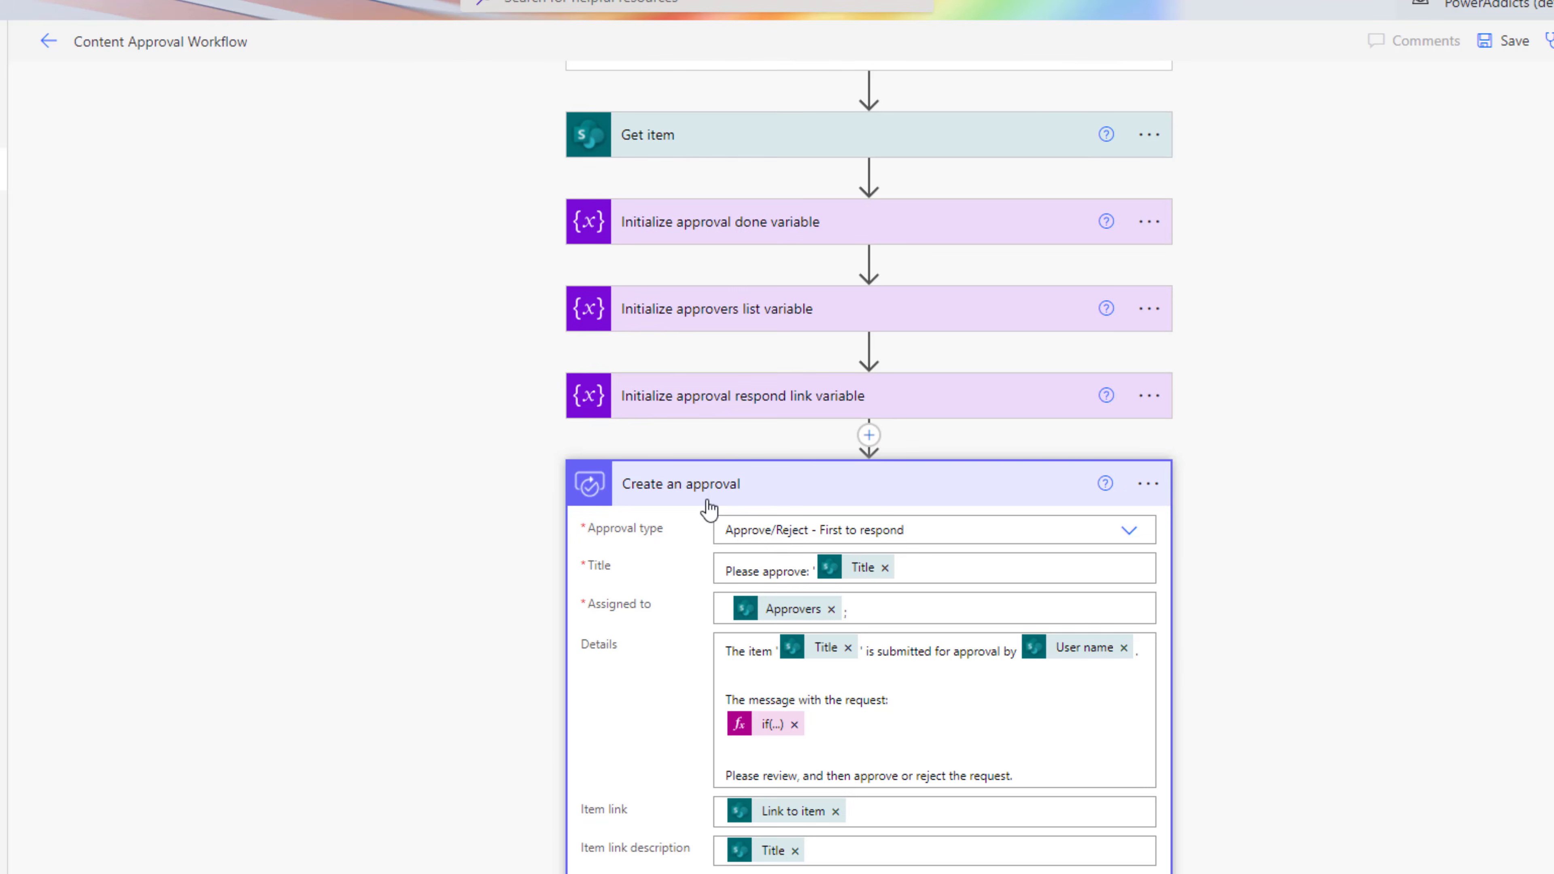
pyautogui.scroll(-3, 763, 544)
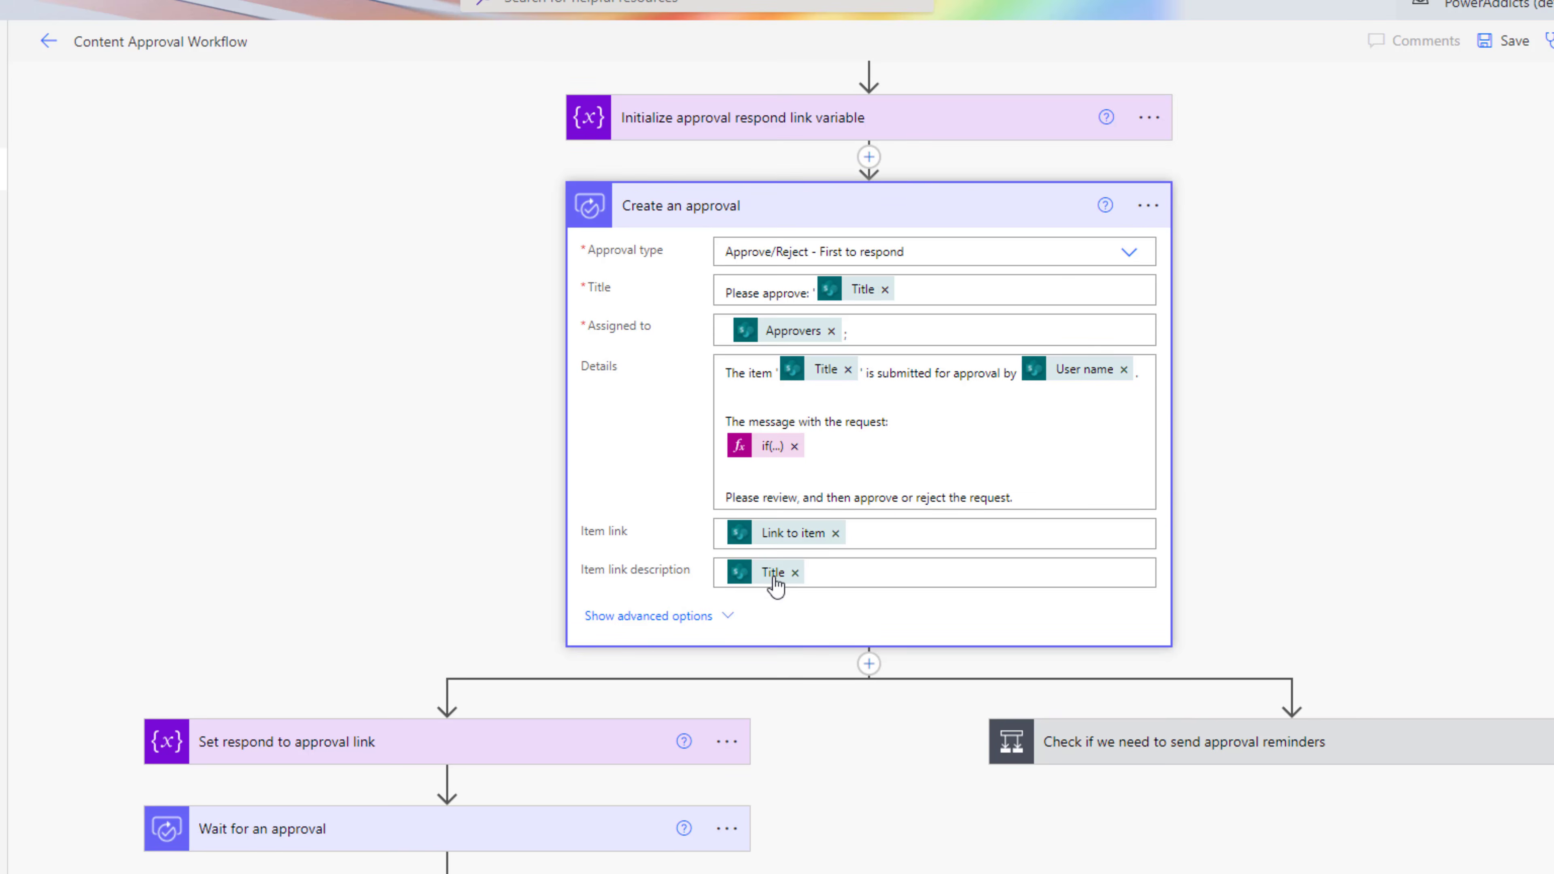
pyautogui.scroll(-2, 777, 583)
pyautogui.click(1131, 609)
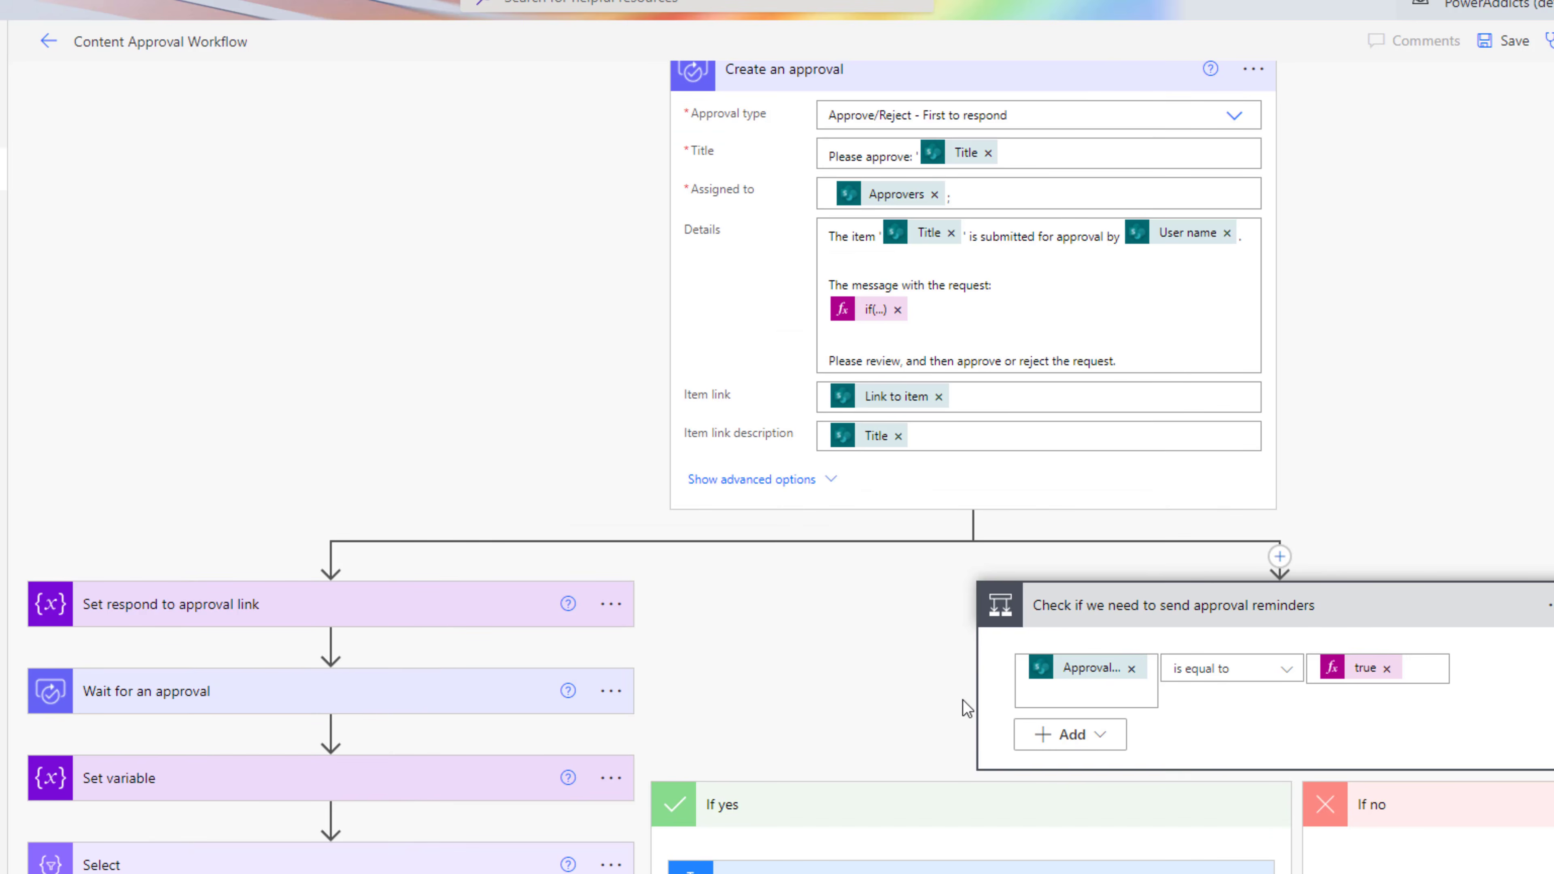
pyautogui.scroll(-2, 1165, 661)
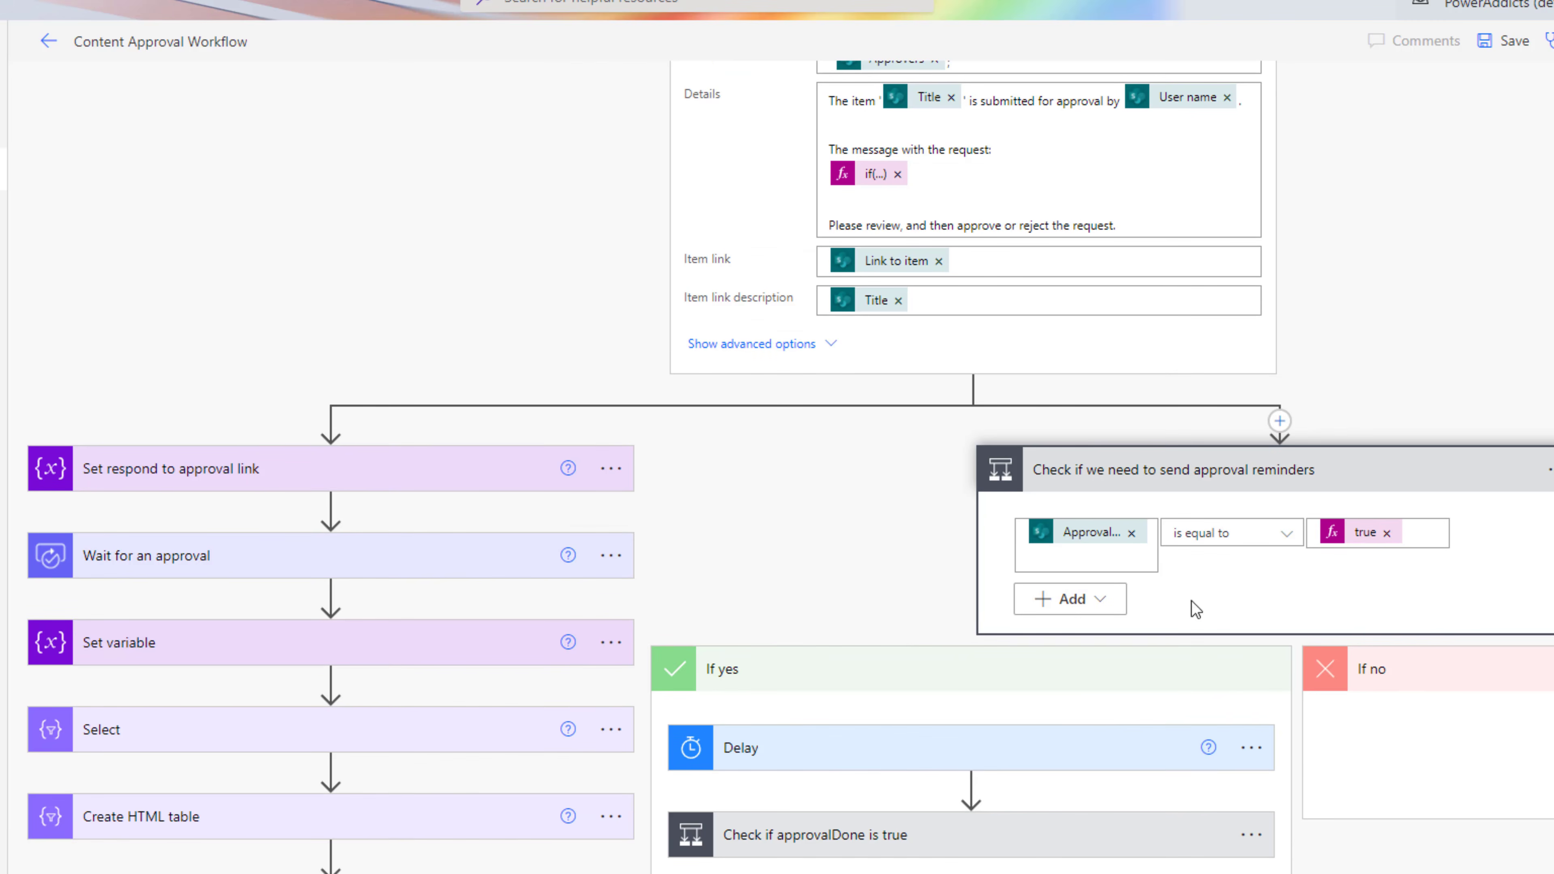
pyautogui.scroll(4, 1061, 480)
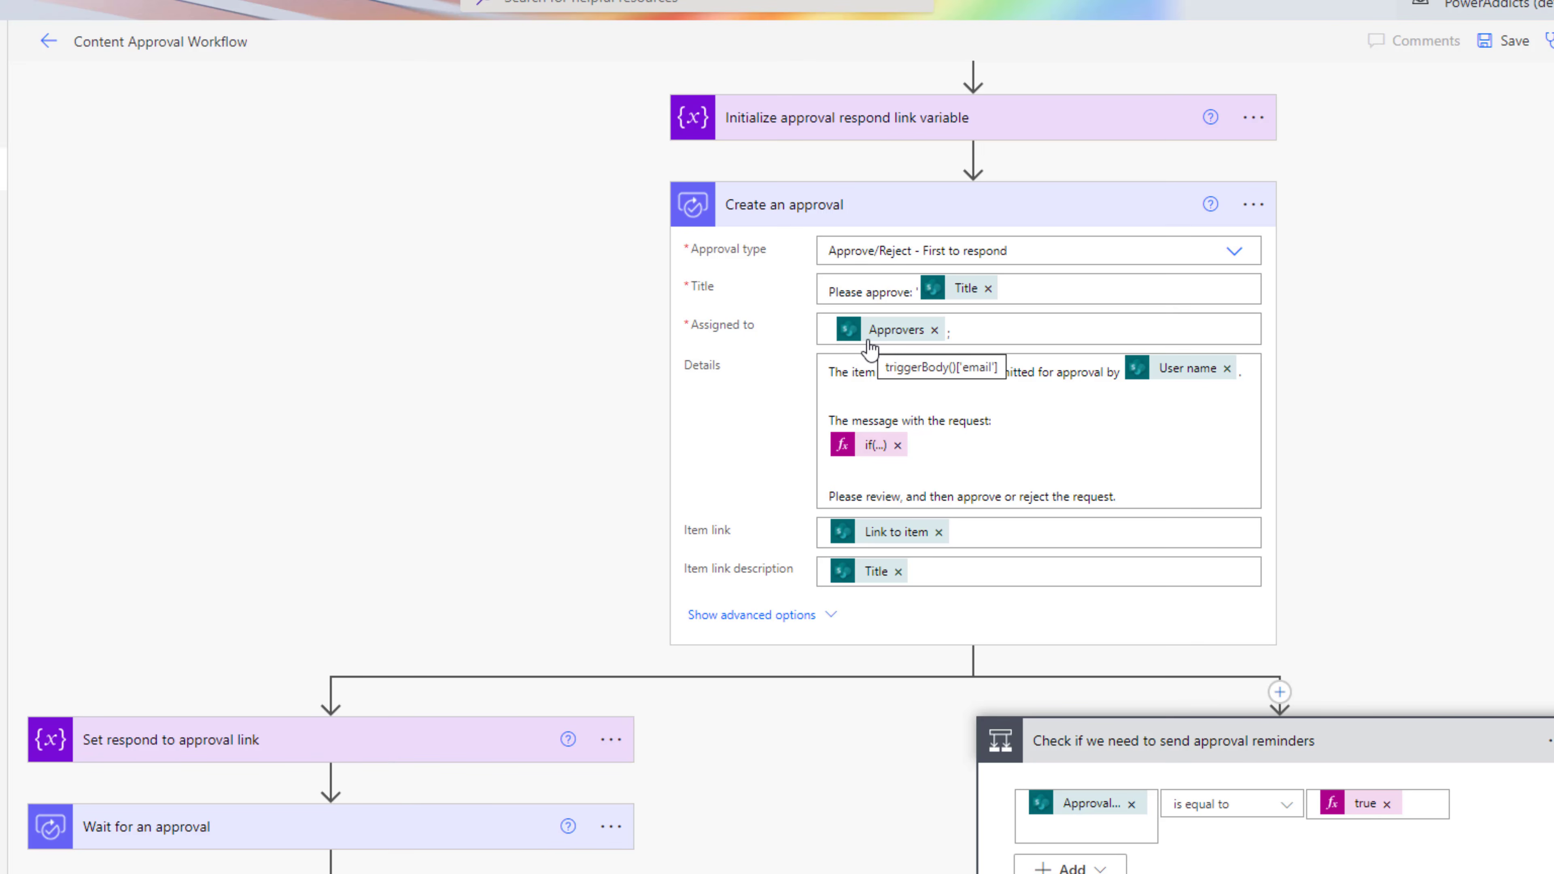
pyautogui.scroll(15, 777, 295)
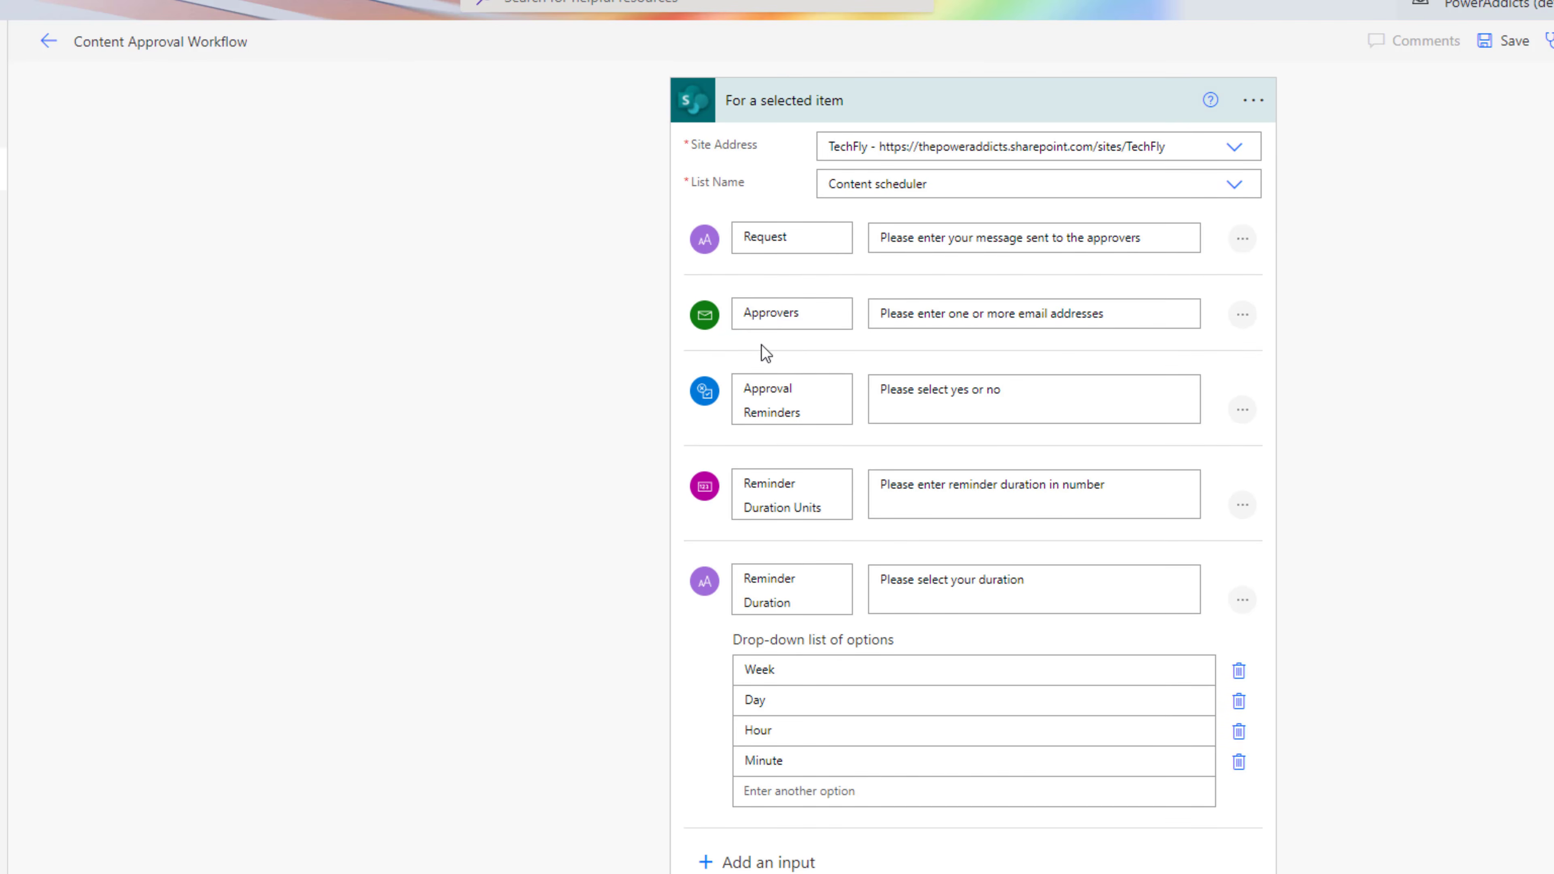
pyautogui.scroll(-20, 765, 347)
pyautogui.scroll(-3, 895, 523)
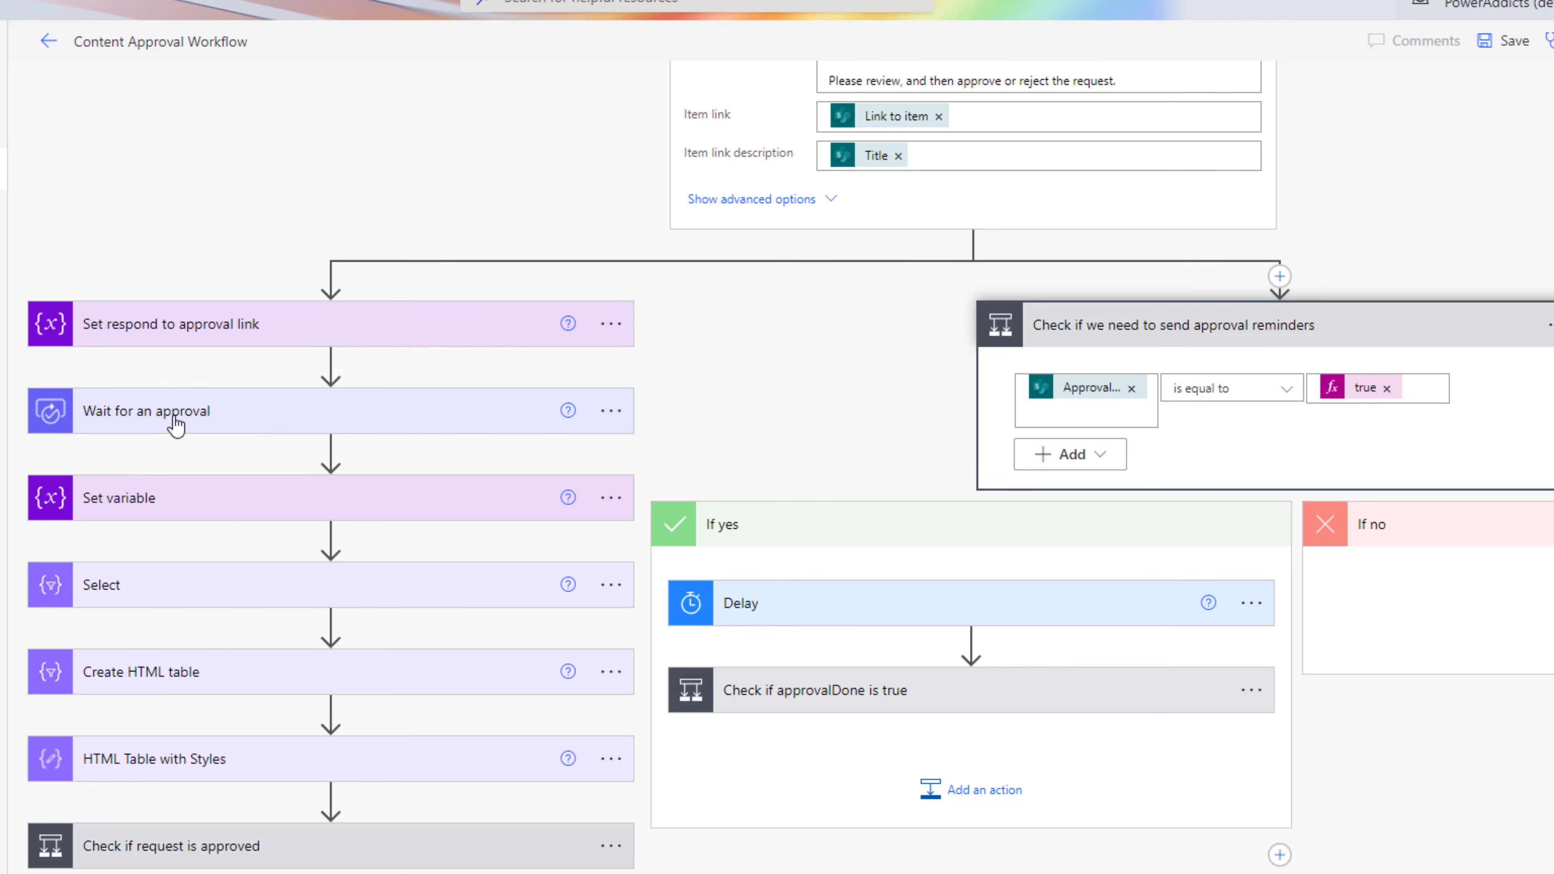
# Examine how the Select, Create HTML table and HTML Table with Styles actions format the approval responses
pyautogui.click(241, 596)
pyautogui.click(218, 643)
pyautogui.click(227, 756)
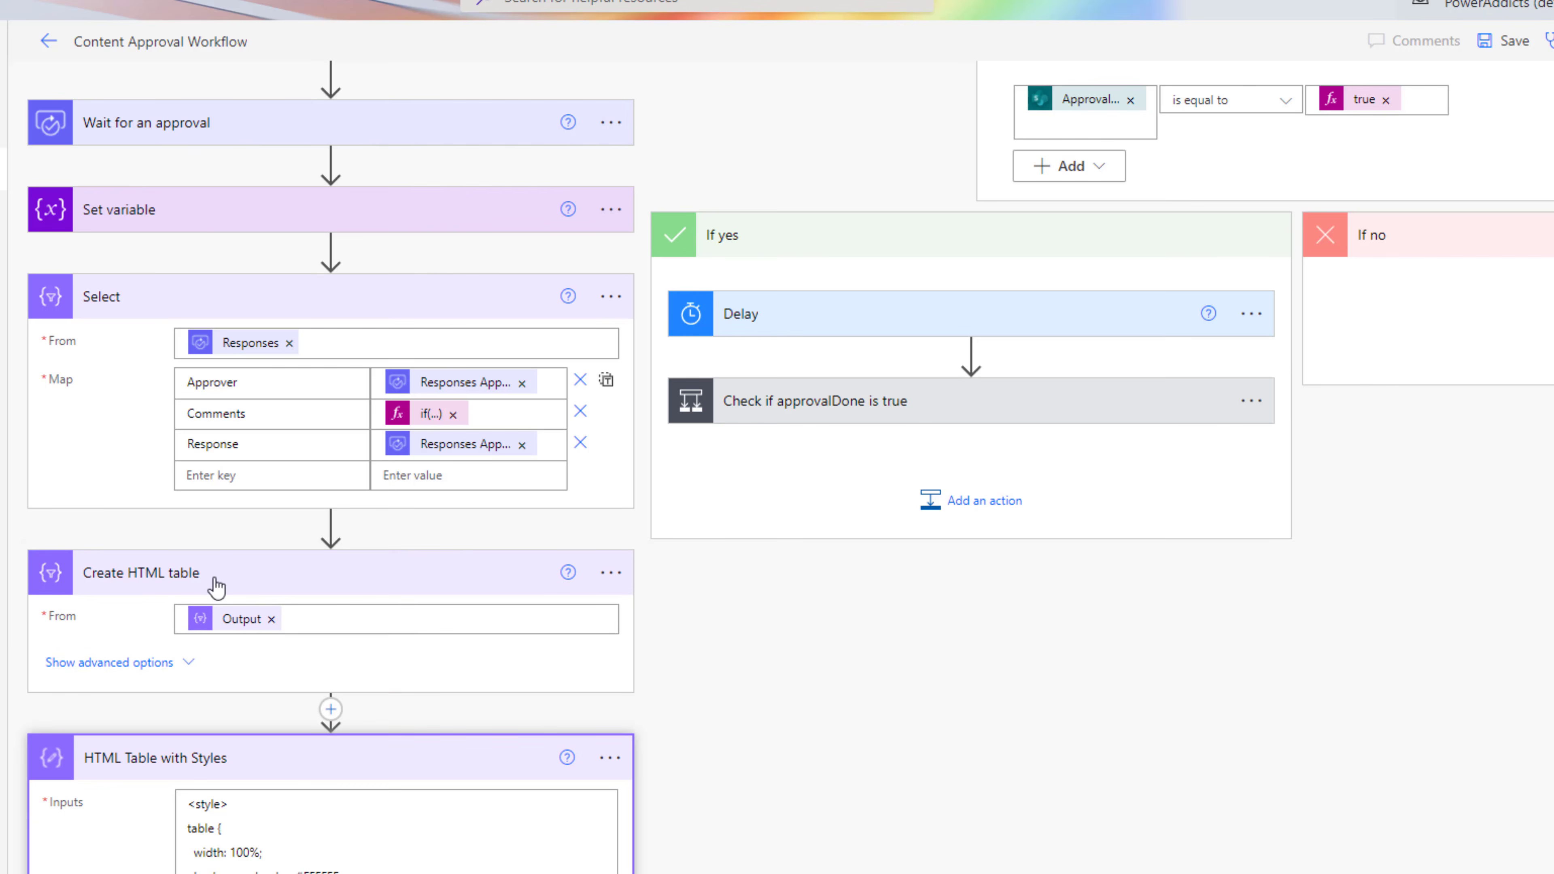
pyautogui.scroll(-7, 249, 621)
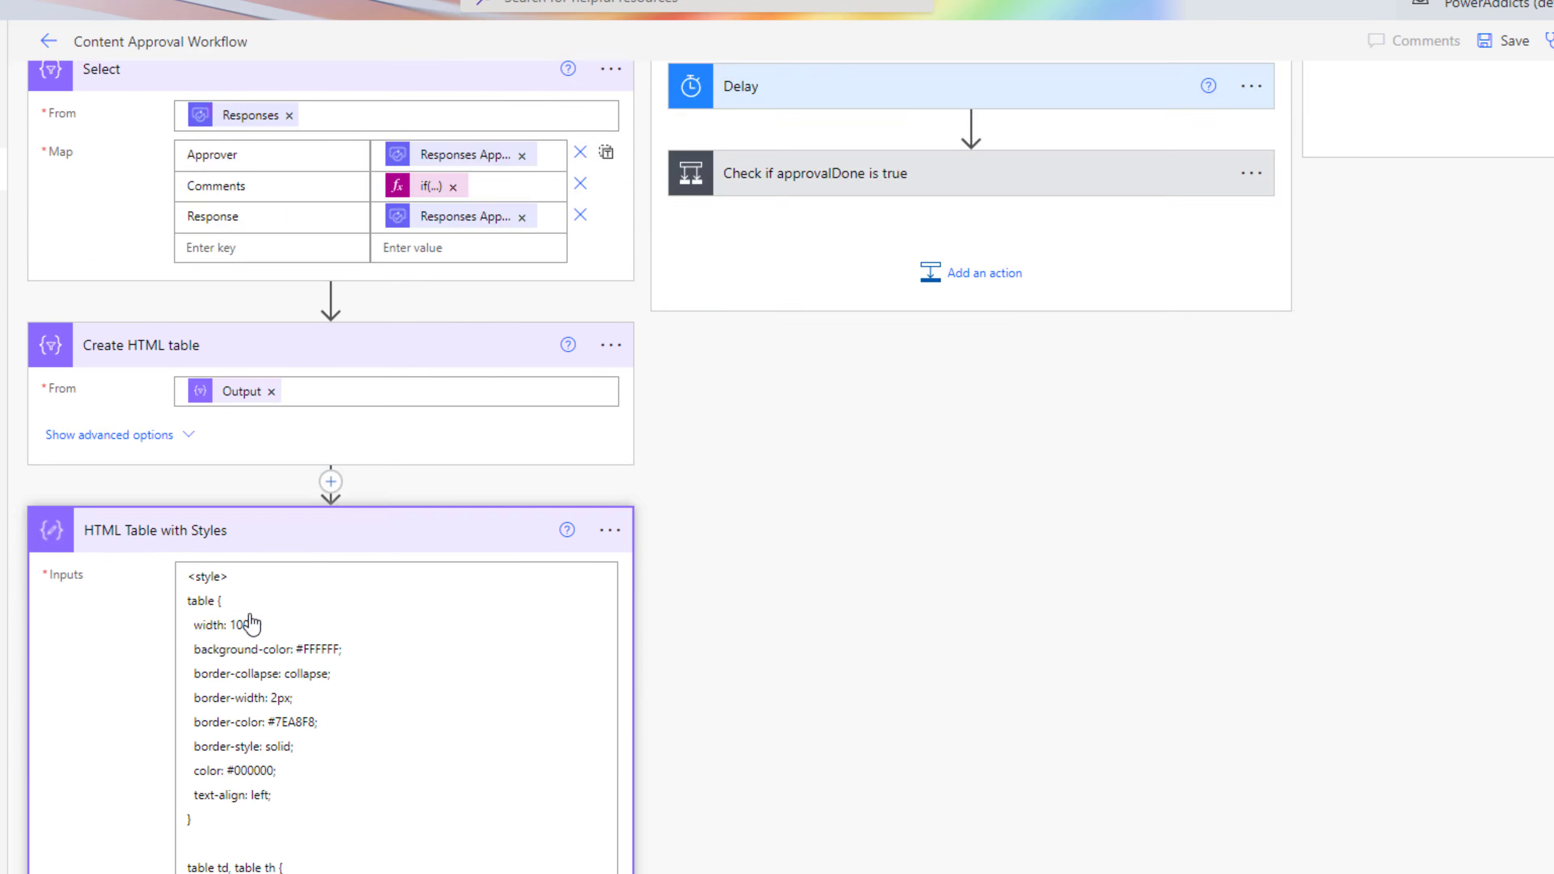
pyautogui.scroll(7, 251, 614)
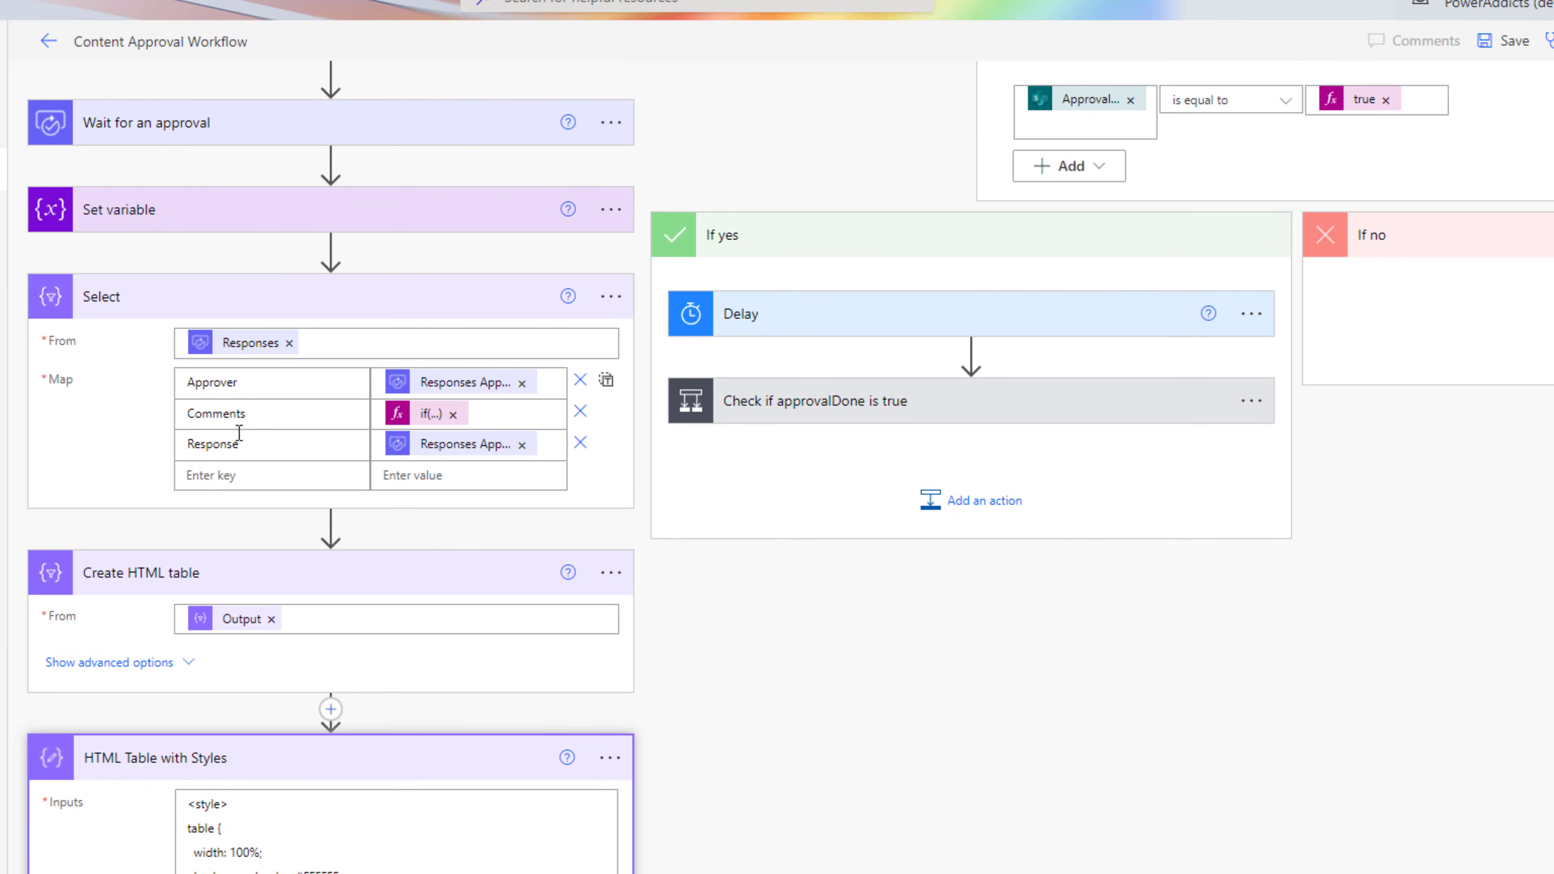
pyautogui.scroll(-4, 265, 594)
pyautogui.scroll(-4, 263, 593)
# Review the "Check if request is approved" condition with its Item approved and Item rejected emails, and save the flow
pyautogui.click(183, 847)
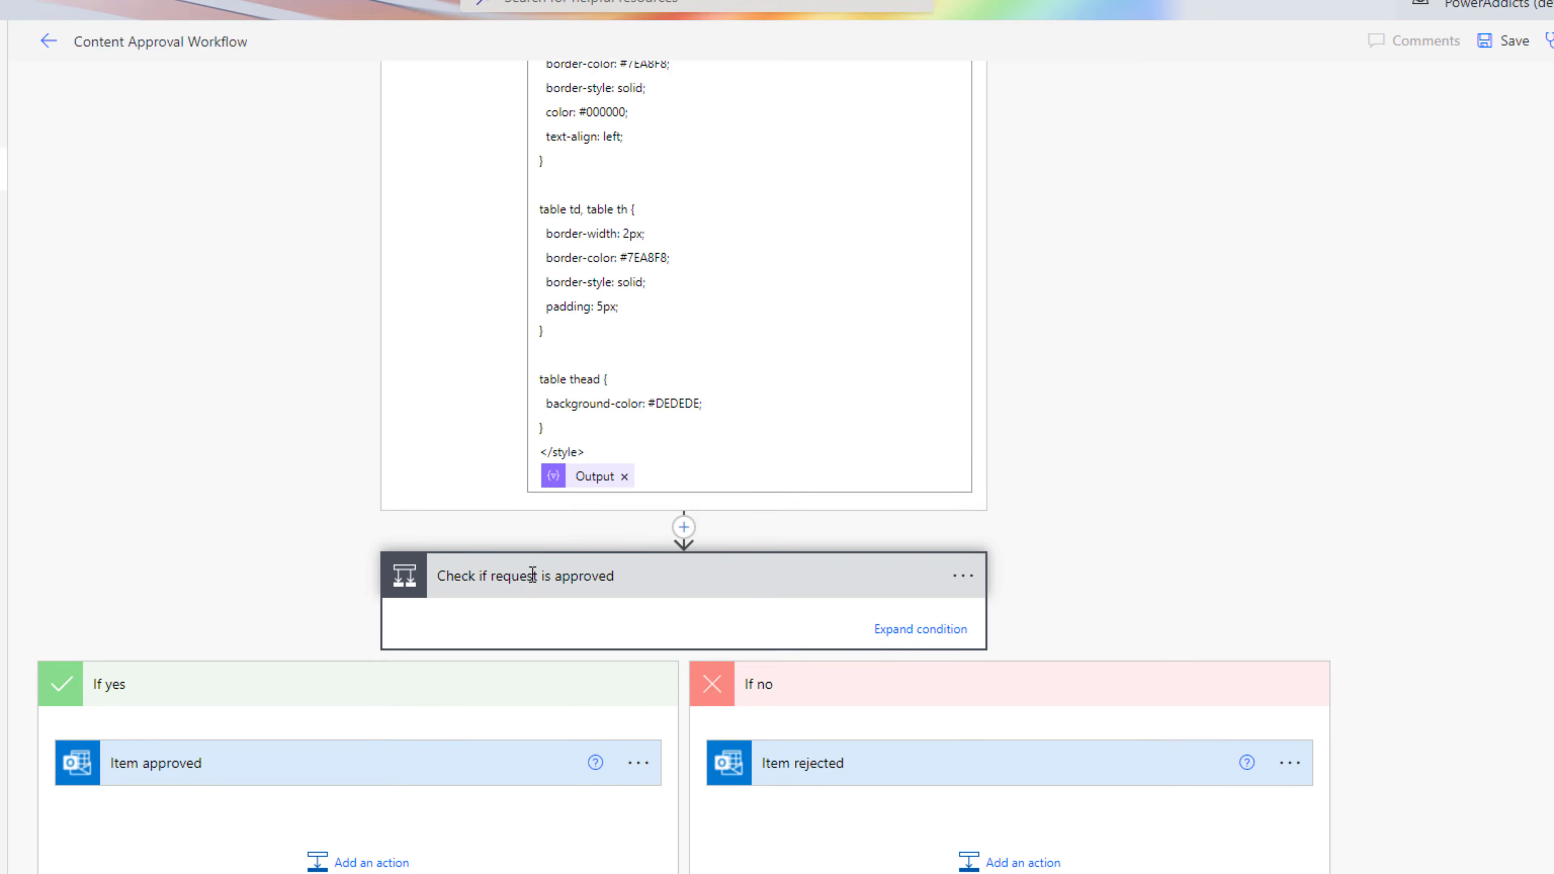
pyautogui.click(531, 575)
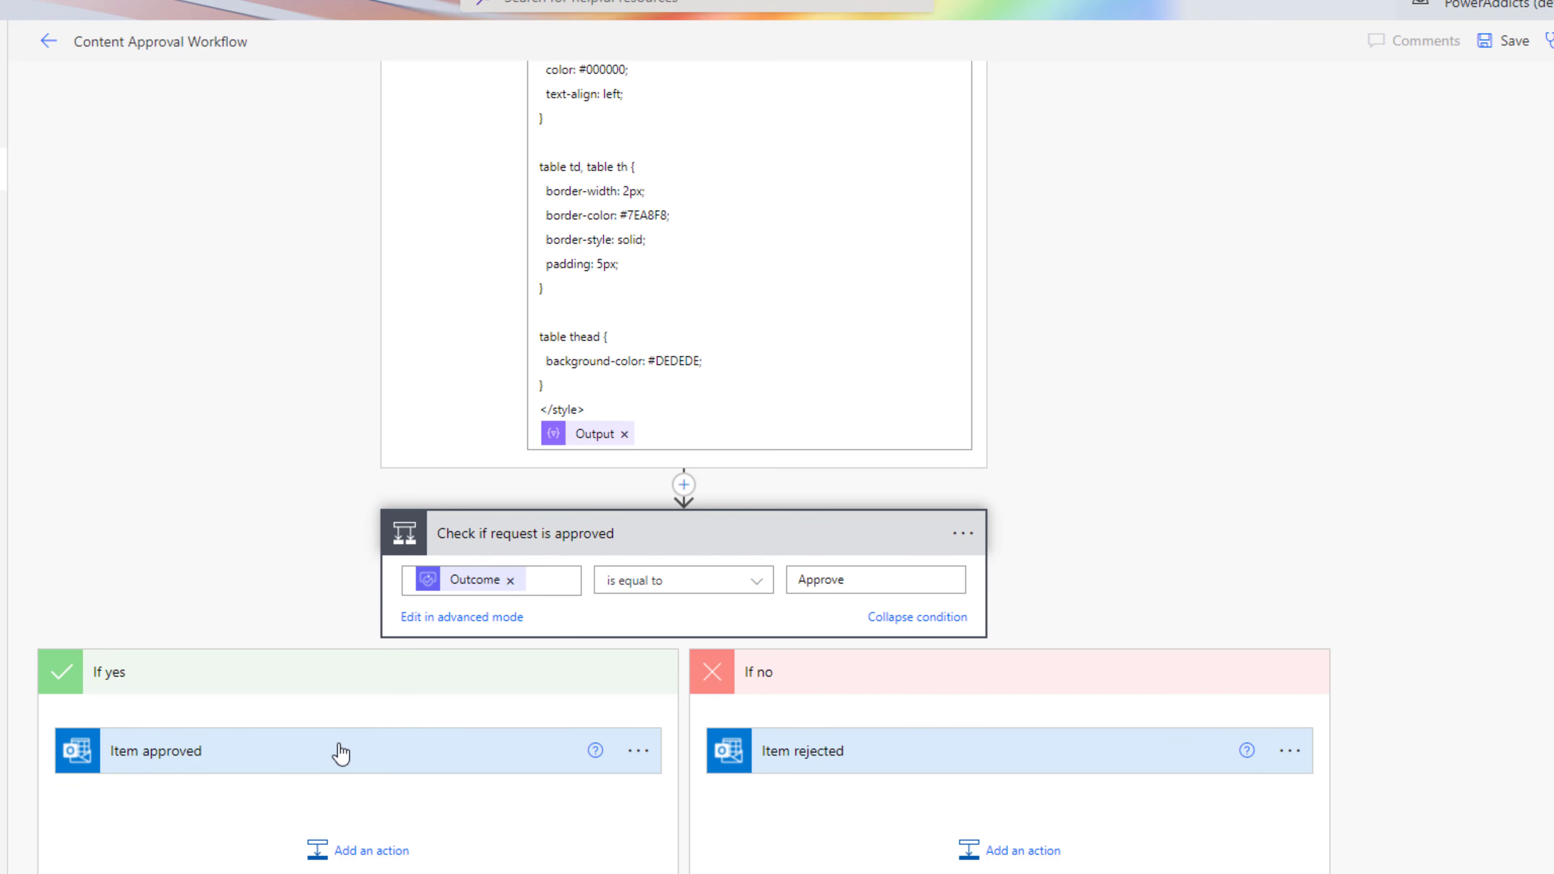
pyautogui.click(367, 749)
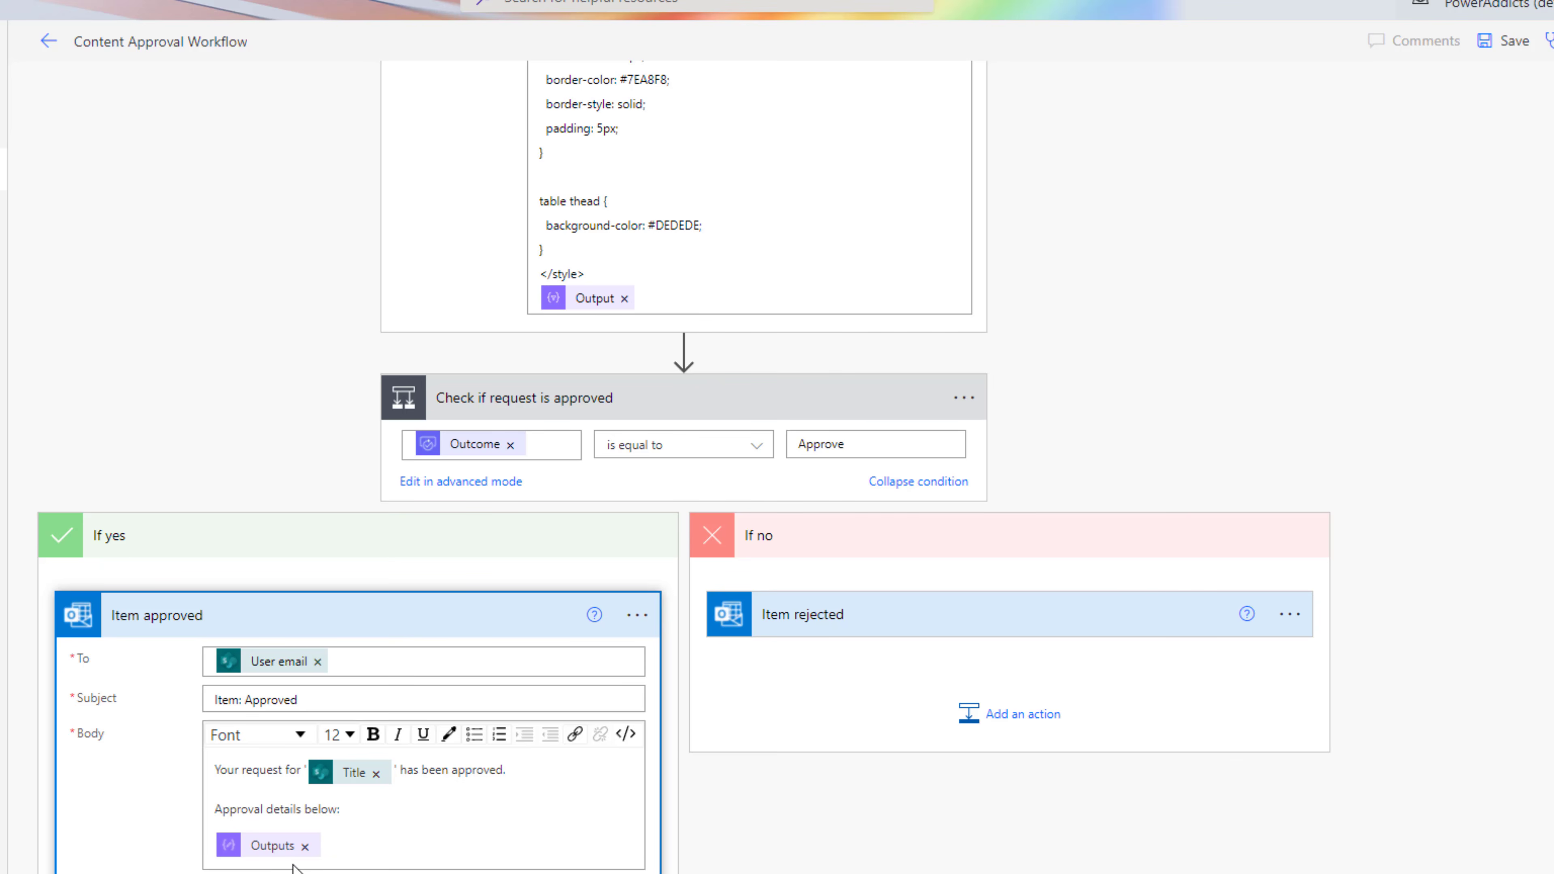
pyautogui.click(978, 614)
pyautogui.scroll(-3, 983, 503)
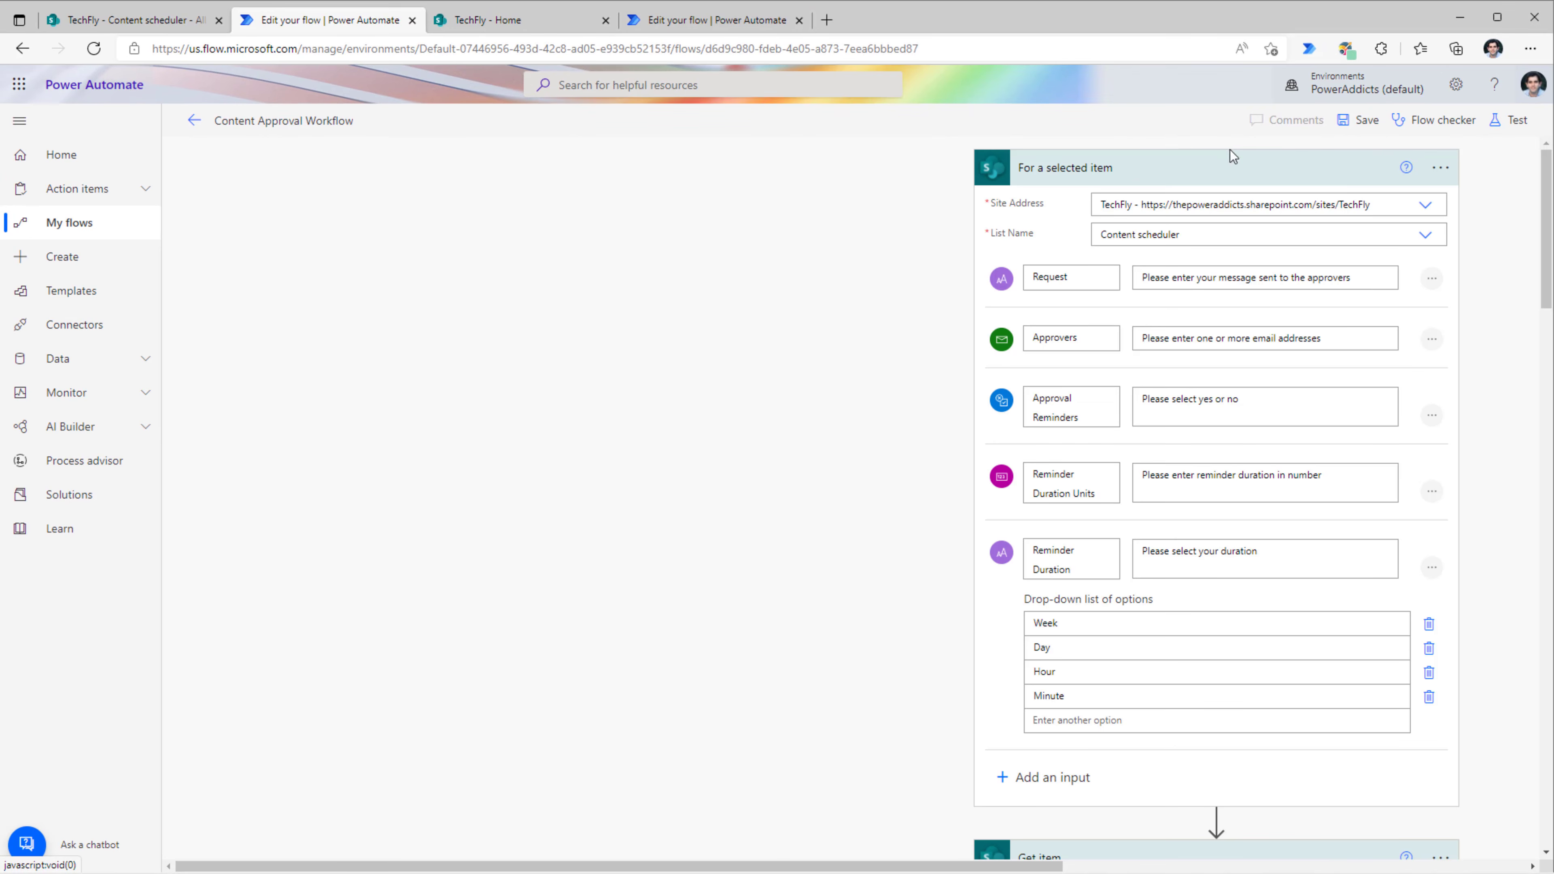
pyautogui.click(1357, 120)
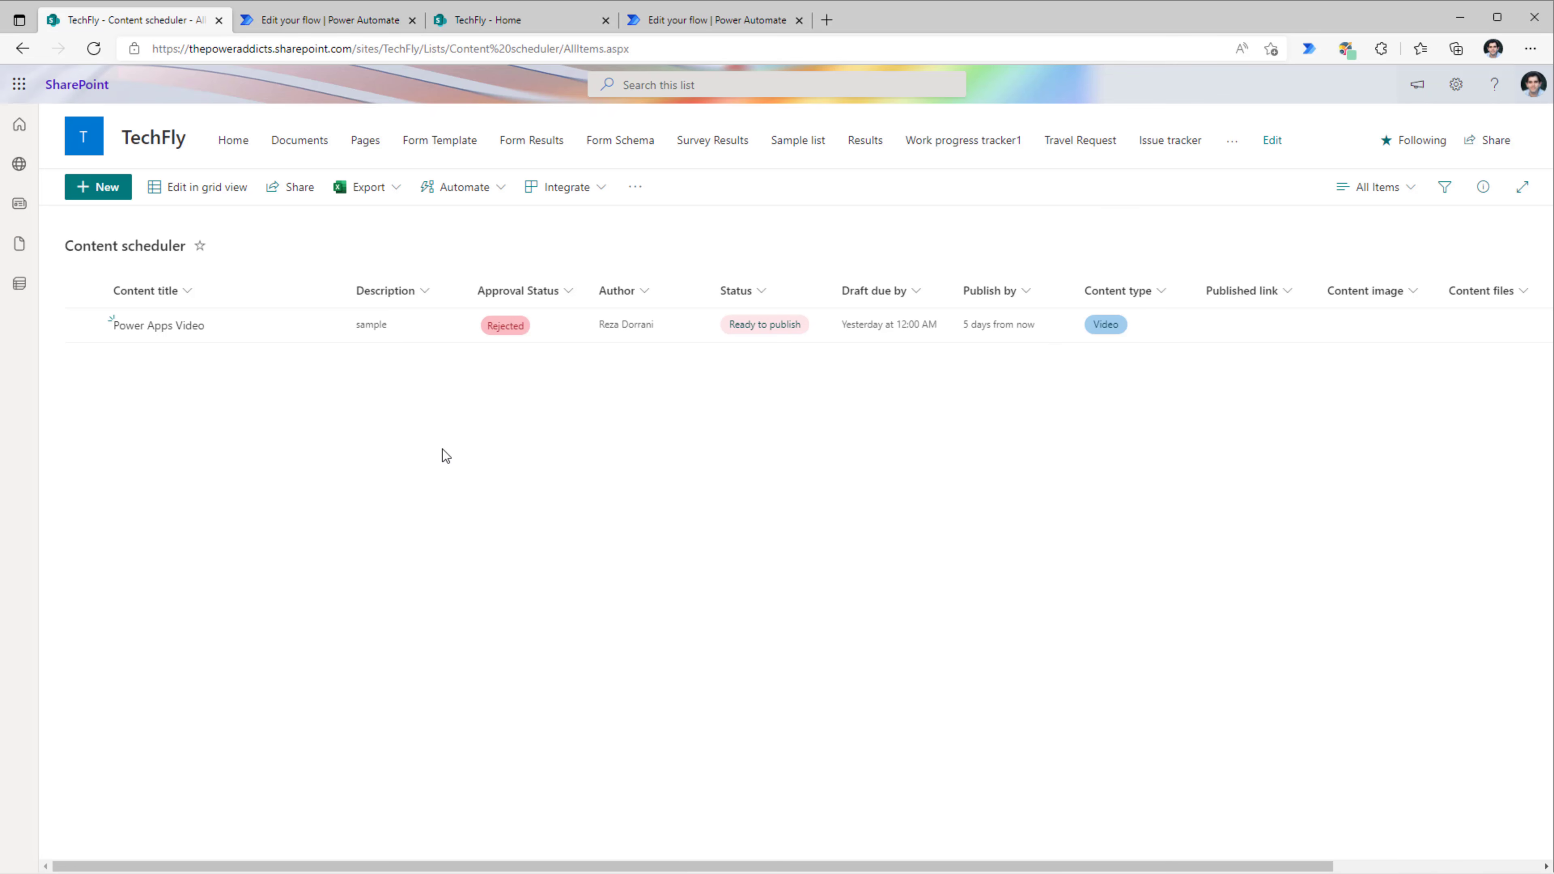
# Add a Content scheduler item "Power Automate Video" with description "Error handling workflow scenario", status Ready to publish and content type Video
pyautogui.click(105, 194)
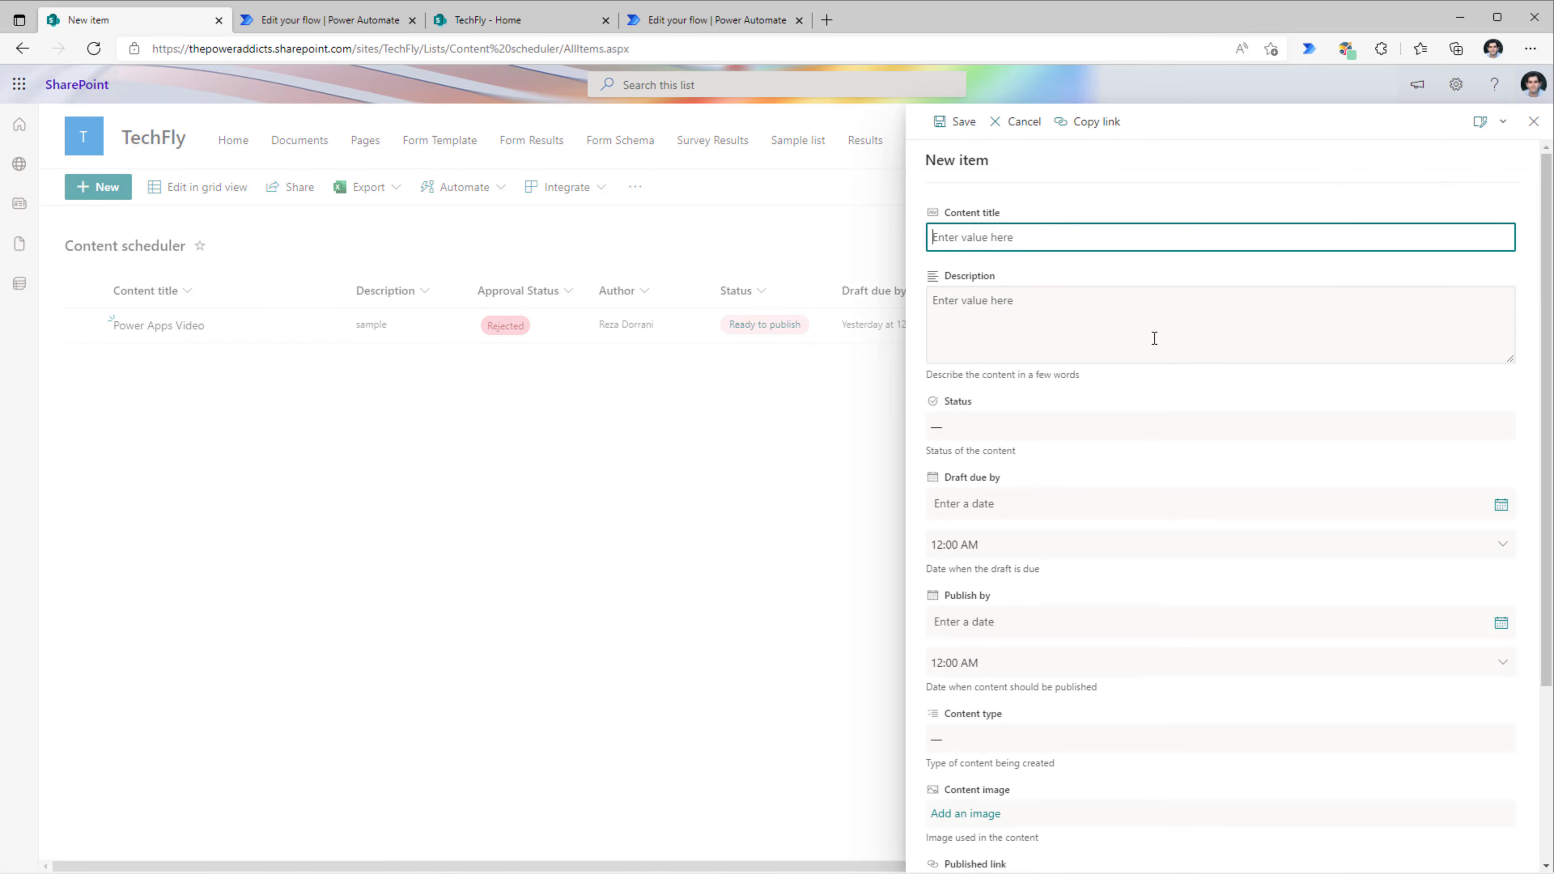
pyautogui.write('Power Automate Video')
pyautogui.click(1154, 339)
pyautogui.write('Error handling workflow scenario')
pyautogui.click(1107, 426)
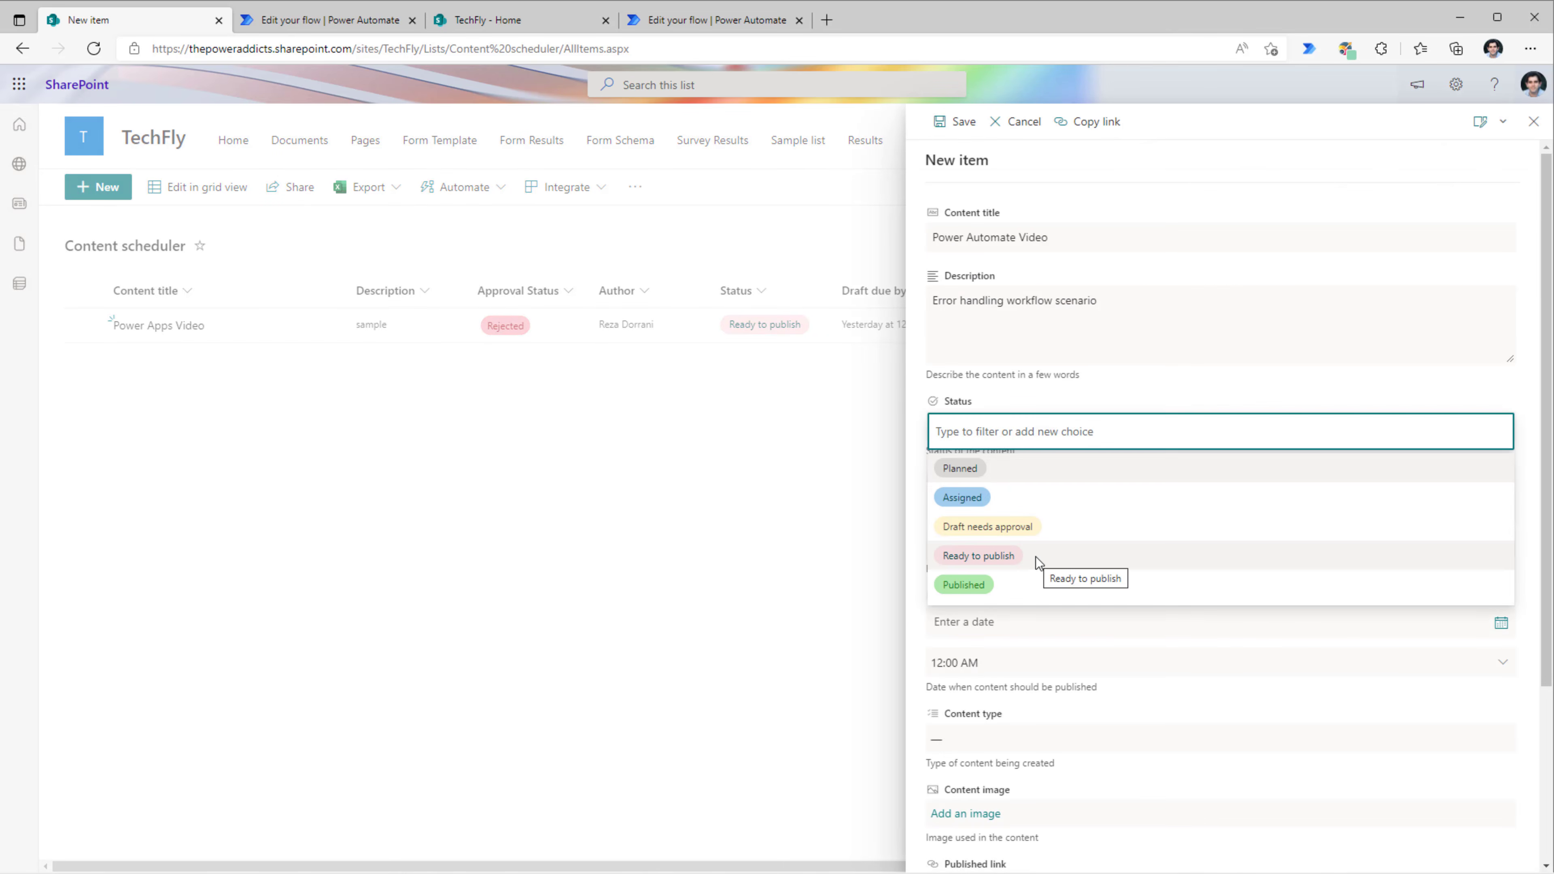
pyautogui.click(1036, 559)
pyautogui.scroll(-5, 1003, 673)
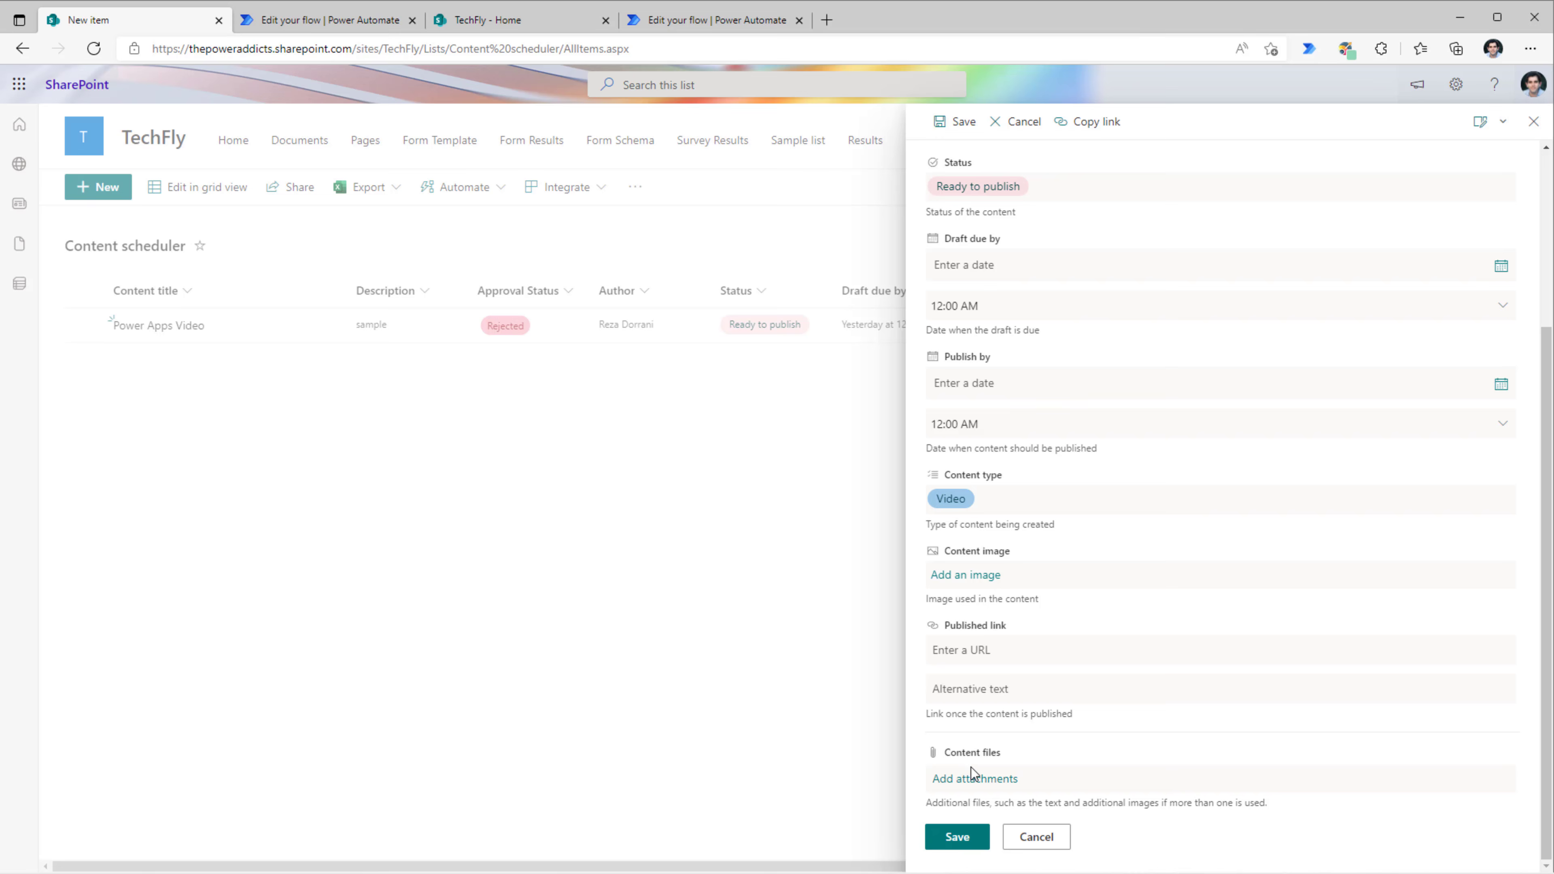
pyautogui.click(953, 836)
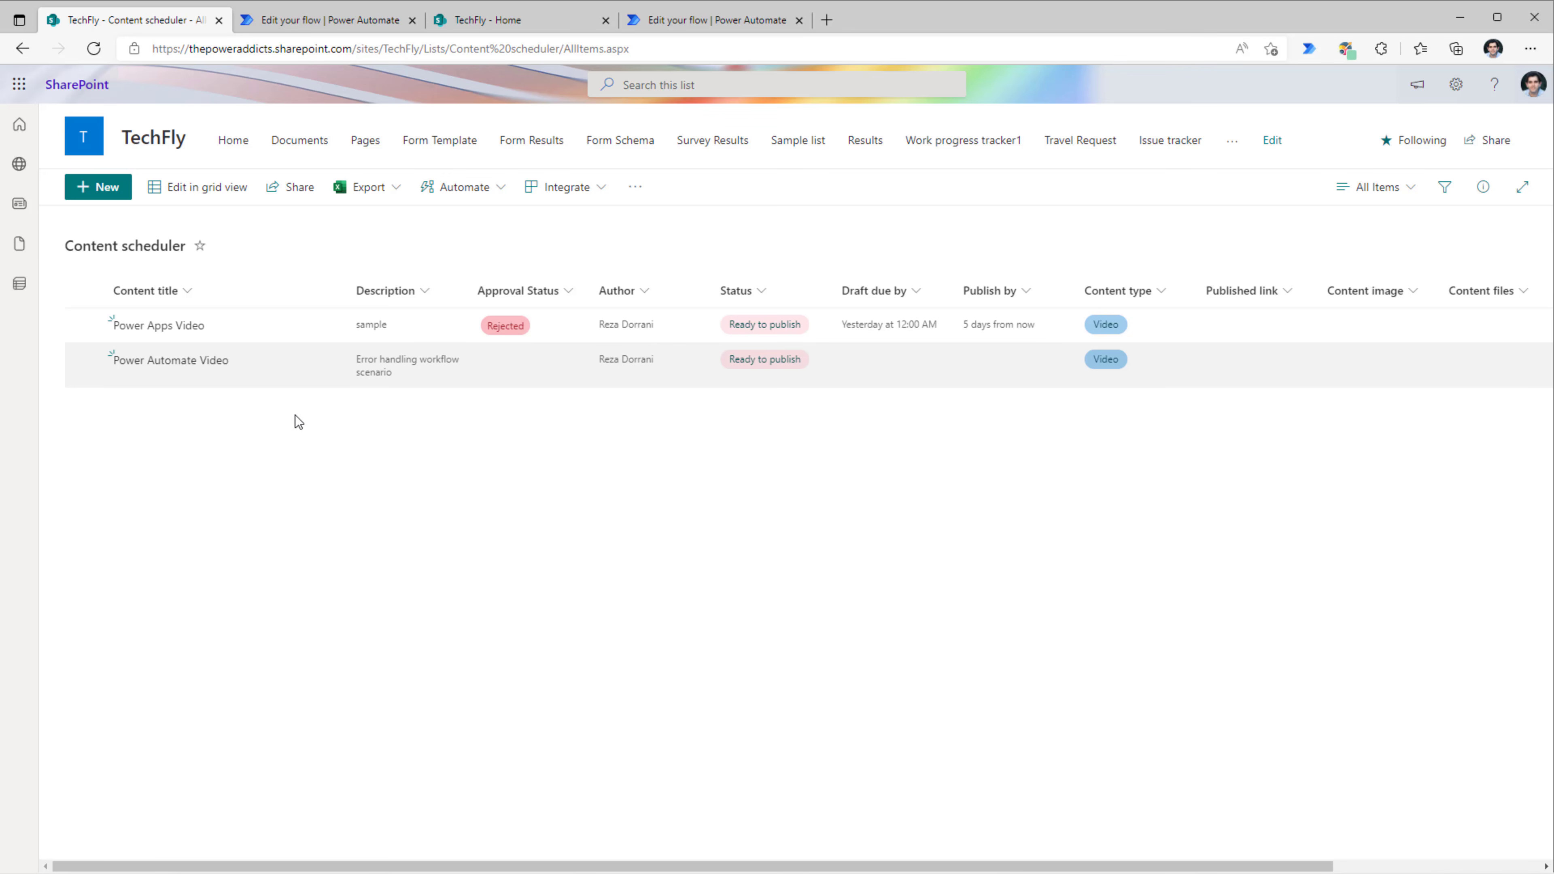
# Start the Content Approval Workflow on the Power Automate Video item, accept its connections and compare the run form with the flow's trigger inputs
pyautogui.click(91, 361)
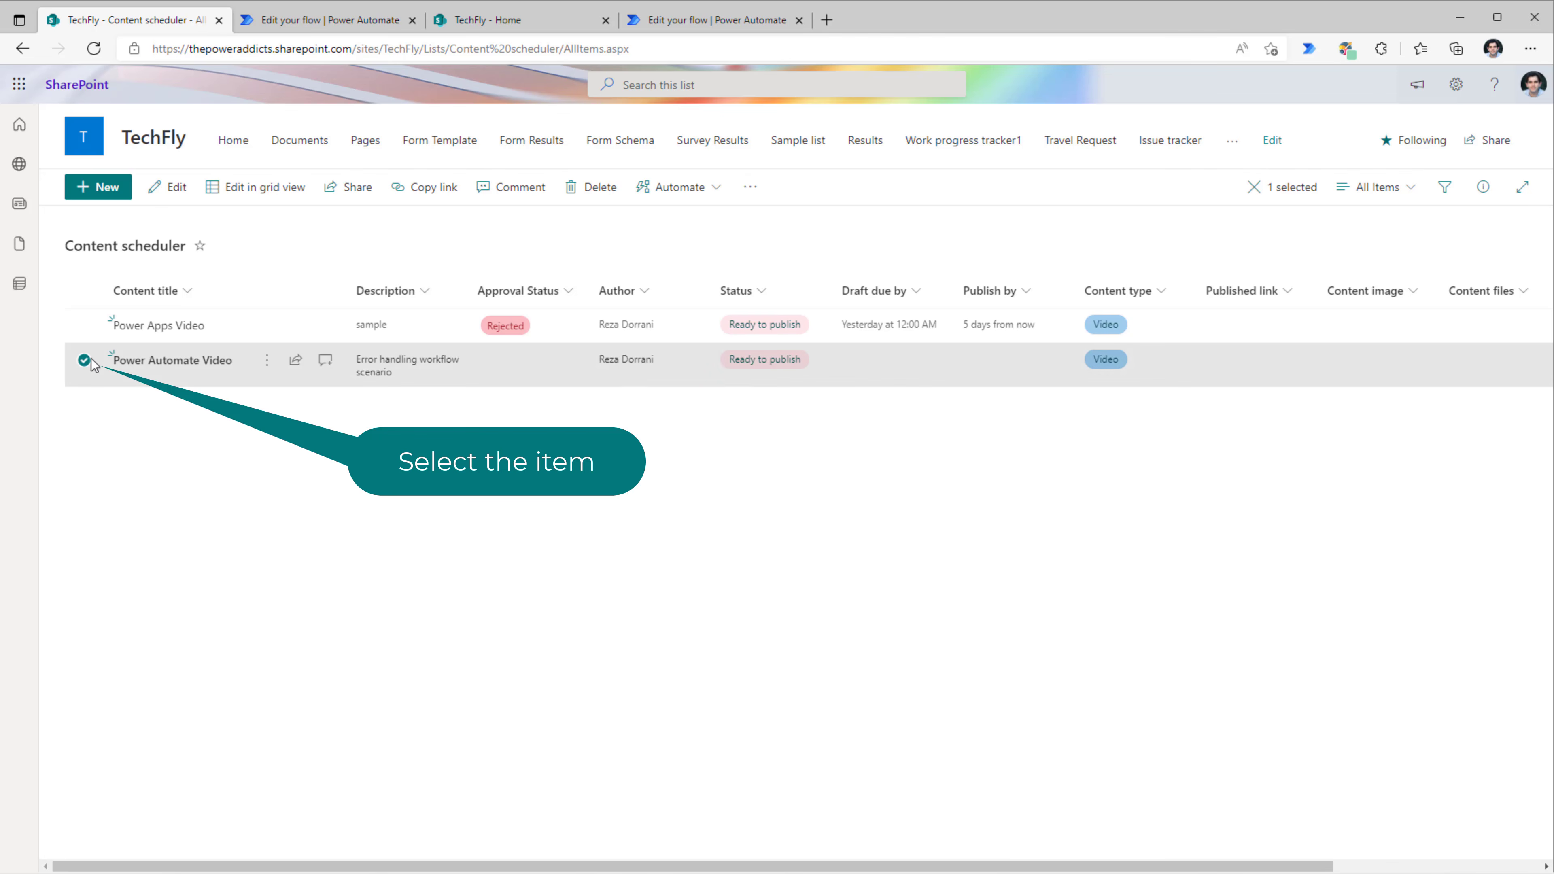
pyautogui.click(697, 195)
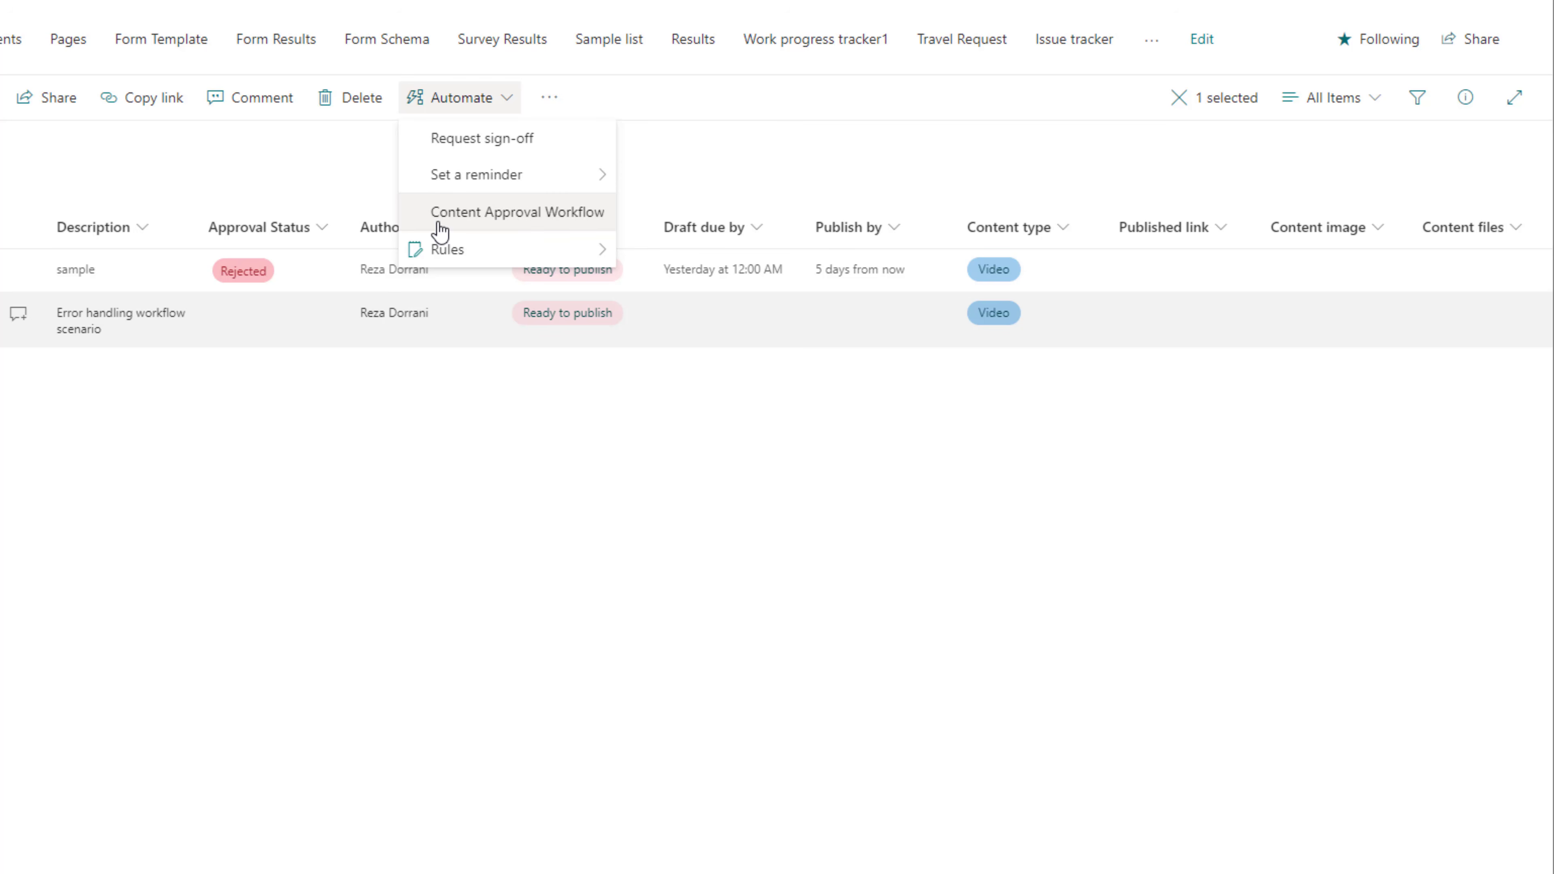
pyautogui.click(526, 218)
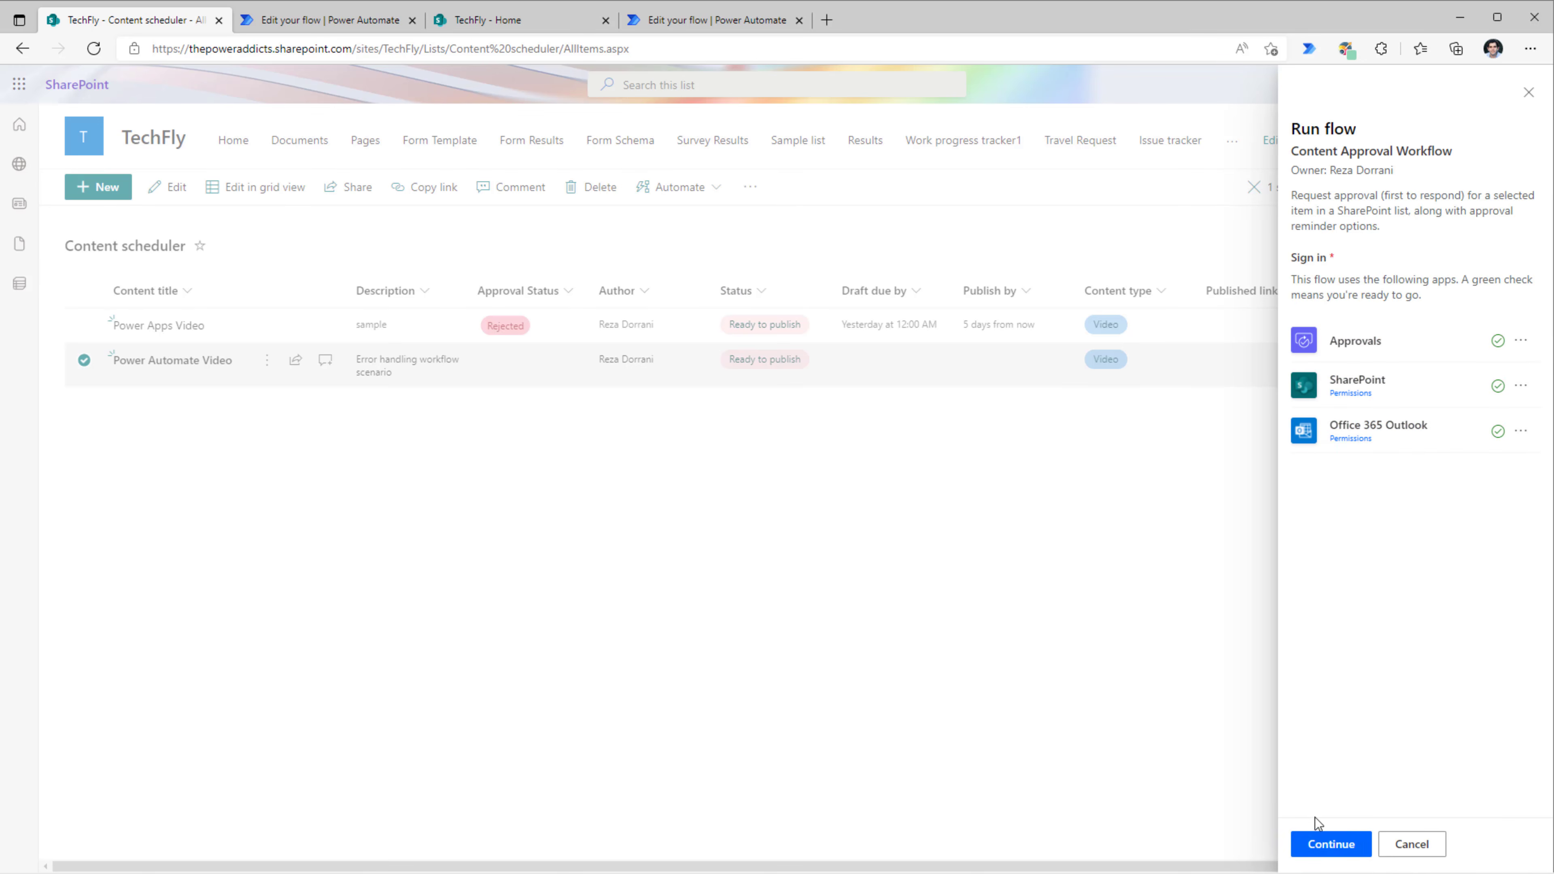
pyautogui.click(1320, 848)
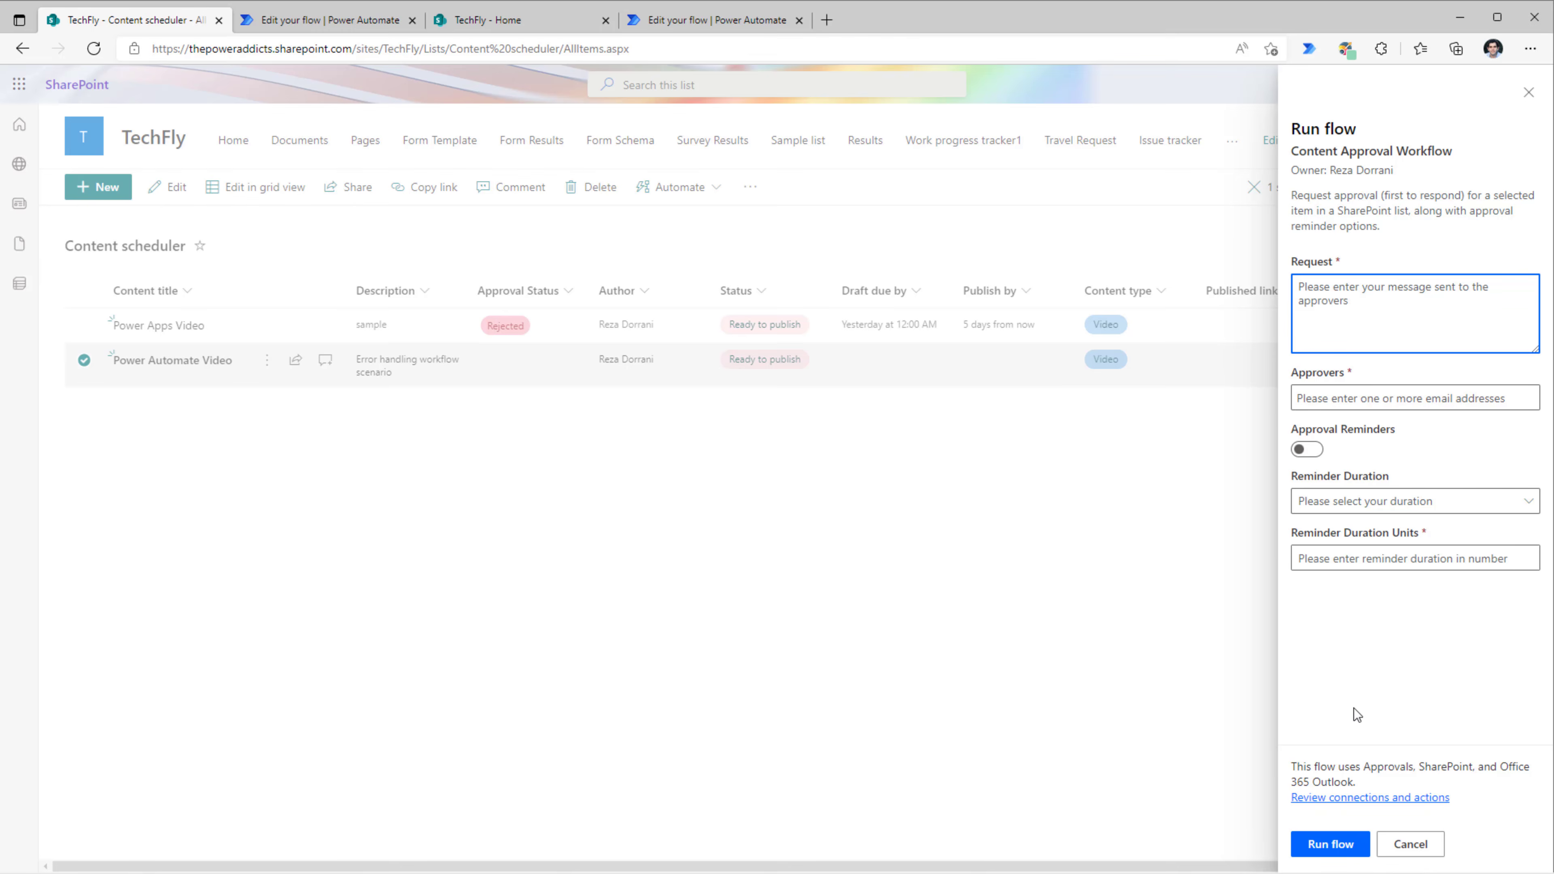
pyautogui.hotkey('ctrl', 'Tab')
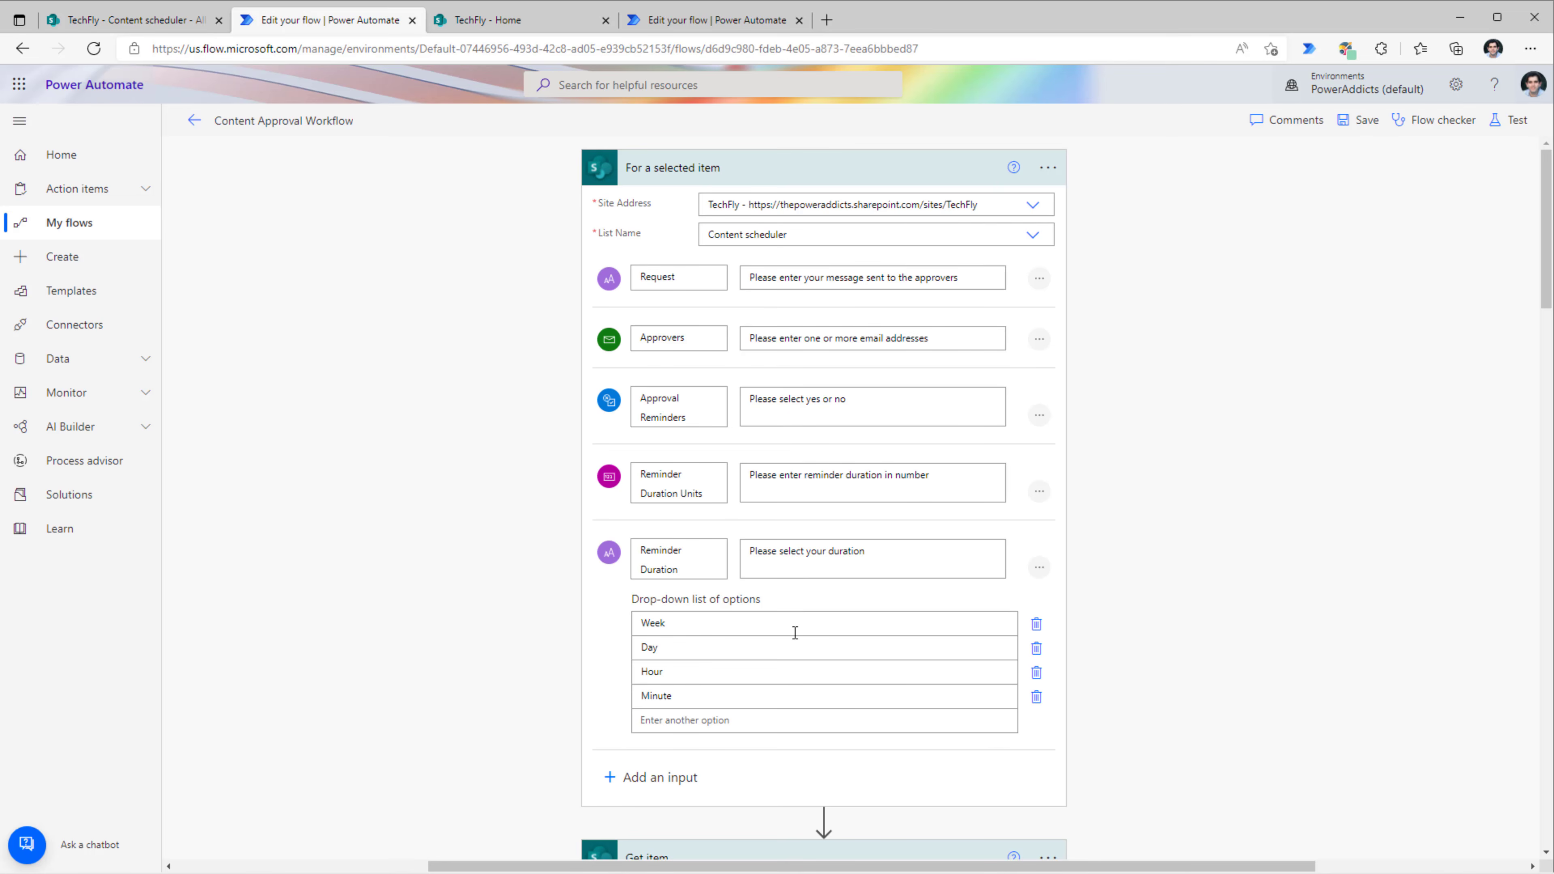
pyautogui.click(153, 16)
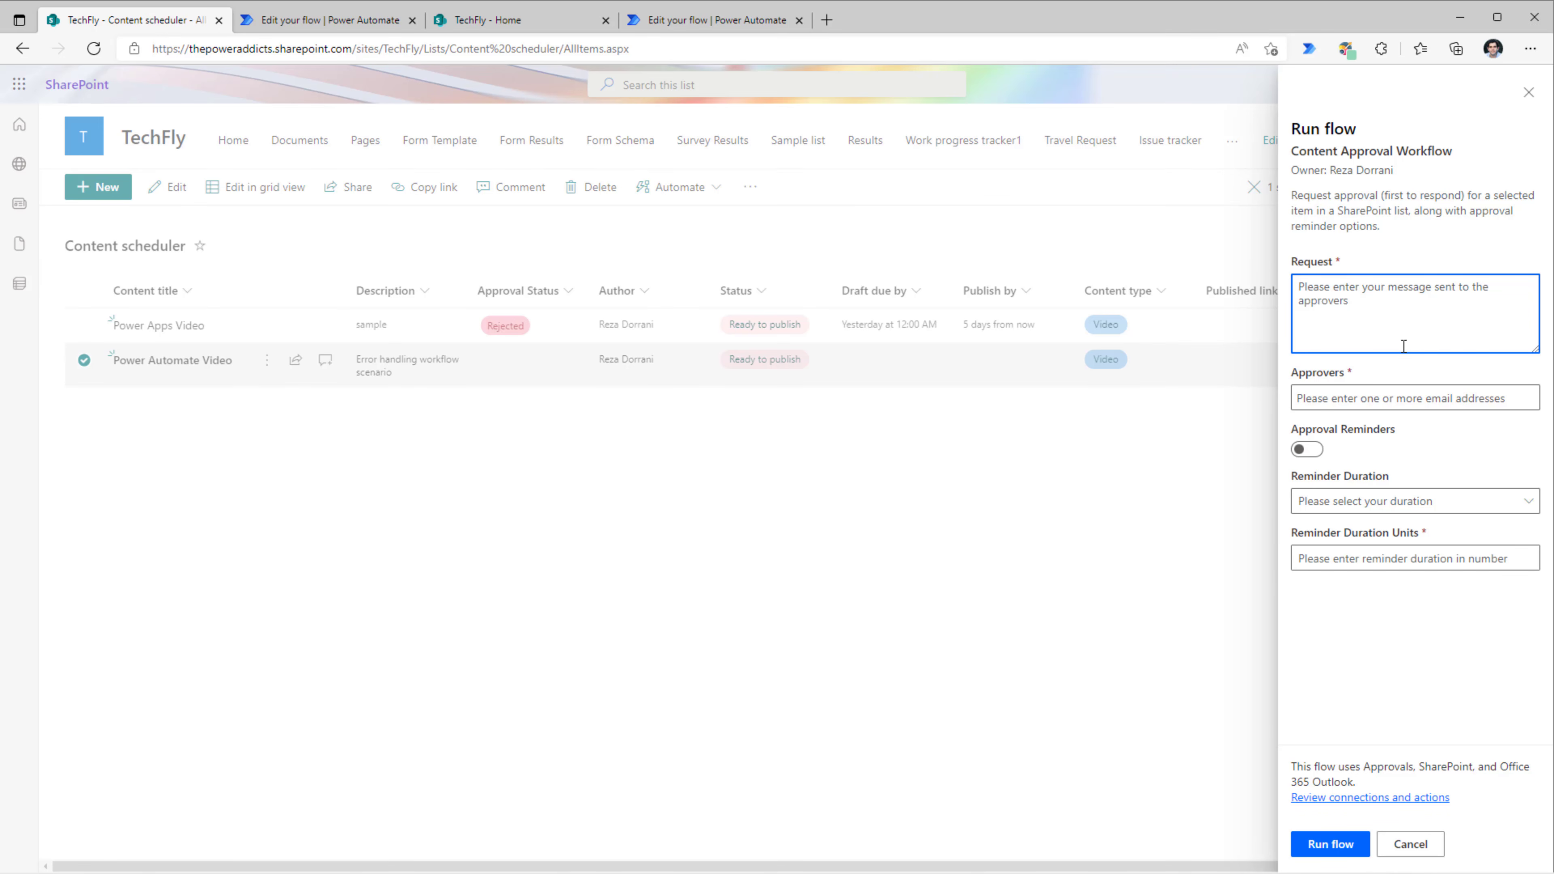
# Enter the request message "Check this idea out!" and add the two approvers to the run form
pyautogui.write('Check this idea out!')
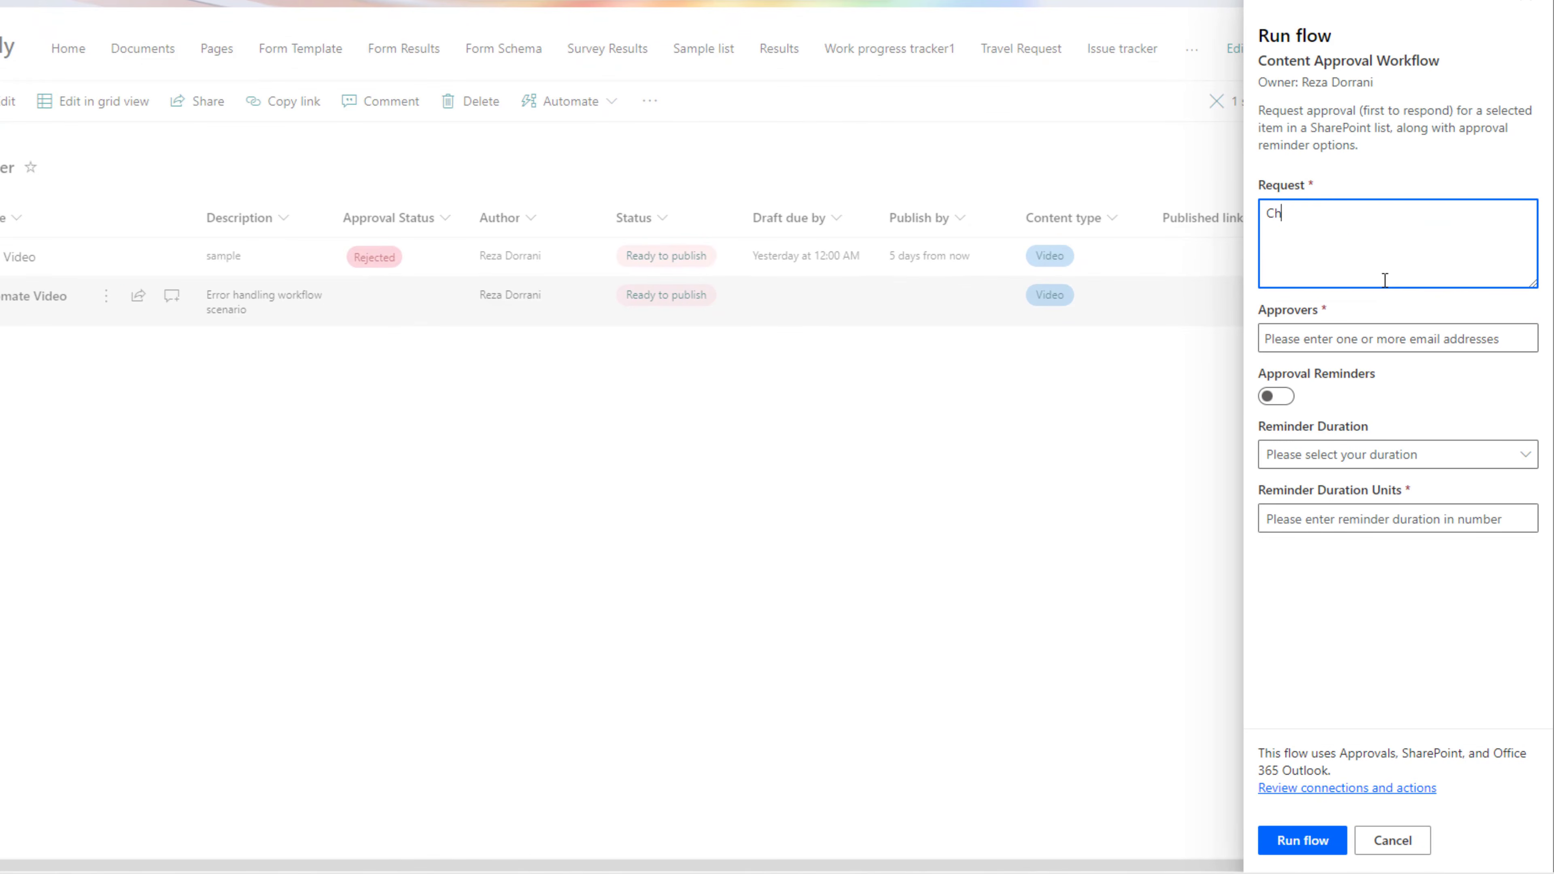
pyautogui.press('Tab')
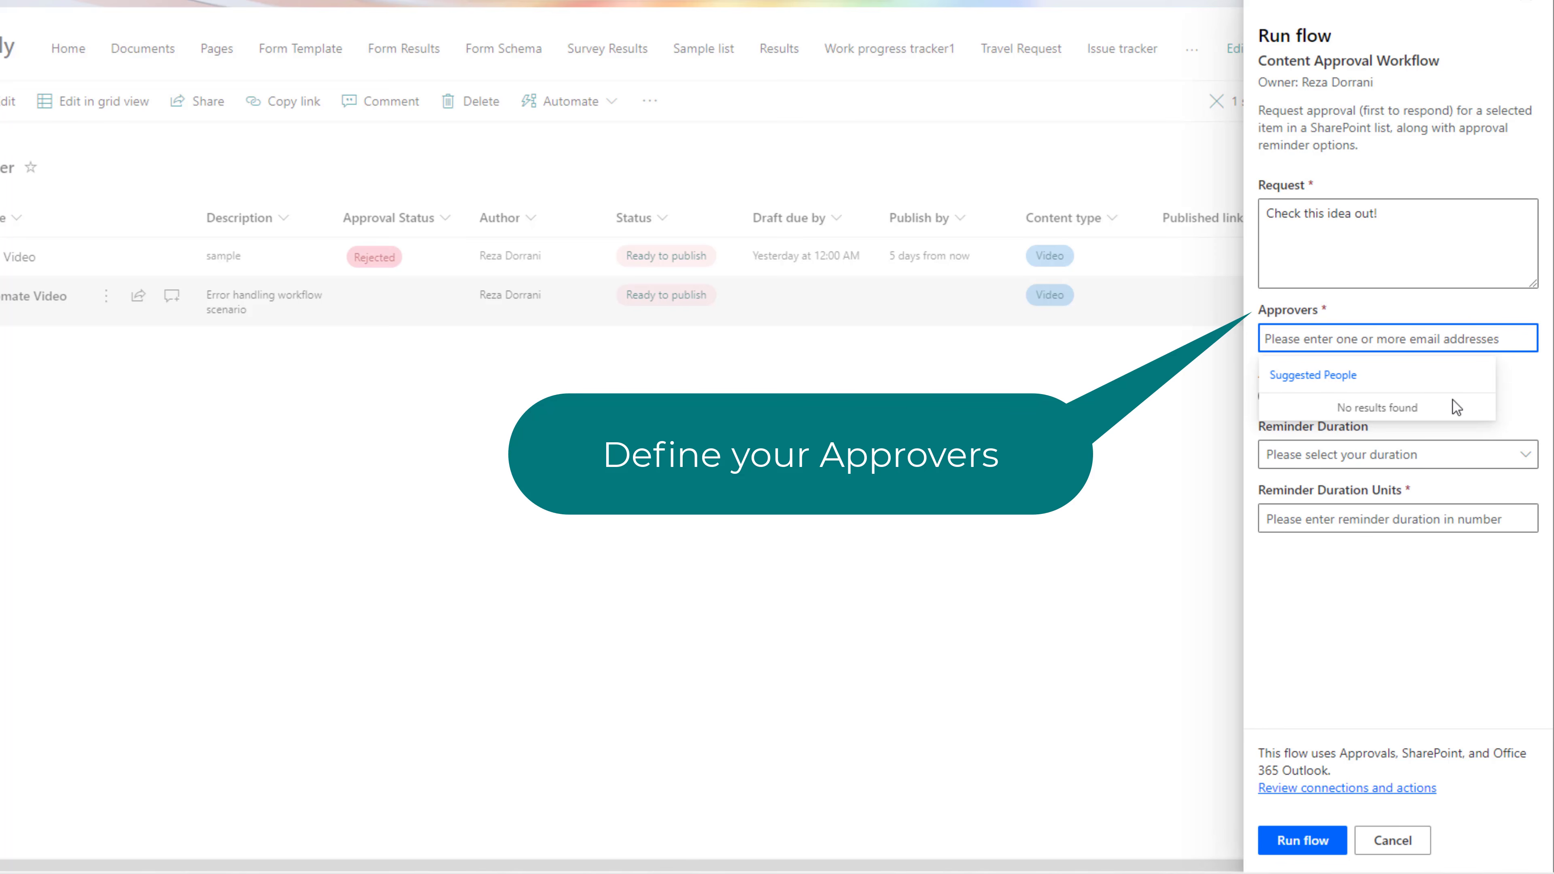
pyautogui.write('sarah')
pyautogui.click(1363, 418)
pyautogui.write('cat')
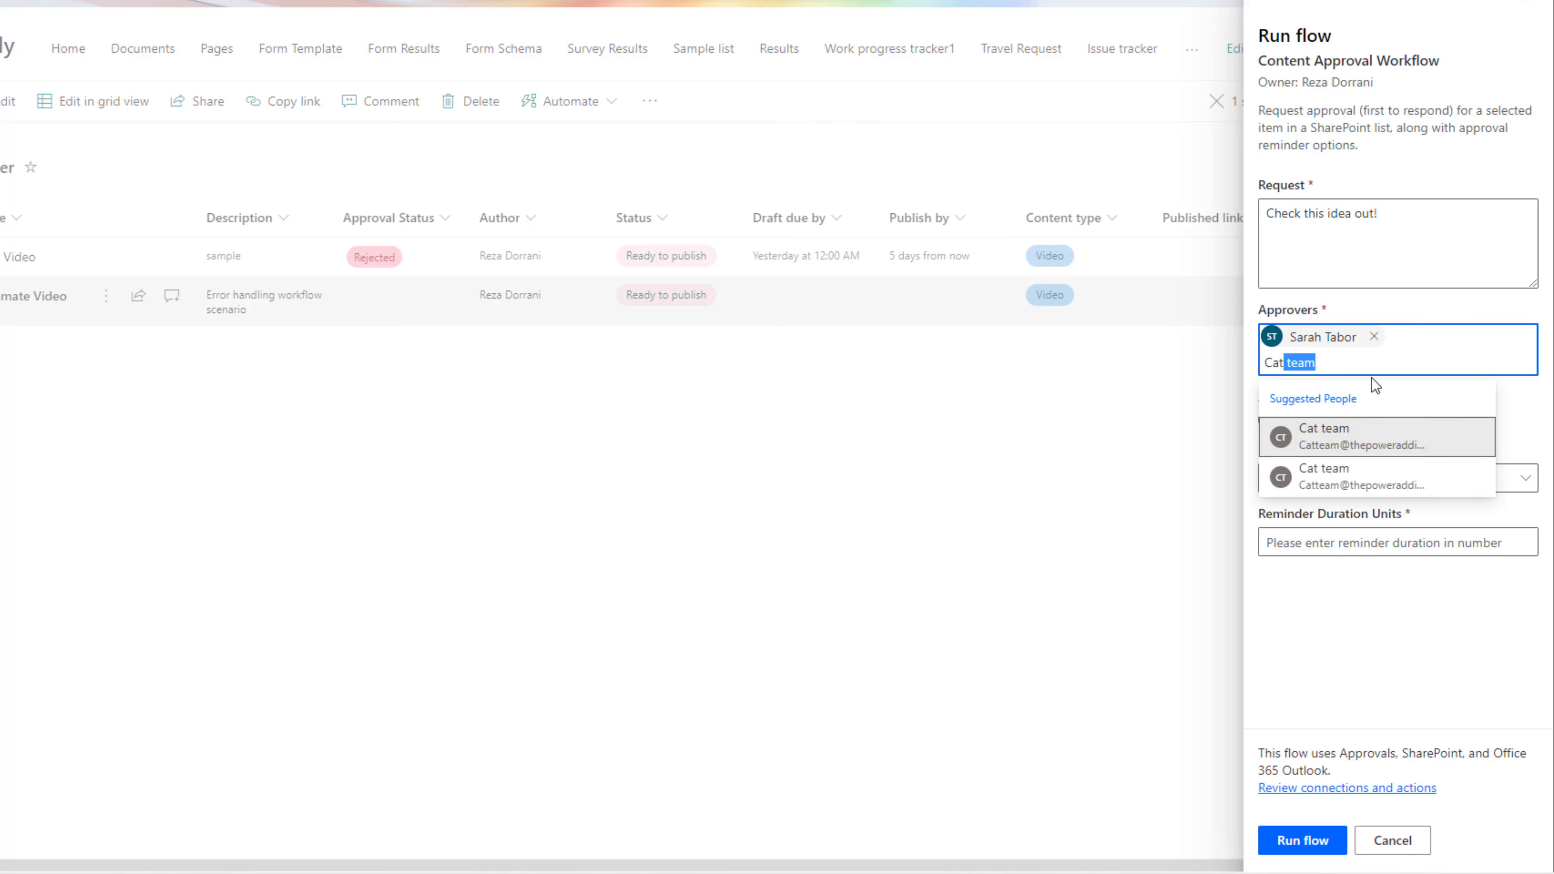
pyautogui.moveTo(1358, 364); pyautogui.dragTo(1304, 351)
pyautogui.write('james')
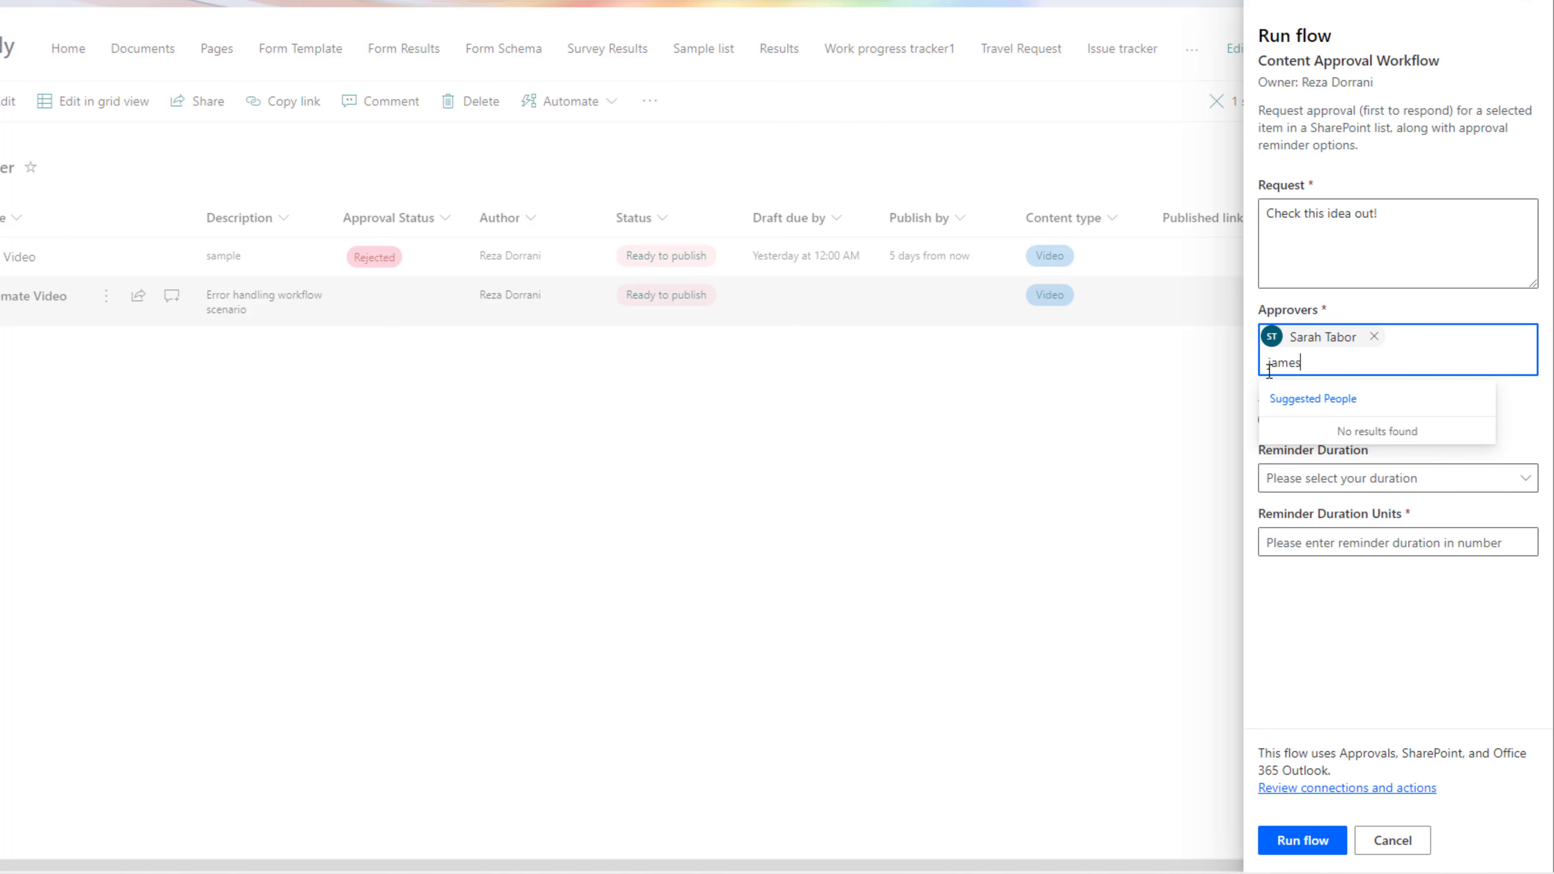
pyautogui.click(1405, 434)
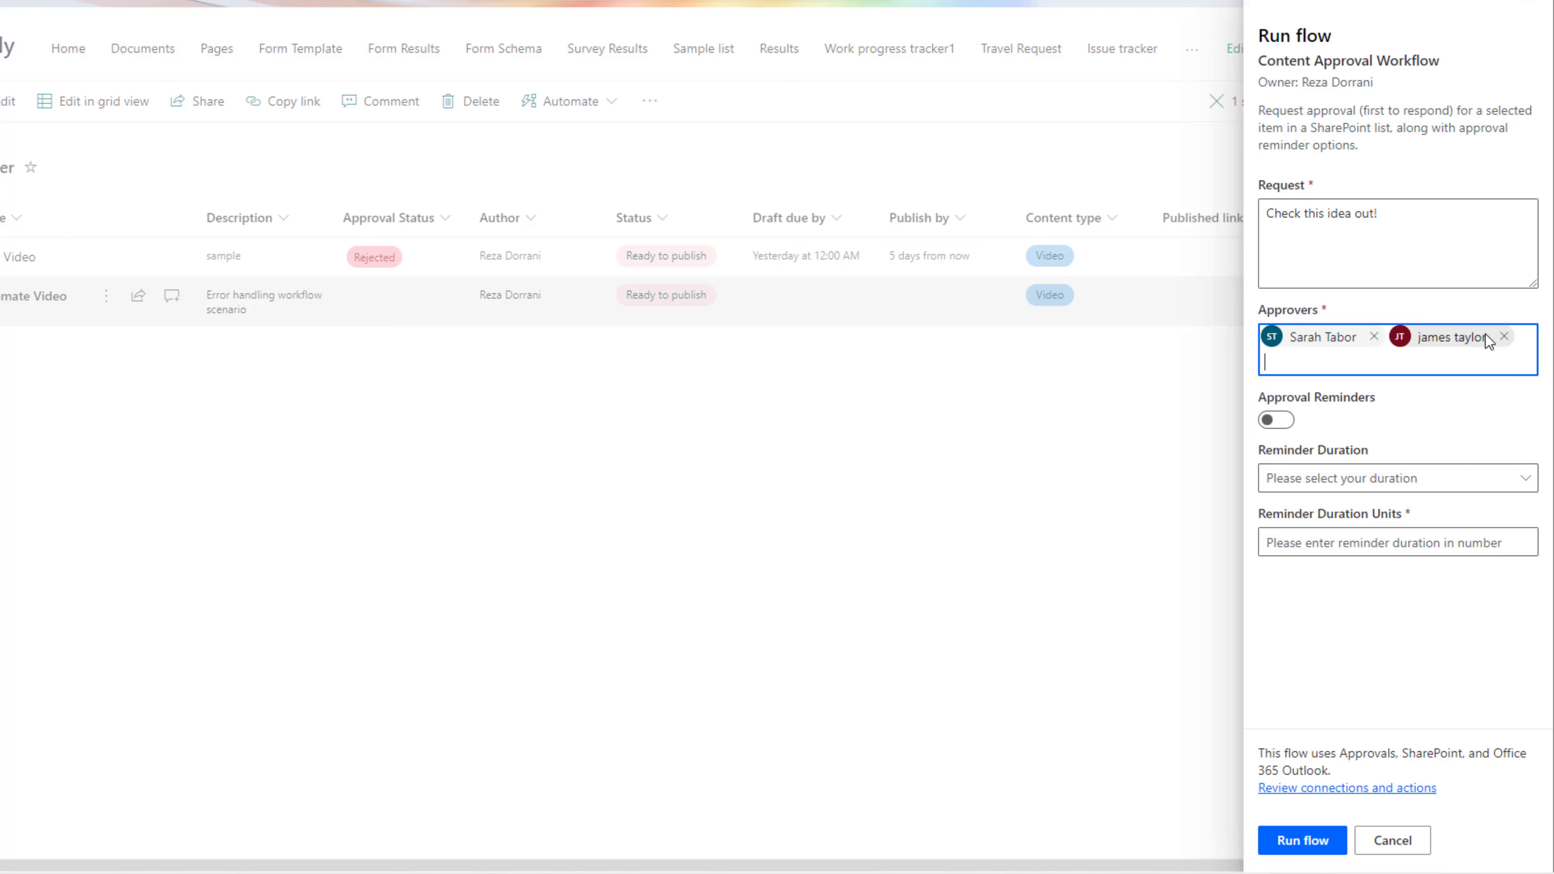
# Set Reminder Duration Units to 1 with Approval Reminders turned off, and run the flow
pyautogui.click(1276, 420)
pyautogui.click(1350, 490)
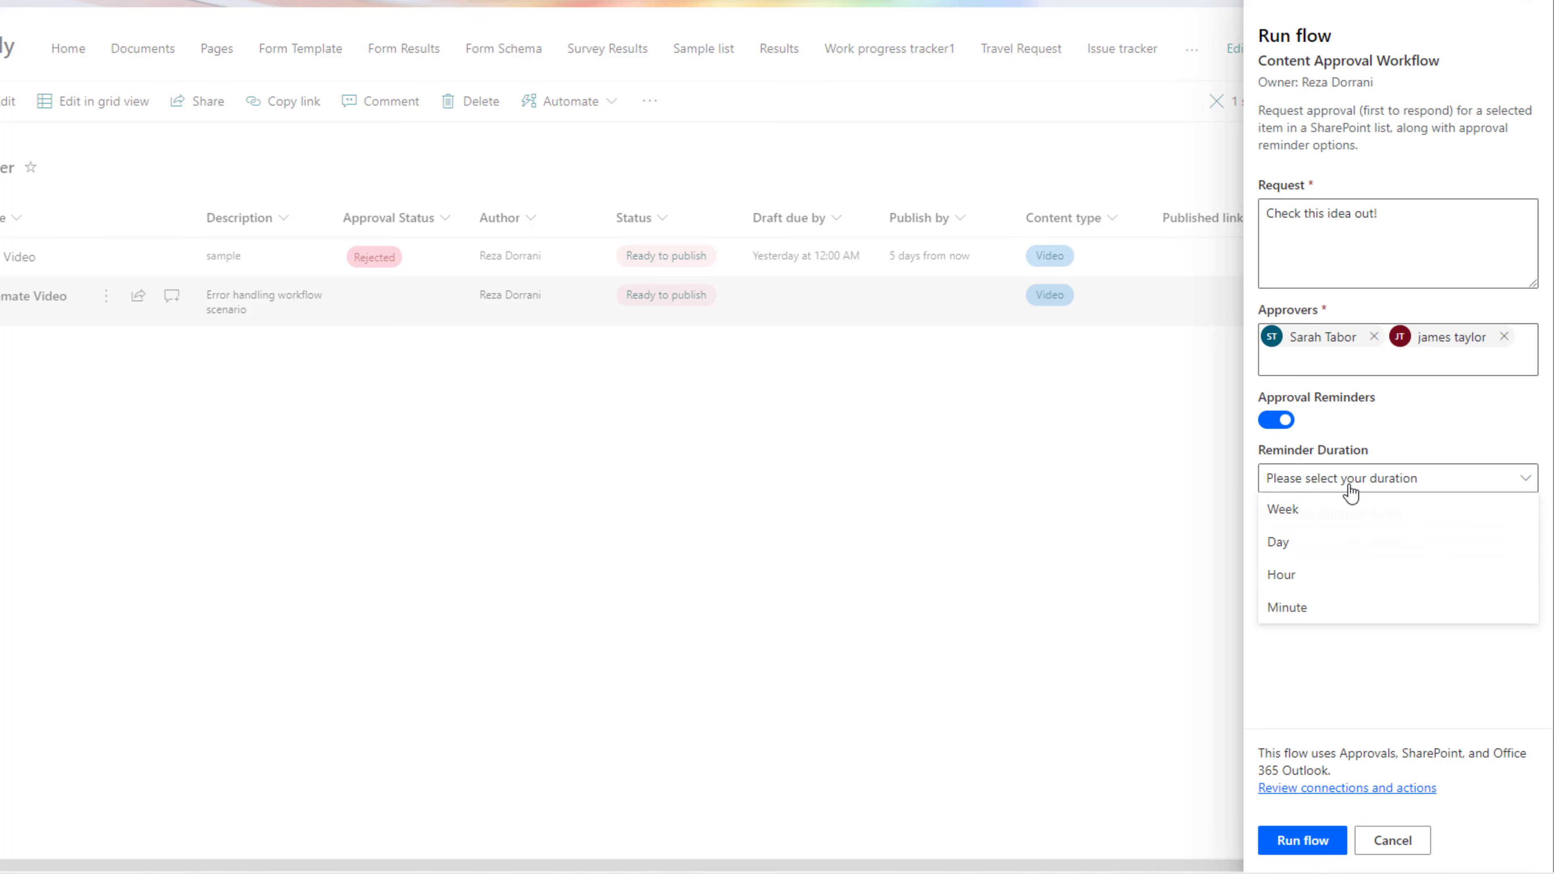
pyautogui.click(1323, 702)
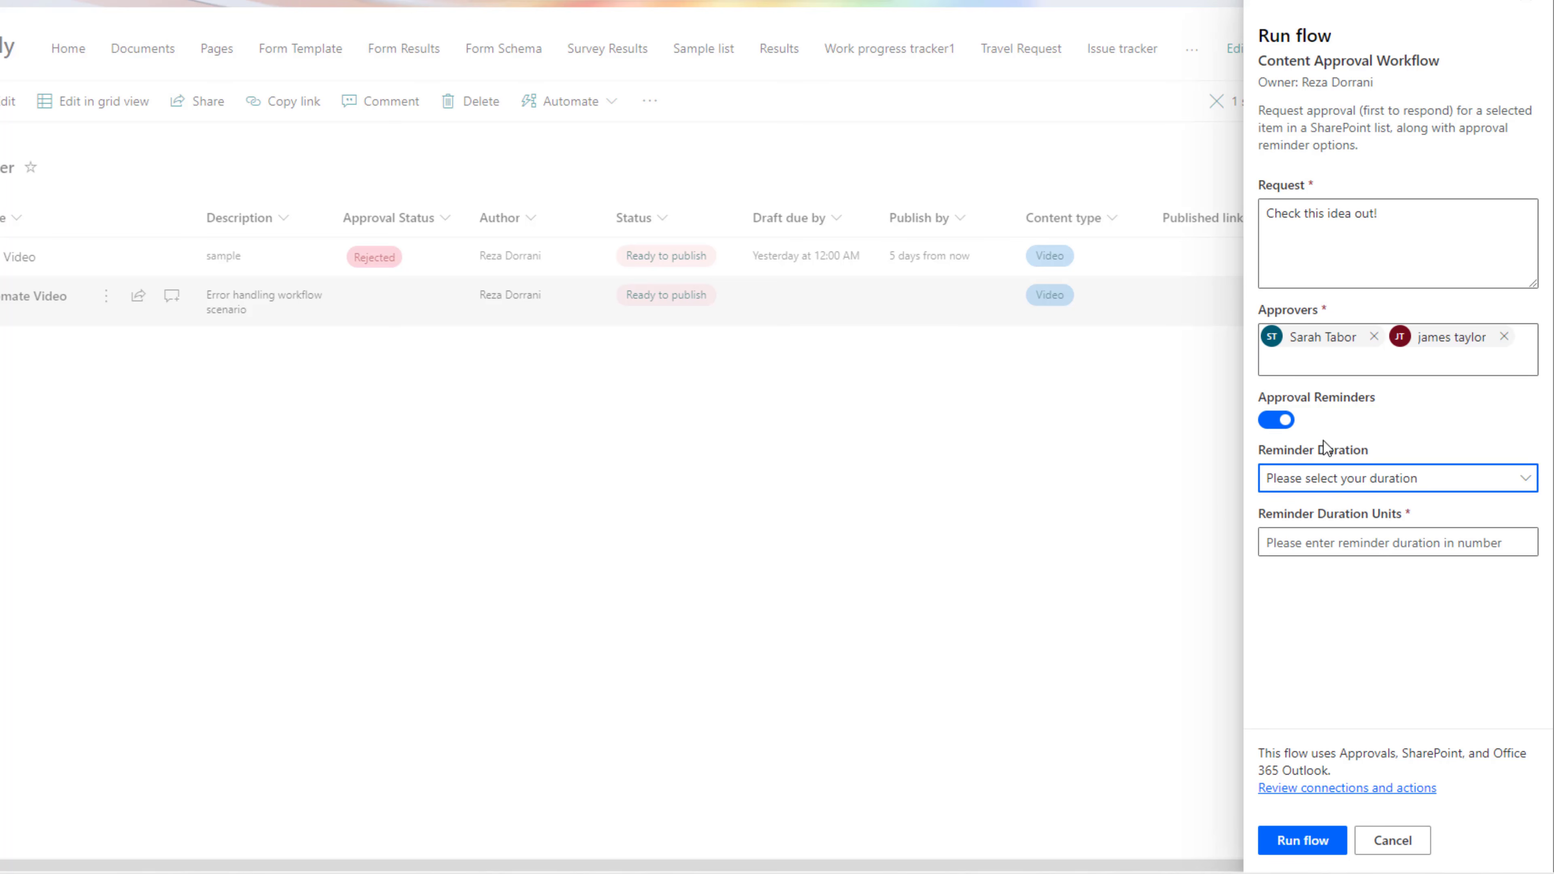
pyautogui.click(1272, 422)
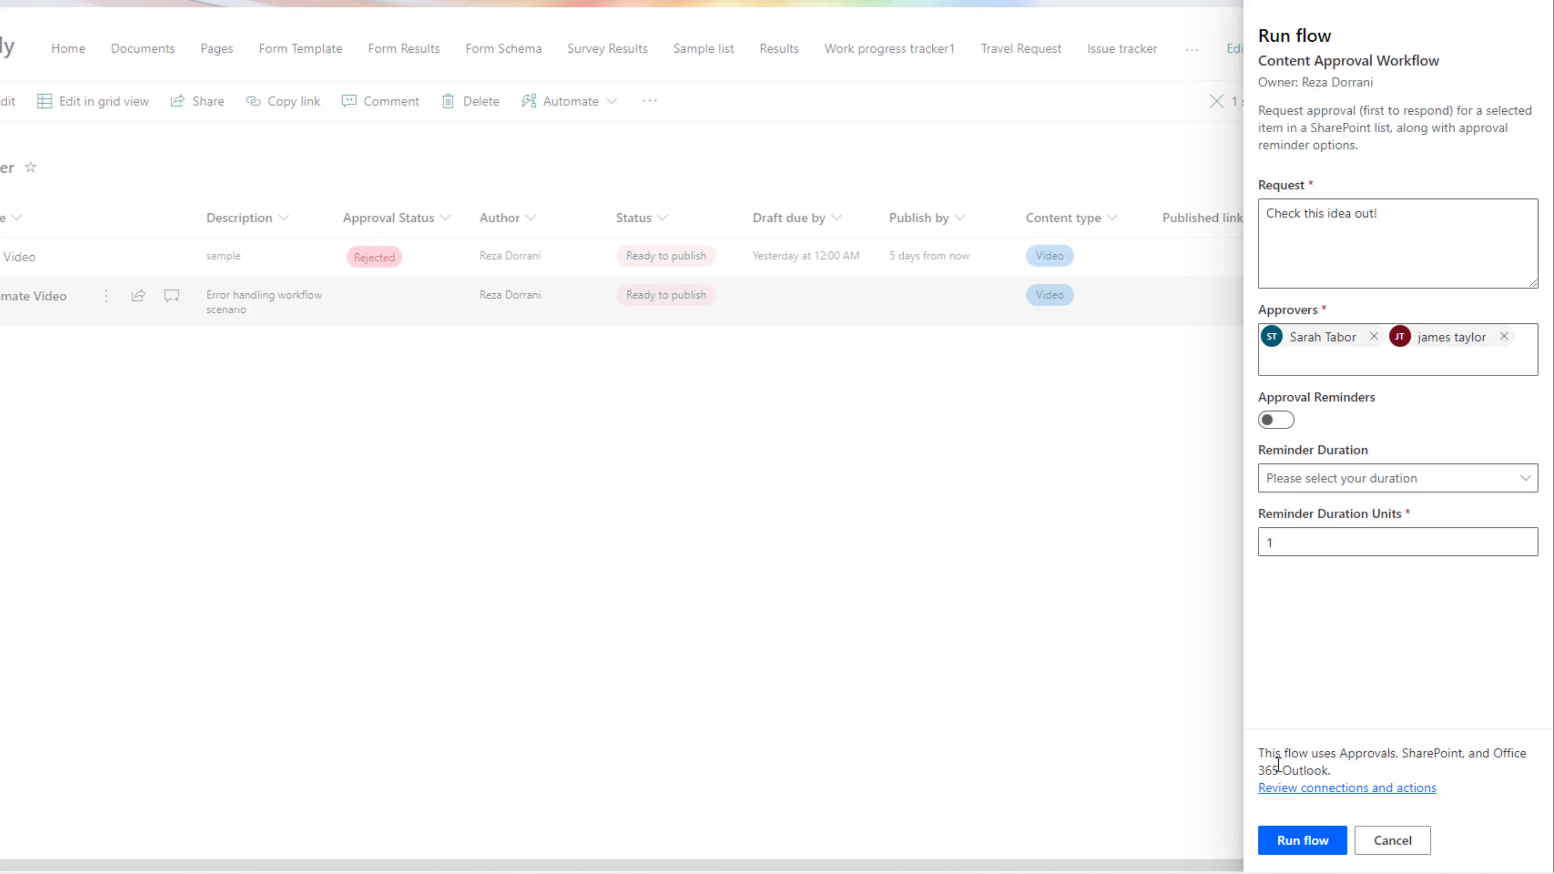
pyautogui.click(1302, 841)
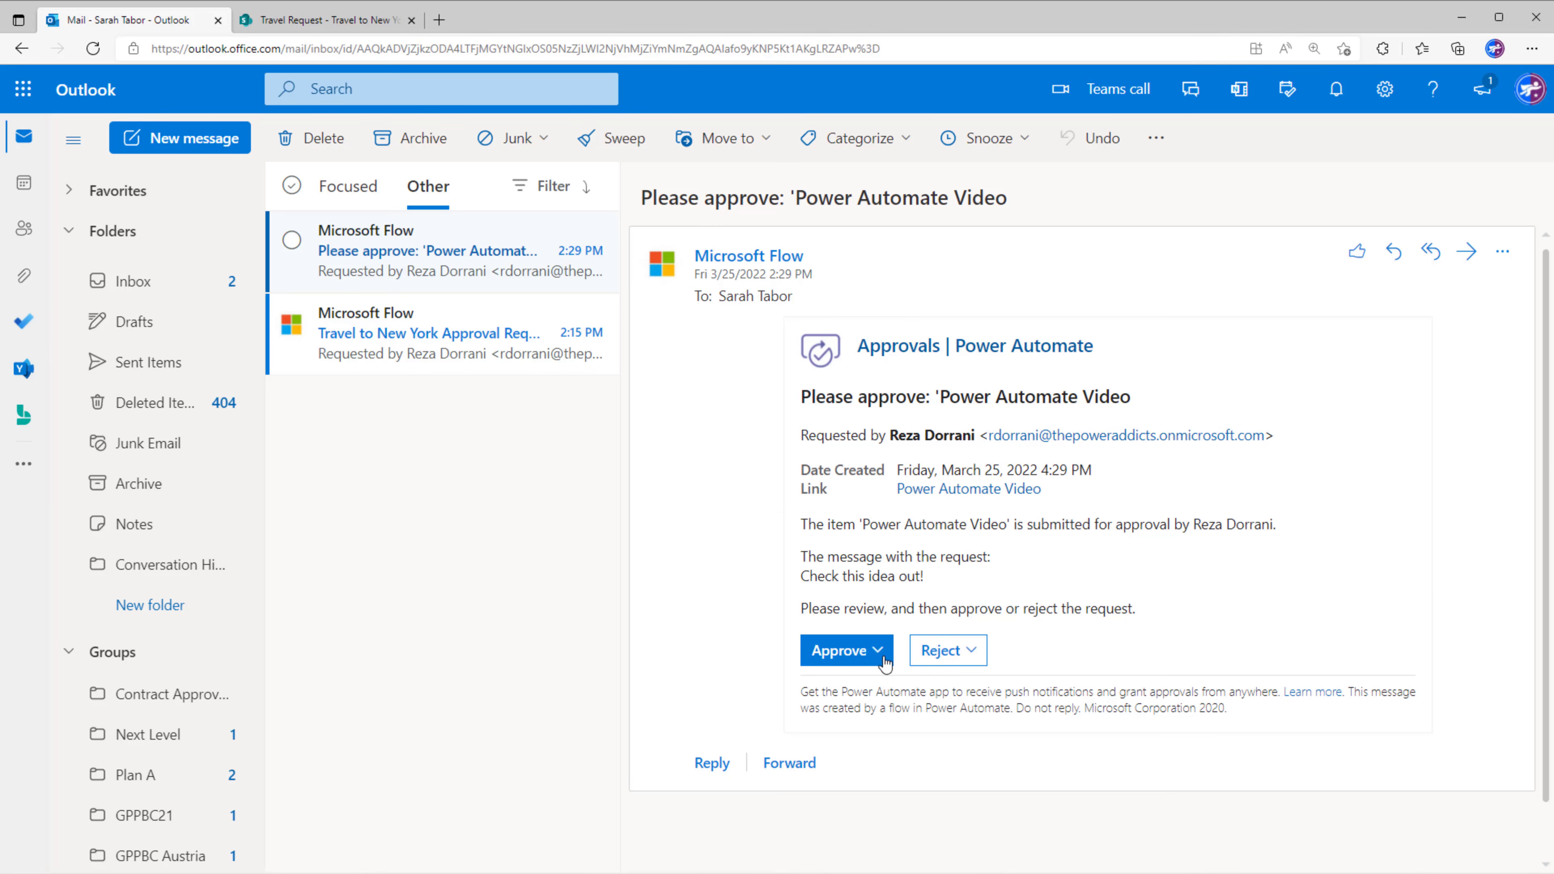
# Approve the Power Automate Video request in the approver's Outlook with the comment "great idea 💡", and open the requester's "Item: Approved" email
pyautogui.click(881, 658)
pyautogui.click(883, 522)
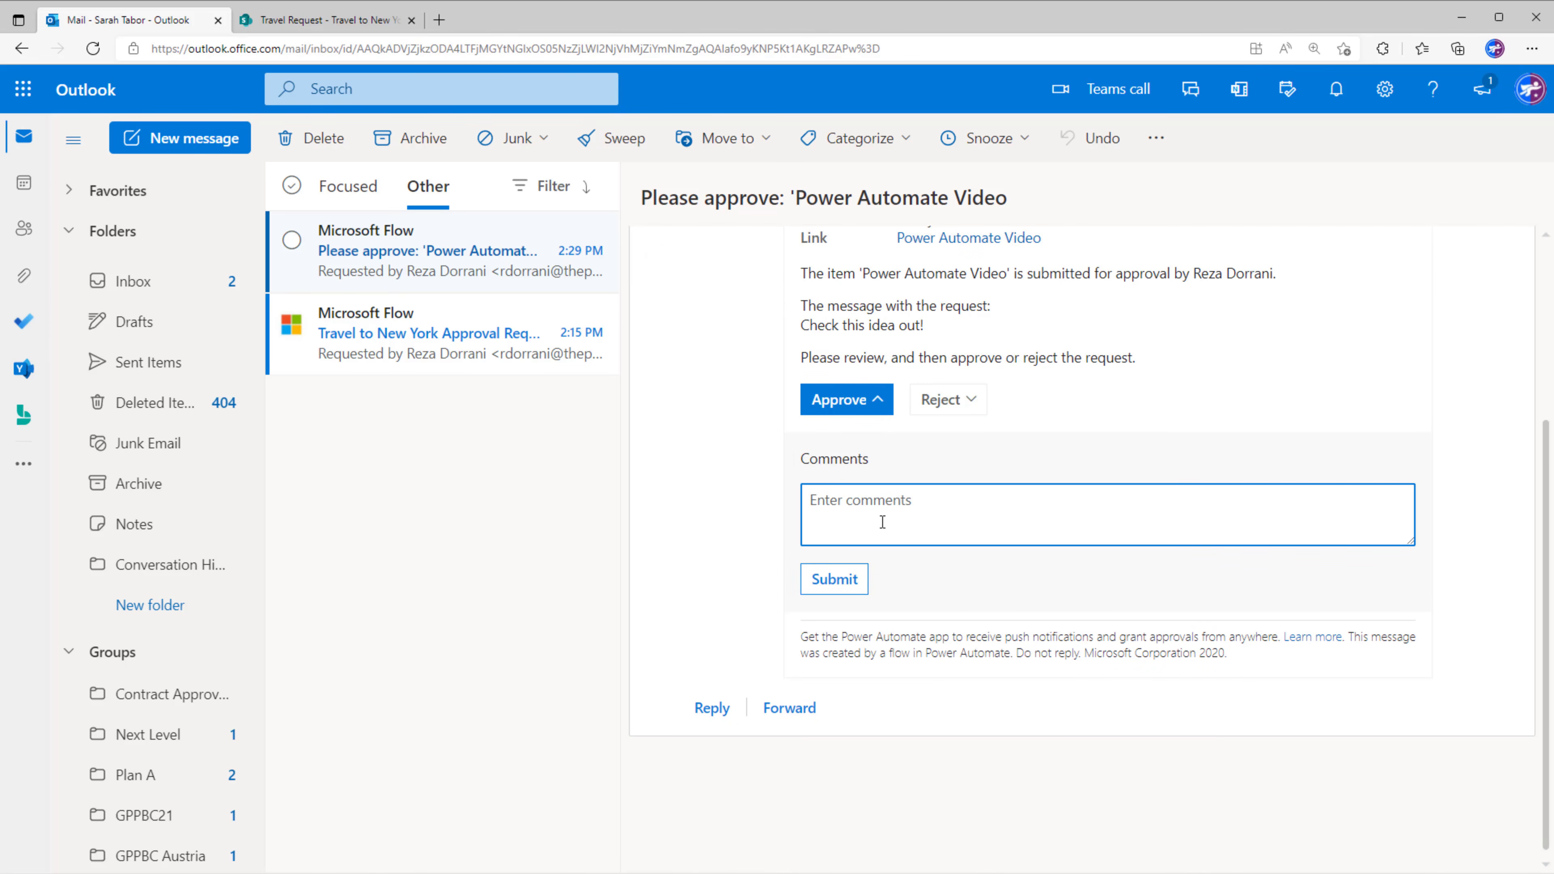
pyautogui.write('great idea 💡')
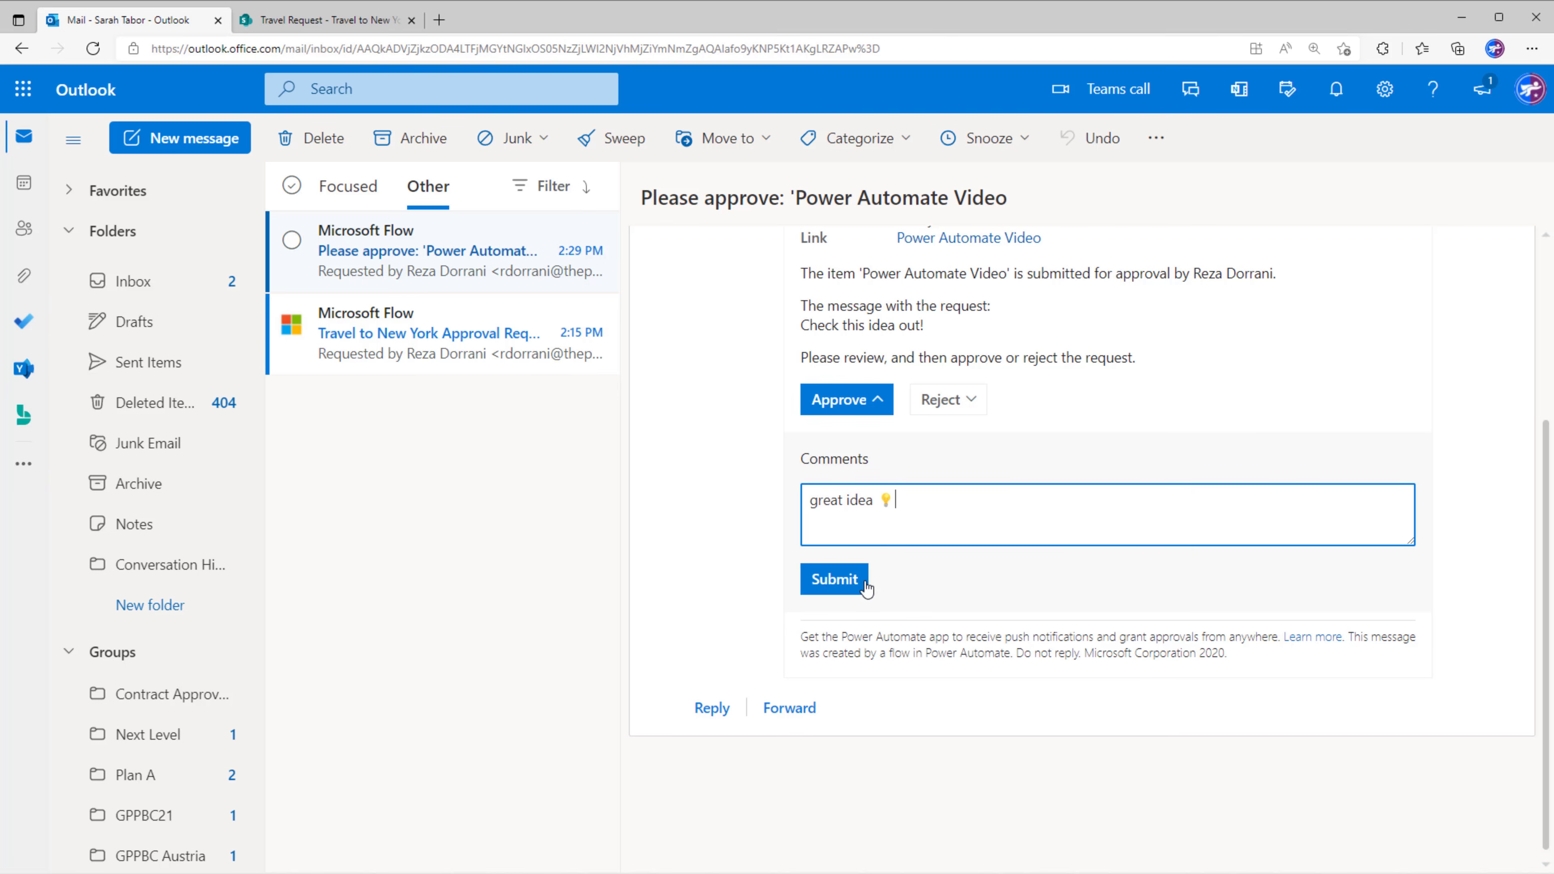
pyautogui.click(866, 589)
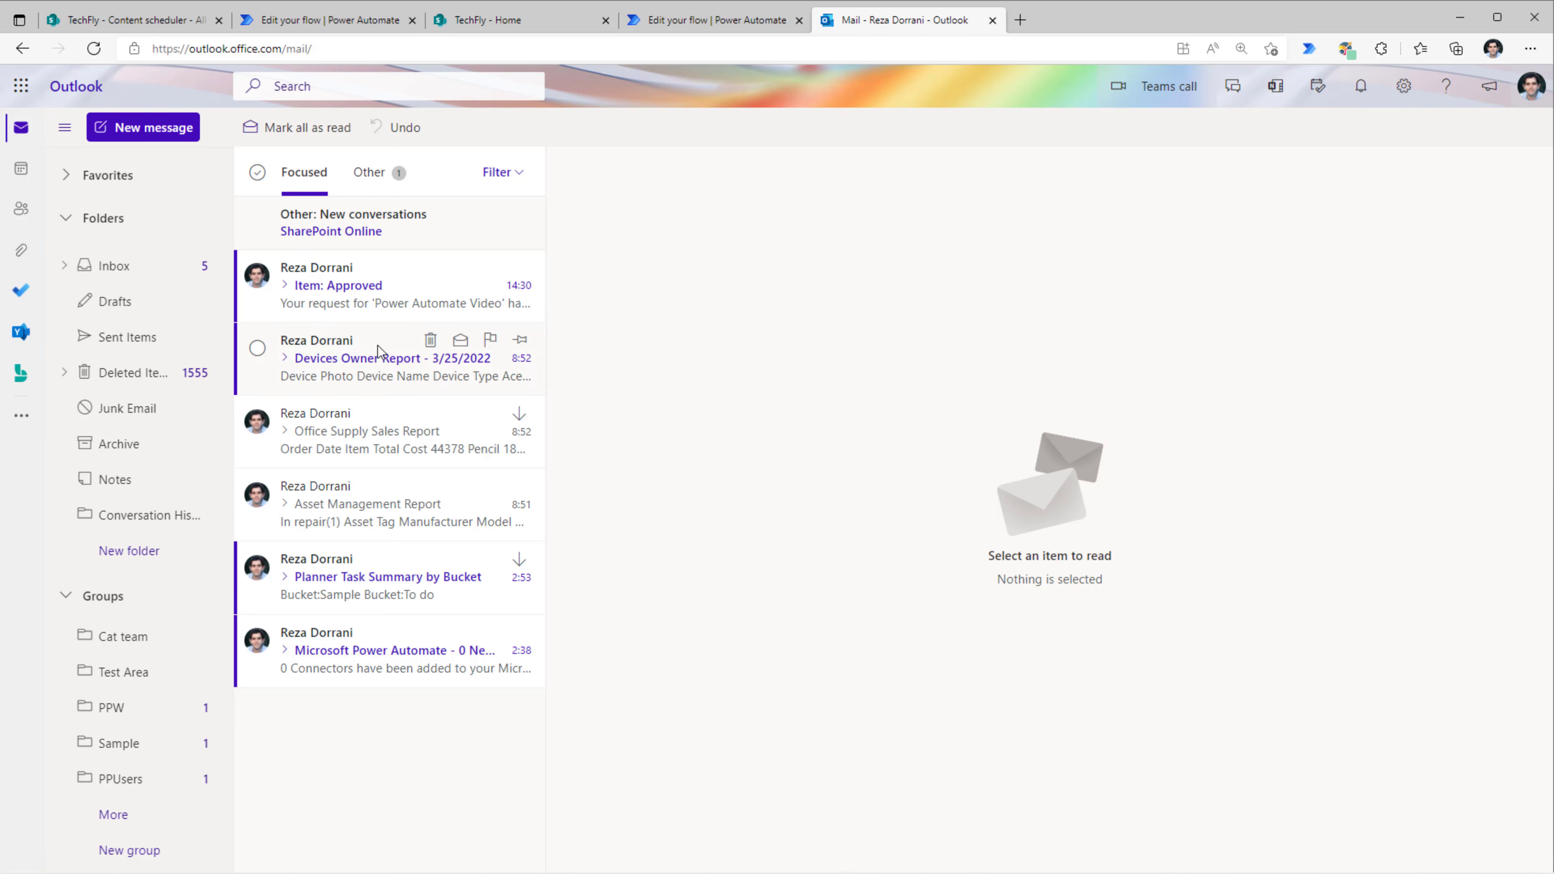
pyautogui.click(337, 312)
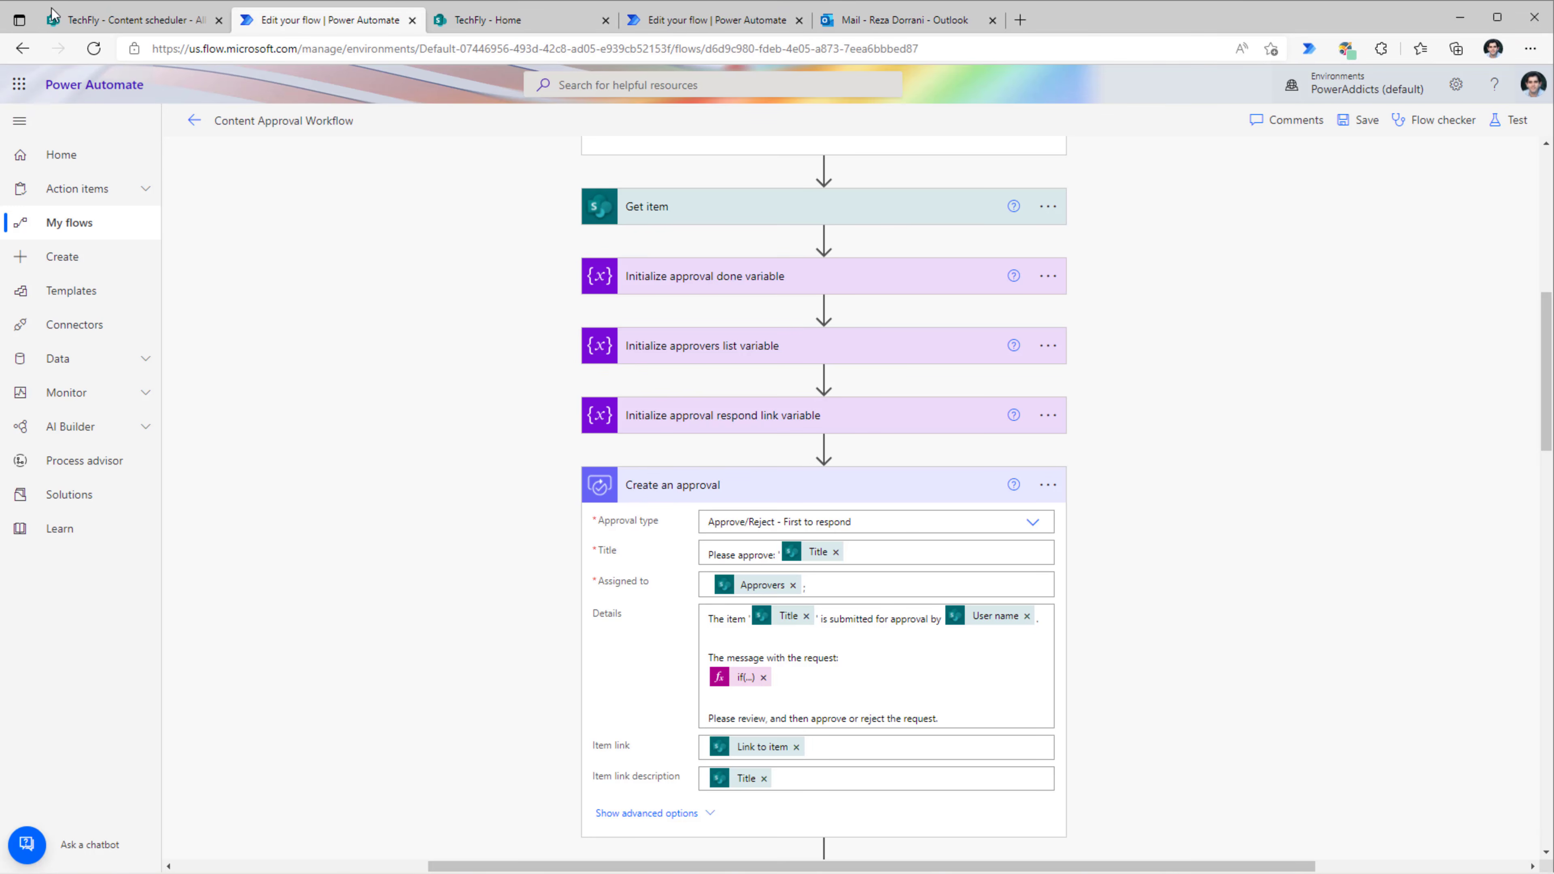
# Add a multiple lines of text column named "Approval Comments" after Approval Status in the Content scheduler list
pyautogui.click(129, 19)
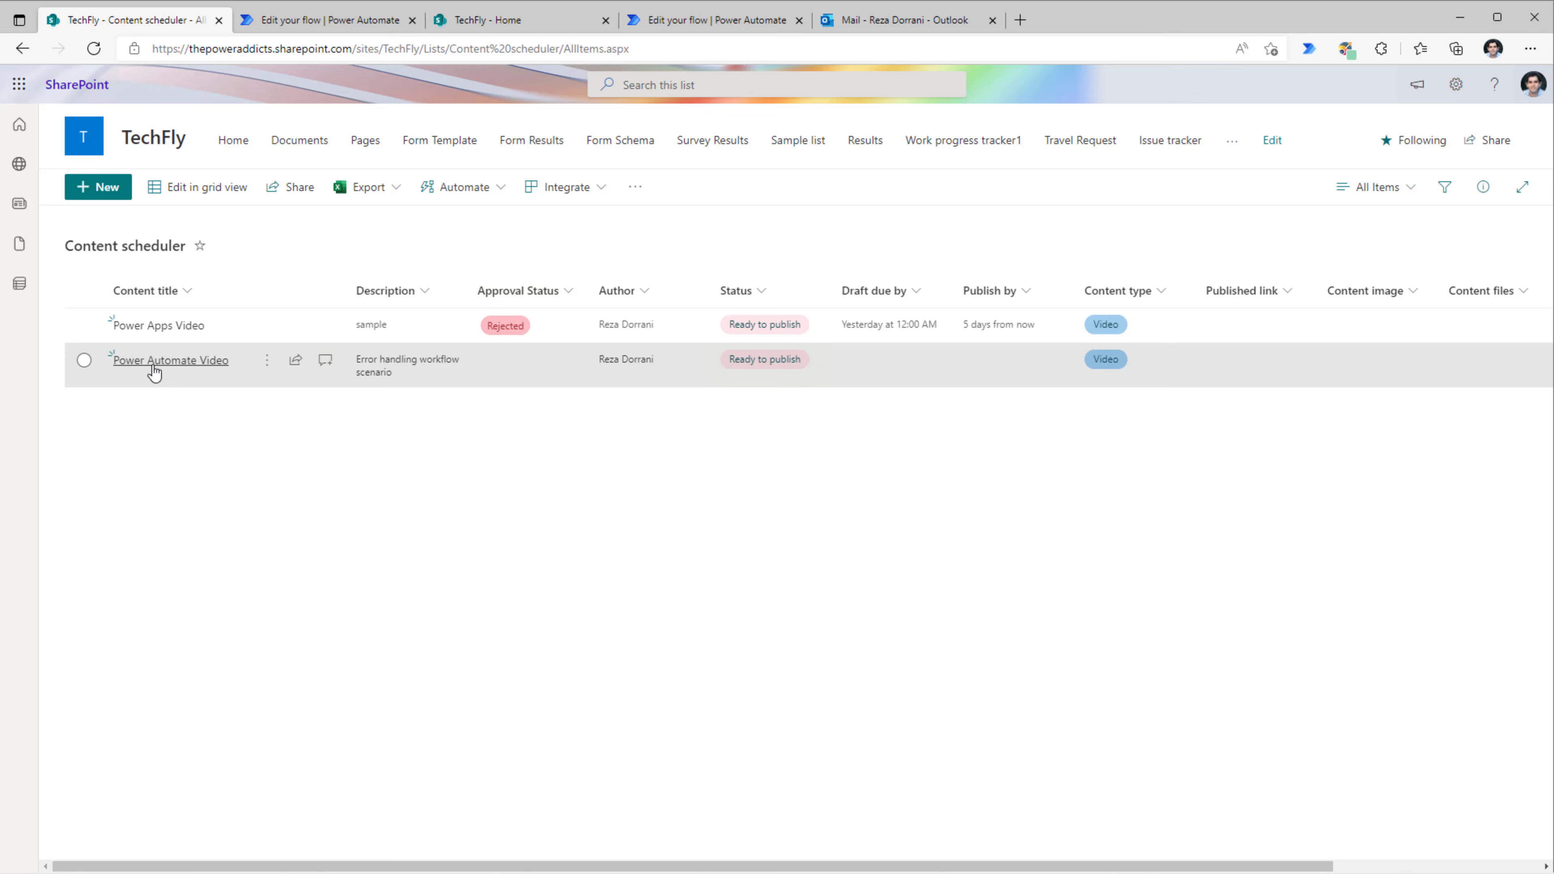
pyautogui.click(553, 292)
pyautogui.moveTo(611, 444)
pyautogui.click(667, 445)
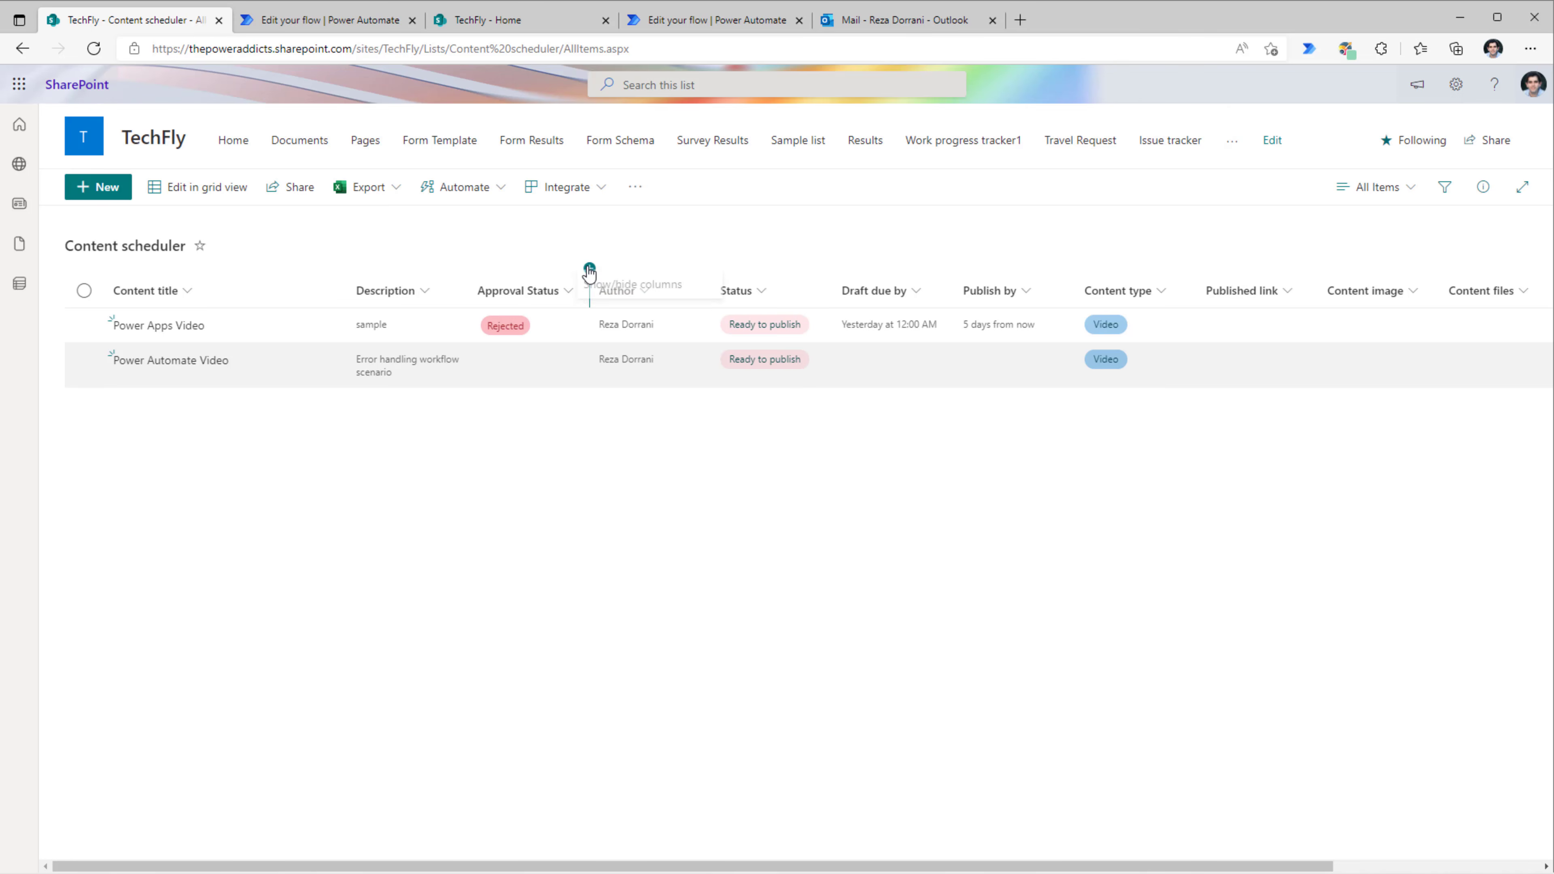
pyautogui.click(590, 270)
pyautogui.click(620, 325)
pyautogui.write('Approval Comments')
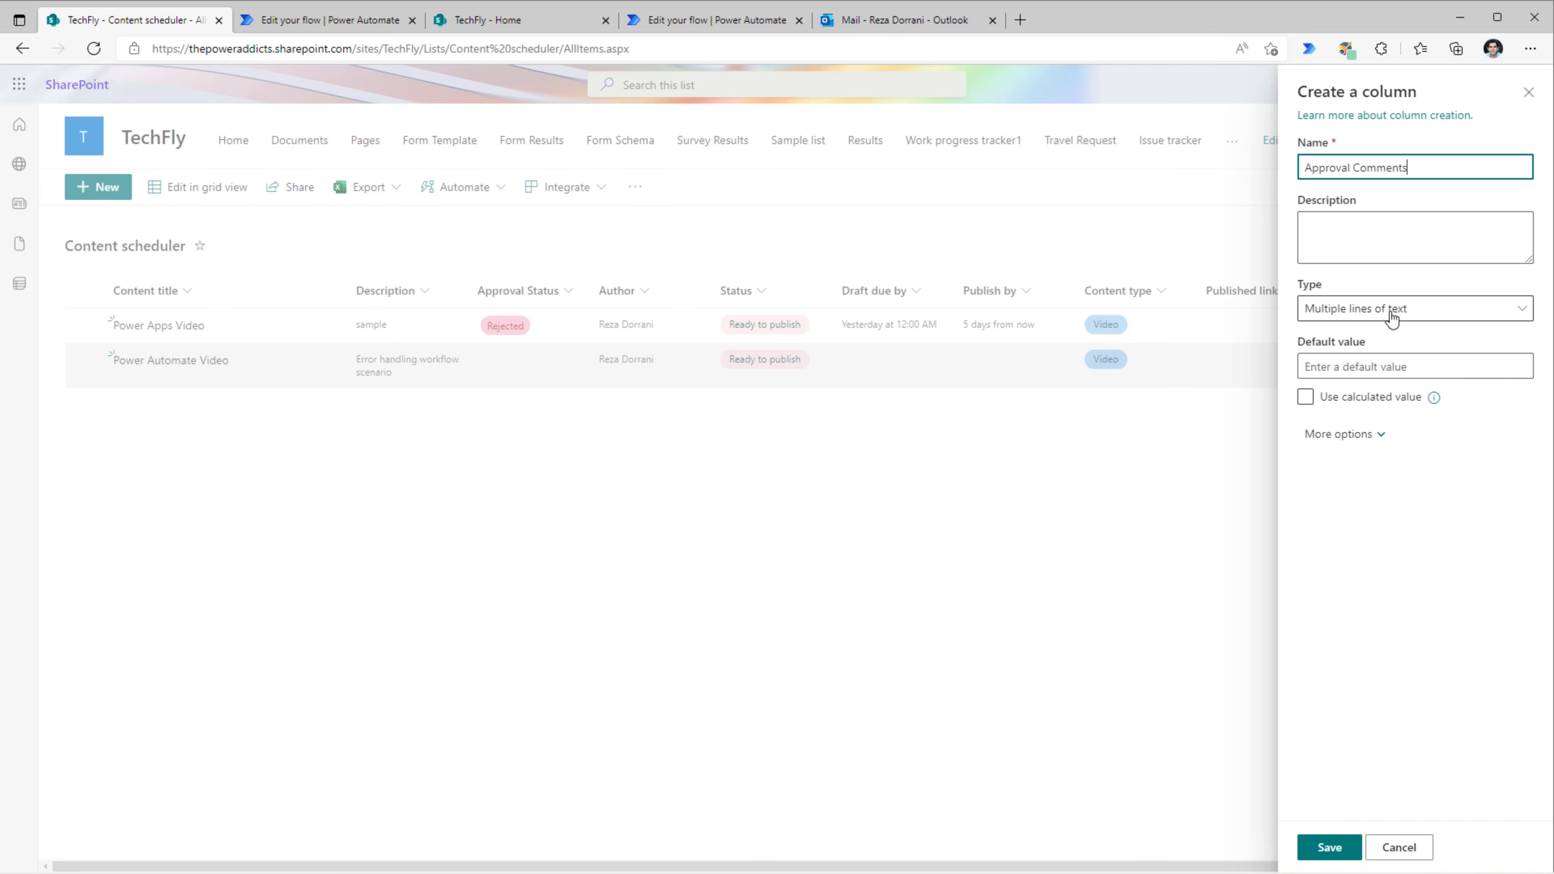
pyautogui.click(1348, 851)
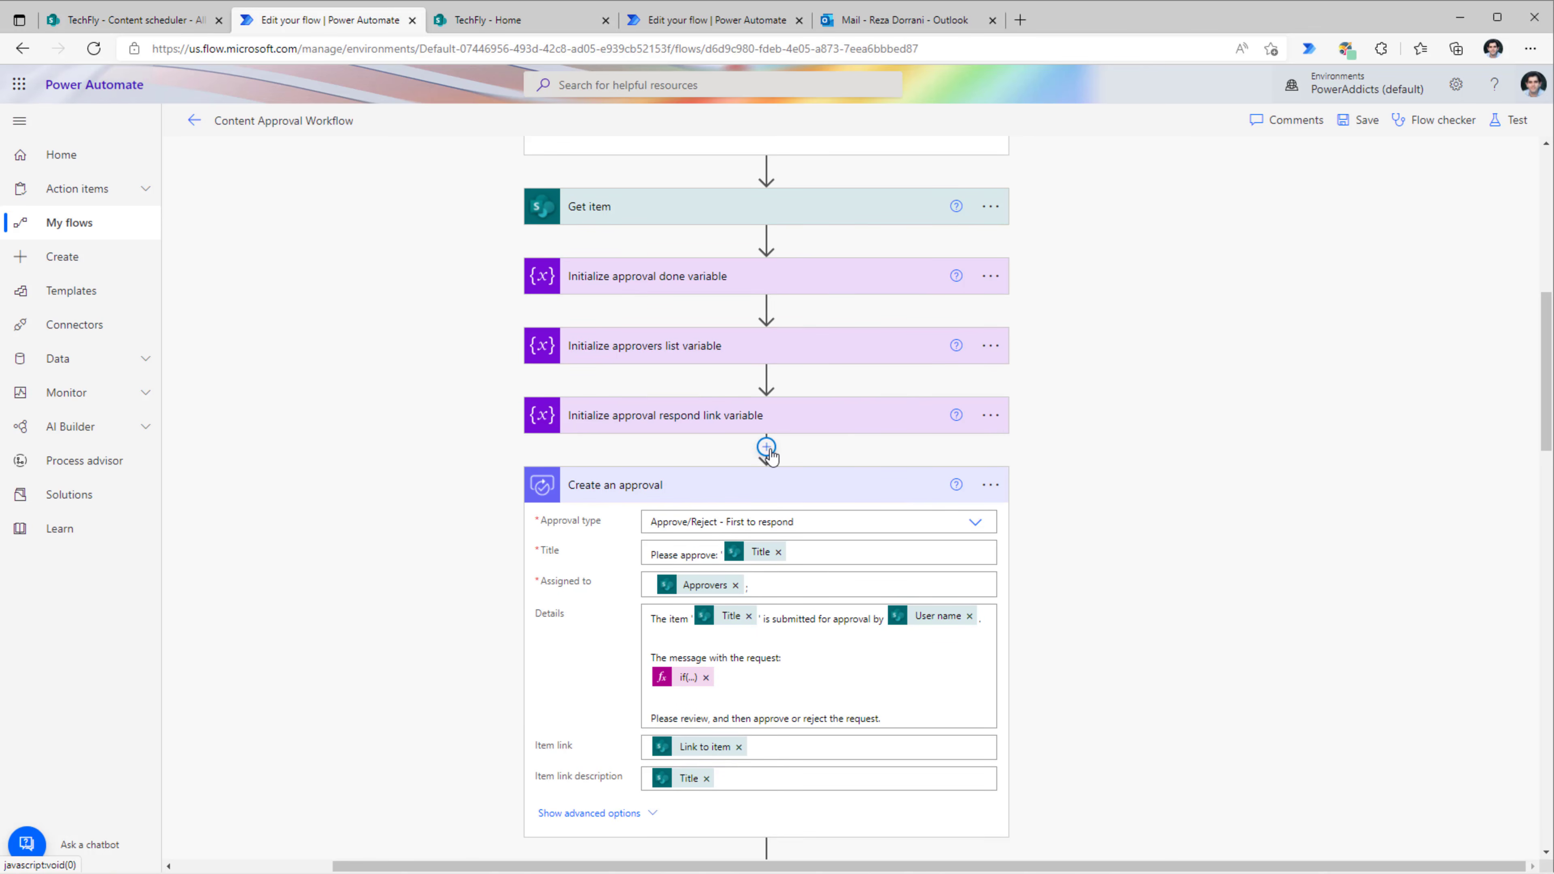
# Insert a SharePoint Update item action before Create an approval, targeting the TechFly site's Content scheduler list and the selected item's ID
pyautogui.click(767, 448)
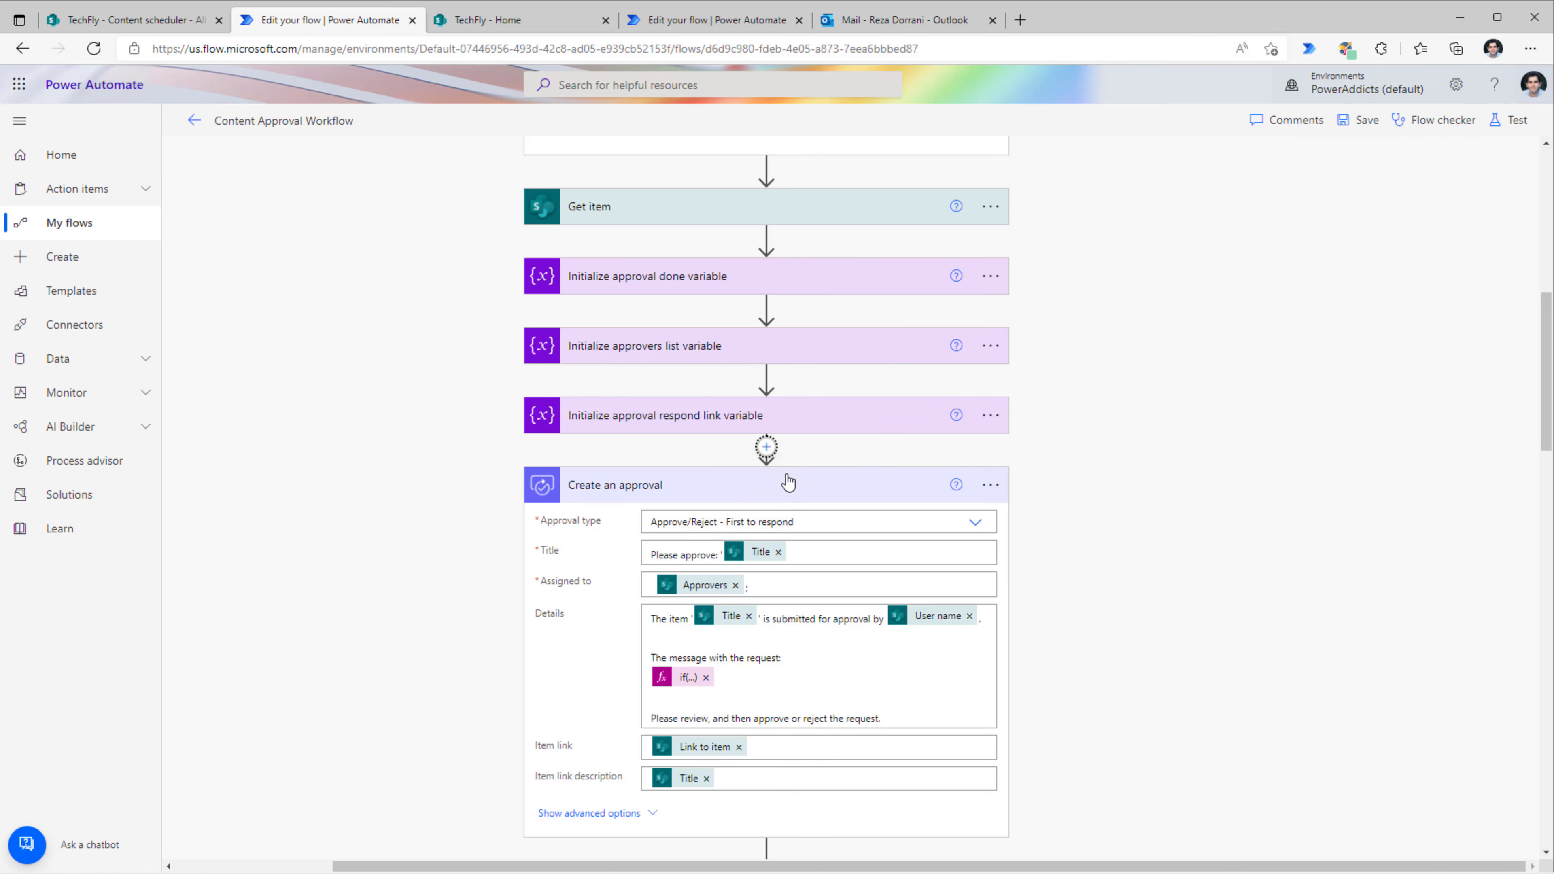
pyautogui.write('update item')
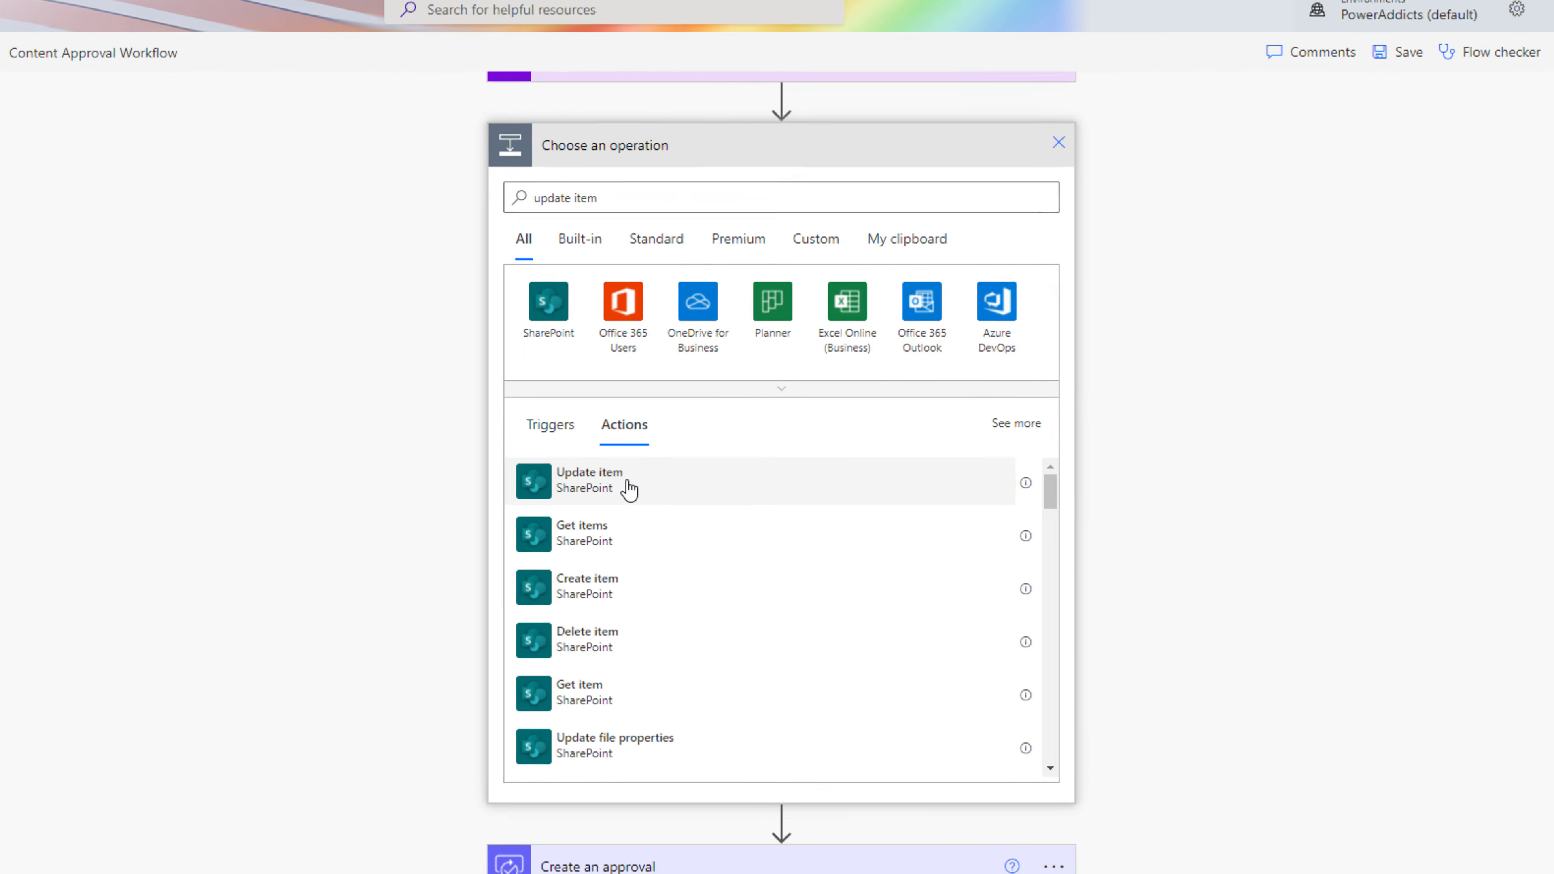
pyautogui.click(724, 484)
pyautogui.click(1055, 227)
pyautogui.click(757, 234)
pyautogui.click(673, 220)
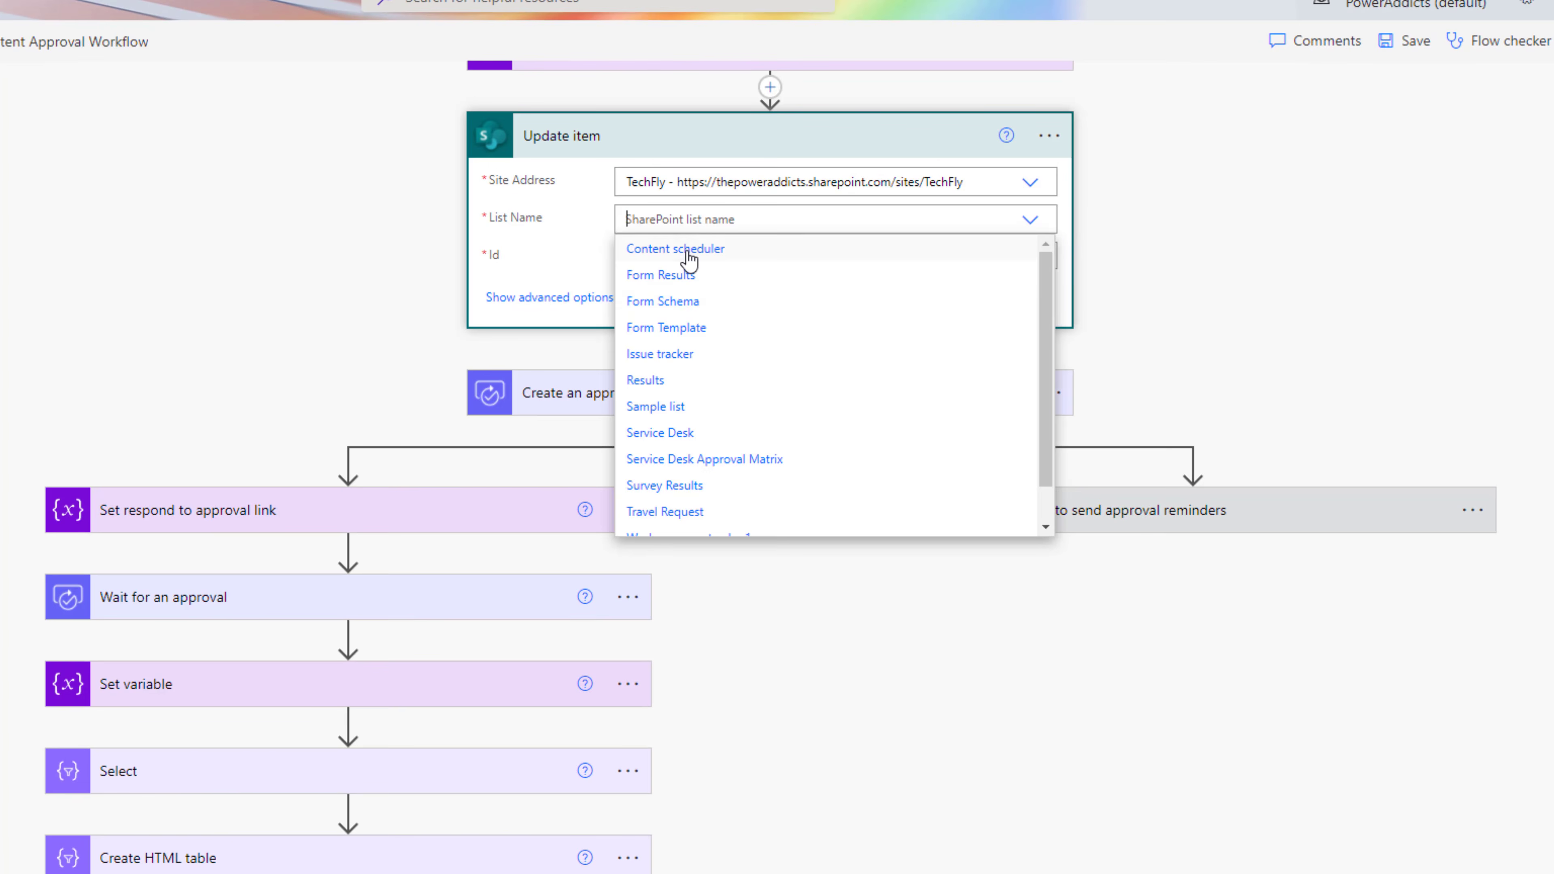
pyautogui.click(673, 248)
pyautogui.click(675, 268)
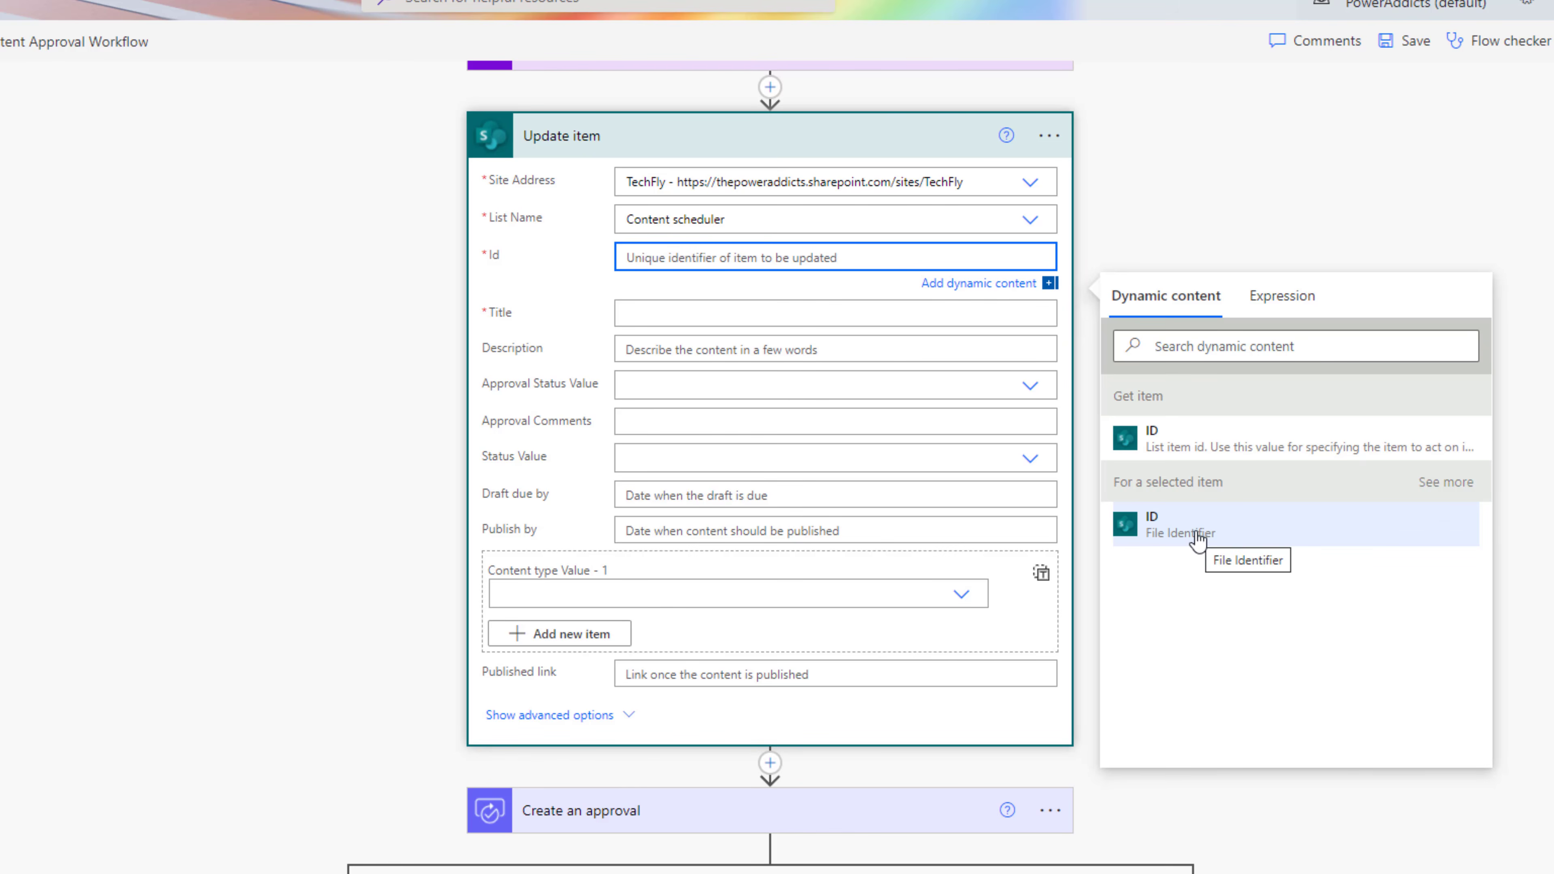
pyautogui.click(1185, 531)
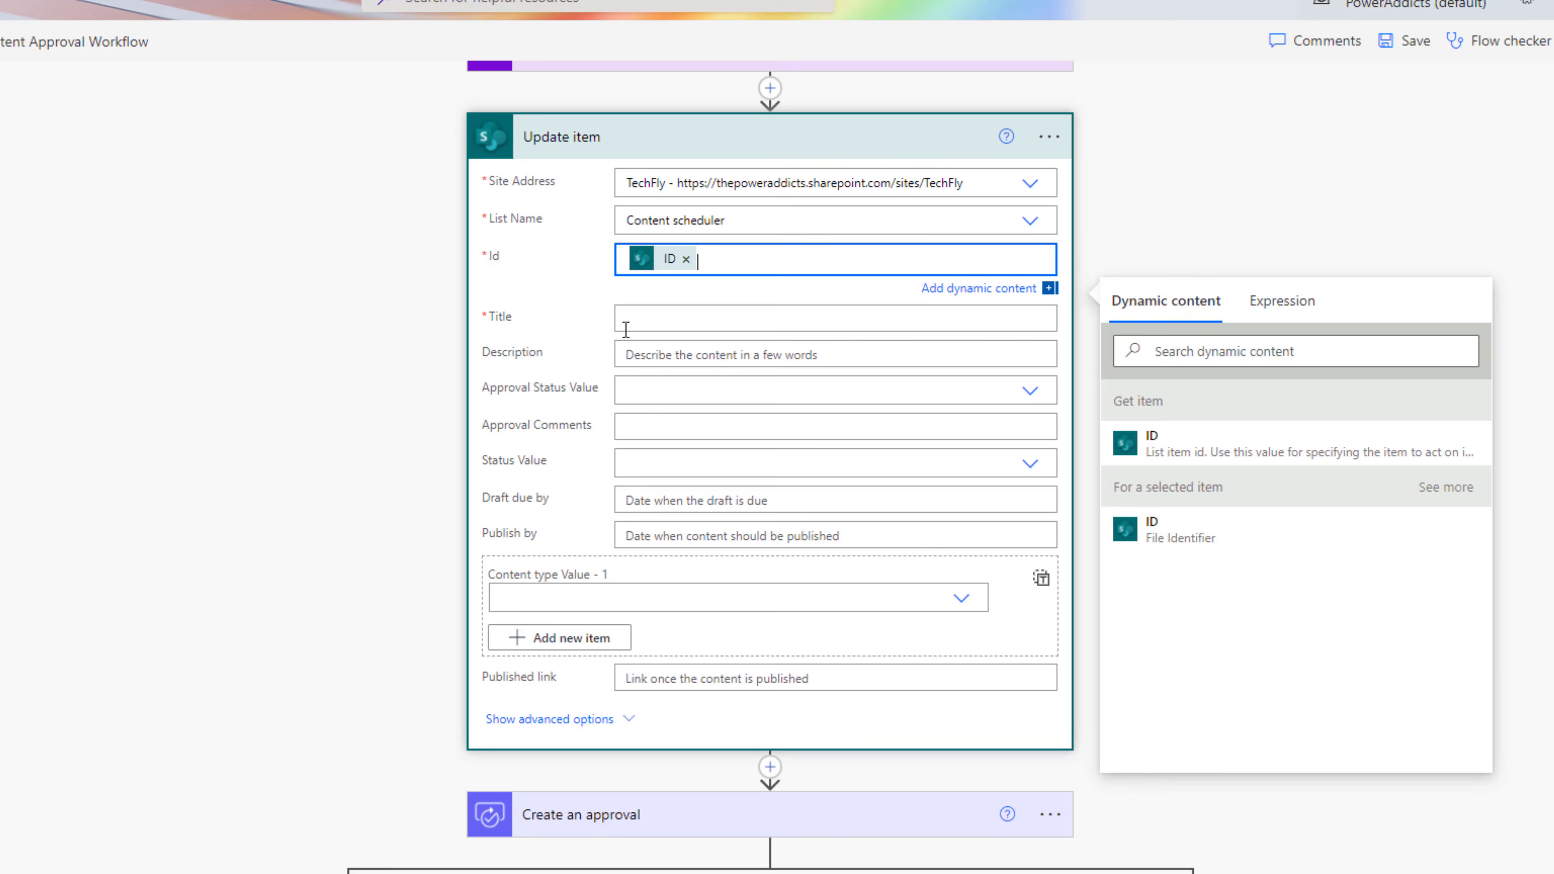
# Fill the Update item's Title with the Title from Get item and set Approval Status Value to Pending
pyautogui.click(625, 324)
pyautogui.write('title')
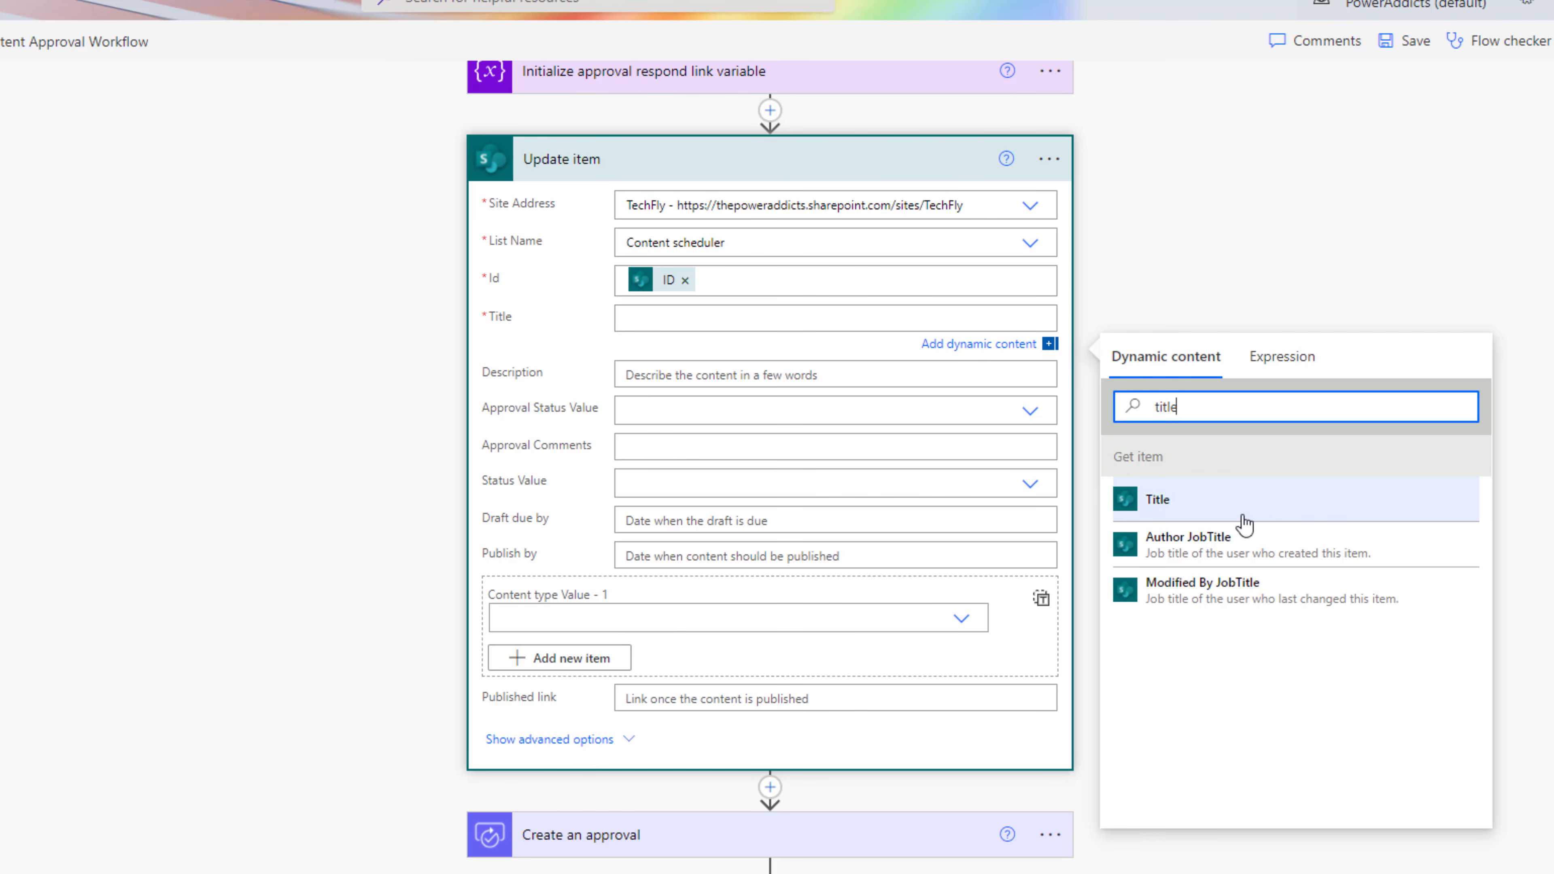
pyautogui.click(1208, 511)
pyautogui.click(318, 491)
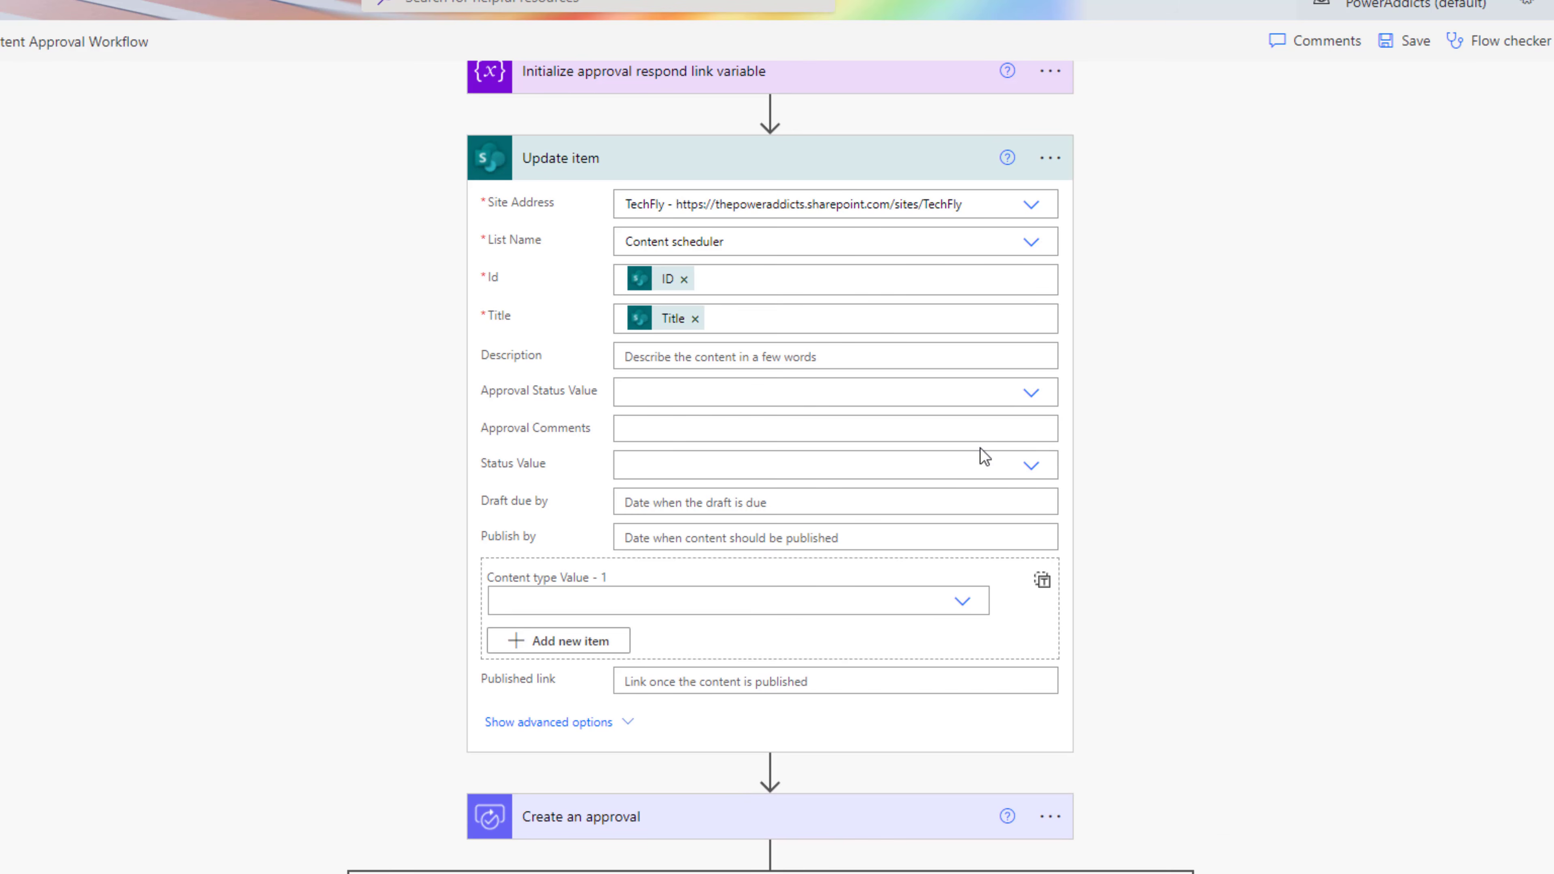
pyautogui.click(1030, 395)
pyautogui.click(652, 456)
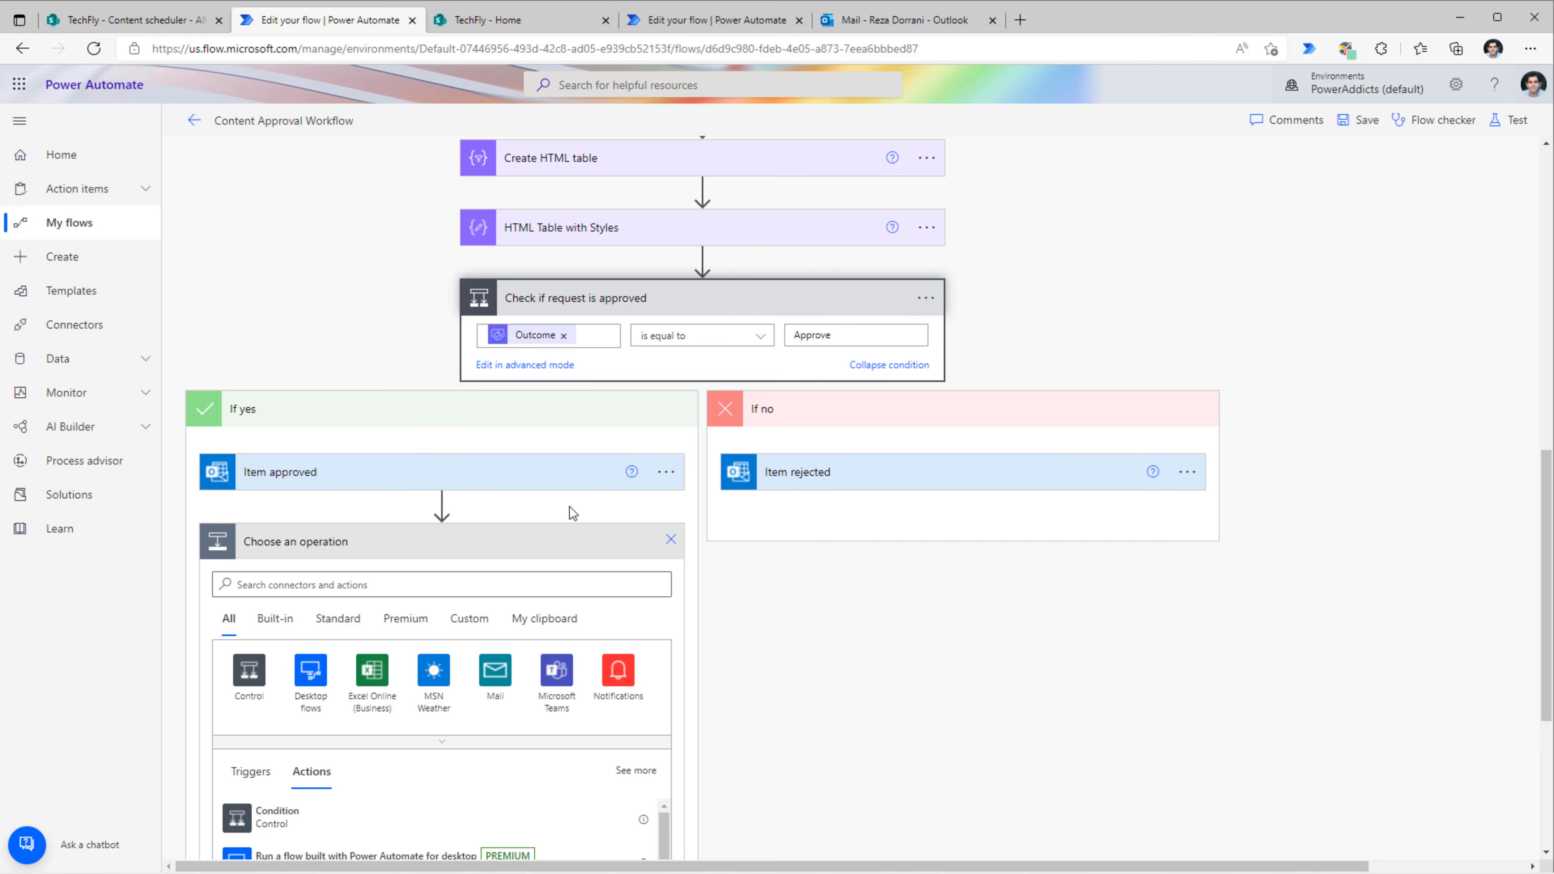
# Add a copy of the Update item action after Item approved in the If yes branch, with Approval Status Value set to Approved
pyautogui.scroll(-3, 570, 513)
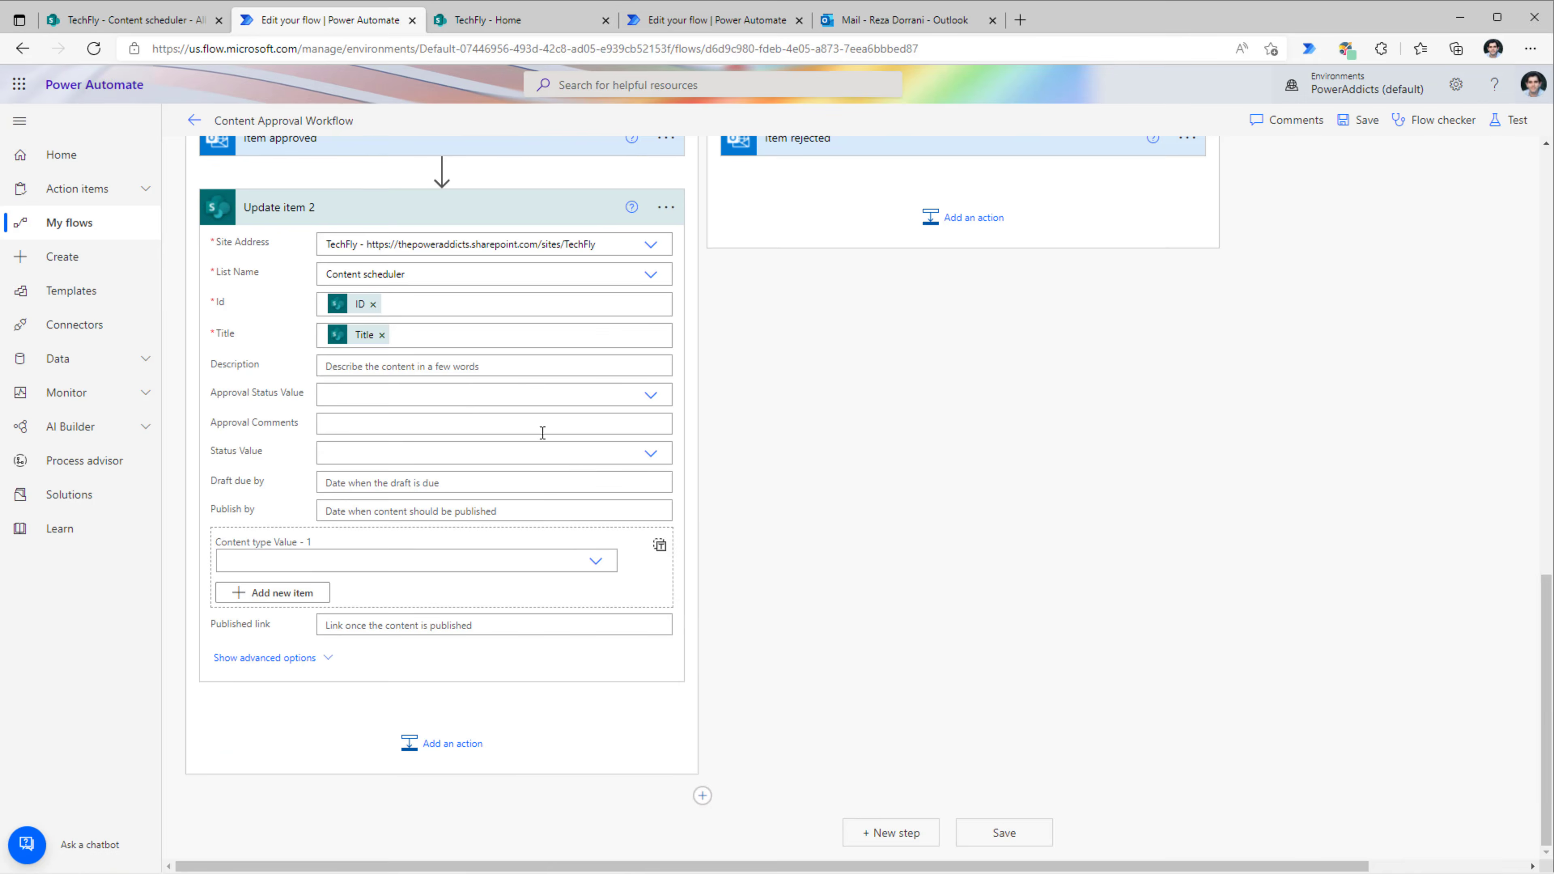
pyautogui.click(650, 395)
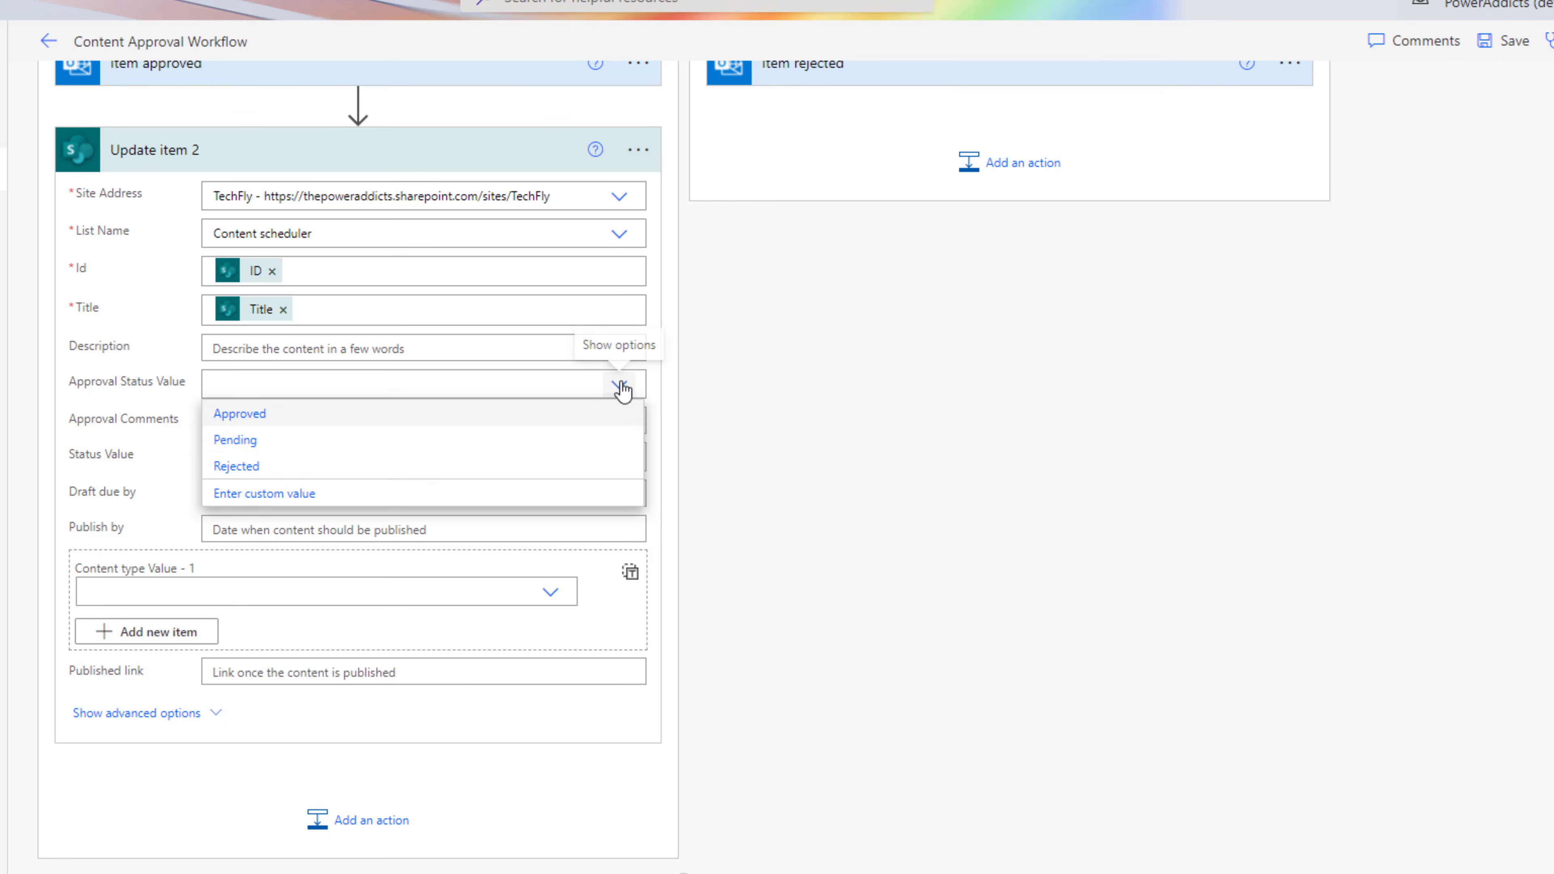
pyautogui.click(264, 415)
# Fill Approval Comments in the If yes branch's Update item action with the Outputs of HTML Table with Styles
pyautogui.click(254, 420)
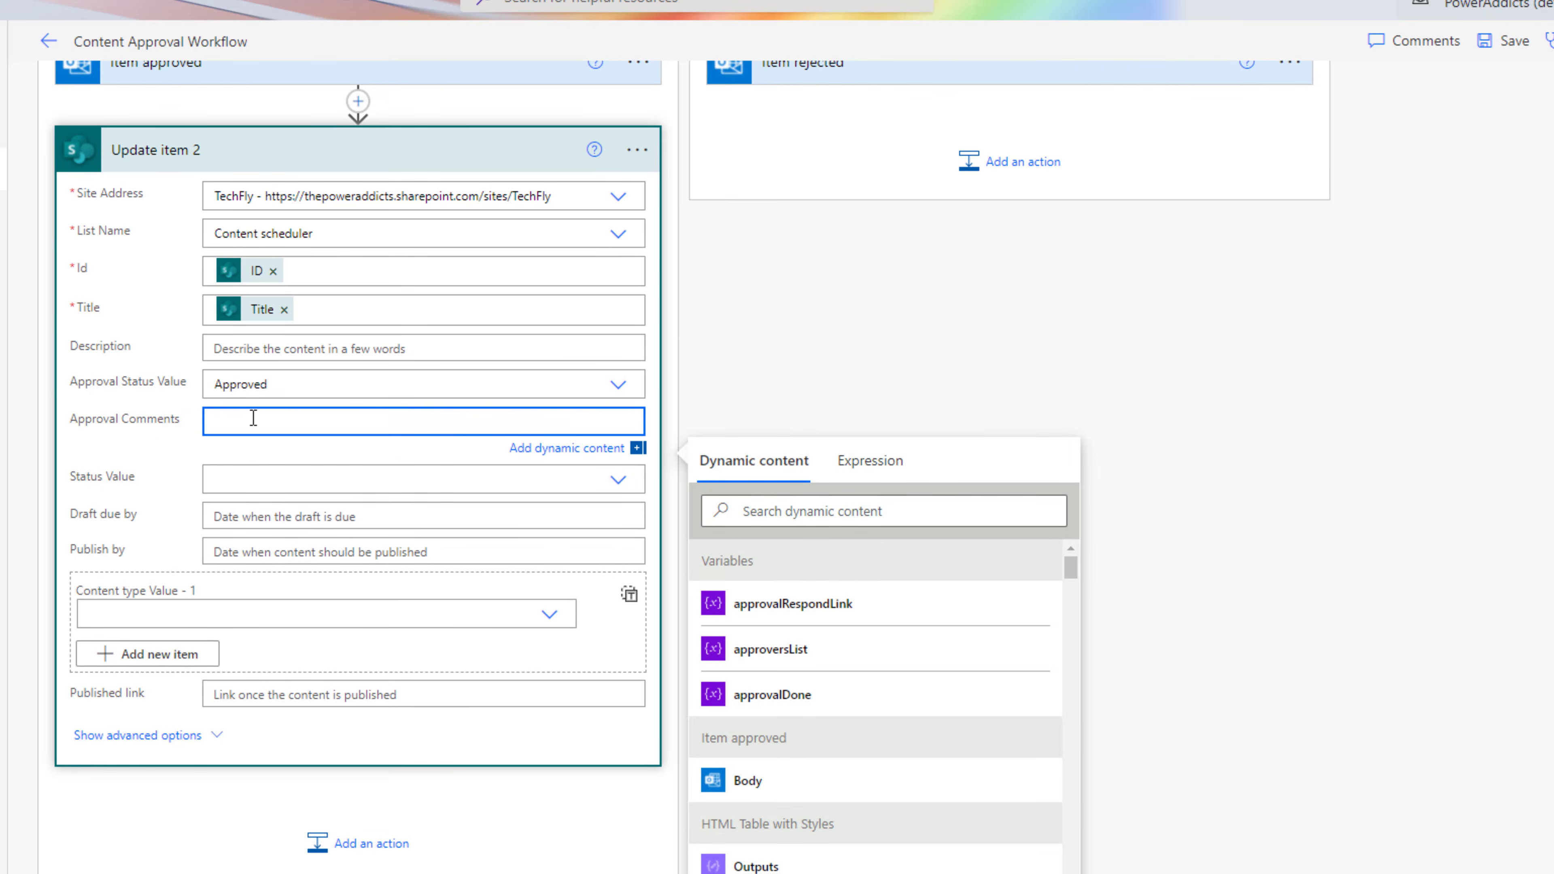
pyautogui.scroll(-5, 871, 569)
pyautogui.scroll(2, 869, 588)
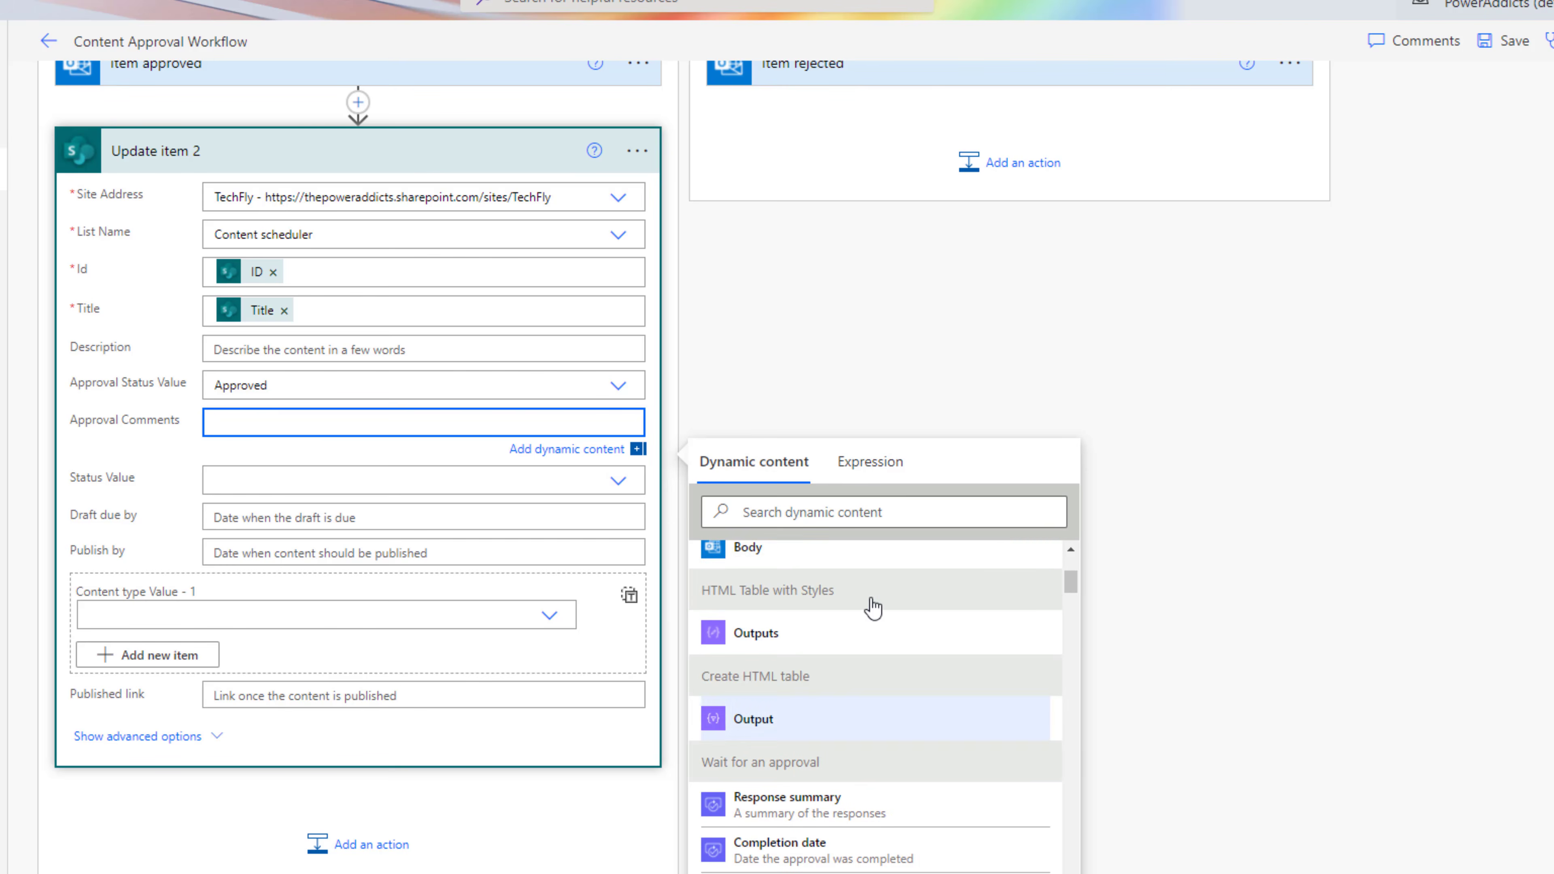
pyautogui.click(778, 647)
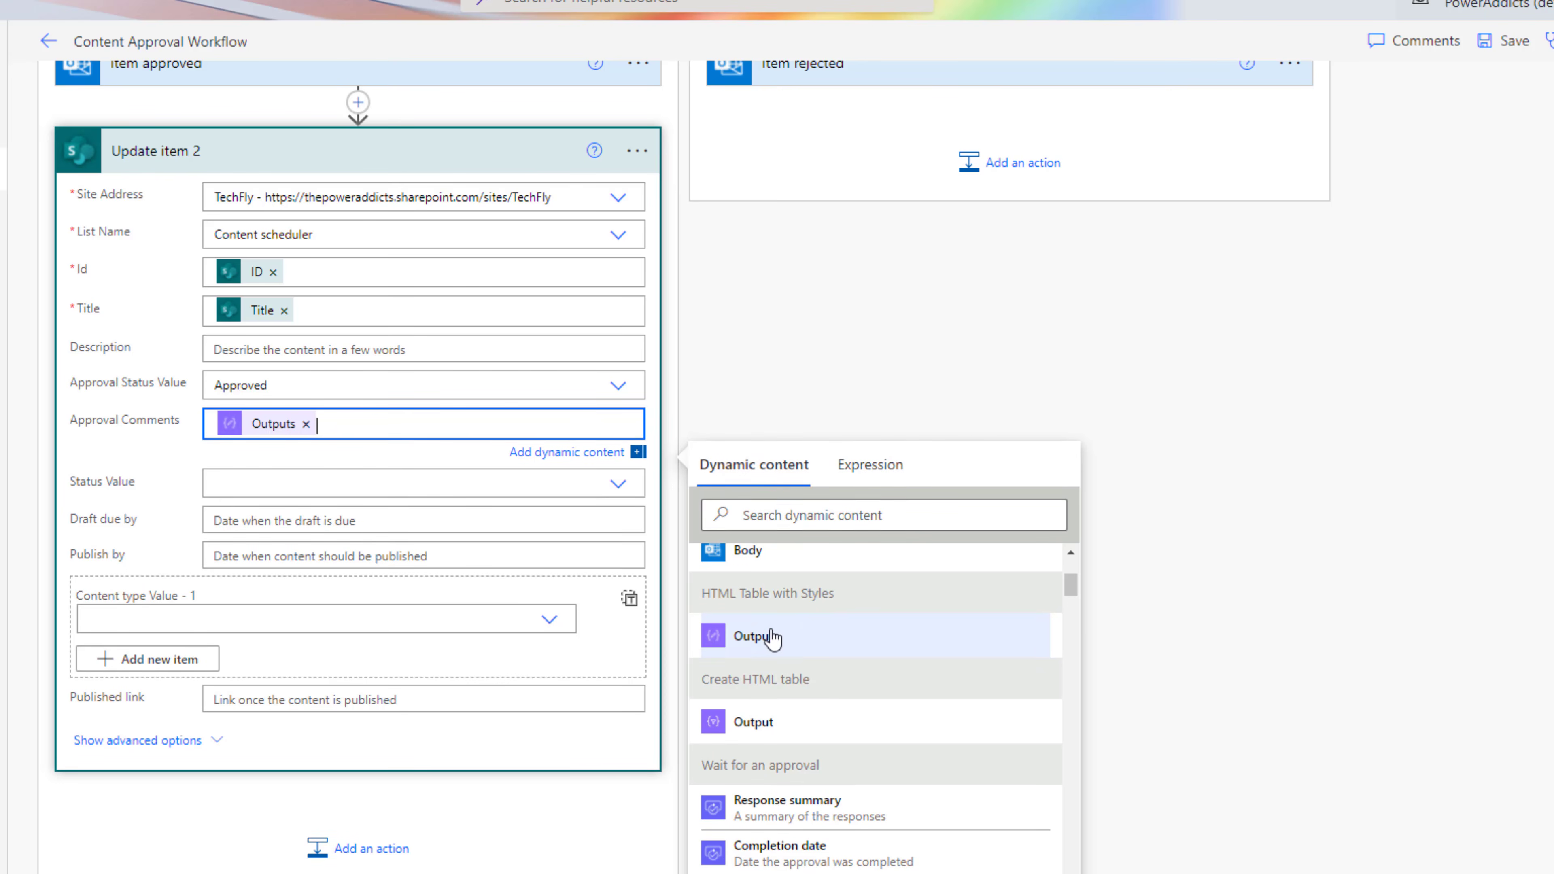
pyautogui.click(838, 352)
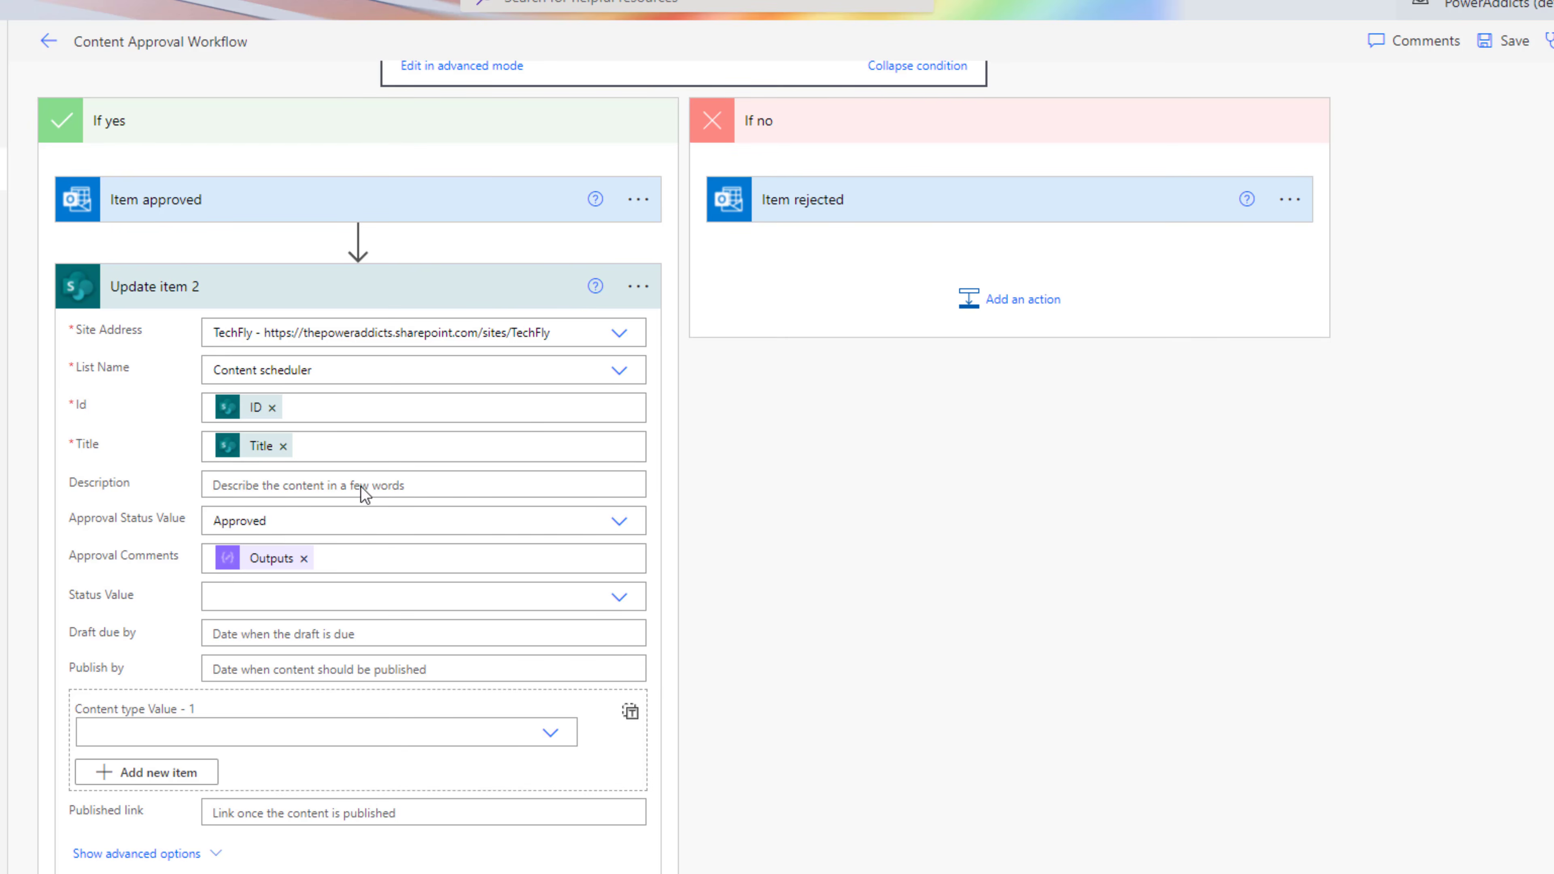
# Add a copy of this Update item after Item rejected in the If no branch with Approval Status Value Rejected, and save the flow
pyautogui.click(638, 286)
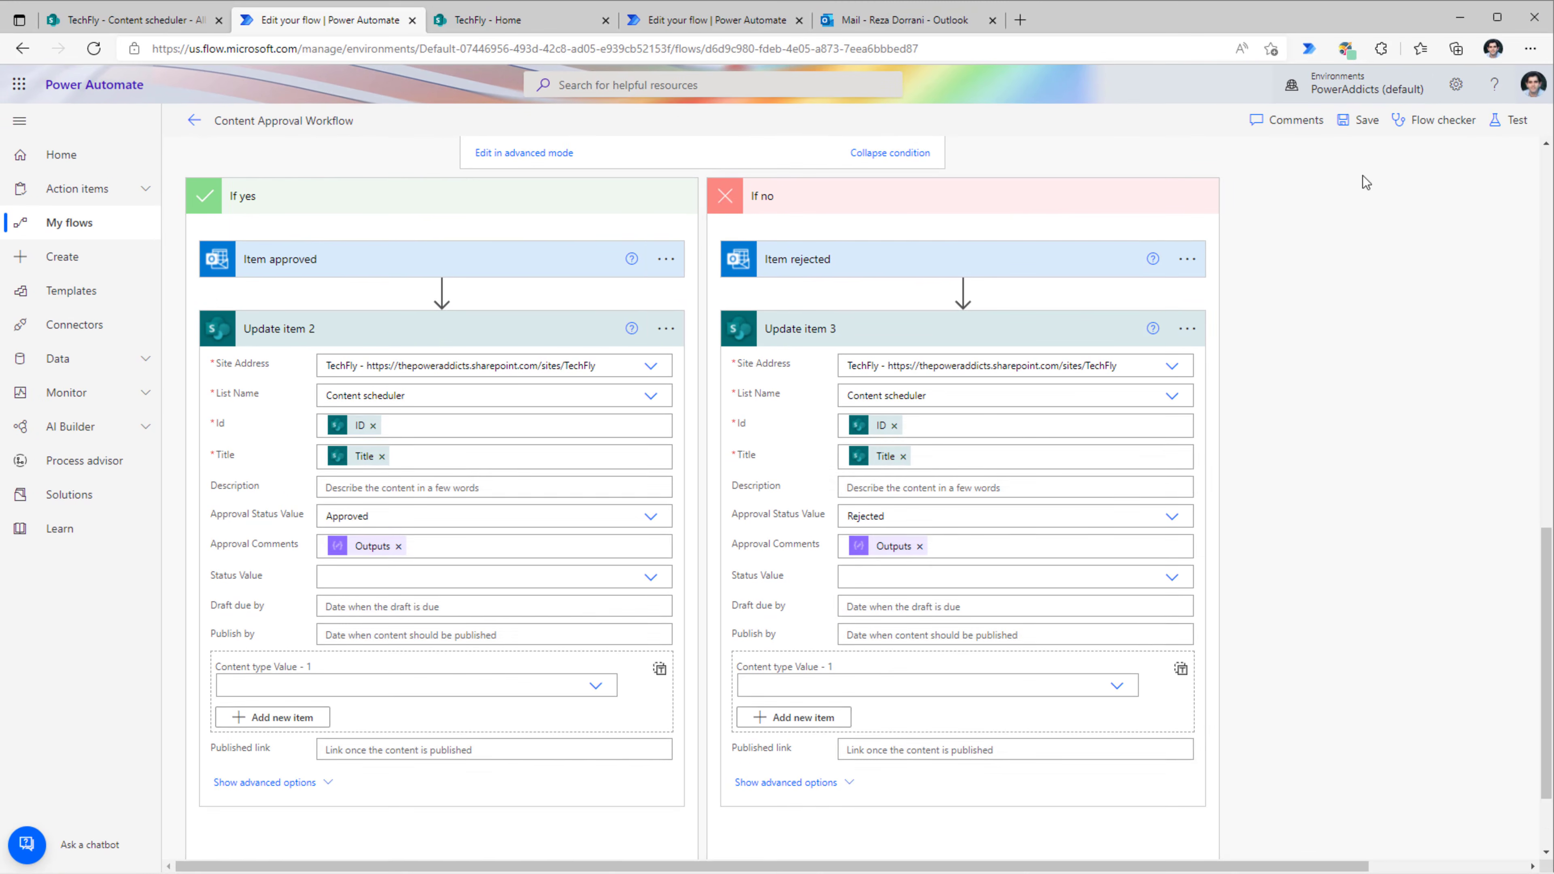
pyautogui.click(1504, 41)
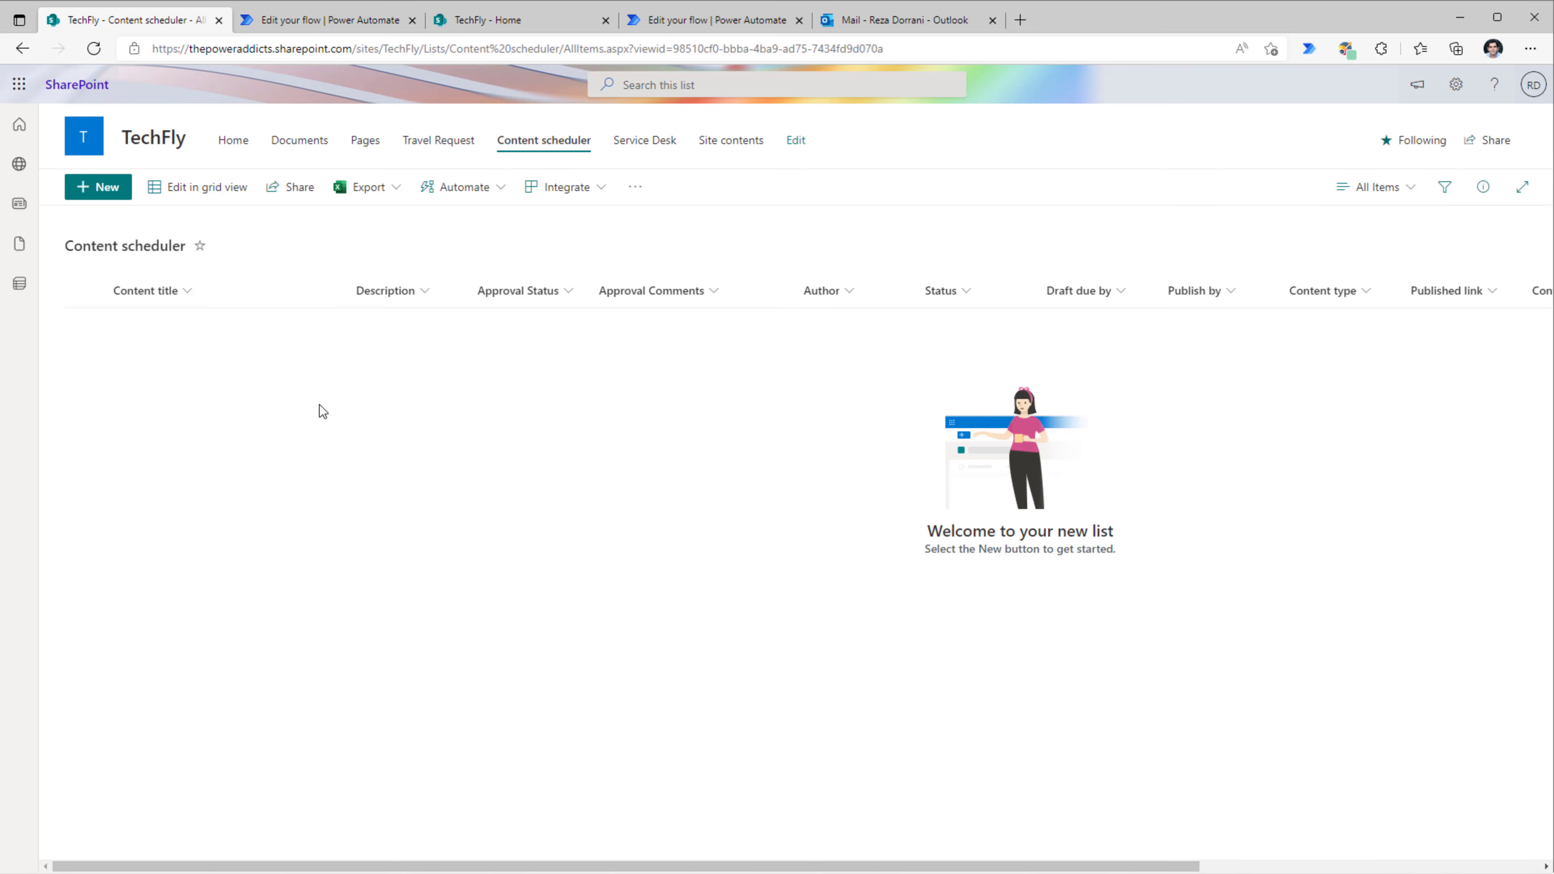
# Create a Content scheduler list item titled "Power Apps Video" with description "responsive design" and status Planned
pyautogui.click(130, 191)
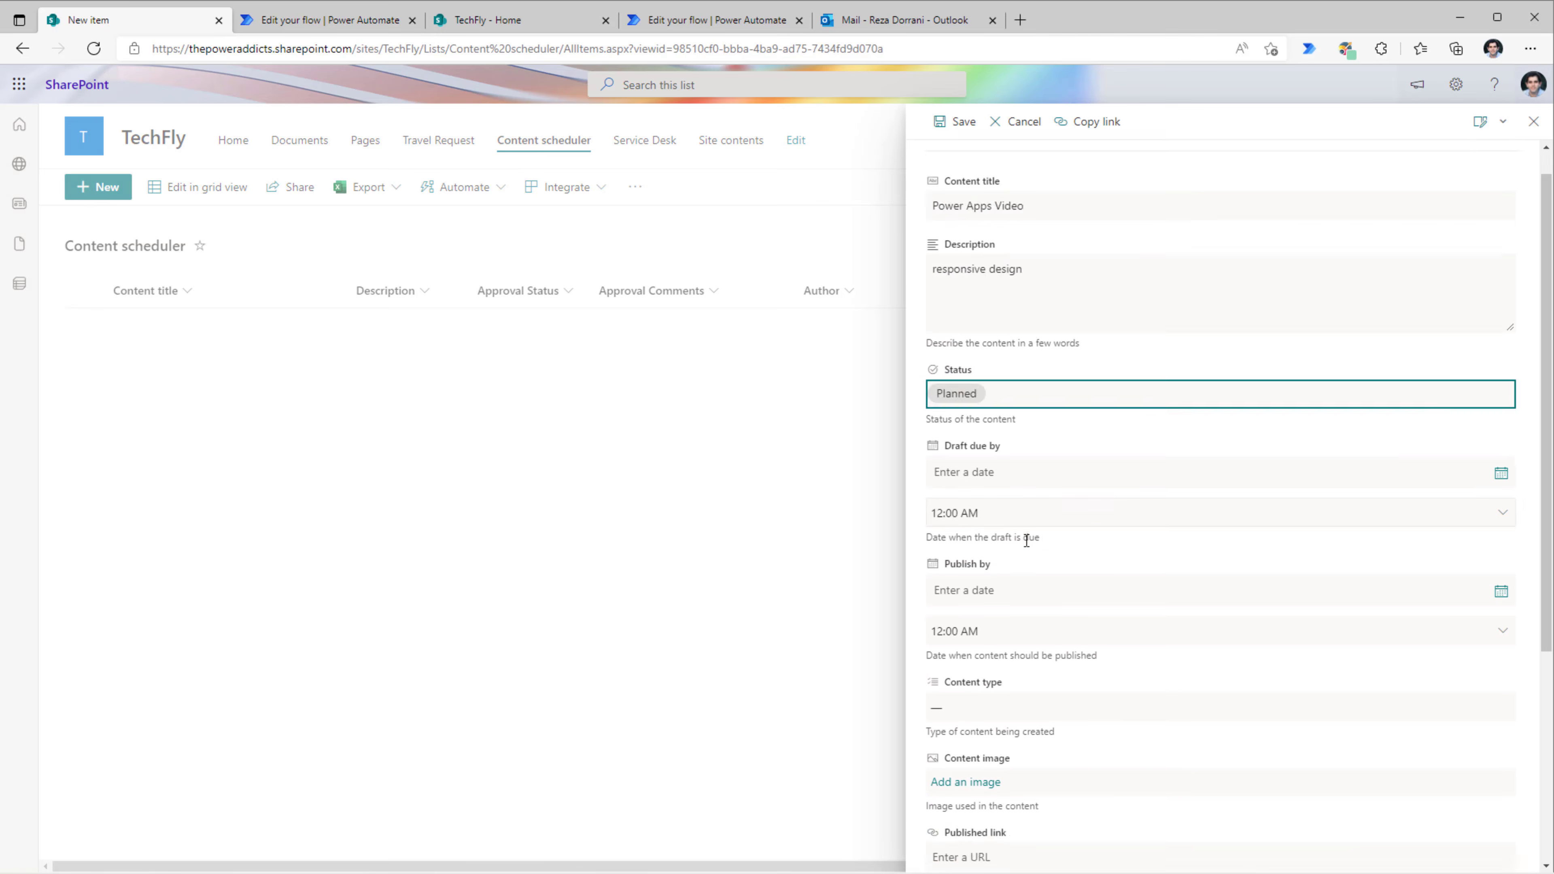
pyautogui.scroll(-3, 1020, 537)
pyautogui.scroll(-5, 1019, 537)
pyautogui.click(955, 836)
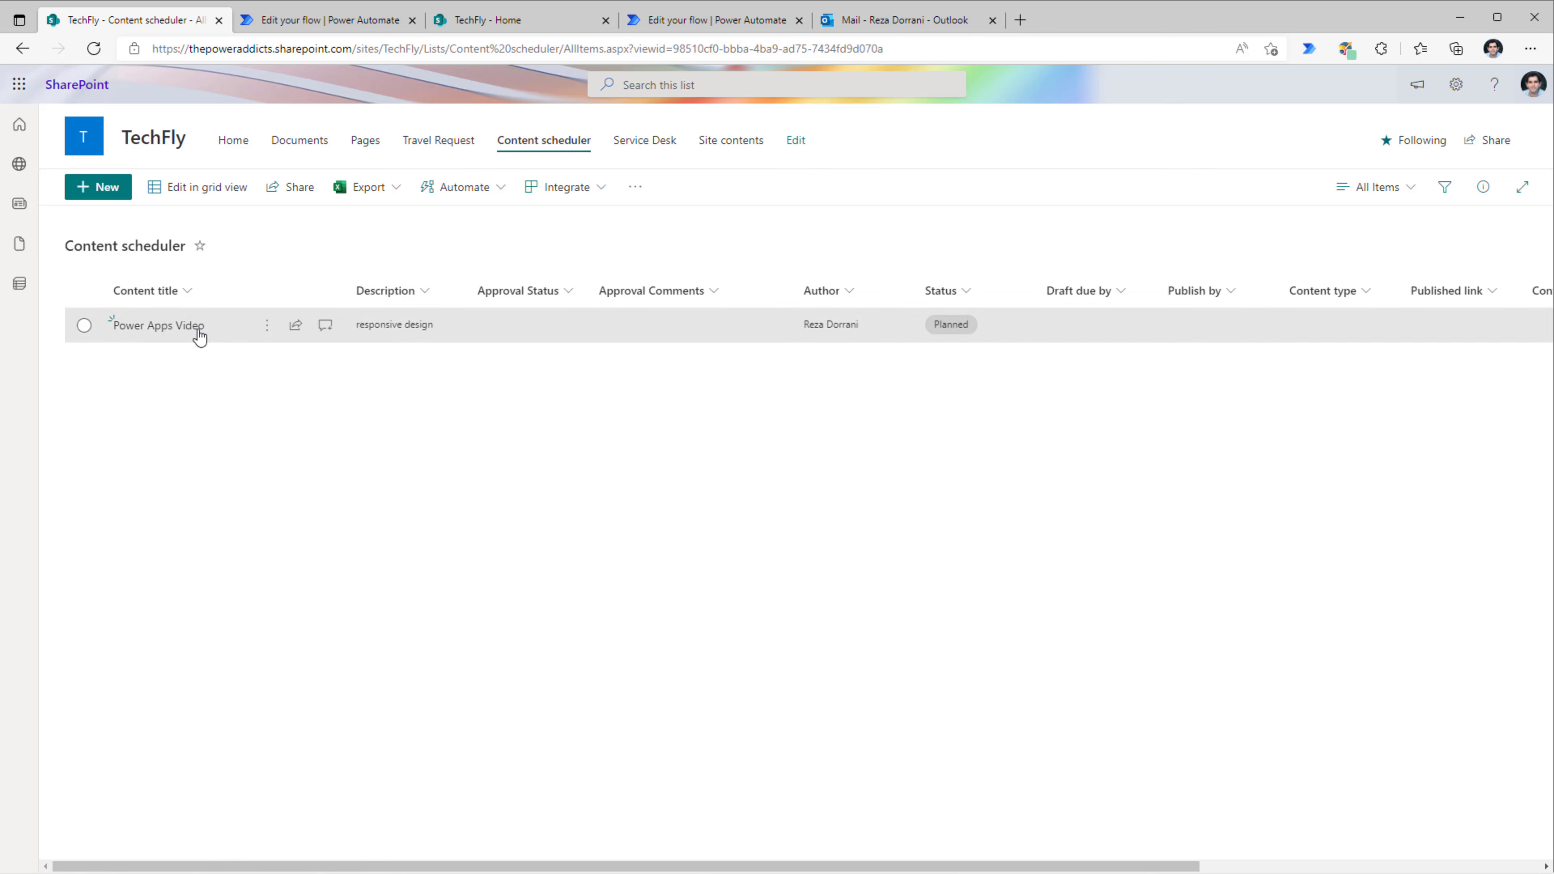
# Run Content Approval Workflow on the Power Apps Video item with request "What do you think of this idea?", two approvers and Reminder Duration Units 1
pyautogui.click(87, 325)
pyautogui.click(671, 191)
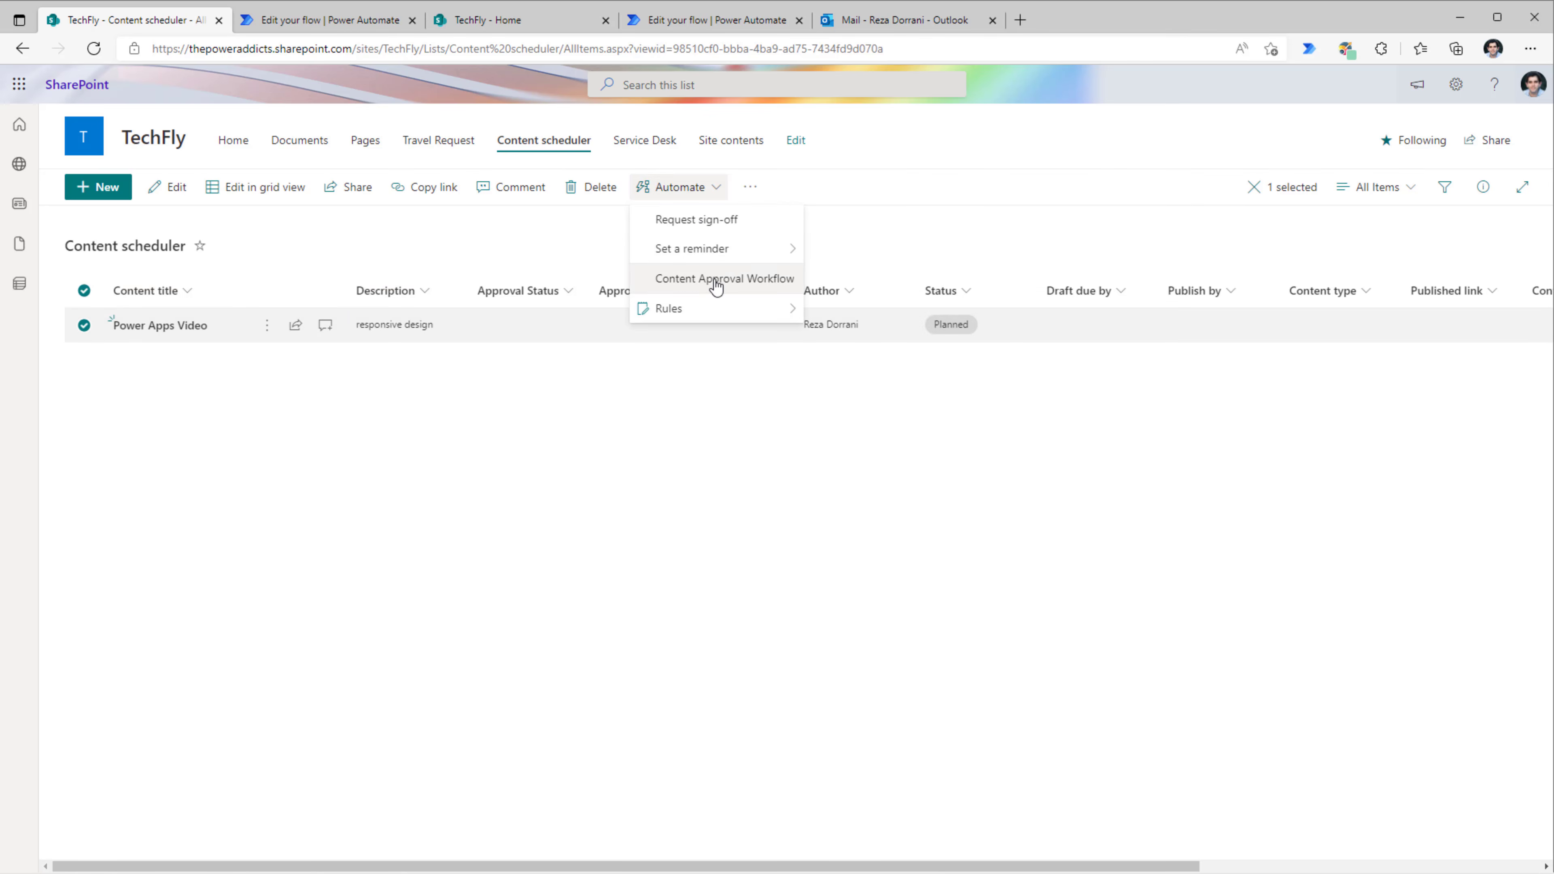
pyautogui.click(713, 280)
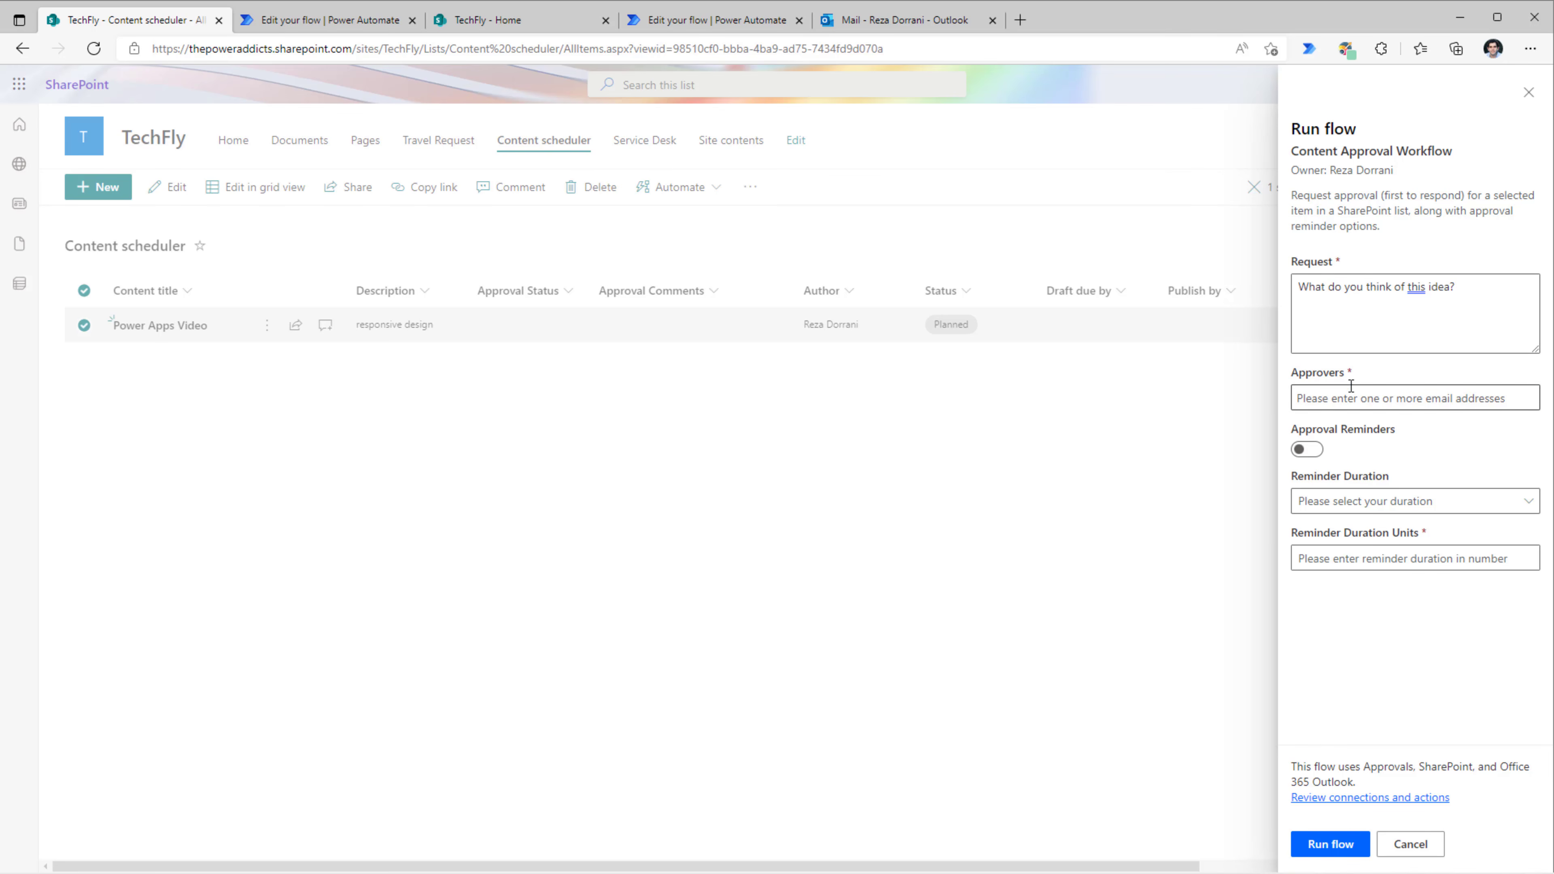
pyautogui.click(1357, 398)
pyautogui.write('sar')
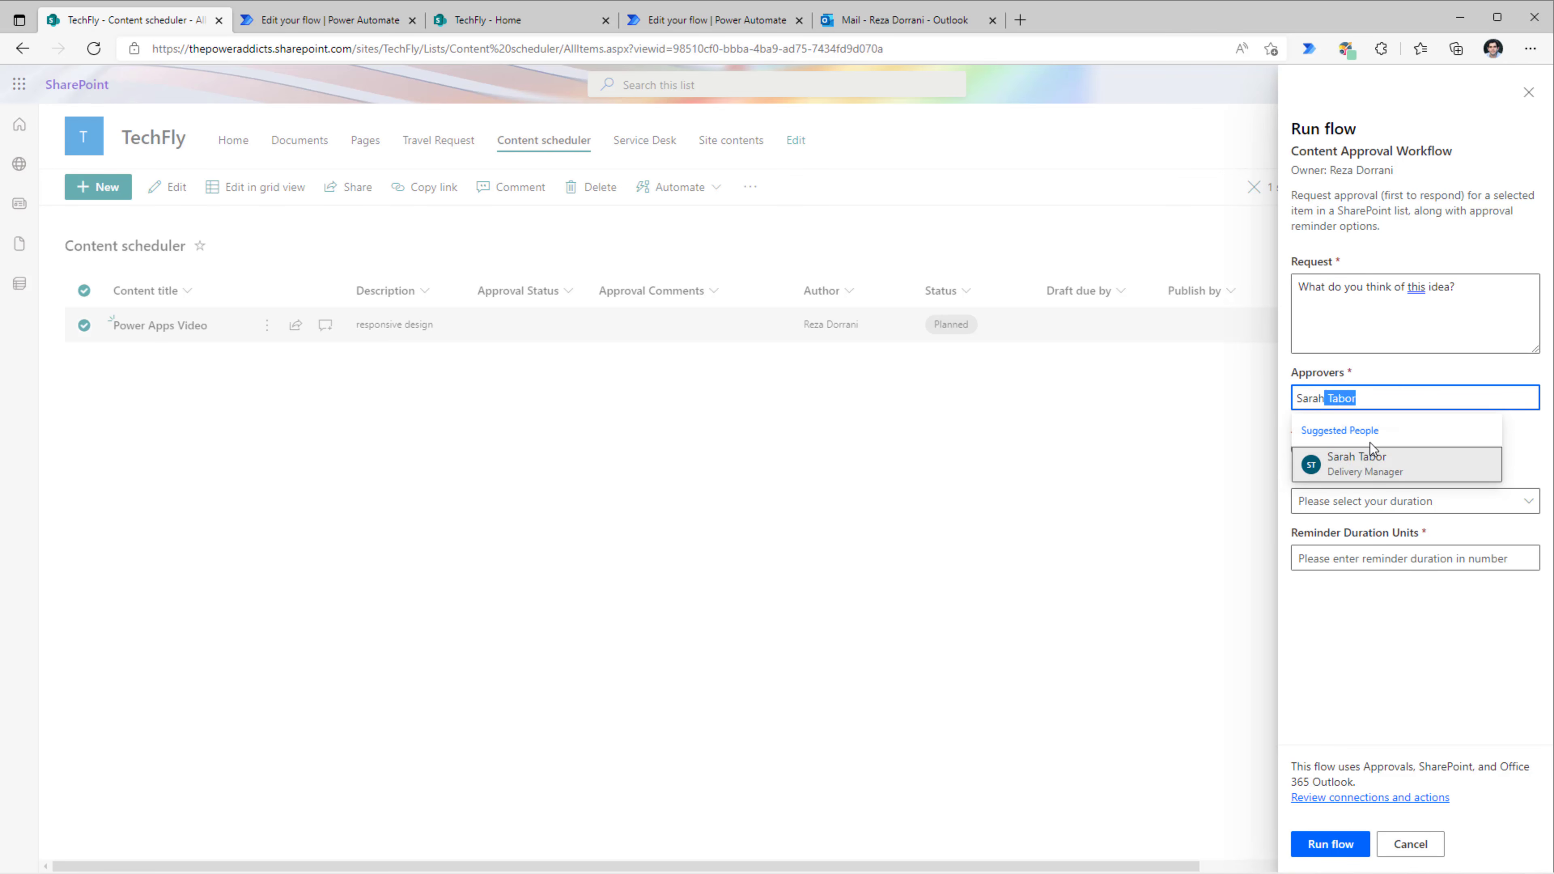
pyautogui.click(1352, 456)
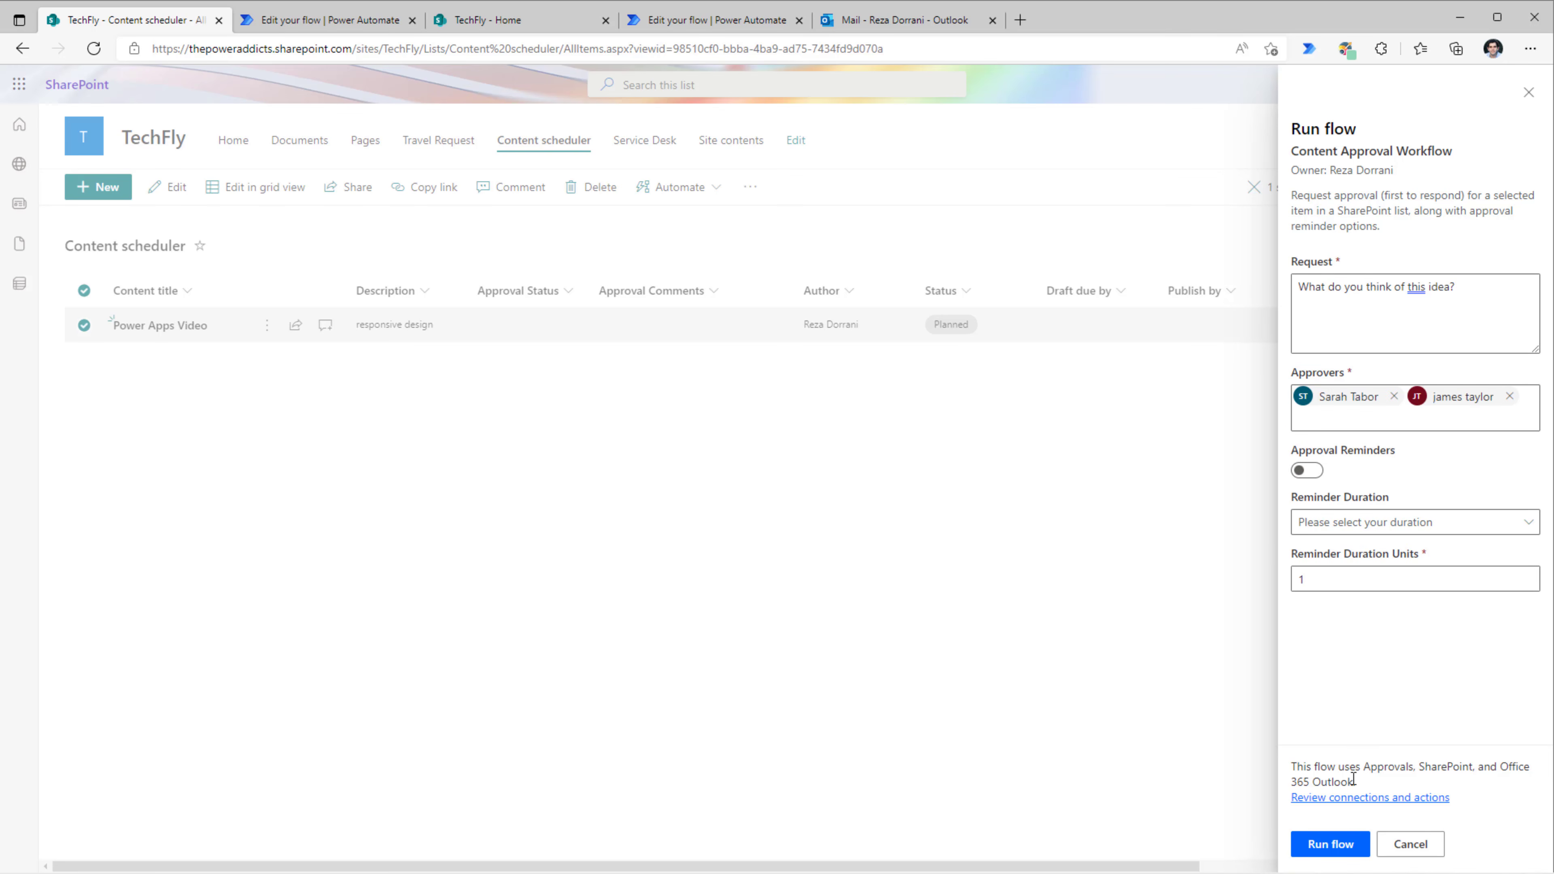
pyautogui.click(1330, 844)
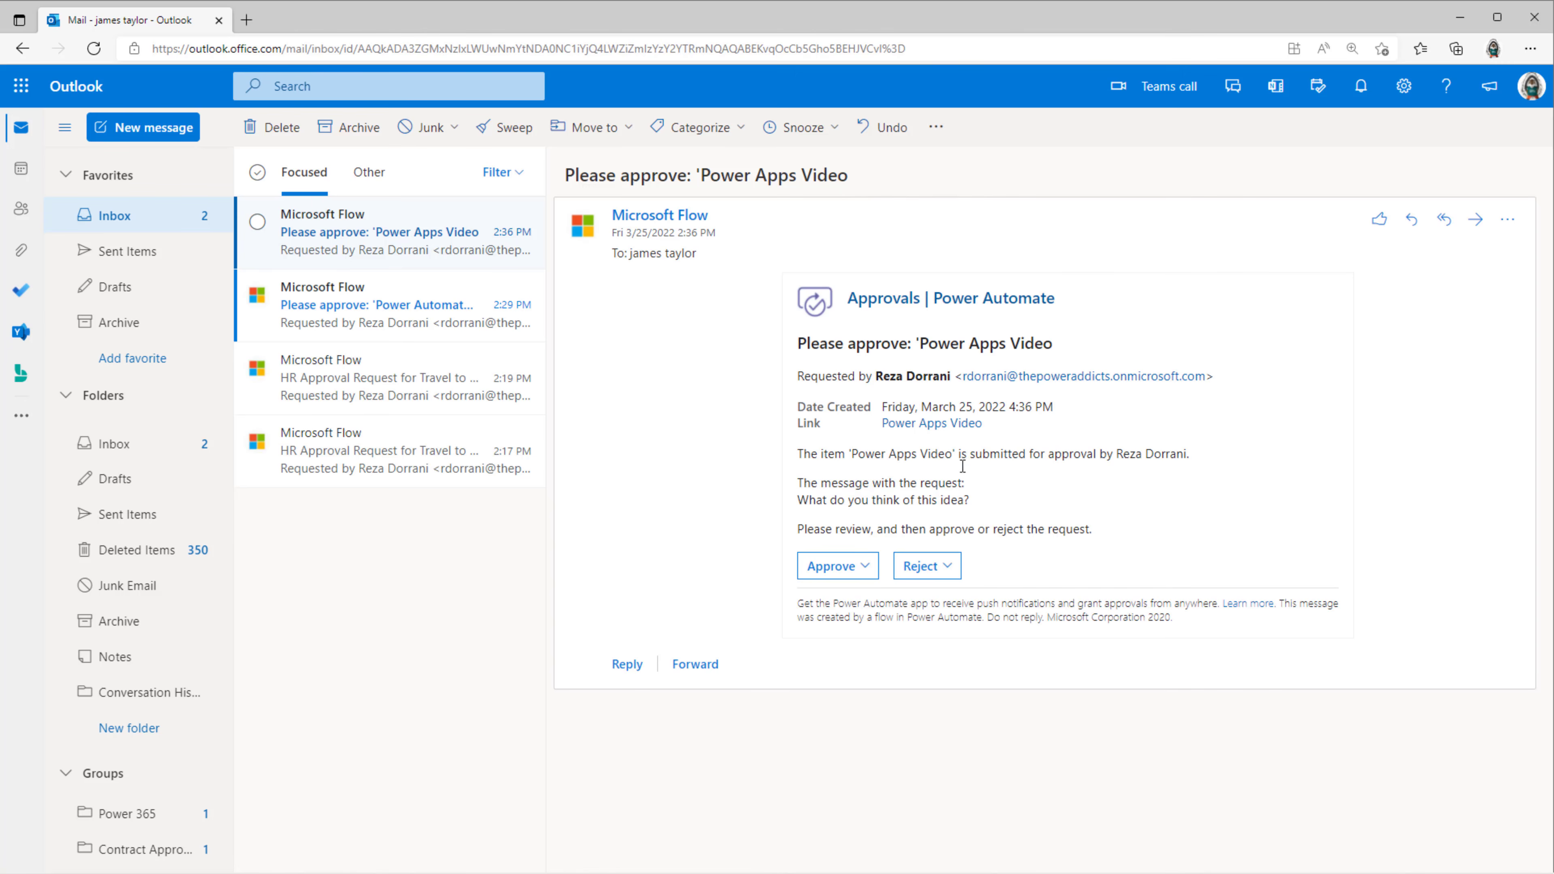
# Reject the Power Apps Video request from the approver's Outlook email with the comment "You have done plenty of videos on this topic 😃"
pyautogui.click(927, 565)
pyautogui.click(1066, 550)
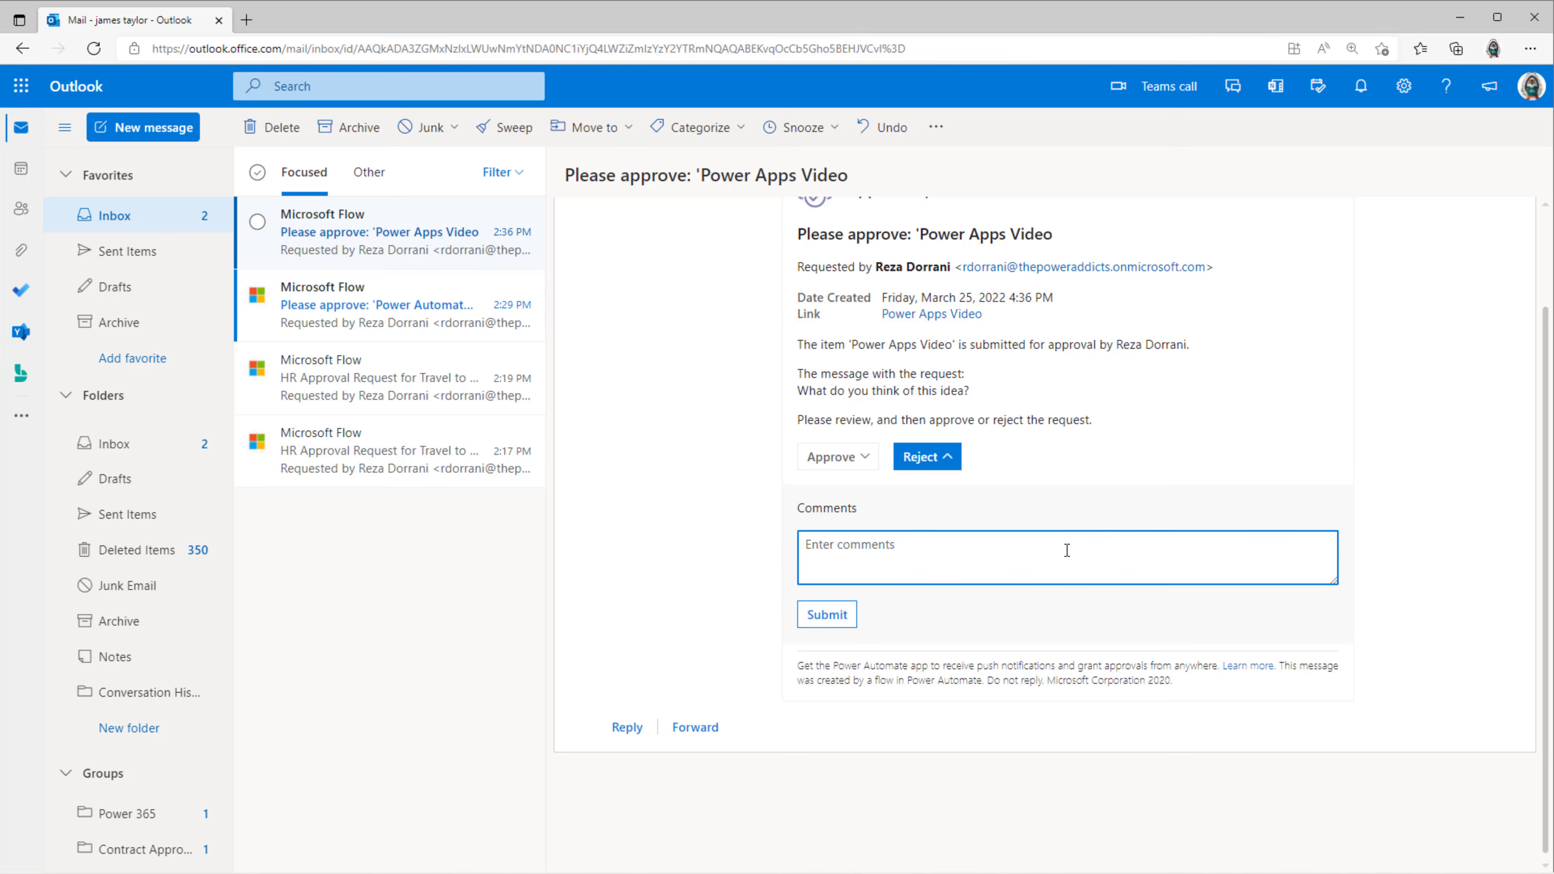
pyautogui.write('You have done plenty of videos on this topic 😛')
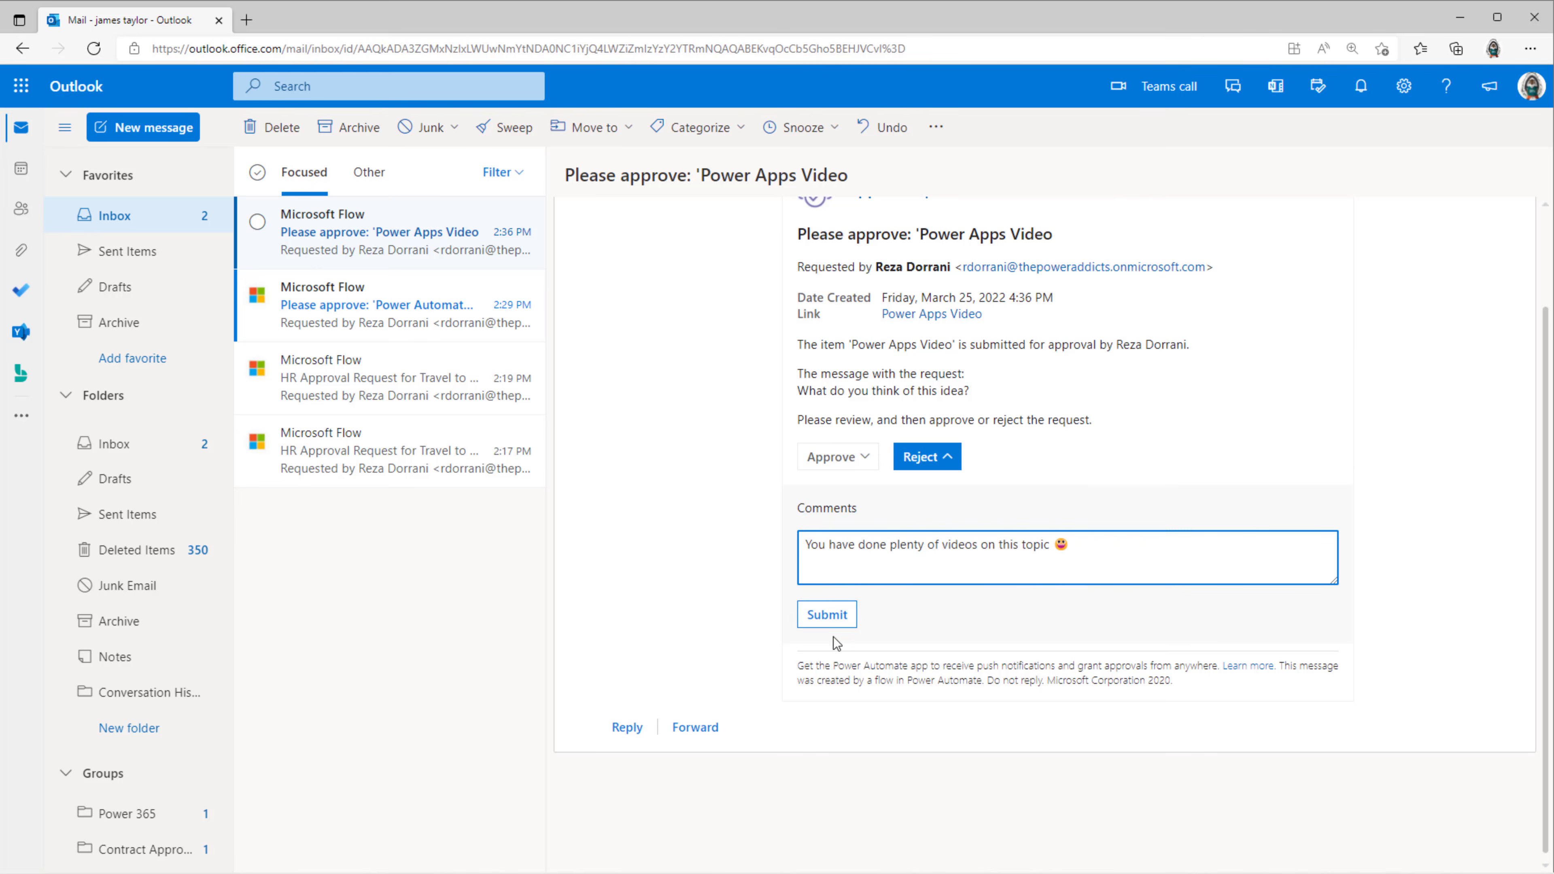
pyautogui.click(830, 617)
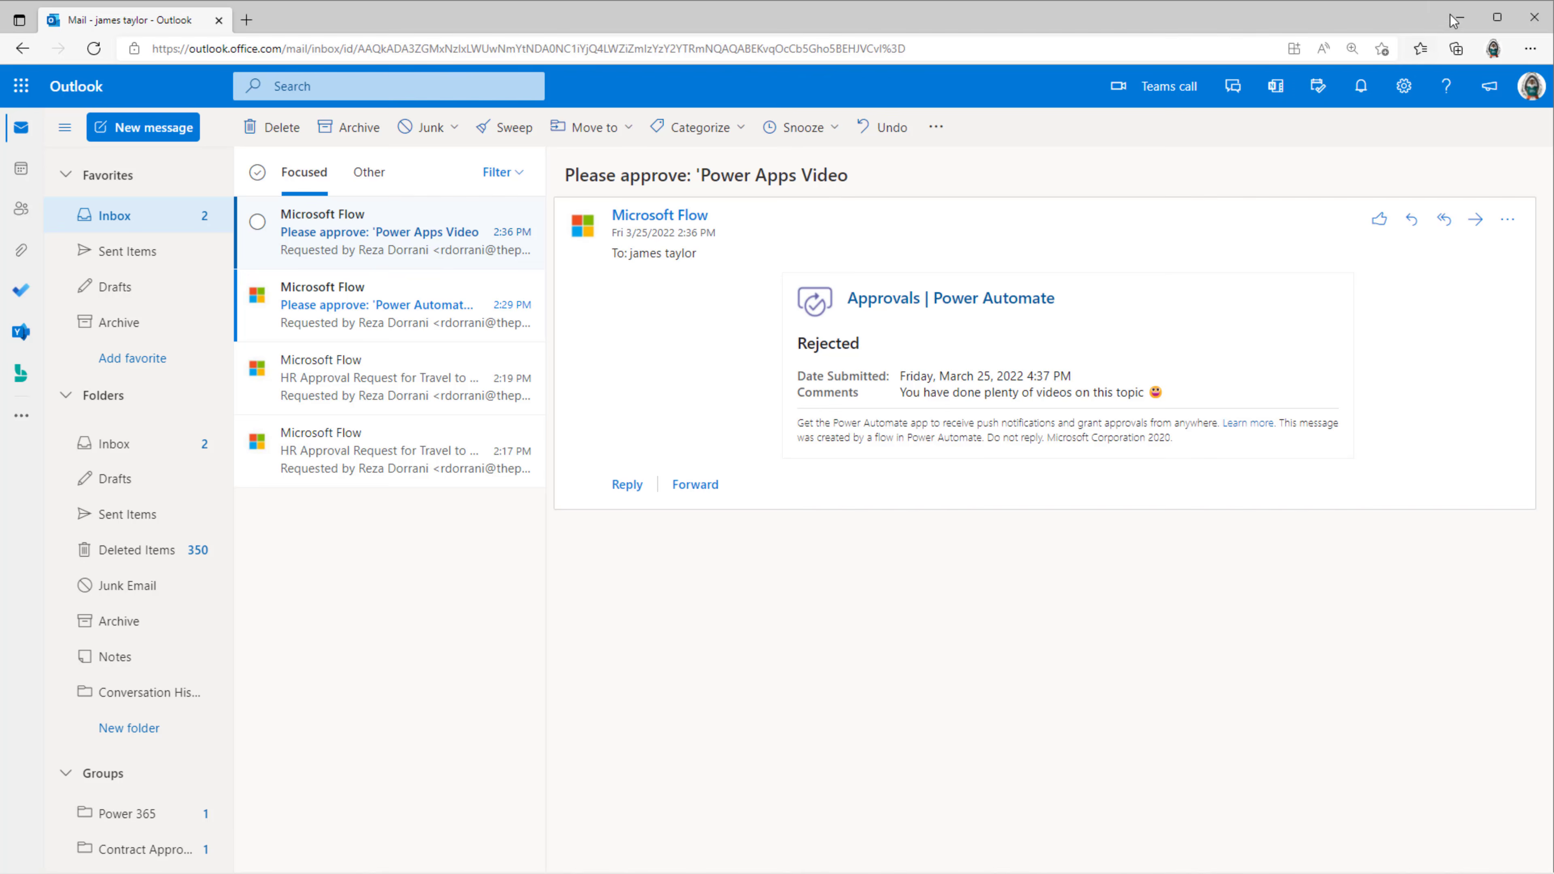
# Return to the Content scheduler list in SharePoint and widen the Approval Comments column
pyautogui.click(1455, 17)
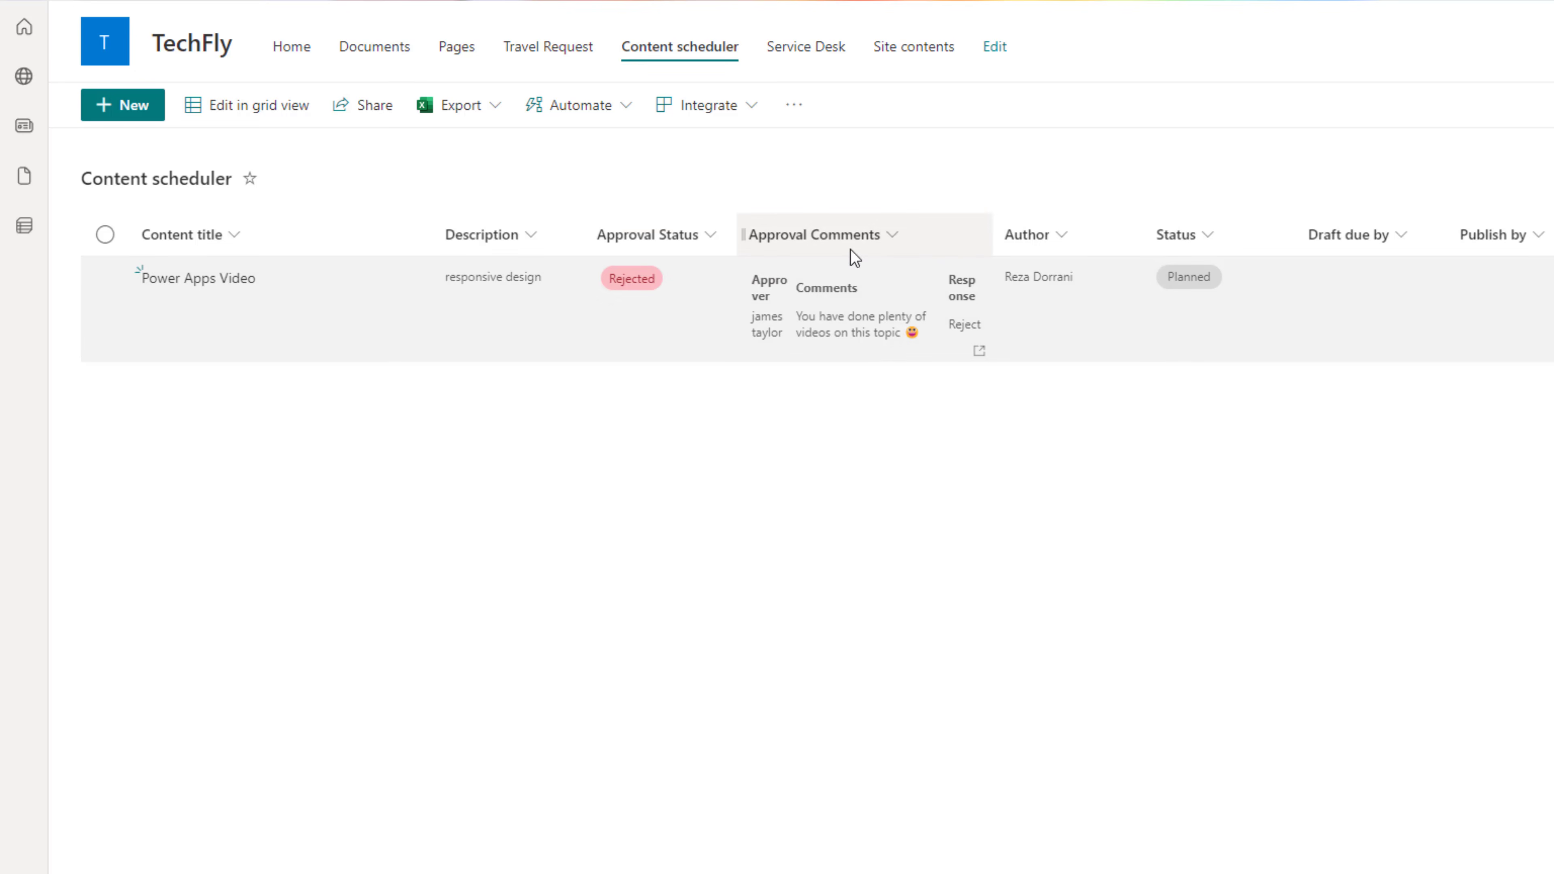
pyautogui.moveTo(992, 223); pyautogui.dragTo(1495, 191)
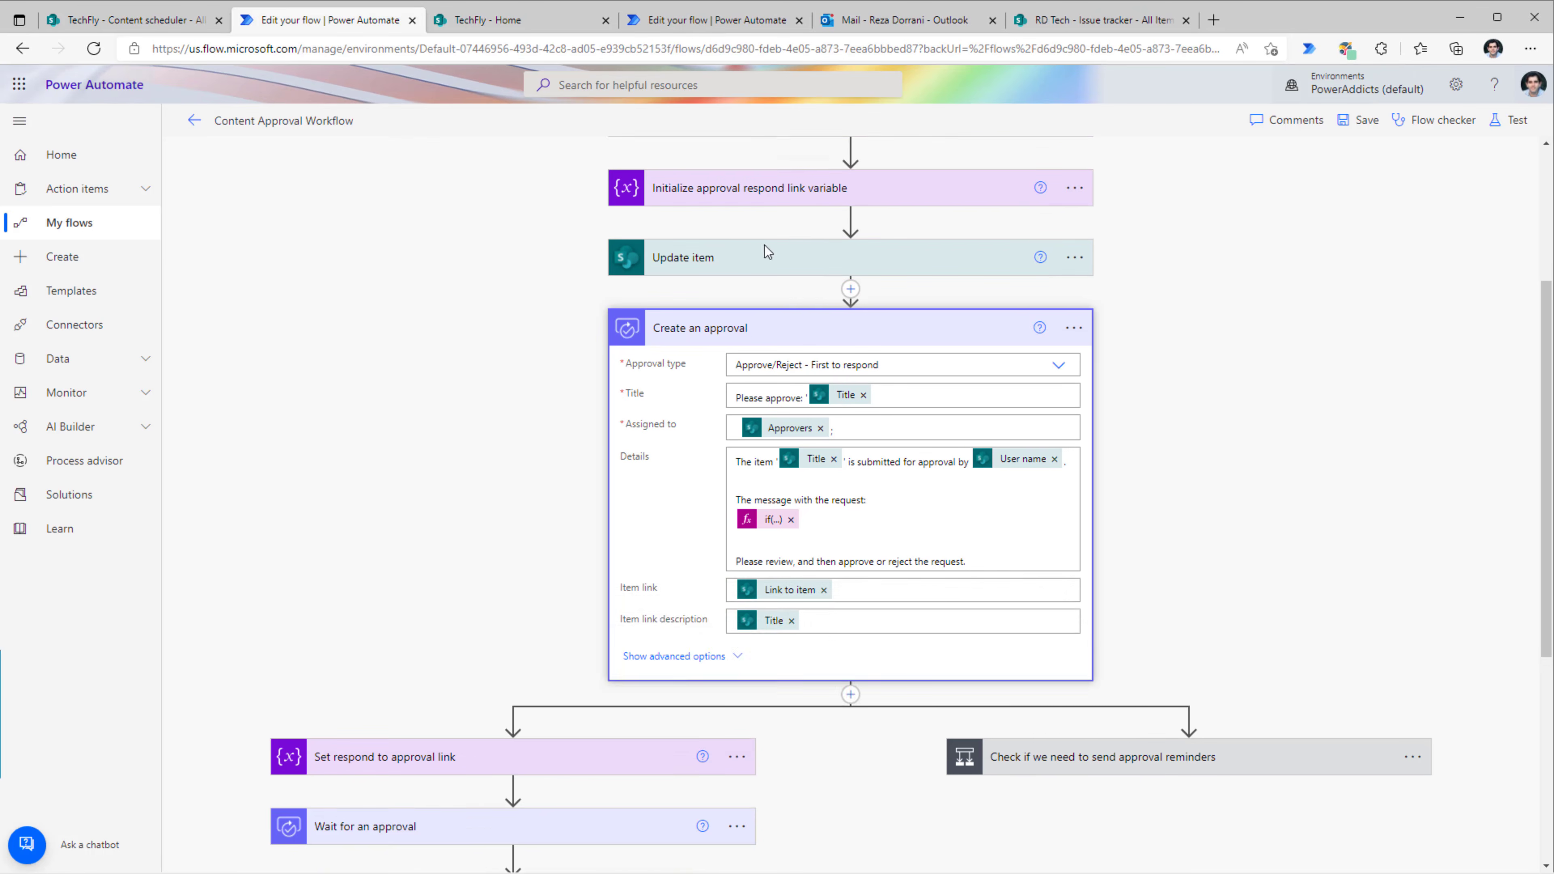
# Review the approval types available for the Create an approval action in Content Approval Workflow
pyautogui.scroll(1, 791, 371)
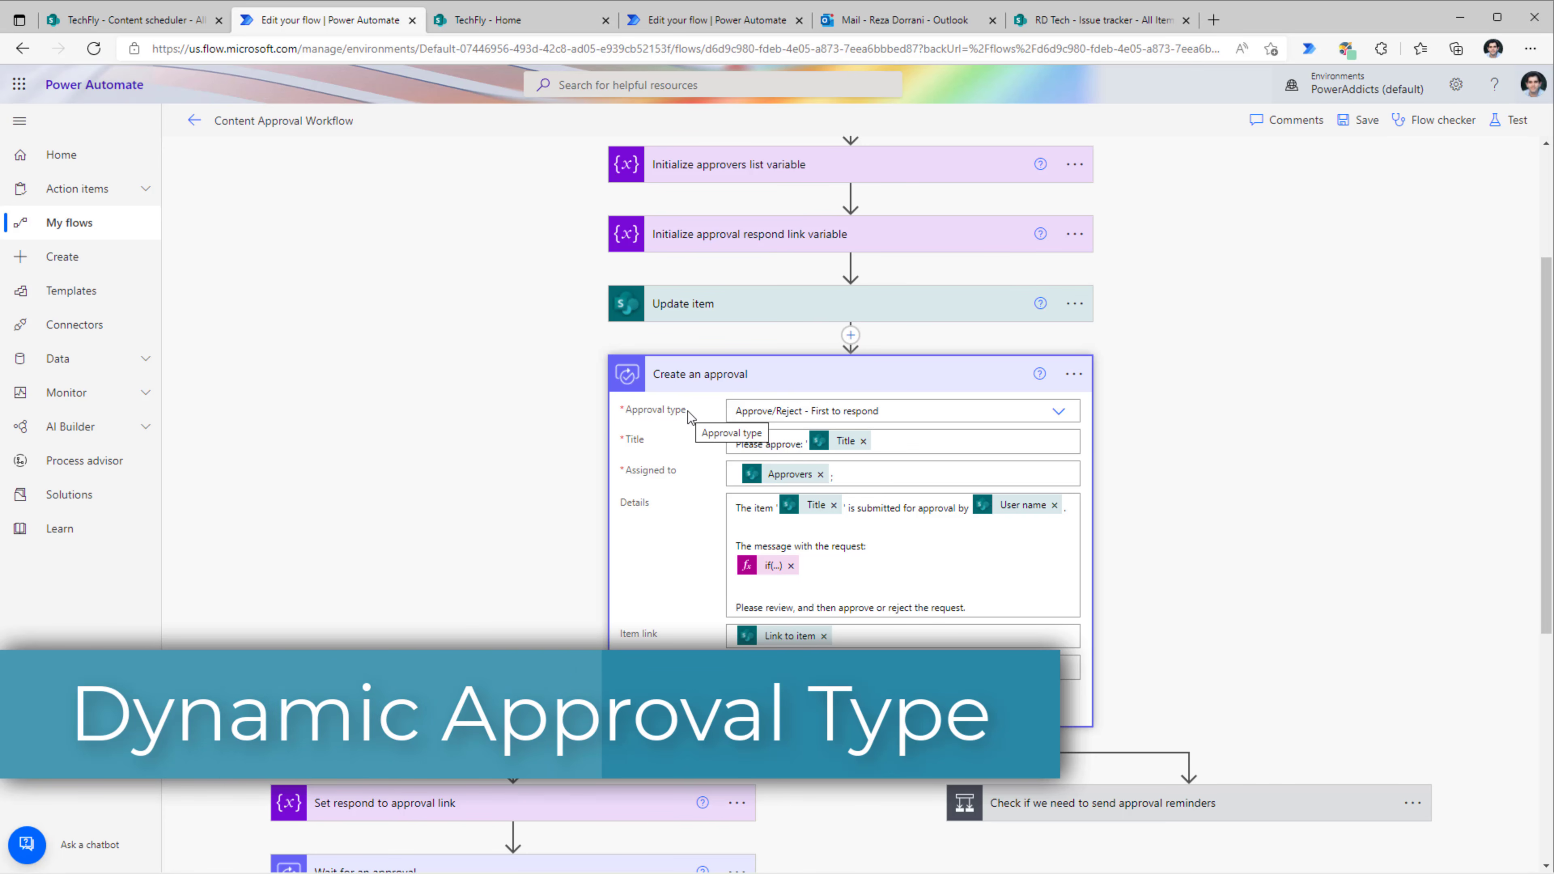
pyautogui.click(1067, 419)
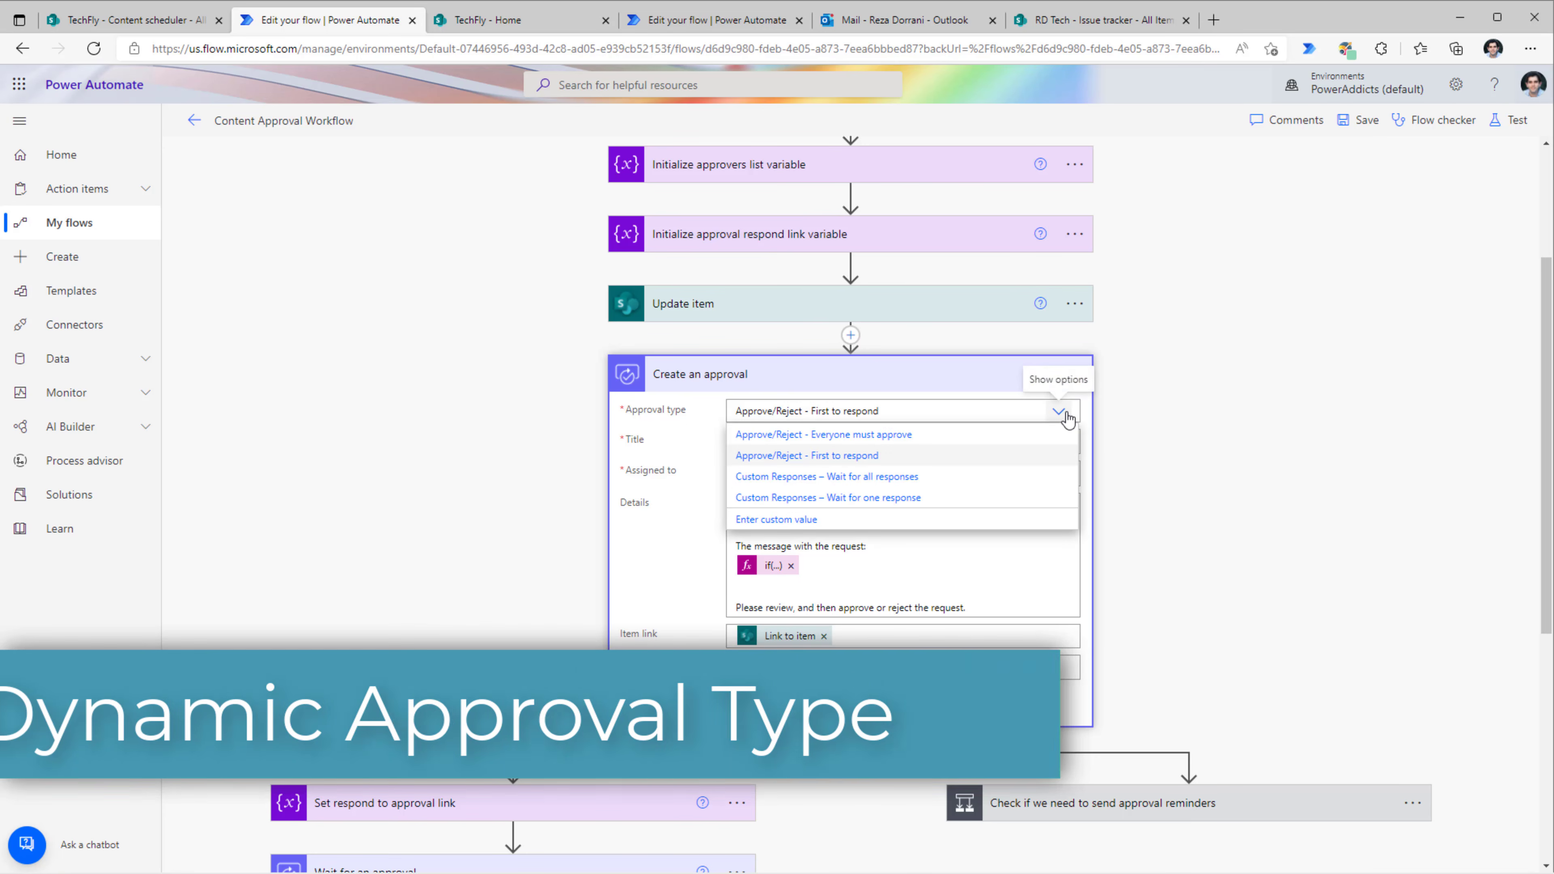
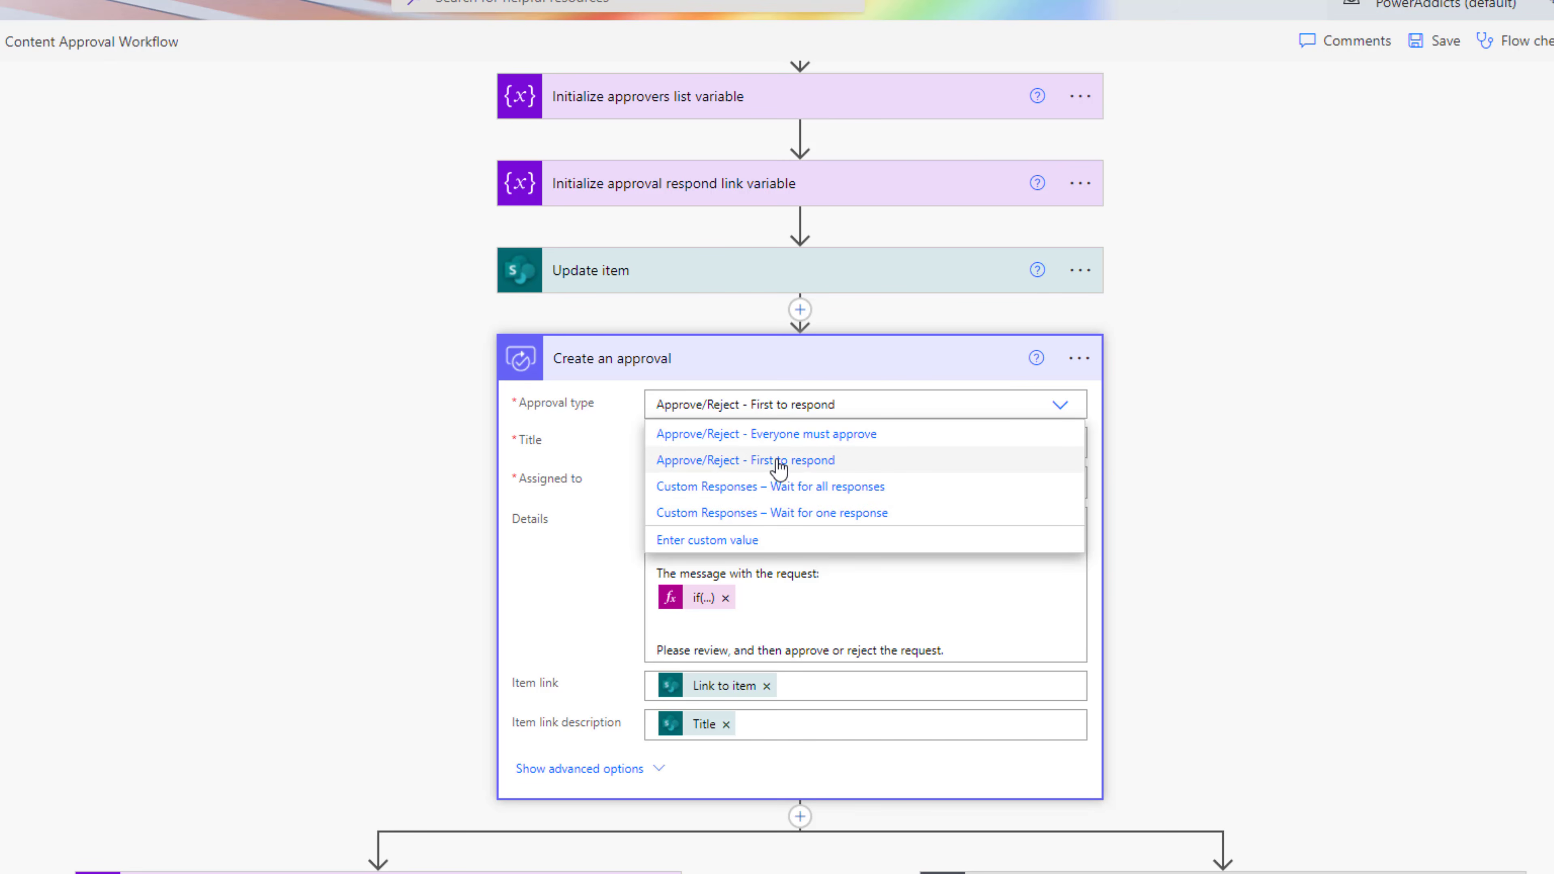
pyautogui.click(1205, 421)
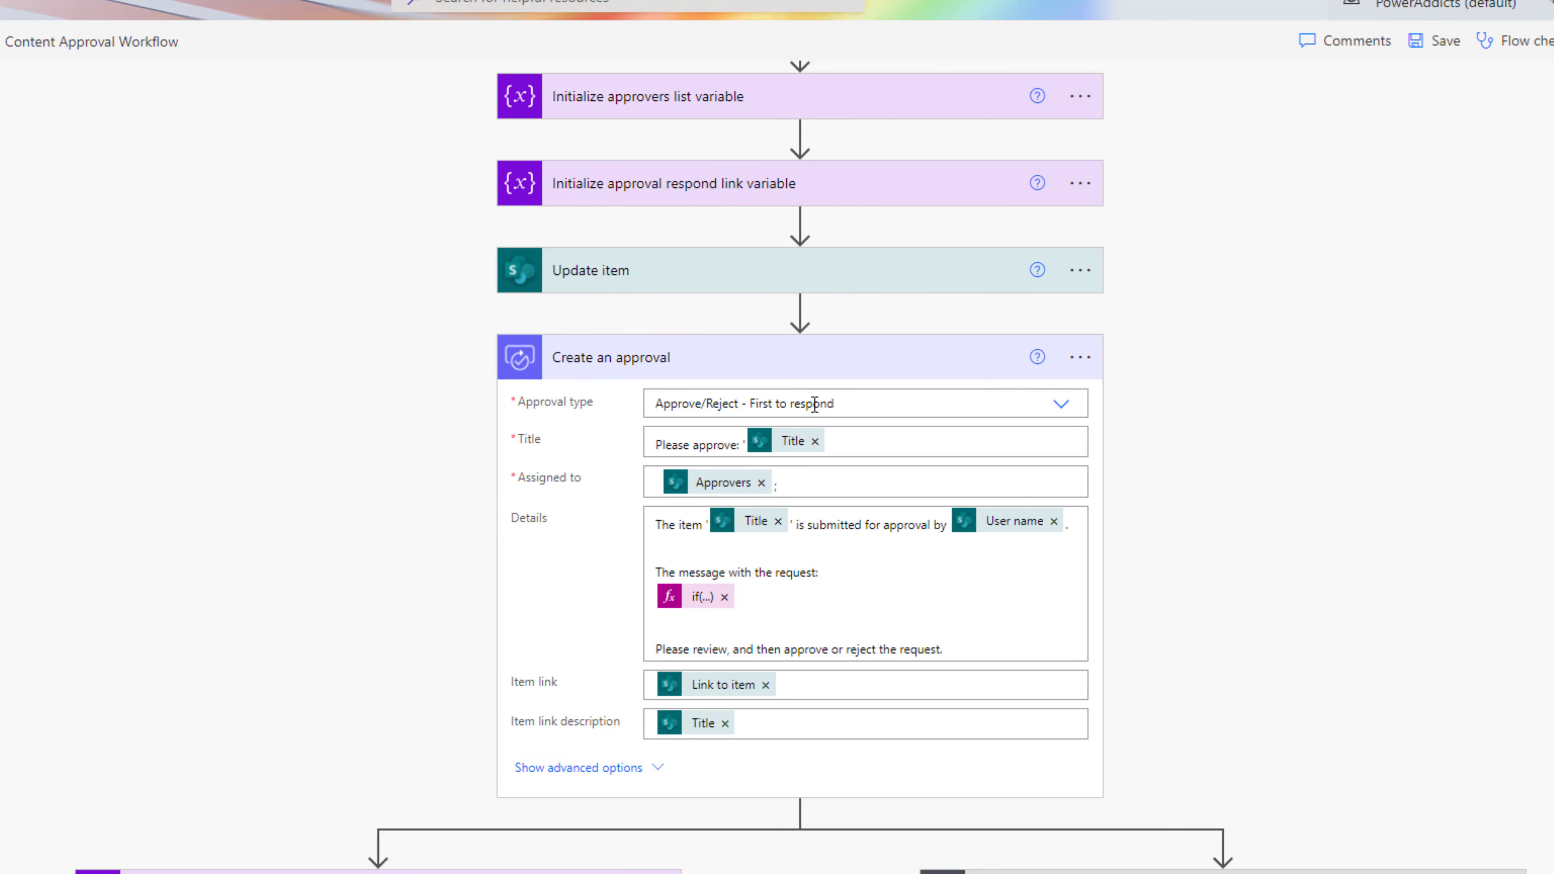
# Examine the Create an approval action's code for the path value behind the Approve/Reject - First to respond type
pyautogui.click(1080, 361)
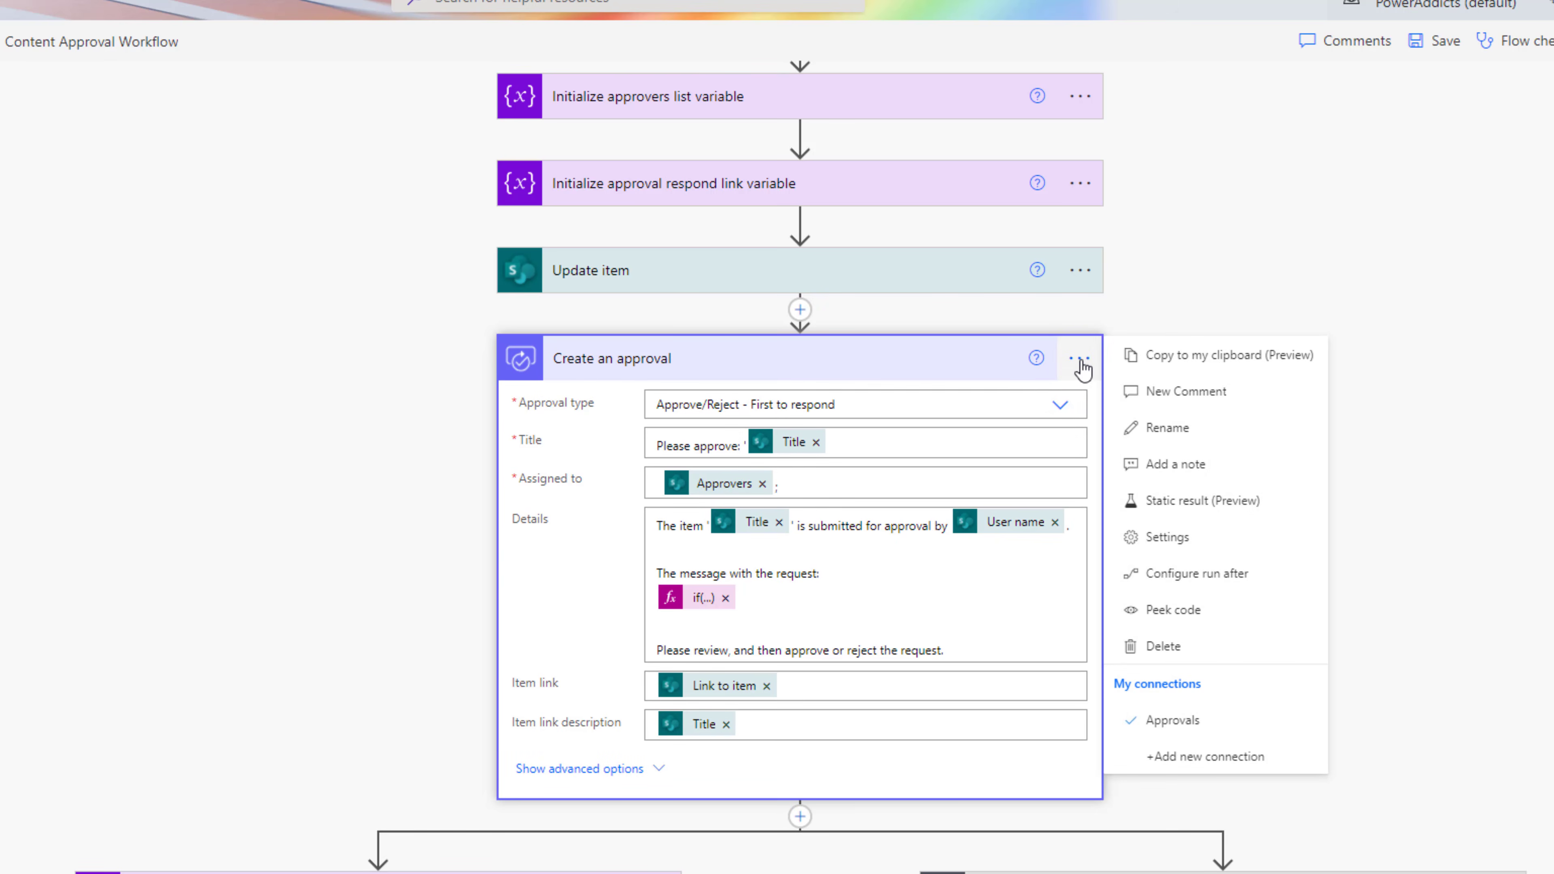
pyautogui.click(1172, 614)
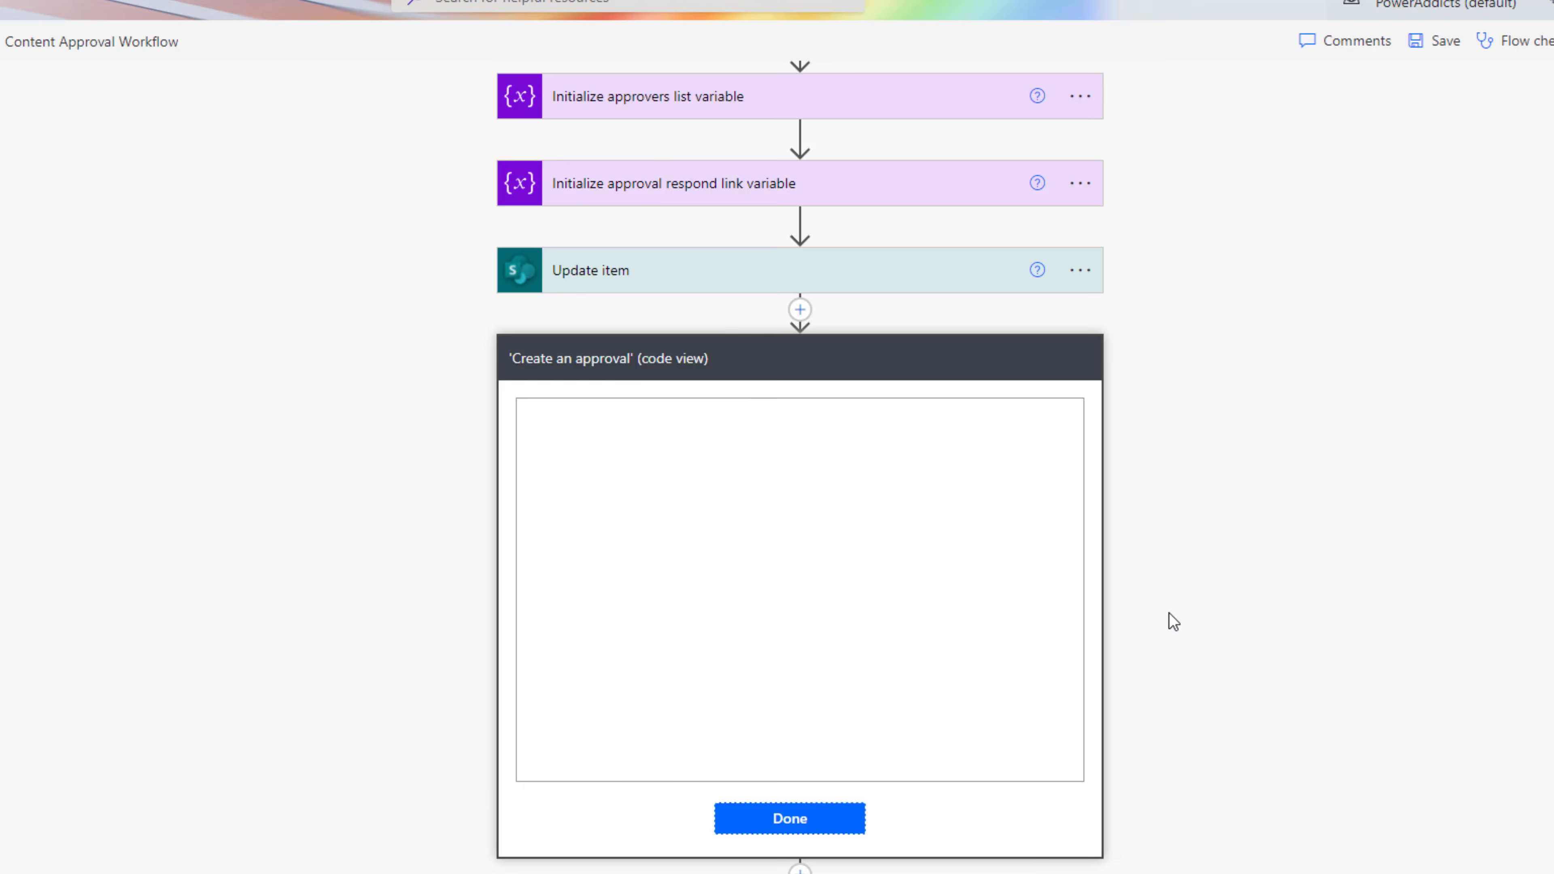
pyautogui.scroll(-3, 993, 571)
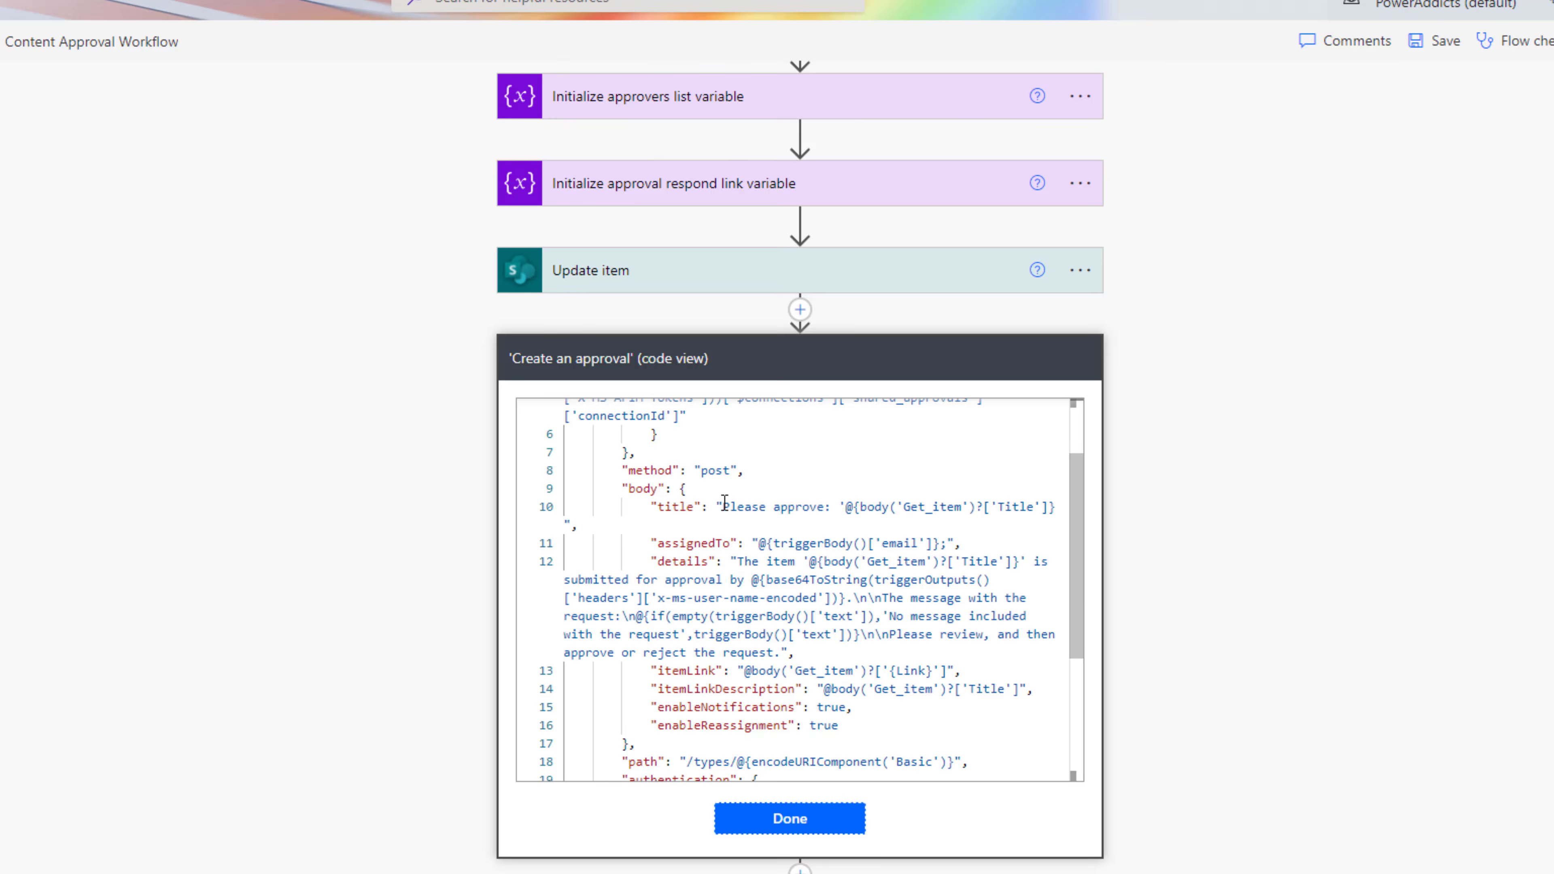
pyautogui.doubleClick(642, 660)
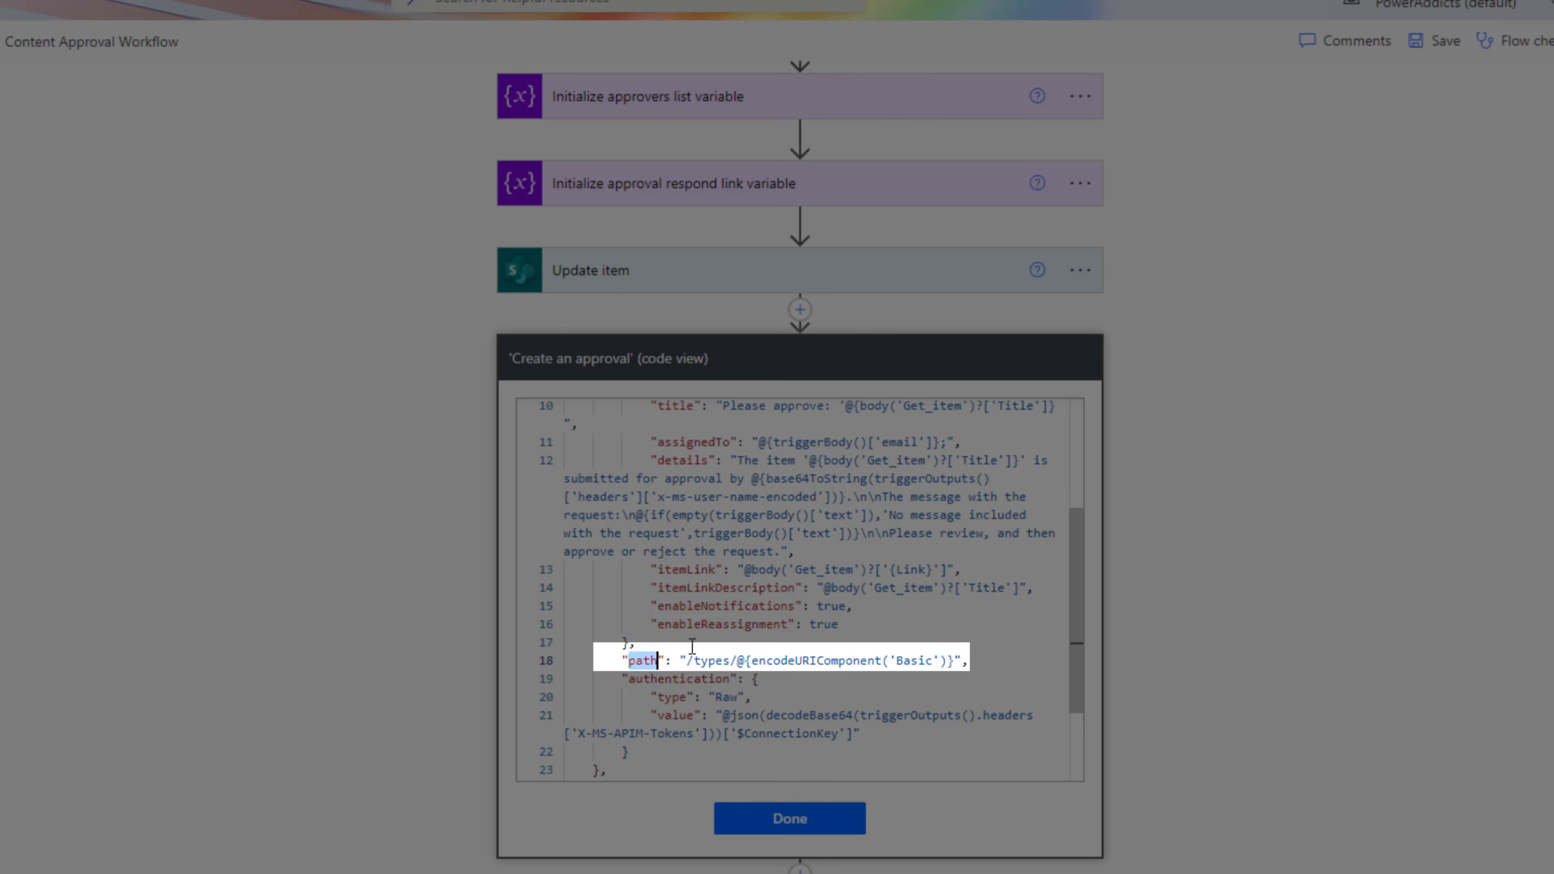
pyautogui.doubleClick(709, 659)
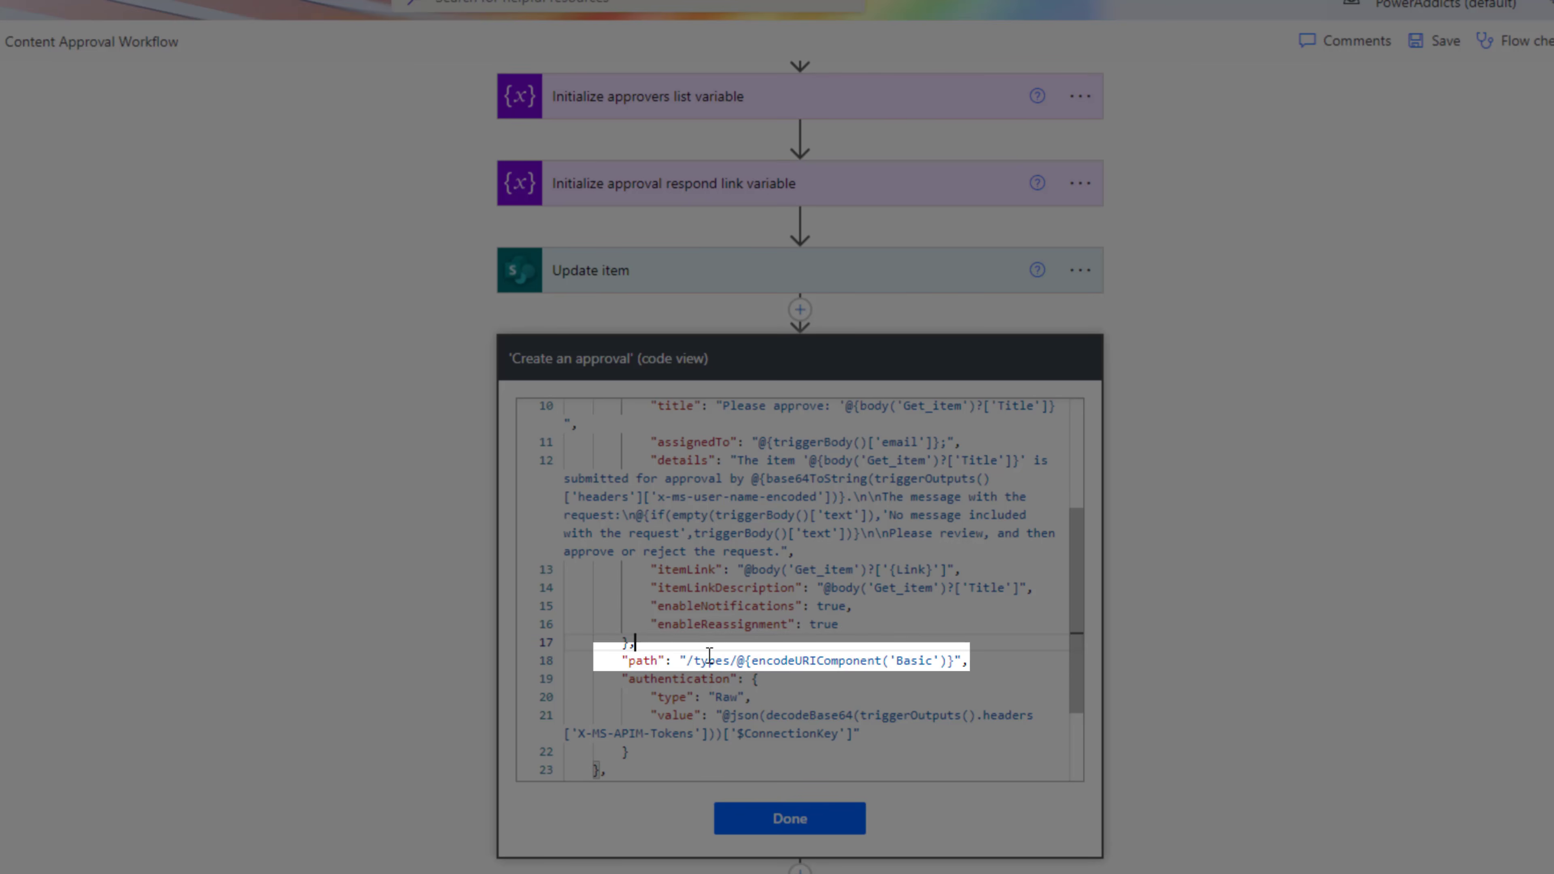
pyautogui.doubleClick(913, 660)
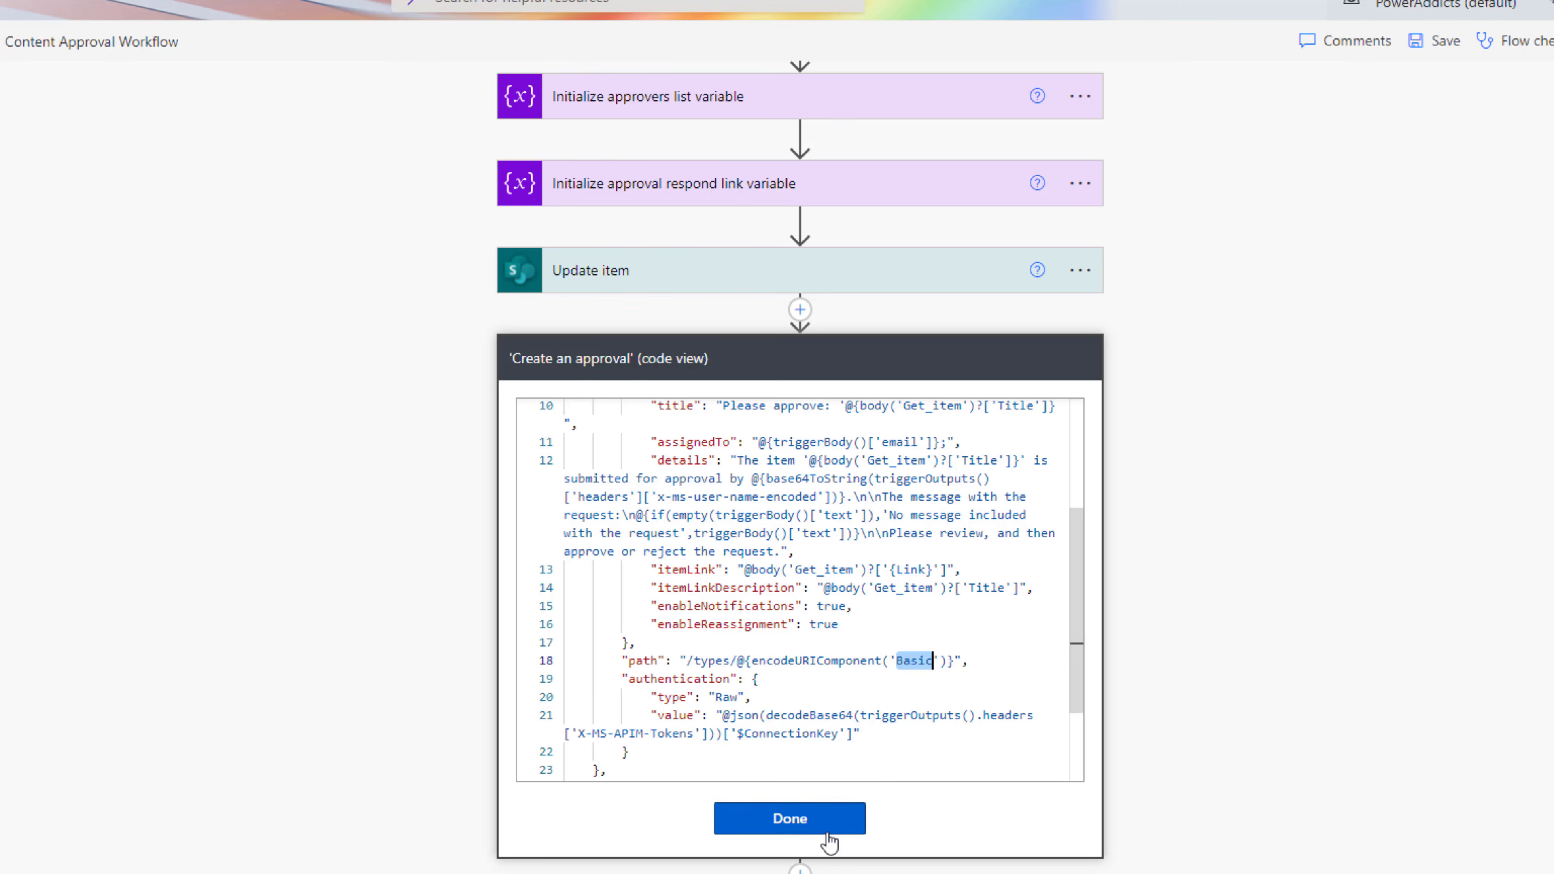
pyautogui.click(853, 820)
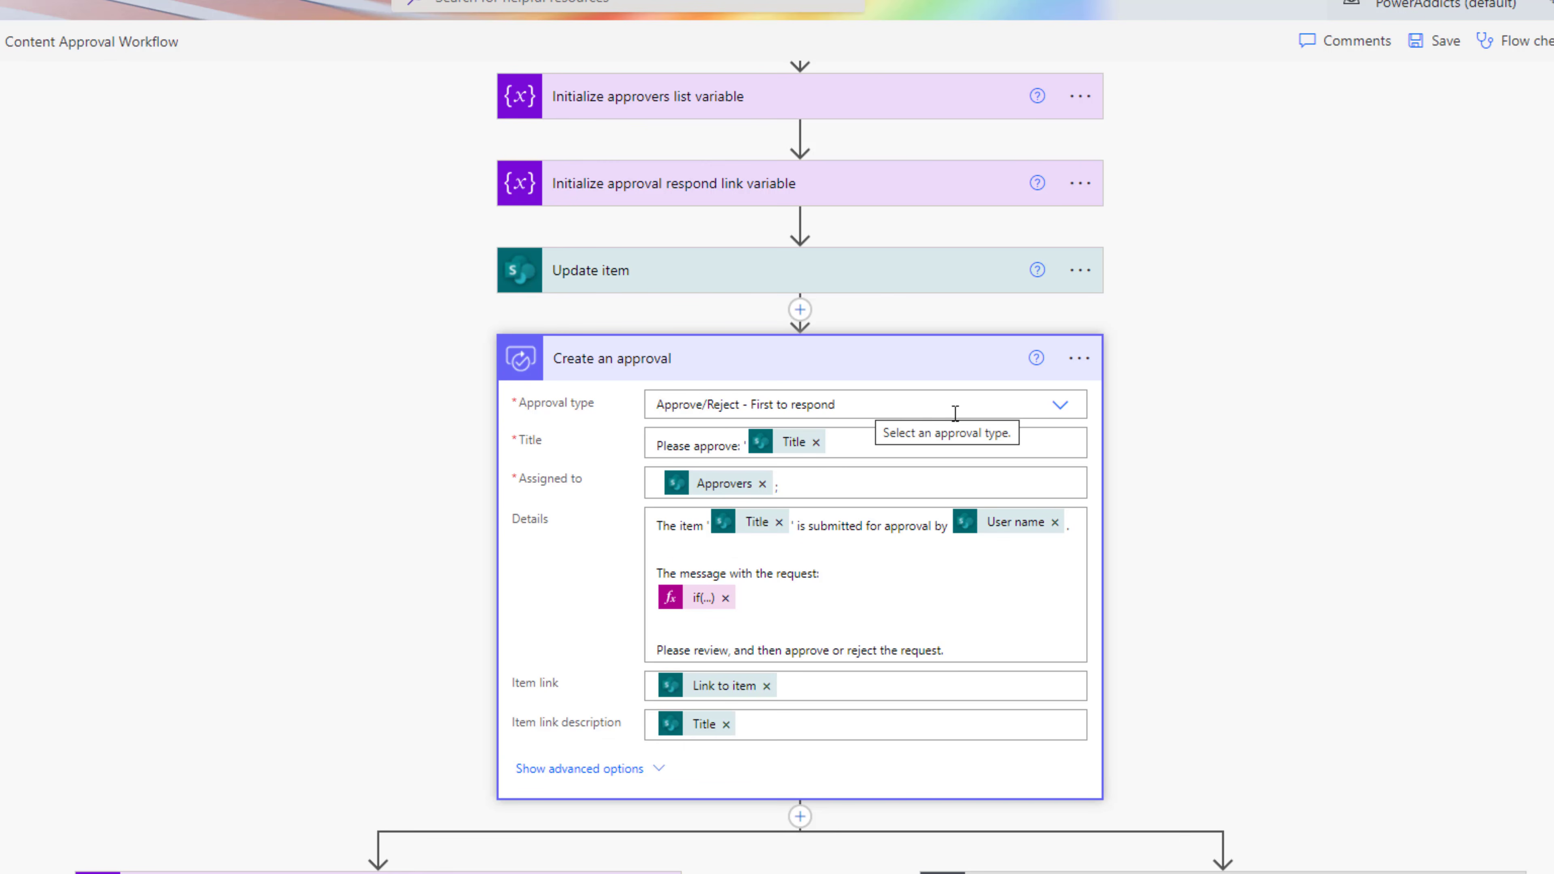
# Set the approval type to Approve/Reject - Everyone must approve and inspect the matching path value in the action's code
pyautogui.click(1060, 405)
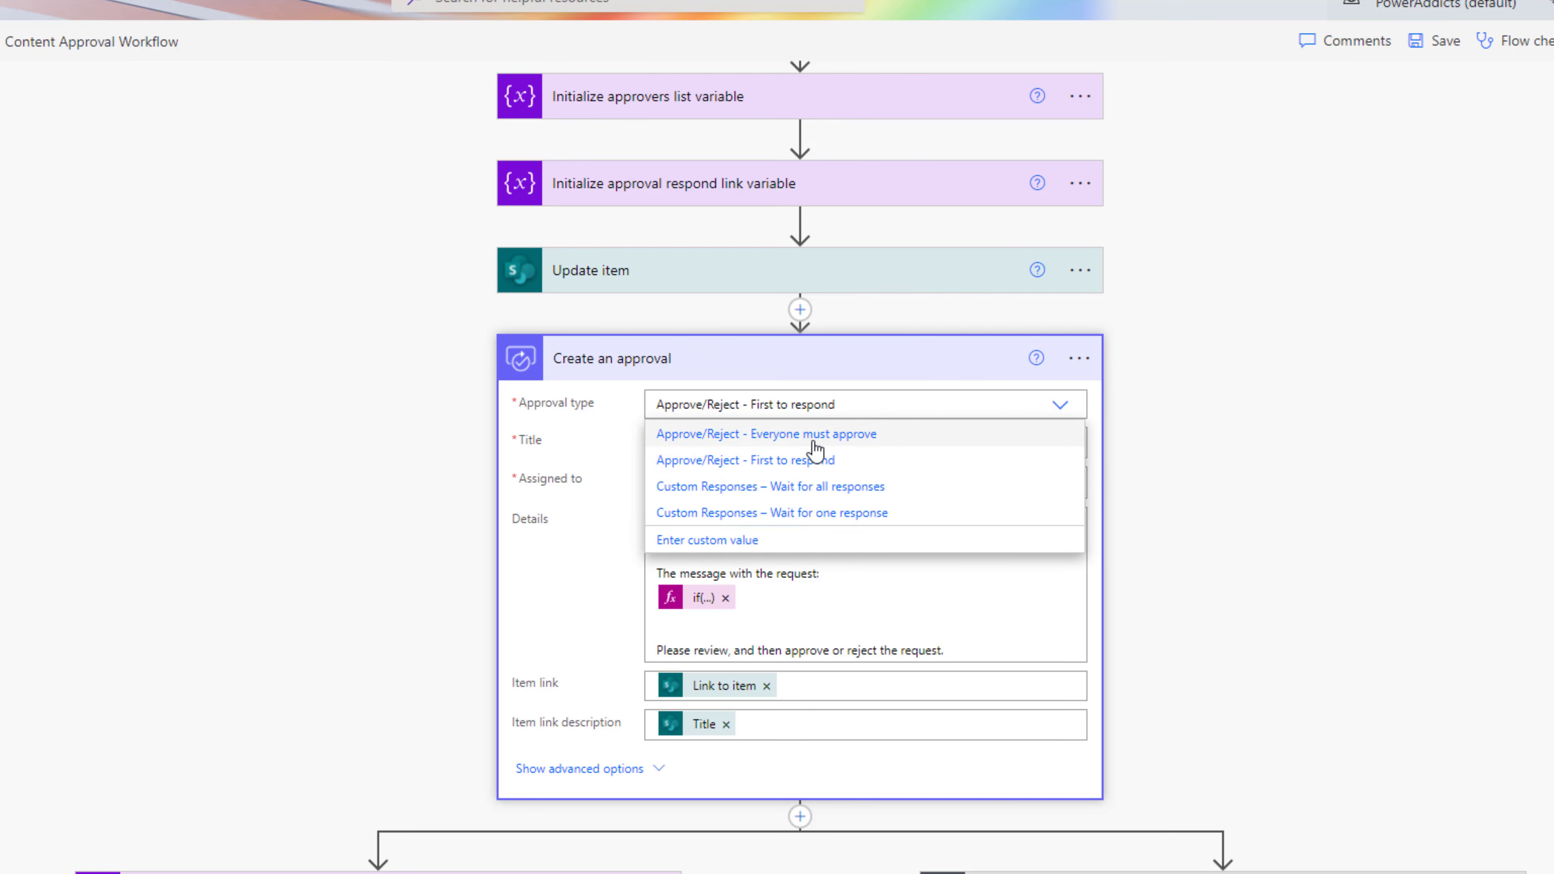
pyautogui.click(814, 435)
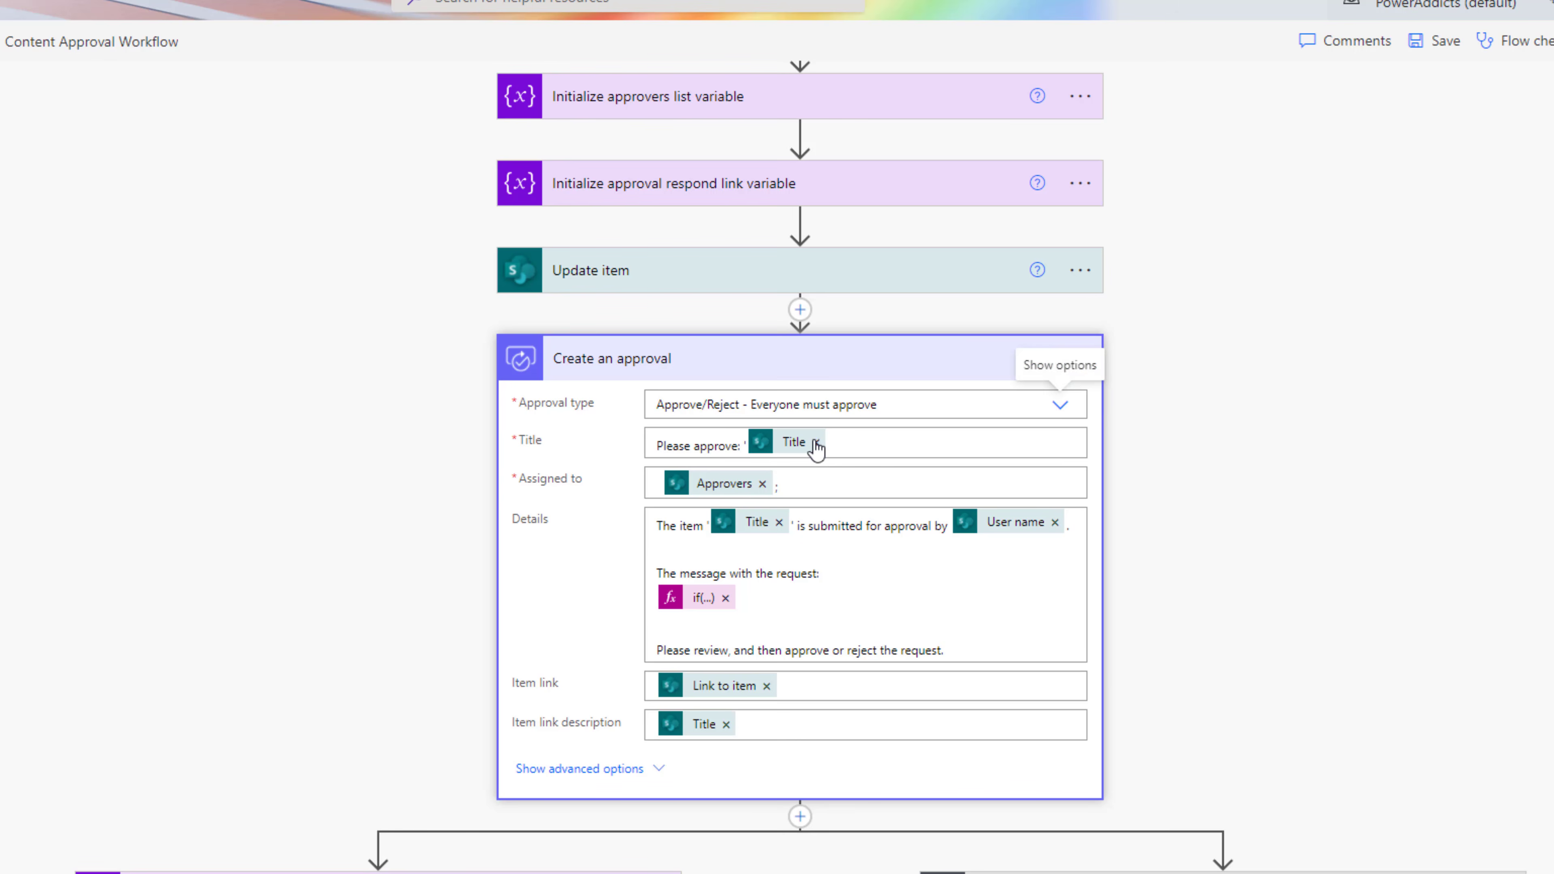
pyautogui.click(1078, 357)
pyautogui.click(1187, 614)
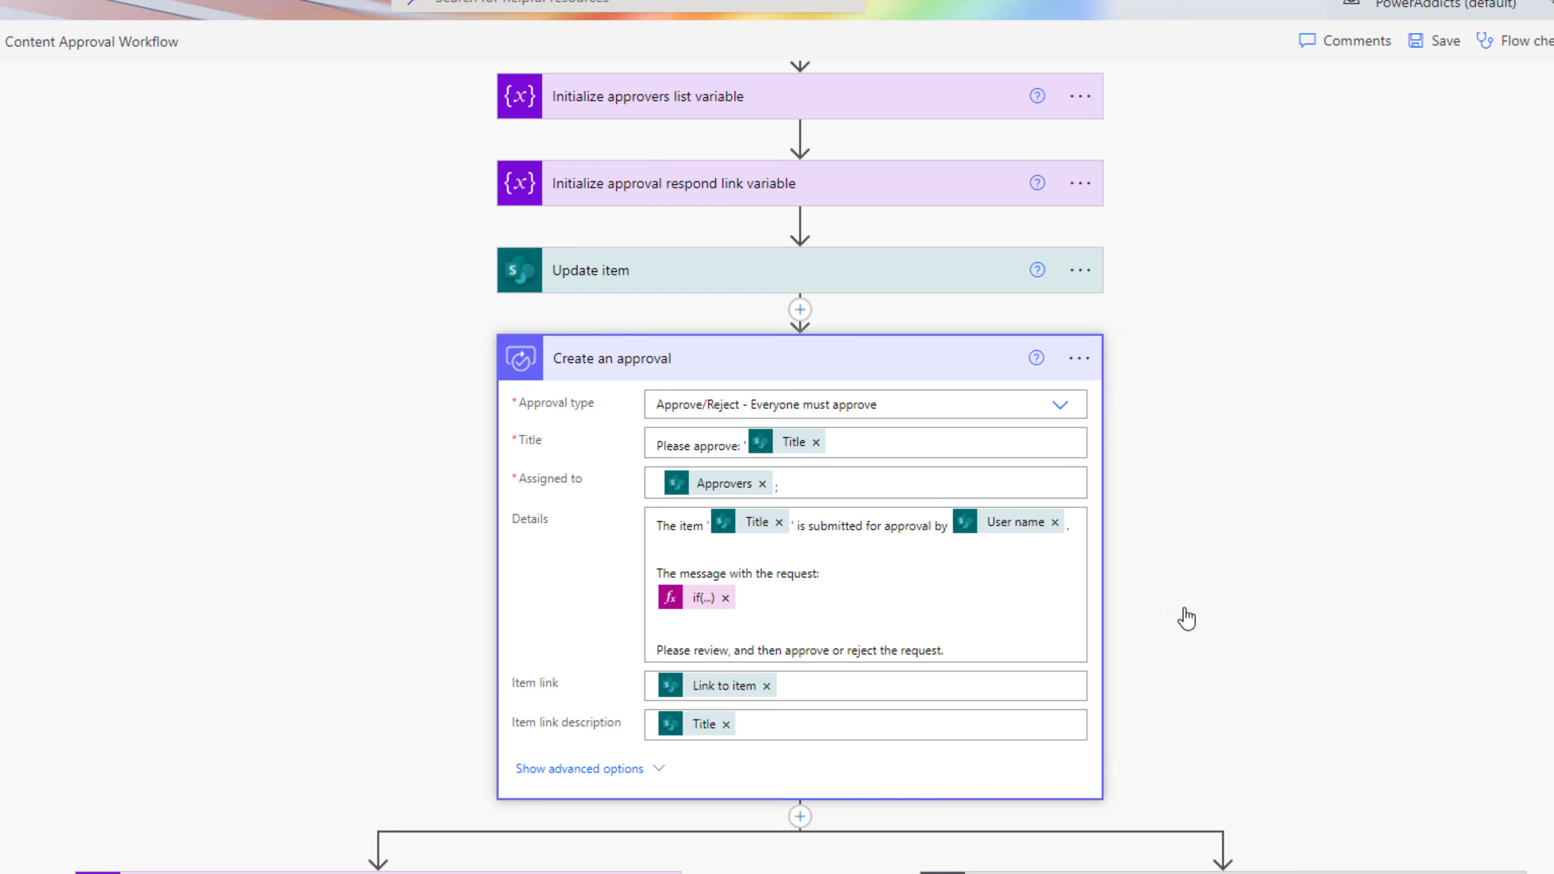
pyautogui.scroll(-4, 846, 638)
pyautogui.doubleClick(926, 660)
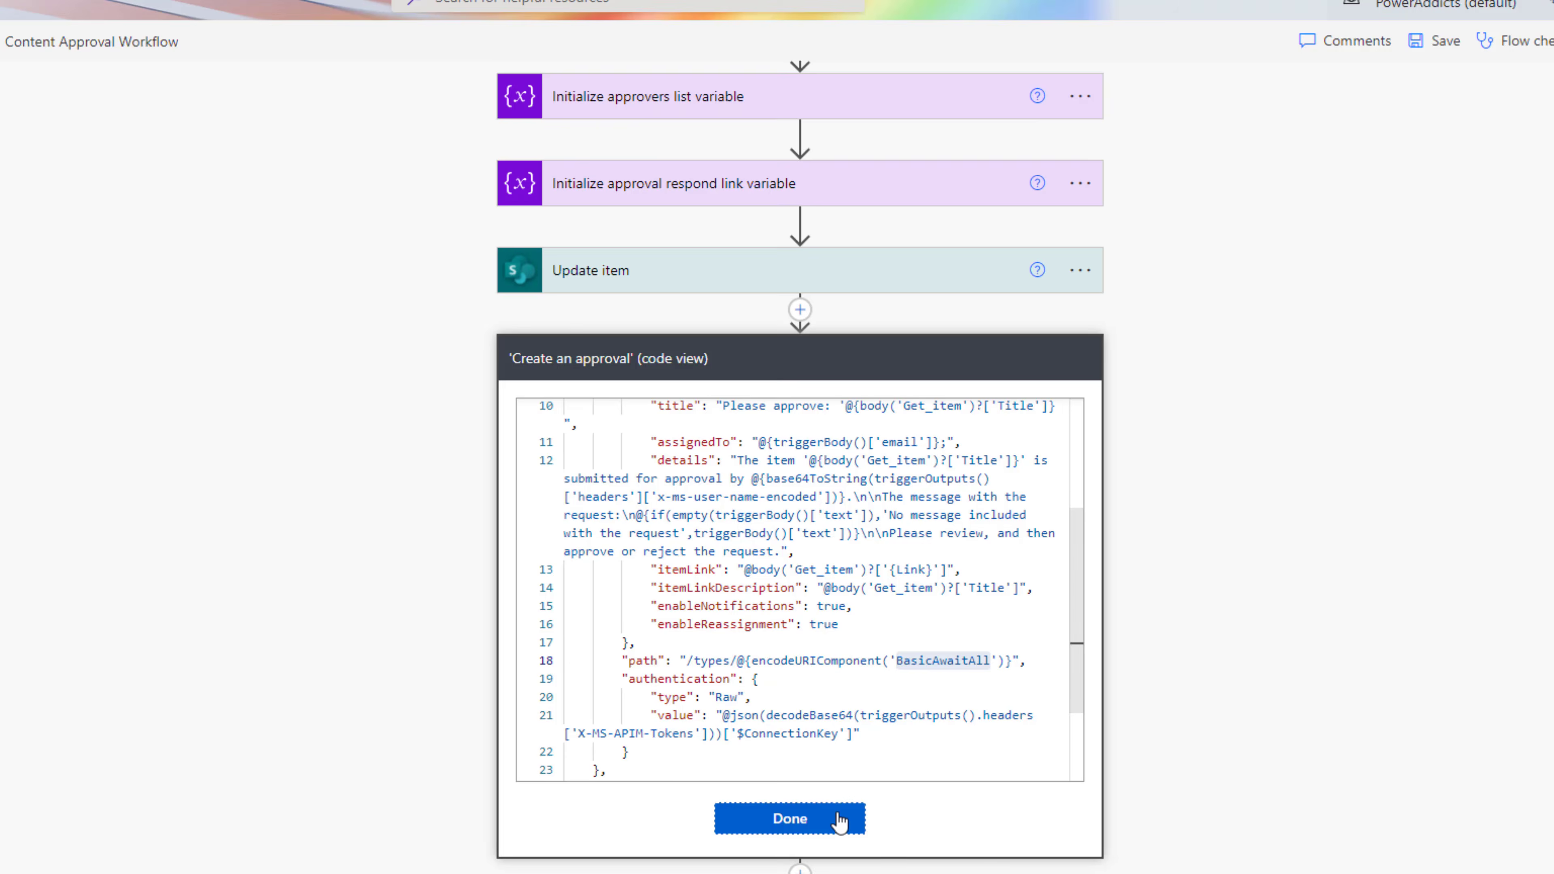
pyautogui.click(836, 822)
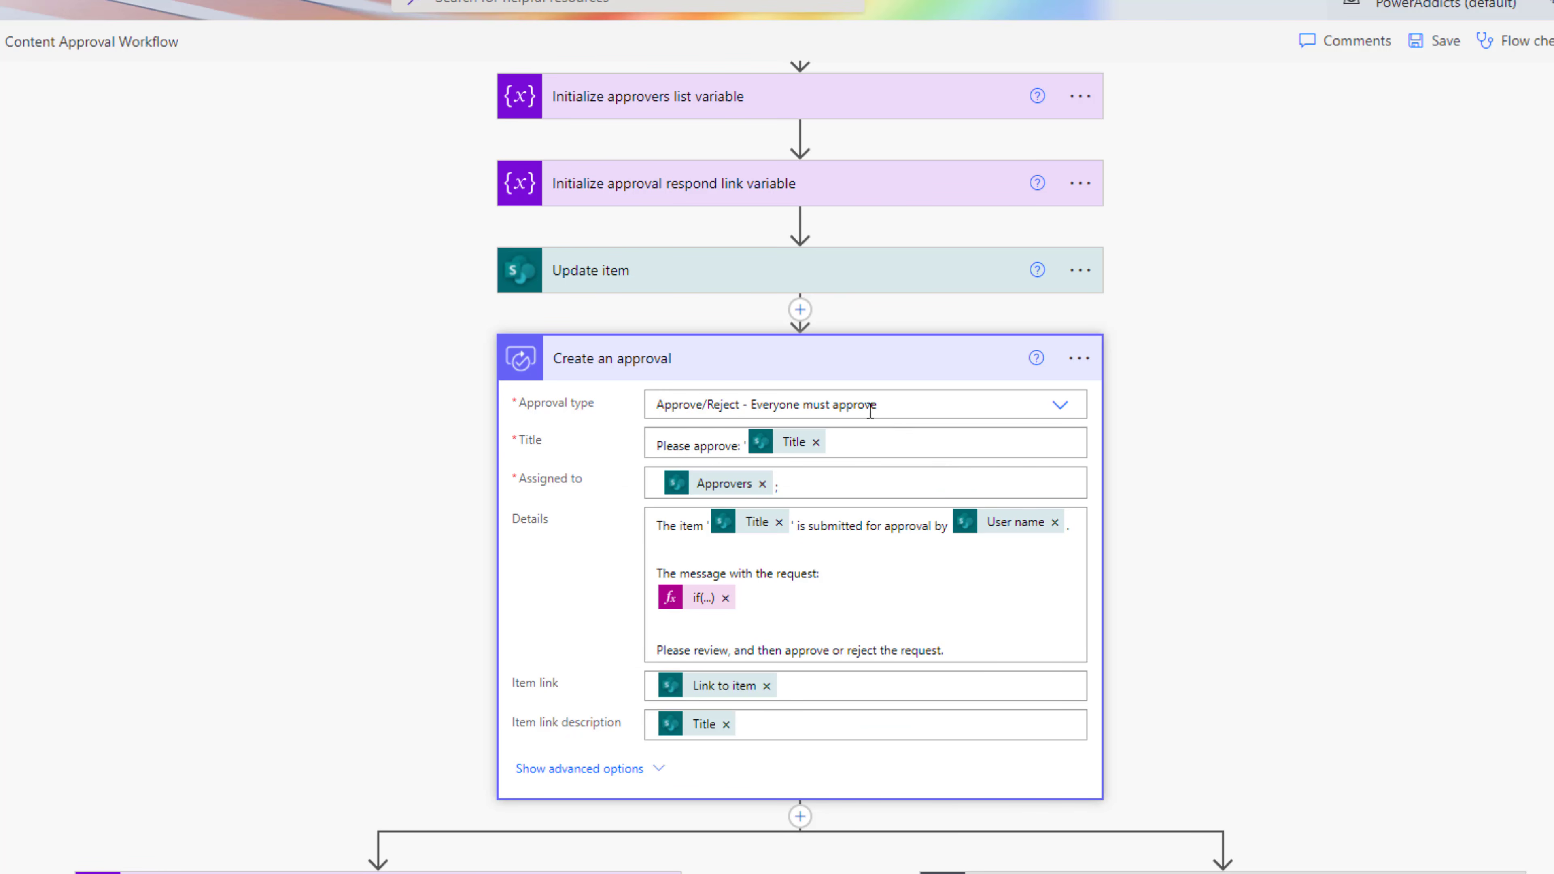
# Check the approval type options of the Create an approval action, keeping Approve/Reject - Everyone must approve
pyautogui.click(1061, 406)
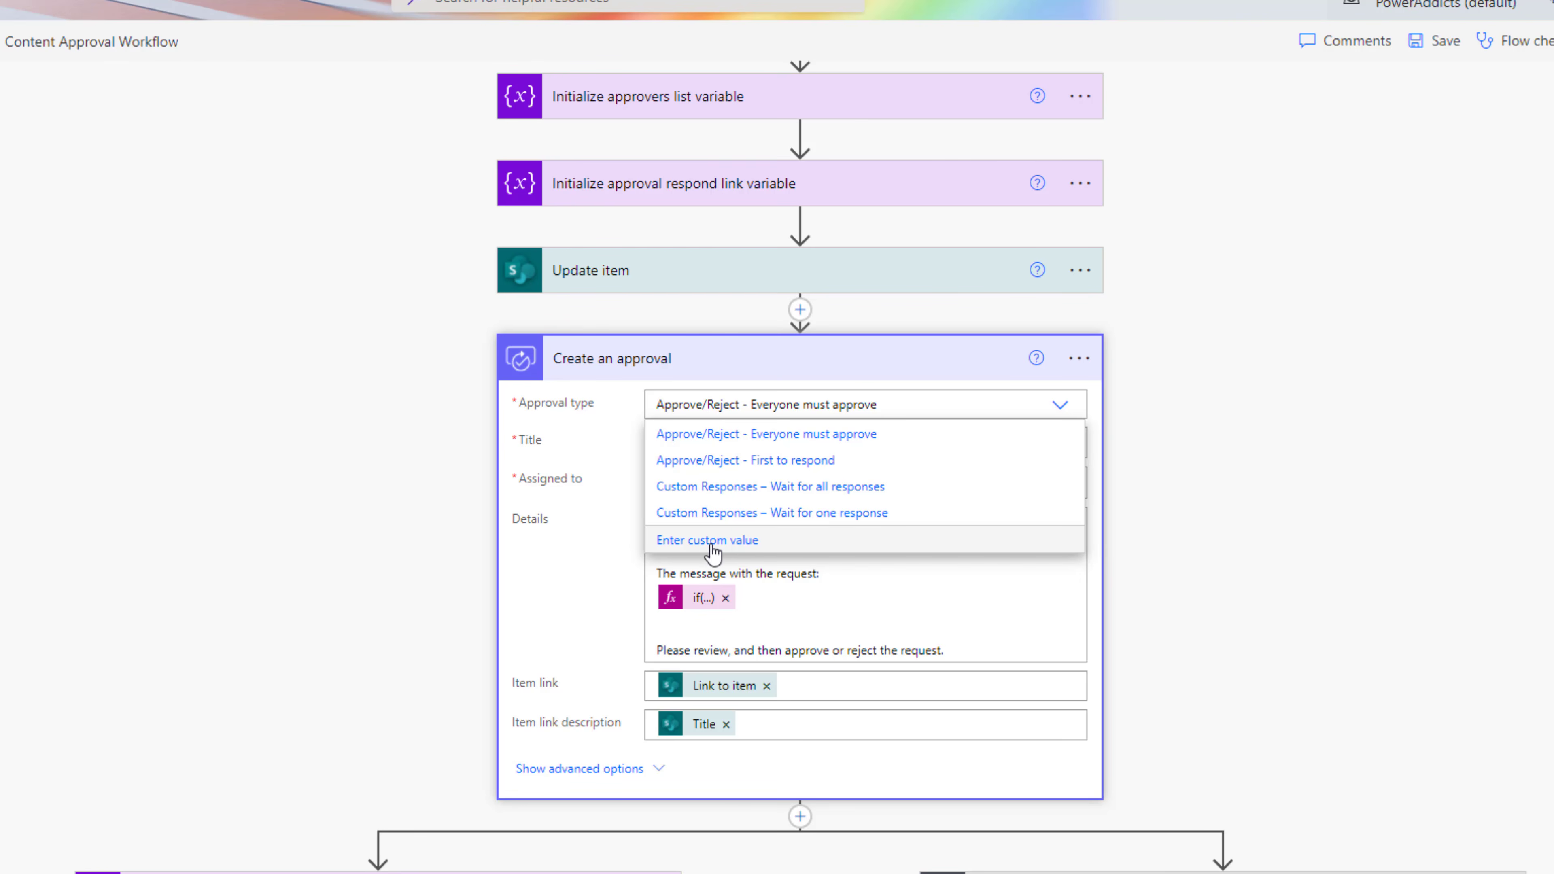
pyautogui.click(768, 436)
# Add a text input named Approval Type to the For a selected item trigger
pyautogui.scroll(4, 1092, 444)
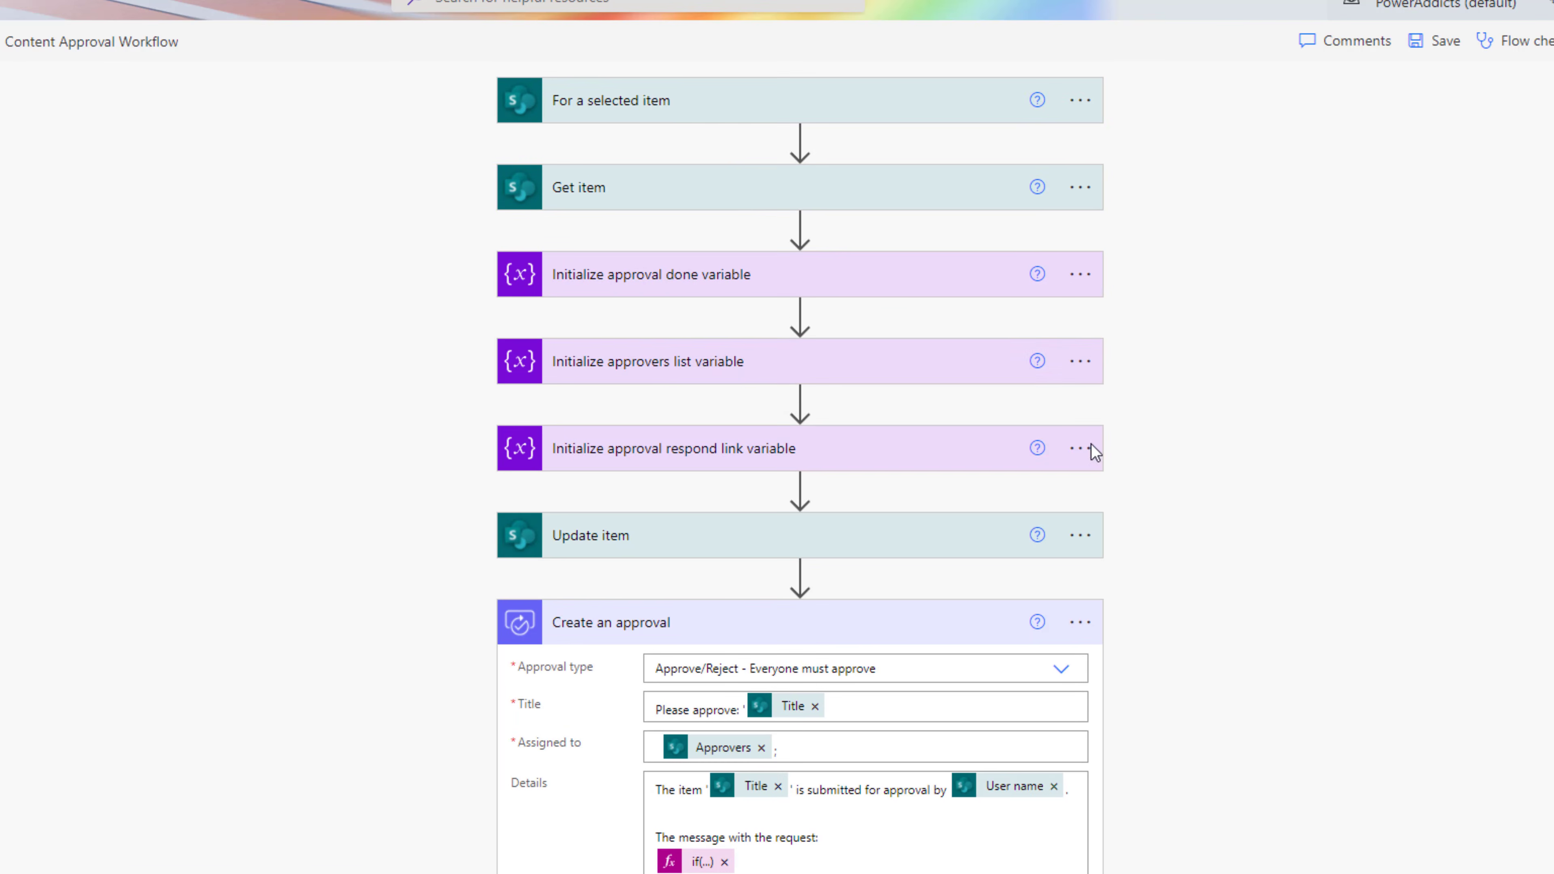
pyautogui.click(686, 121)
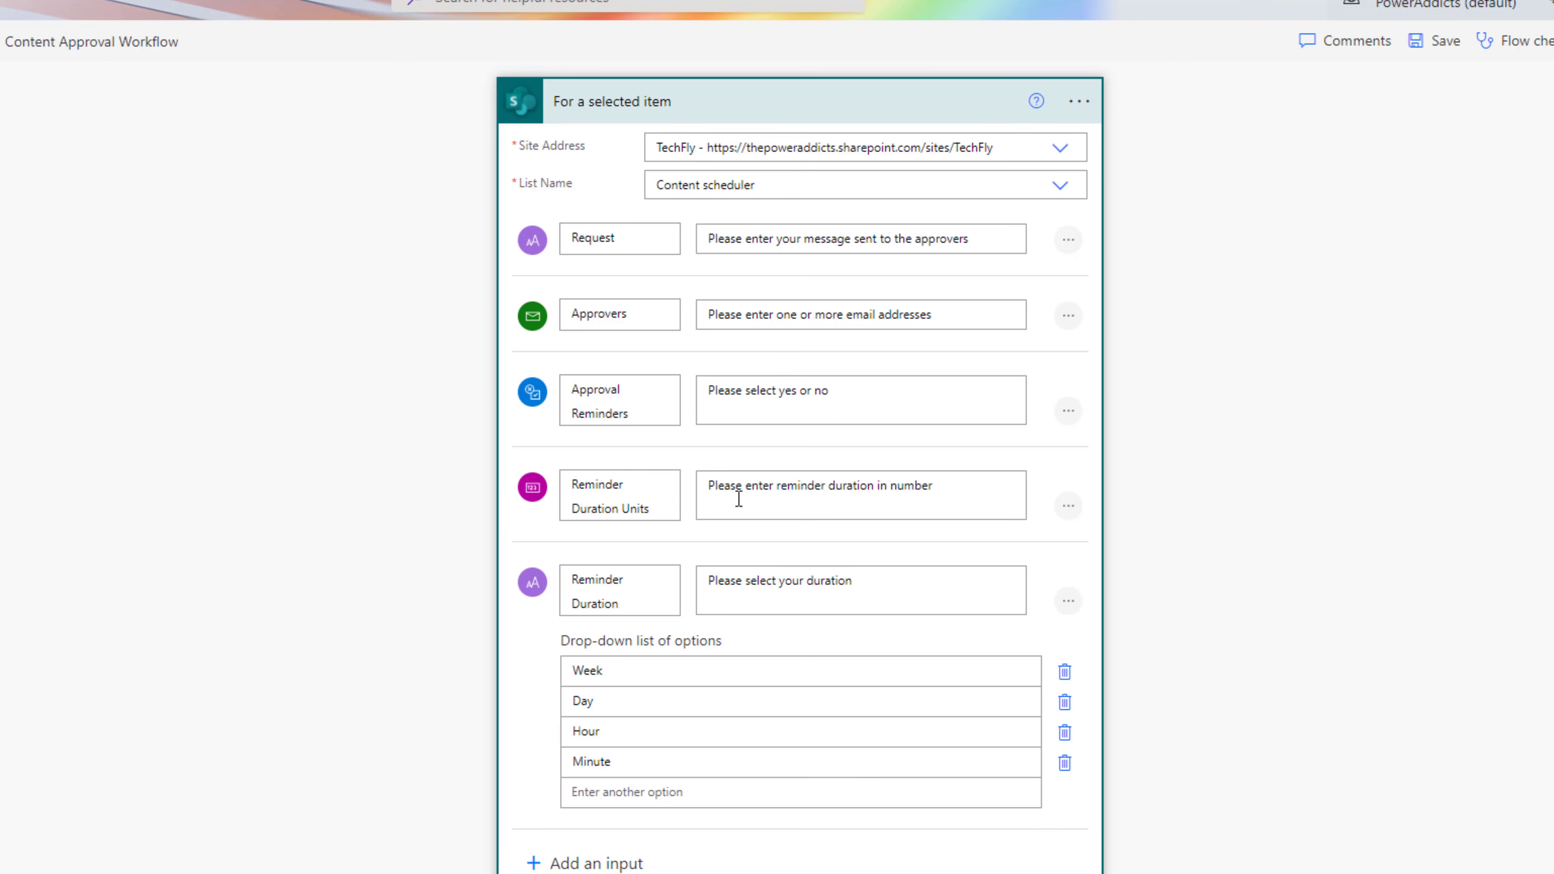
pyautogui.scroll(-5, 678, 572)
pyautogui.click(535, 587)
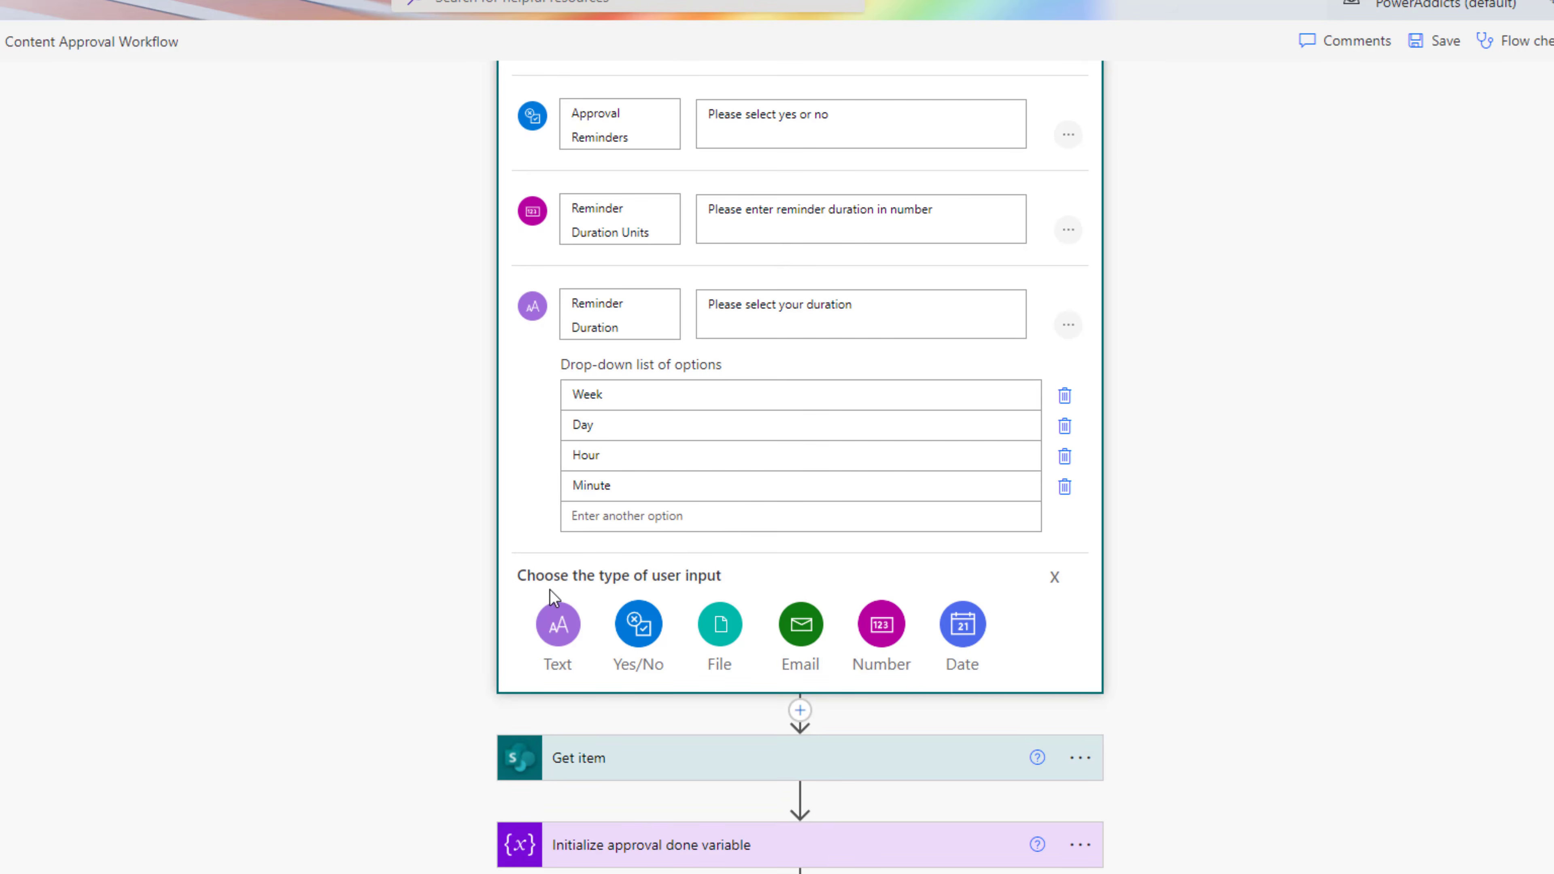
pyautogui.click(558, 623)
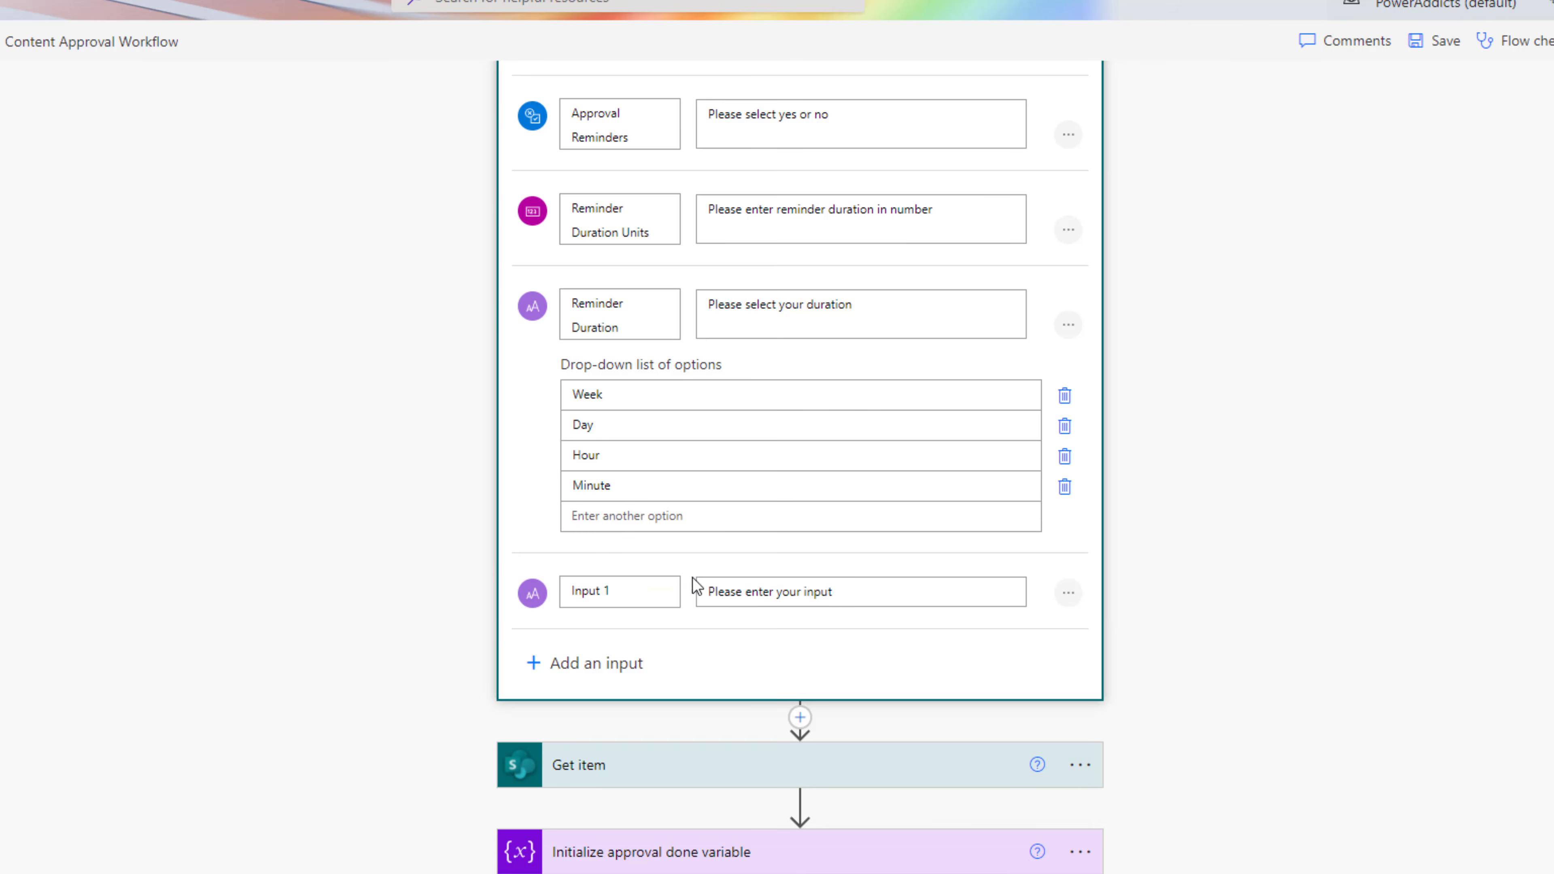
pyautogui.write('Approval Type')
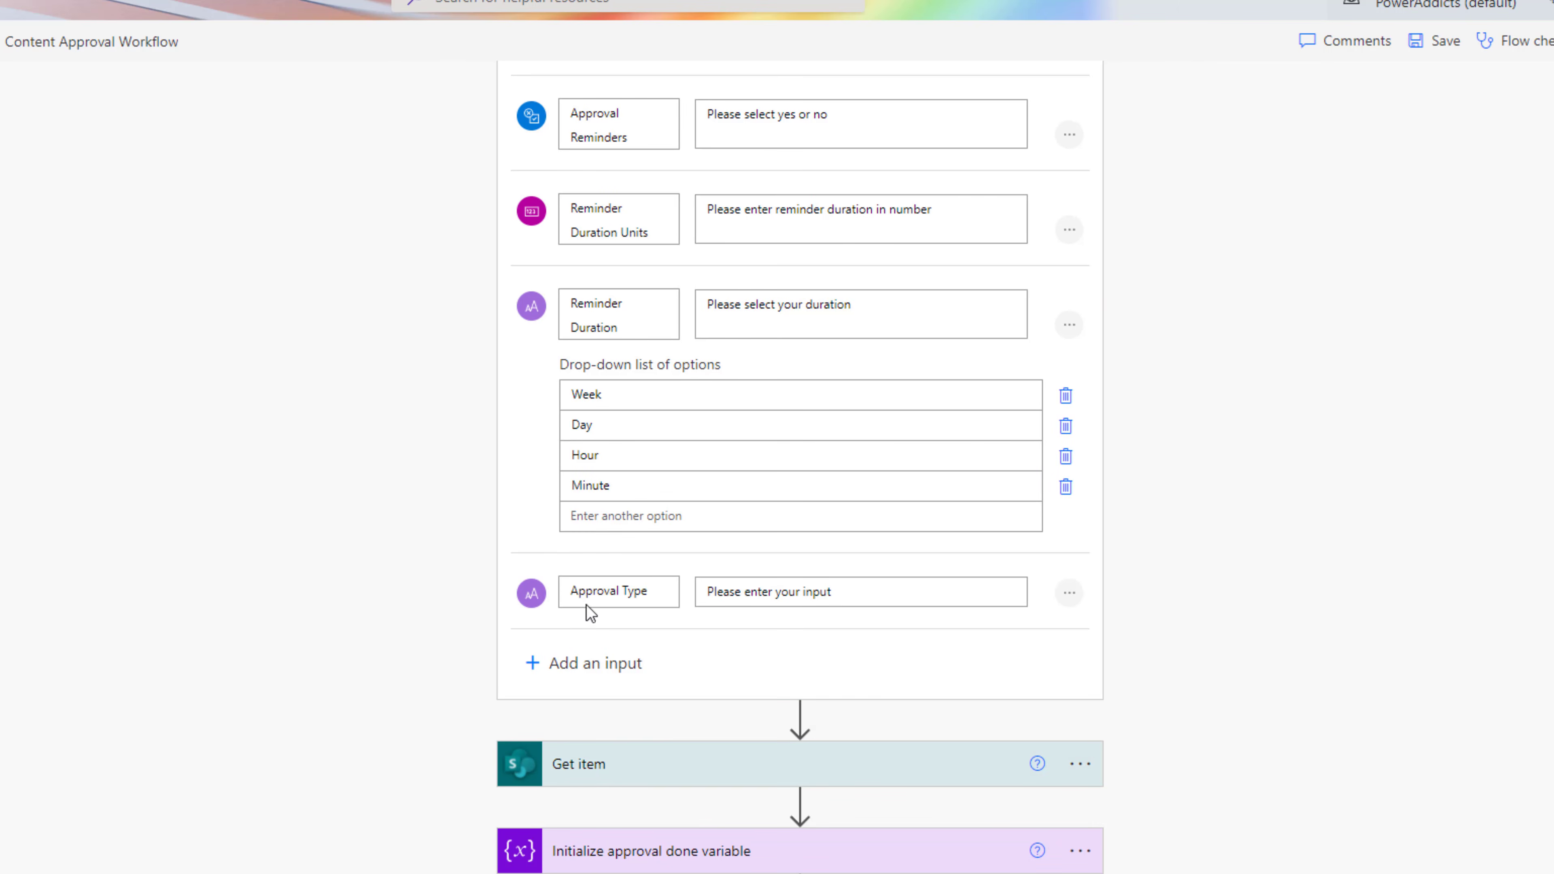
# Give the Approval Type input a drop-down list with the options Everyone should Approve and First to Respond
pyautogui.click(1068, 601)
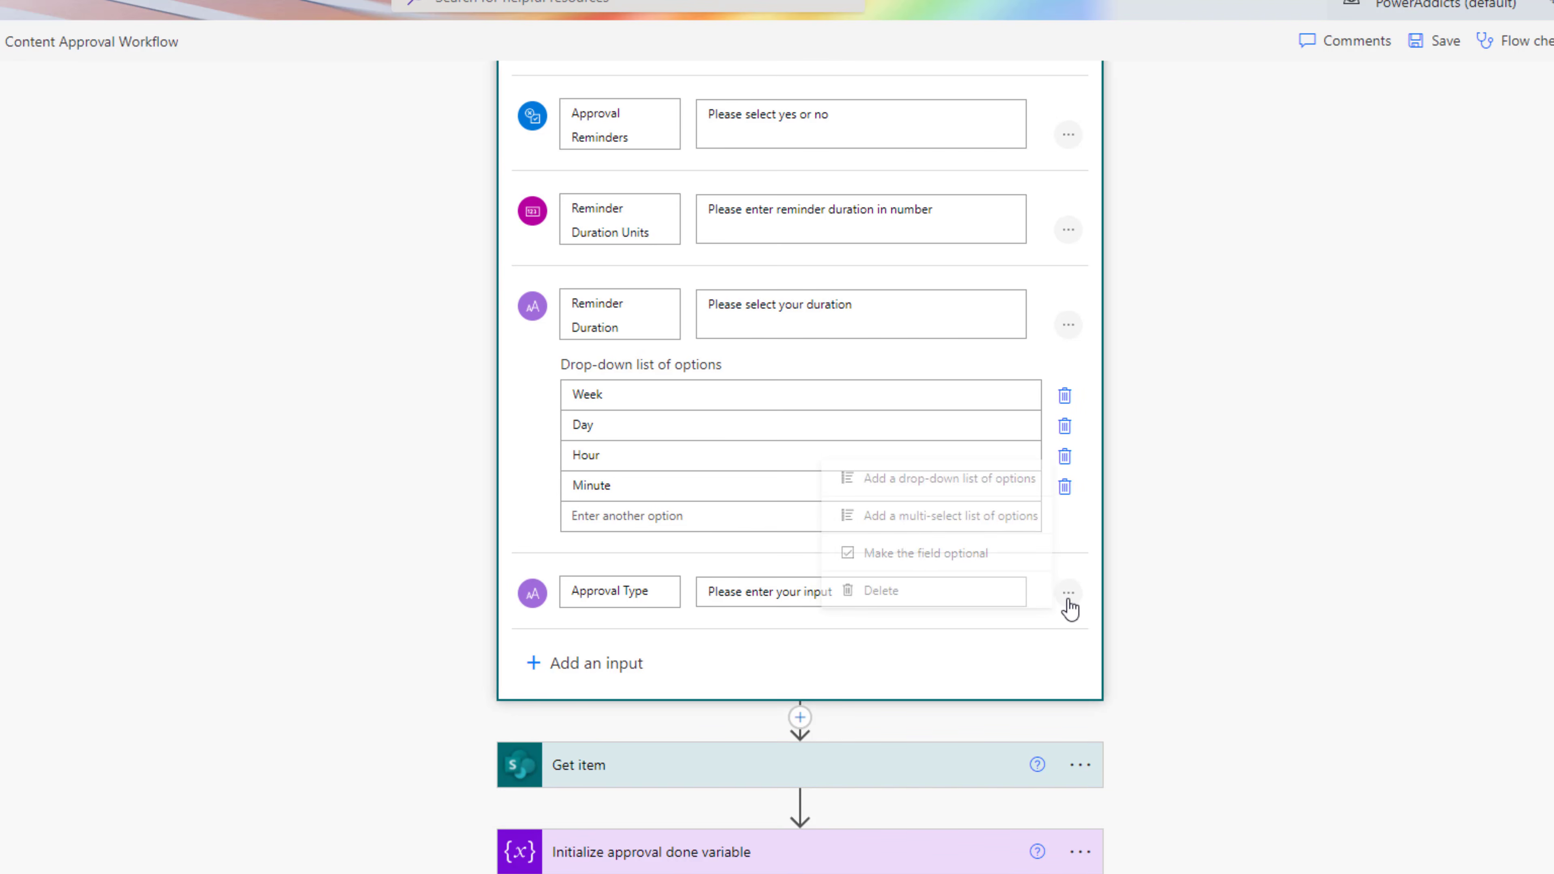
pyautogui.click(922, 484)
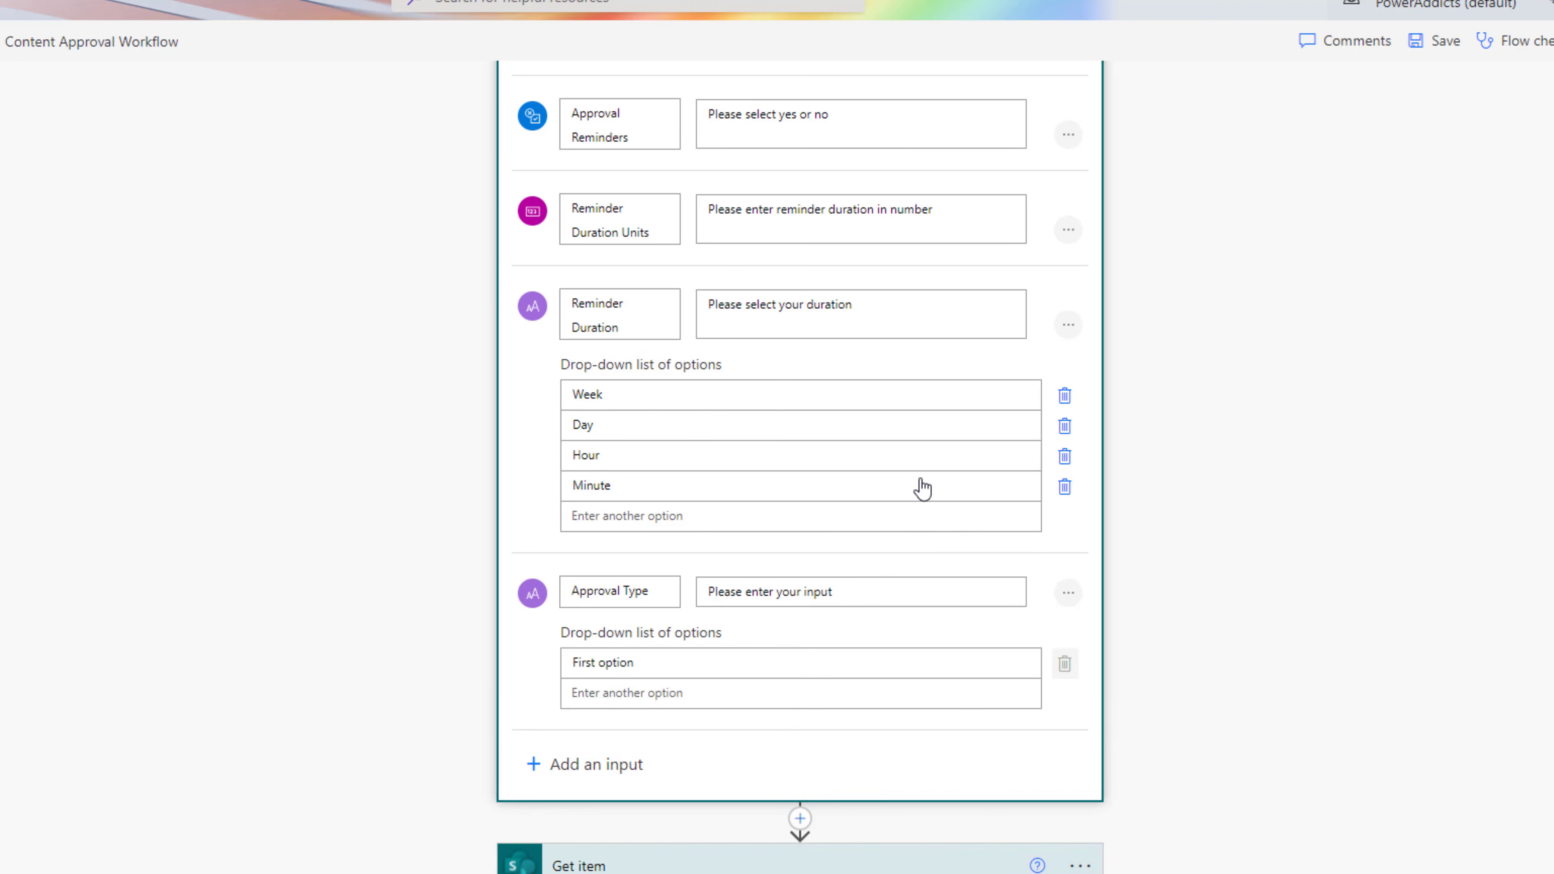
pyautogui.tripleClick(665, 668)
pyautogui.write('Everyone should Approve')
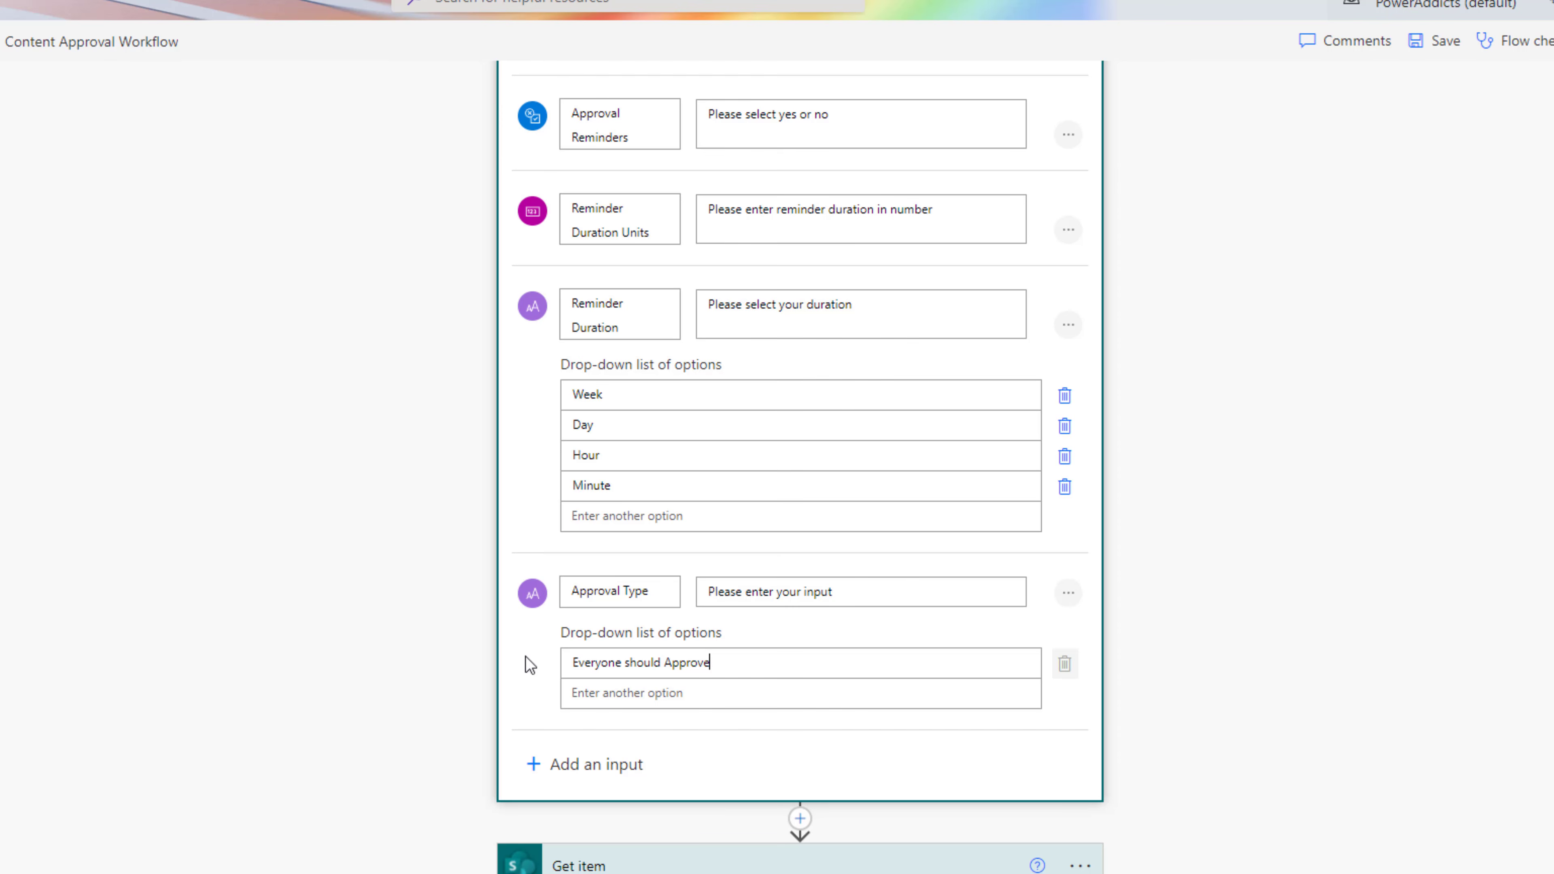
pyautogui.click(631, 704)
pyautogui.write('First to Respon')
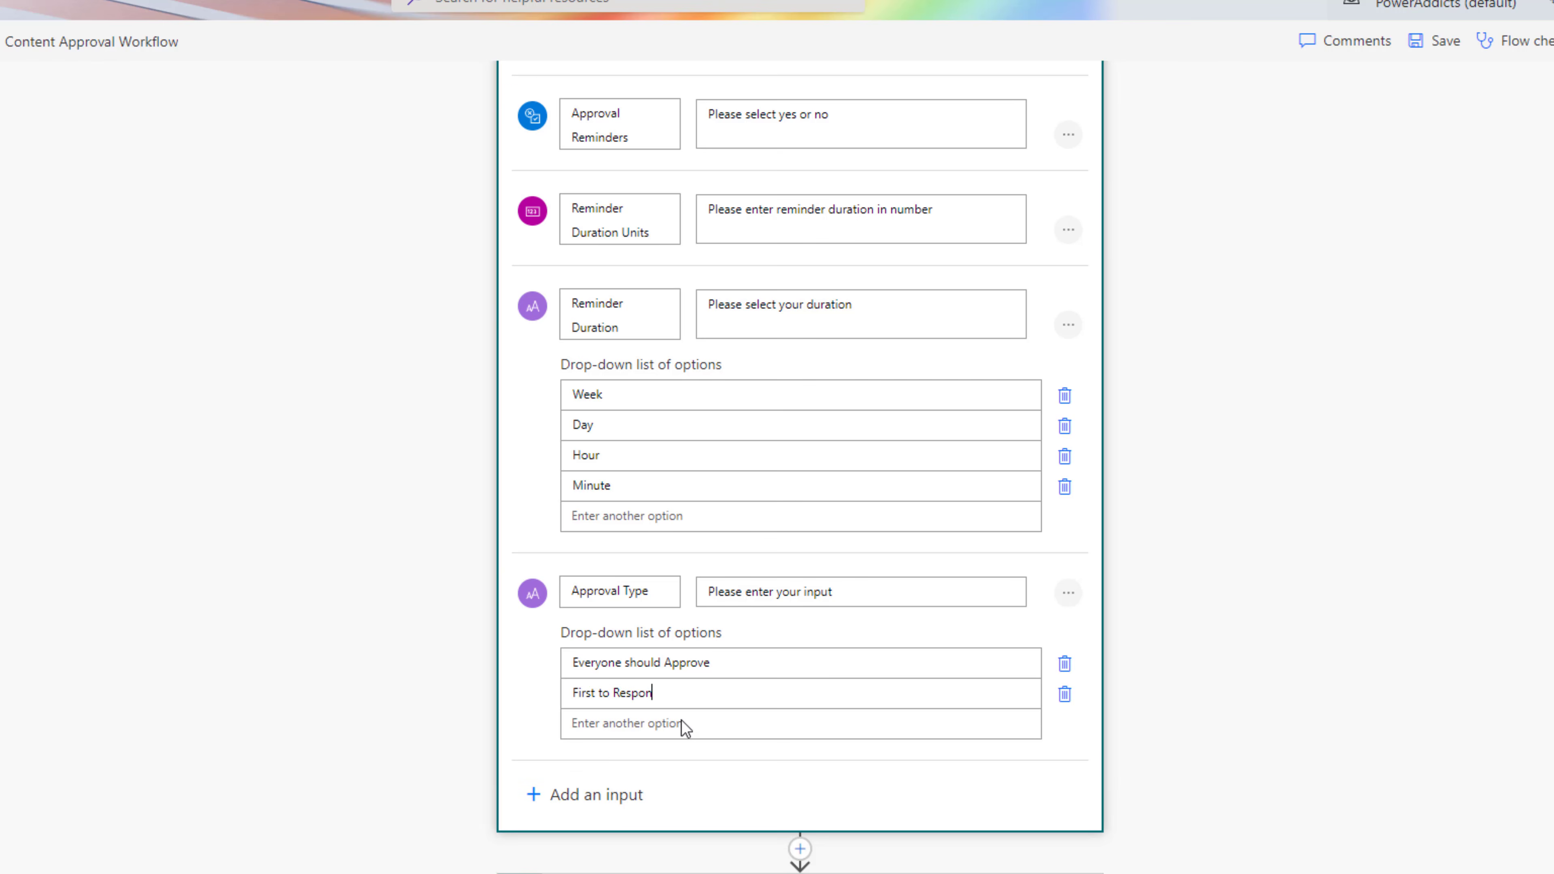
pyautogui.write('d')
# Examine the For a selected item trigger's code for the internal name of the Approval Type input
pyautogui.scroll(5, 933, 618)
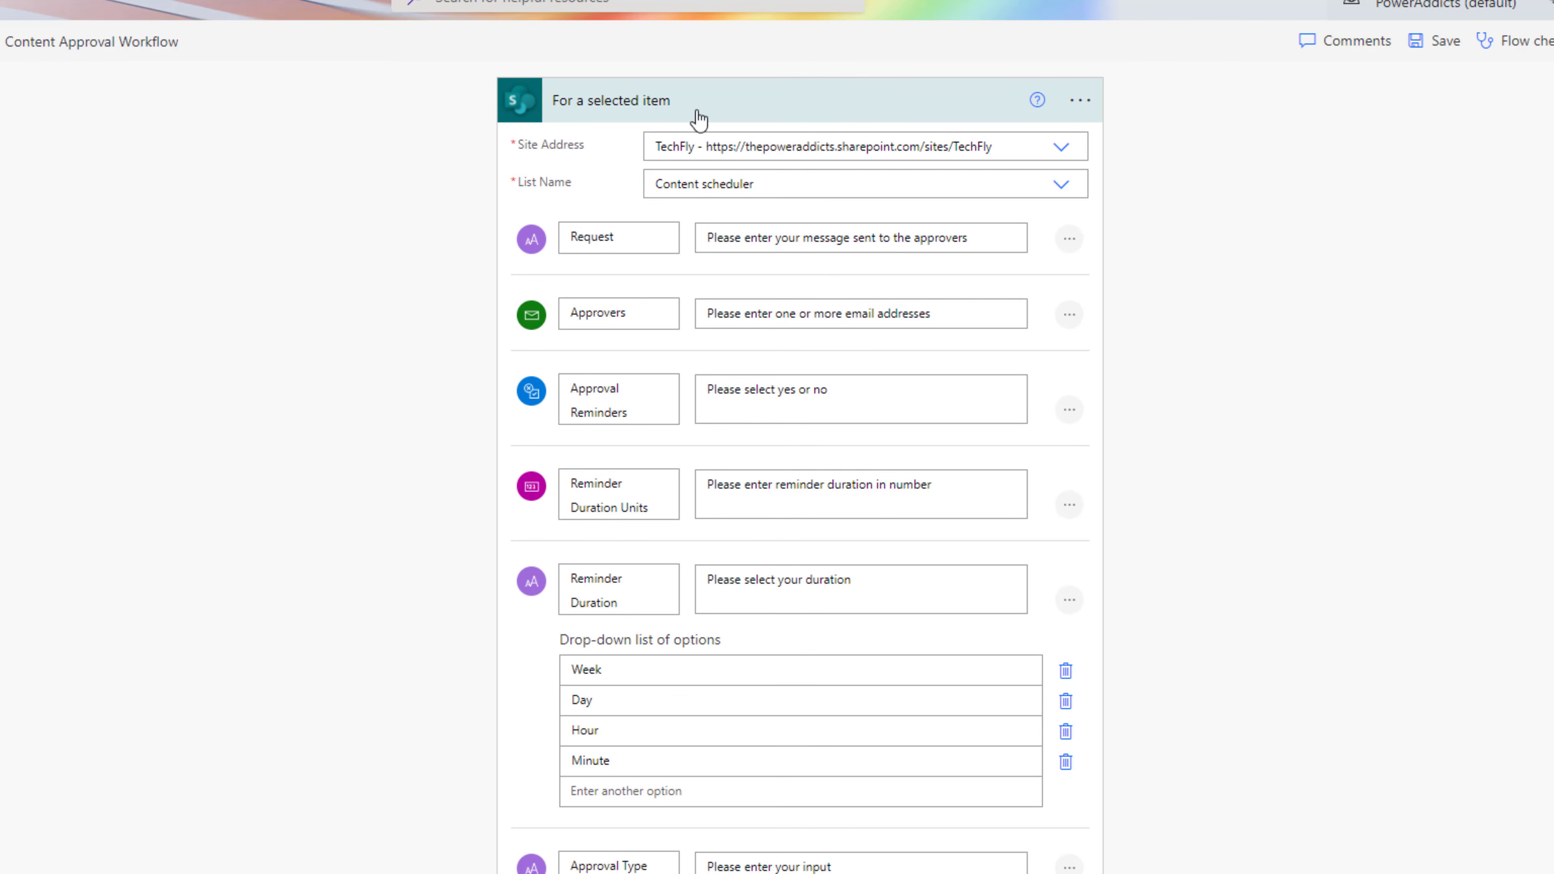
pyautogui.click(1078, 101)
pyautogui.click(1177, 352)
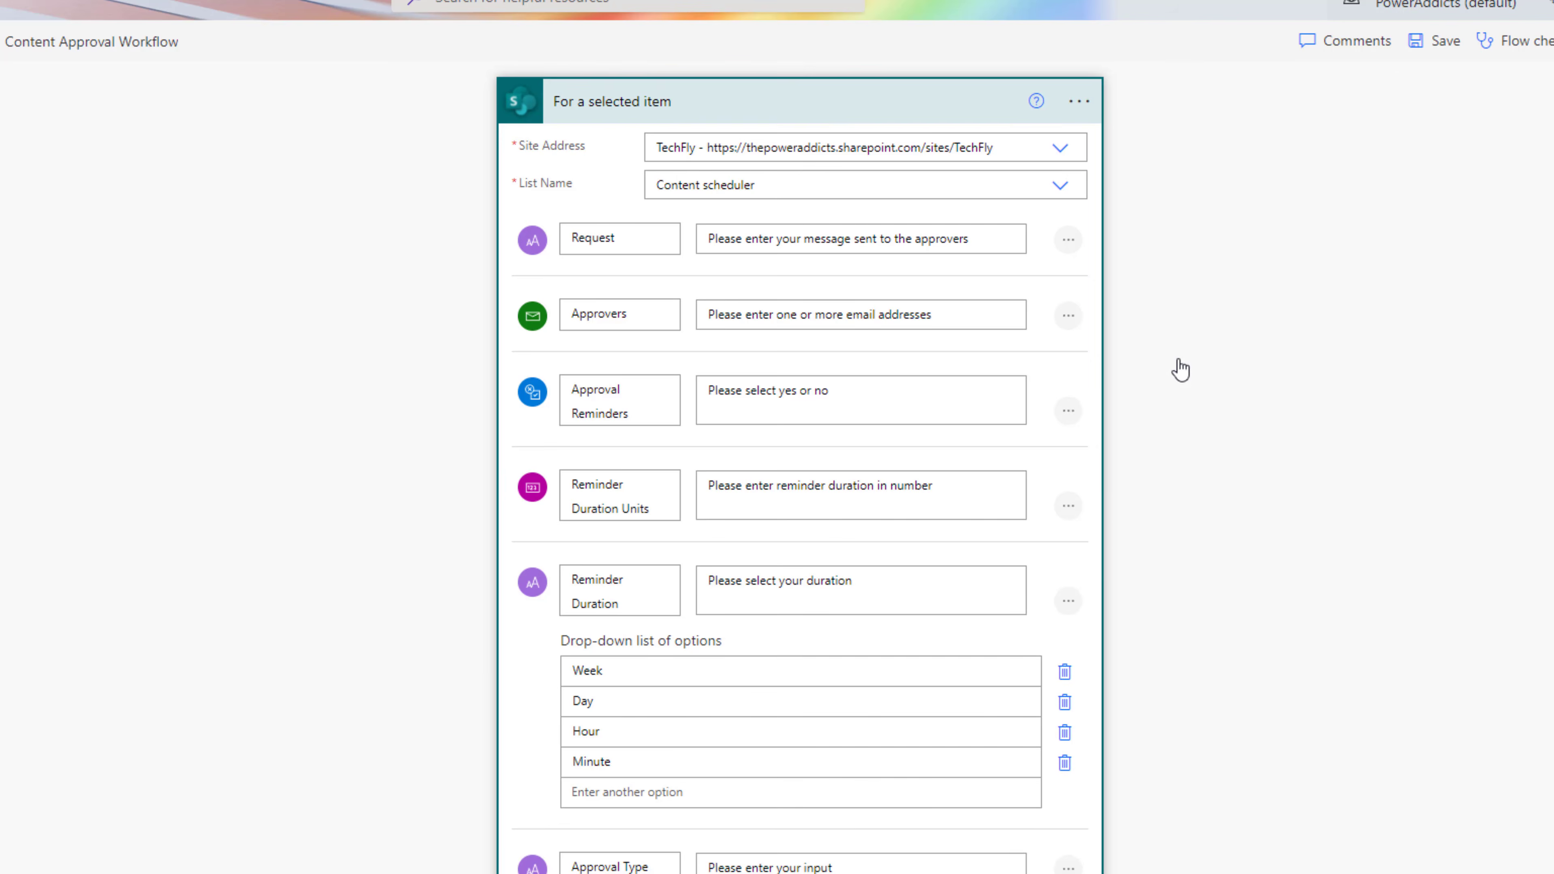
pyautogui.scroll(-15, 794, 340)
pyautogui.doubleClick(773, 232)
pyautogui.click(769, 232)
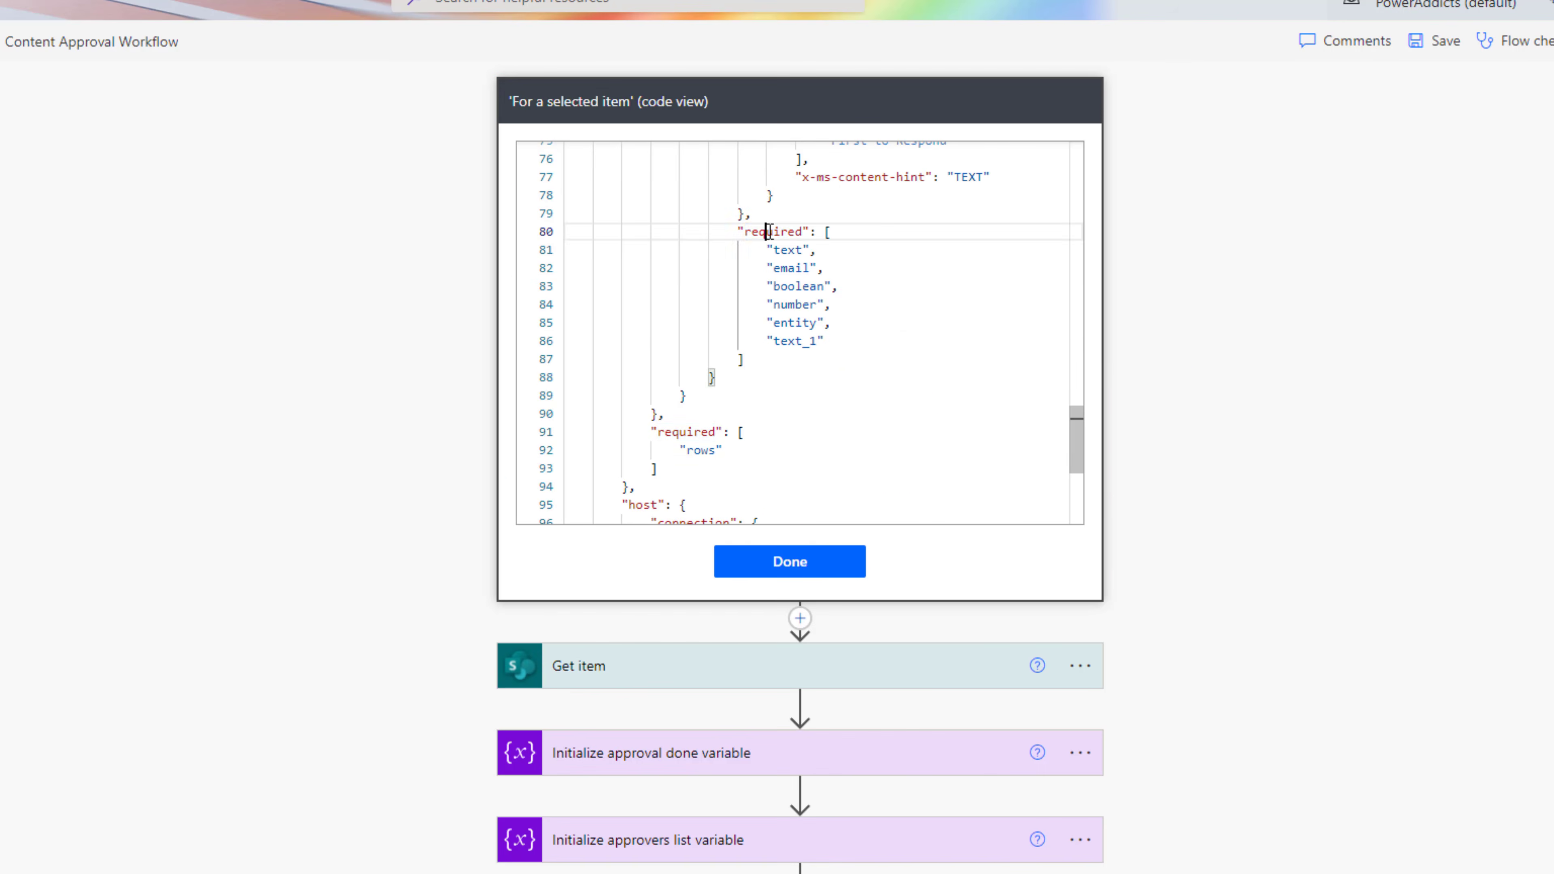
pyautogui.doubleClick(767, 232)
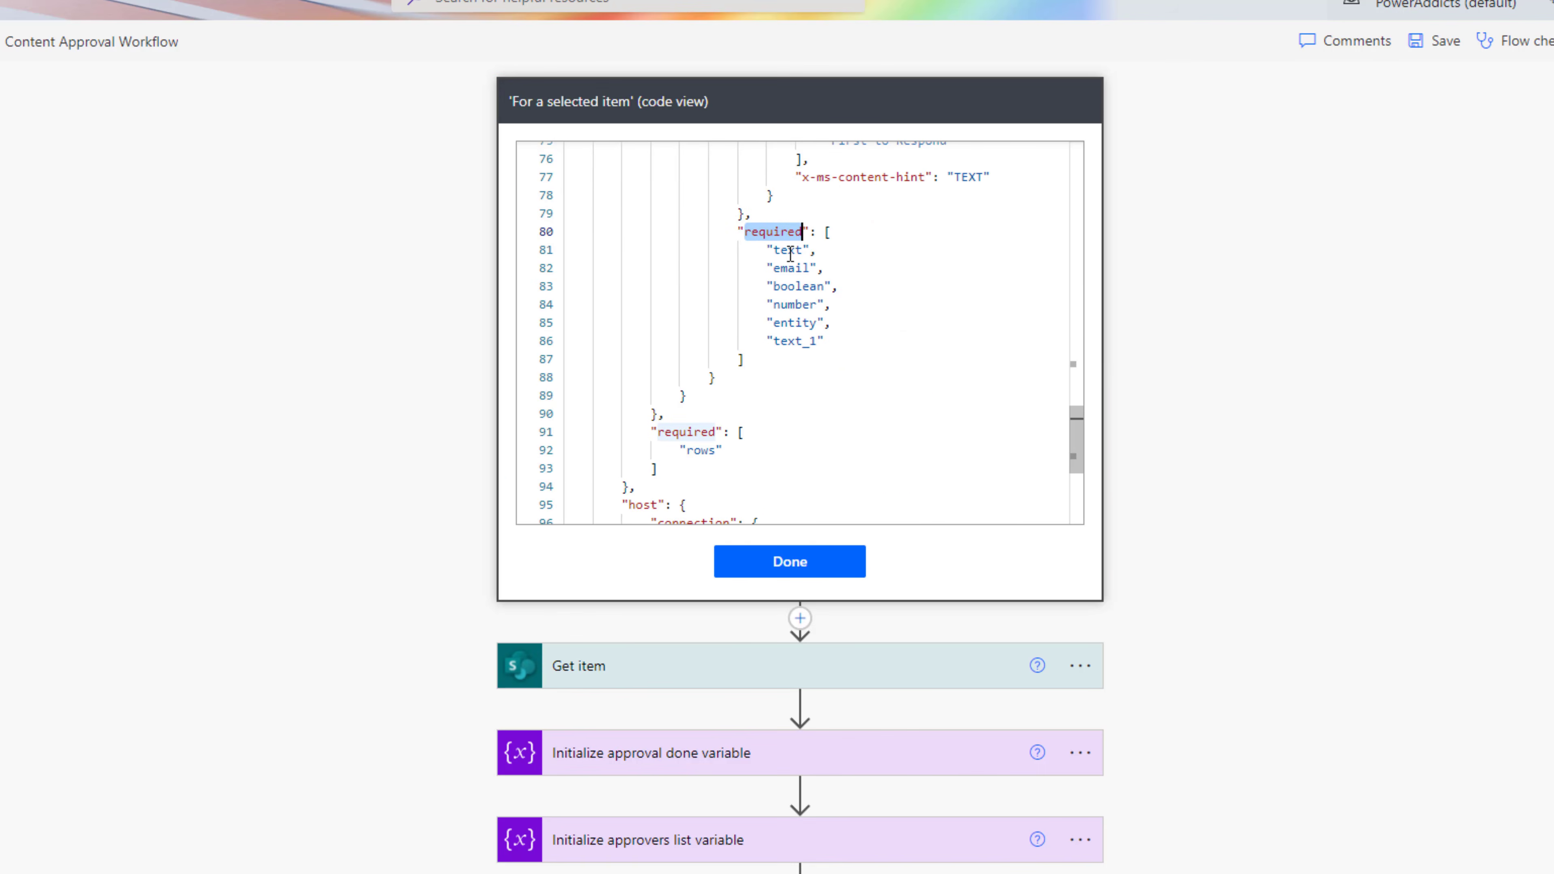
pyautogui.doubleClick(800, 341)
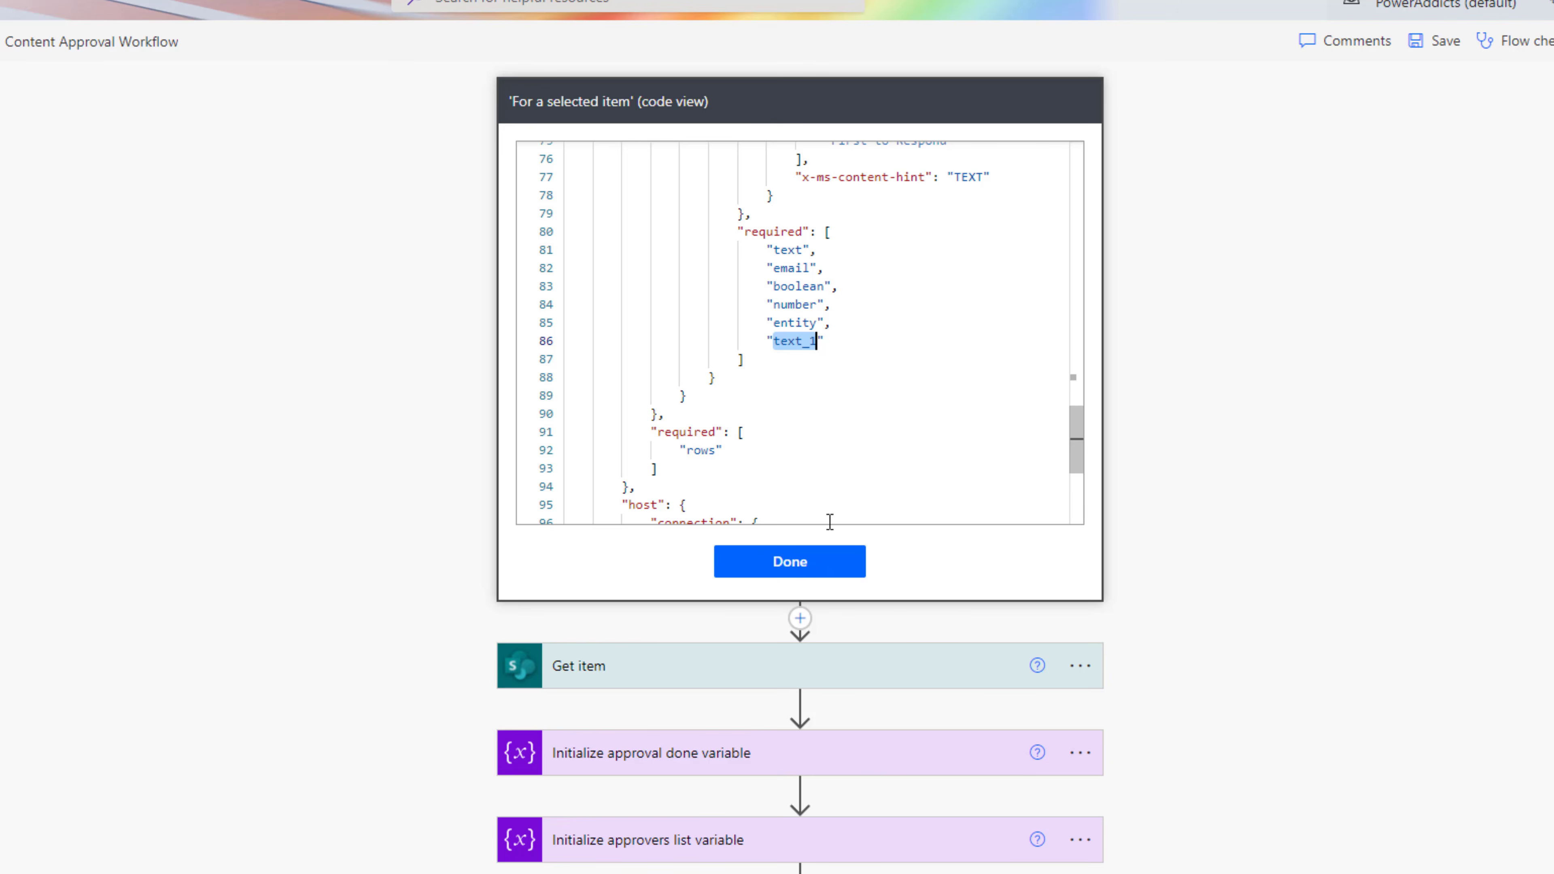
pyautogui.click(825, 562)
pyautogui.click(1232, 426)
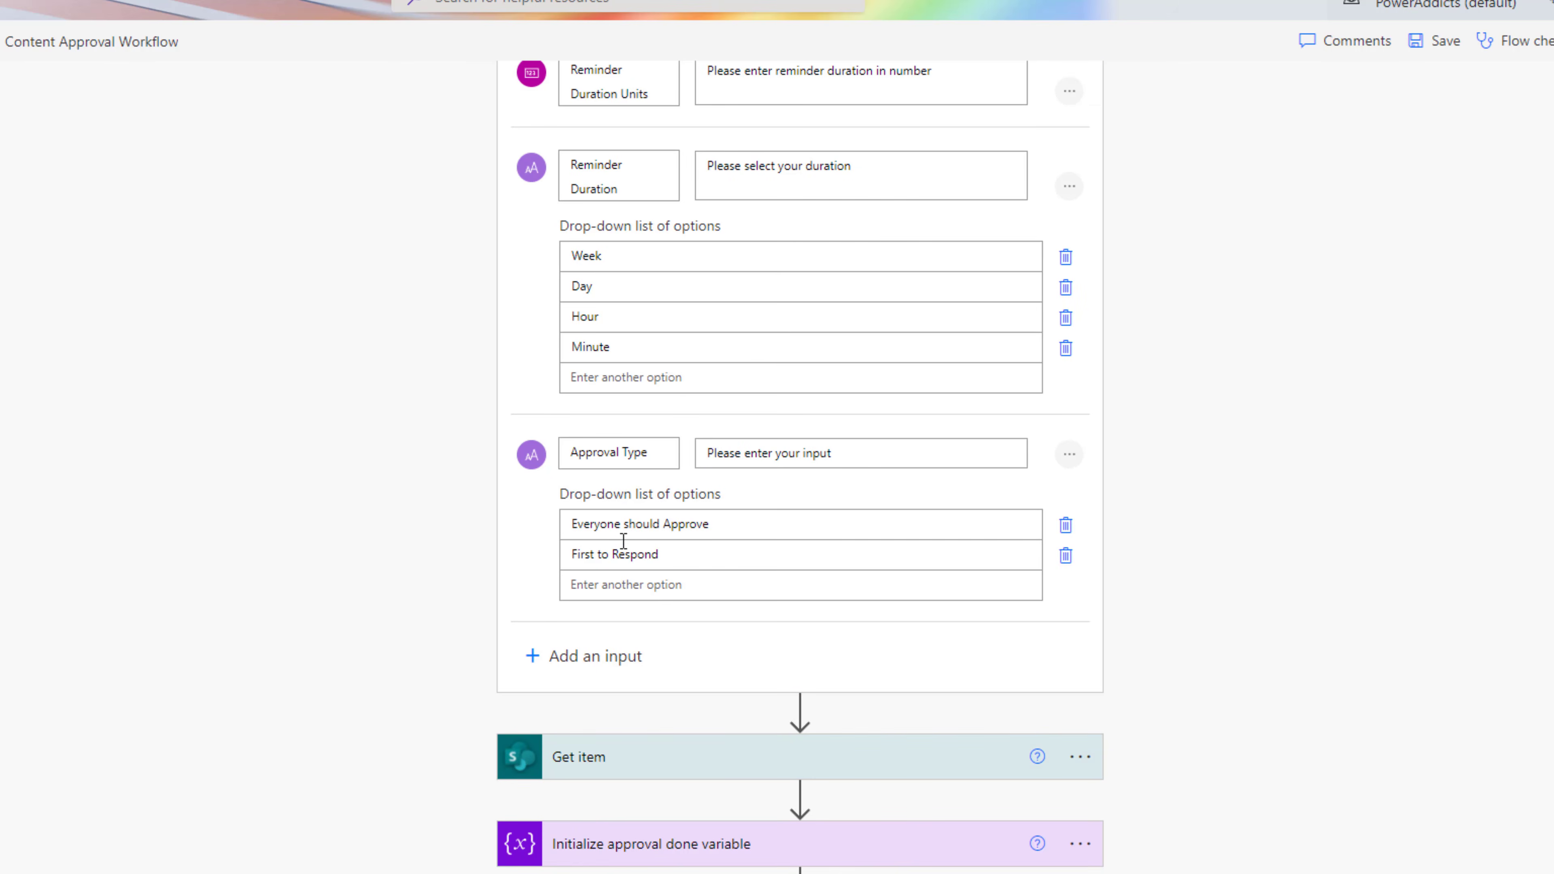
# Switch the Create an approval action's approval type to a custom value and start an expression for it
pyautogui.scroll(-15, 691, 477)
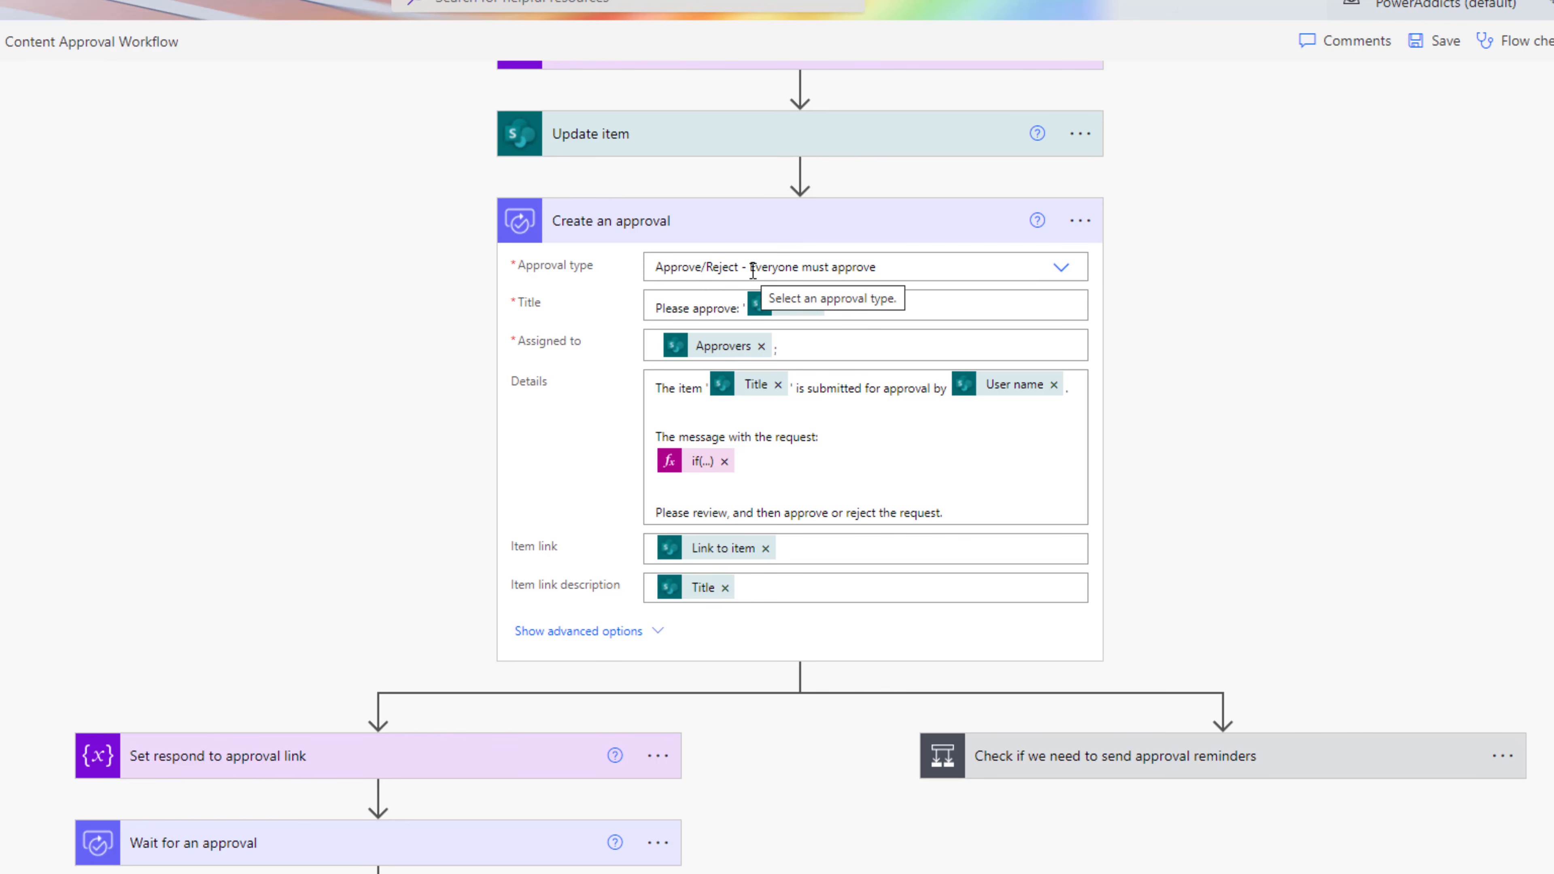
pyautogui.click(1062, 268)
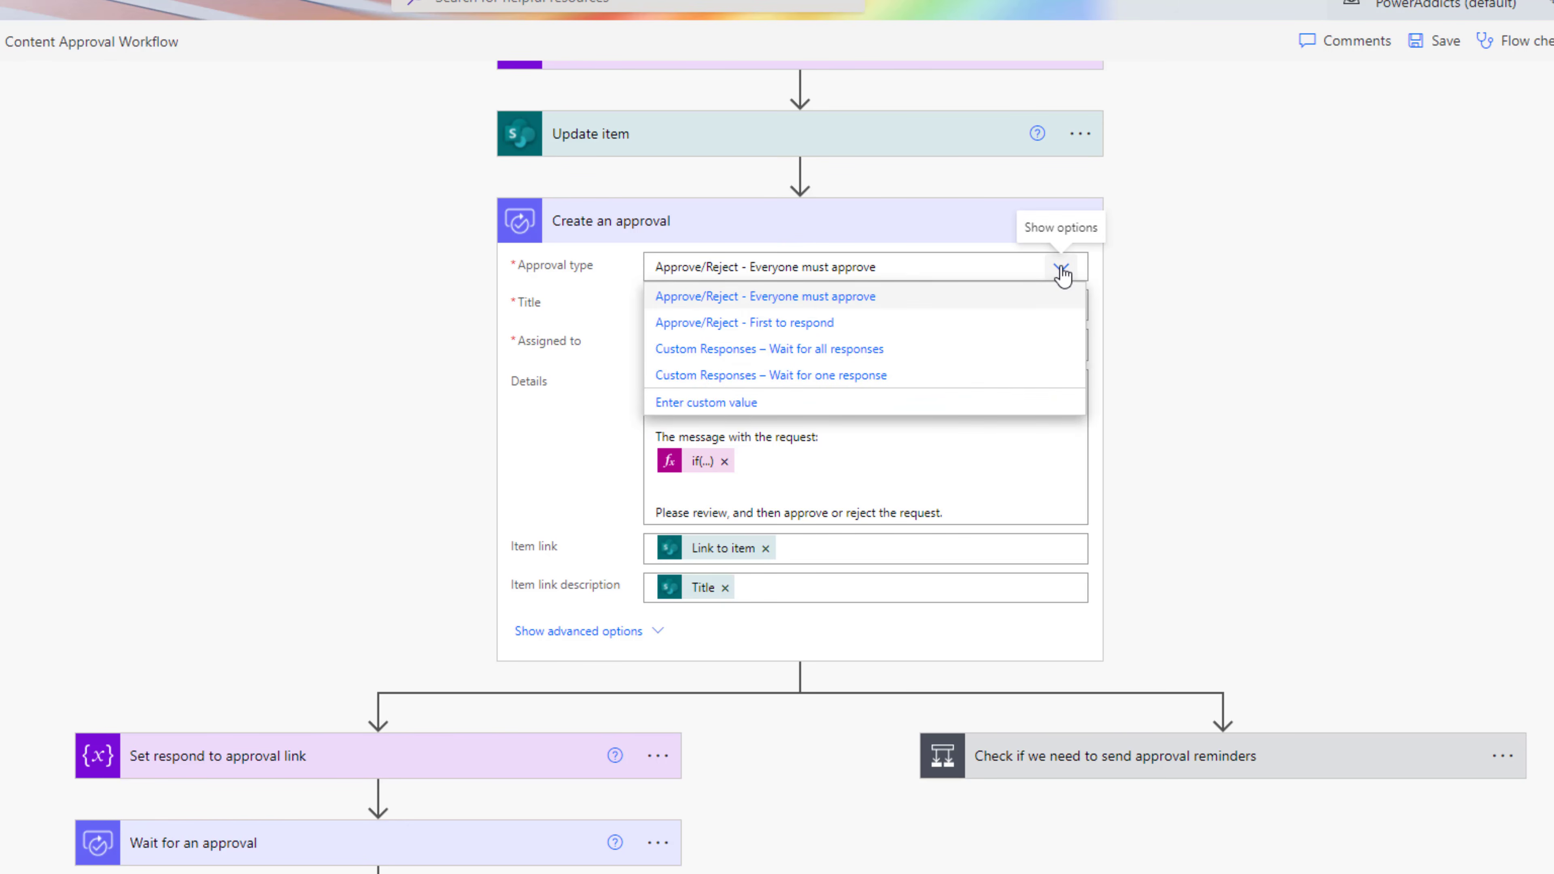
pyautogui.click(716, 405)
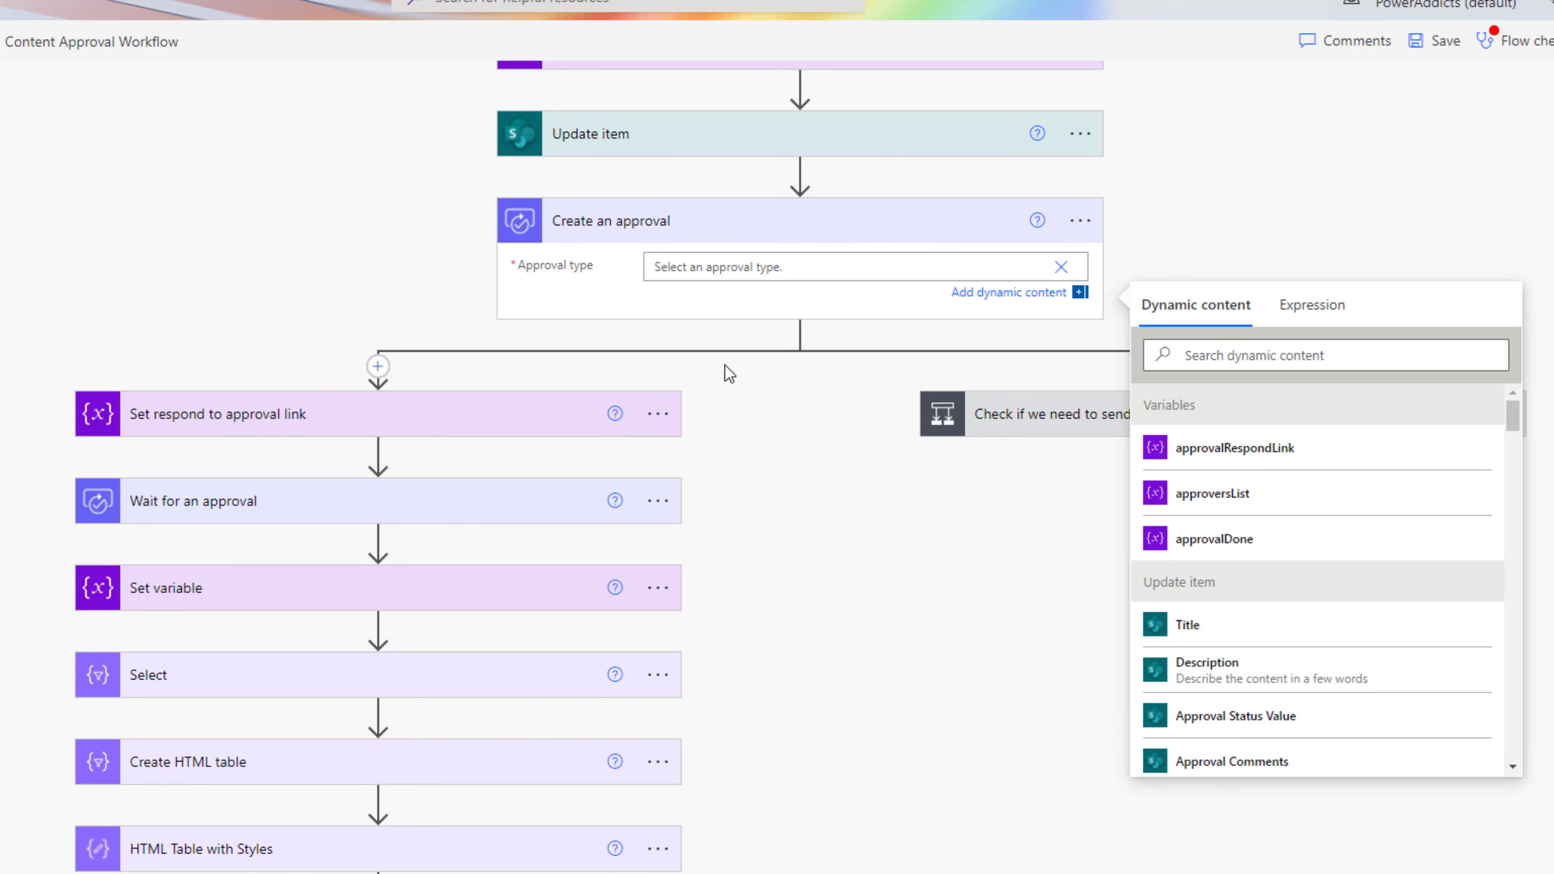
pyautogui.click(1301, 320)
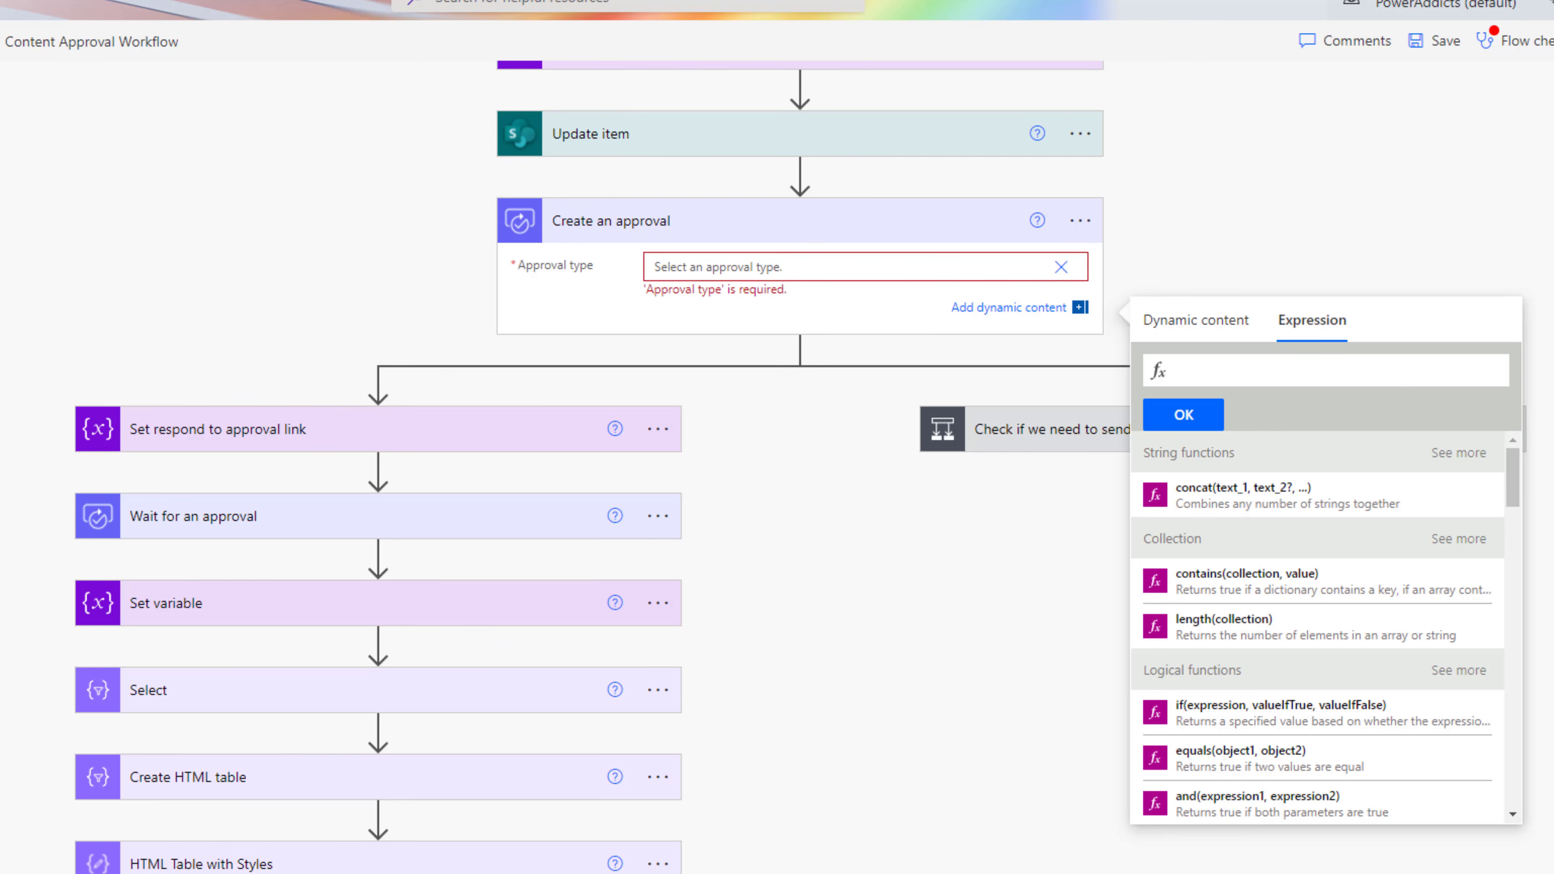
# Begin an if expression whose condition is equals(triggerBody()['text_1'],'Everyone should Approve')
pyautogui.write('if(')
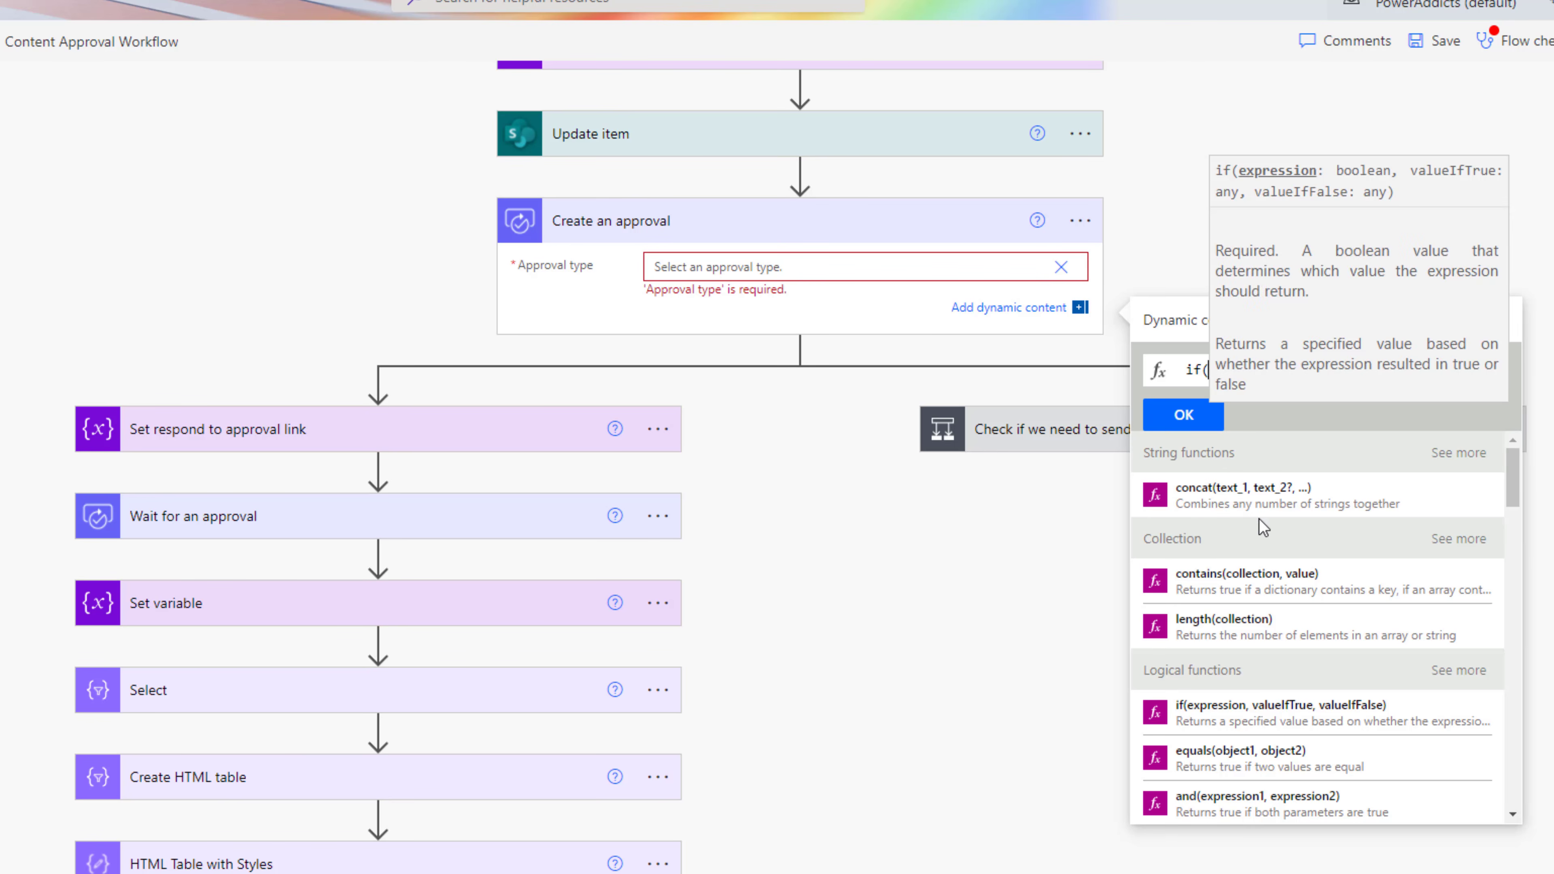
pyautogui.write('equals(')
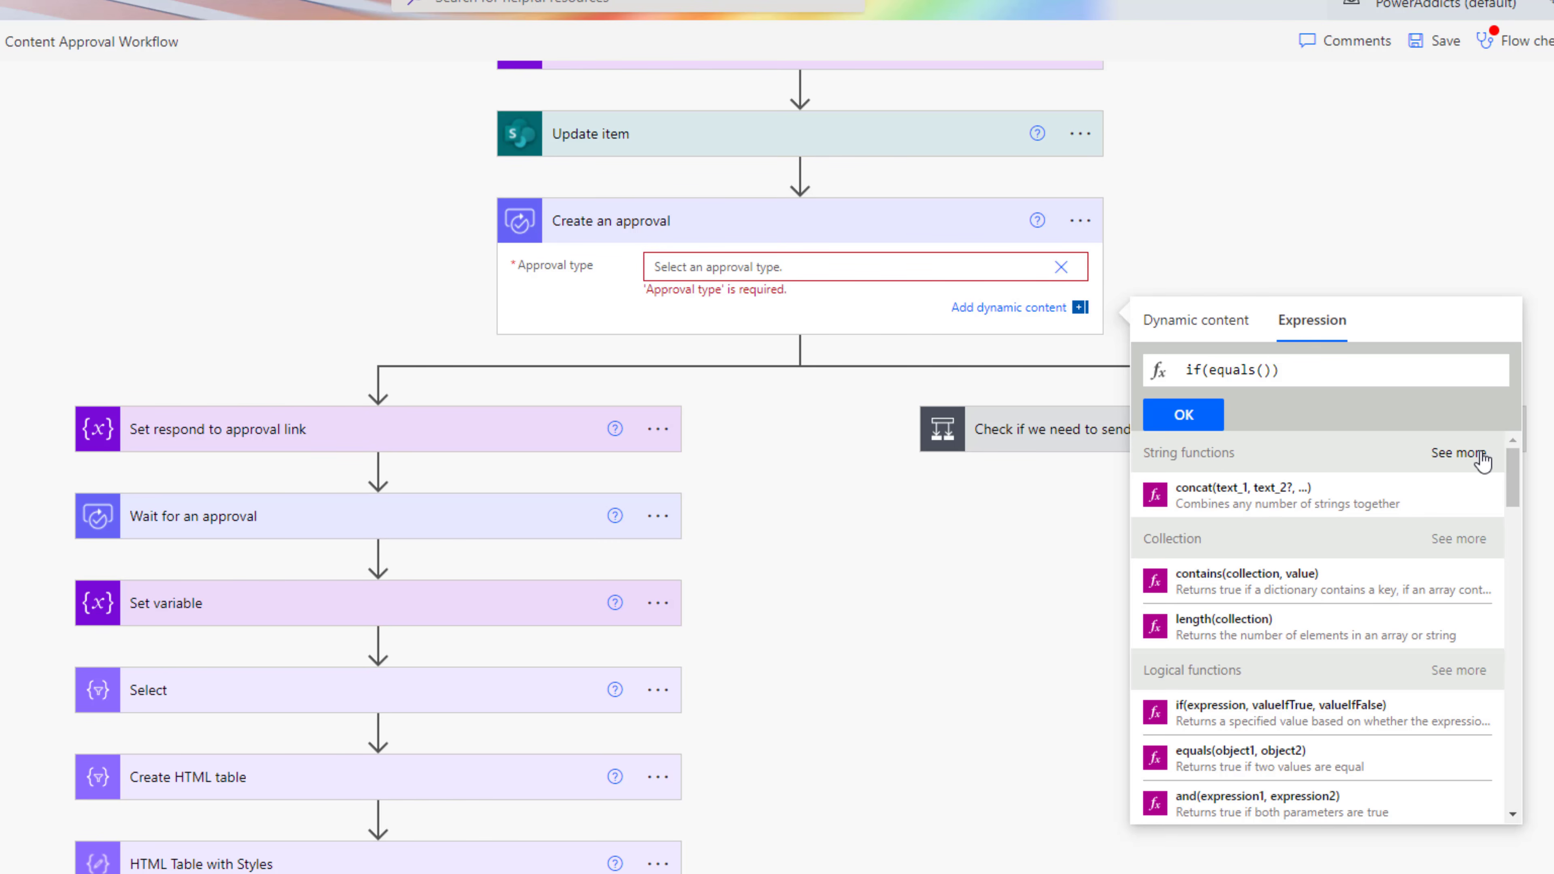
pyautogui.write('trigg')
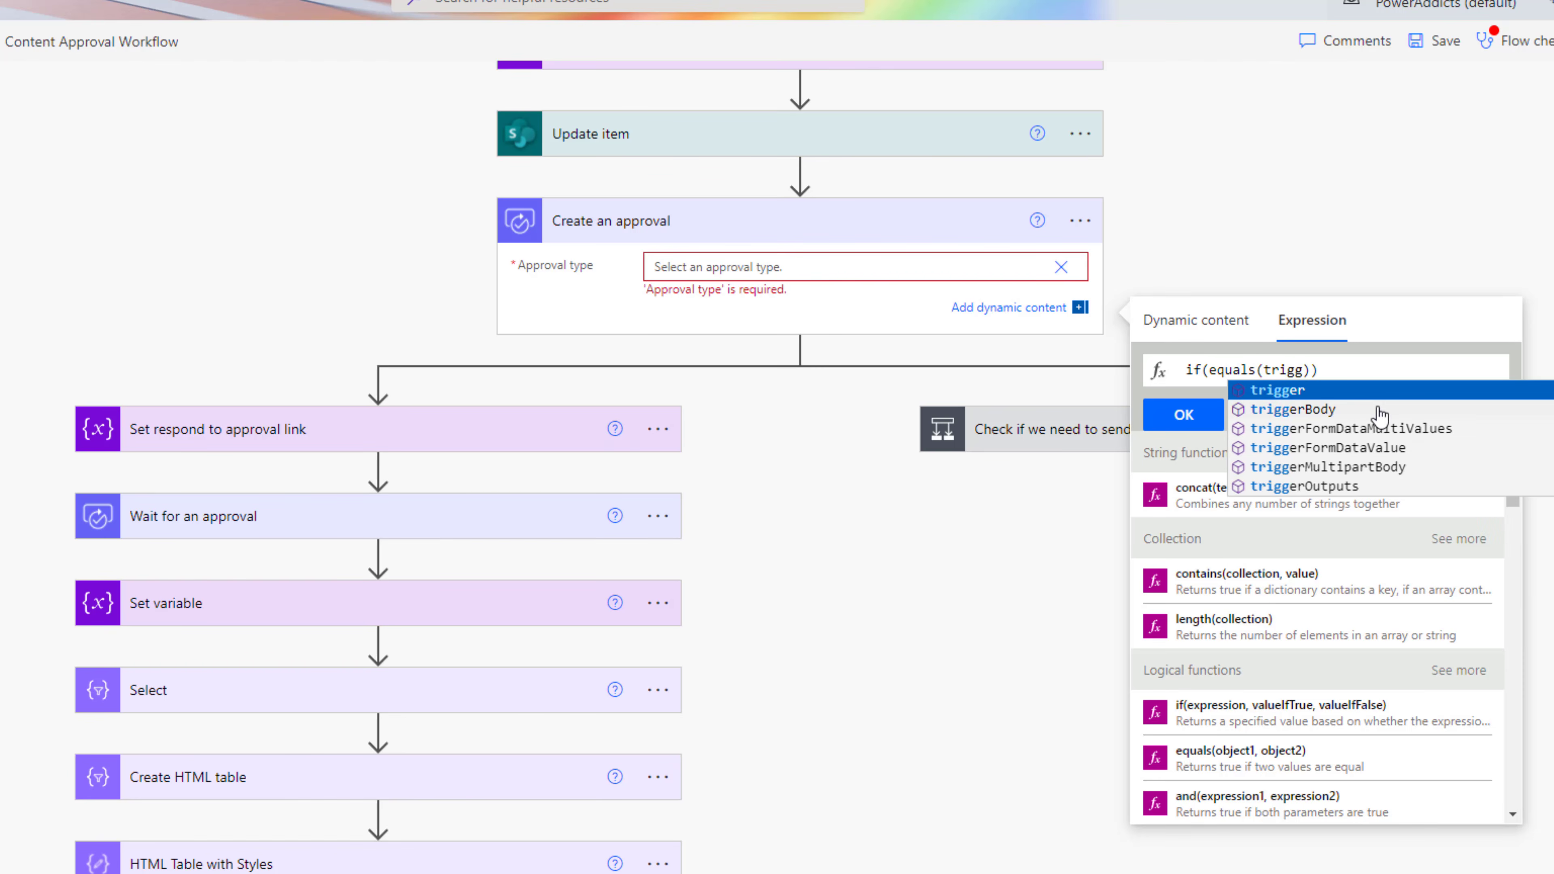
pyautogui.click(1376, 408)
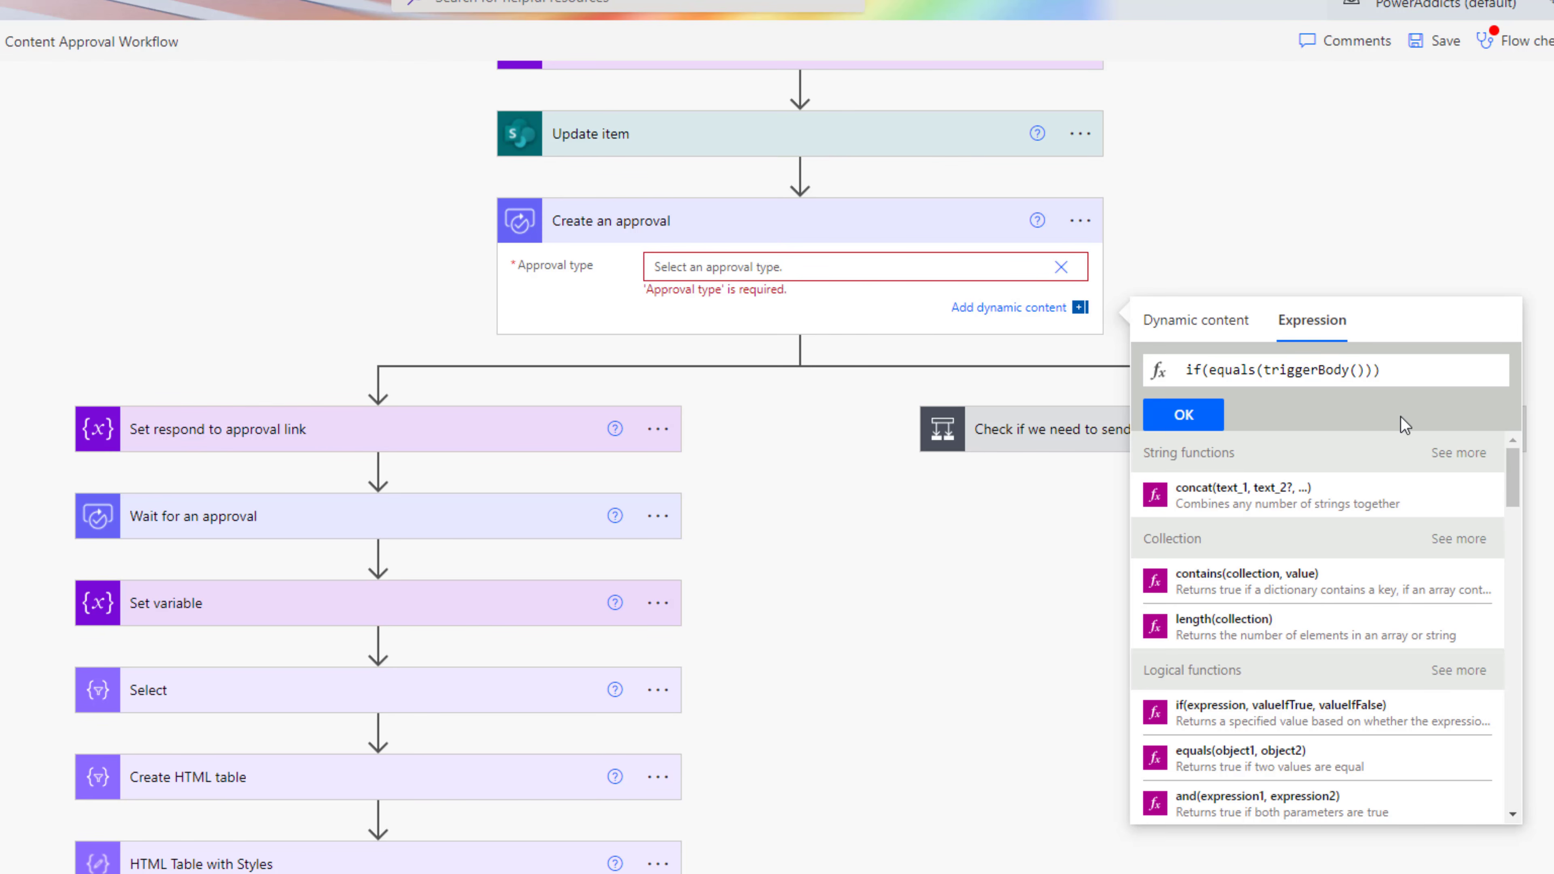
pyautogui.write("['text_1")
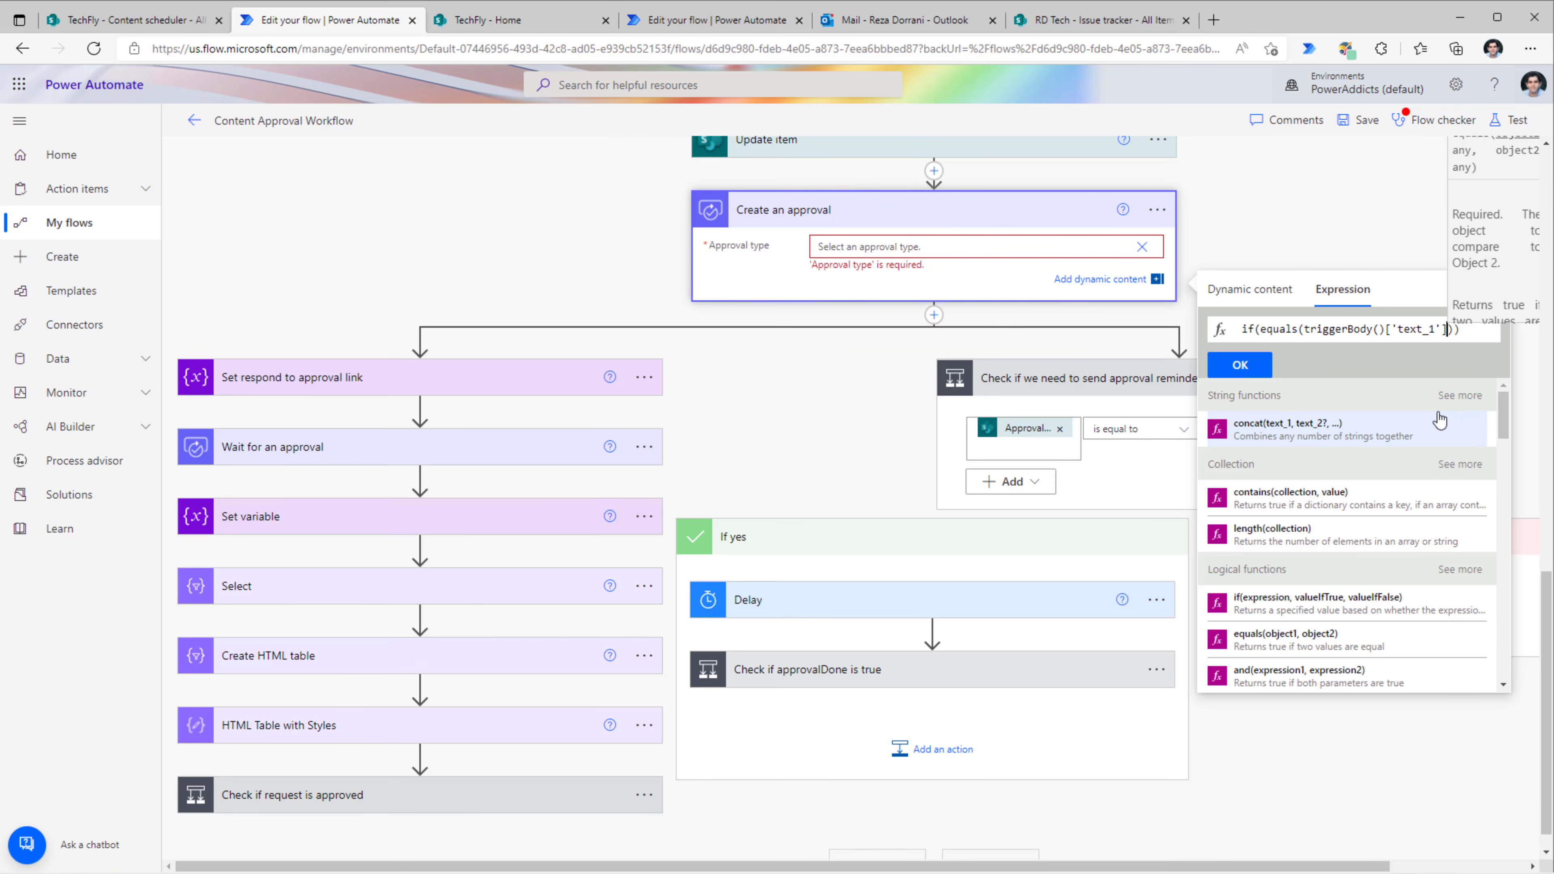
pyautogui.write(',')
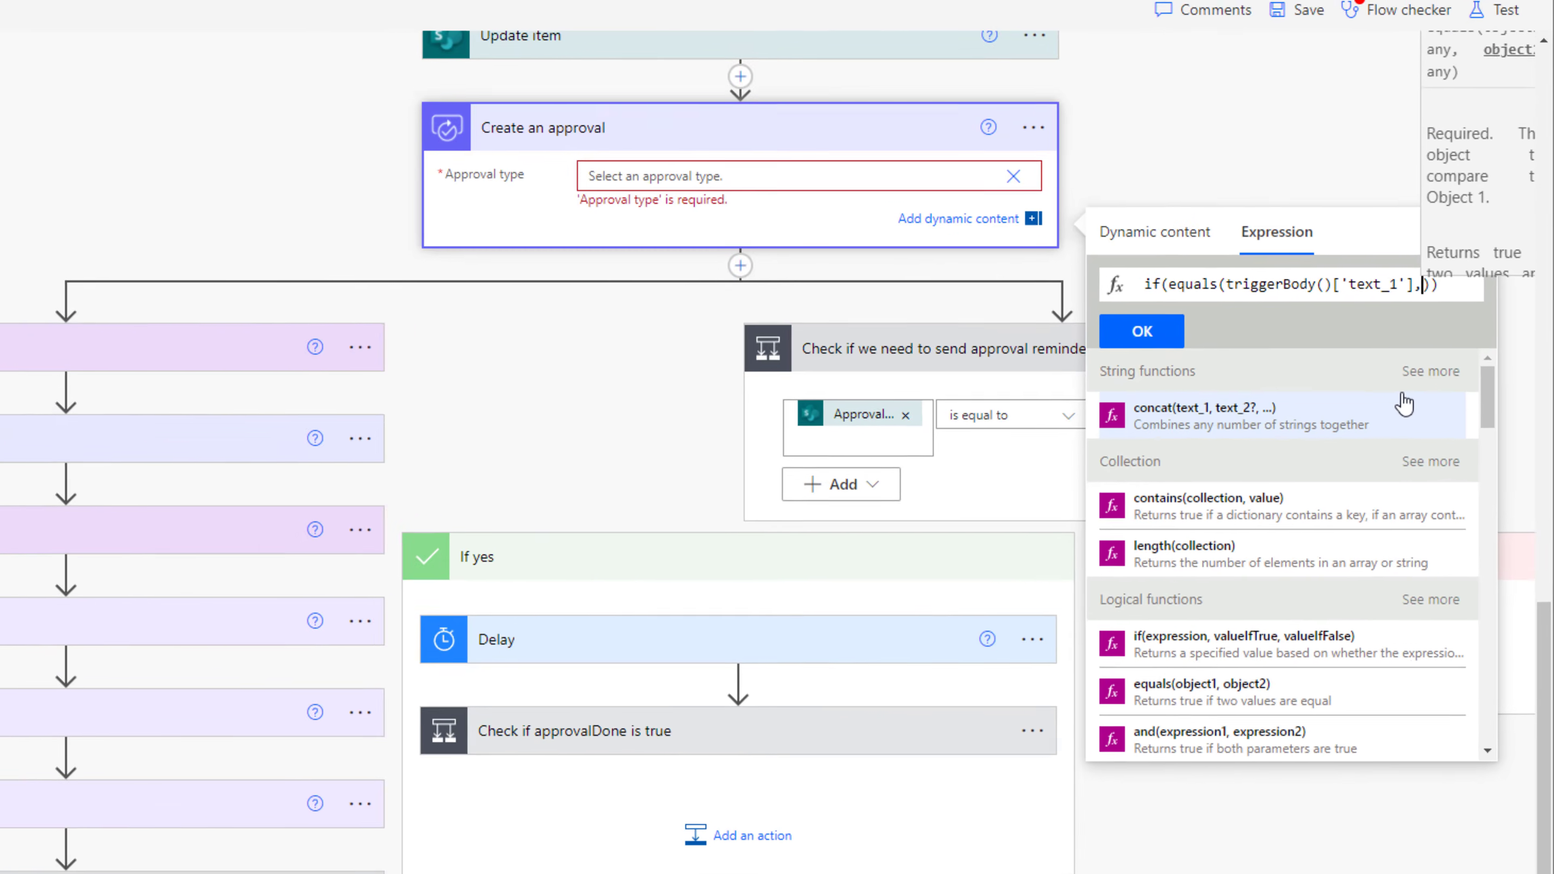
pyautogui.write("'Everyone should Approve")
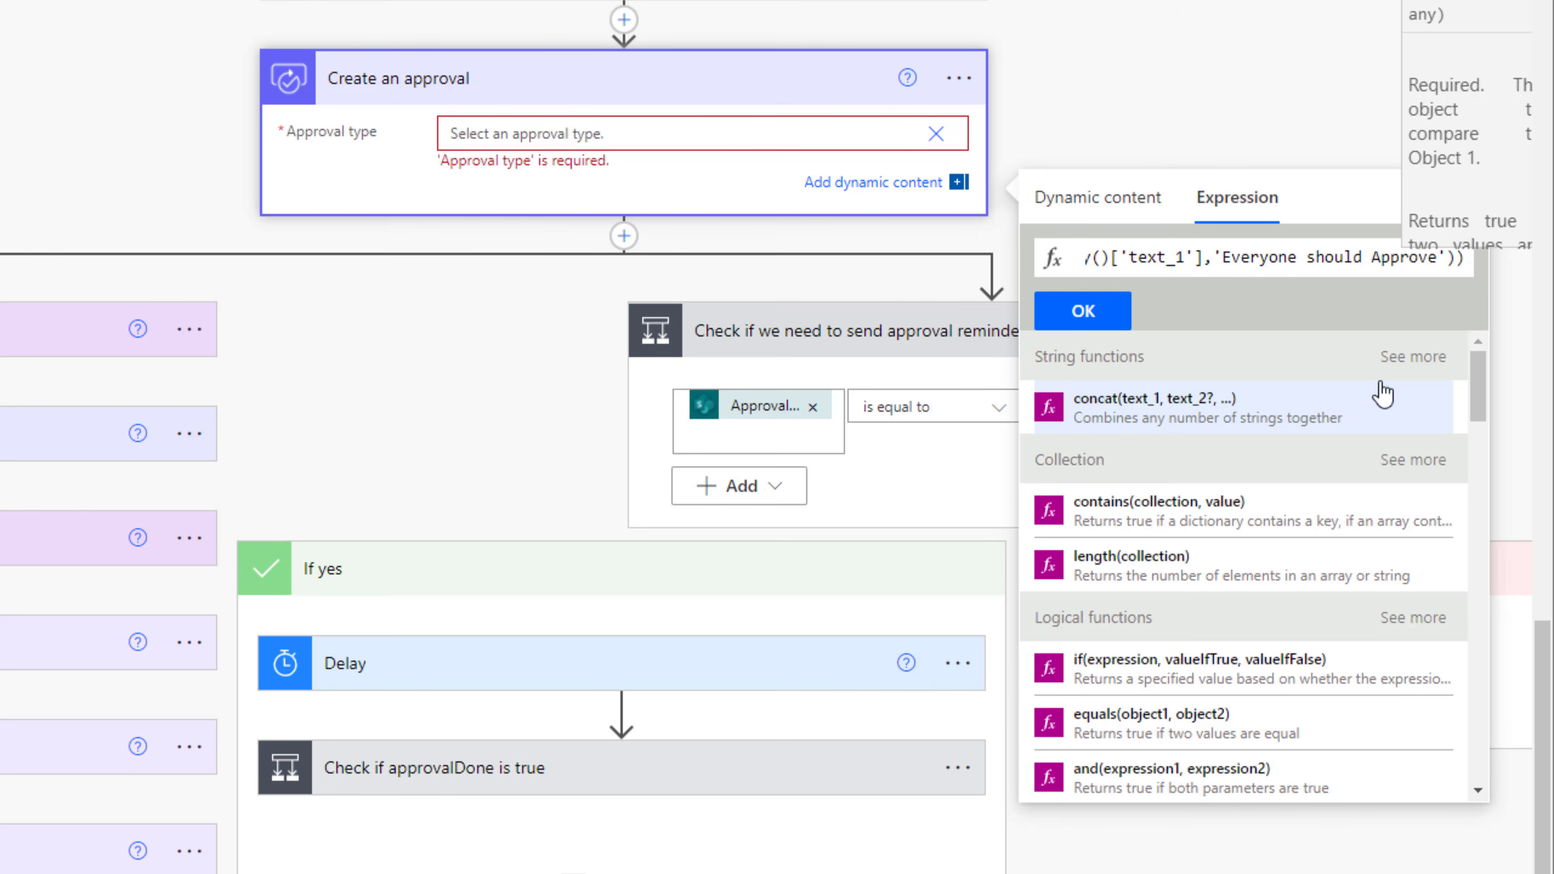
pyautogui.write("')")
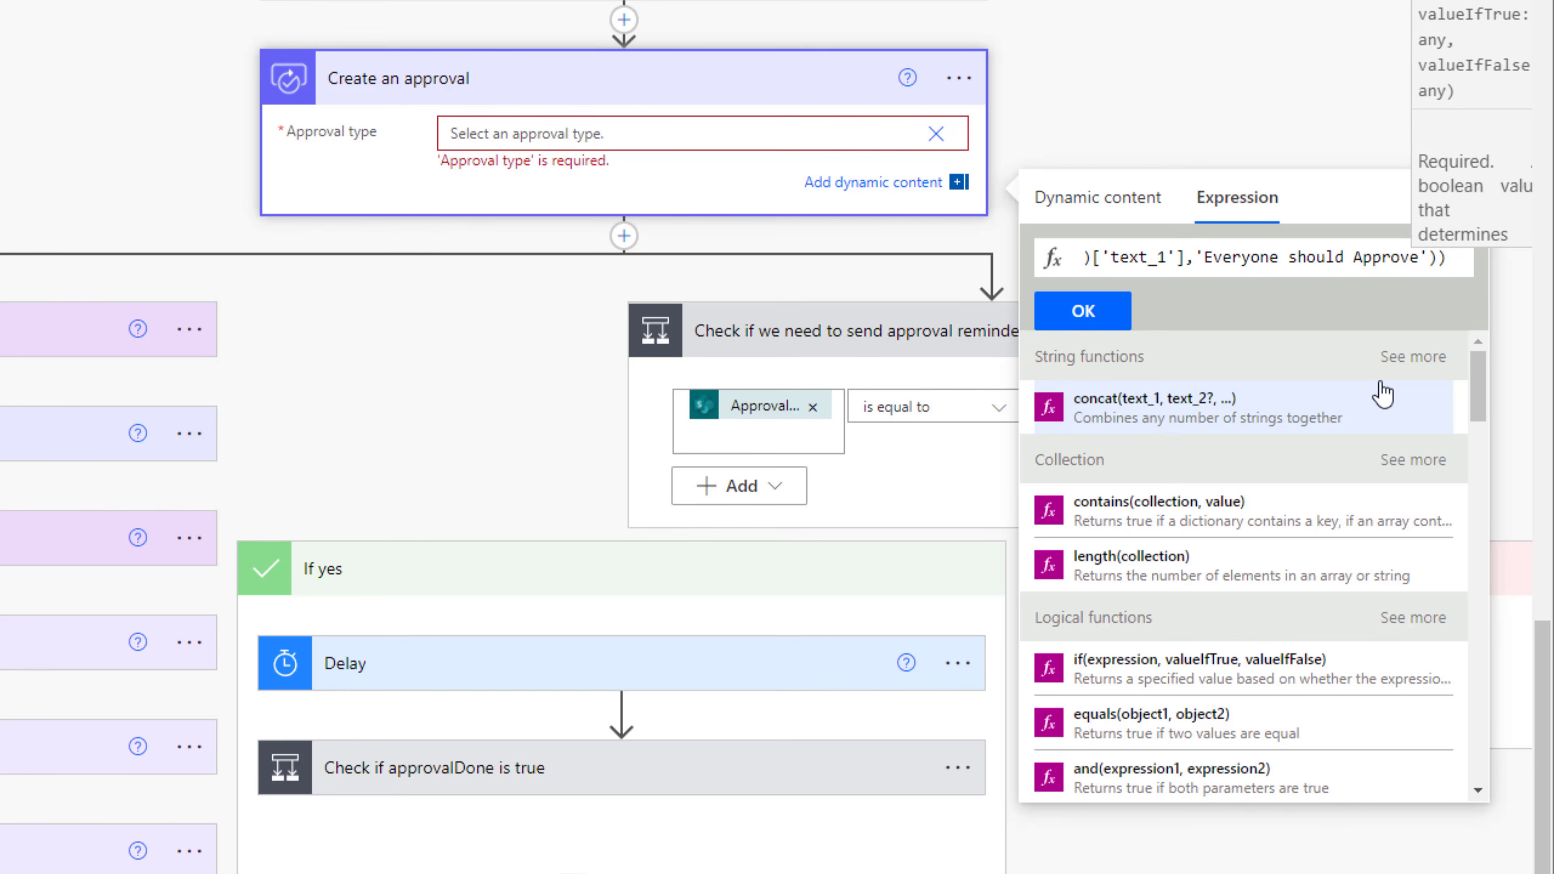
# Complete the if expression to return 'BasicAwaitAll' when true and 'Basic' when false, and insert it as the approval type
pyautogui.write(',')
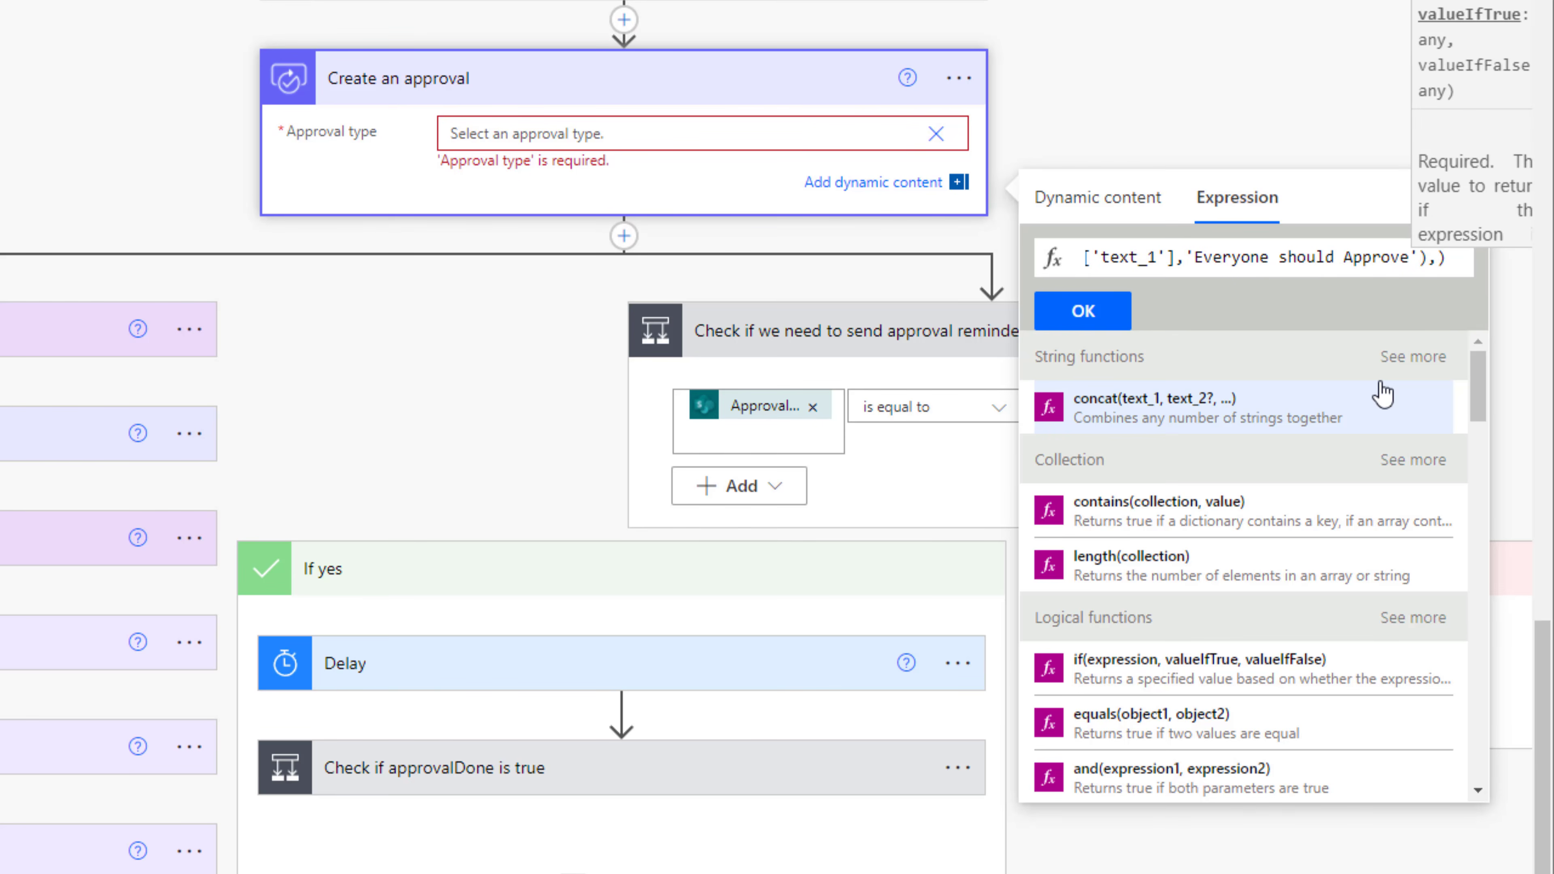
pyautogui.write("'")
pyautogui.write('BasicAw')
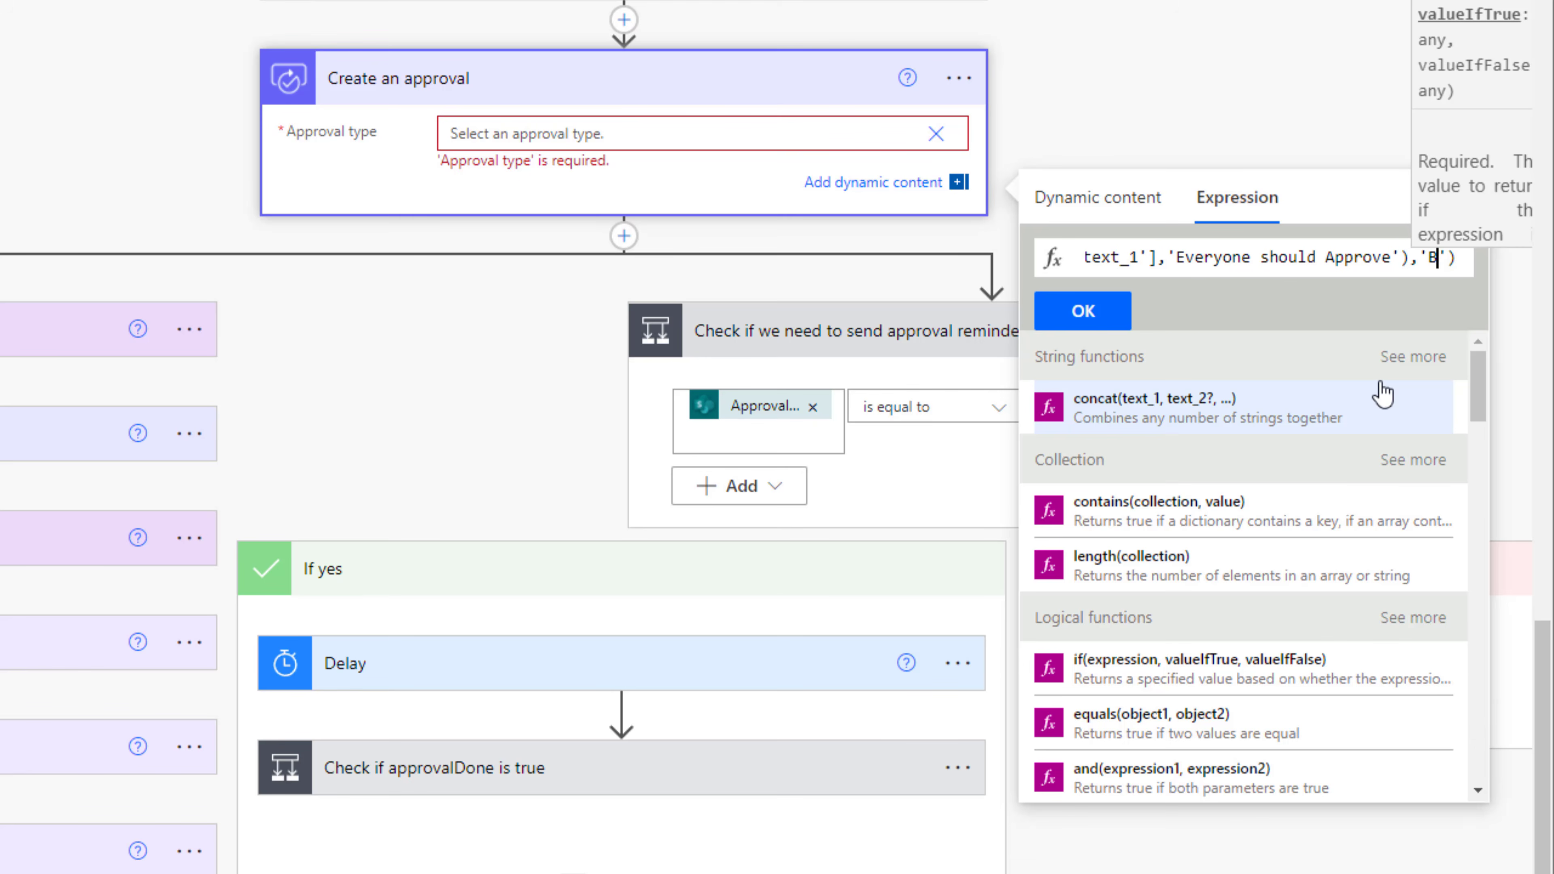
pyautogui.write("aitAll'")
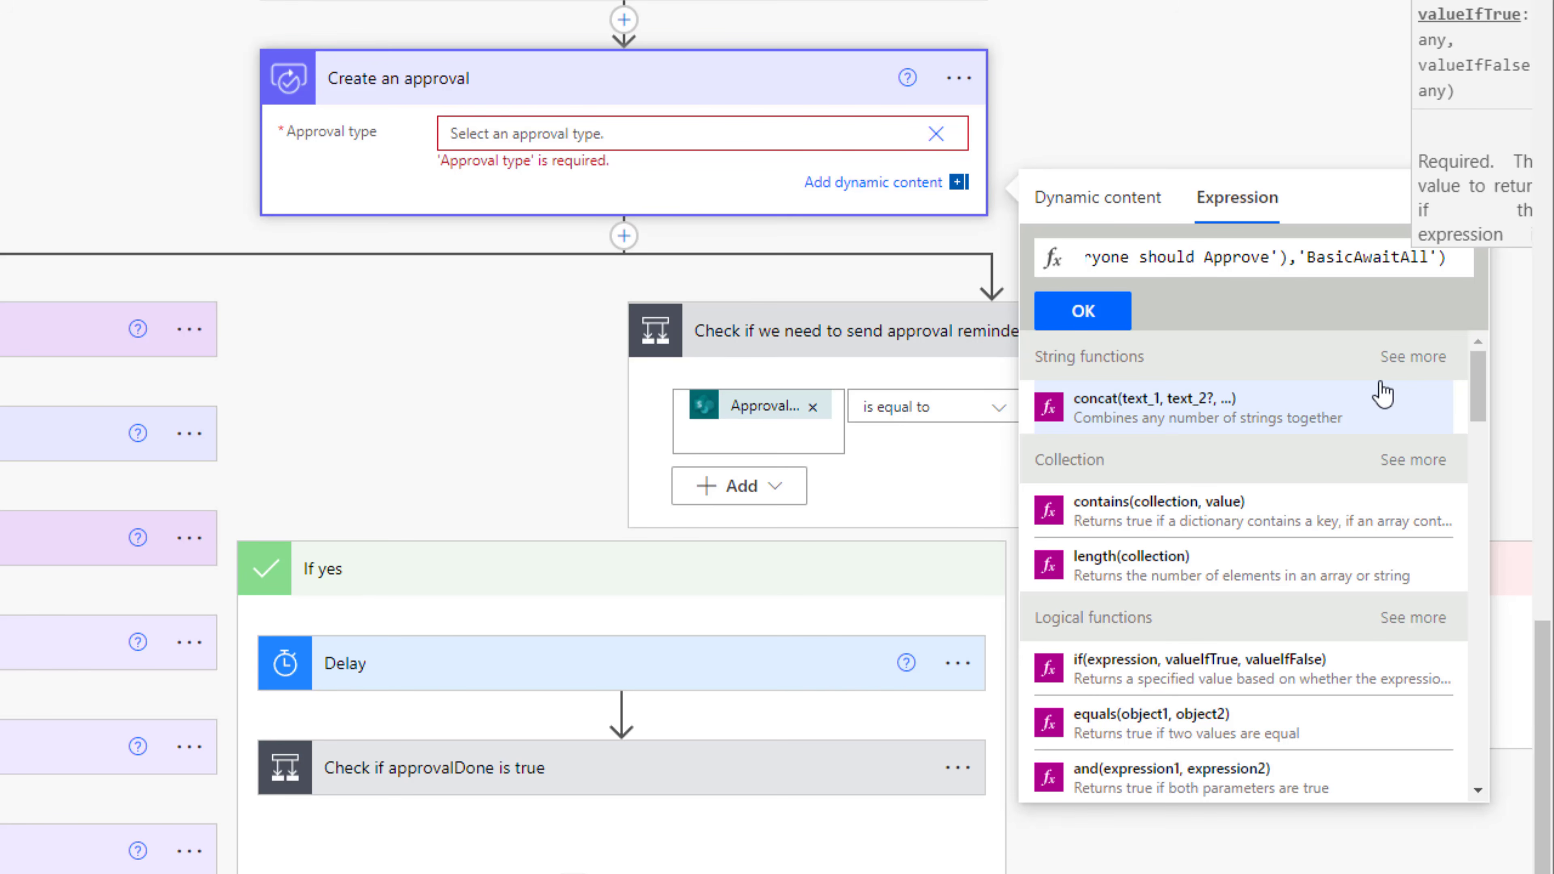
pyautogui.write(",'Basic")
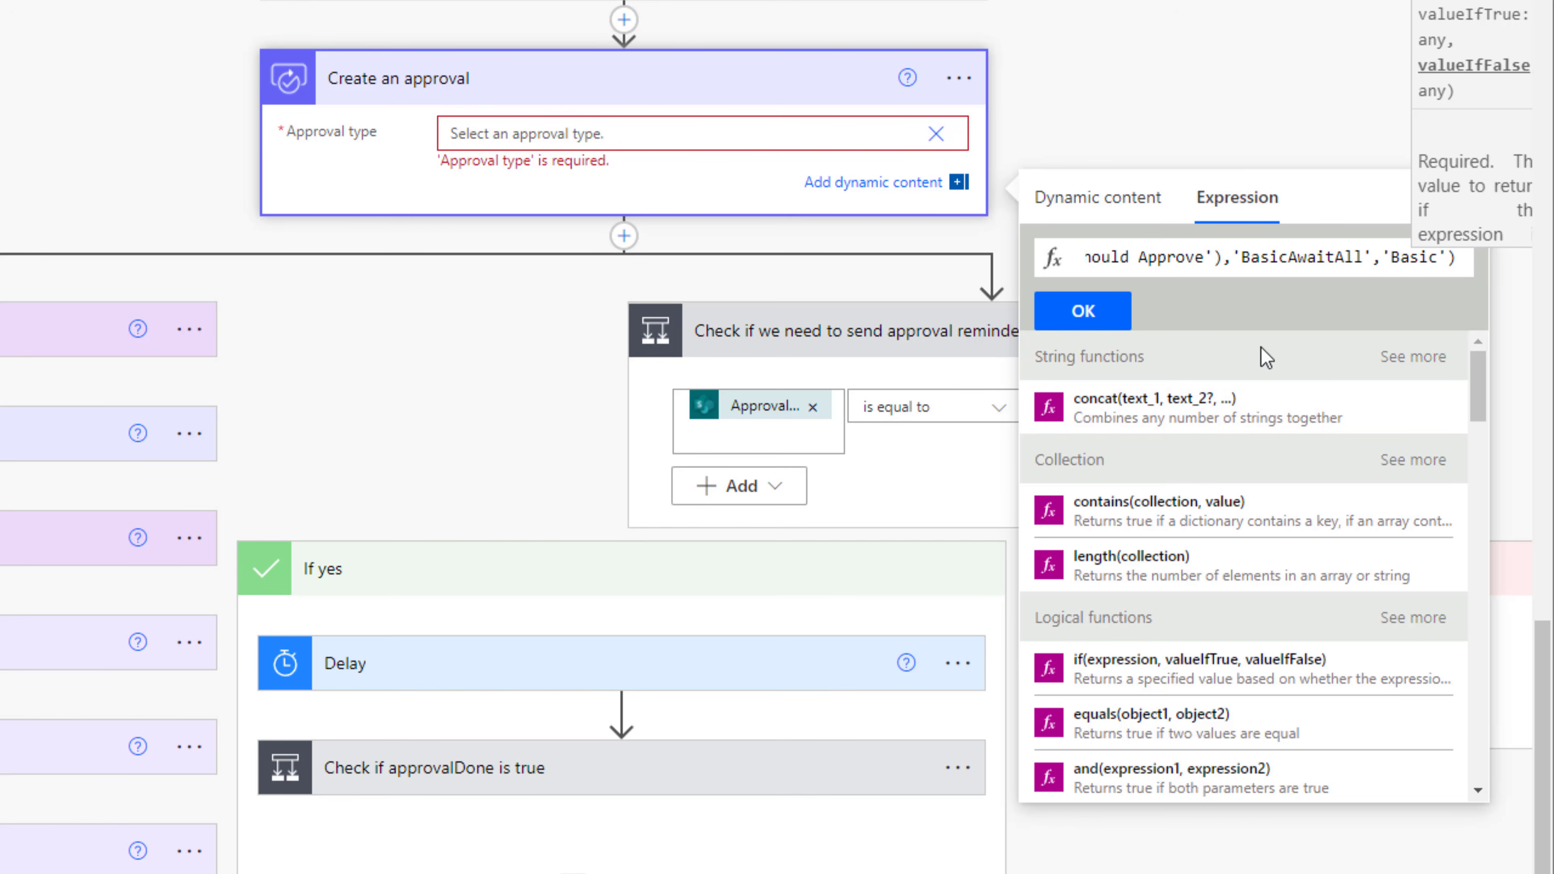
pyautogui.click(1111, 322)
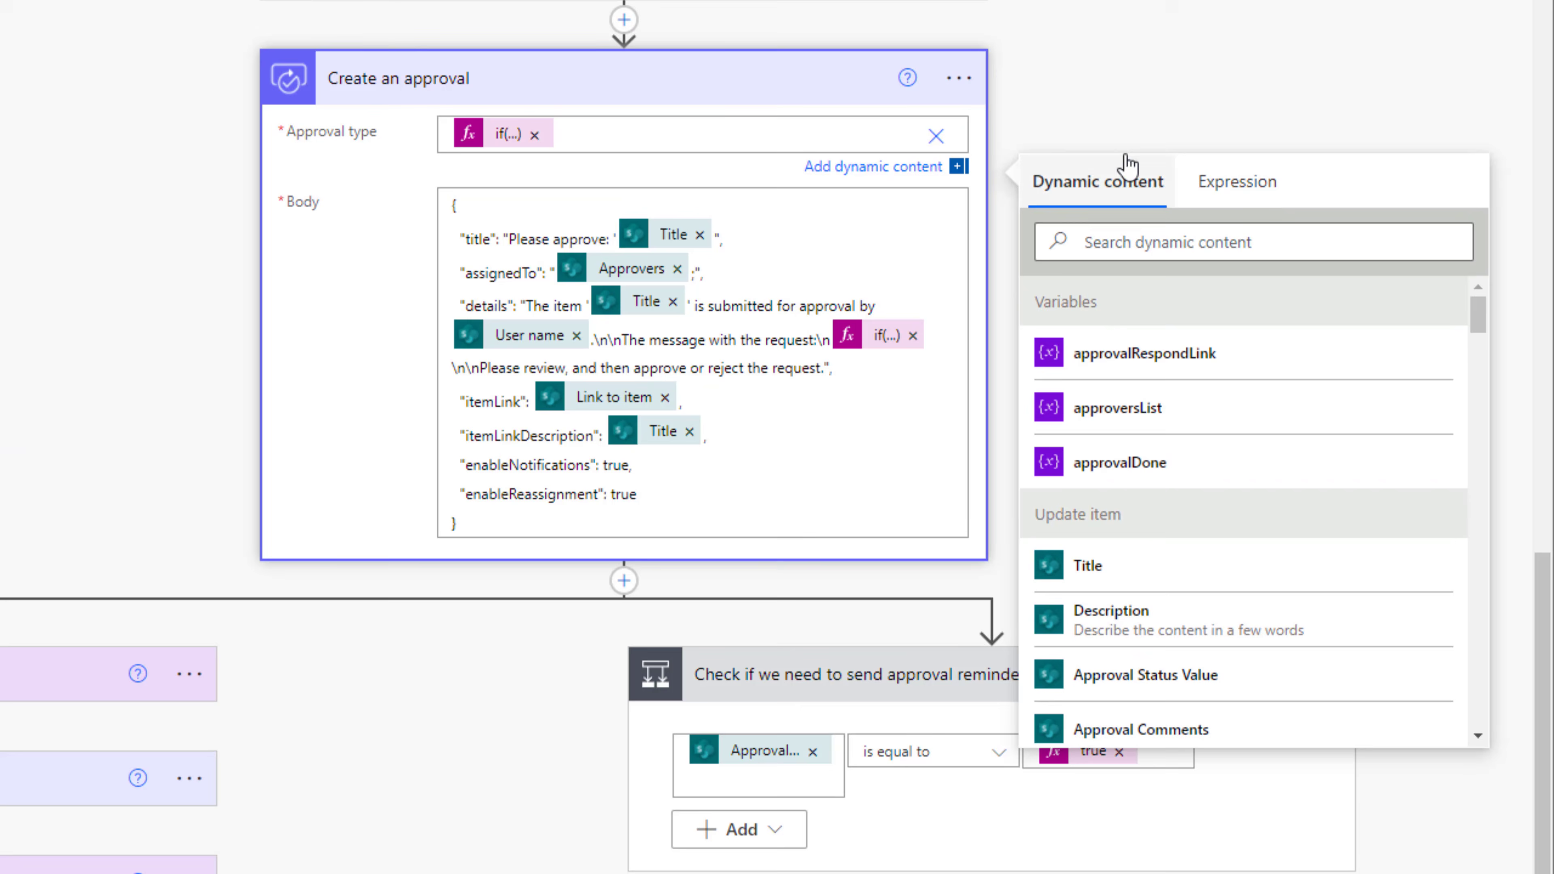
pyautogui.click(1132, 105)
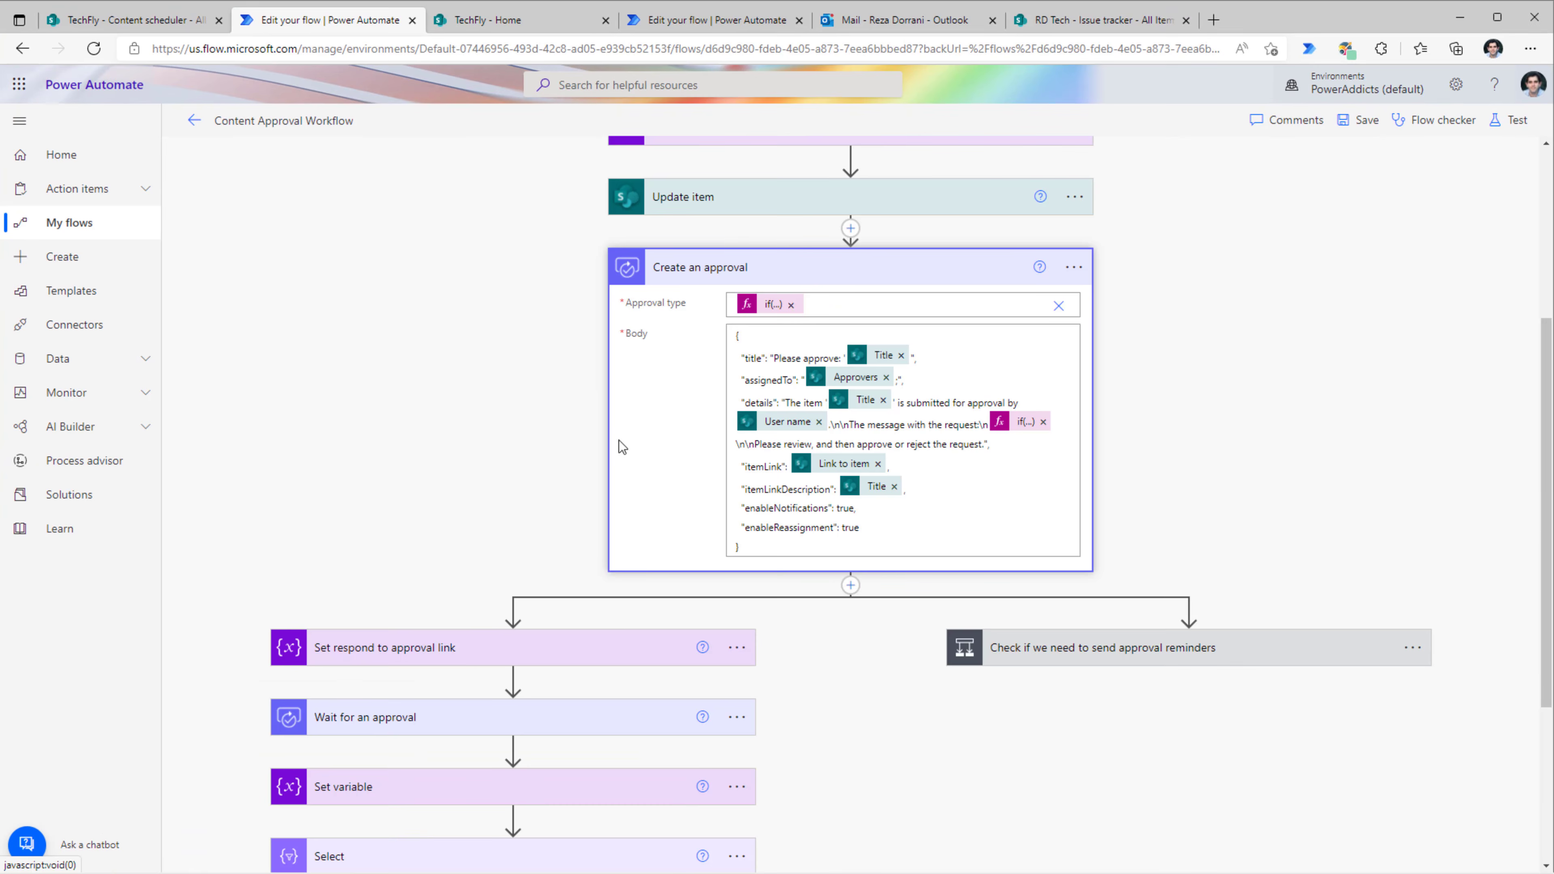
# Change the Check if request is approved condition so that Outcome does not contain Reject
pyautogui.scroll(-3, 316, 698)
pyautogui.scroll(-3, 319, 704)
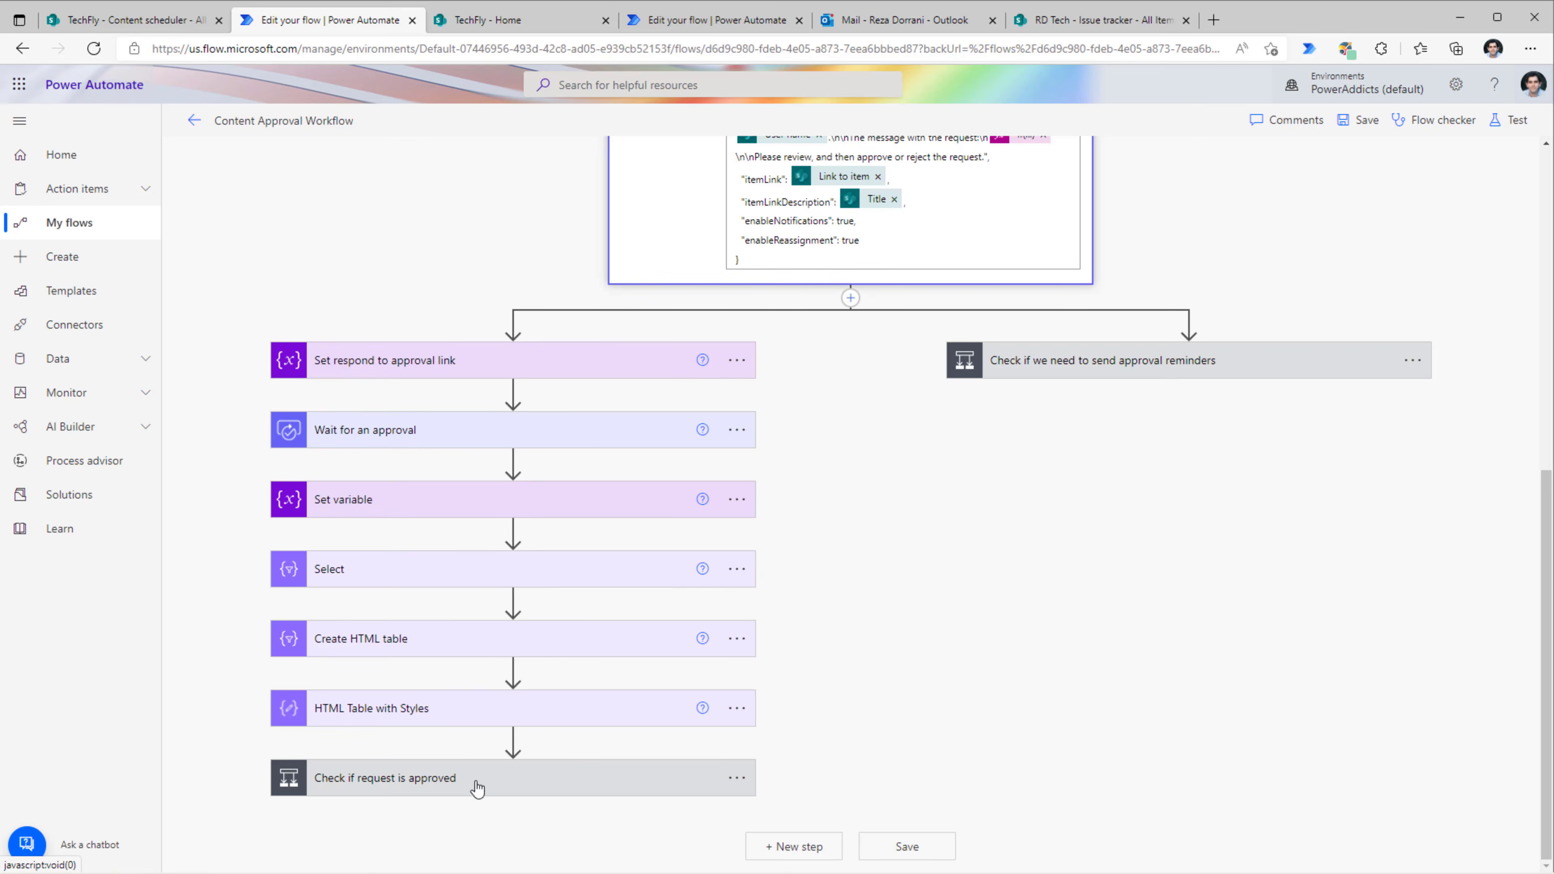
pyautogui.click(478, 782)
pyautogui.click(881, 491)
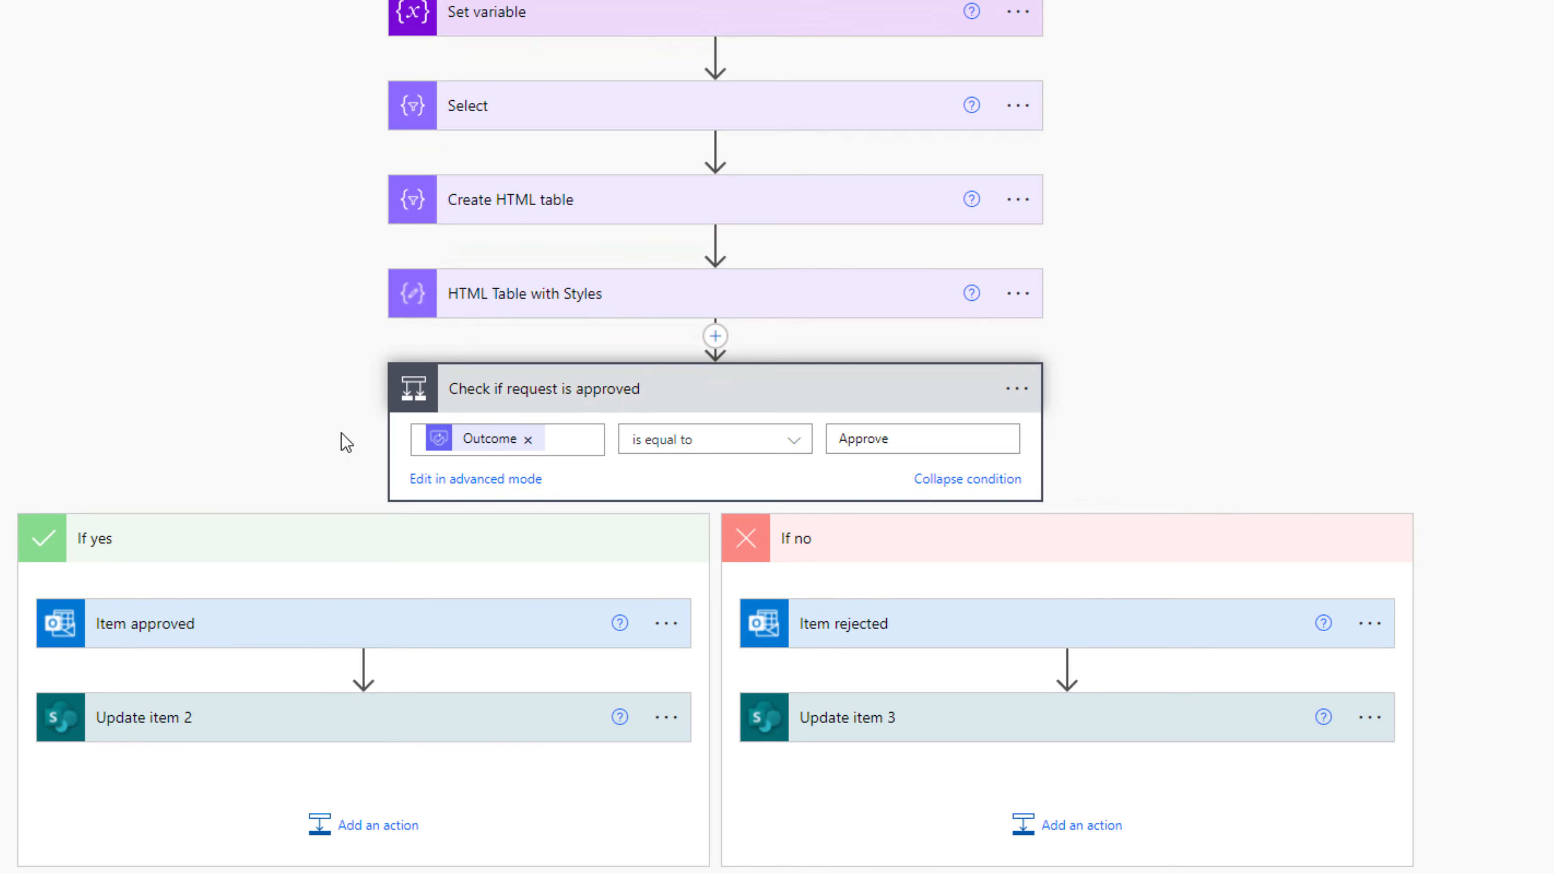
pyautogui.click(675, 441)
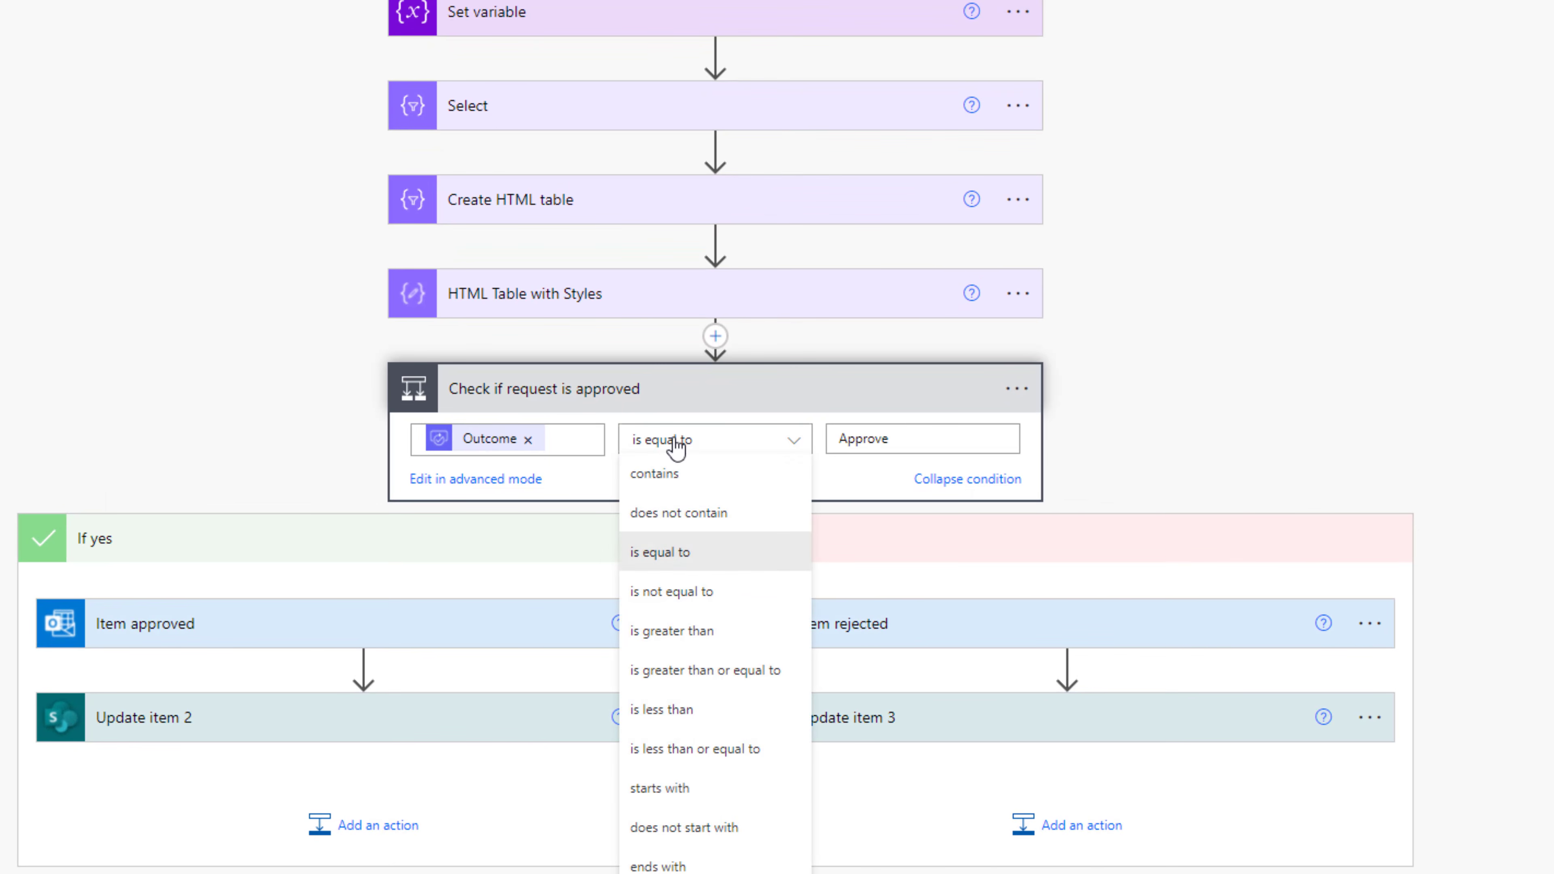
pyautogui.click(685, 515)
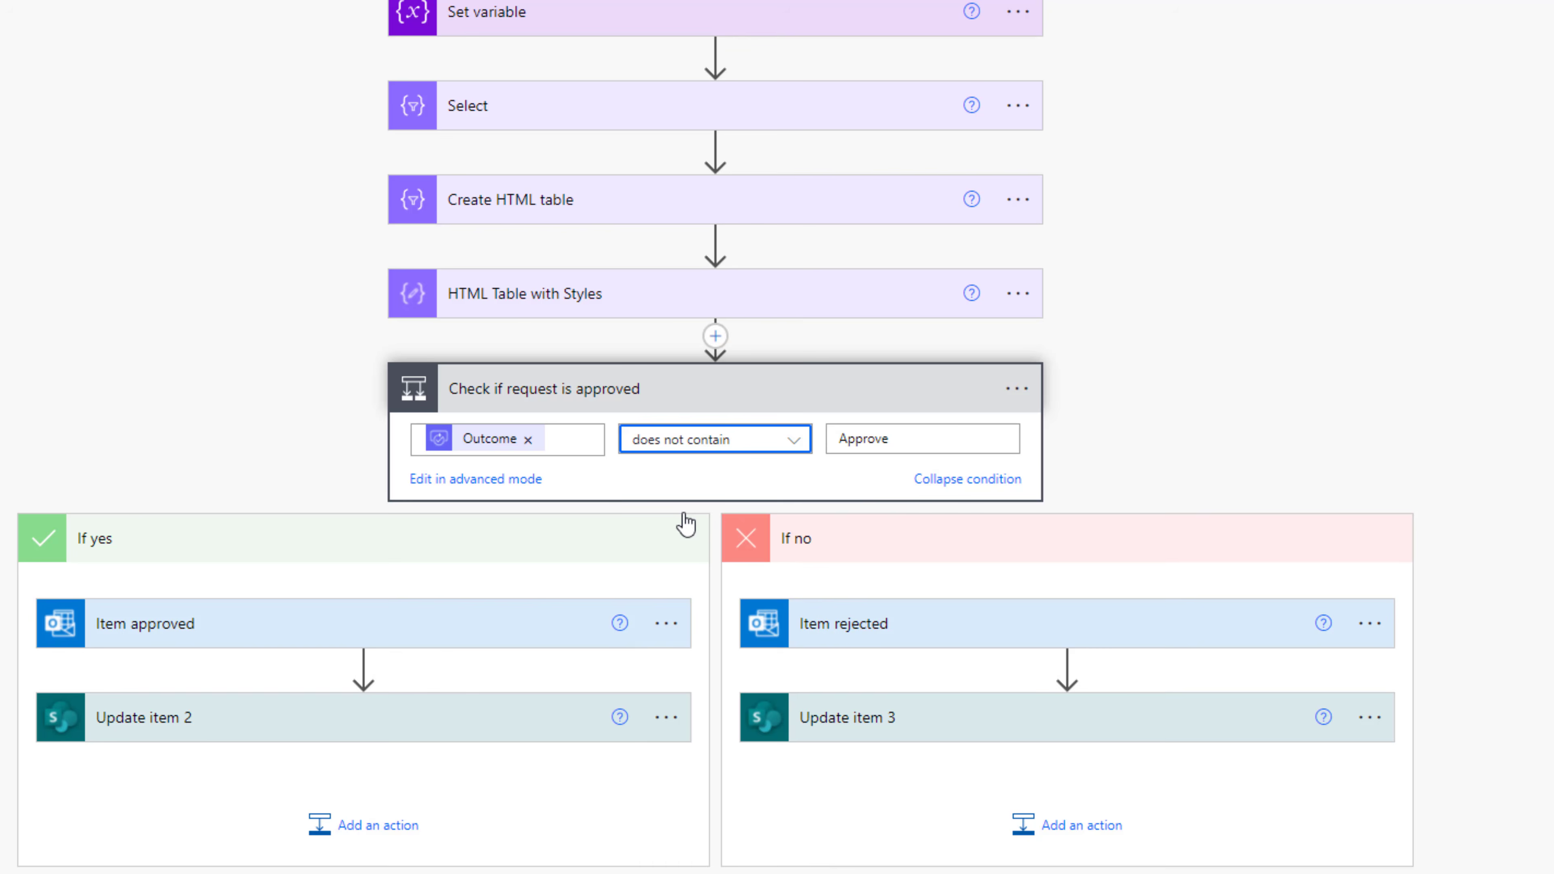
pyautogui.doubleClick(833, 439)
pyautogui.write('Reject')
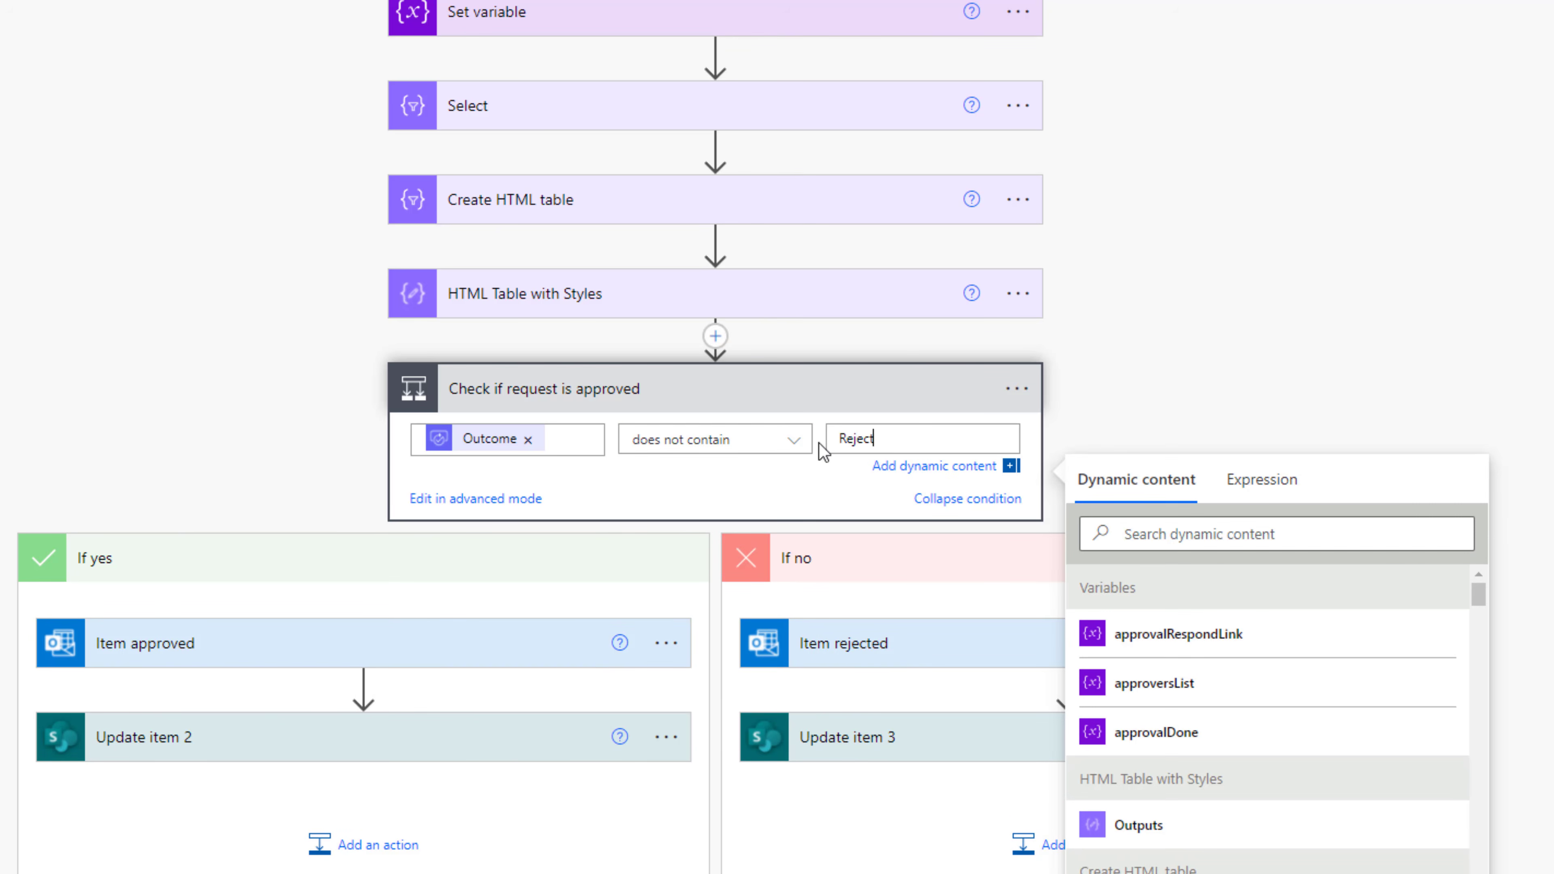
pyautogui.click(1105, 326)
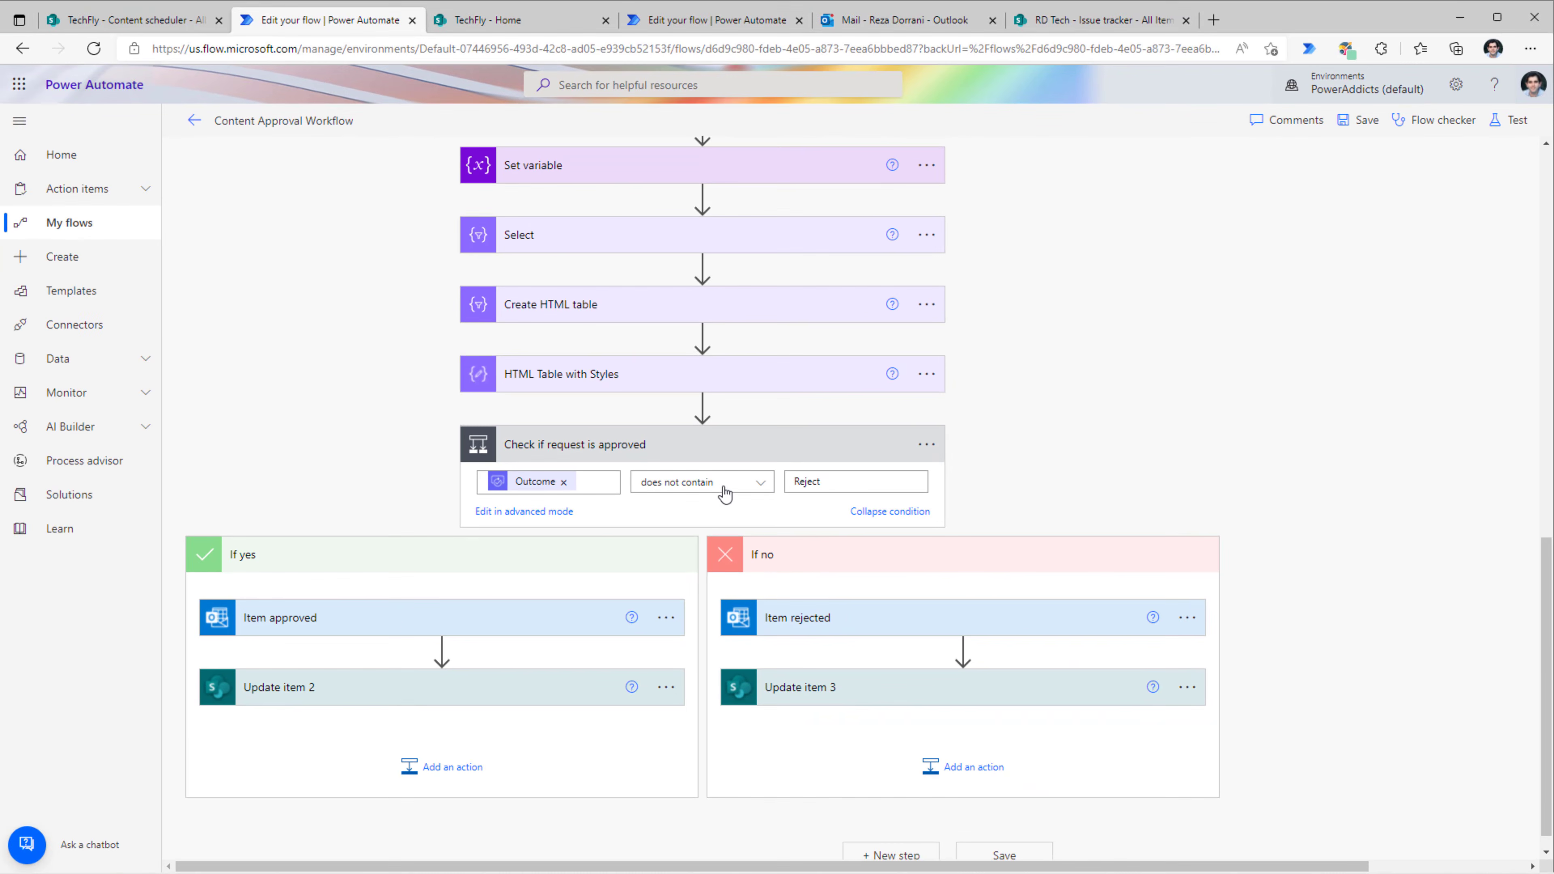
# Review the Create an approval action against the updated condition and save the Content Approval Workflow
pyautogui.scroll(9, 770, 486)
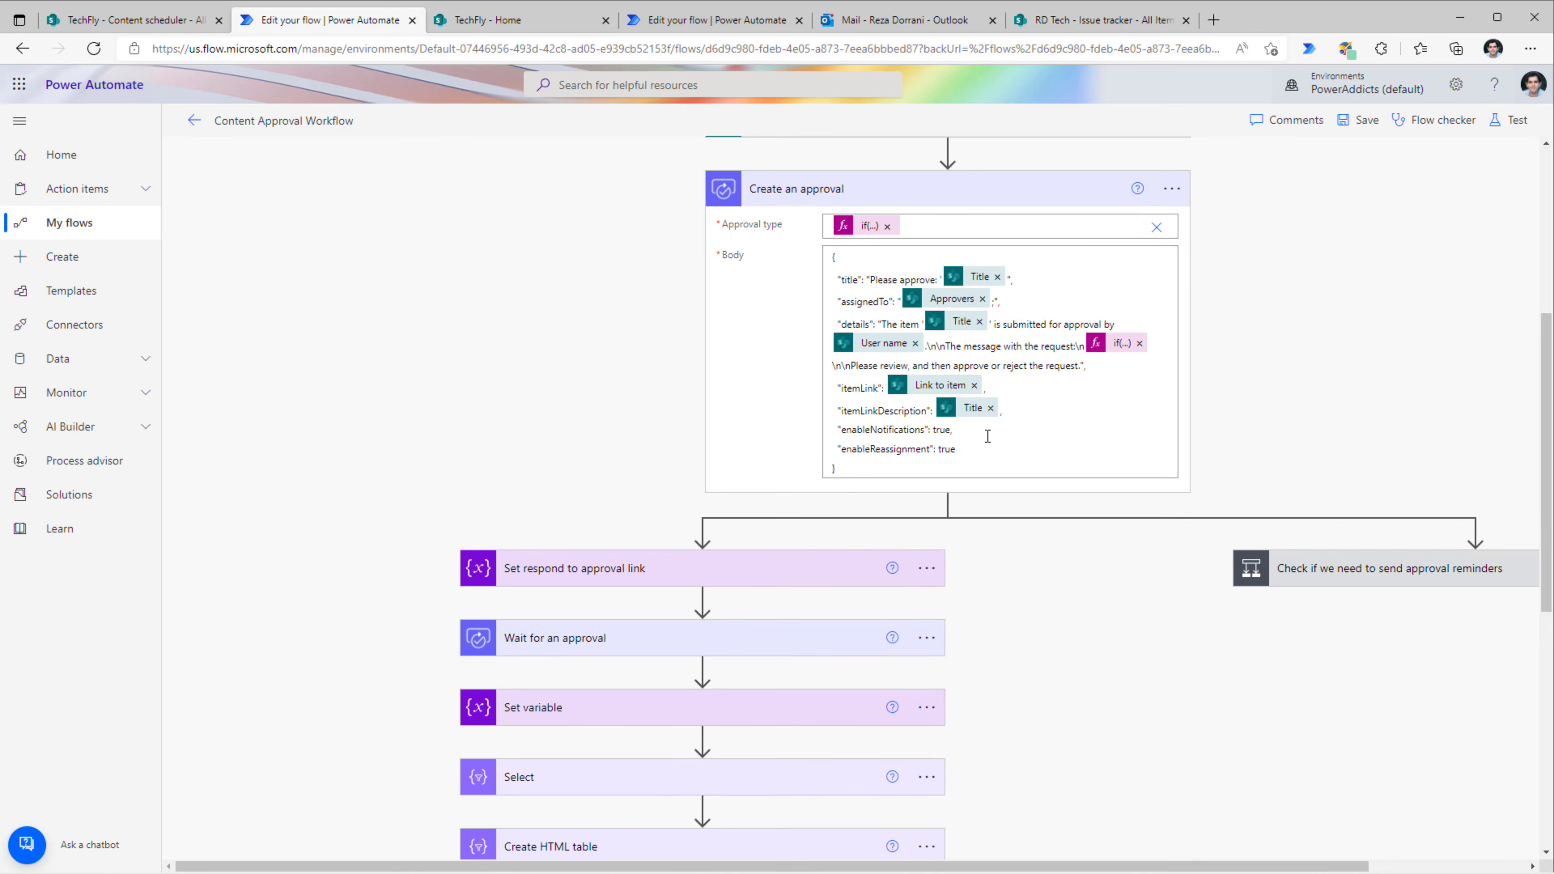
pyautogui.scroll(-9, 988, 436)
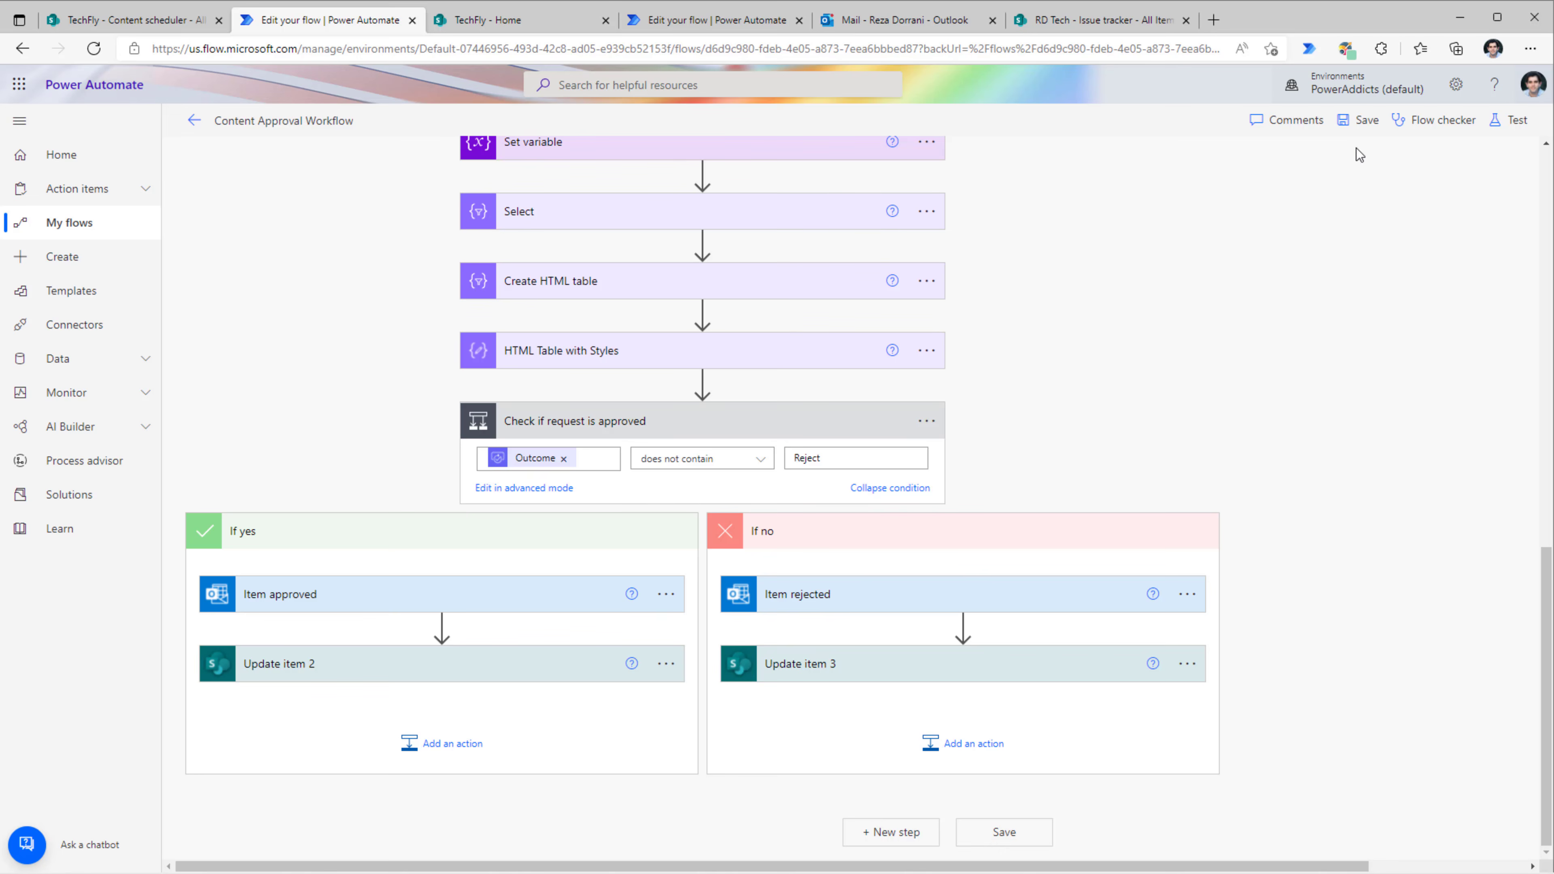
pyautogui.click(1359, 121)
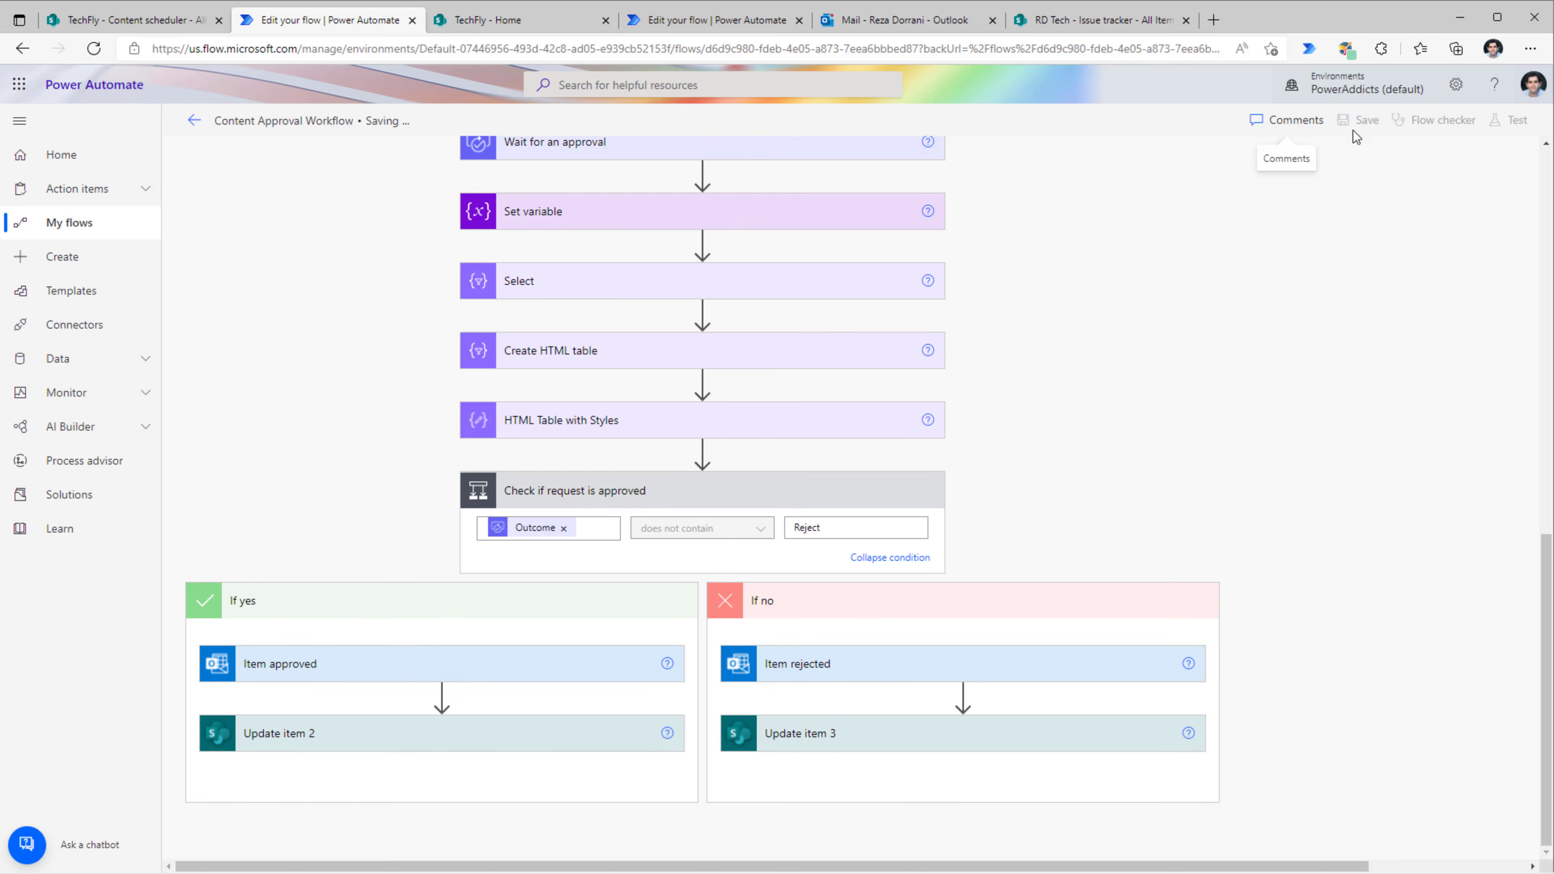
# Add a Content scheduler item titled Power BI Write Back with description Power Apps & BI and status Draft needs approval
pyautogui.click(137, 20)
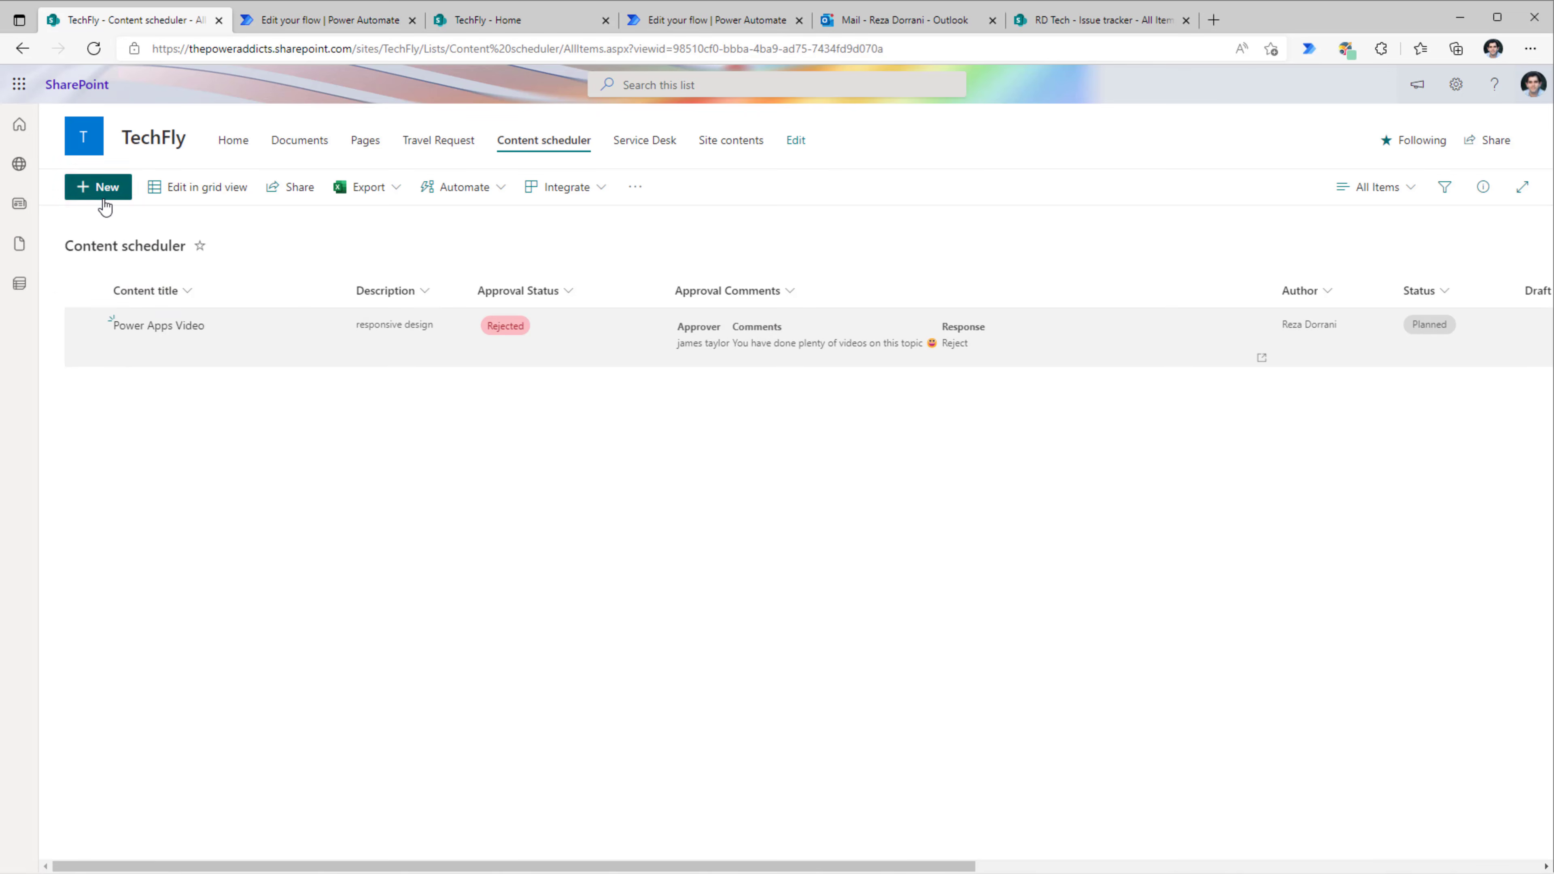
pyautogui.click(98, 187)
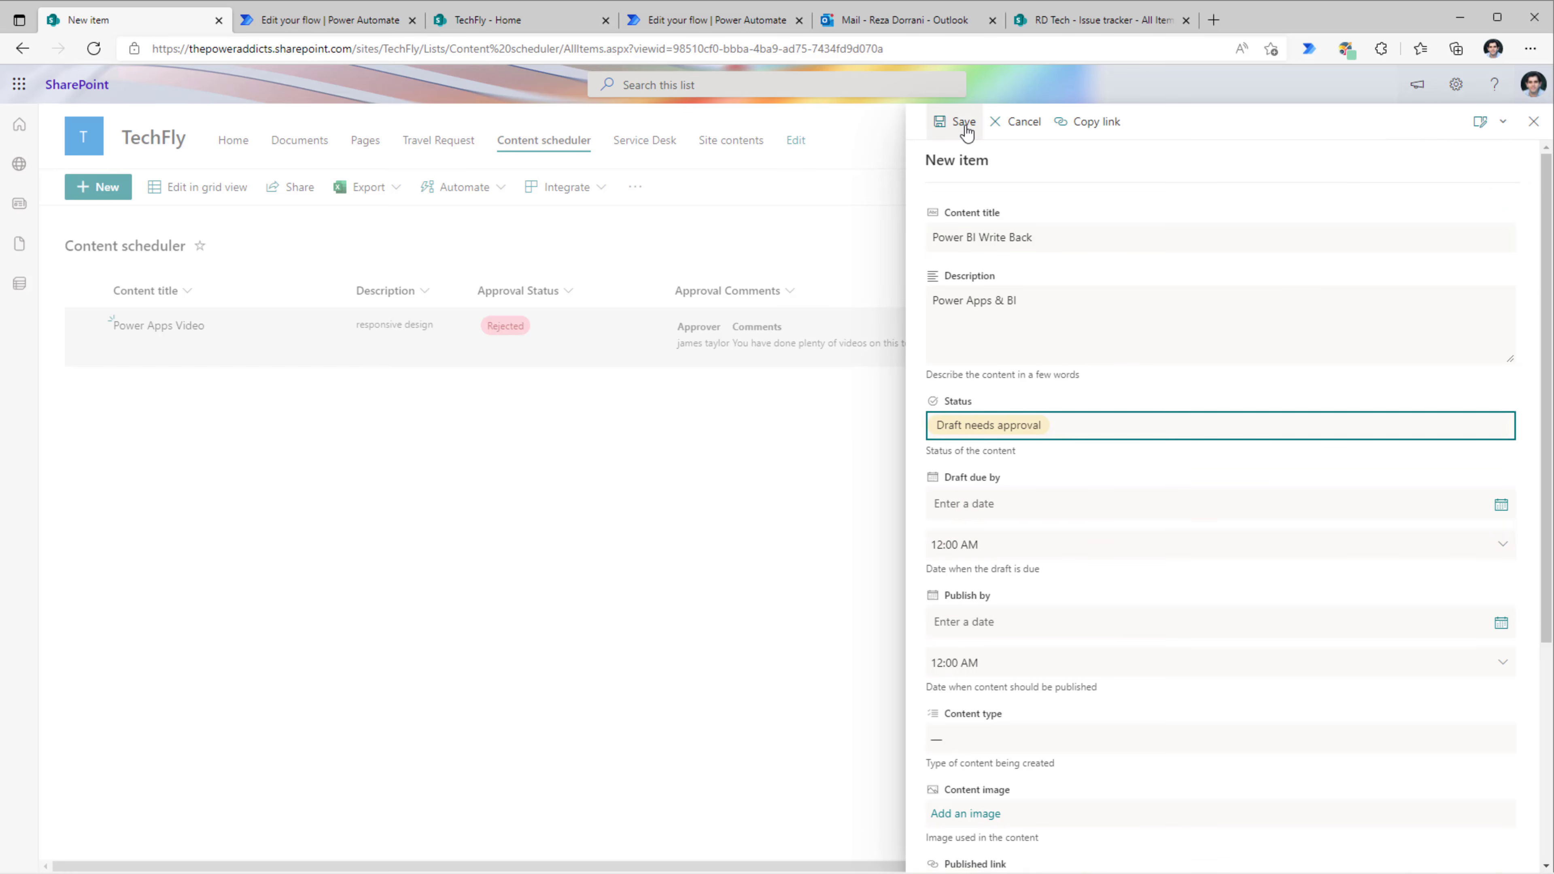
pyautogui.click(966, 130)
# Start the Content Approval Workflow for the Power BI Write Back item with the request "Check this idea!" and two approvers
pyautogui.click(250, 386)
pyautogui.click(673, 186)
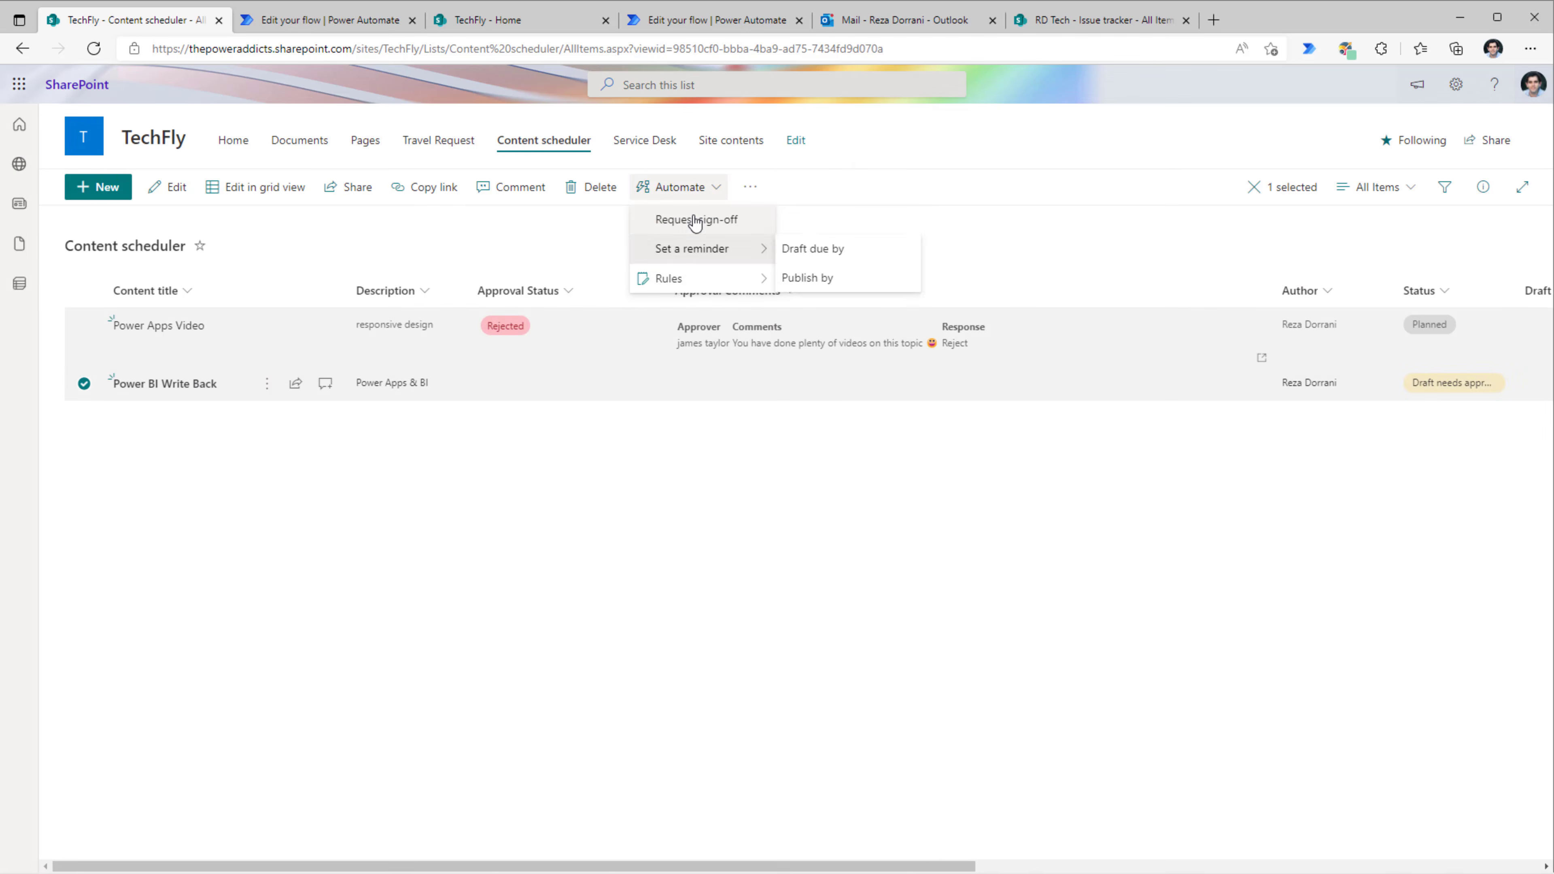
pyautogui.click(698, 277)
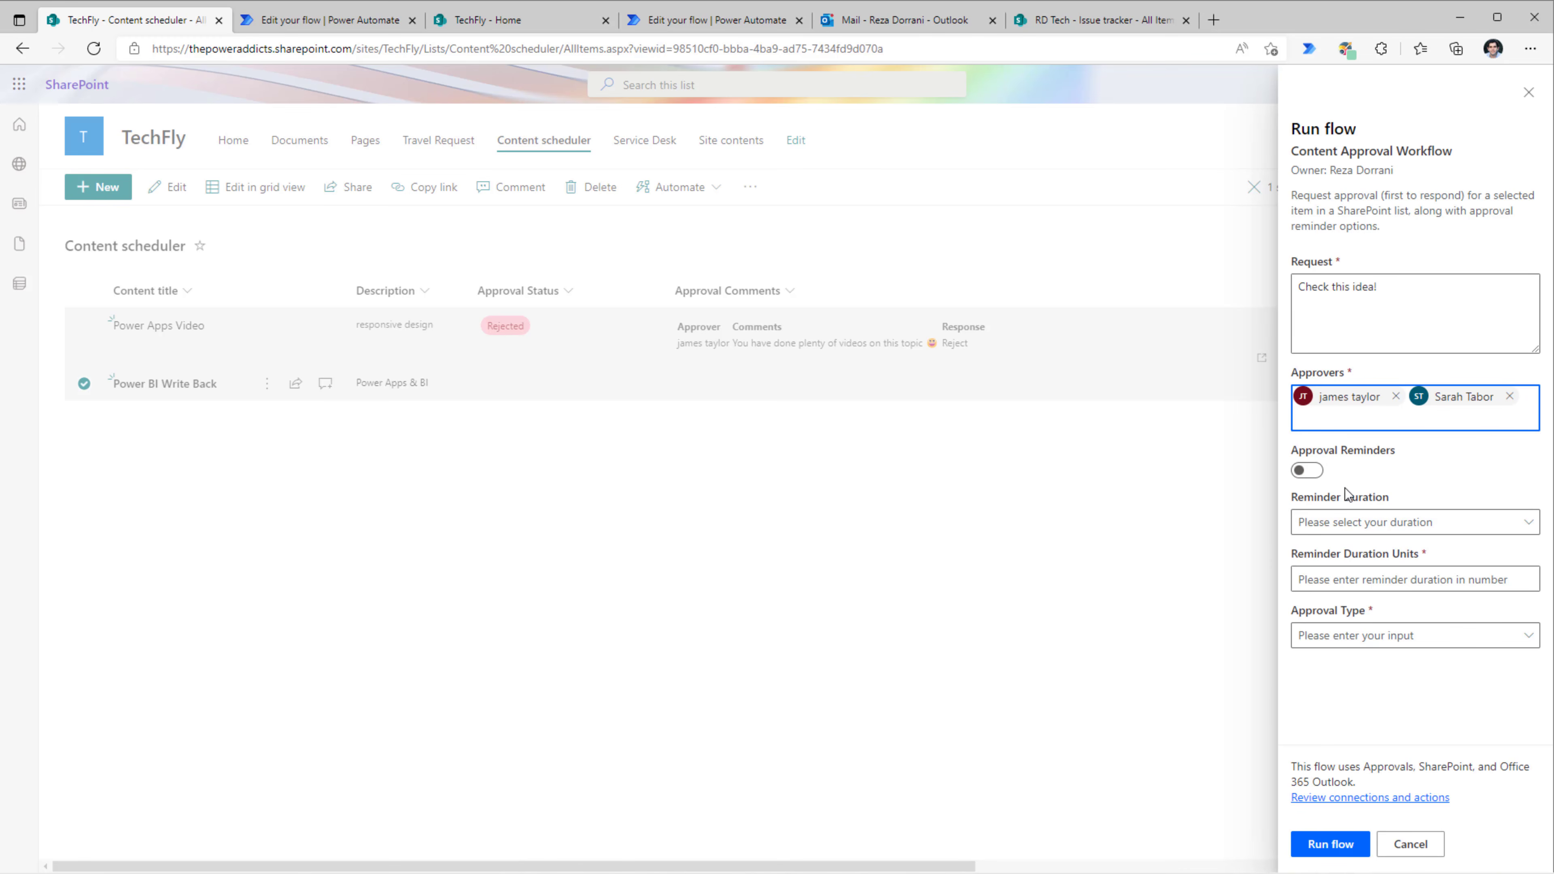
# Enable approval reminders at 1 Week, set the approval type to Everyone should Approve, and run the flow
pyautogui.click(1314, 472)
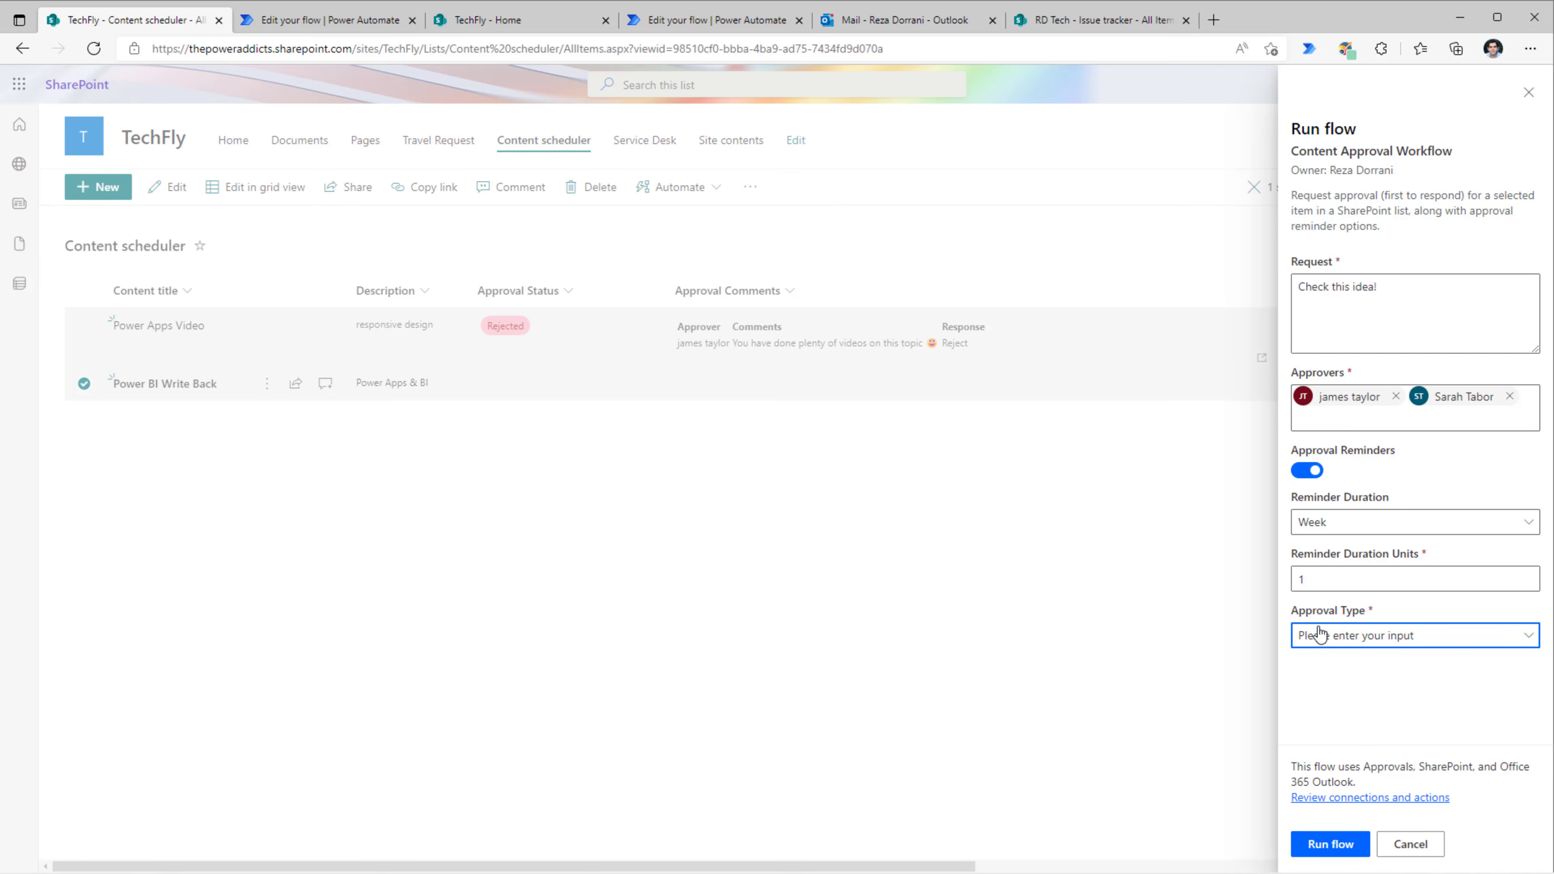
pyautogui.click(1380, 640)
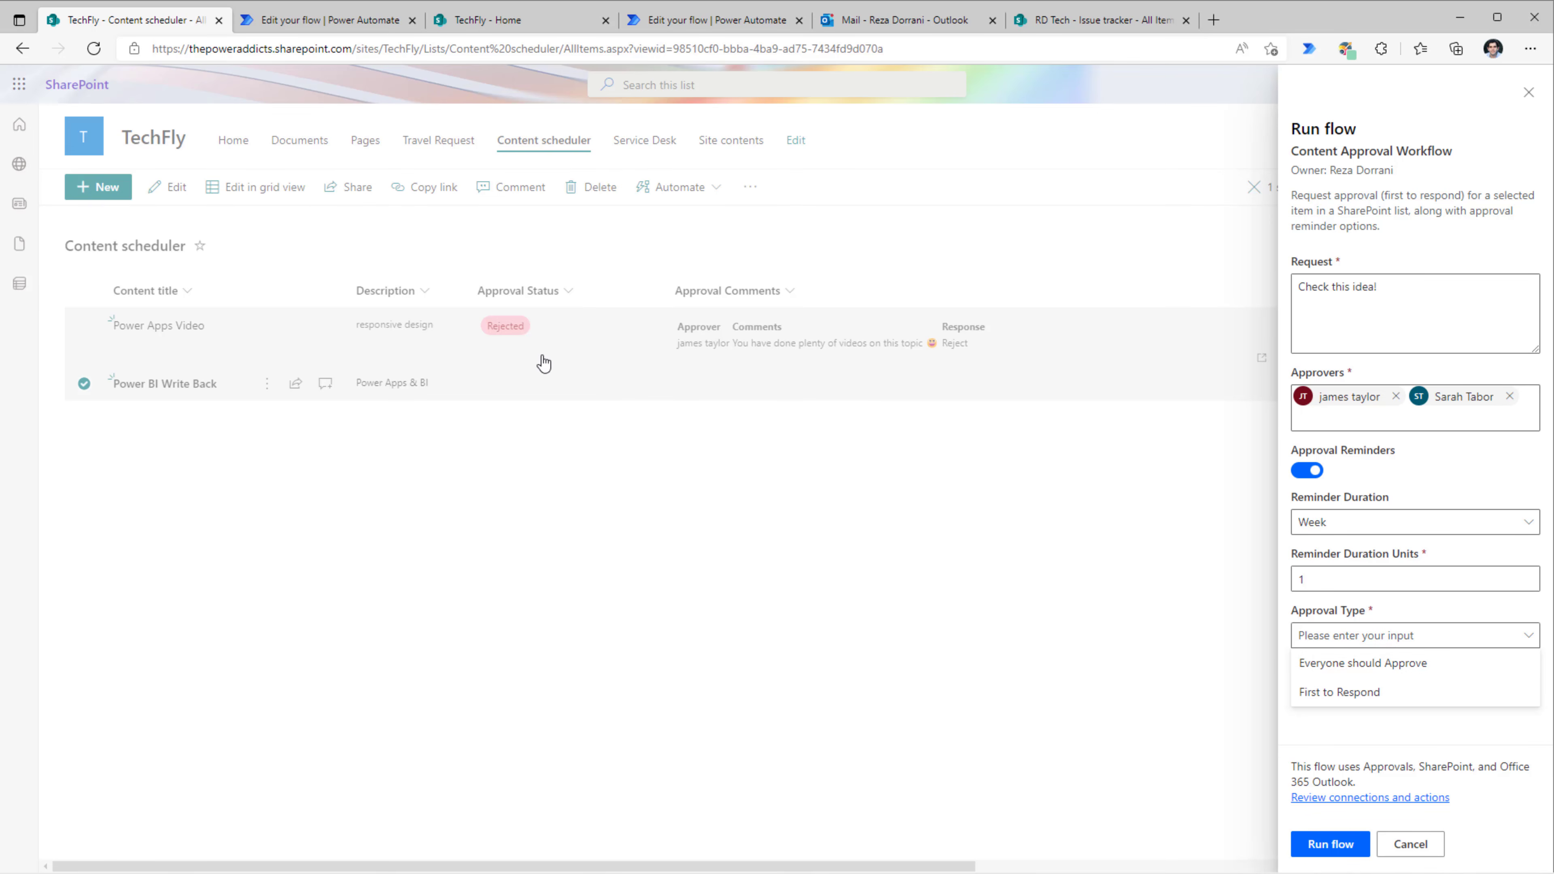
pyautogui.click(1371, 671)
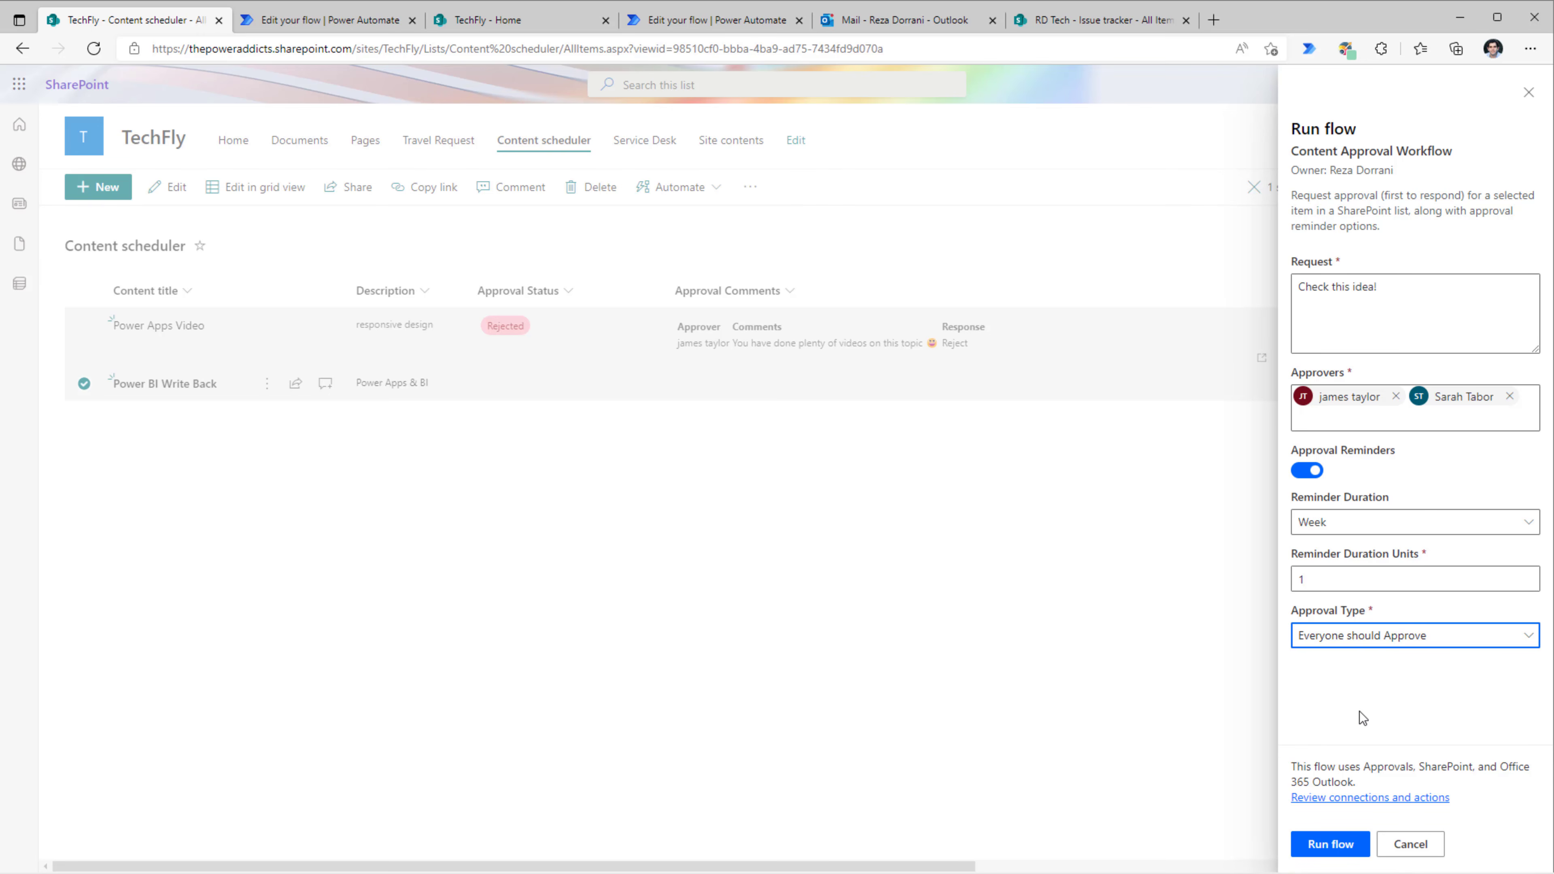
pyautogui.click(1344, 844)
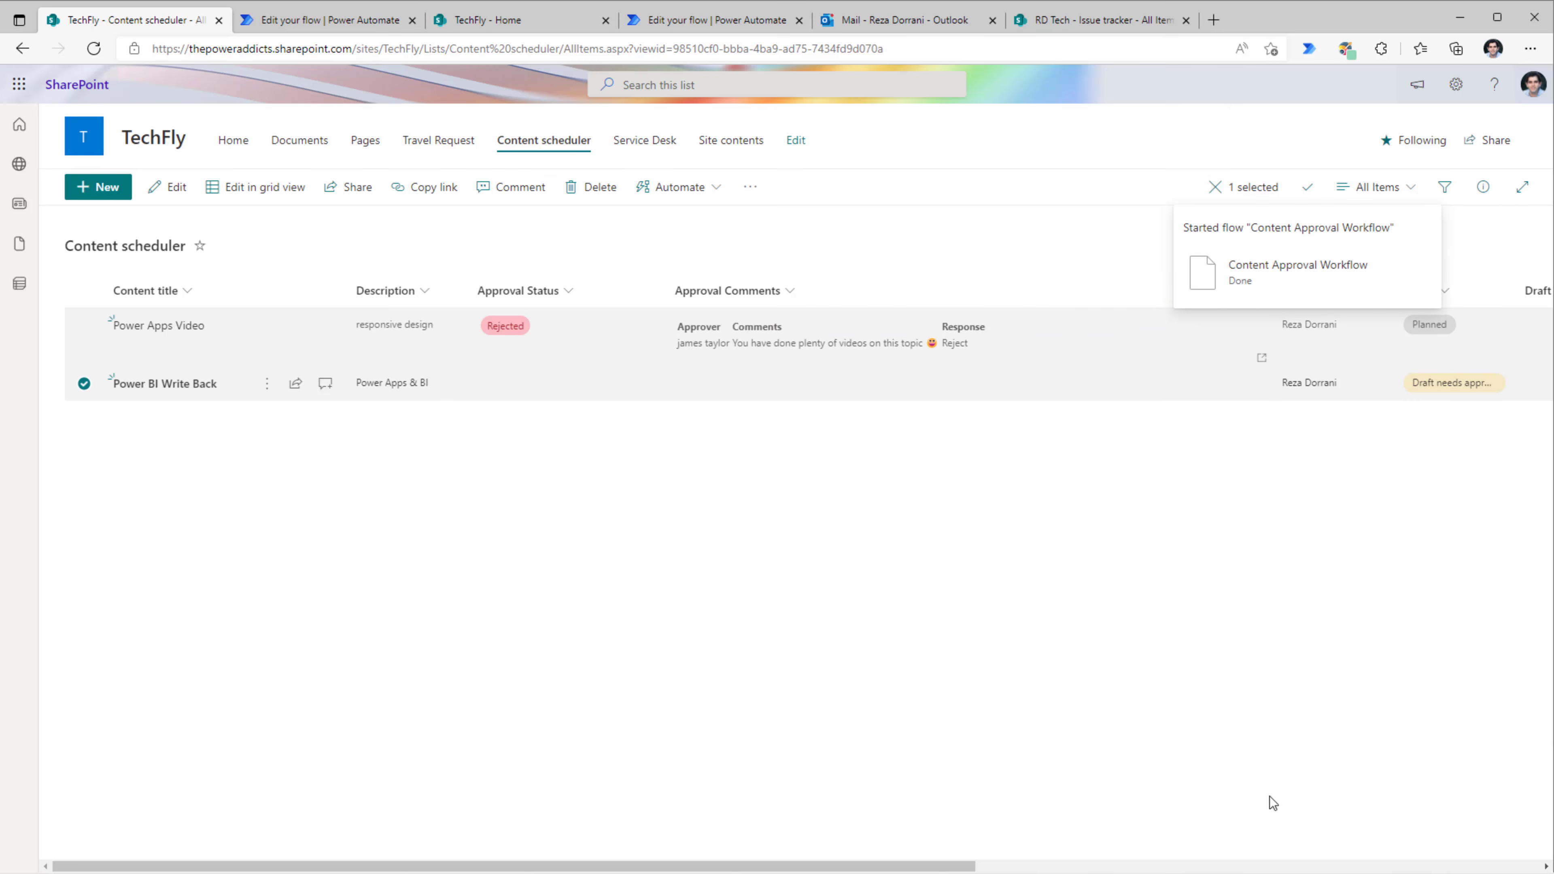
pyautogui.press('F5')
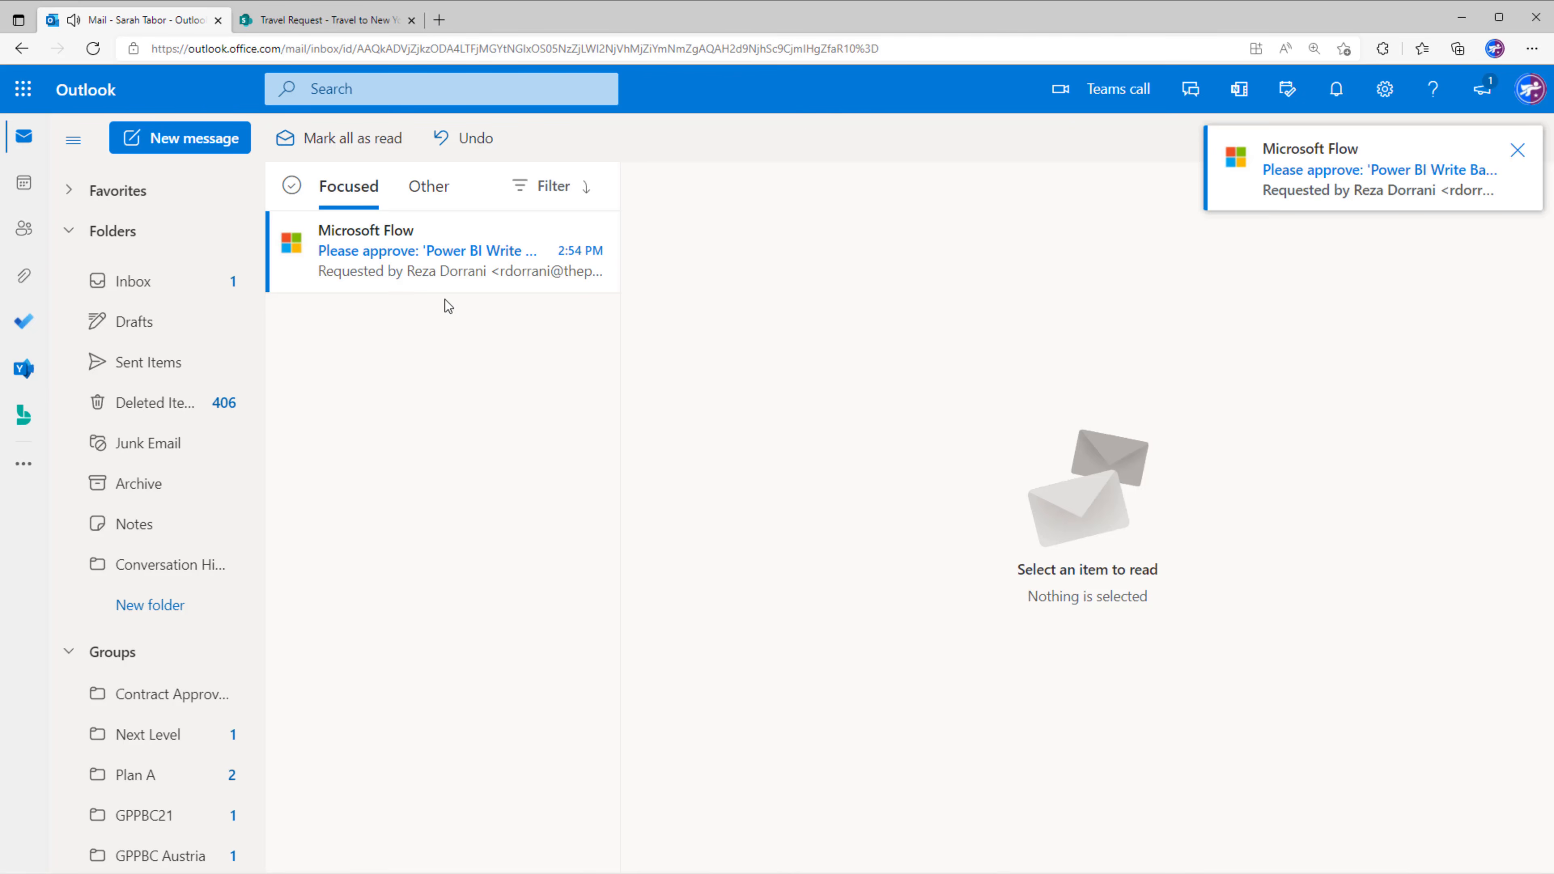
# In the first approver's Outlook inbox, approve the Power BI Write Back request with the comment "Great idea!"
pyautogui.click(444, 274)
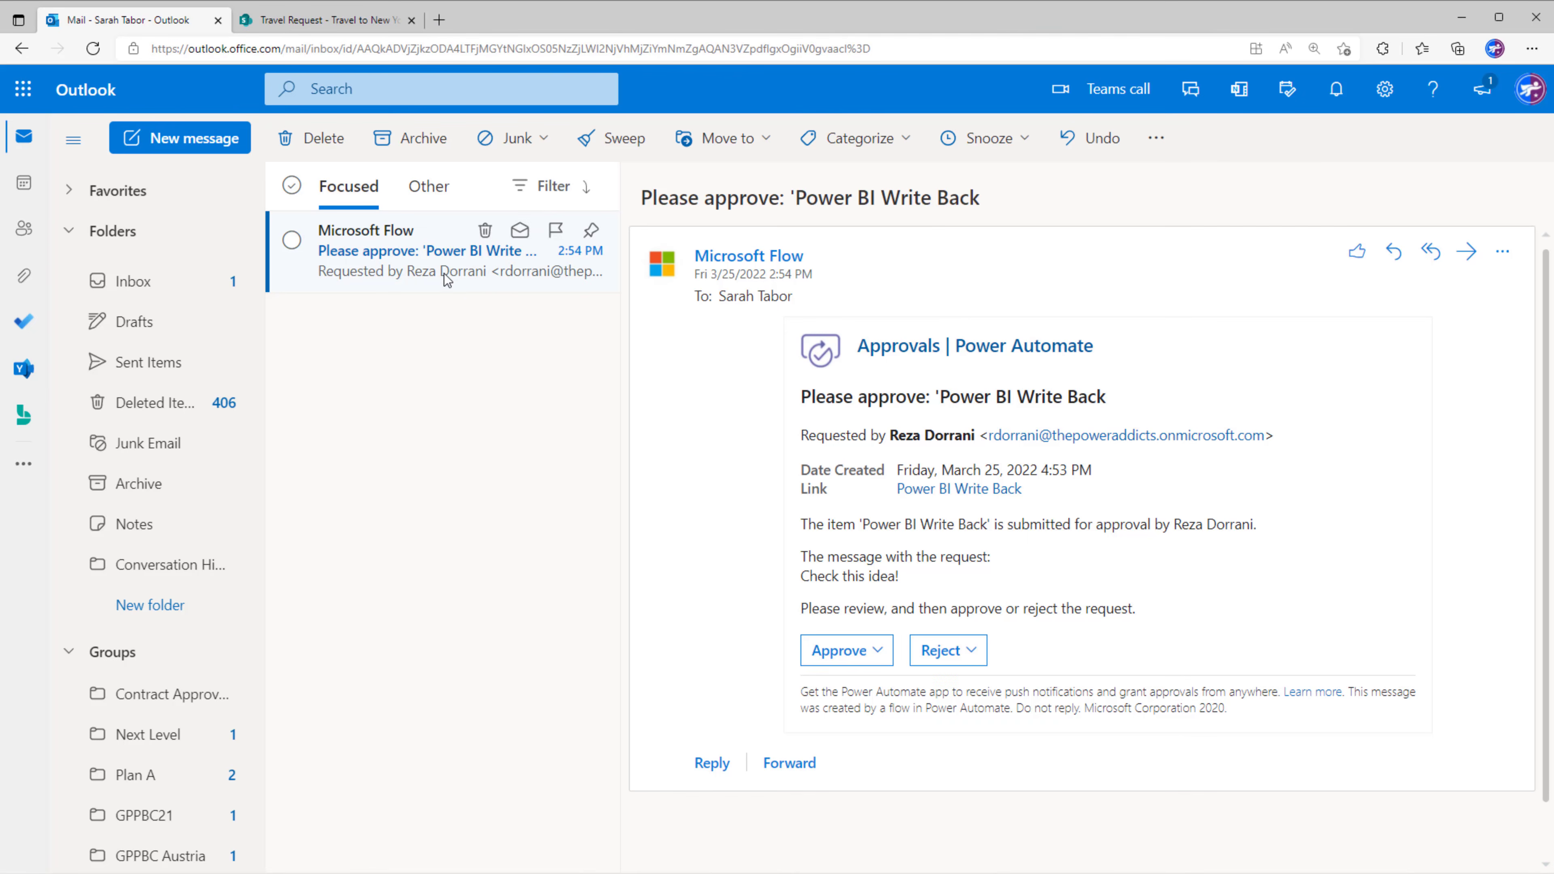
pyautogui.click(875, 651)
pyautogui.write('Great idea!')
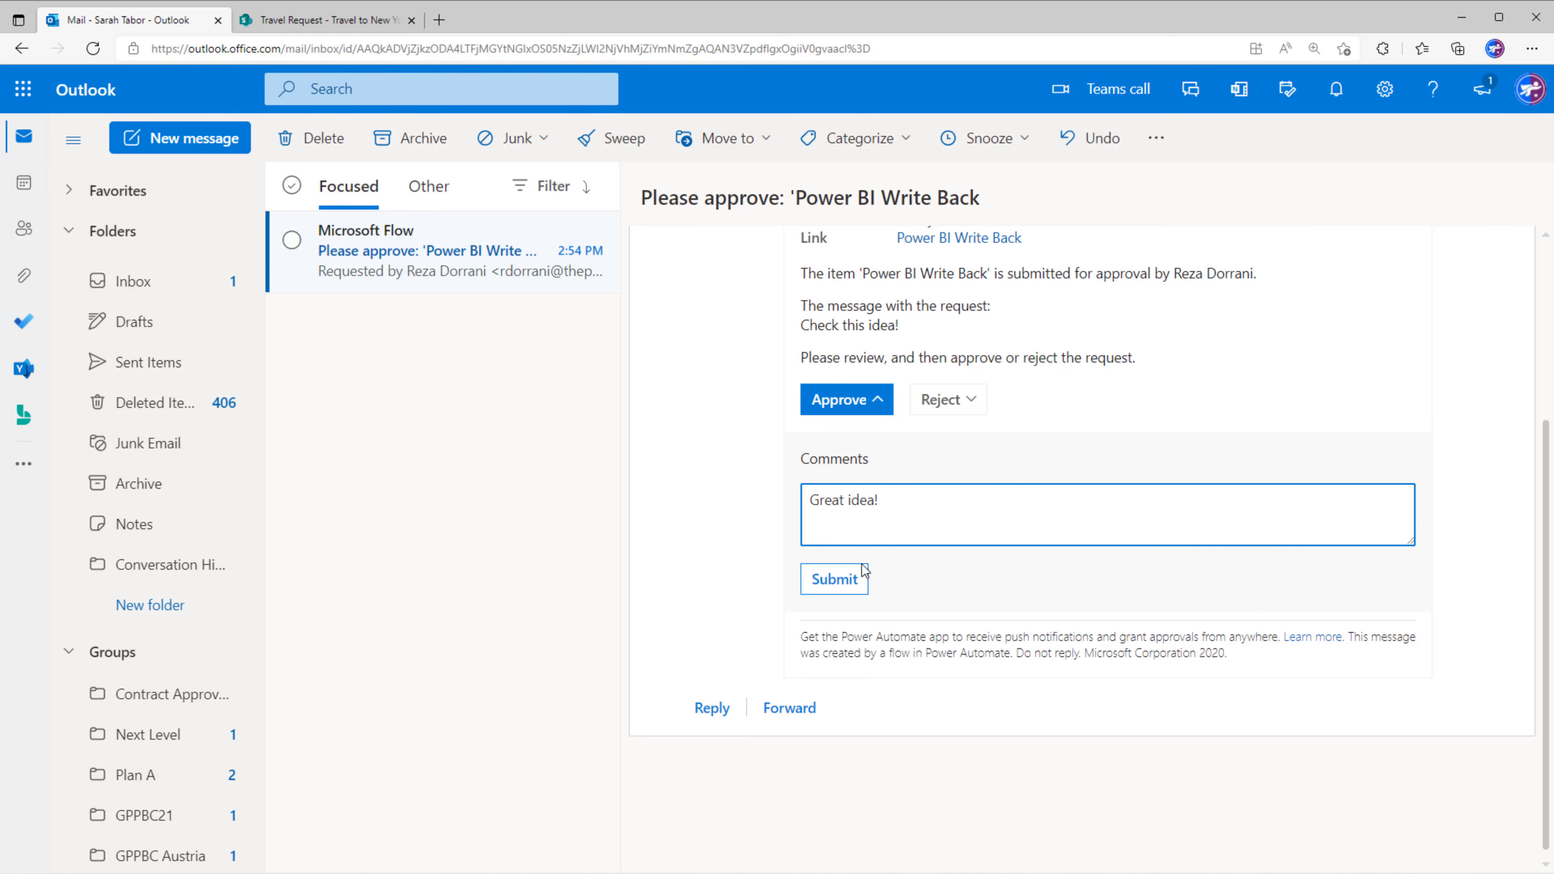
pyautogui.click(844, 580)
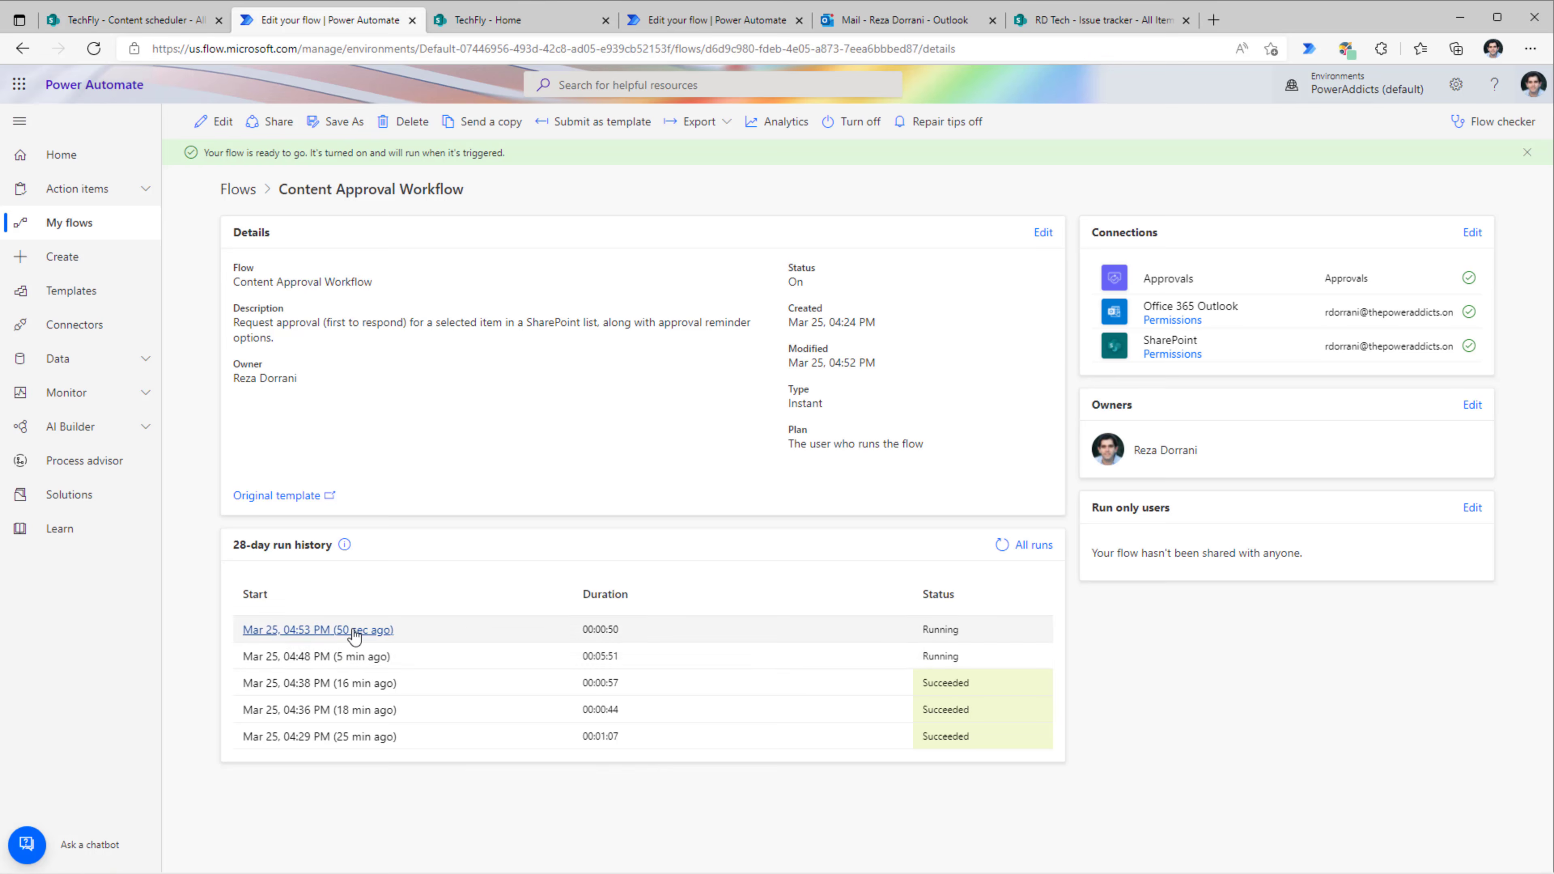
# Open the latest run of the Content Approval Workflow in Power Automate and examine its Create an approval action
pyautogui.click(351, 631)
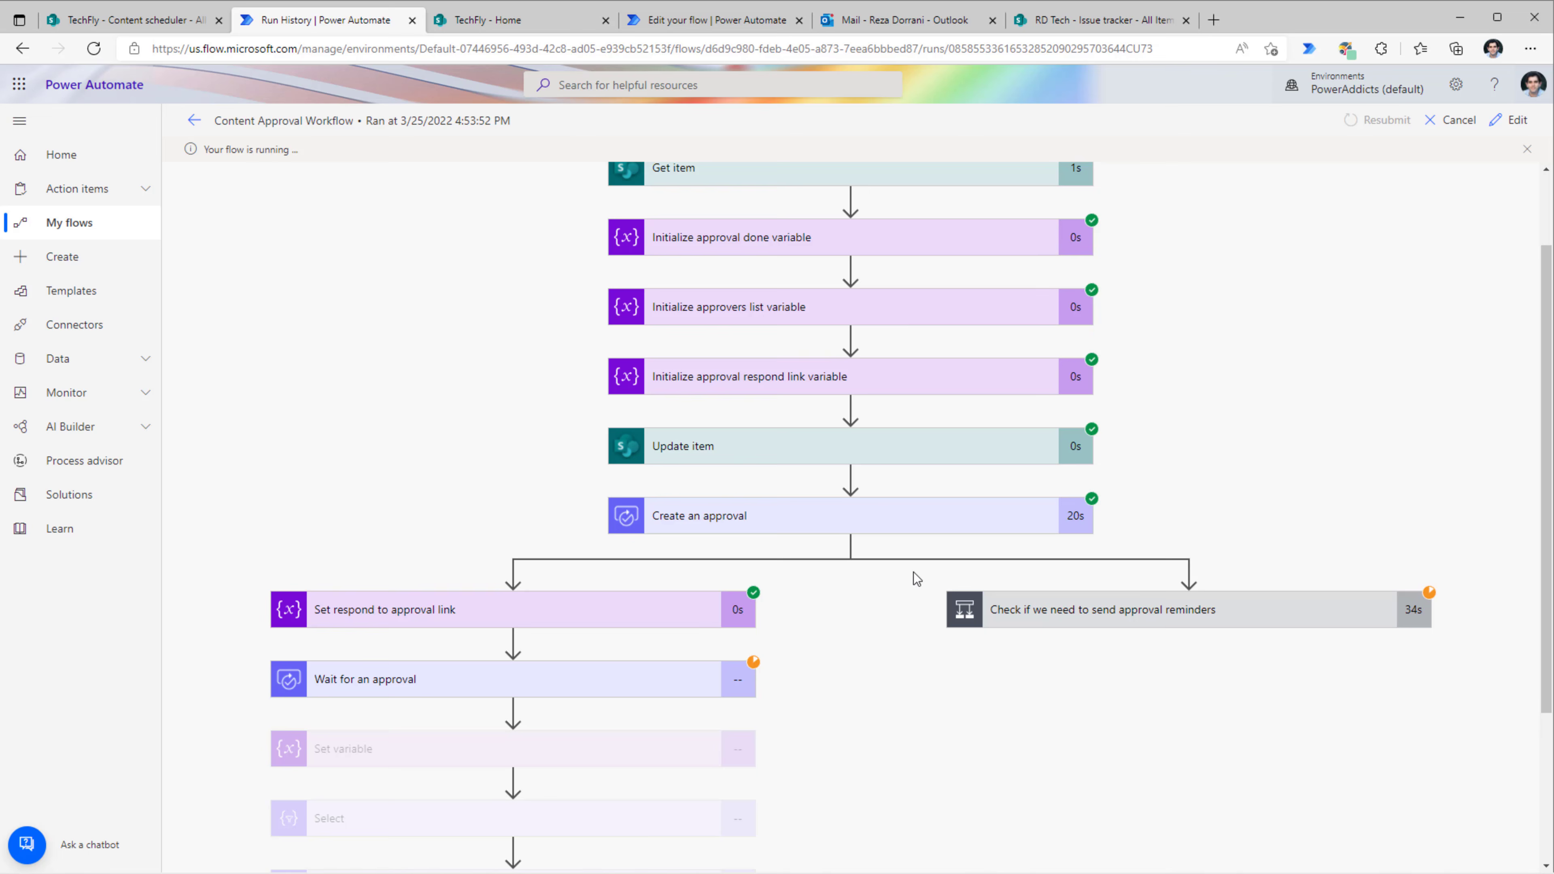
pyautogui.click(793, 521)
pyautogui.scroll(-3, 750, 499)
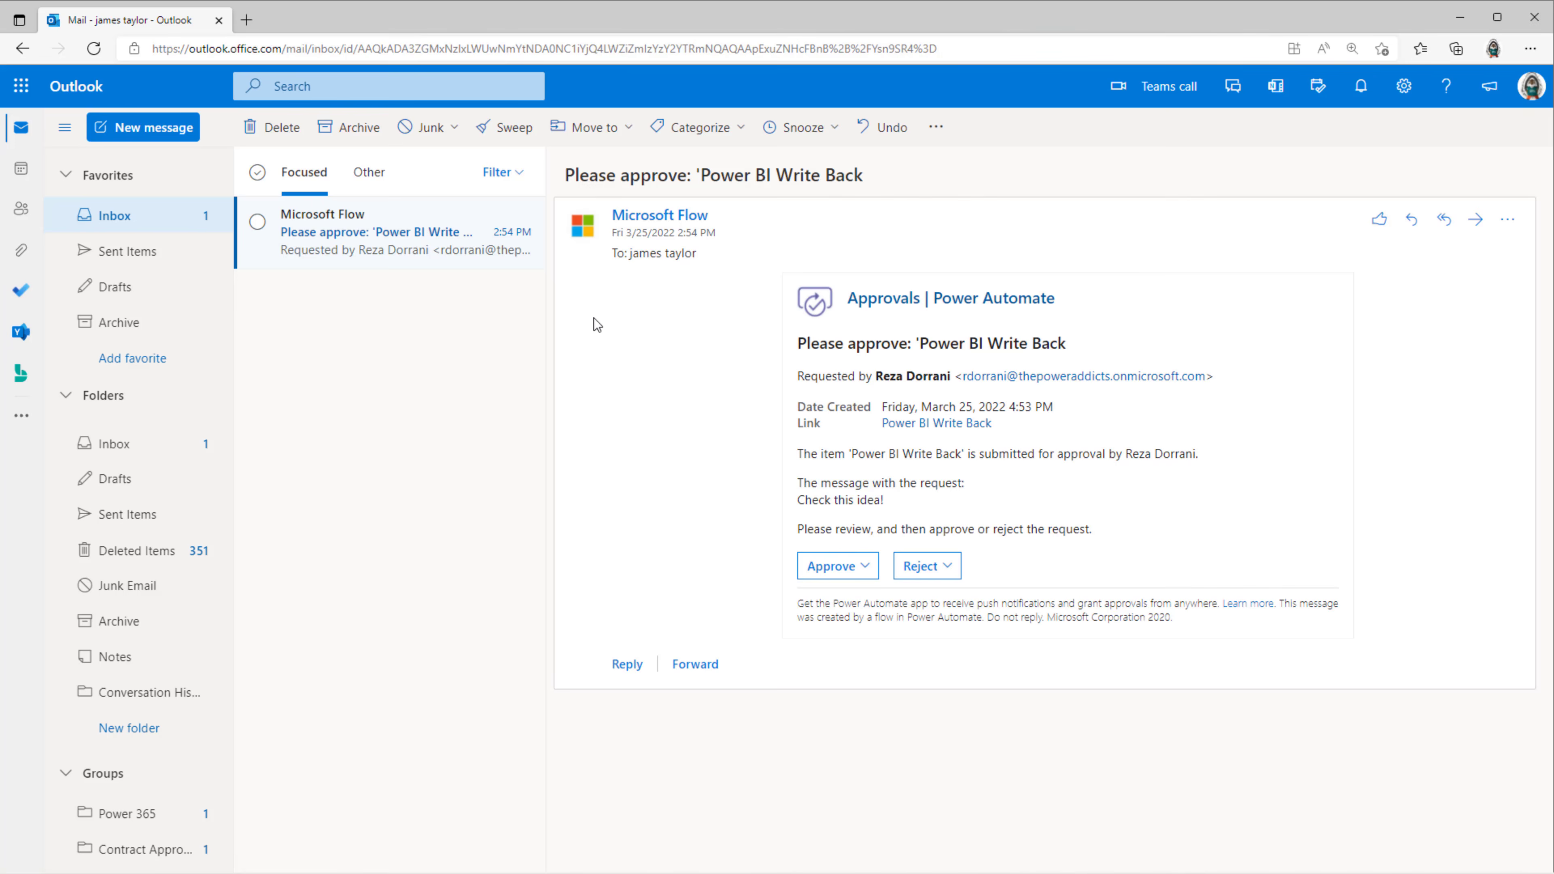
# In the second approver's Outlook inbox, approve the Power BI Write Back request with the comment "ok"
pyautogui.click(856, 565)
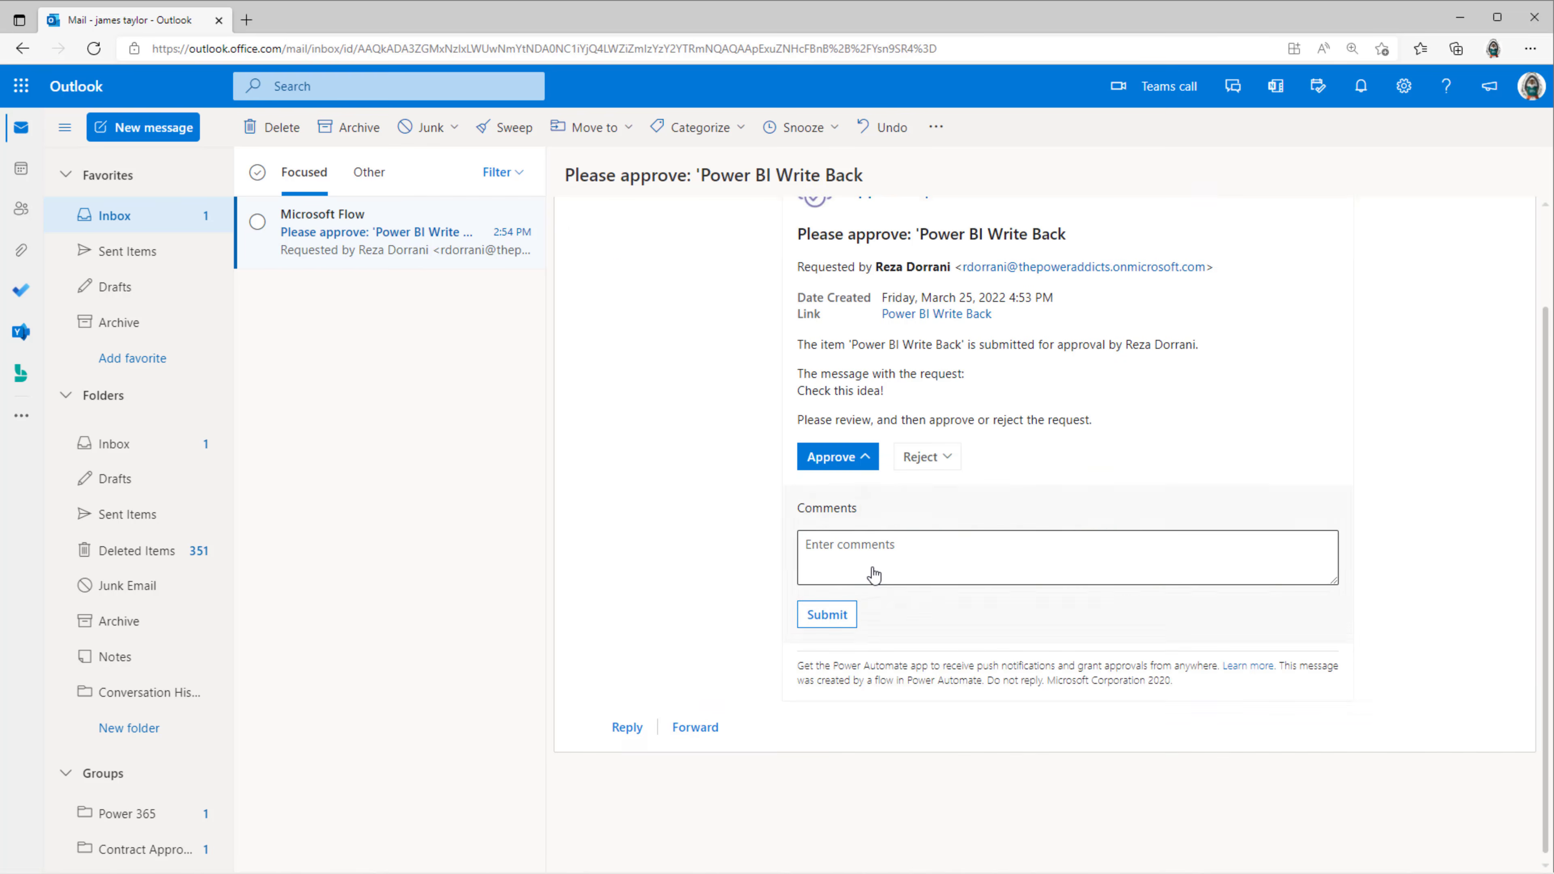
pyautogui.click(873, 572)
pyautogui.write('ok')
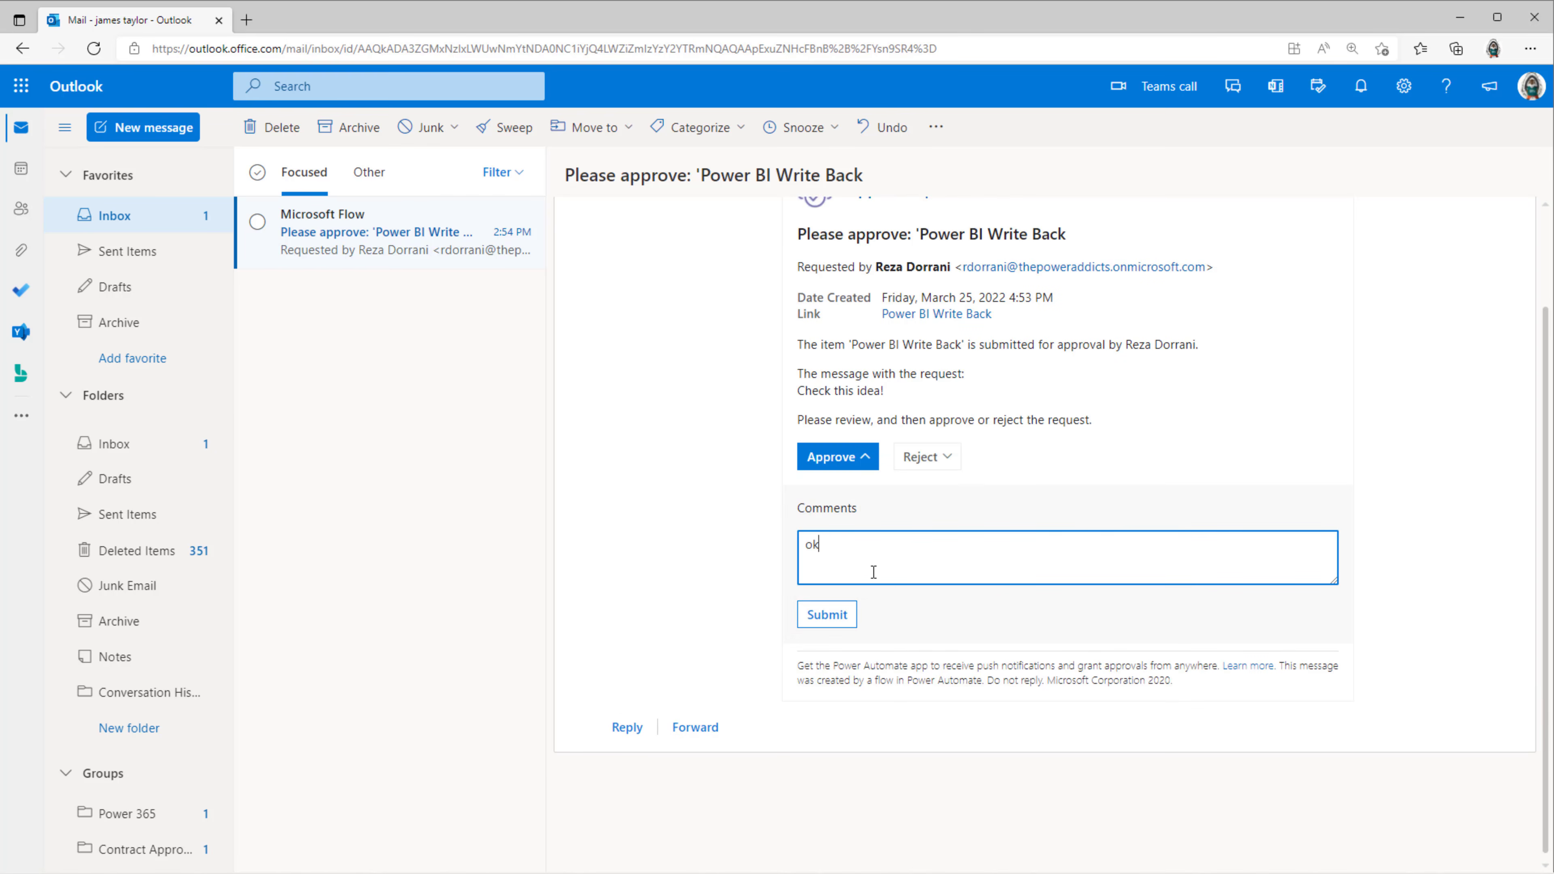
pyautogui.click(838, 615)
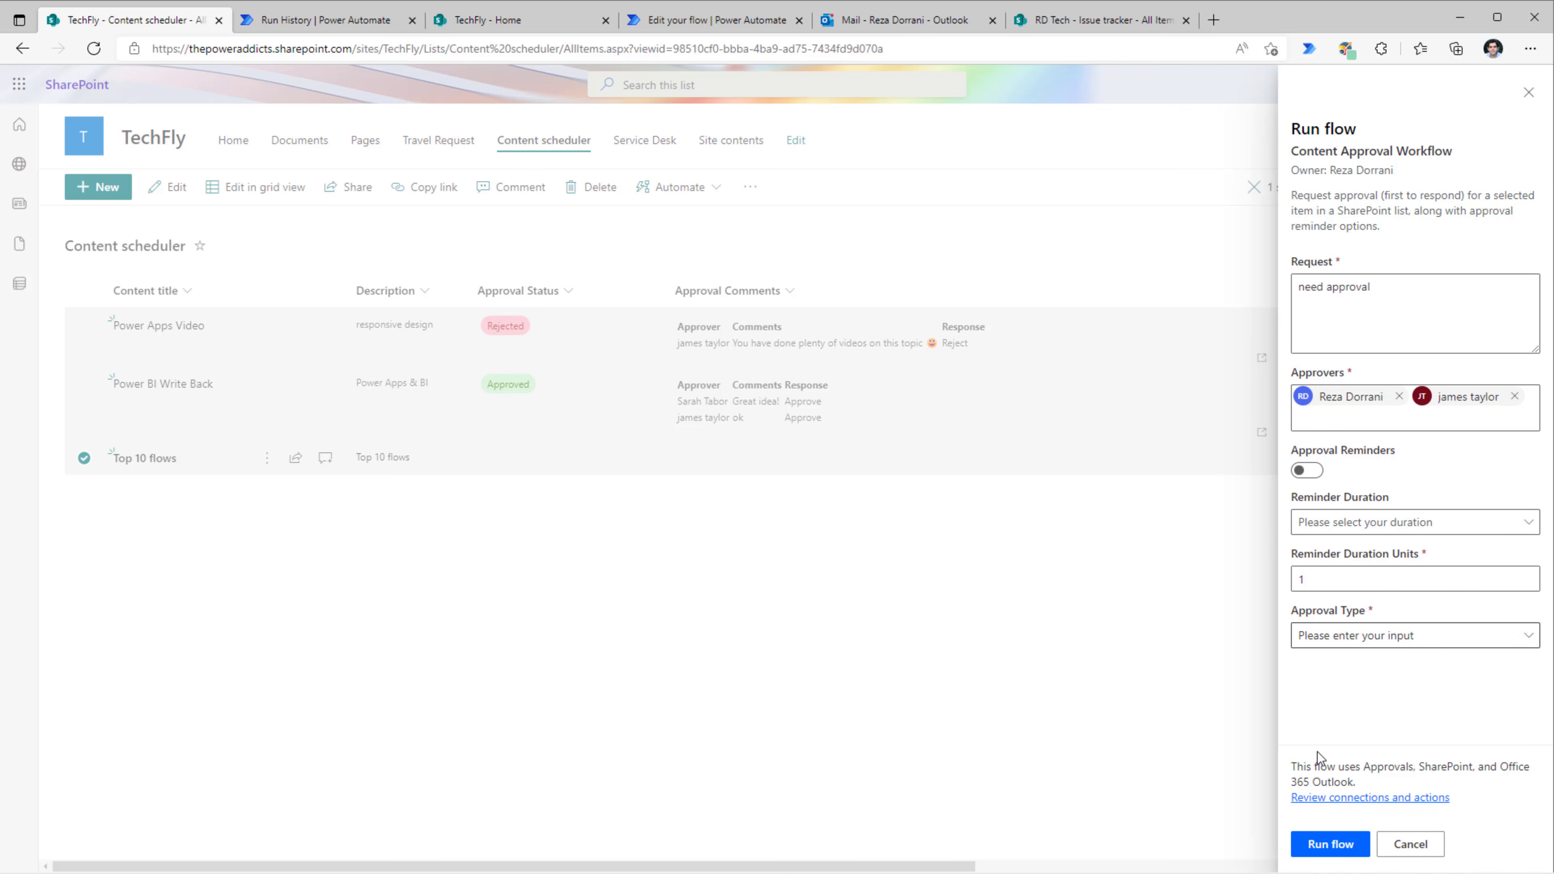
# Set the approval type to First to Respond for the Top 10 flows item and run the Content Approval Workflow
pyautogui.click(1345, 640)
pyautogui.click(1362, 693)
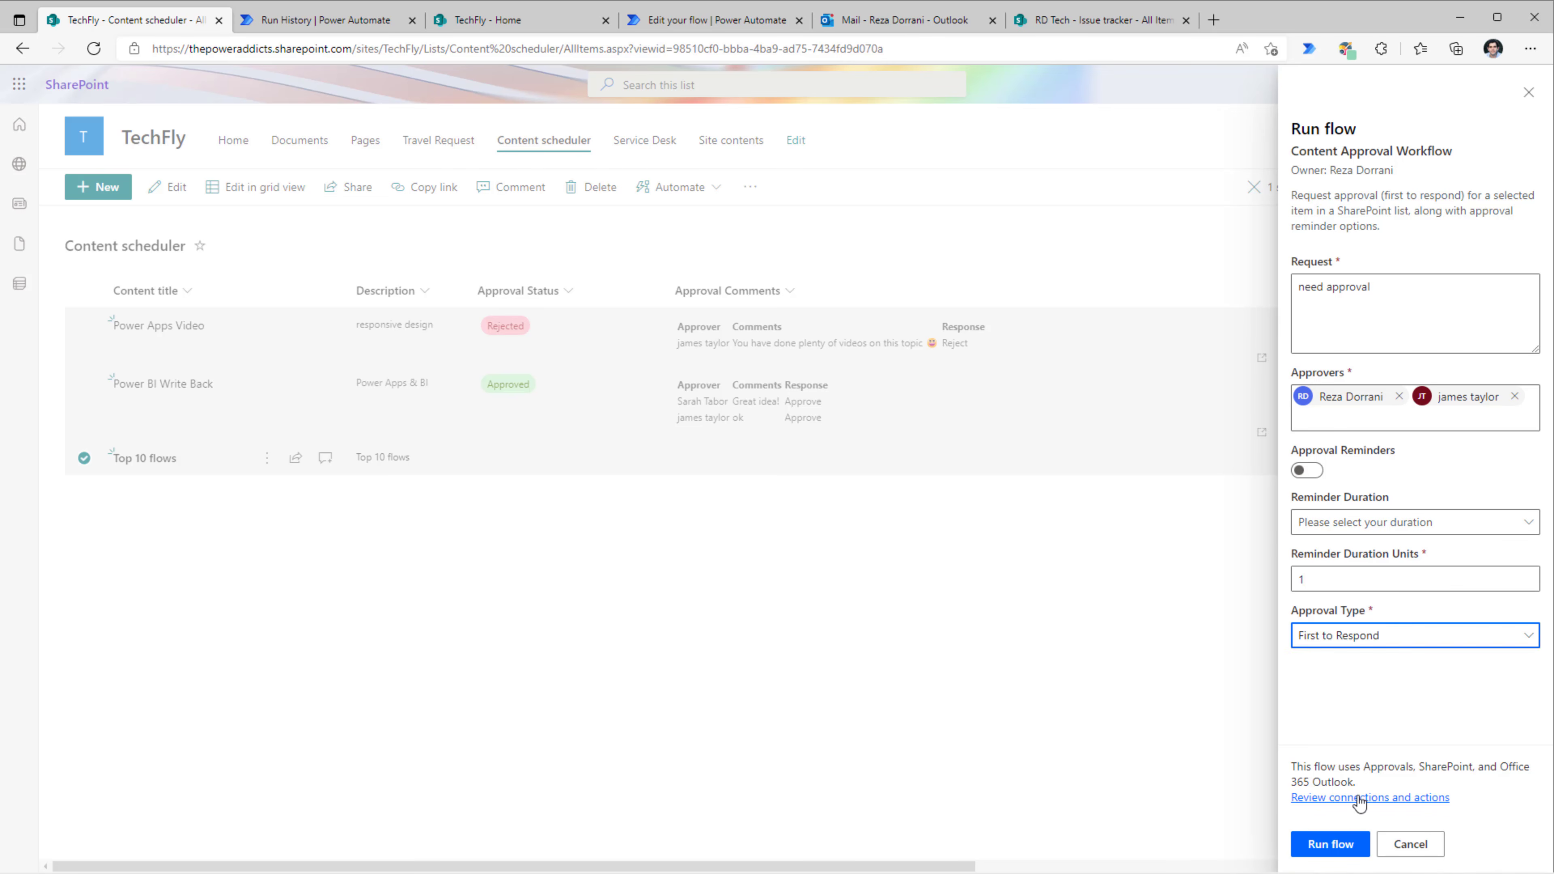
pyautogui.click(1345, 845)
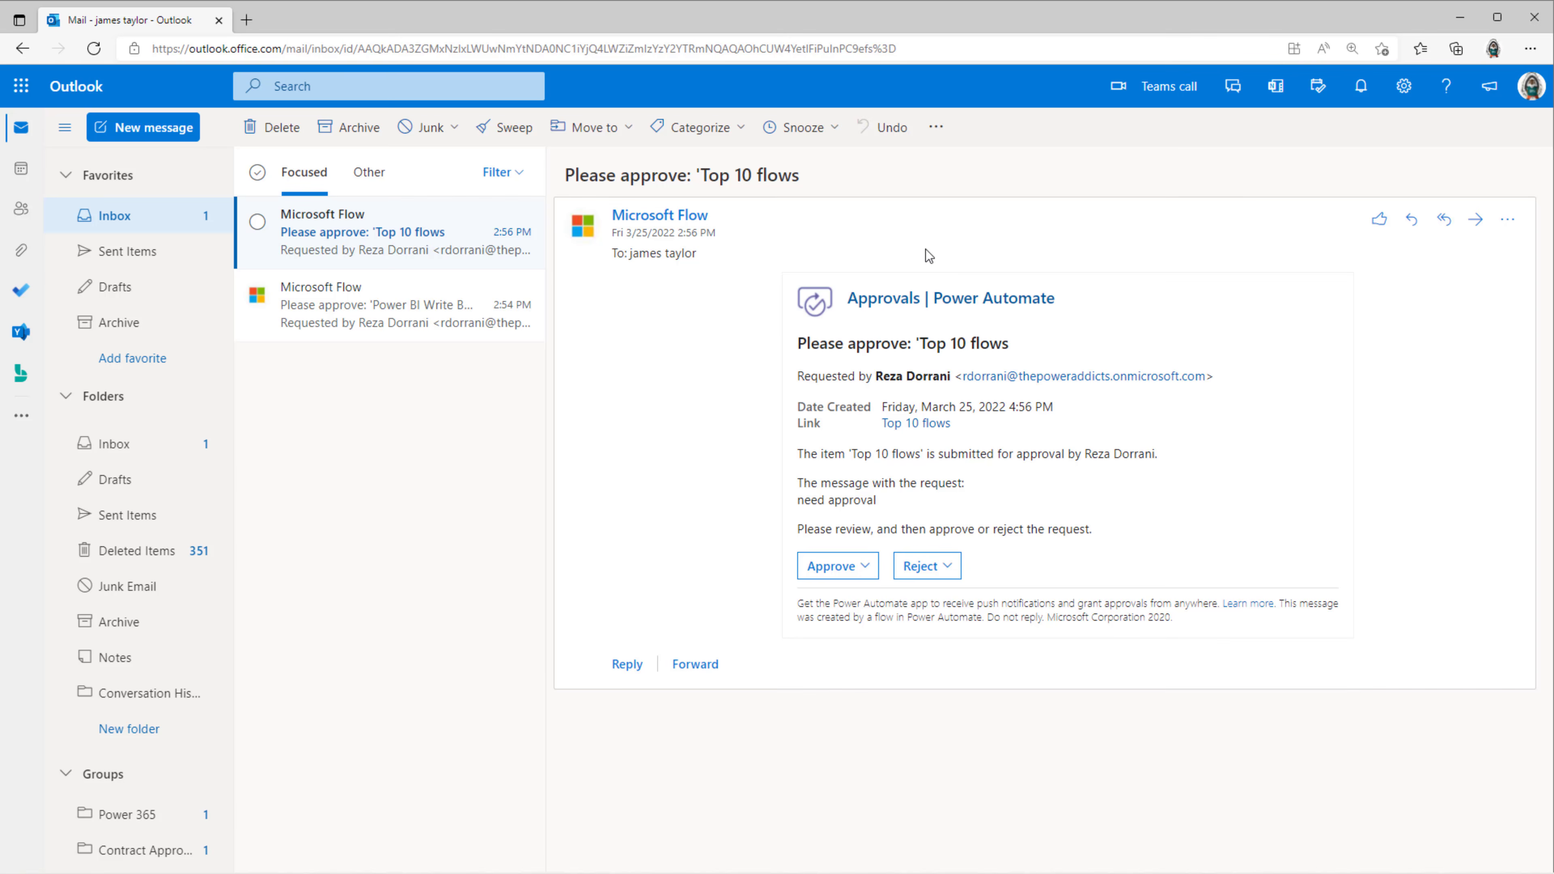
# In one approver's Outlook inbox, approve the Top 10 flows request with the comment "ok"
pyautogui.click(854, 565)
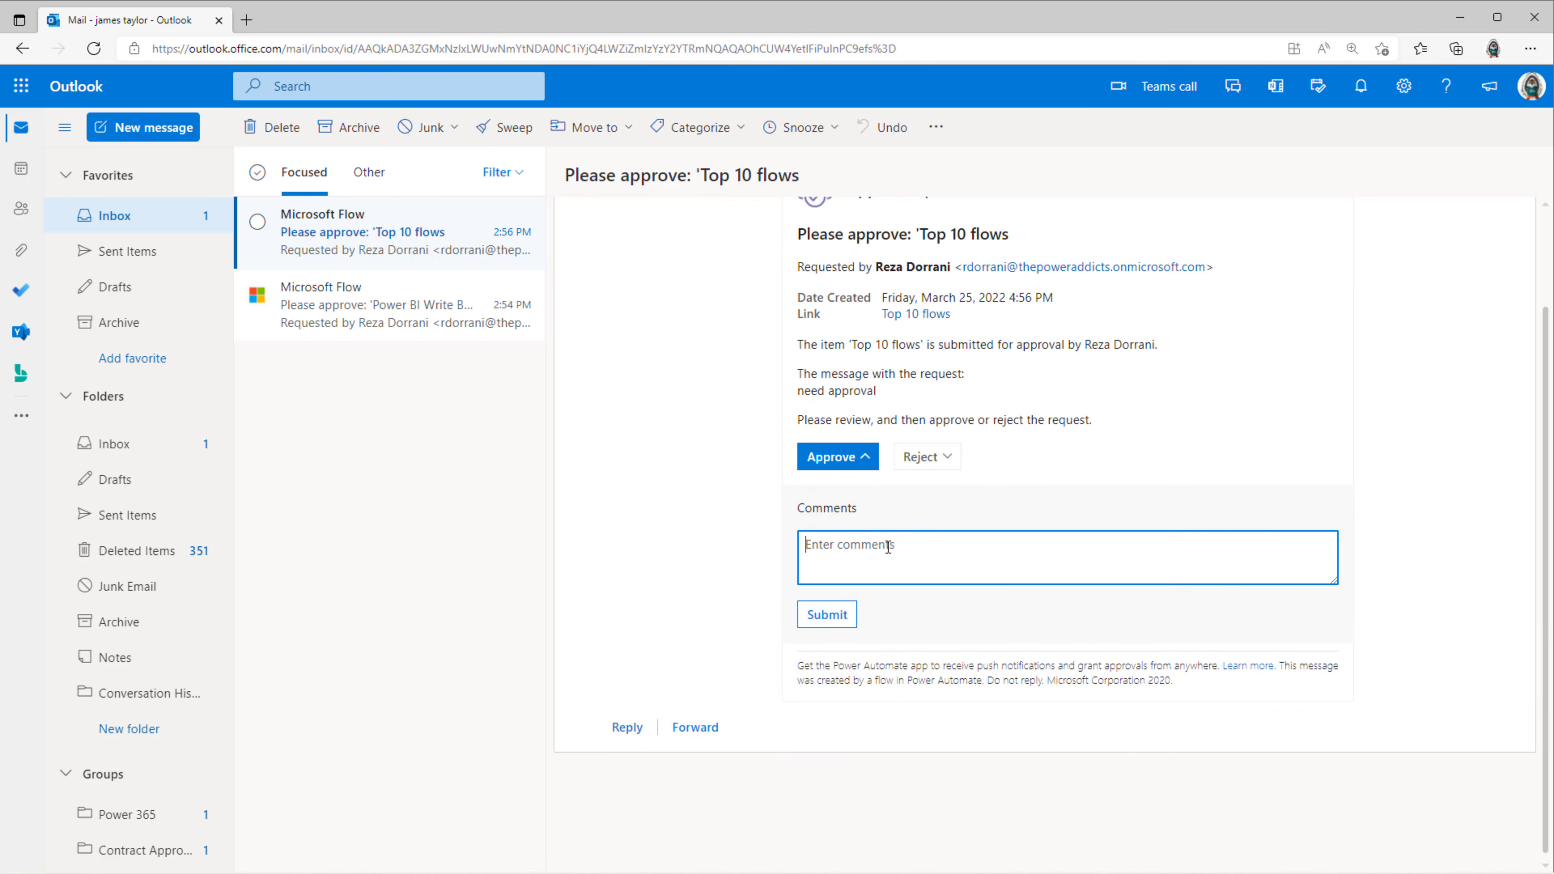
pyautogui.write('ok')
pyautogui.click(826, 614)
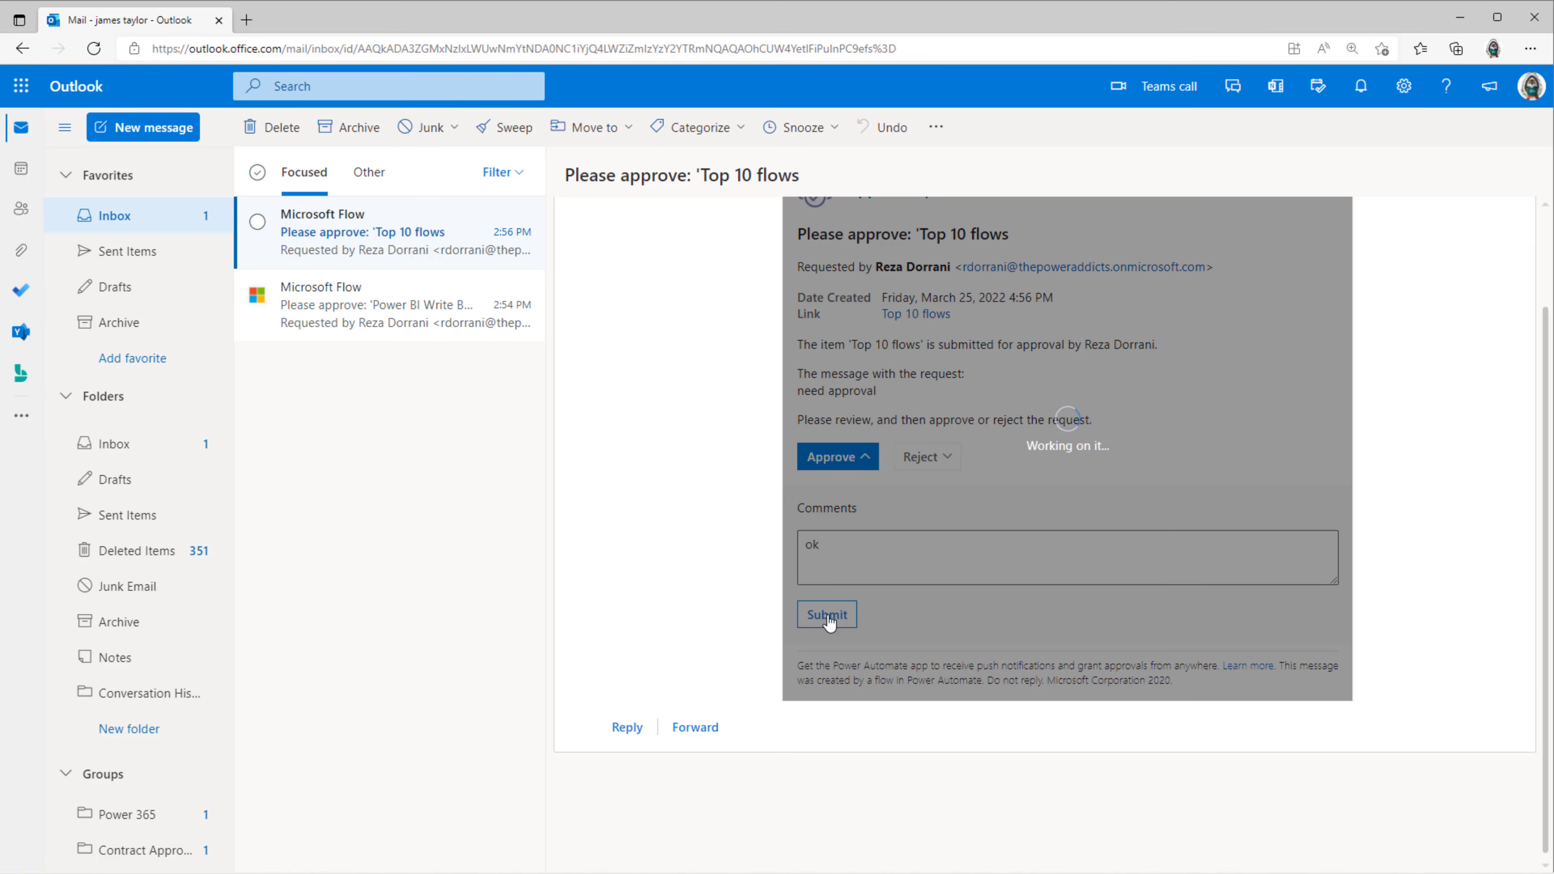
# Check the Top 10 flows approval email in the other approver's inbox and the item's approval columns in Content scheduler
pyautogui.click(1475, 26)
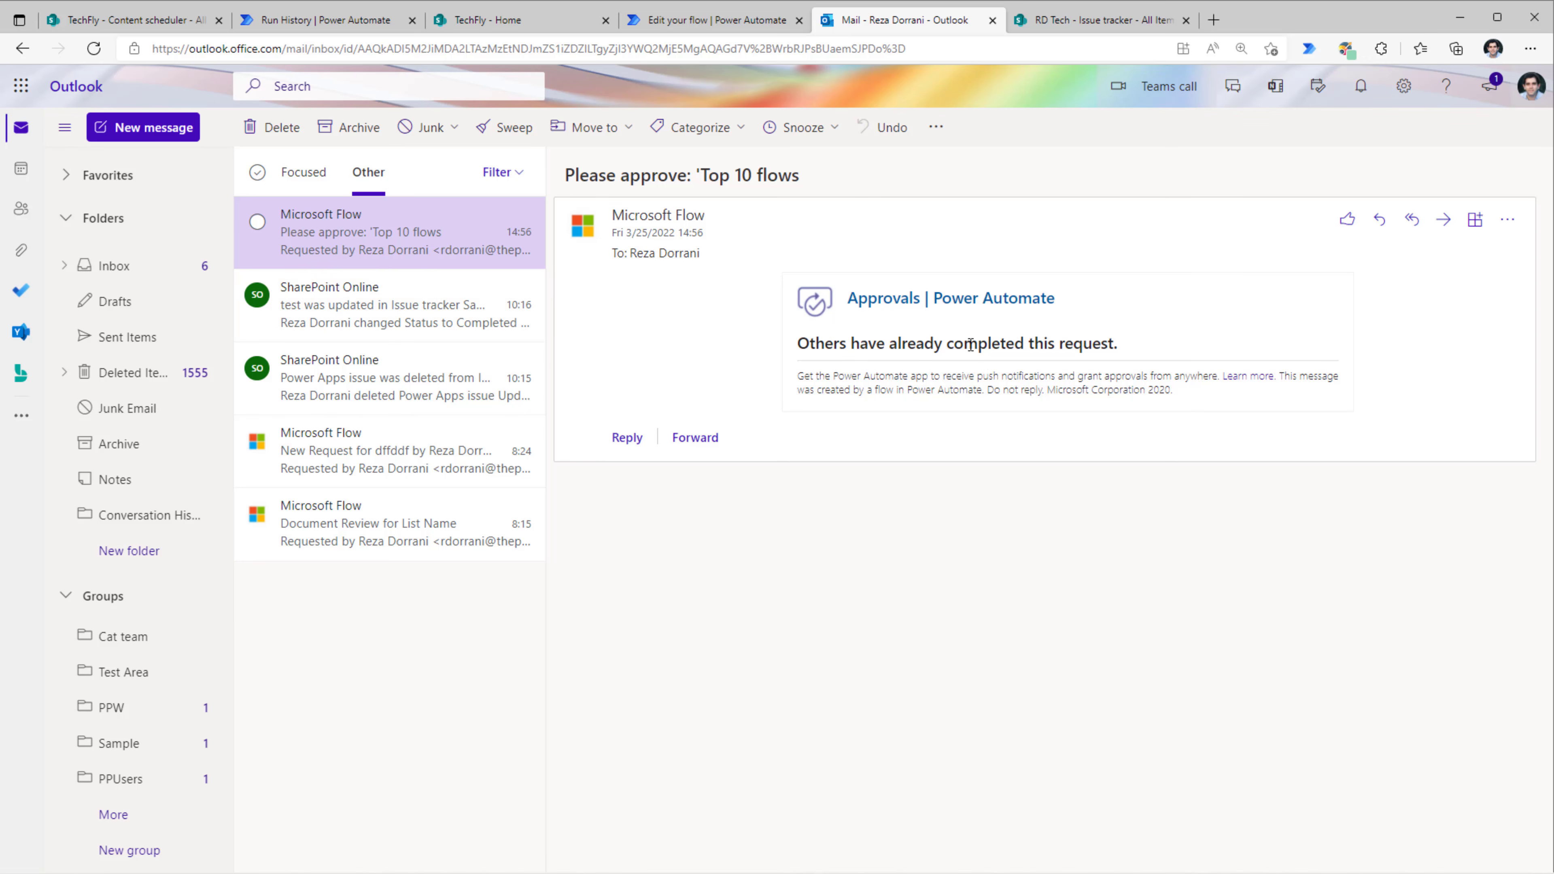
pyautogui.click(160, 24)
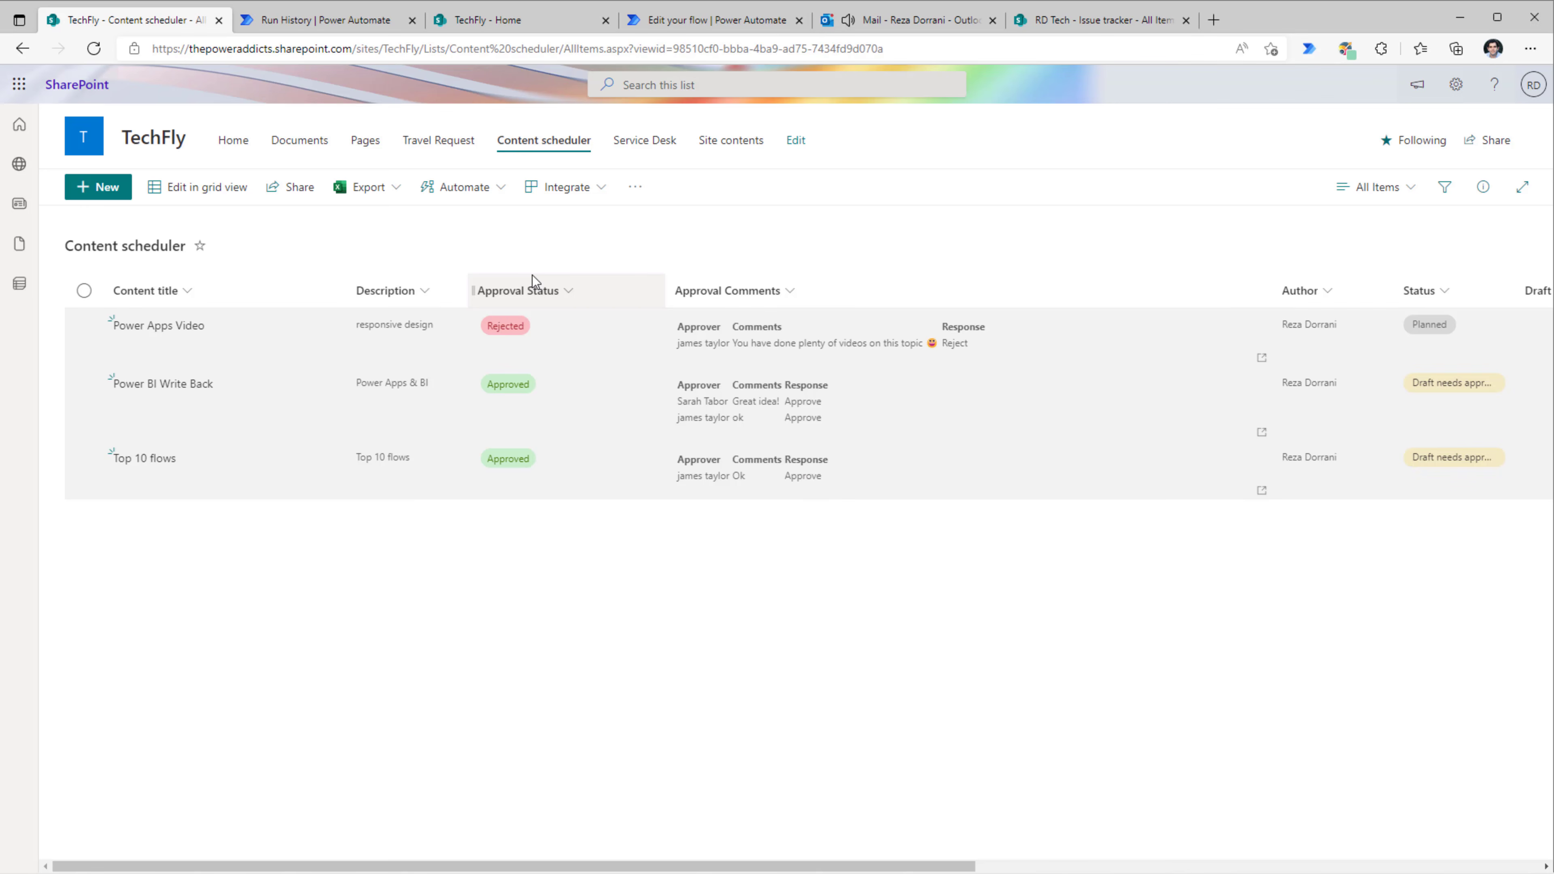